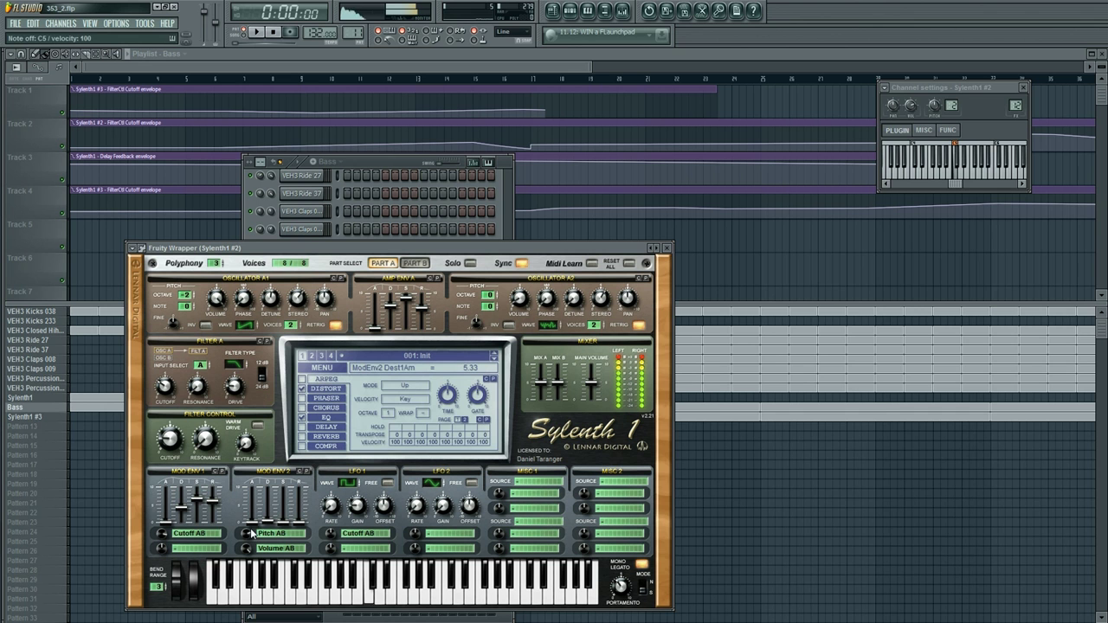
Step: Examine the bass synth's distortion and EQ effect settings
click(332, 391)
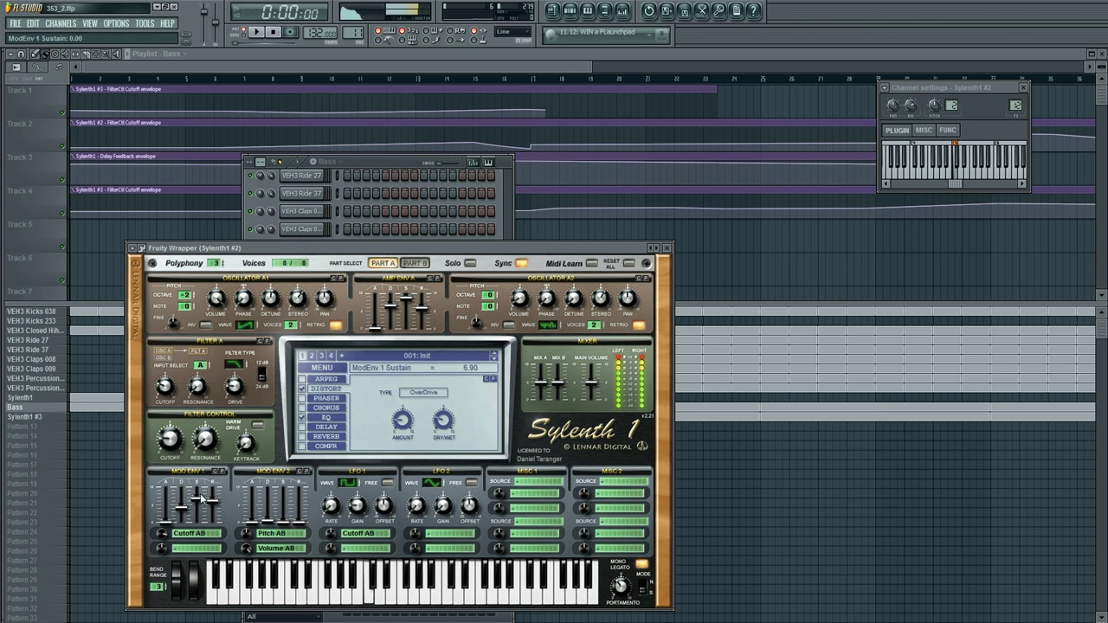
click(325, 417)
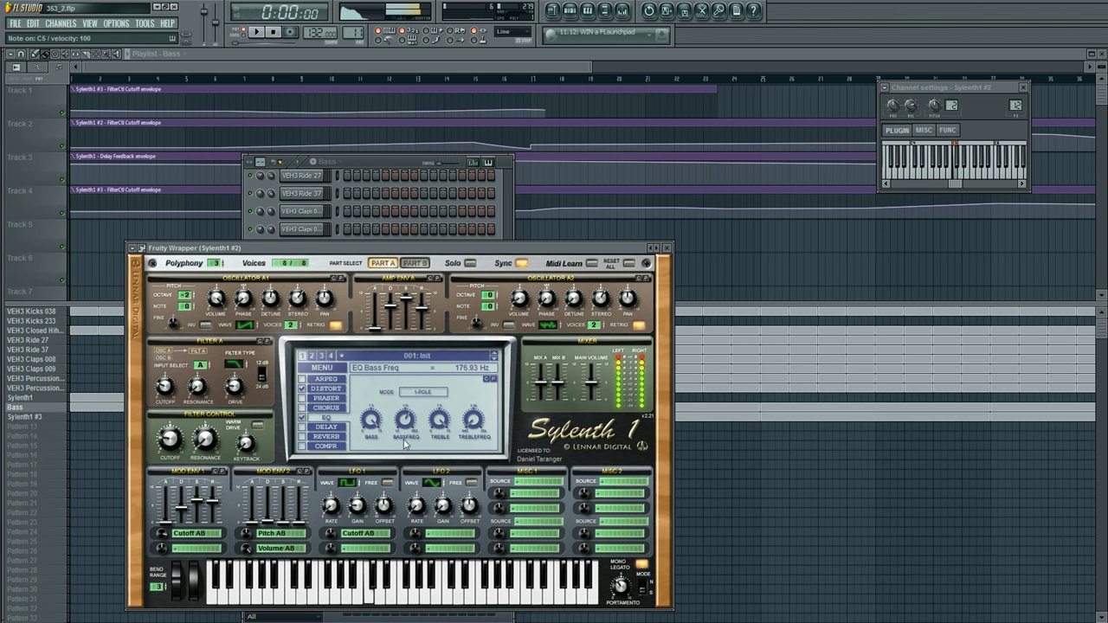
Step: Open the mixer and inspect the Soundgoodizer on the bass track
click(633, 18)
click(1009, 319)
click(1009, 318)
click(1009, 319)
click(204, 294)
click(162, 219)
drag(139, 277, 140, 270)
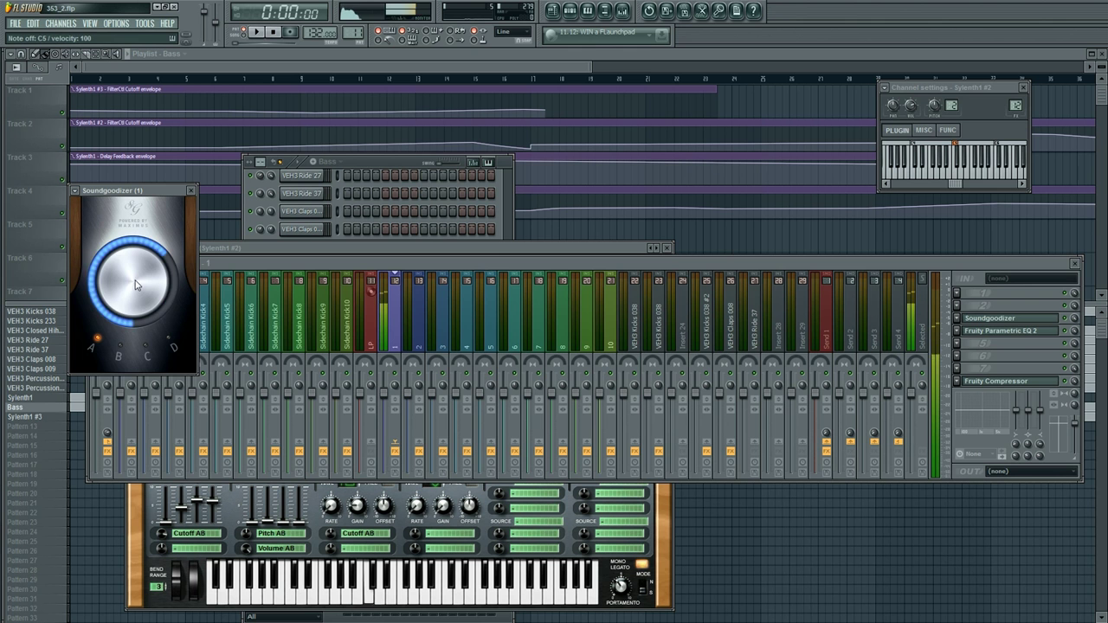
Step: Reshape the bass track's Fruity Parametric EQ 2 curve by moving bands 5 and 7, and return to the synth
click(999, 330)
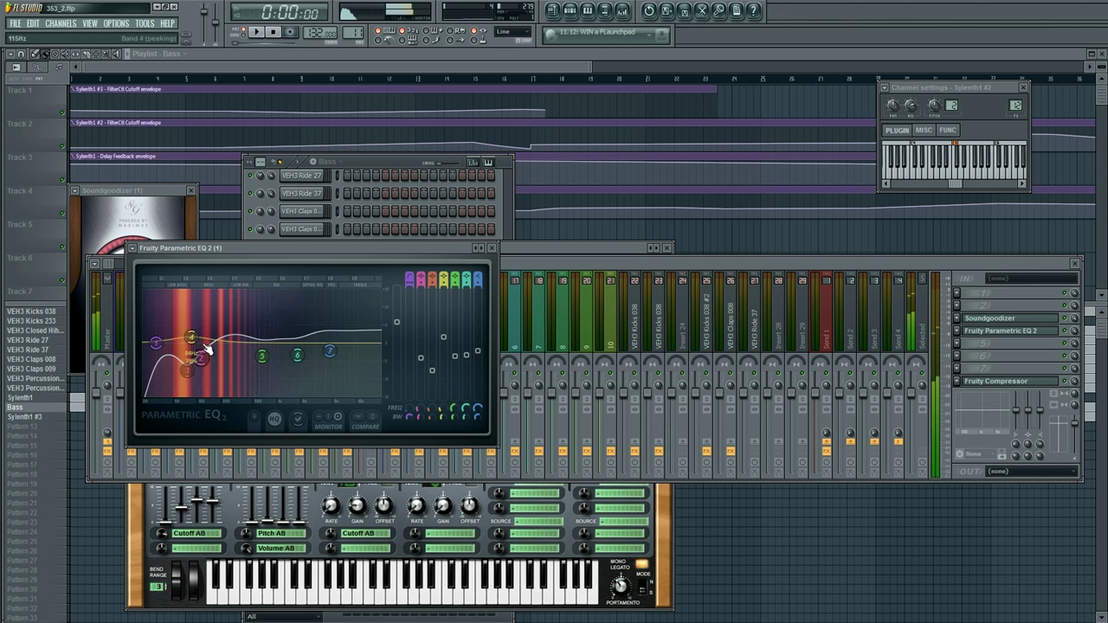
mouse_move(265, 340)
mouse_down()
mouse_move(276, 314)
mouse_move(245, 364)
mouse_move(268, 361)
mouse_up()
mouse_move(330, 351)
mouse_down()
mouse_move(319, 361)
mouse_move(318, 345)
mouse_up()
click(143, 493)
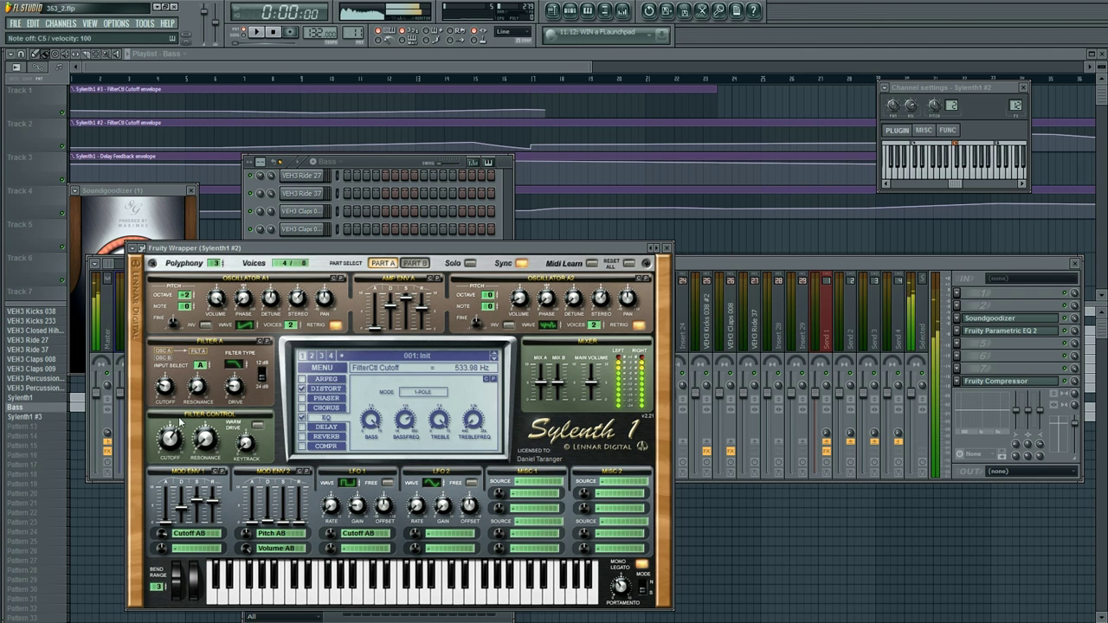
Step: Examine the bass track's Fruity Compressor, and play the pattern while checking the Parametric EQ 2 and the synth
click(1017, 386)
drag(187, 305, 173, 355)
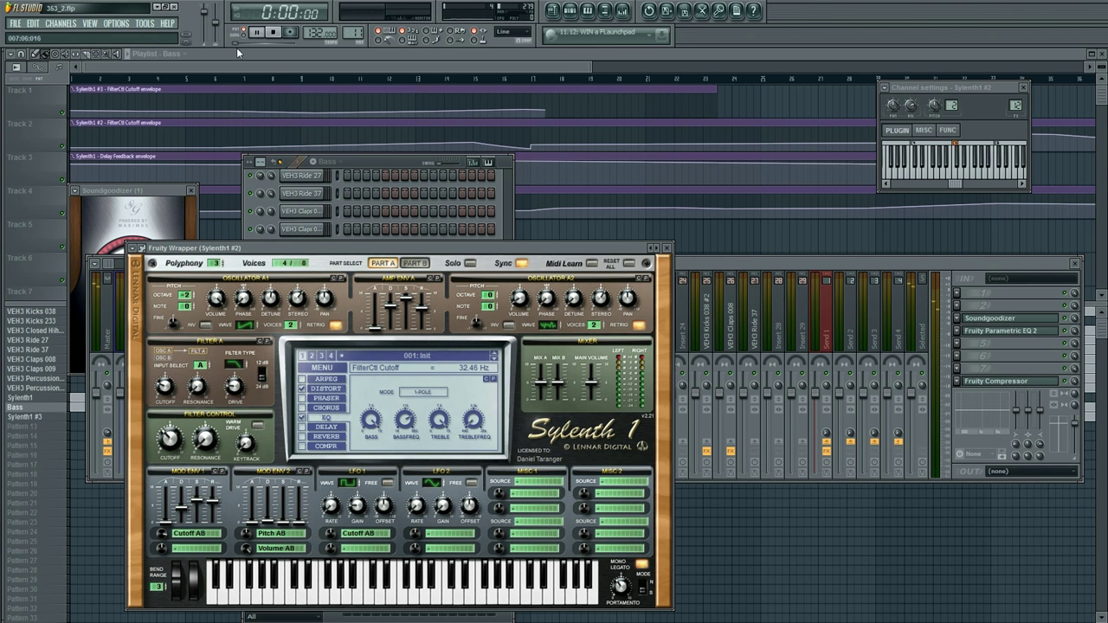
key(space)
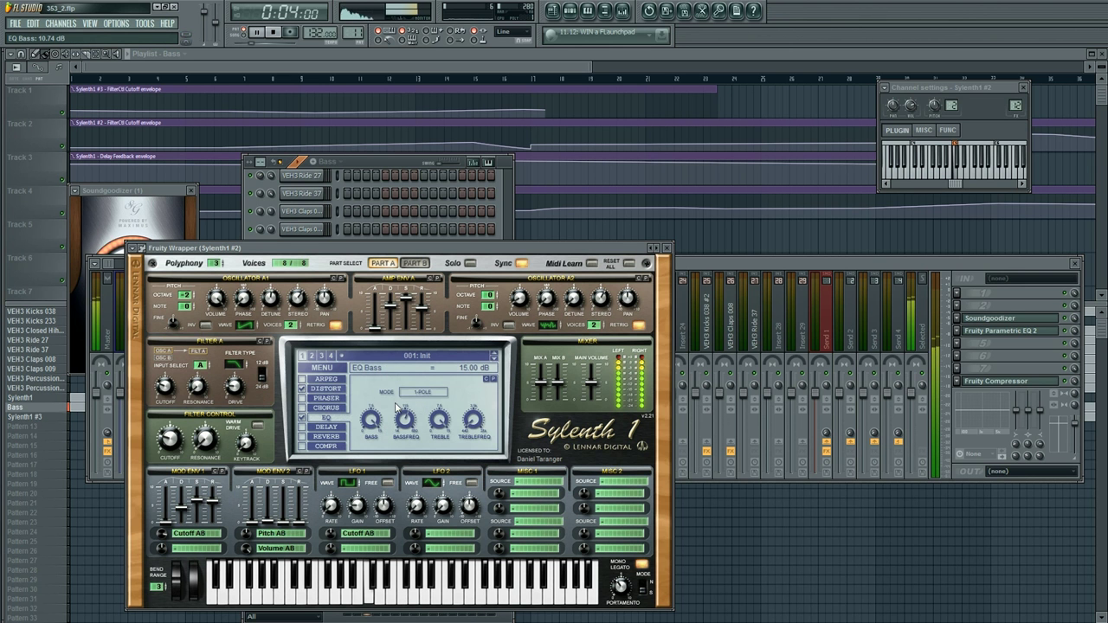
click(1017, 334)
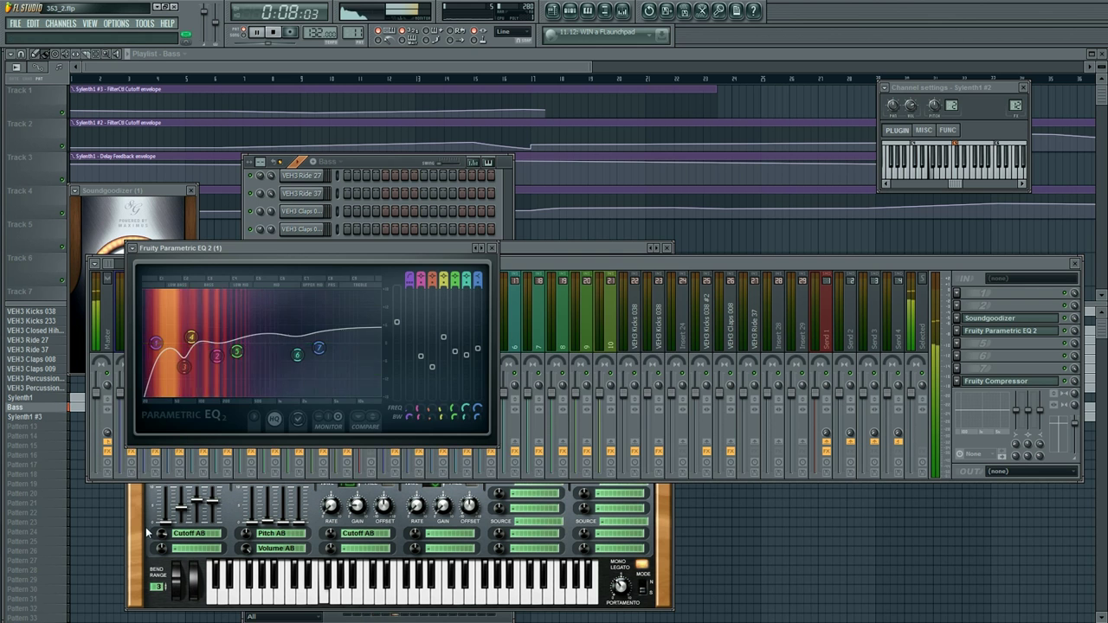
click(248, 549)
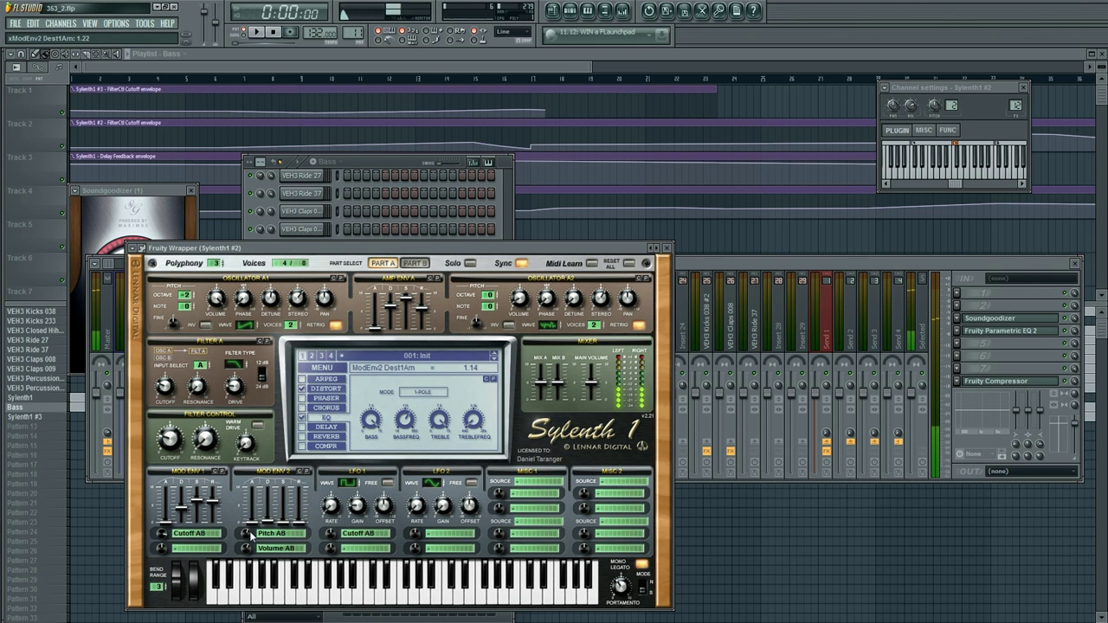
Step: Play the pattern and compare the synth's Part A and Part B settings, including the shared distortion
click(414, 262)
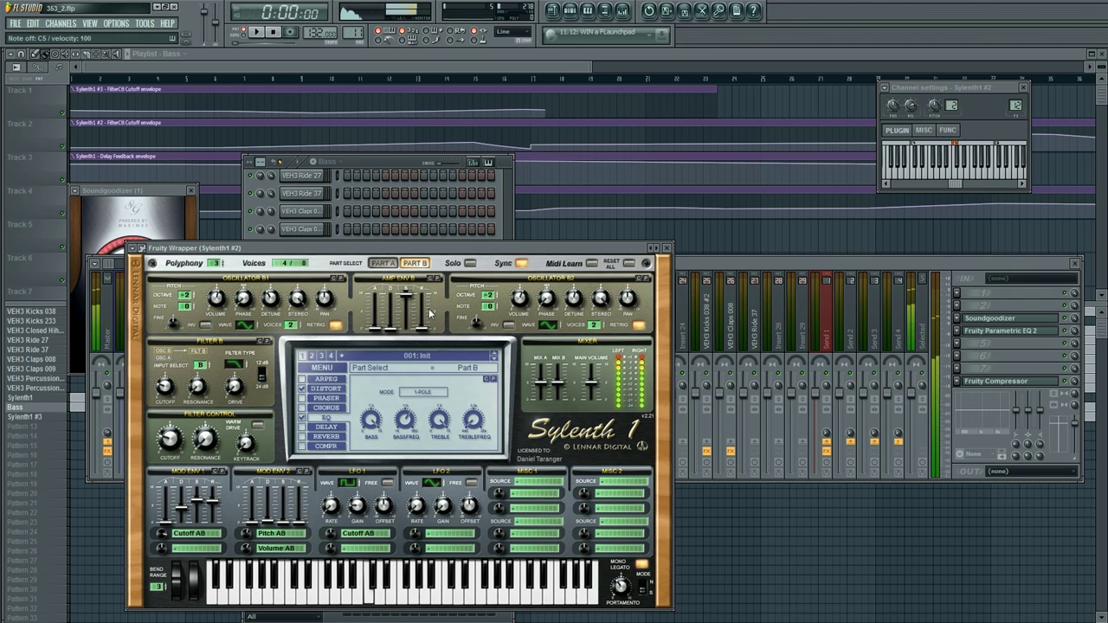
click(383, 263)
key(space)
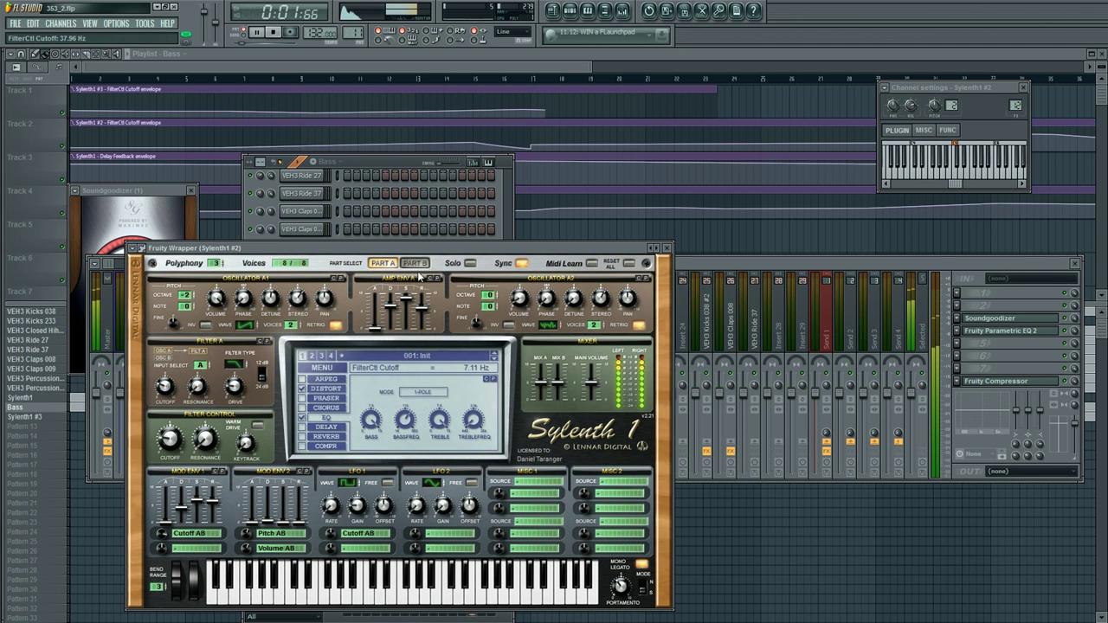
click(415, 264)
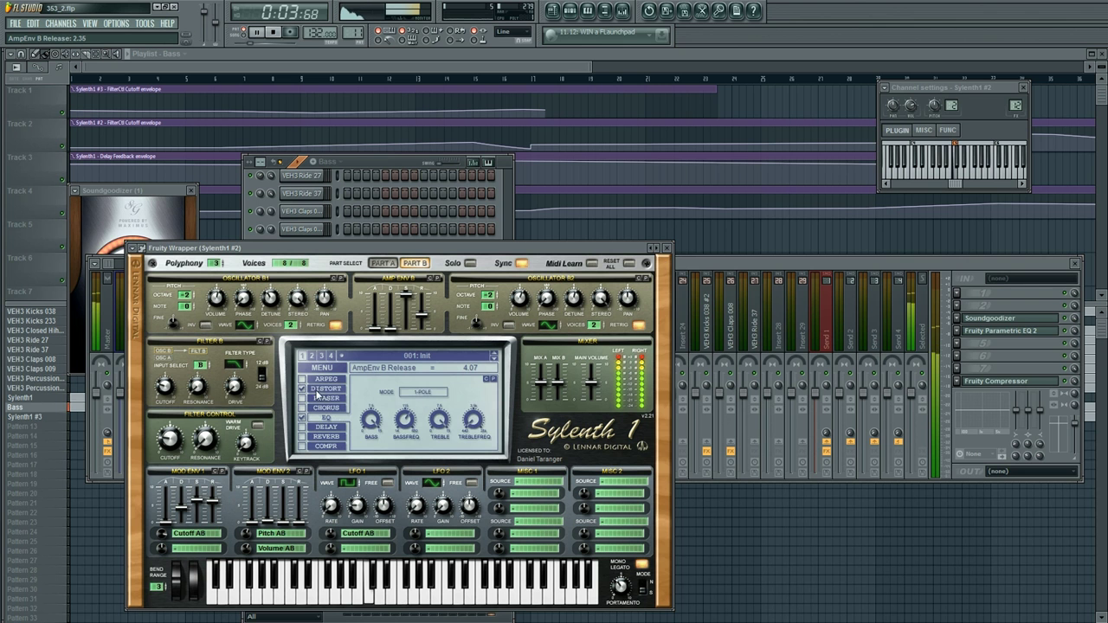
click(320, 389)
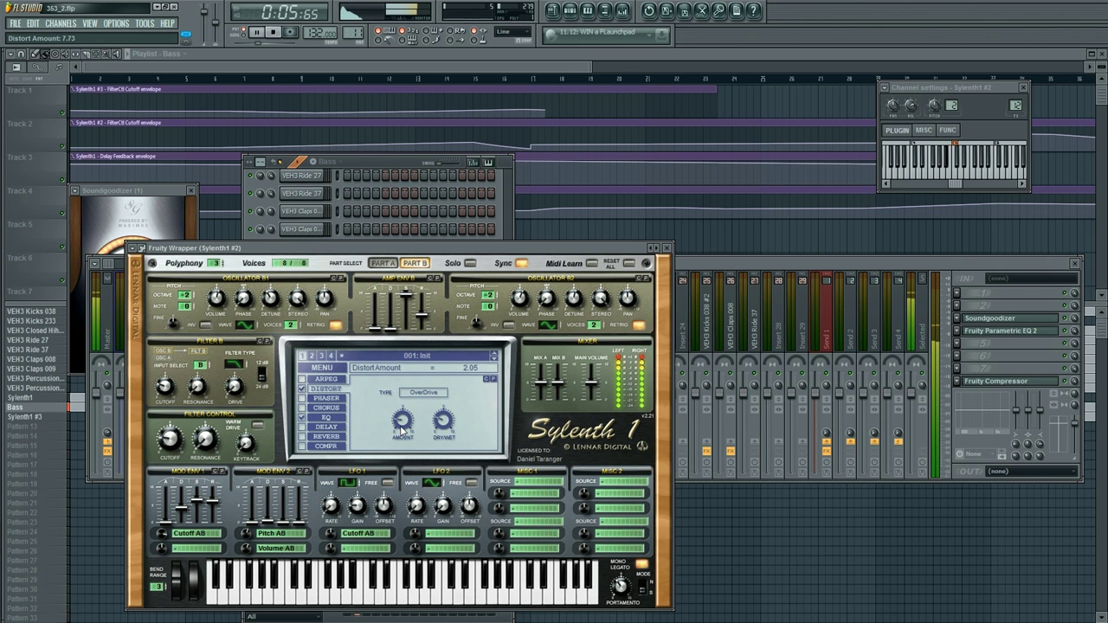
click(384, 263)
click(415, 263)
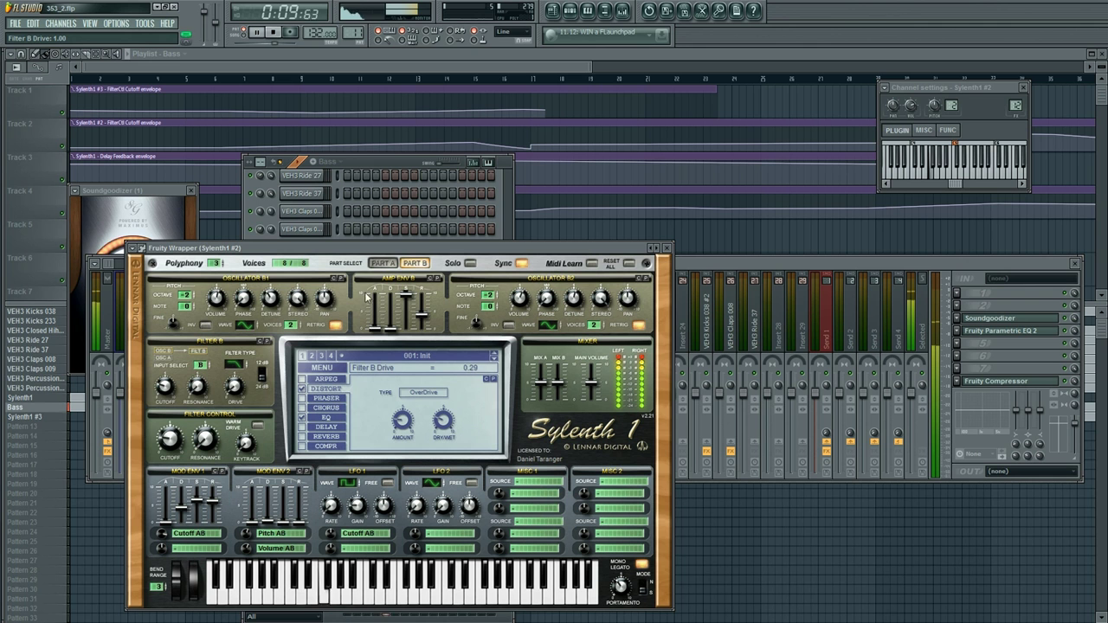
click(384, 263)
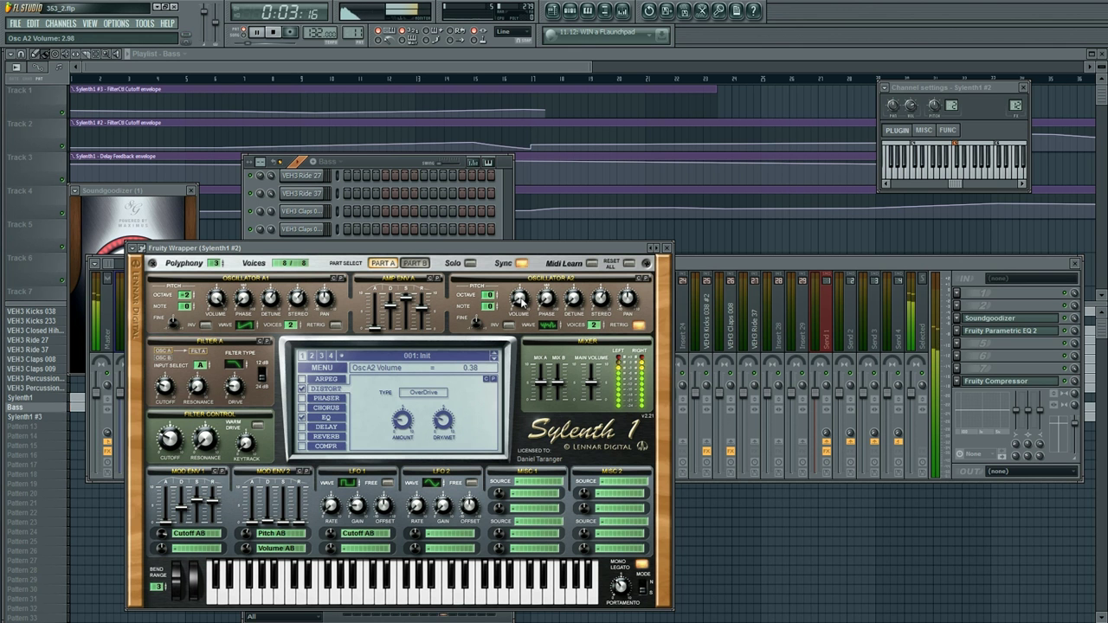
Step: Load Fruity Reeverb 2 into effect slot 6 of the Send 2 mixer track, lowering its dry level and raising its wet level
click(855, 357)
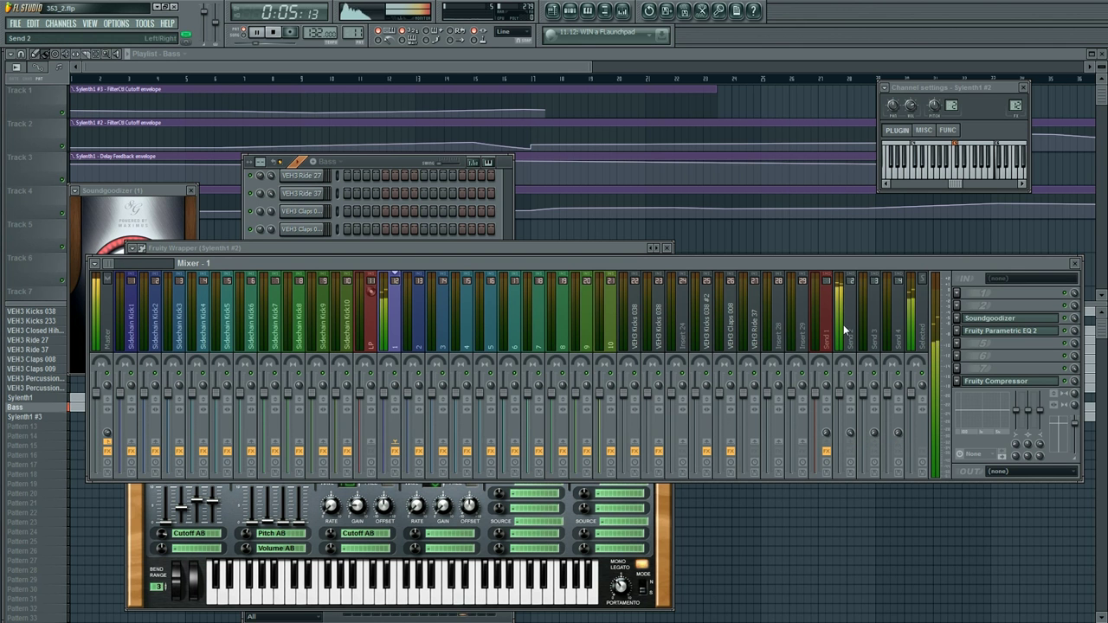
right_click(845, 271)
click(984, 358)
click(984, 359)
mouse_move(988, 370)
click(1099, 554)
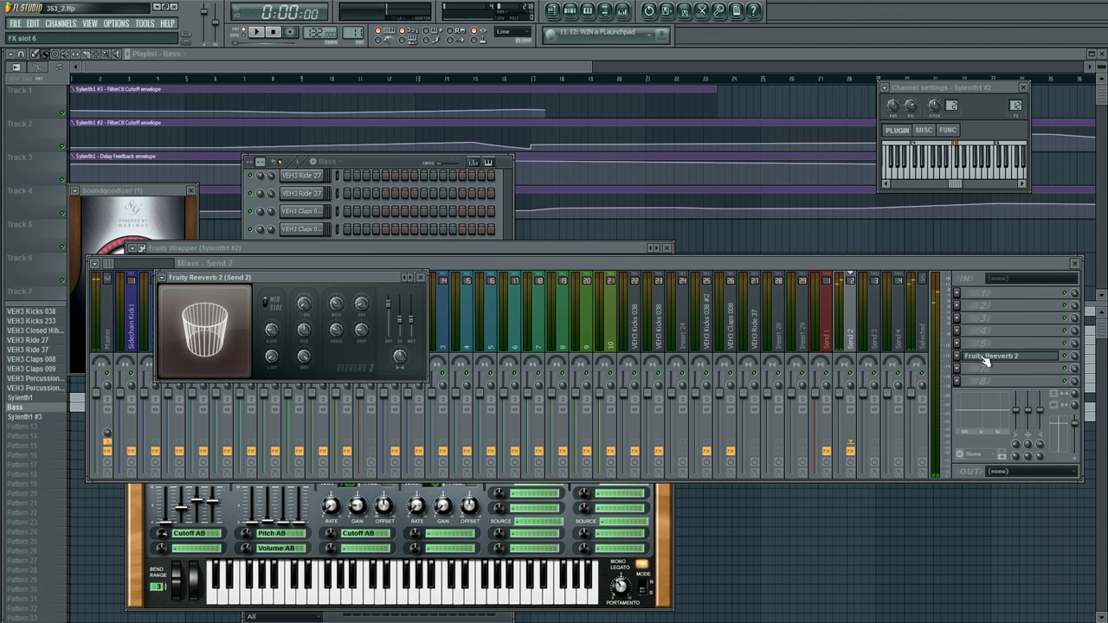
drag(411, 316, 411, 308)
key(q)
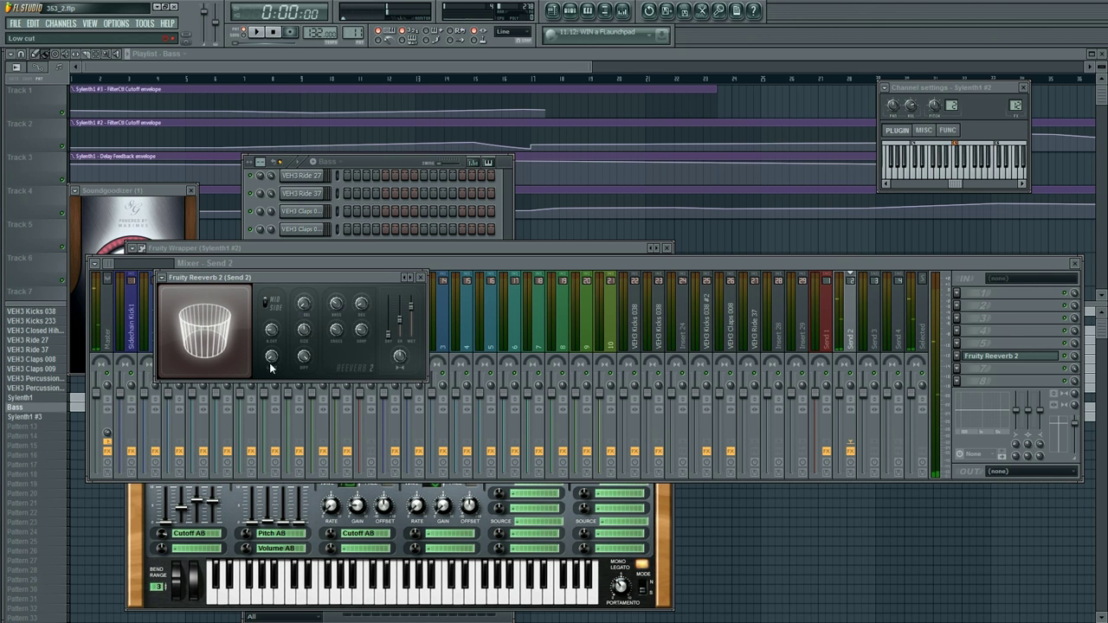
Step: Load Fruity Parametric EQ 2 ahead of the reverb on Send 2 and make band 1 a high-pass filter
click(959, 344)
click(1069, 519)
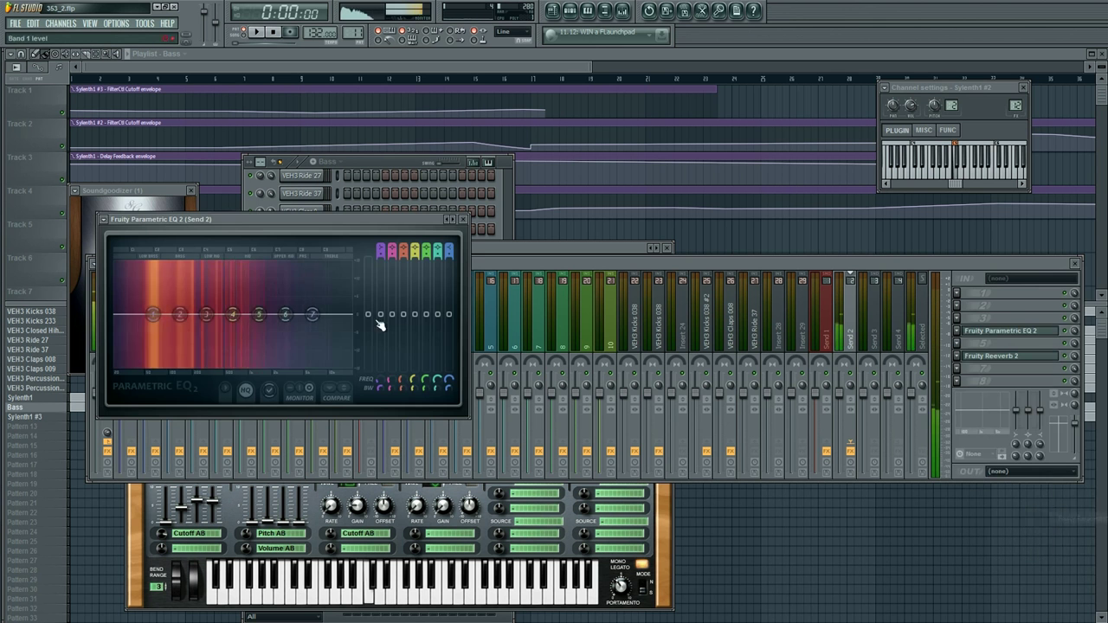
drag(380, 257, 380, 244)
drag(153, 314, 190, 314)
Step: Shape the Send 2 EQ by boosting band 3, cutting band 4 and rolling off the highs with a low-pass filter on band 7
drag(206, 314, 247, 293)
drag(233, 314, 228, 336)
drag(248, 292, 253, 298)
drag(313, 315, 294, 368)
drag(449, 257, 450, 250)
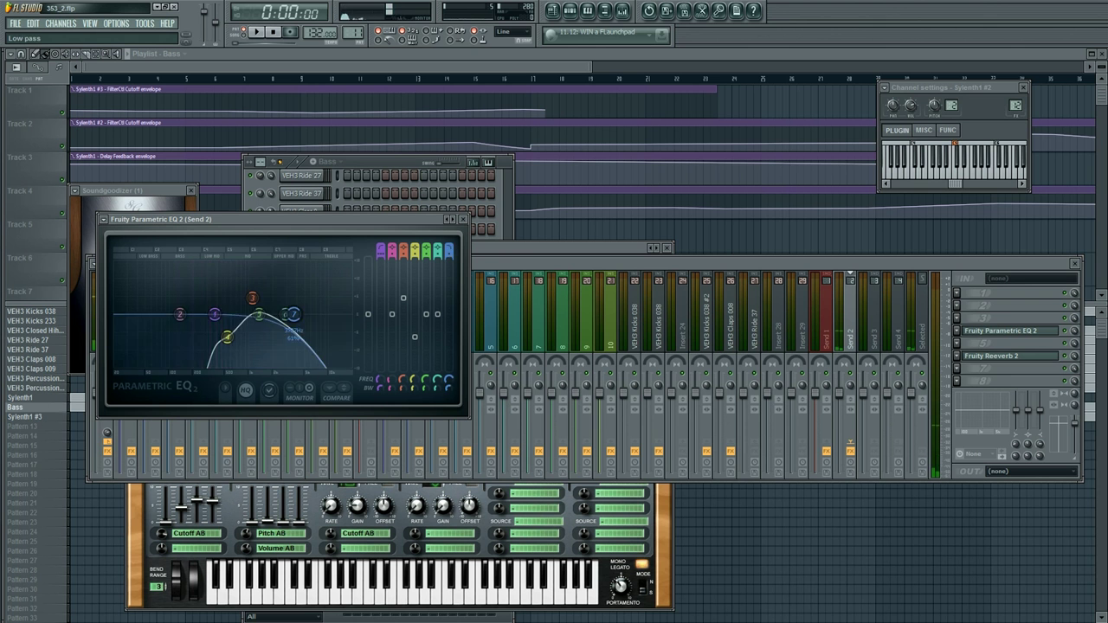
scroll(449, 251, up, 1)
drag(450, 256, 450, 251)
drag(295, 315, 269, 314)
mouse_move(253, 297)
mouse_down()
mouse_move(239, 281)
mouse_move(232, 318)
mouse_move(260, 320)
mouse_move(249, 296)
mouse_up()
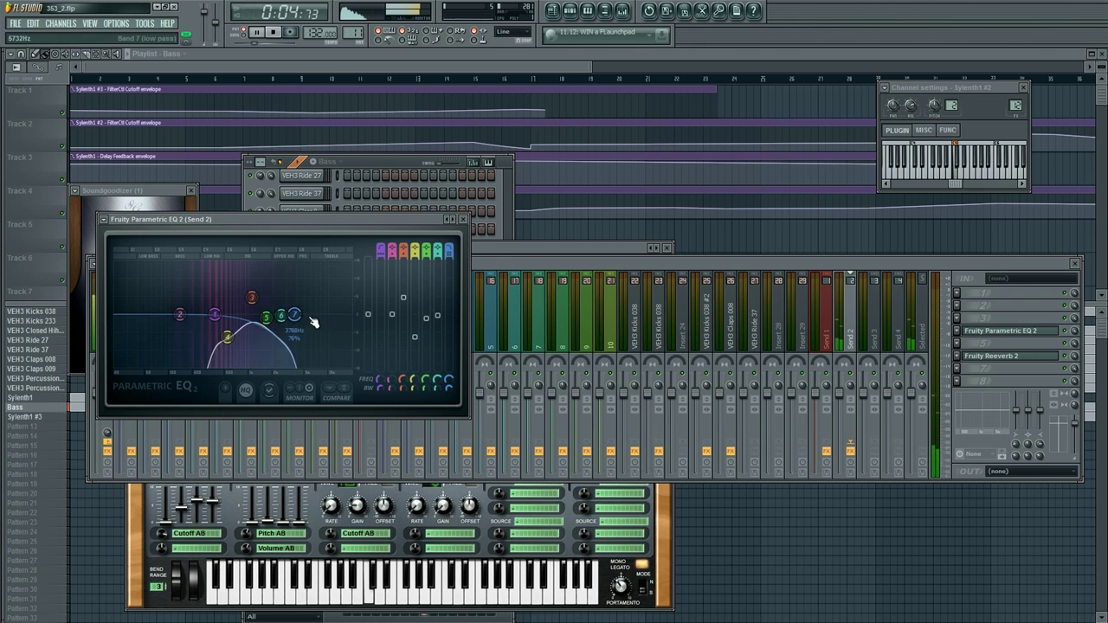
Step: Load Gross Beat into the slot after the reverb on Send 2 and bring its whole editor into view
click(958, 370)
click(963, 375)
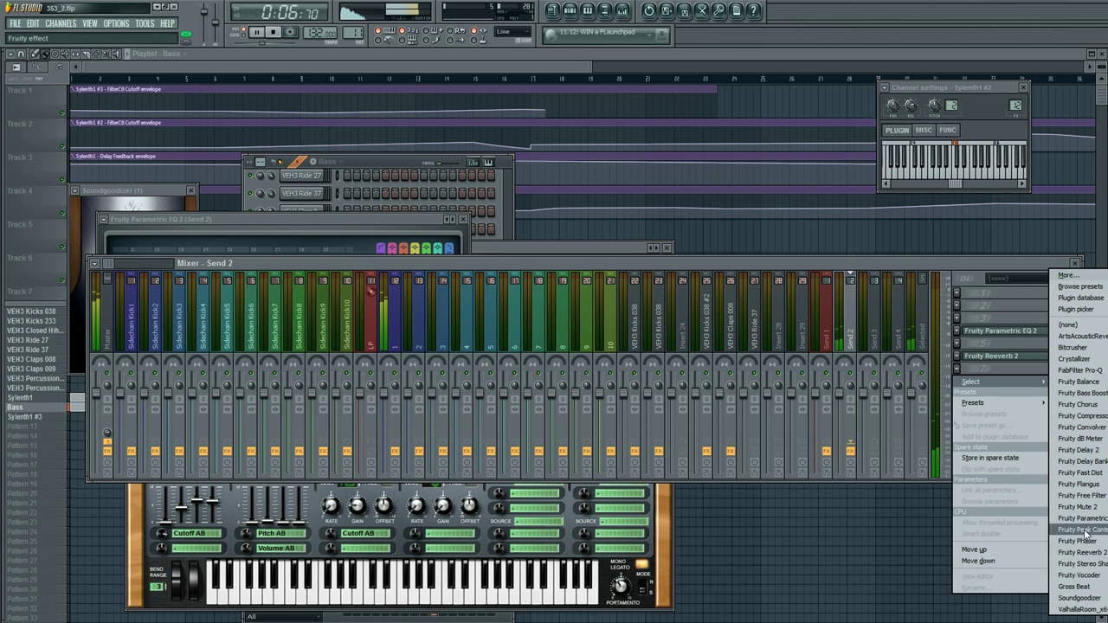
click(1073, 587)
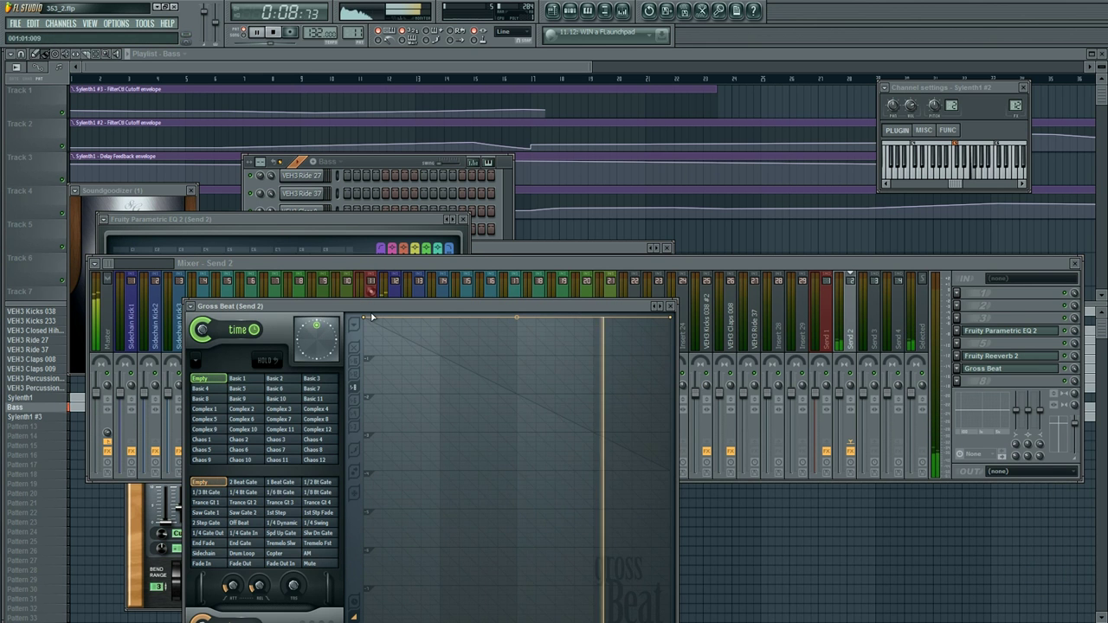
drag(360, 304, 360, 167)
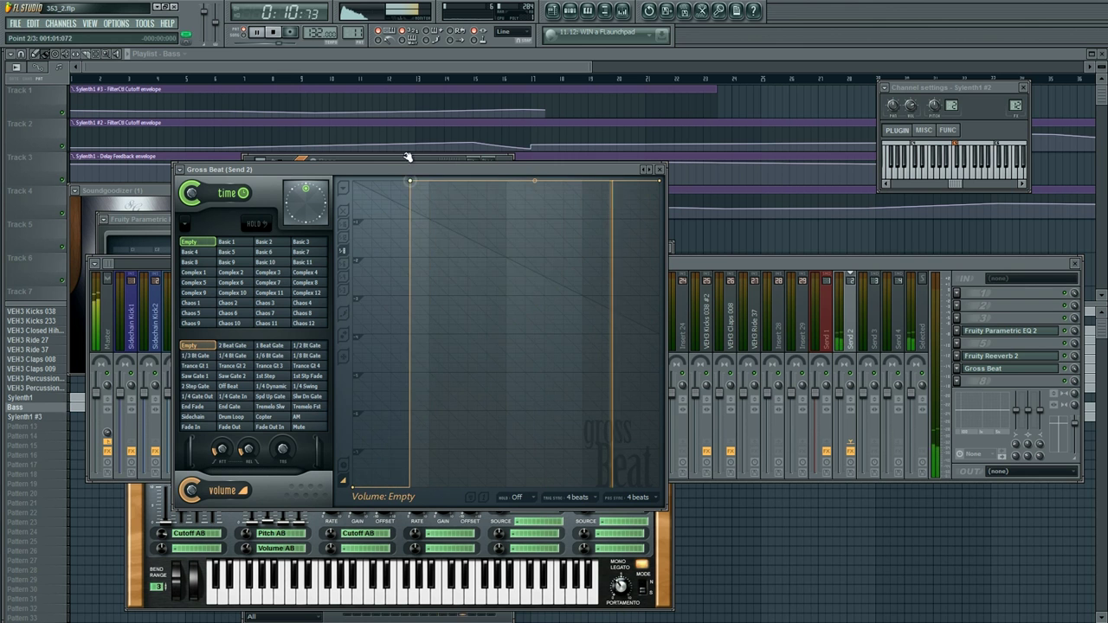
Step: Give Gross Beat's volume envelope a first peak with a Single curve, deleting the extra point so it ramps up from silence
right_click(402, 183)
right_click(401, 184)
click(409, 200)
right_click(401, 180)
right_click(402, 180)
click(418, 212)
right_click(400, 180)
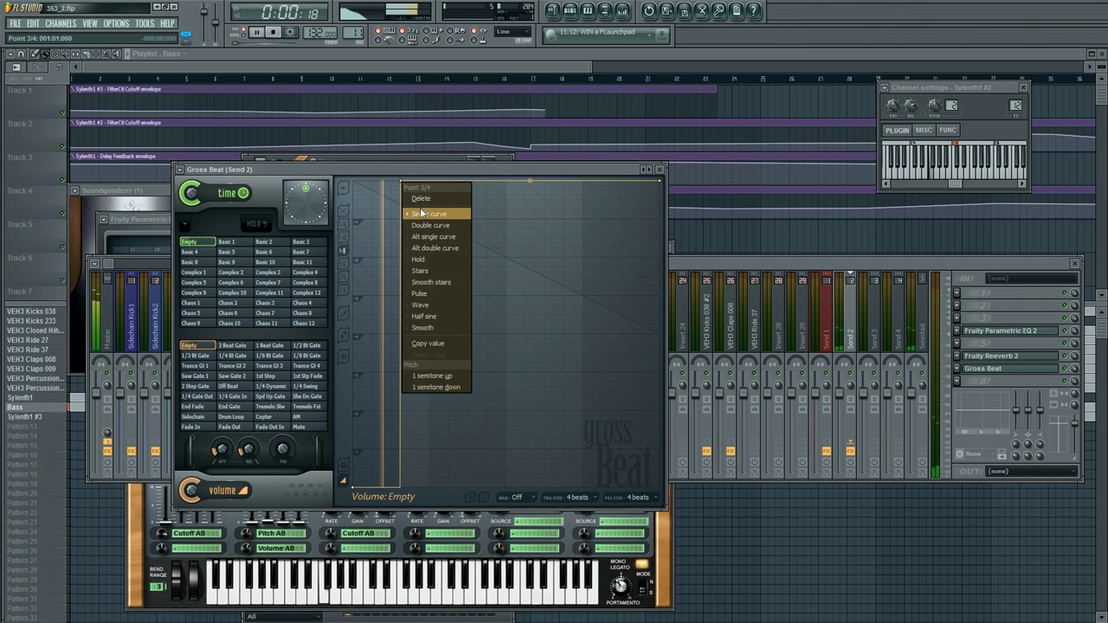
click(423, 213)
right_click(401, 181)
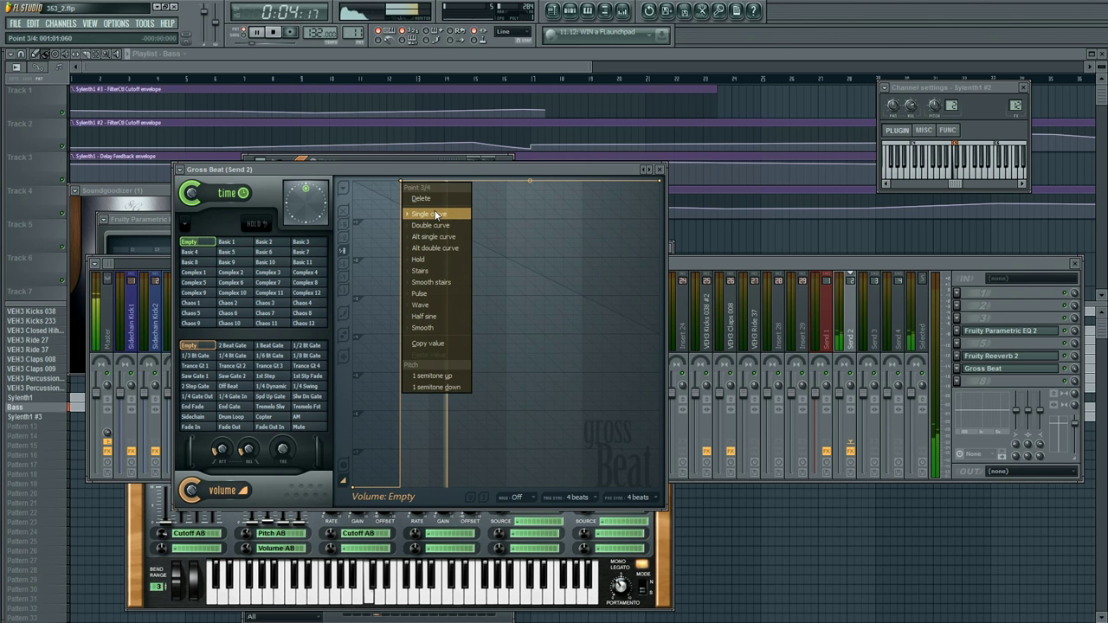
click(437, 214)
mouse_move(400, 181)
mouse_down()
mouse_move(429, 180)
mouse_move(410, 180)
mouse_up()
right_click(402, 180)
click(415, 202)
Step: Add a drop to silence after the envelope's first peak, followed by a second peak and another drop to silence
right_click(430, 182)
right_click(441, 260)
drag(441, 259, 438, 495)
right_click(487, 181)
right_click(508, 192)
drag(508, 192, 509, 509)
Step: Add the third and fourth volume peaks with drops to silence after each, and delete the stray point beside the third peak
right_click(555, 181)
right_click(586, 185)
right_click(581, 314)
drag(580, 315, 582, 491)
right_click(643, 182)
drag(661, 181, 660, 490)
drag(583, 181, 570, 178)
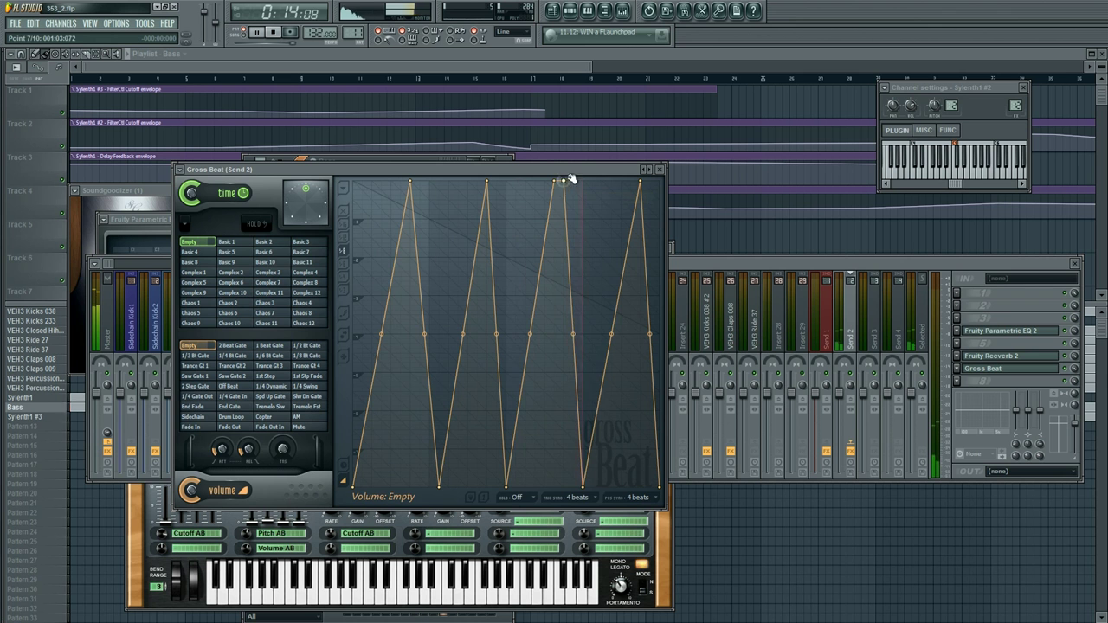
right_click(556, 184)
click(574, 198)
Step: Adjust the Fruity Reeverb 2 on Send 2, using a decay of 1.7 sec
click(1022, 358)
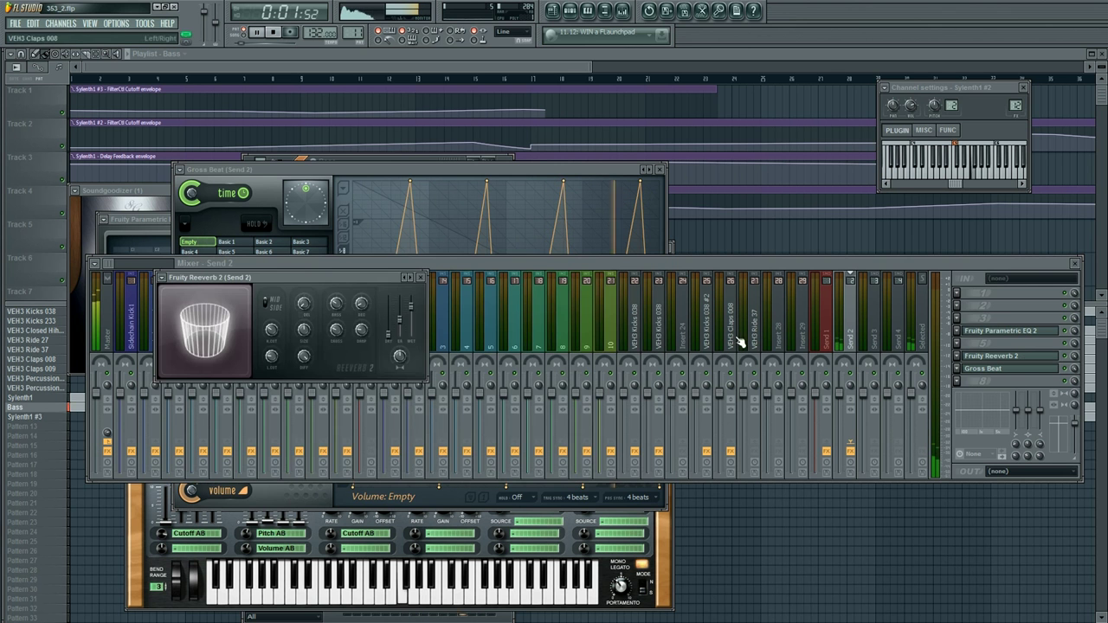
click(305, 331)
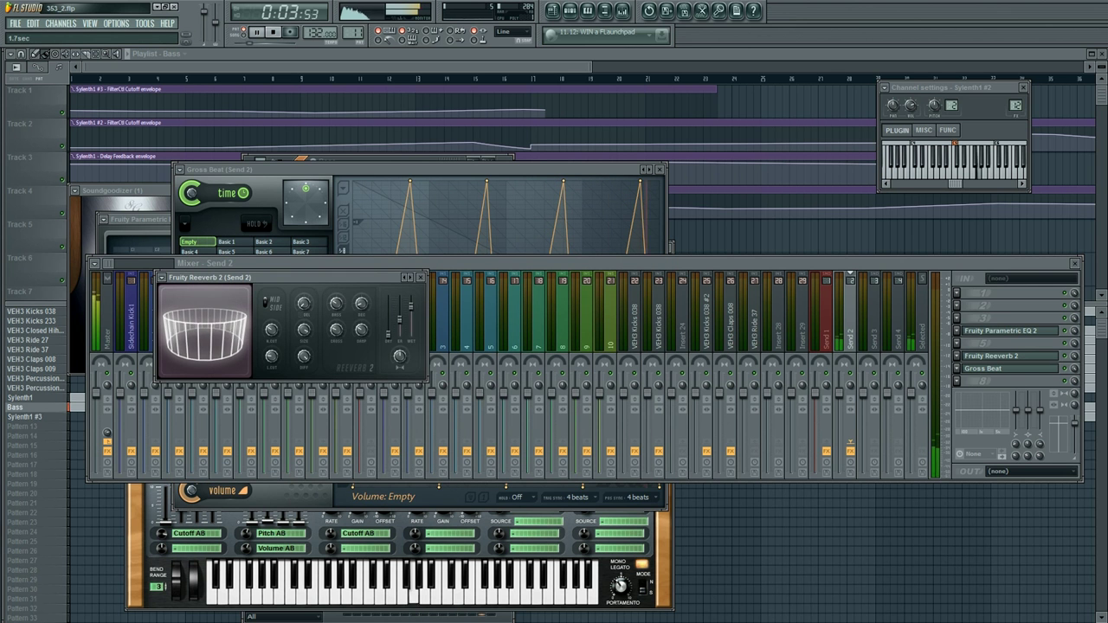
Step: Move the Send 2 EQ's band 1 high-pass filter to 870 Hz and boost band 5
click(1004, 333)
mouse_move(215, 314)
mouse_down()
mouse_move(242, 314)
mouse_move(262, 289)
mouse_move(271, 301)
mouse_move(179, 315)
mouse_move(250, 315)
mouse_move(232, 315)
mouse_up()
drag(262, 290, 244, 313)
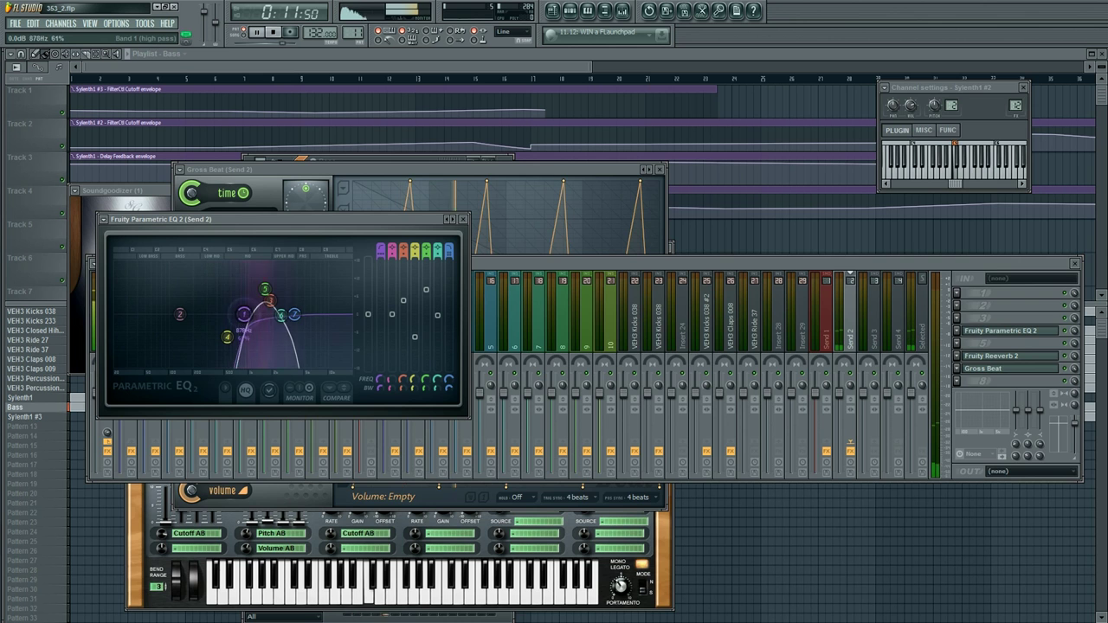
Step: Close all open windows and examine the channel settings of the two layered VEH3 Kicks 038 channels in the step sequencer
key(F12)
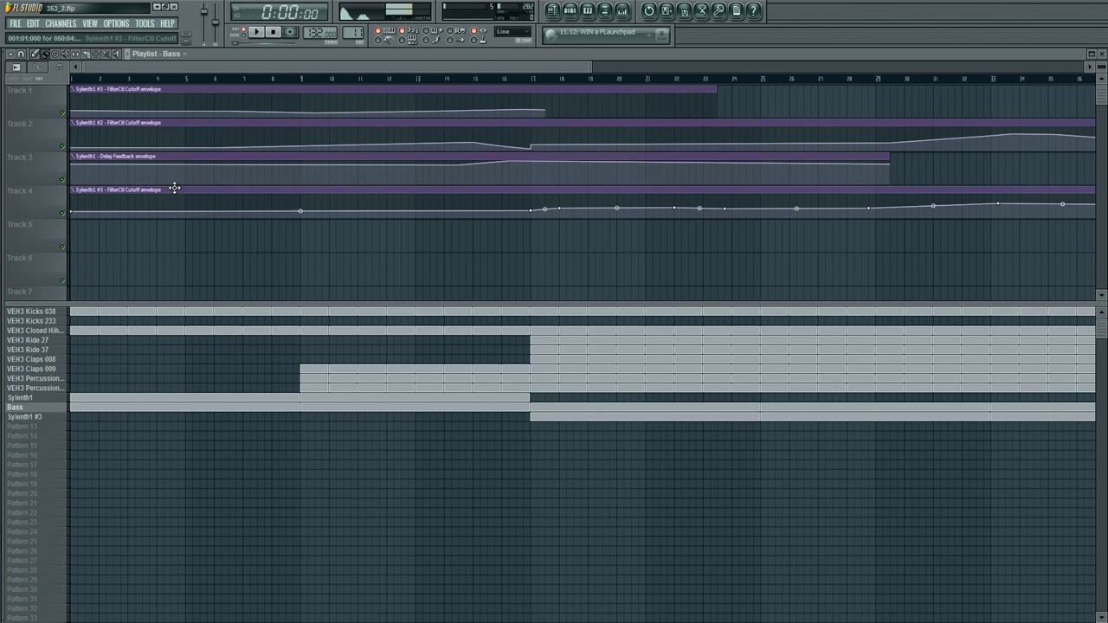
key(F6)
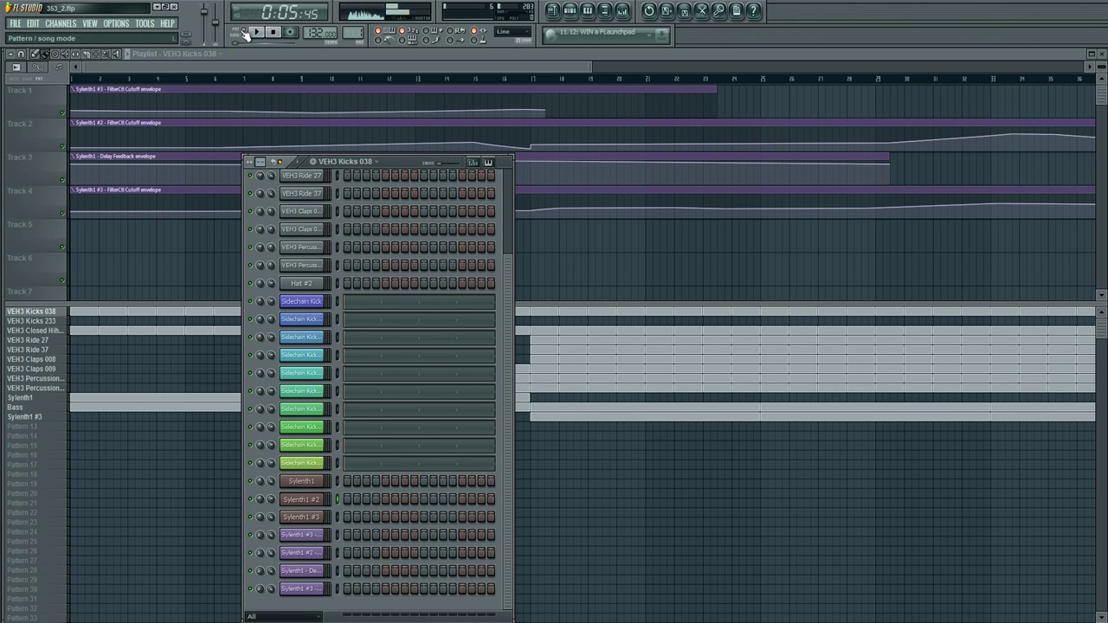
scroll(340, 316, up, 3)
click(301, 188)
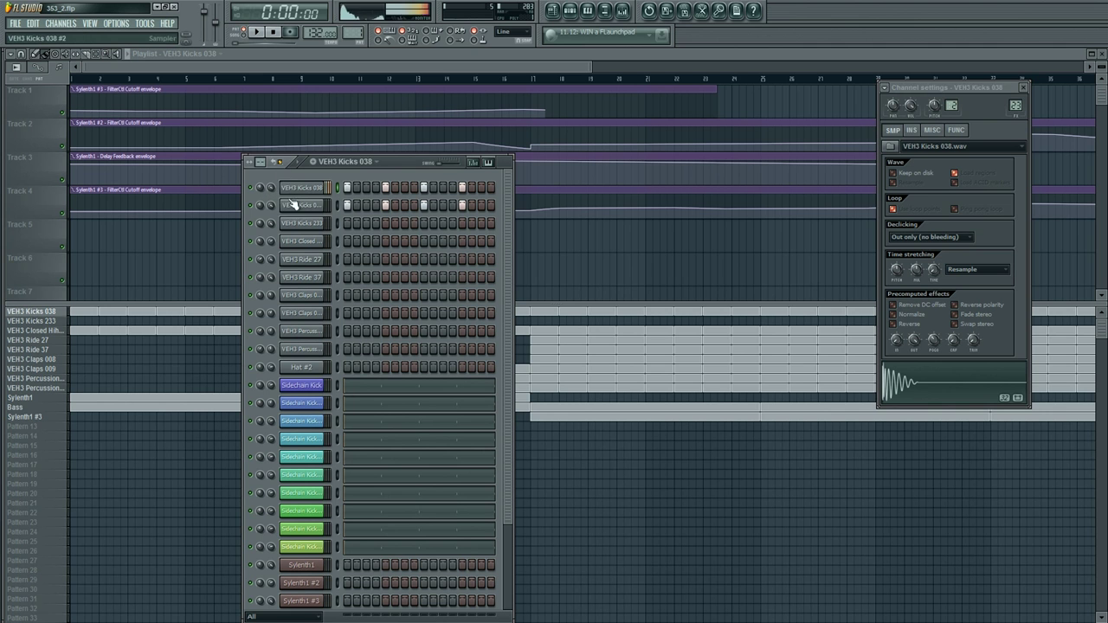
click(292, 205)
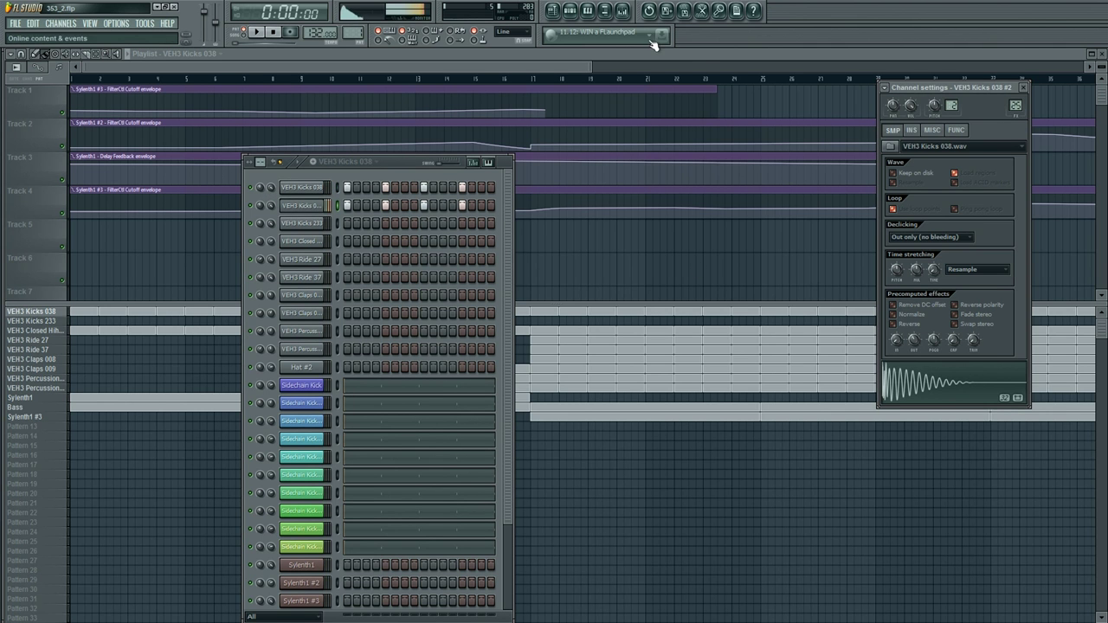
key(alt+F8)
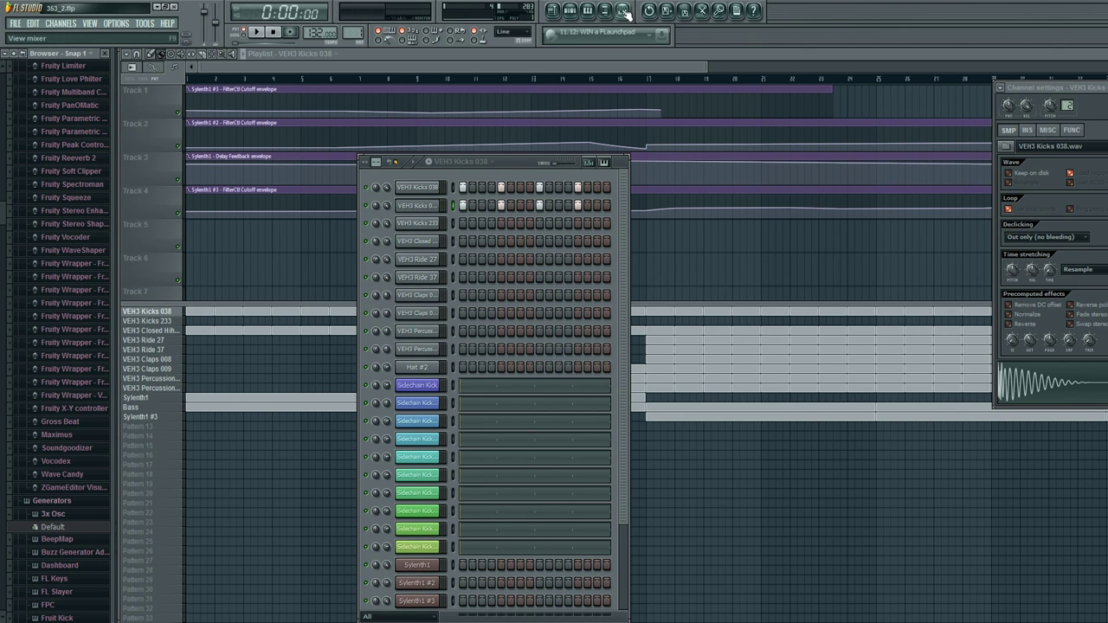
Step: Lower the band 7 low-pass cutoff in the second VEH3 Kicks 038 channel's Parametric EQ 2 and close the browser
click(624, 12)
click(1093, 356)
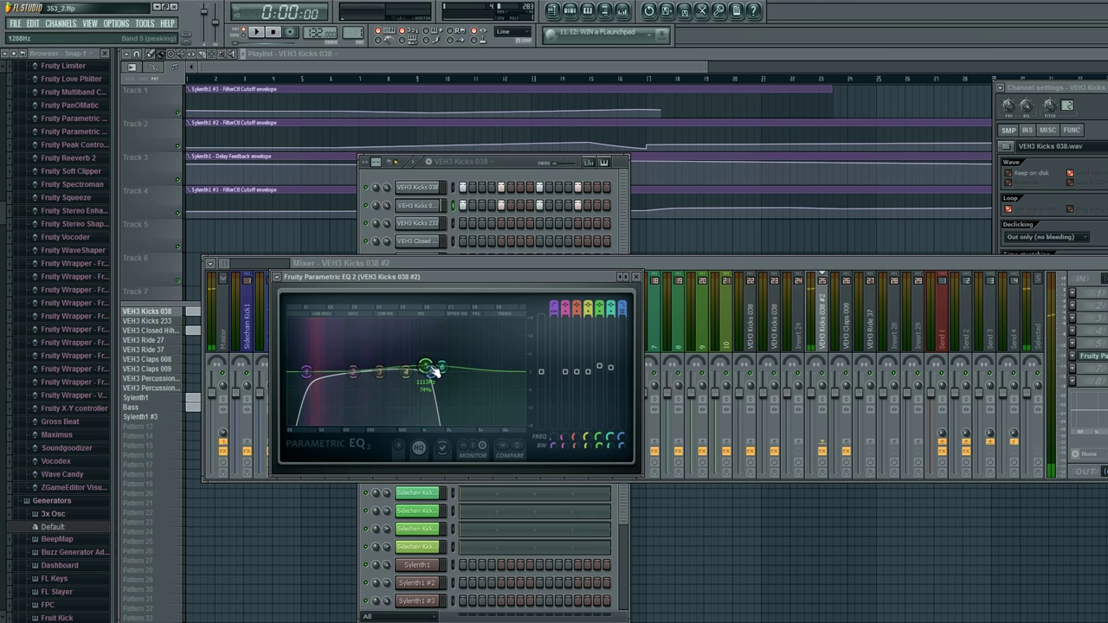
drag(431, 373, 416, 373)
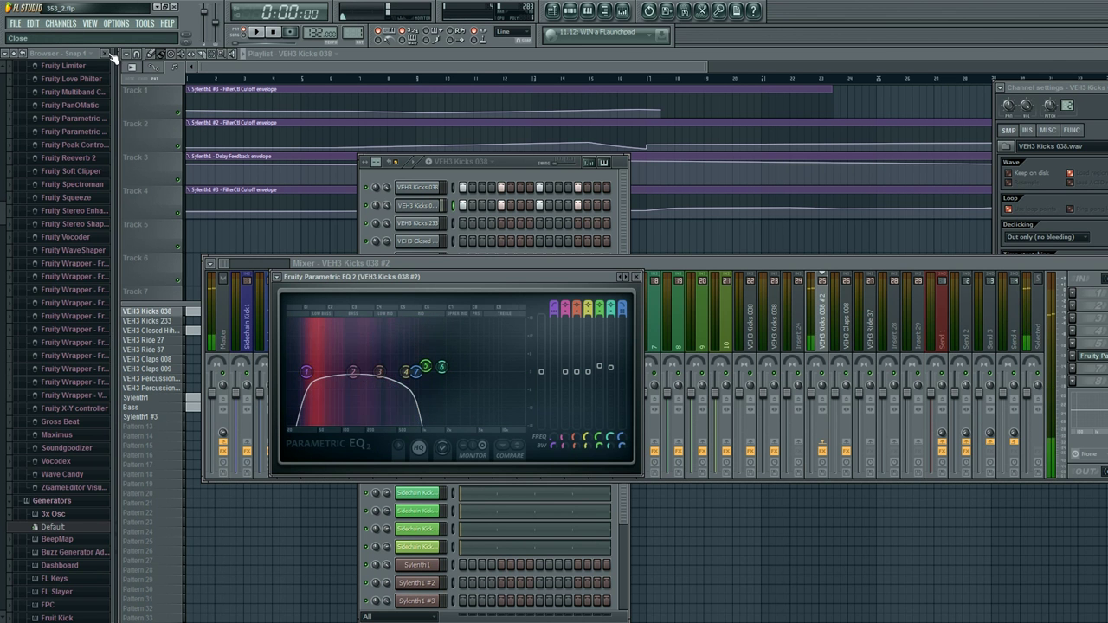
click(106, 54)
click(374, 177)
click(319, 209)
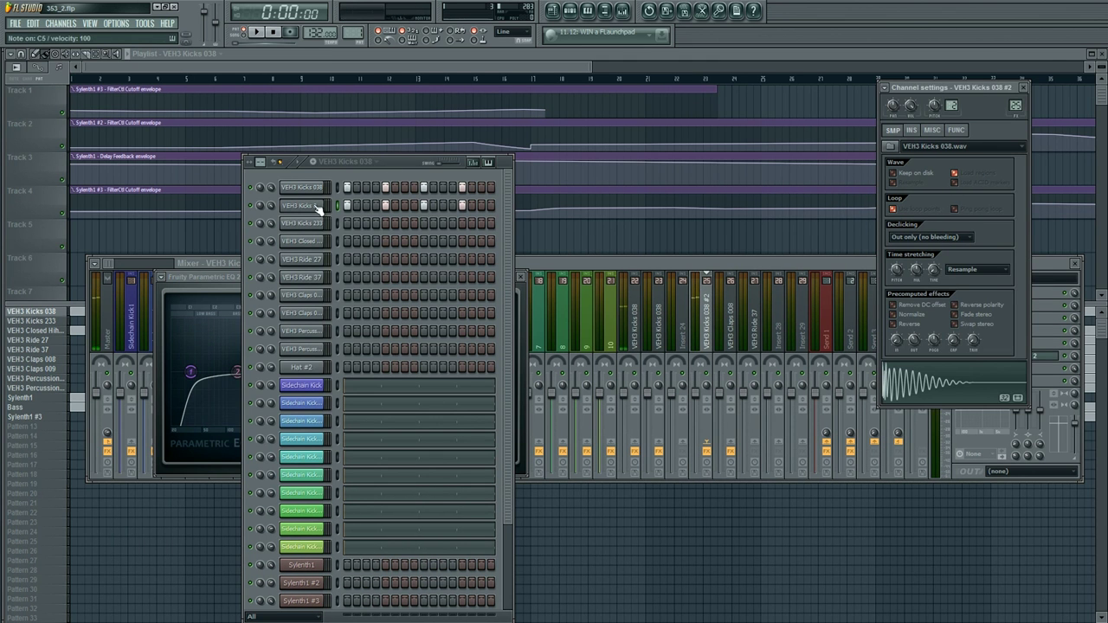
right_click(319, 210)
click(358, 313)
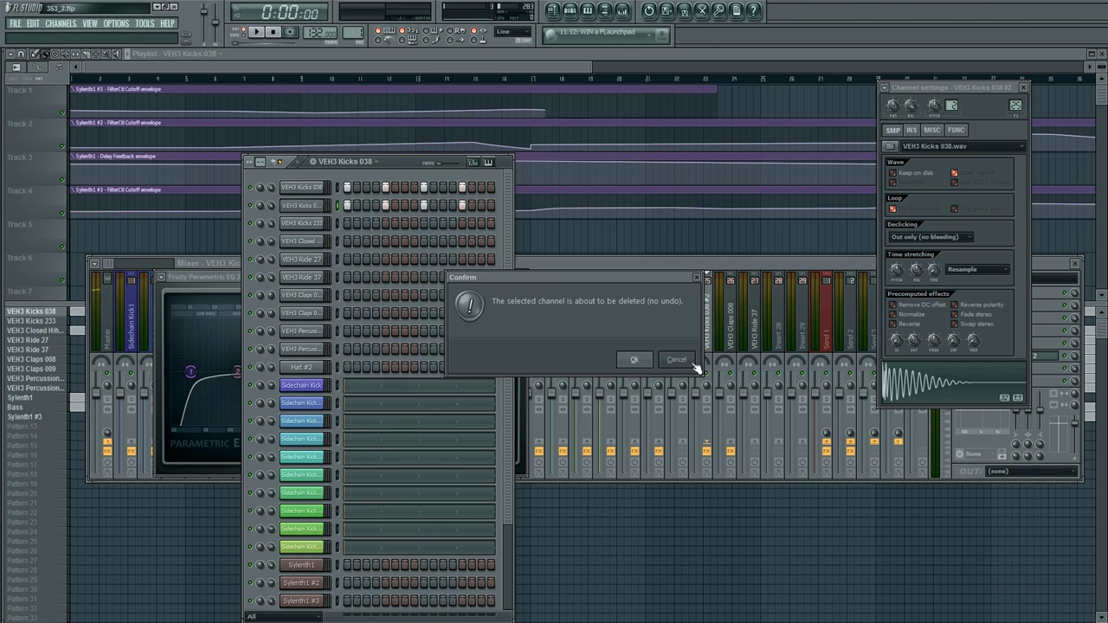
click(690, 362)
right_click(318, 207)
click(353, 348)
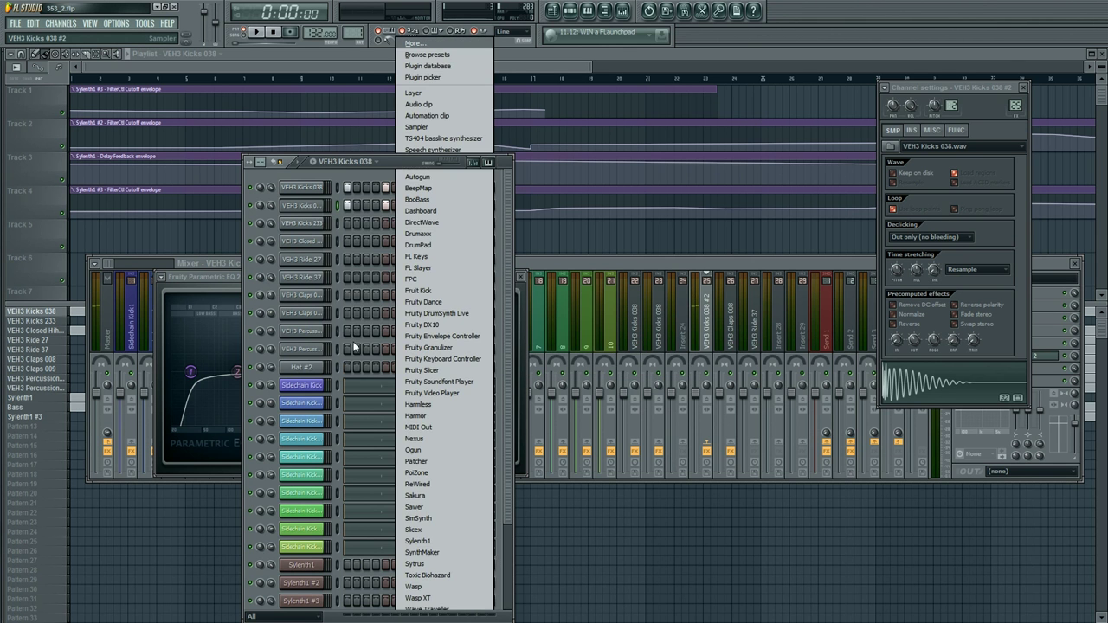
Step: Clone the second VEH3 Kicks 038 channel and open the sample loading dialog for the copy
right_click(304, 208)
right_click(301, 224)
click(348, 266)
click(460, 370)
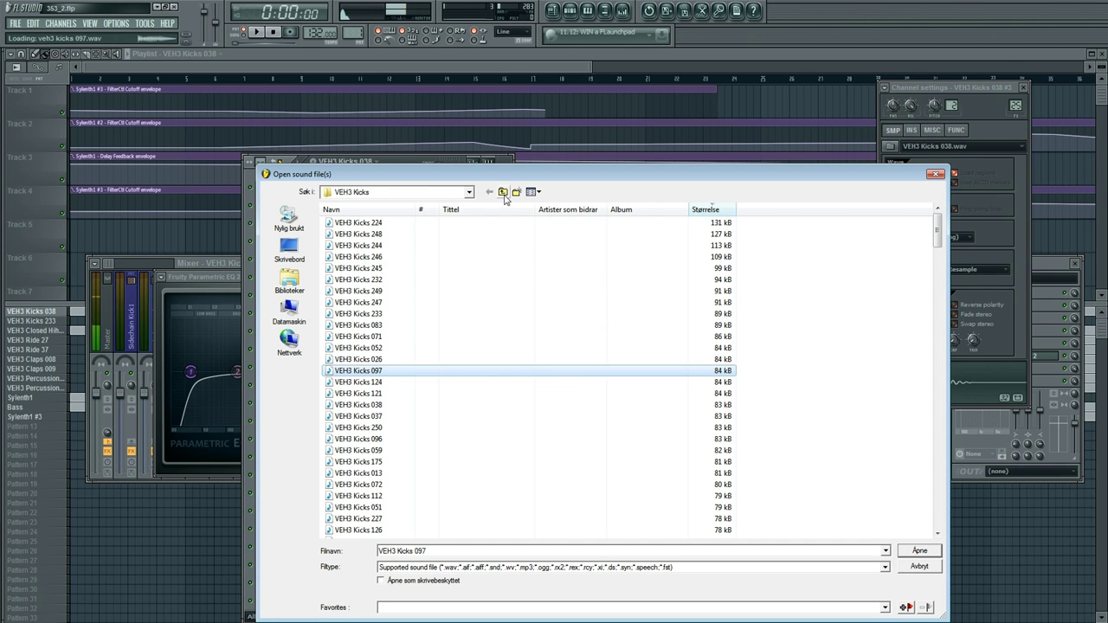
Step: Browse the Vengeance.Essential.House.Vol.3 library to the VEH3 Closed Hihats folder
click(503, 192)
click(503, 193)
double_click(406, 305)
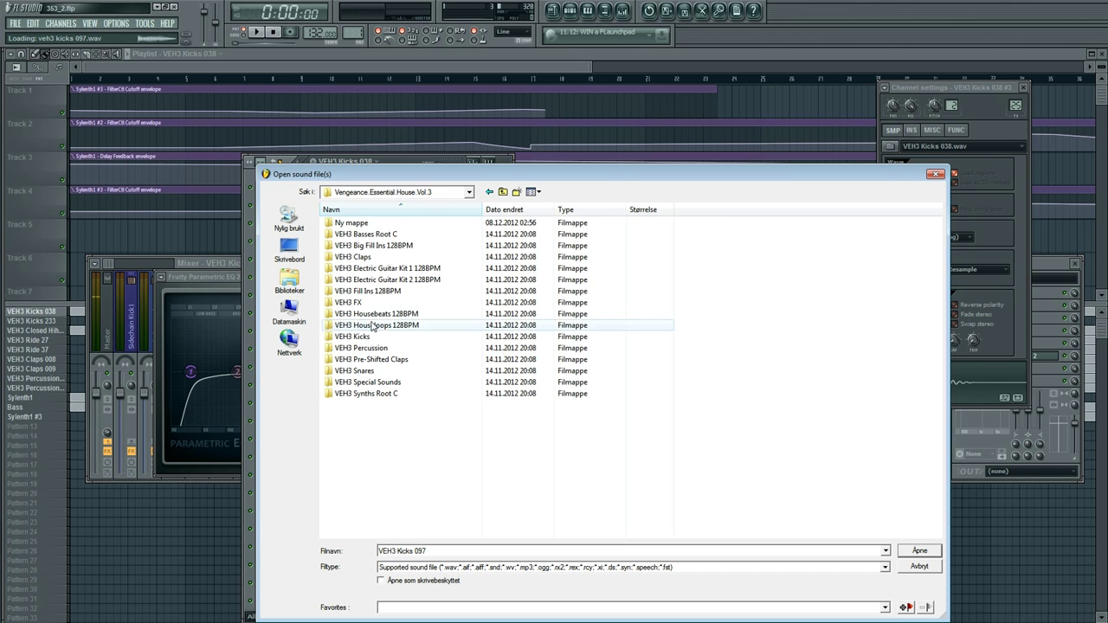
double_click(370, 324)
double_click(364, 223)
double_click(373, 223)
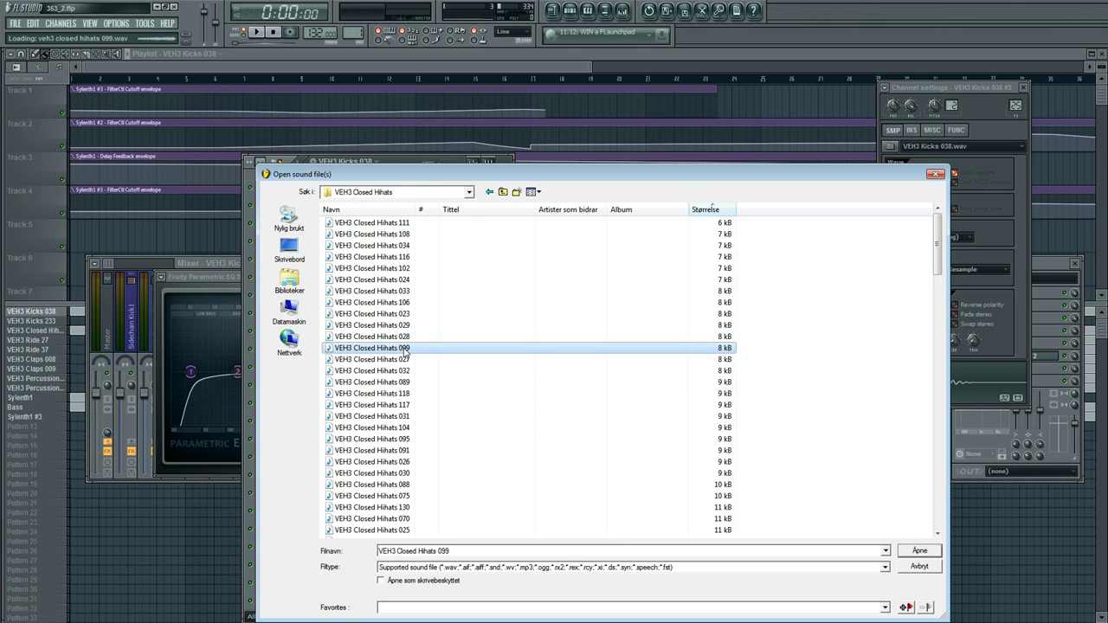
Step: Audition samples in the VEH3 Closed Hihats folder and load VEH3 Closed Hihats 075 into the cloned channel
scroll(398, 497, down, 5)
click(400, 496)
scroll(400, 505, down, 4)
scroll(400, 505, down, 5)
click(408, 461)
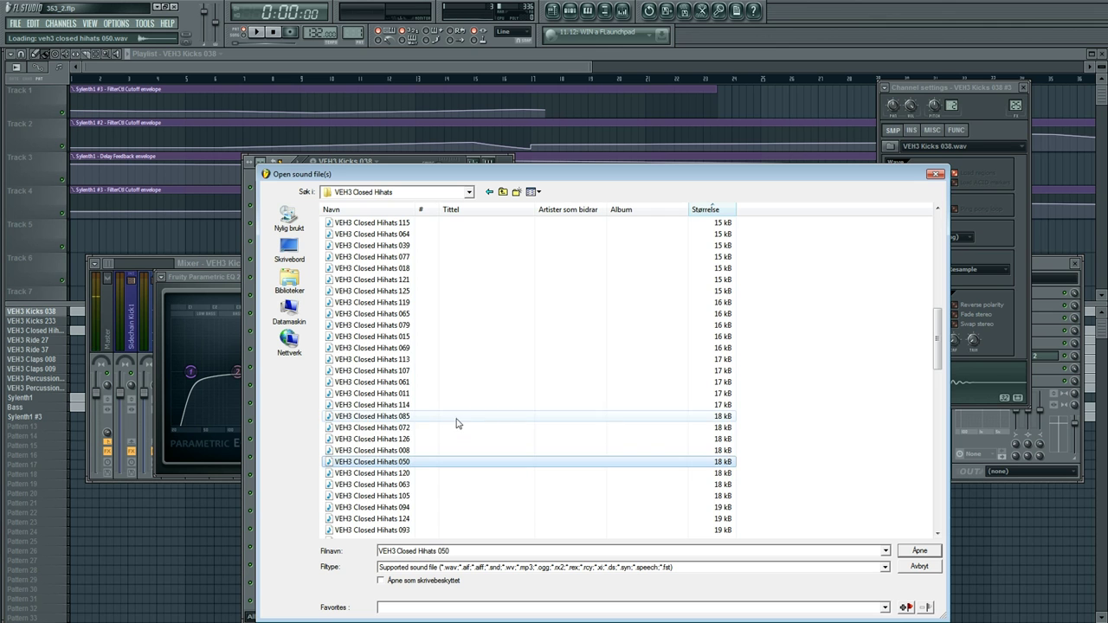
scroll(451, 435, up, 5)
scroll(448, 440, down, 2)
click(446, 417)
click(446, 475)
click(449, 462)
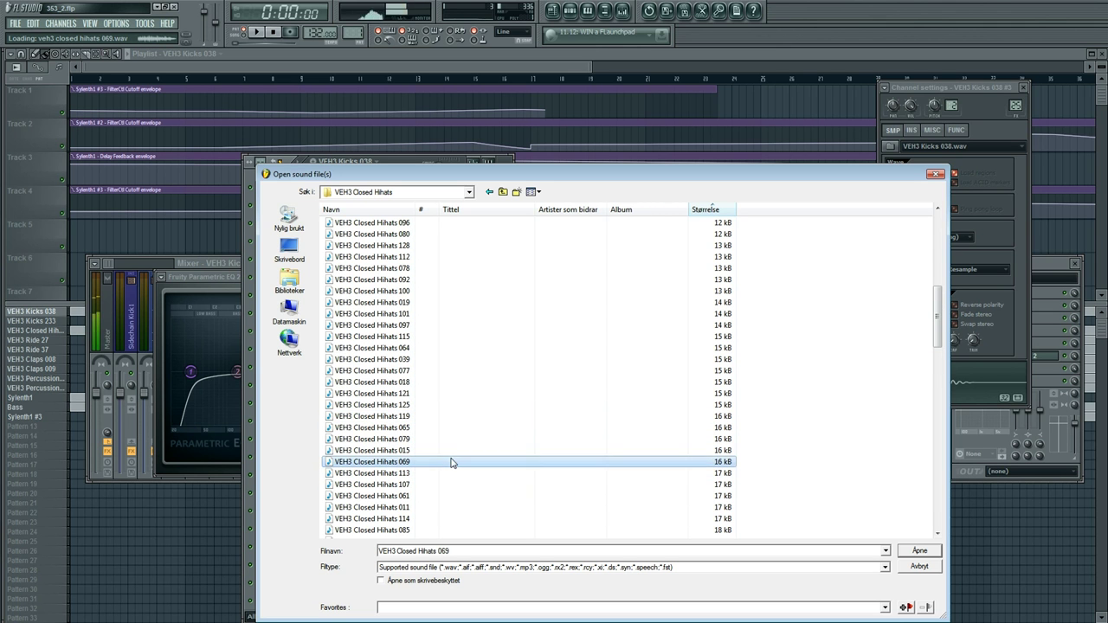
click(469, 415)
click(473, 427)
click(482, 370)
click(498, 336)
click(495, 312)
scroll(502, 346, up, 4)
click(505, 370)
click(507, 391)
click(508, 349)
click(510, 370)
click(514, 337)
click(515, 325)
click(518, 336)
click(526, 325)
click(673, 303)
click(673, 313)
click(680, 291)
click(684, 279)
click(684, 268)
click(919, 550)
Step: Reverse the hi-hat sample, and route its channel to mixer track 28 named VEH3 Closed Hihats 075
click(894, 324)
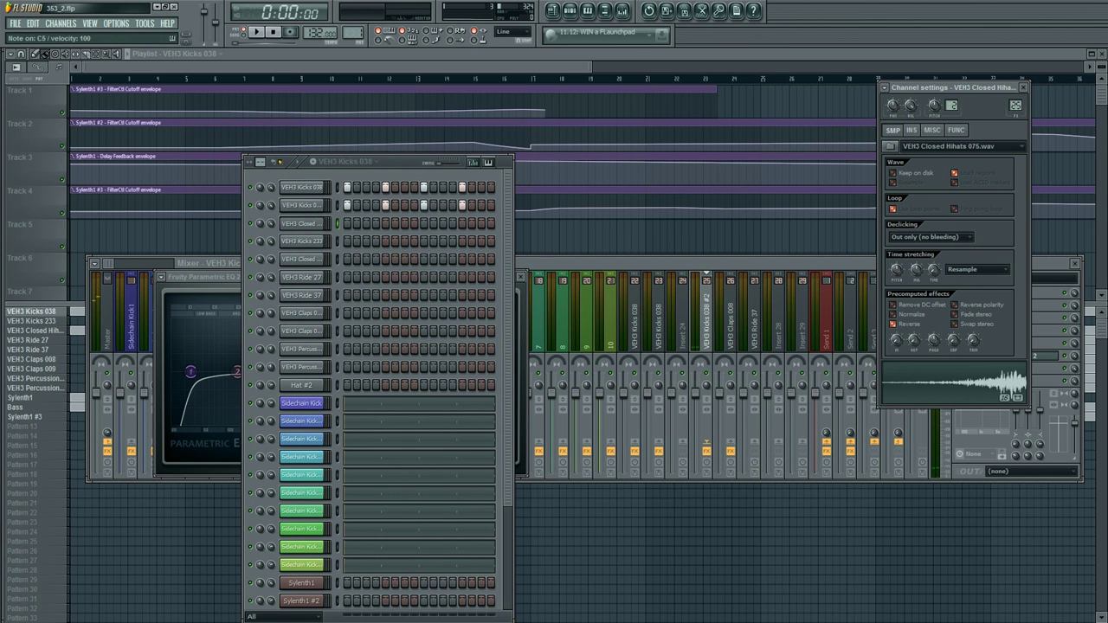
click(801, 261)
click(772, 341)
right_click(784, 271)
mouse_move(872, 317)
click(924, 315)
Step: Add Fruity Parametric EQ 2 to the hi-hat's mixer track and move band 1 up to a high frequency as a high-pass
click(957, 332)
mouse_move(978, 344)
click(1079, 523)
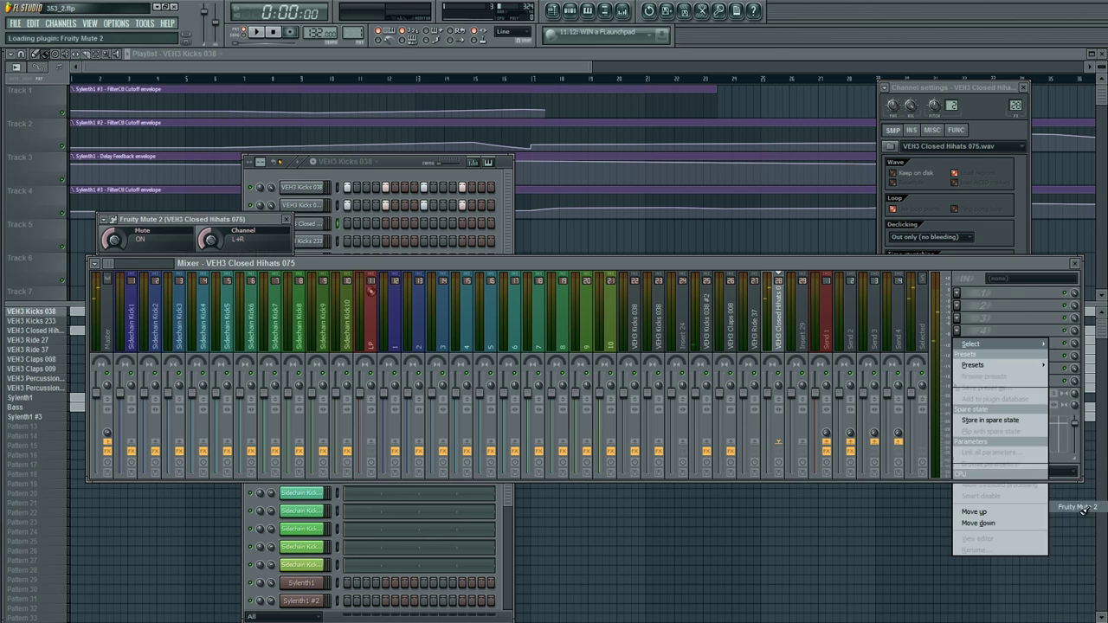
click(957, 332)
click(1068, 517)
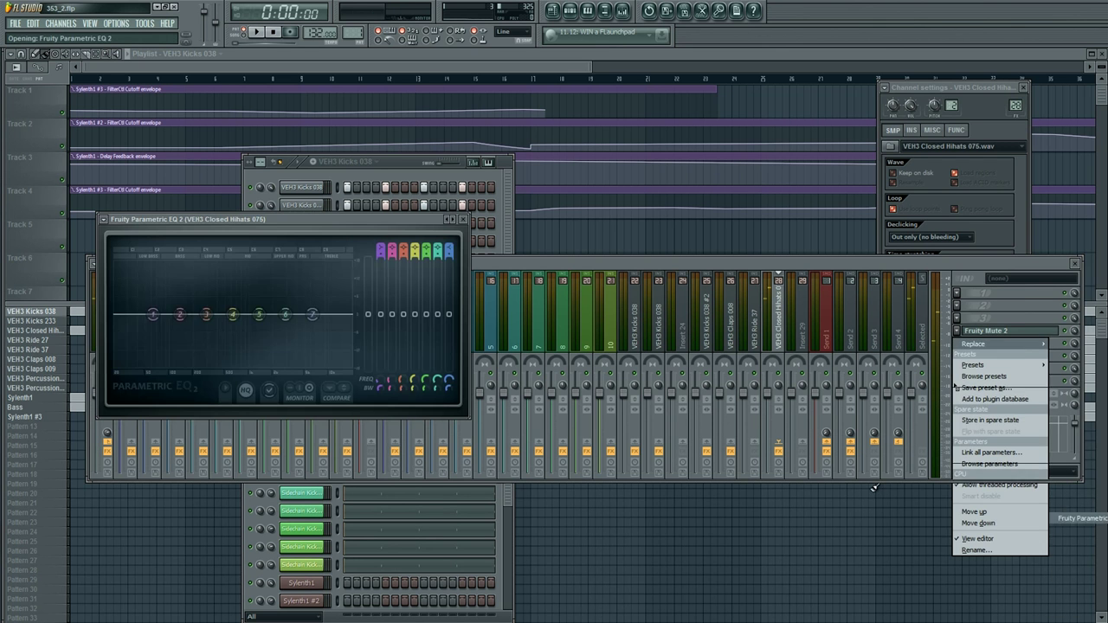
mouse_move(381, 252)
mouse_down()
mouse_move(381, 264)
mouse_move(375, 254)
mouse_up()
drag(153, 314, 319, 310)
Step: Place four beat-long C5 notes, one on each beat of the bar, in the reversed hi-hat channel's piano roll
click(366, 163)
right_click(310, 221)
click(346, 224)
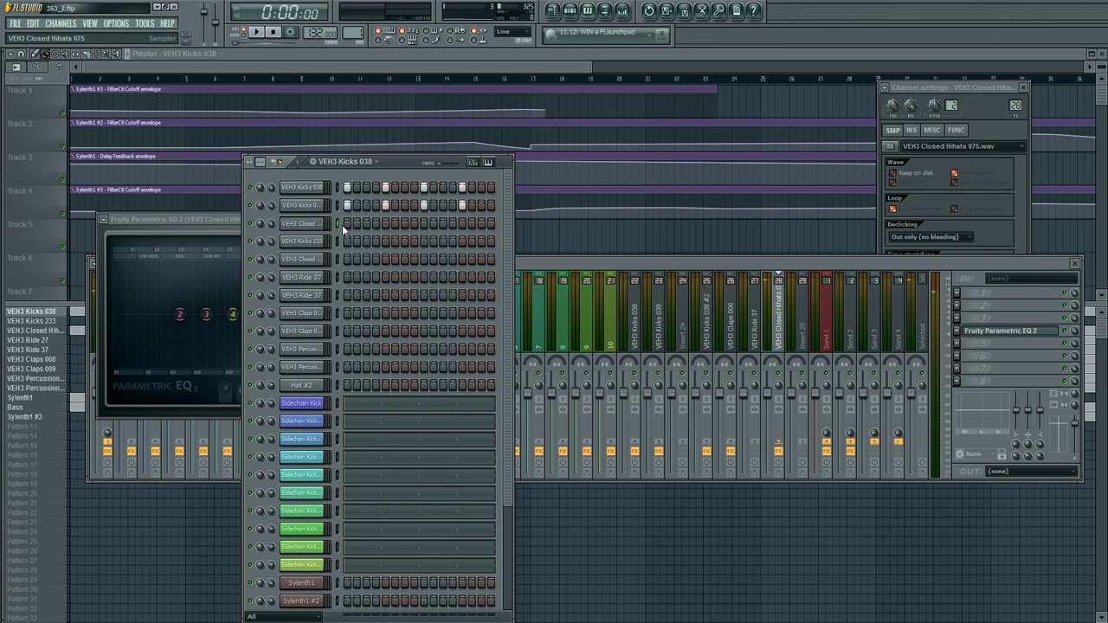
key(F6)
right_click(296, 225)
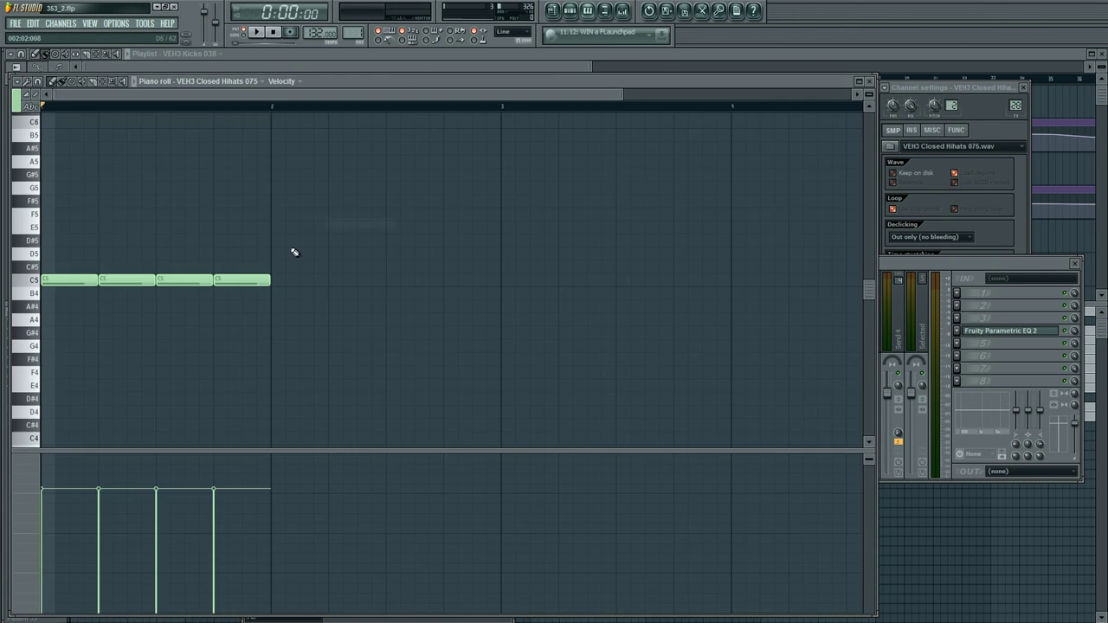
Step: Shorten all four reversed hi-hat notes to very short hits and shift them to just before each following beat
key(ctrl+a)
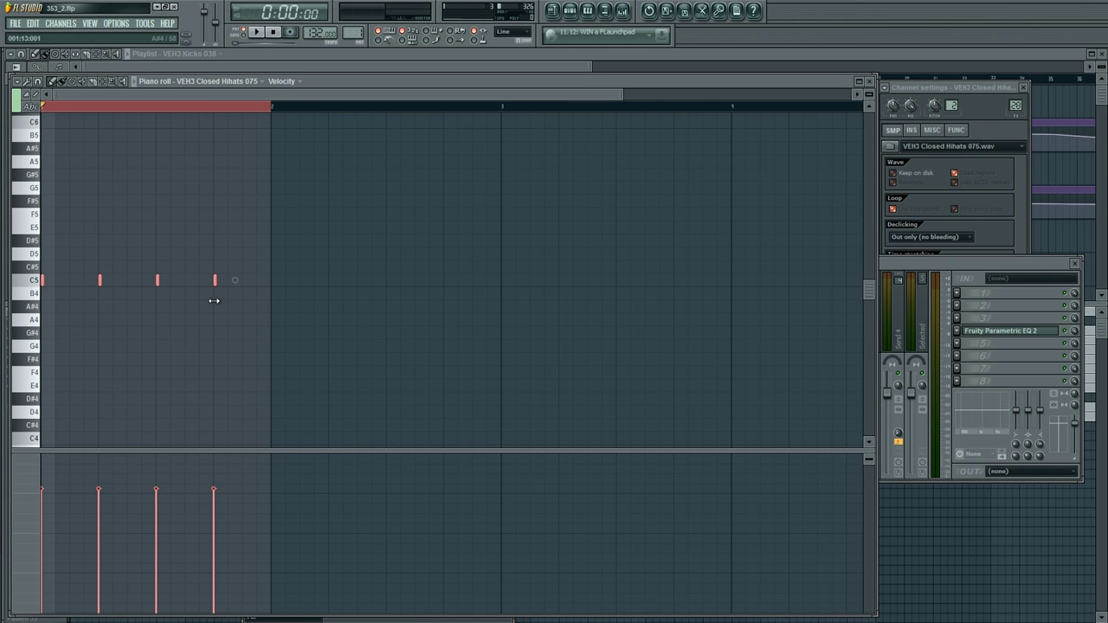
scroll(215, 110, up, 3)
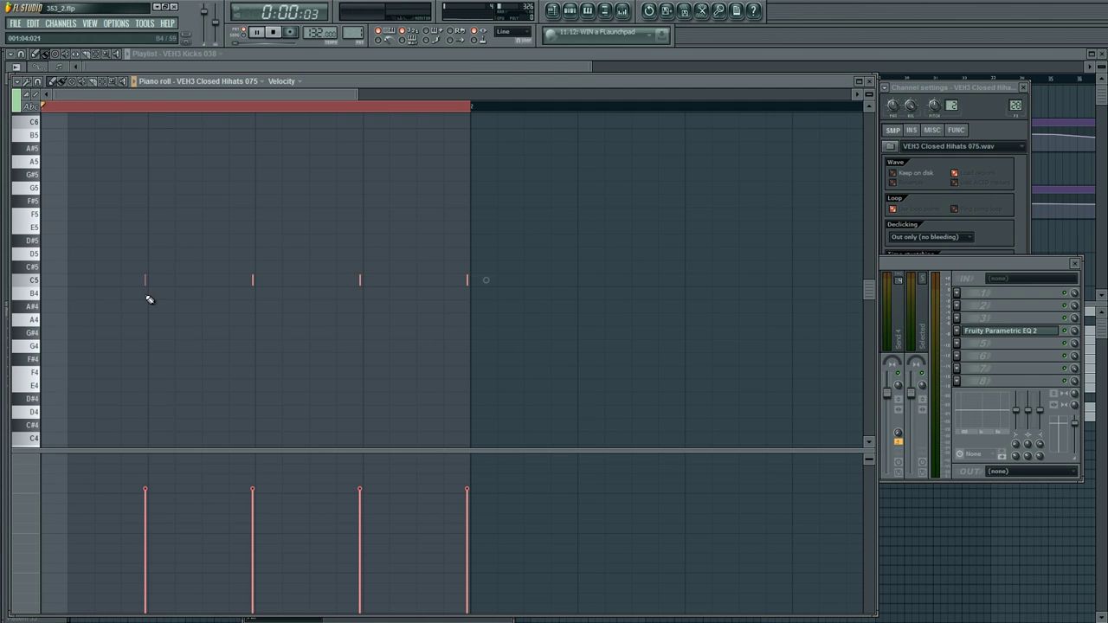
key(space)
key(ctrl+d)
key(F6)
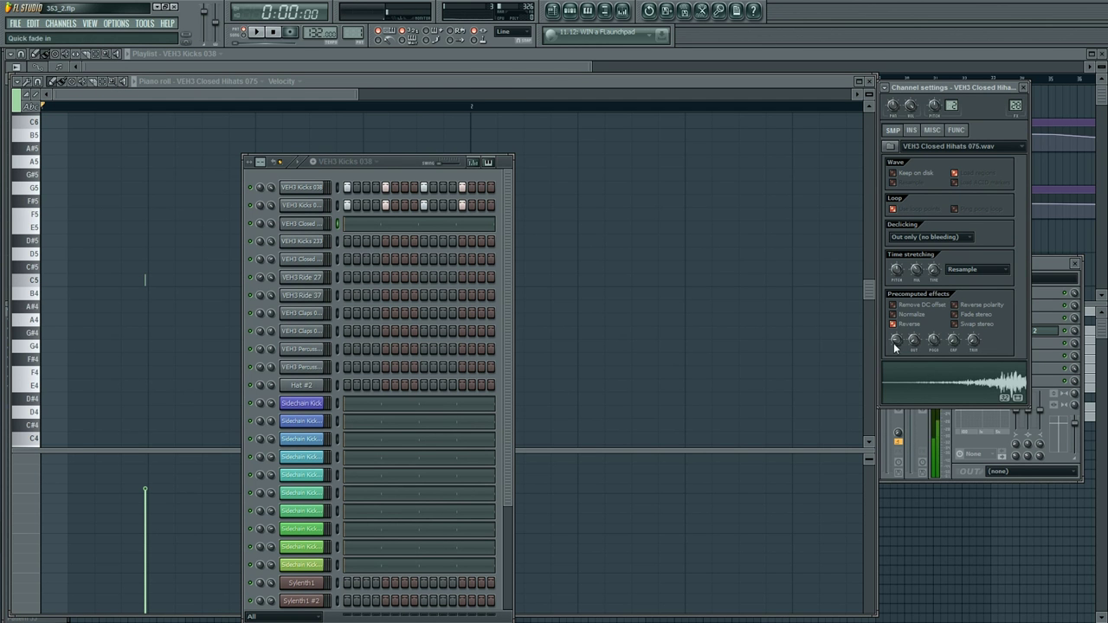
Step: Play the pattern and adjust the reversed hi-hat sample's time-stretch multiplier and silence trimming threshold
key(space)
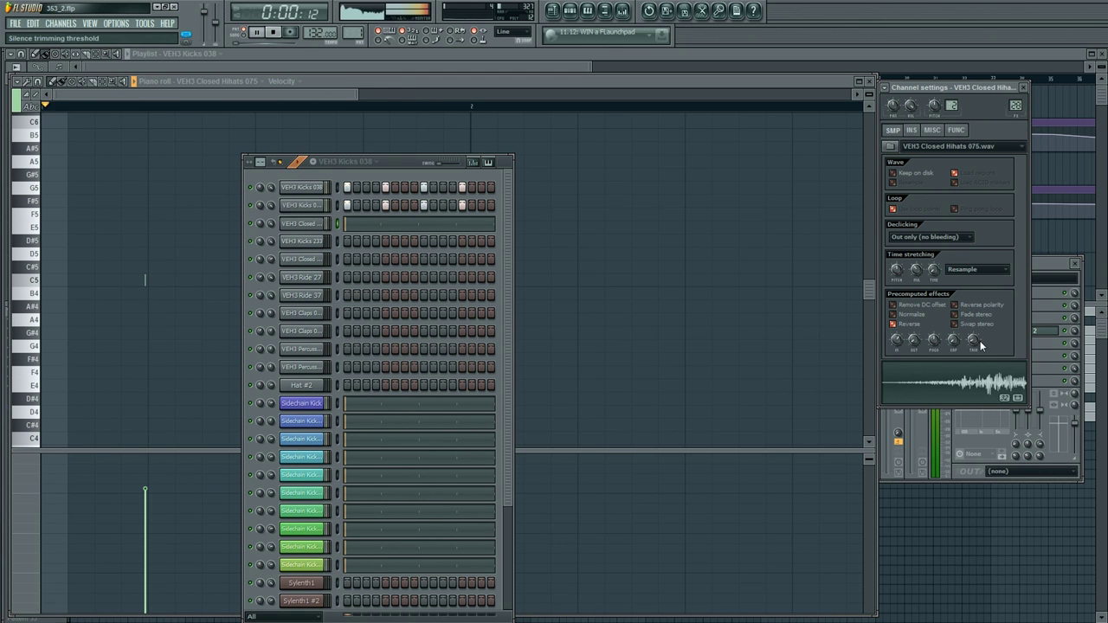
drag(914, 272, 914, 280)
drag(973, 333, 974, 330)
Step: Reshape the second kick's Parametric EQ 2: cut band 2, boost band 4, cut band 5 at 590 Hz and raise the band 7 cutoff
click(298, 206)
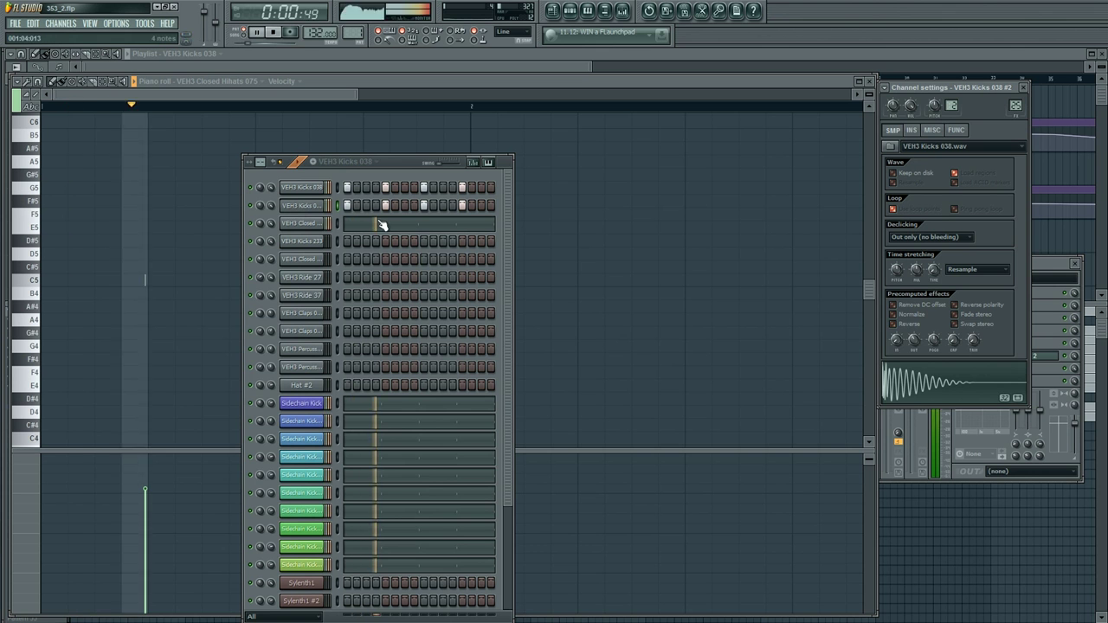
key(space)
key(F9)
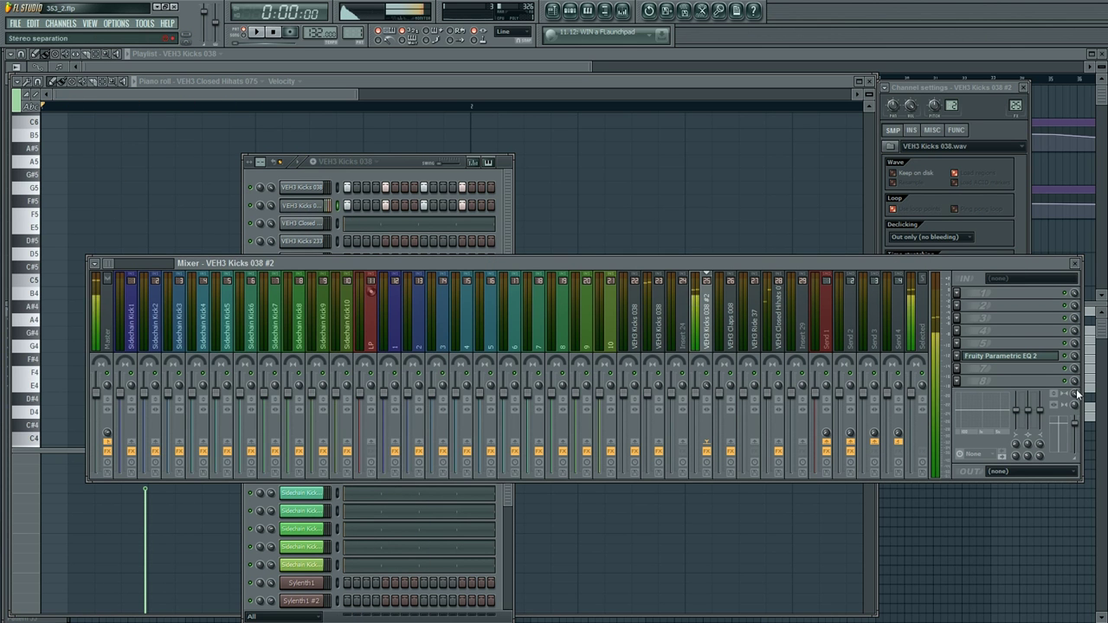
click(1004, 355)
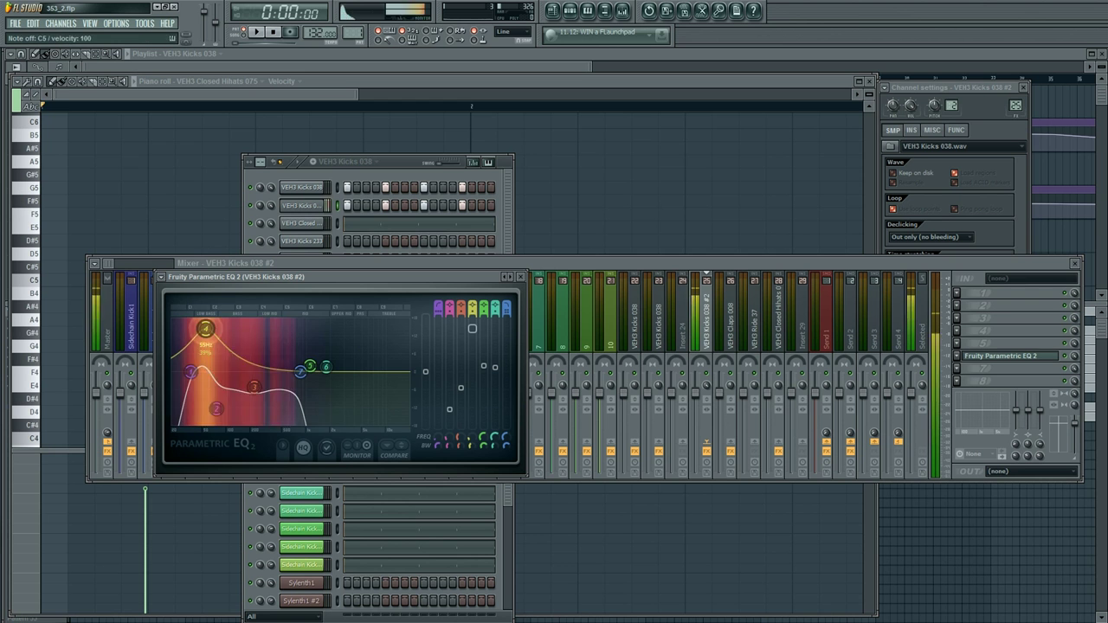
key(space)
mouse_move(291, 382)
mouse_down()
mouse_move(338, 372)
mouse_move(289, 386)
mouse_move(301, 398)
mouse_up()
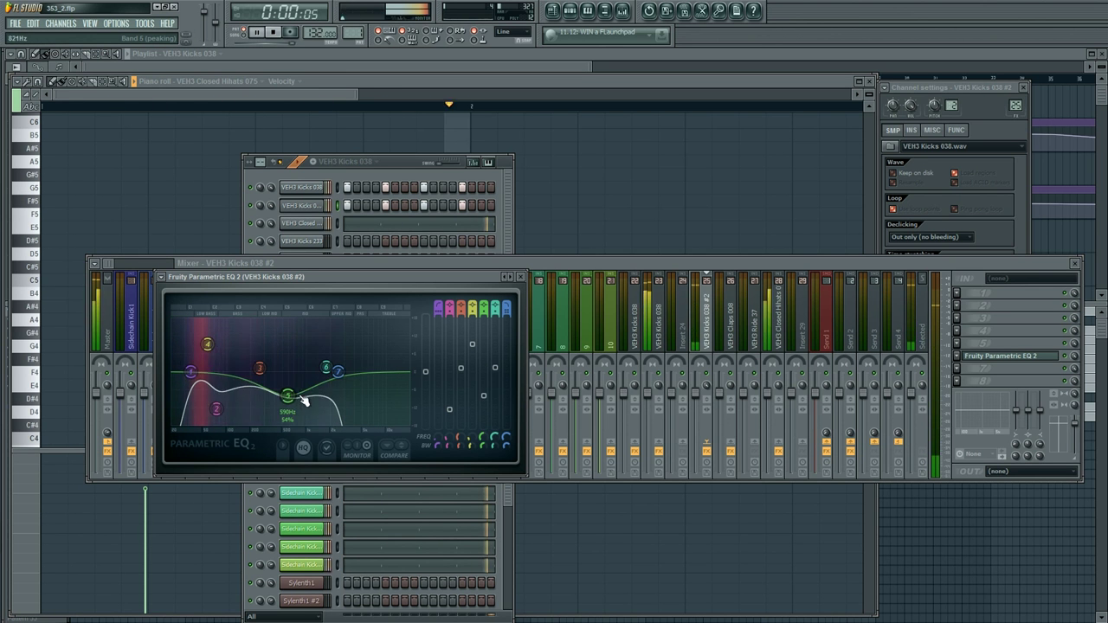
Step: Replace the reversed hi-hat channel's sample with VEH3 Closed Hihats 089 and adjust its volume and quick fade-in
click(303, 225)
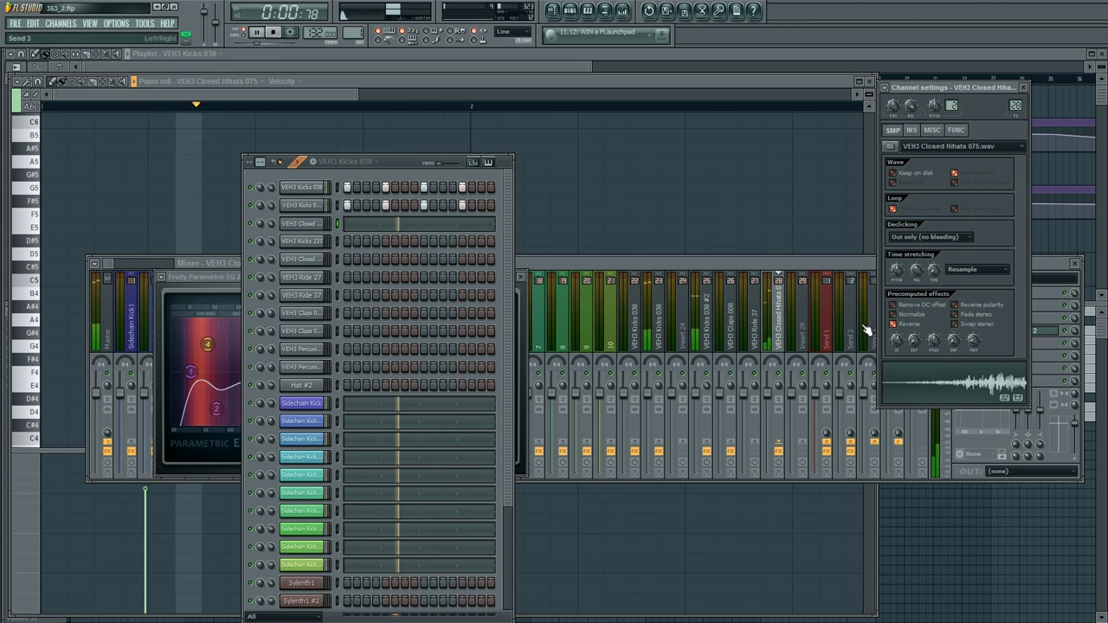
click(269, 222)
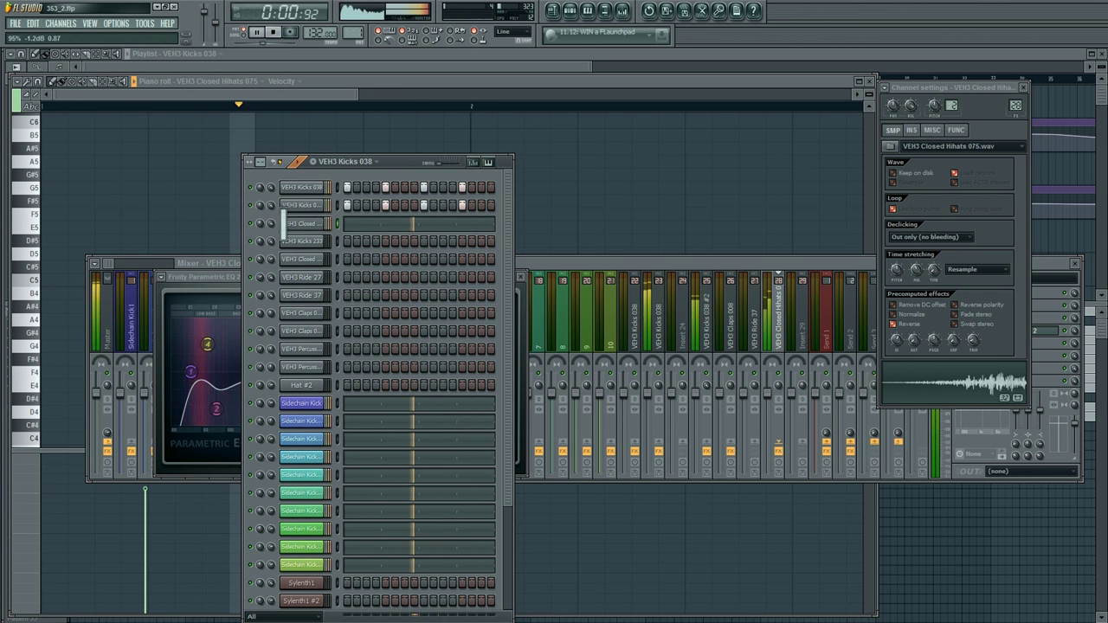
right_click(307, 224)
click(353, 265)
click(372, 381)
click(920, 567)
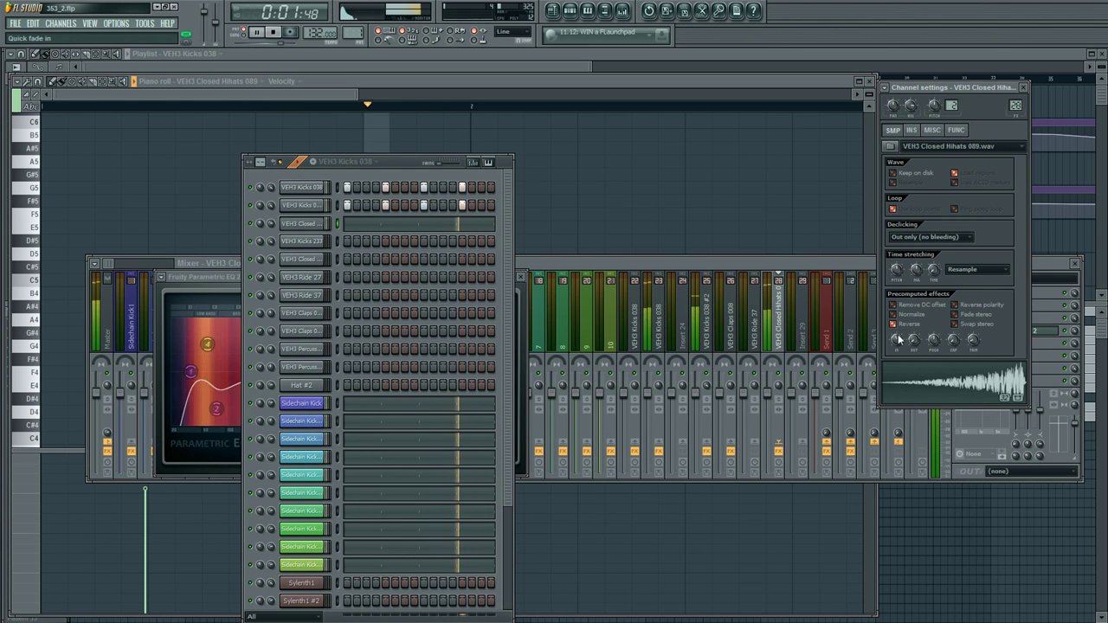
mouse_move(899, 342)
mouse_down()
mouse_move(898, 332)
mouse_move(900, 346)
mouse_up()
Step: Adjust the time-stretch multiplier and quick fade-out of the first VEH3 Kicks 038 channel's sample
click(298, 187)
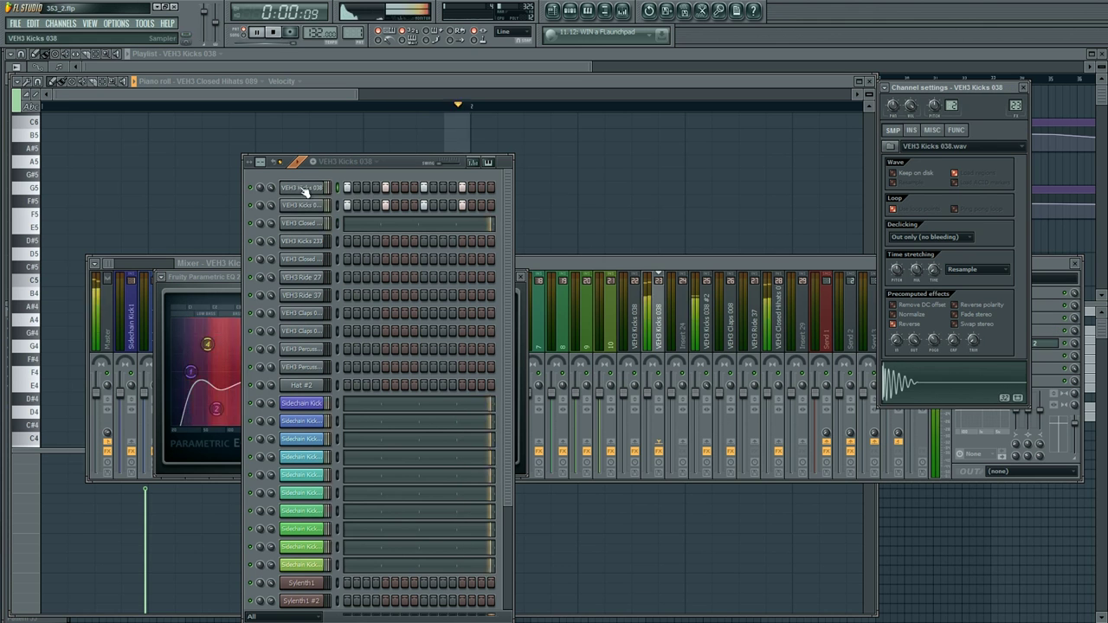
drag(916, 274, 920, 266)
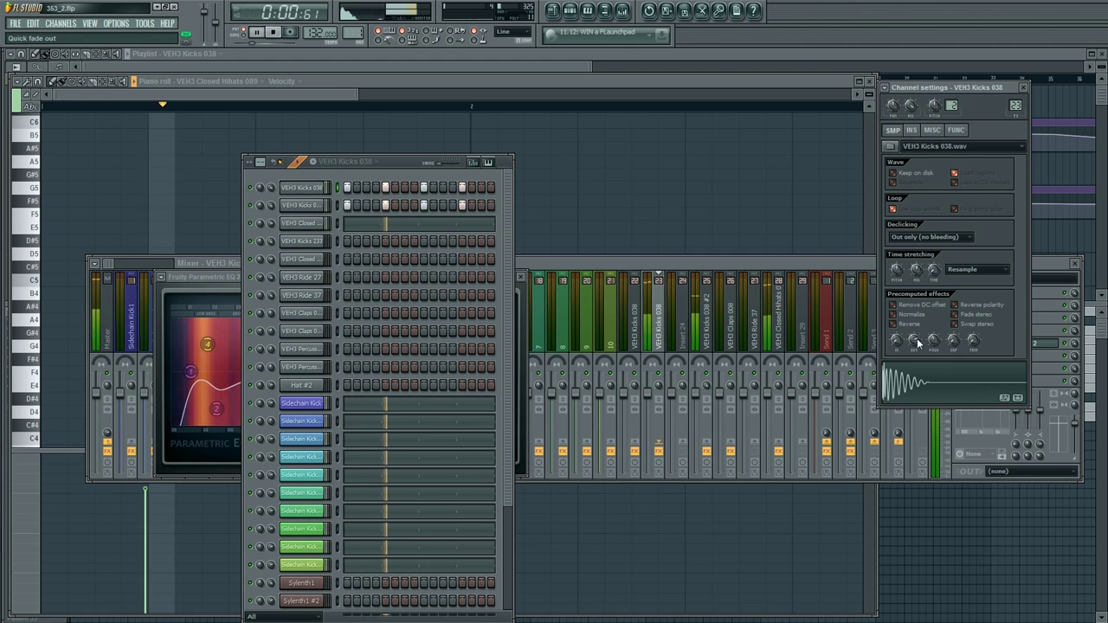
drag(920, 272, 919, 281)
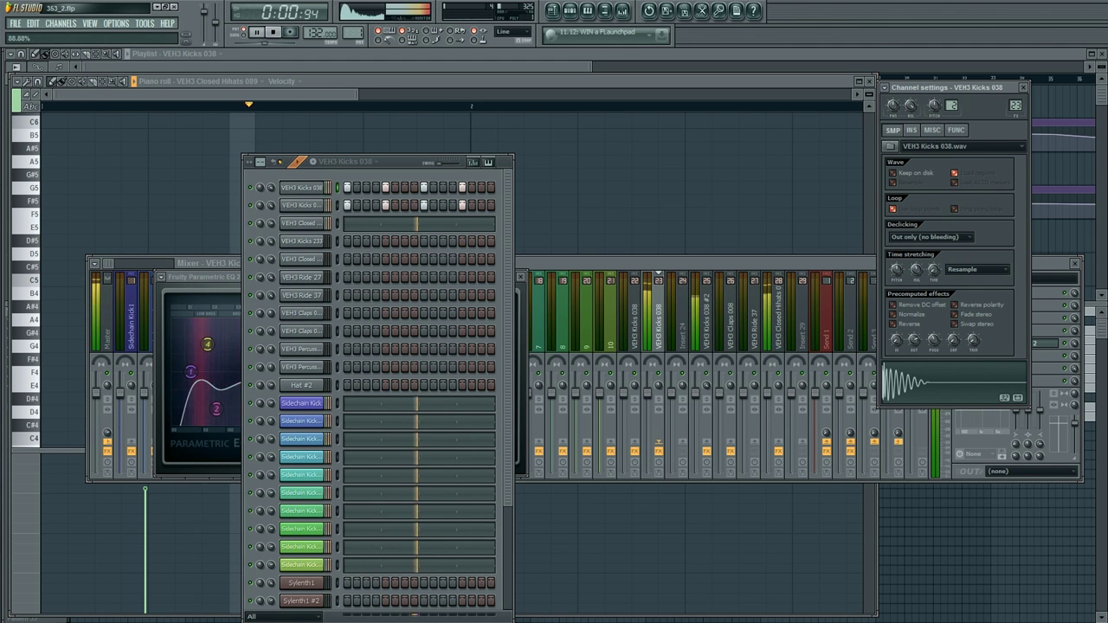
Step: Shift the four reversed hi-hat notes slightly later onto the beat lines, and stop playback
click(301, 224)
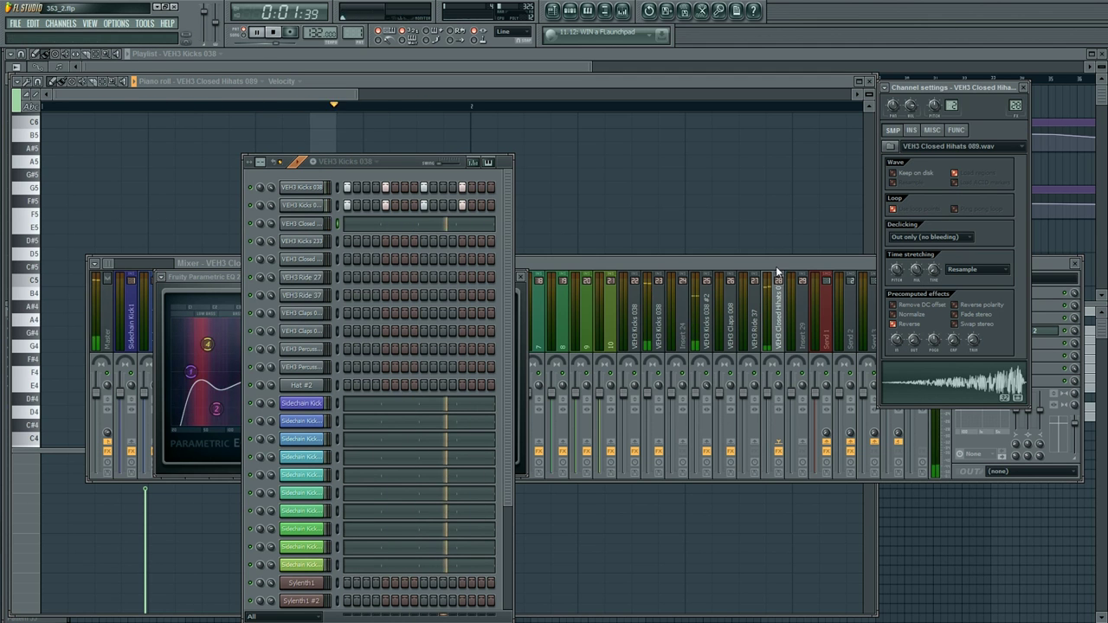
click(138, 227)
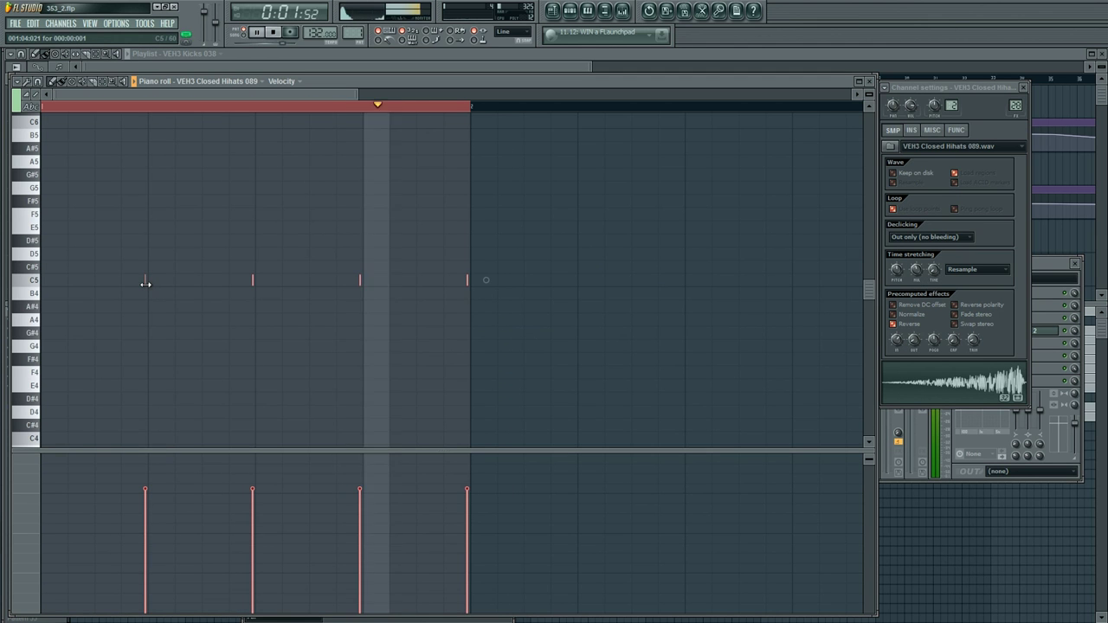
drag(145, 285, 147, 285)
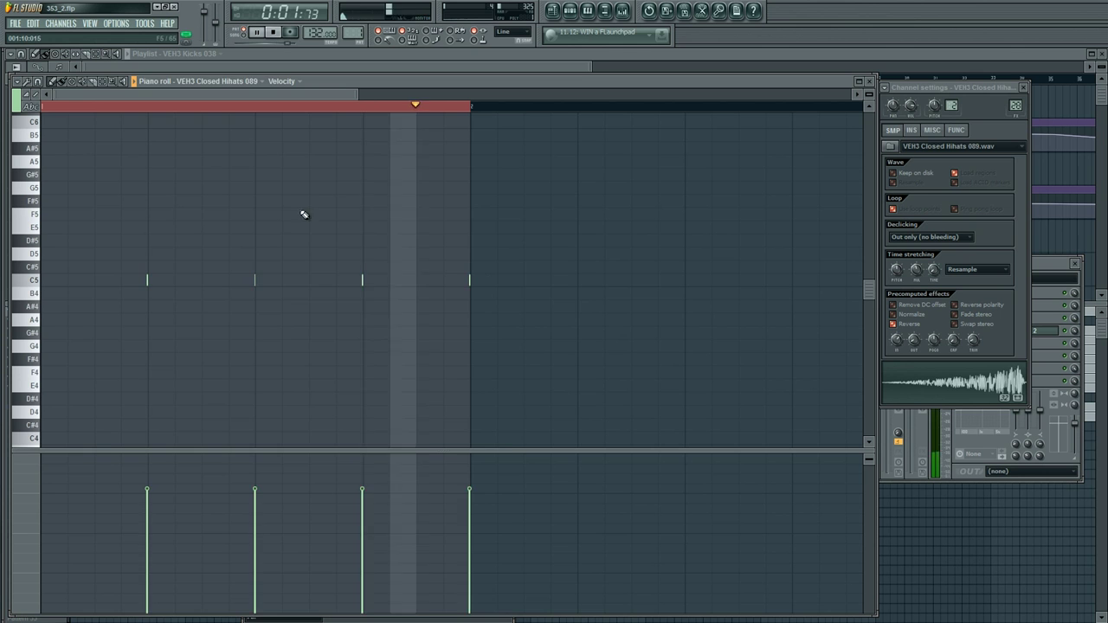
key(F6)
key(space)
Step: In the first kick's Parametric EQ 2, raise band 2 and move band 4 lower in gain and higher in frequency, then play back
click(310, 188)
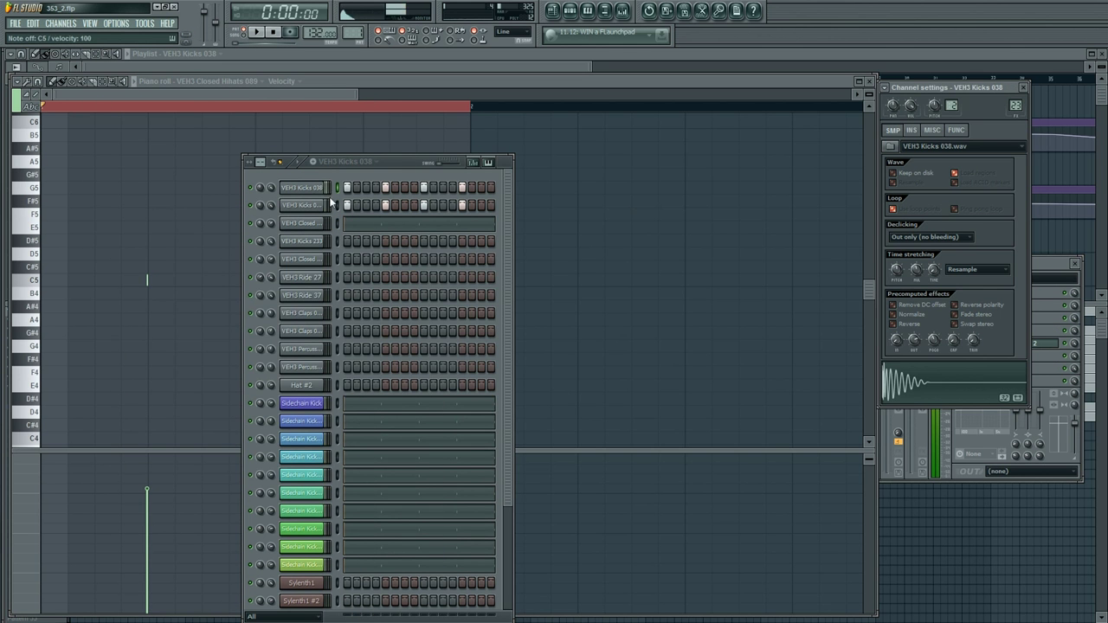
key(F9)
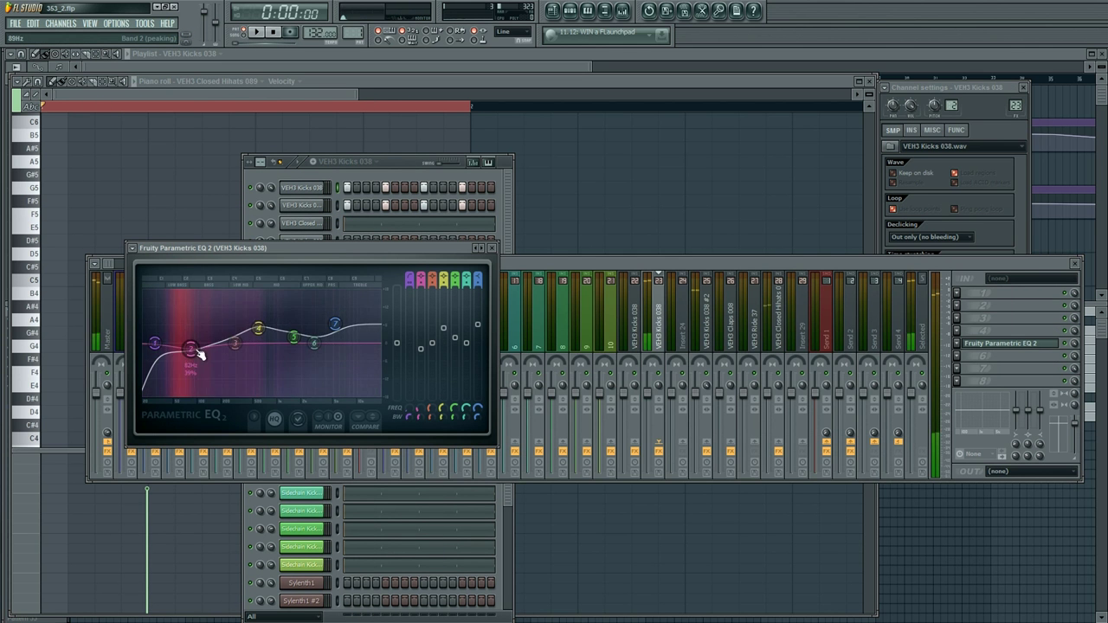
drag(190, 349, 190, 335)
drag(258, 328, 281, 355)
key(space)
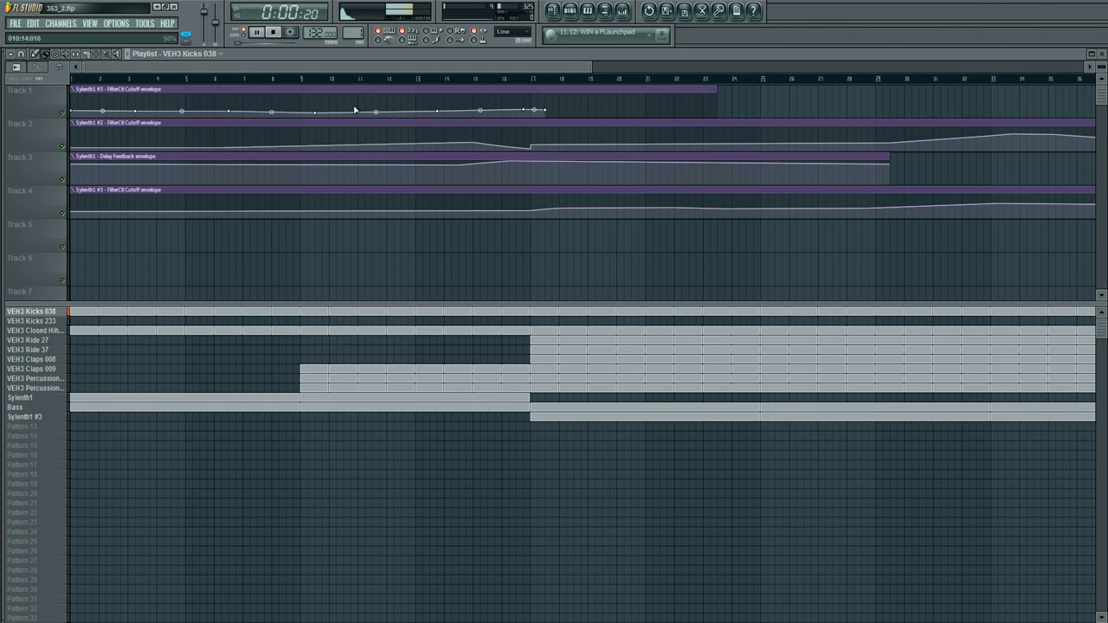
Step: During song playback, examine the reversed closed hi-hat channel's sample settings and its Parametric EQ 2 curve
key(F6)
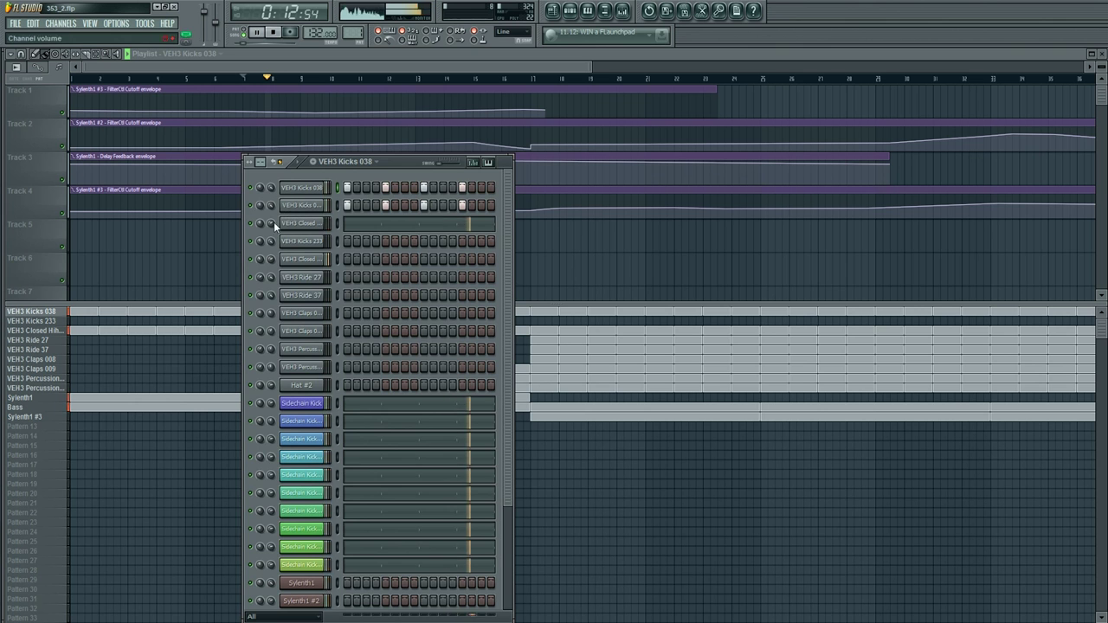
key(F6)
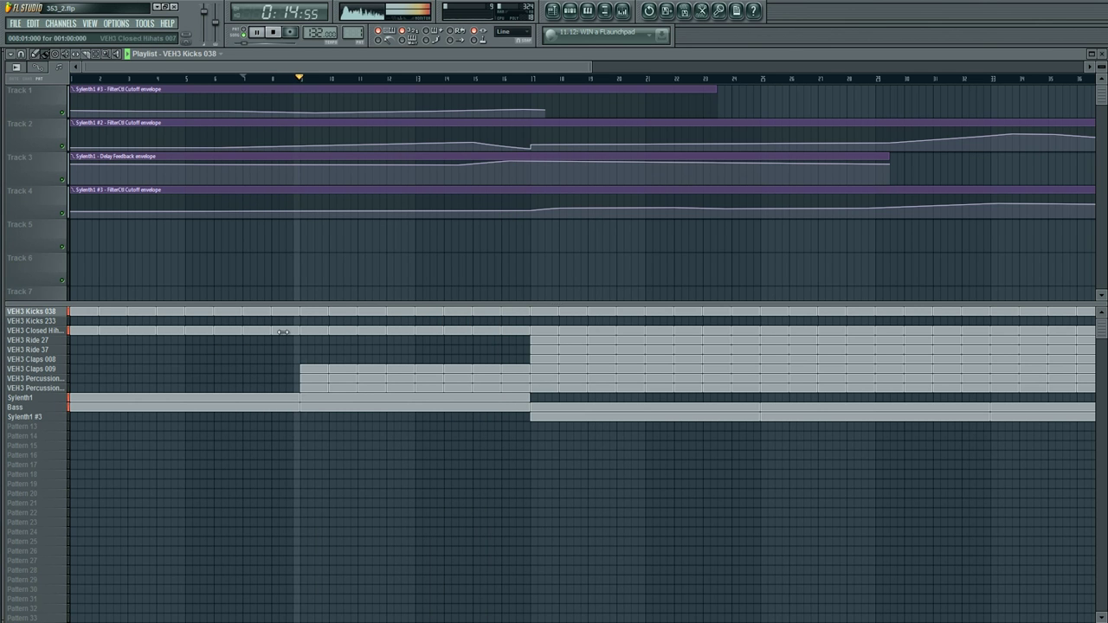
key(F6)
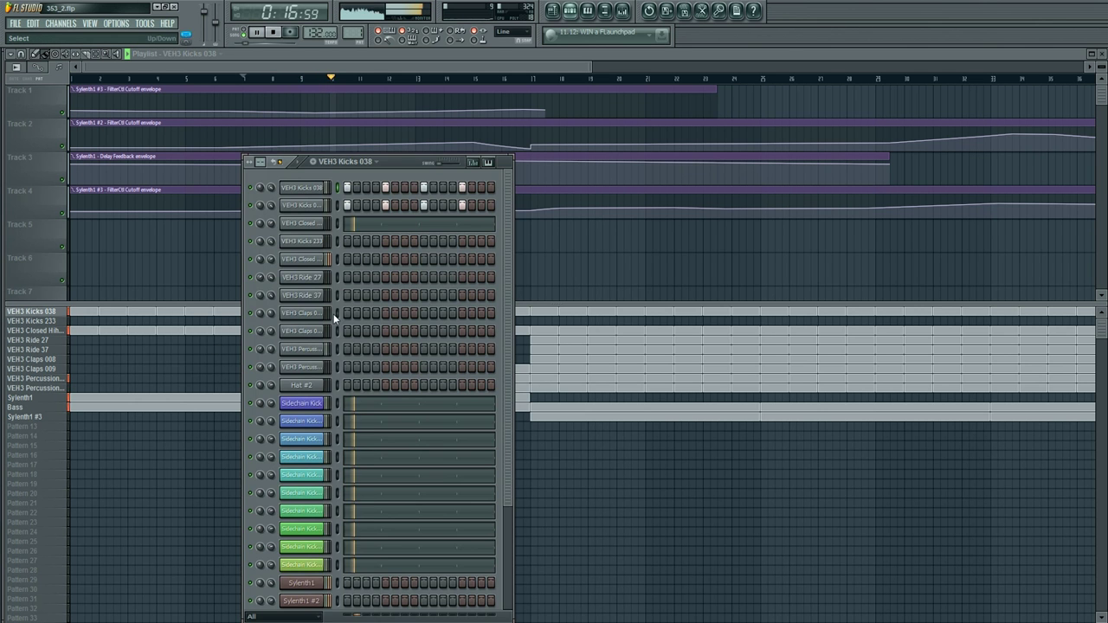
click(295, 224)
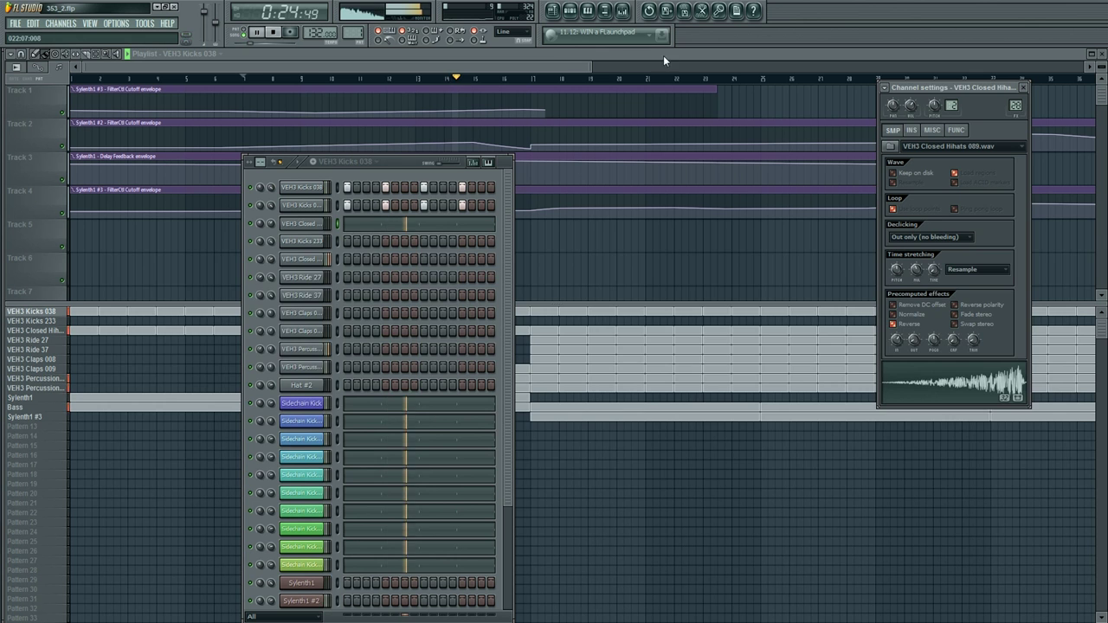
key(F9)
click(1013, 332)
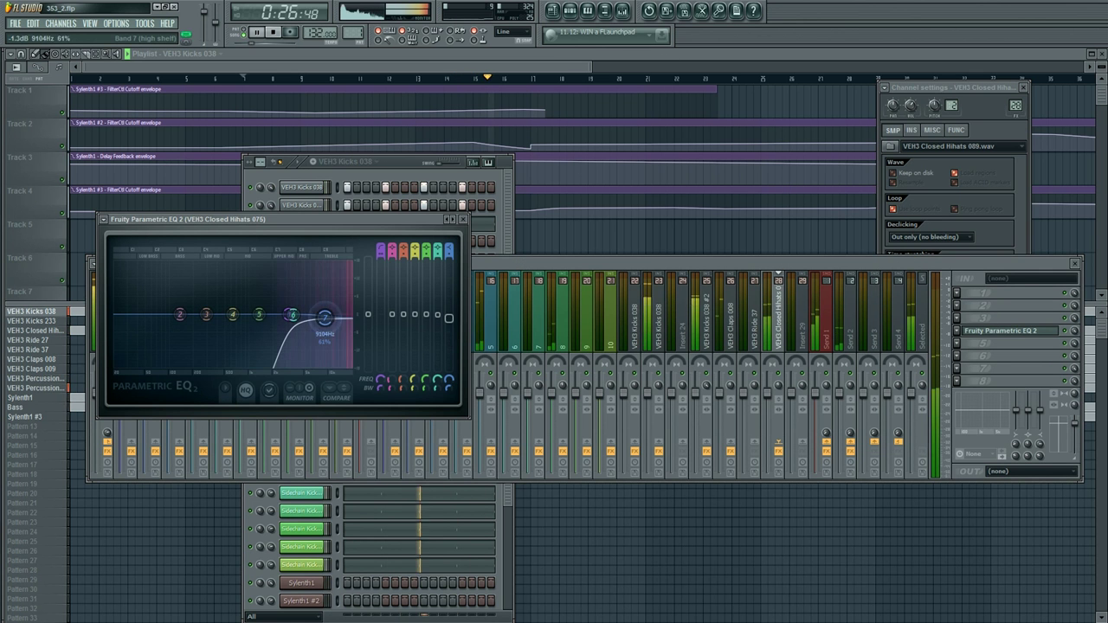
click(374, 179)
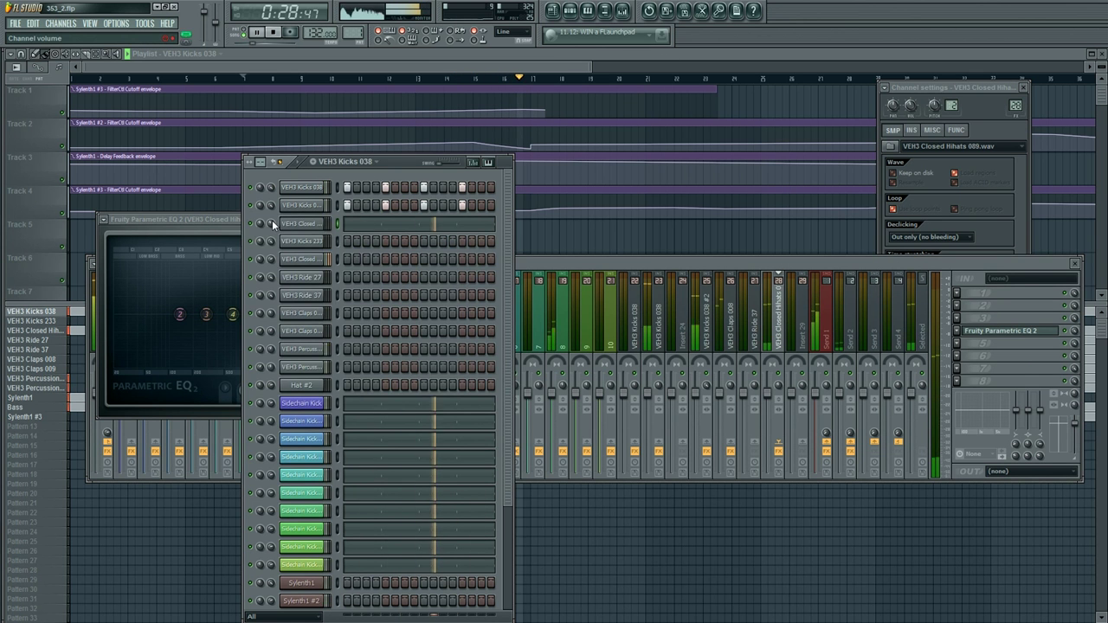
key(F12)
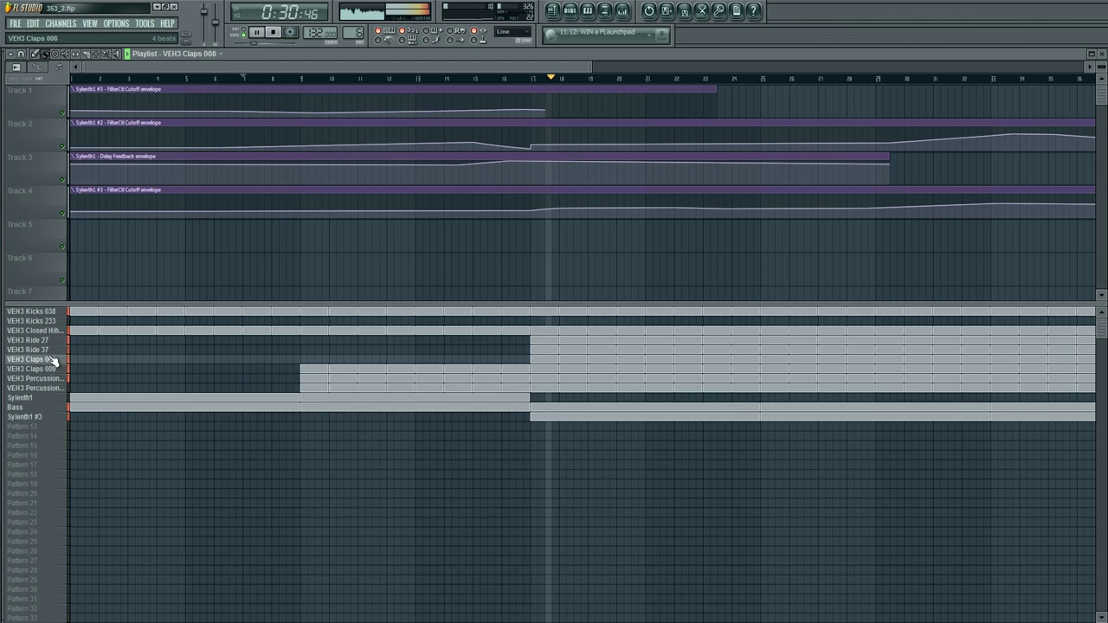
Step: Open the VEH3 Ride 37 pattern and add Fruity Parametric EQ 2 with a high-pass band 1 to its mixer track
double_click(61, 348)
click(242, 37)
click(301, 295)
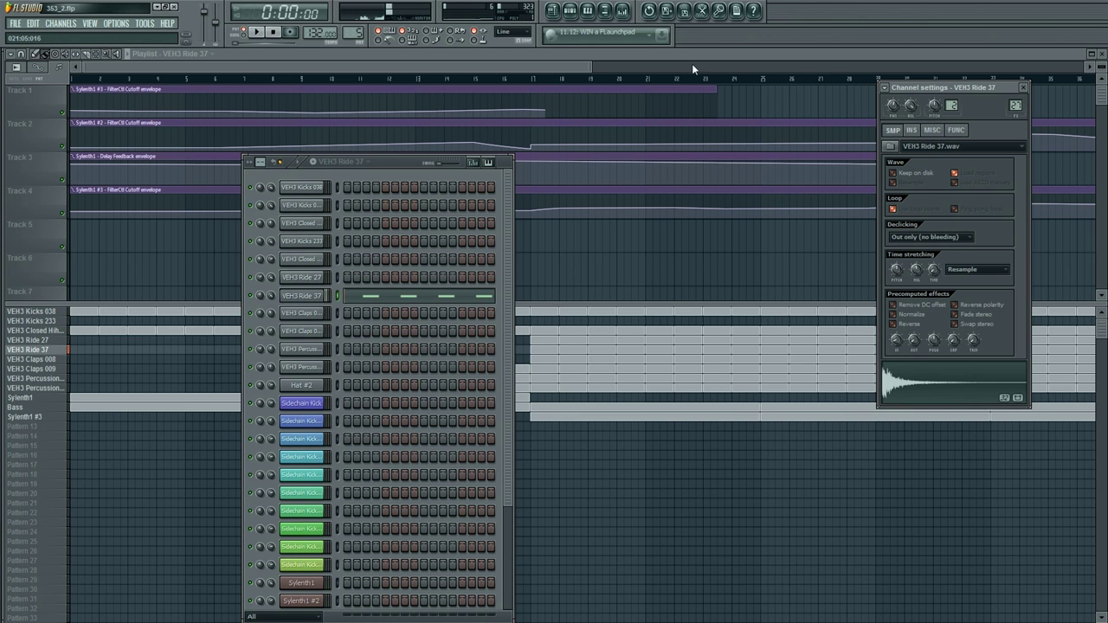
click(621, 10)
click(978, 278)
mouse_move(971, 356)
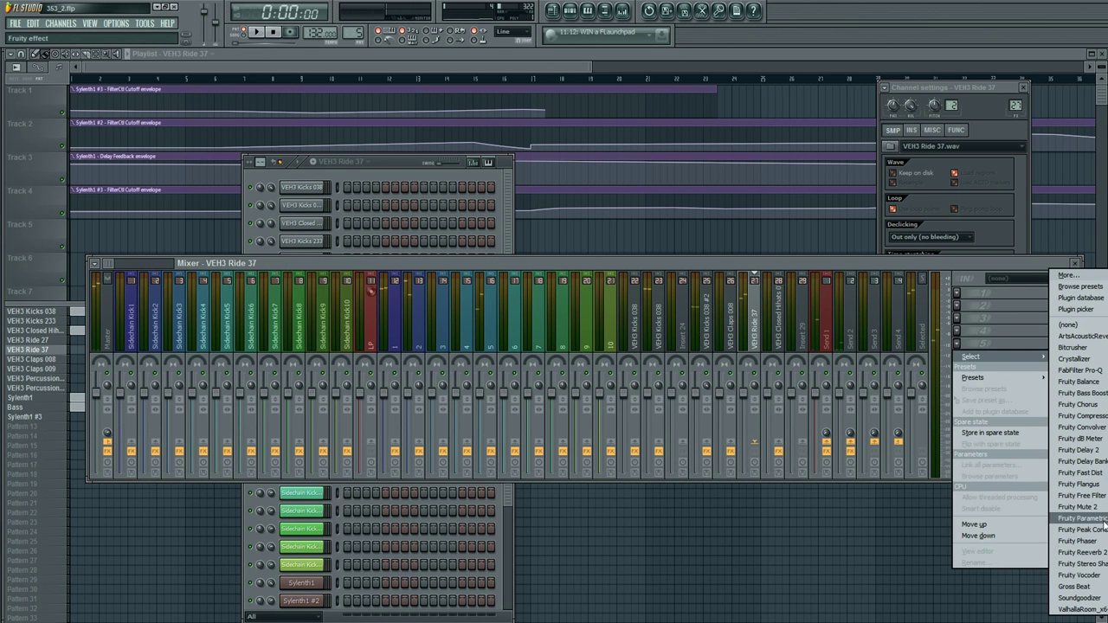
click(1103, 523)
right_click(181, 344)
click(206, 385)
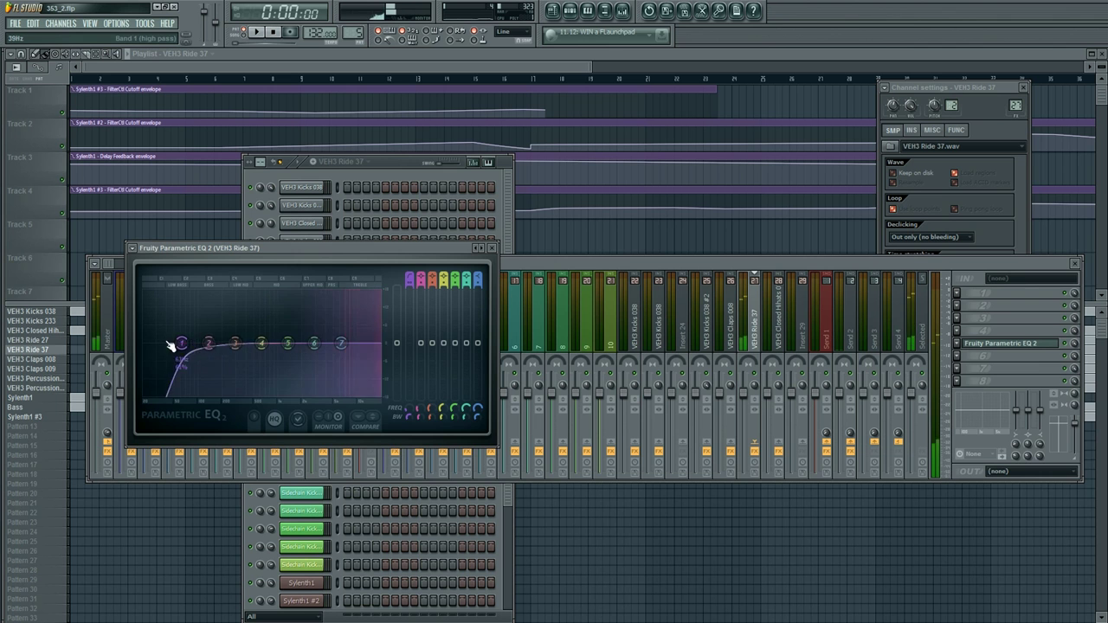
Step: Add Fruity Stereo Shaper after the EQ on the VEH3 Ride 37 mixer track
click(957, 343)
mouse_move(995, 369)
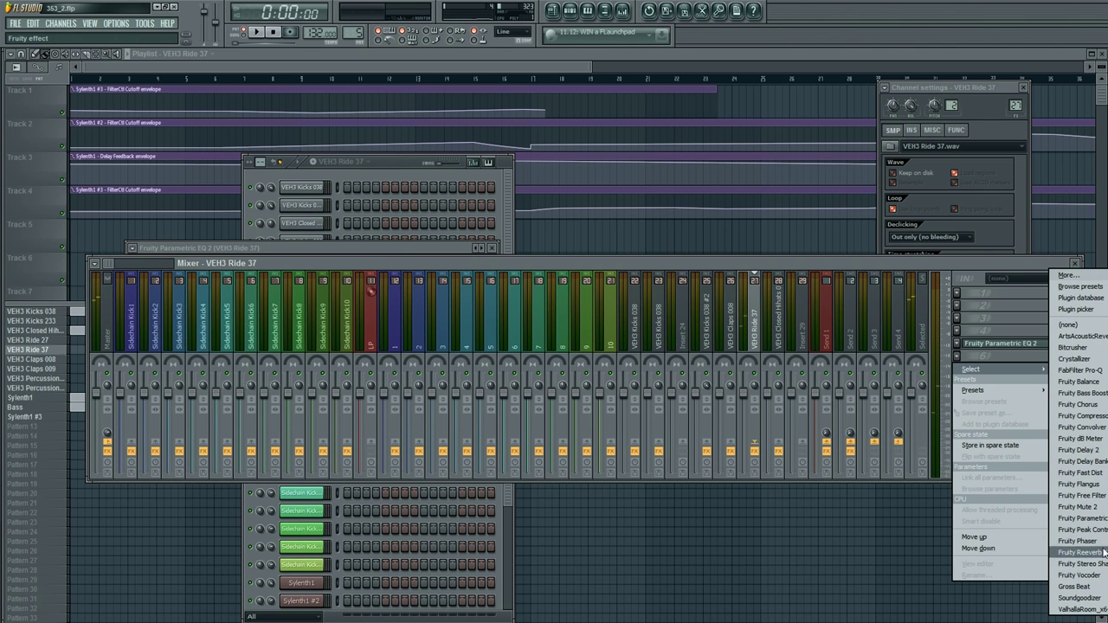
click(1104, 567)
click(154, 280)
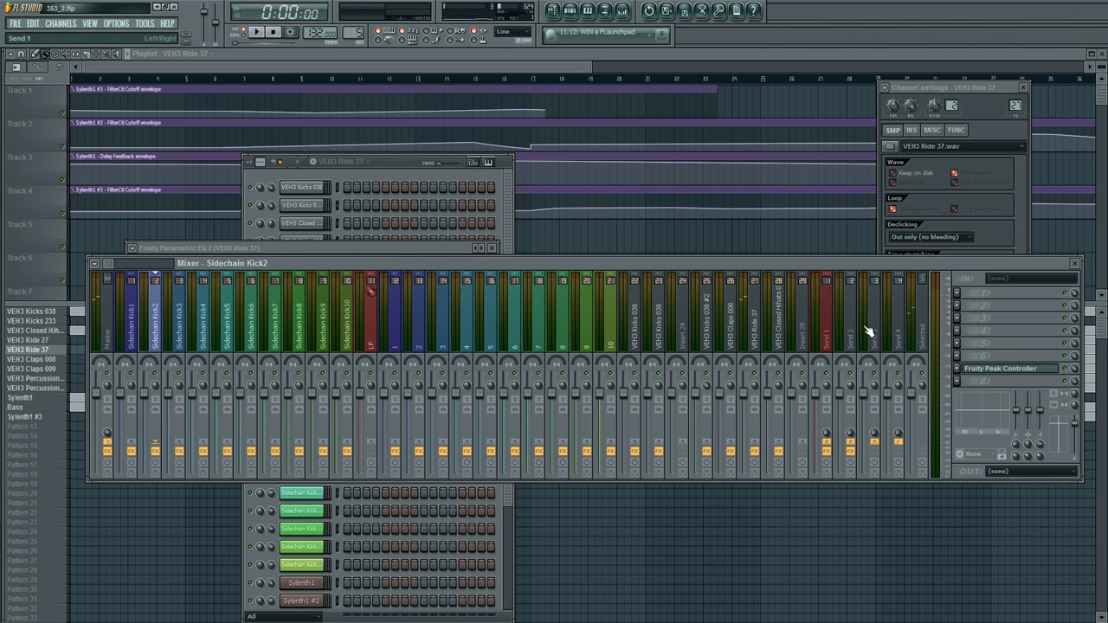
click(745, 326)
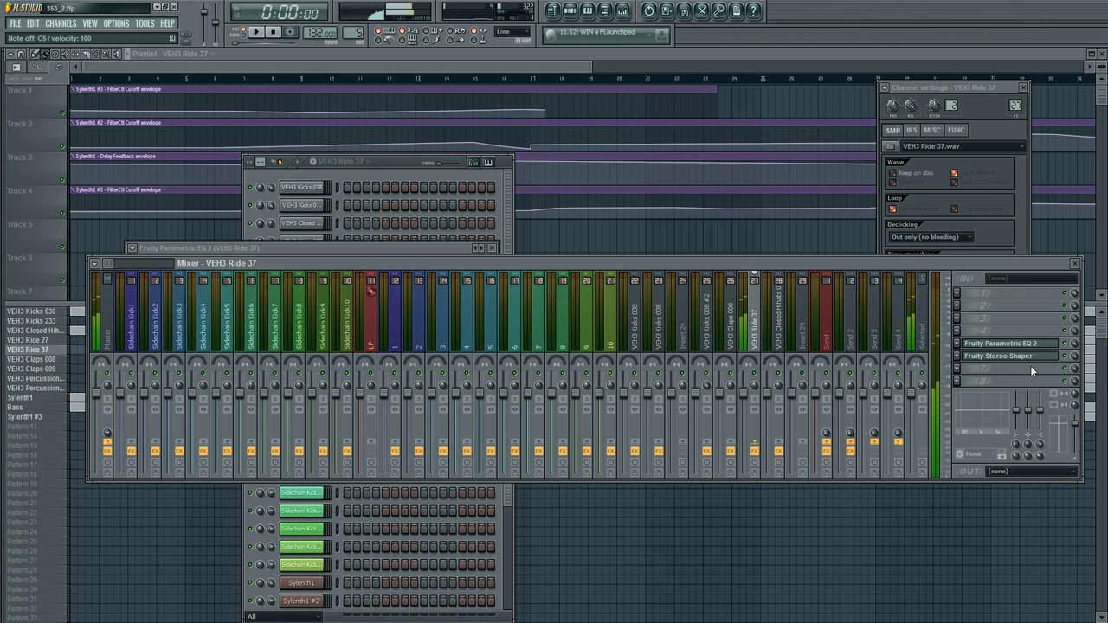
Step: Load a Stereoize preset in the ride's Stereo Shaper and adjust the effect's mix level
click(1021, 357)
click(161, 279)
mouse_move(199, 290)
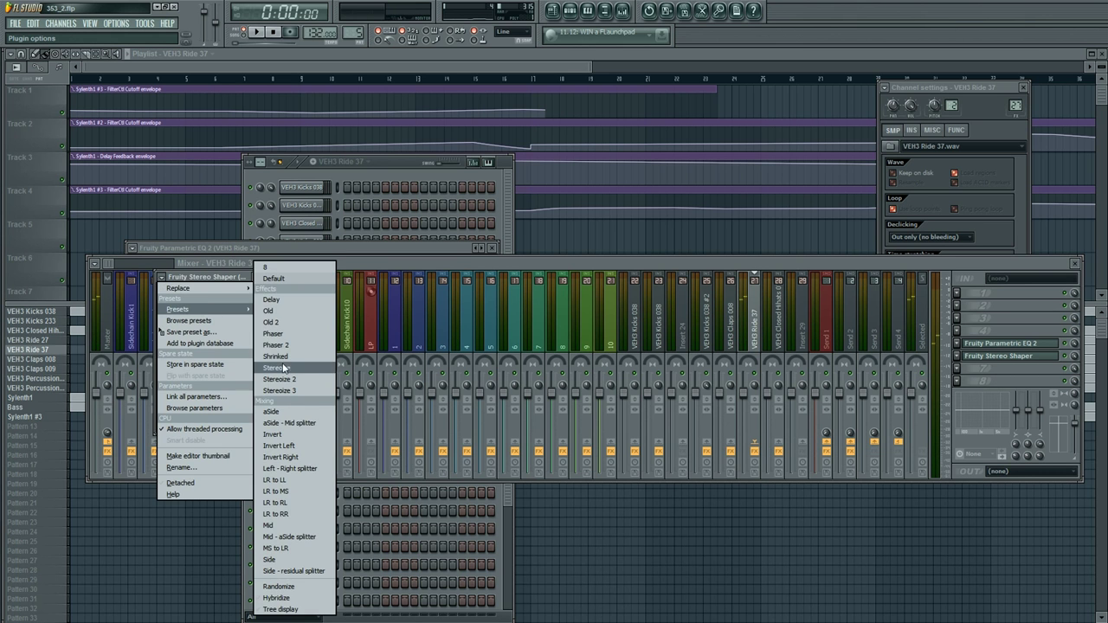
click(289, 373)
click(1021, 356)
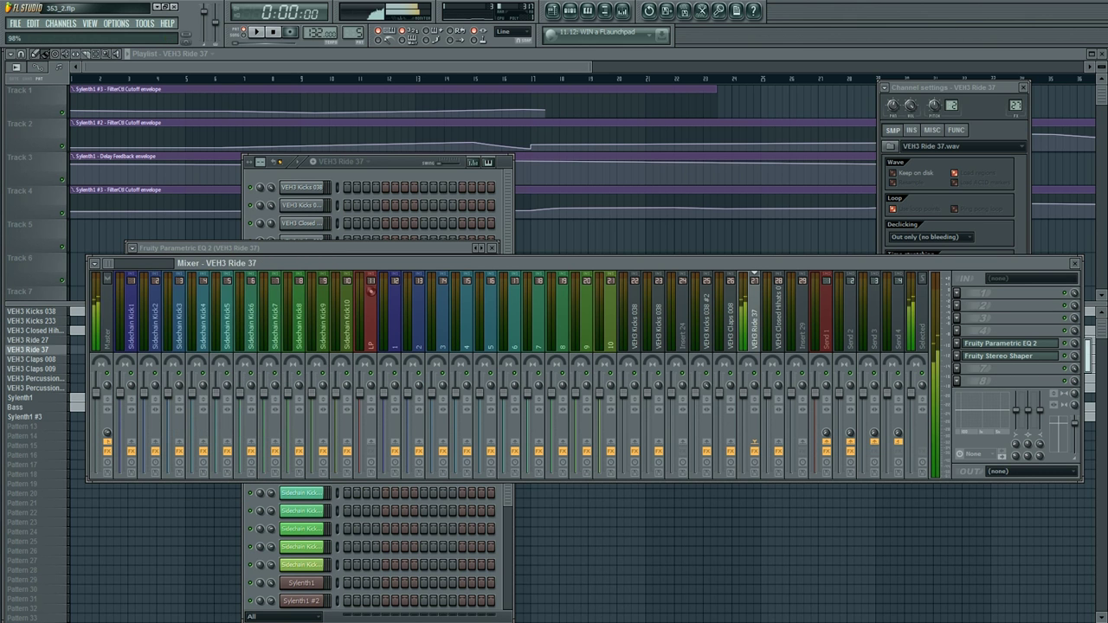
click(400, 178)
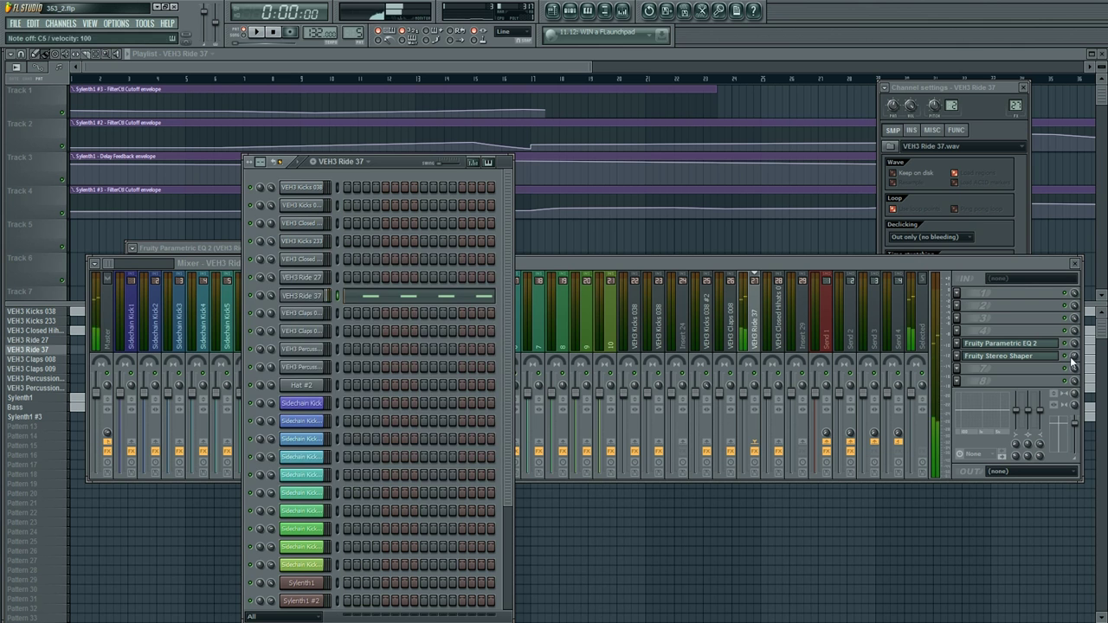
click(1074, 359)
Step: Play the VEH3 Ride 37 pattern and open the channel's echo delay settings
click(448, 195)
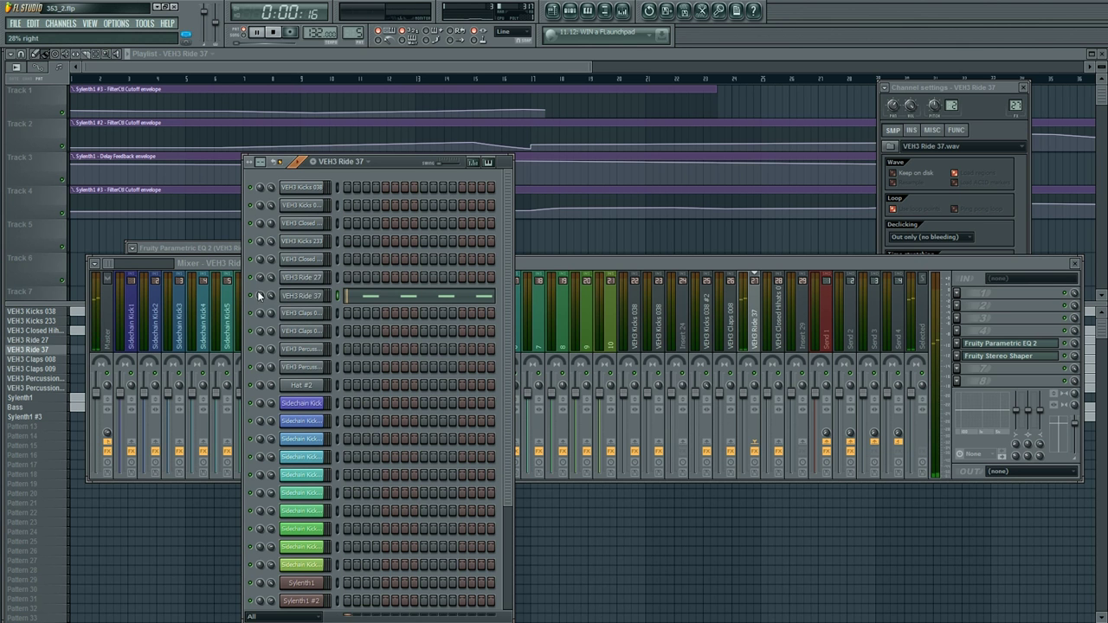
right_click(699, 583)
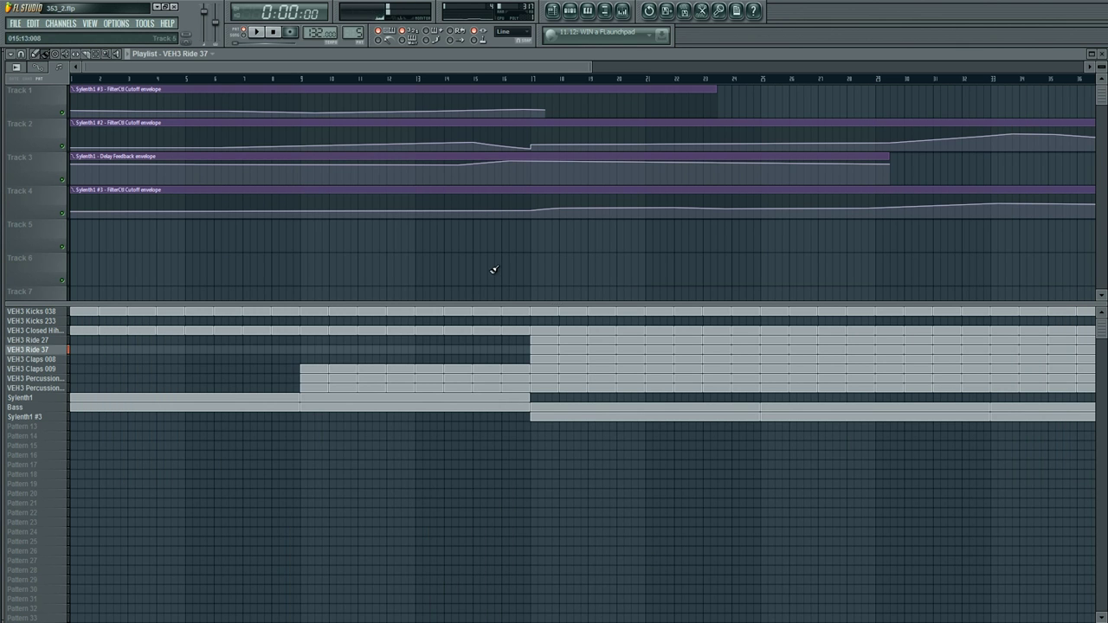
key(F6)
right_click(326, 294)
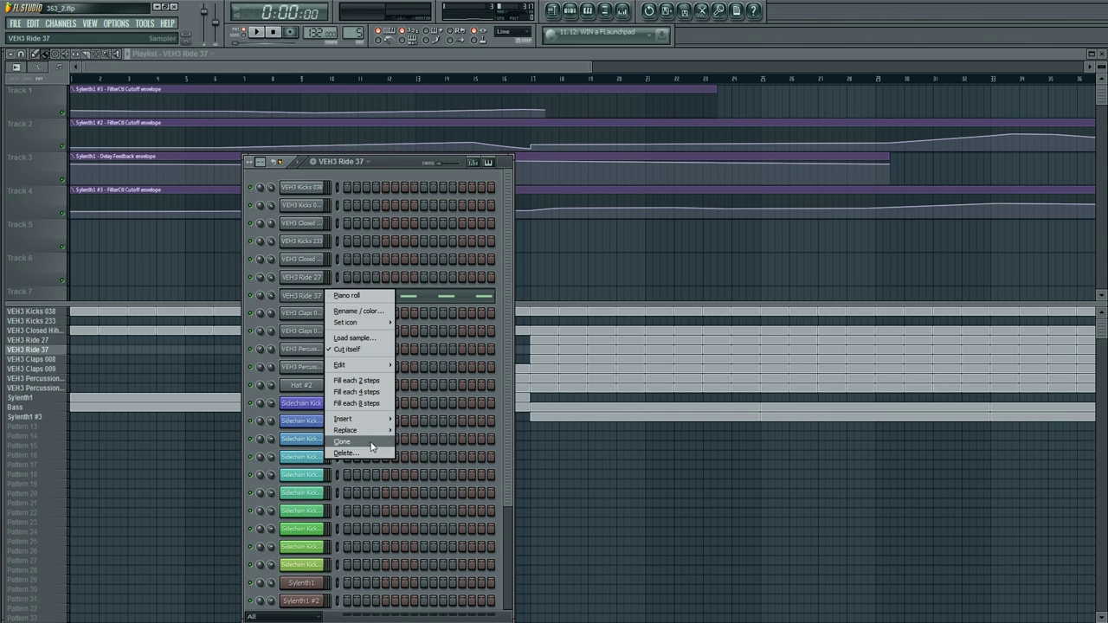
click(290, 300)
click(303, 297)
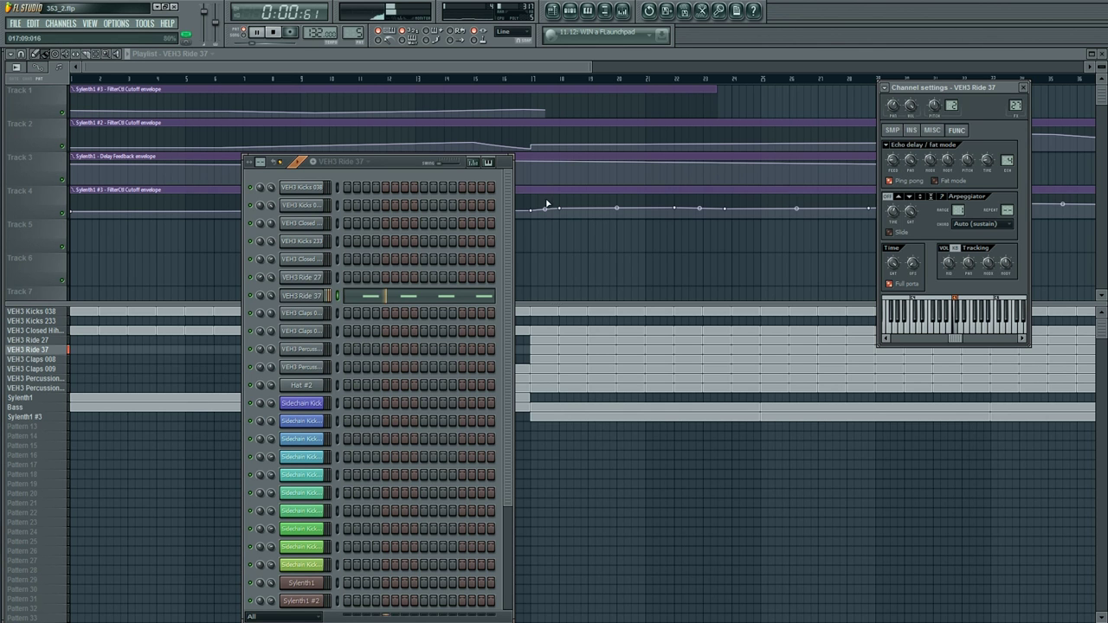
Step: In the VEH3 Claps 008 track's Parametric EQ 2, raise band 4 to about -0.6 dB at 668 Hz
click(43, 359)
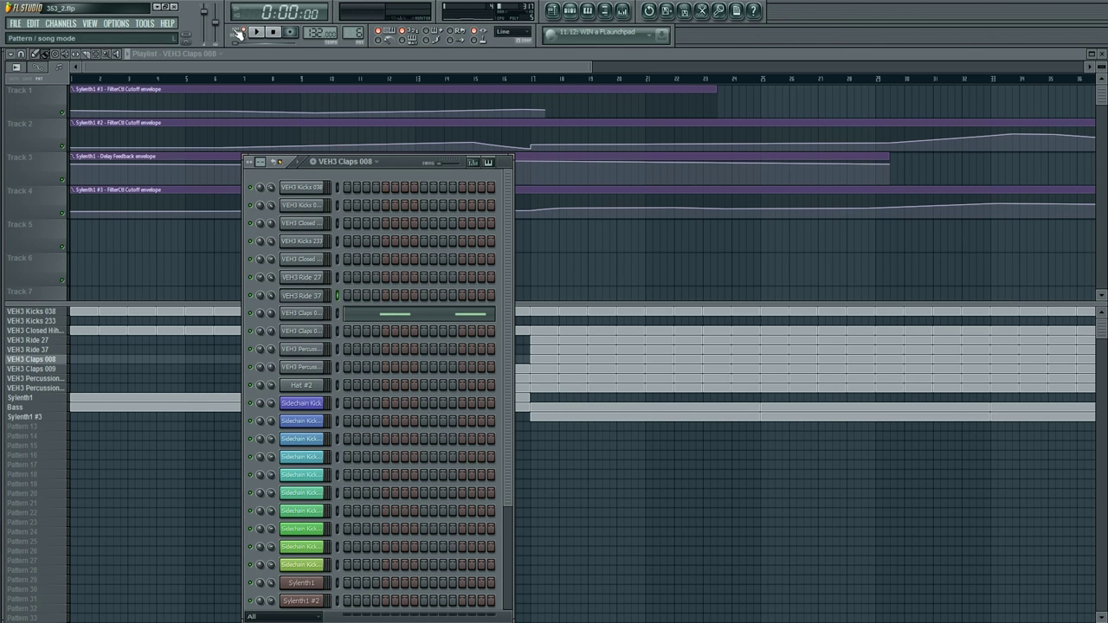
click(313, 316)
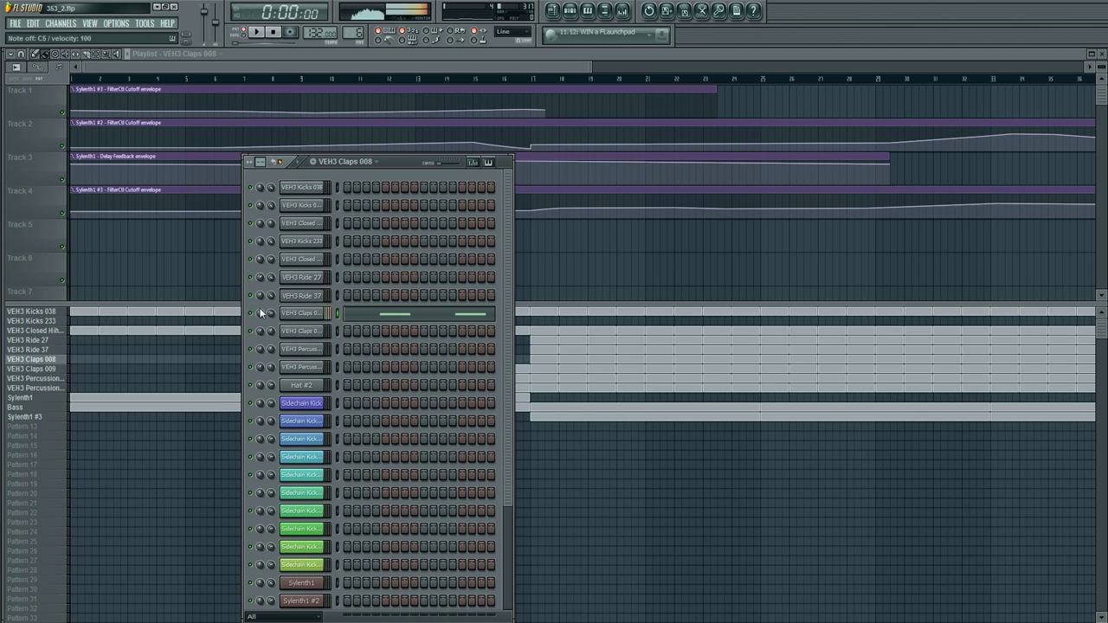
click(303, 317)
click(623, 12)
click(997, 357)
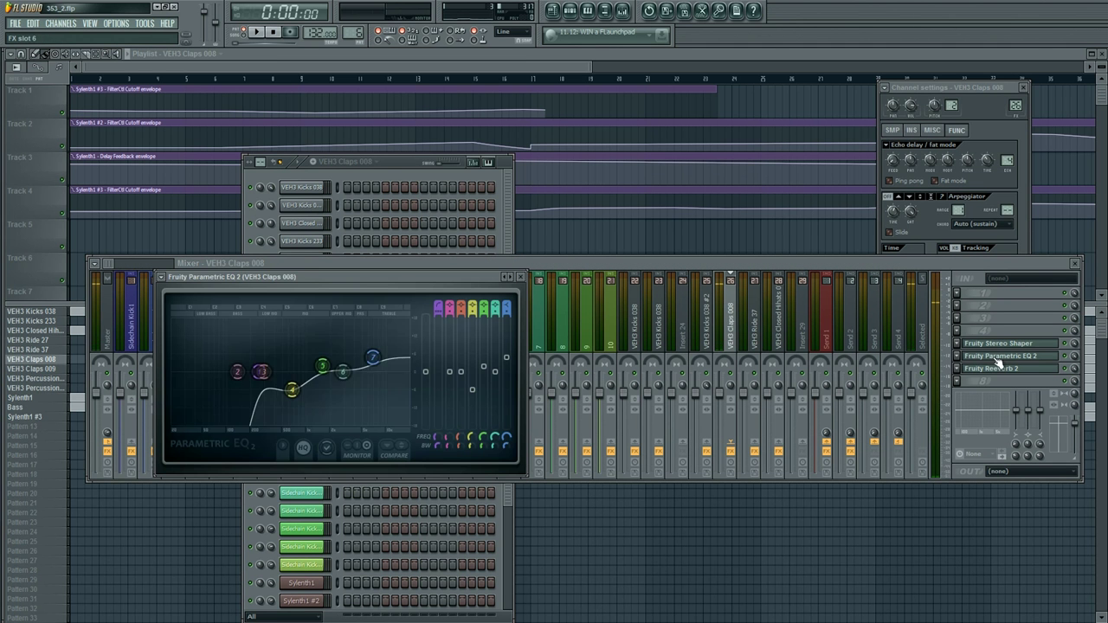
mouse_move(292, 358)
mouse_down()
mouse_move(268, 373)
mouse_move(279, 383)
mouse_move(288, 370)
mouse_up()
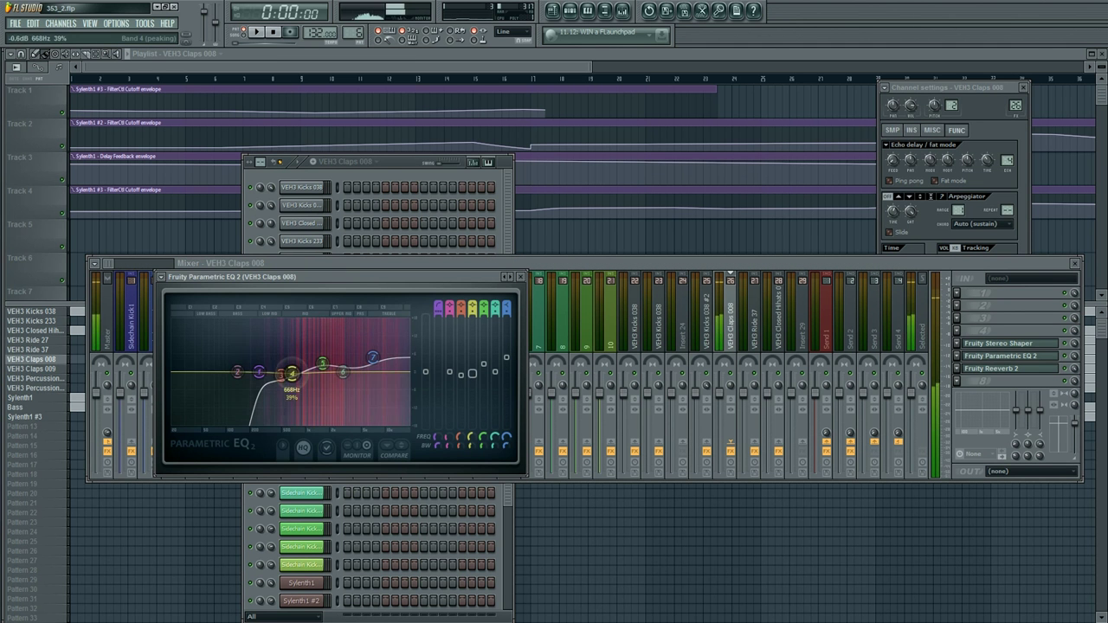
click(345, 163)
Step: Inspect the VEH3 Claps 009 channel and play its own pattern
click(314, 333)
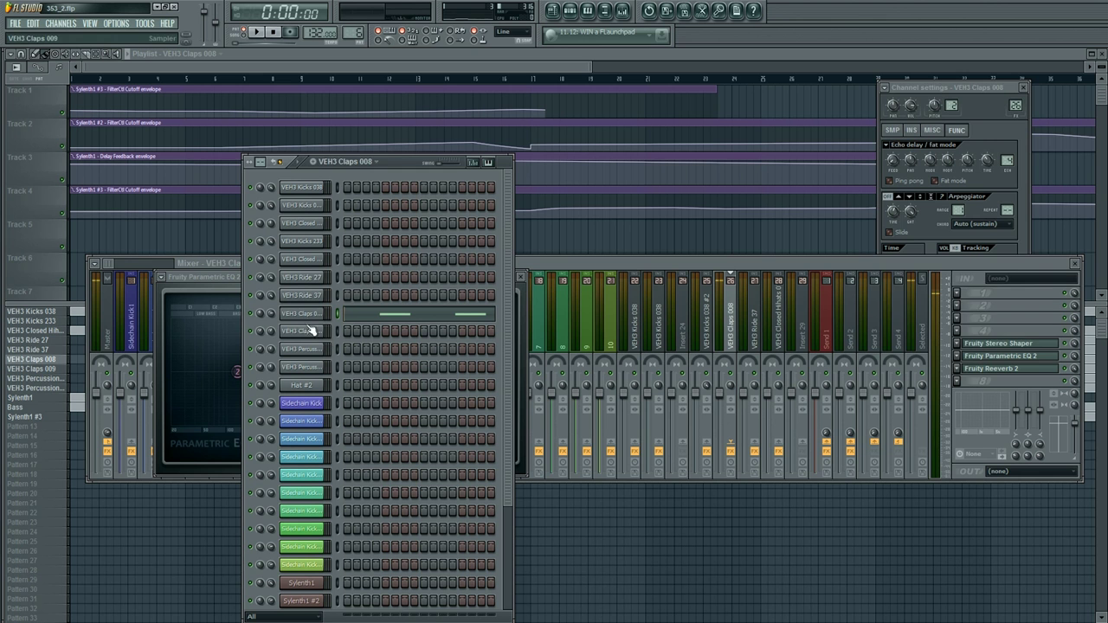
click(315, 333)
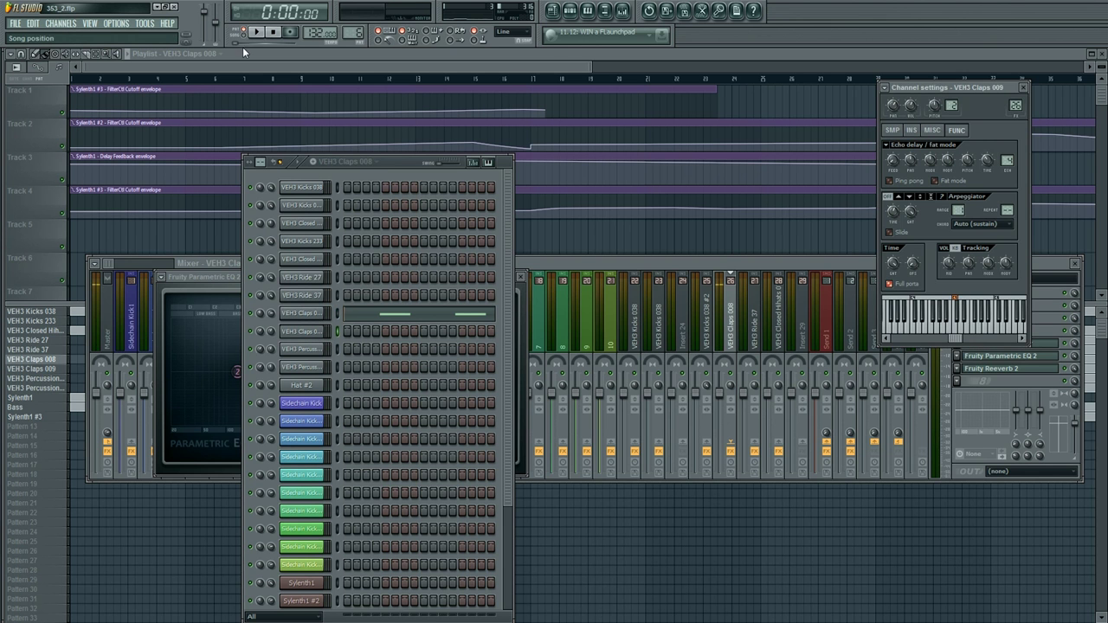
key(F12)
click(60, 370)
key(F6)
key(space)
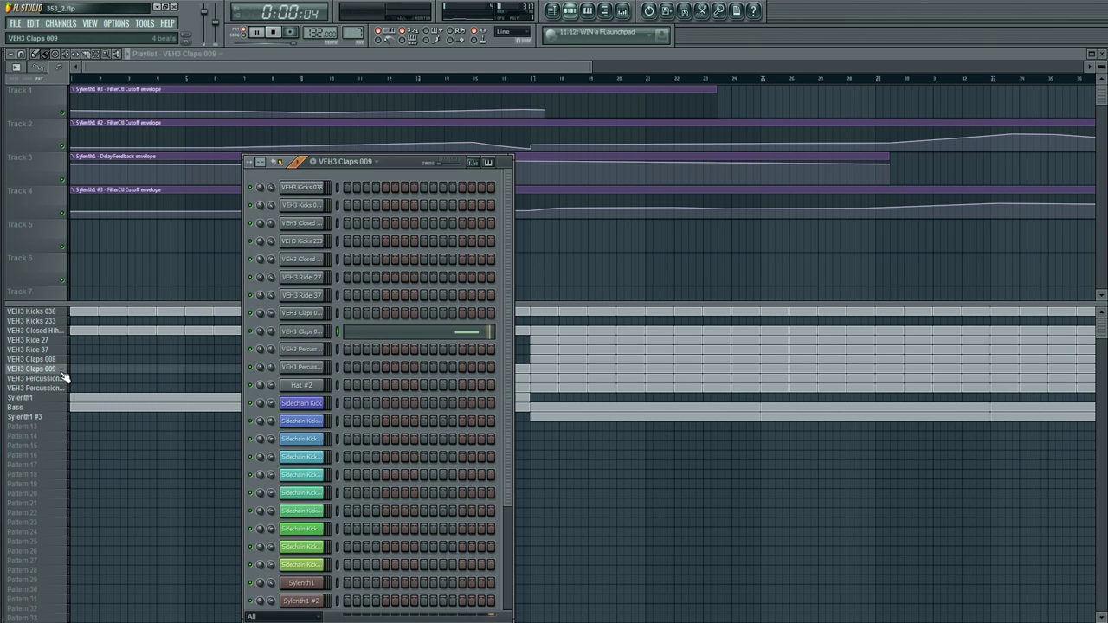
Step: Move the VEH3 Claps 009 channel's notes from its own pattern into the VEH3 Claps 008 pattern
right_click(298, 331)
mouse_move(371, 403)
click(435, 405)
click(56, 360)
right_click(318, 332)
click(433, 422)
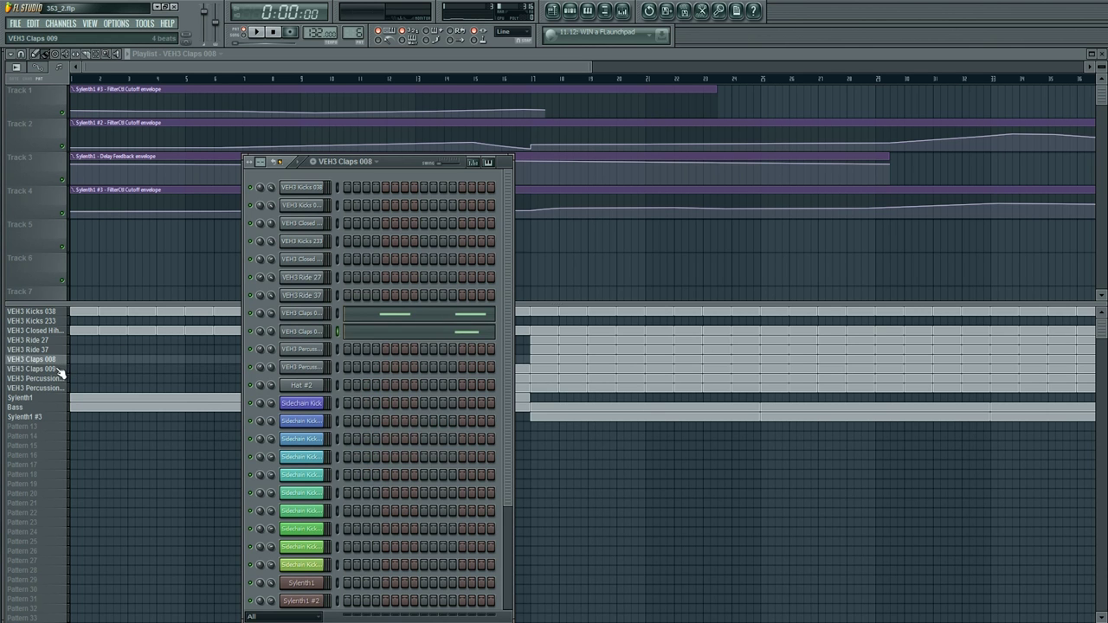
Step: Delete the VEH3 Claps 009 pattern from the playlist
right_click(61, 370)
click(113, 433)
click(631, 358)
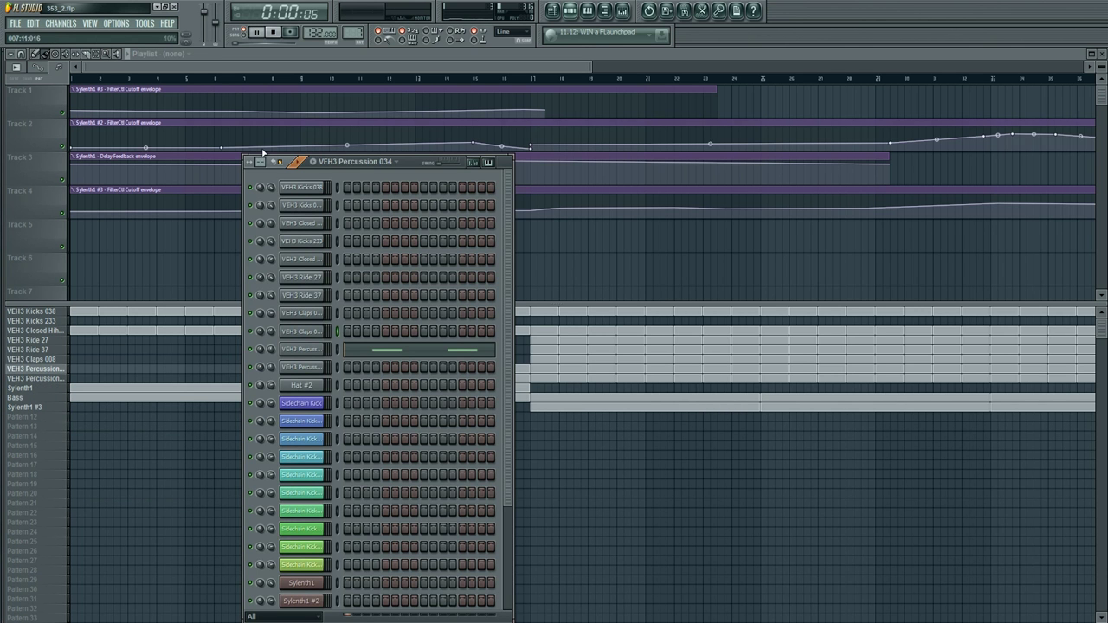
Step: Play back the VEH3 Percussion 034 pattern and the song arrangement
key(F6)
key(space)
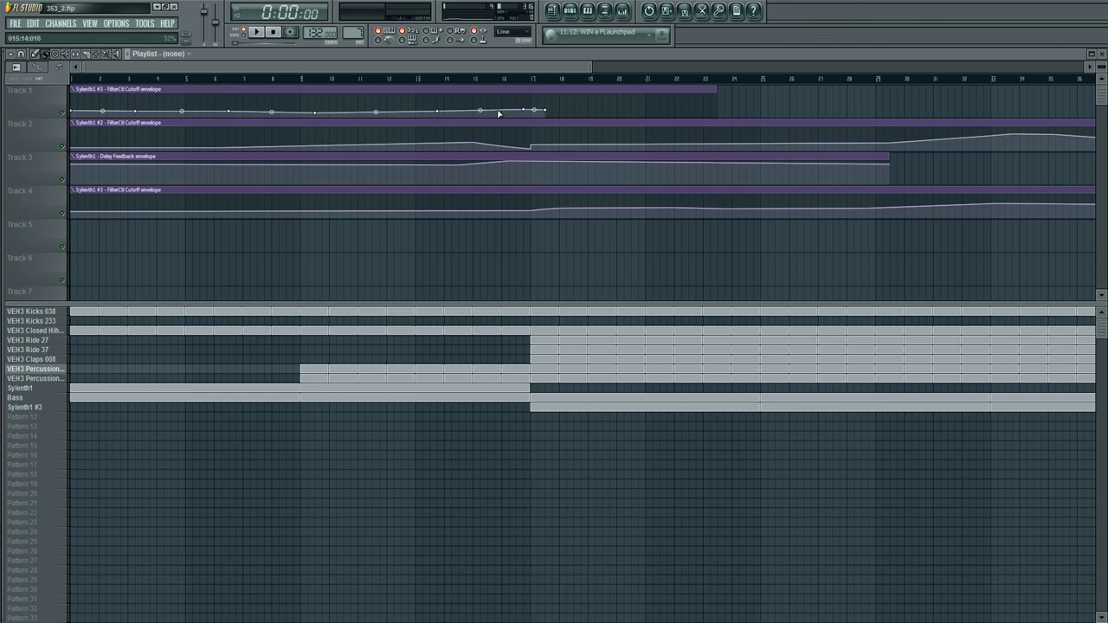
key(F6)
click(257, 33)
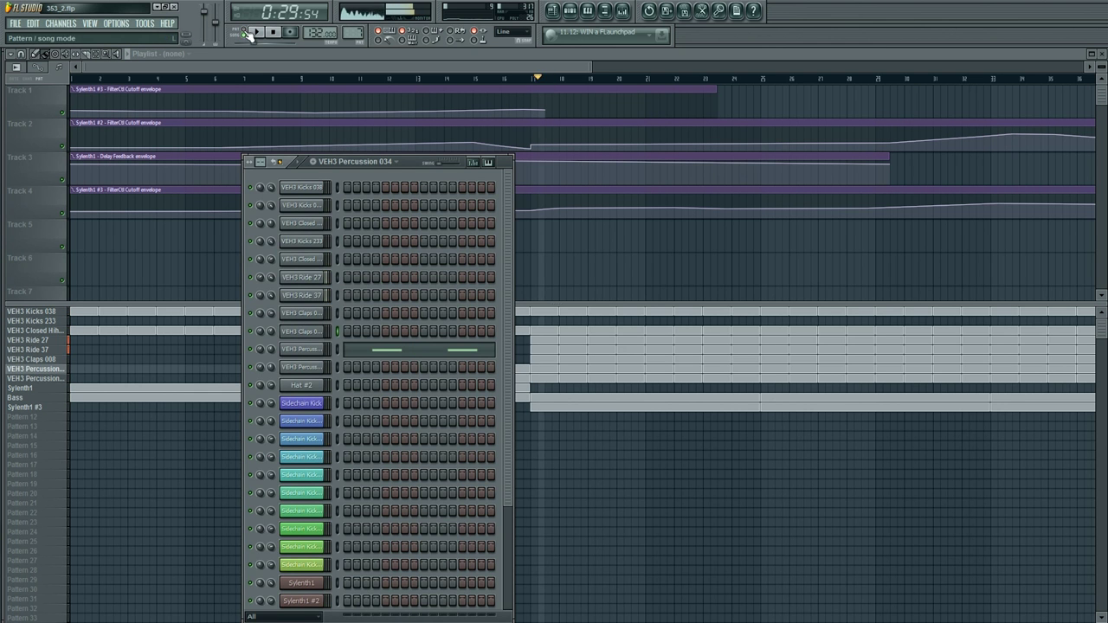
Step: Select the VEH3 Claps 008 pattern, play the song from just before bar 17 and check the clap channel's settings
click(54, 360)
key(F6)
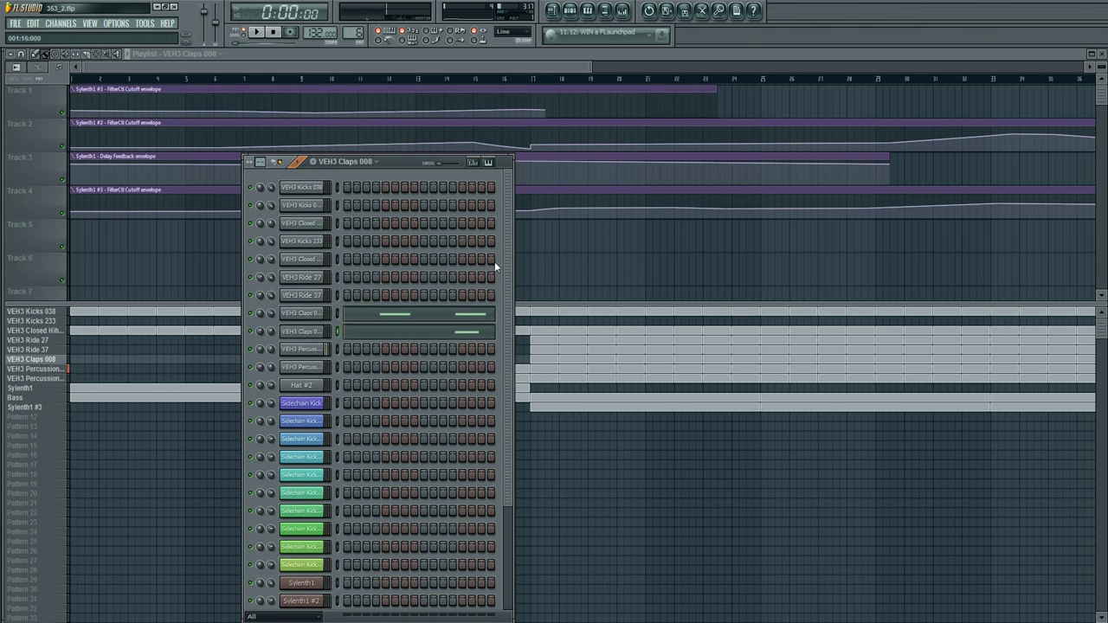
click(525, 78)
key(space)
key(F6)
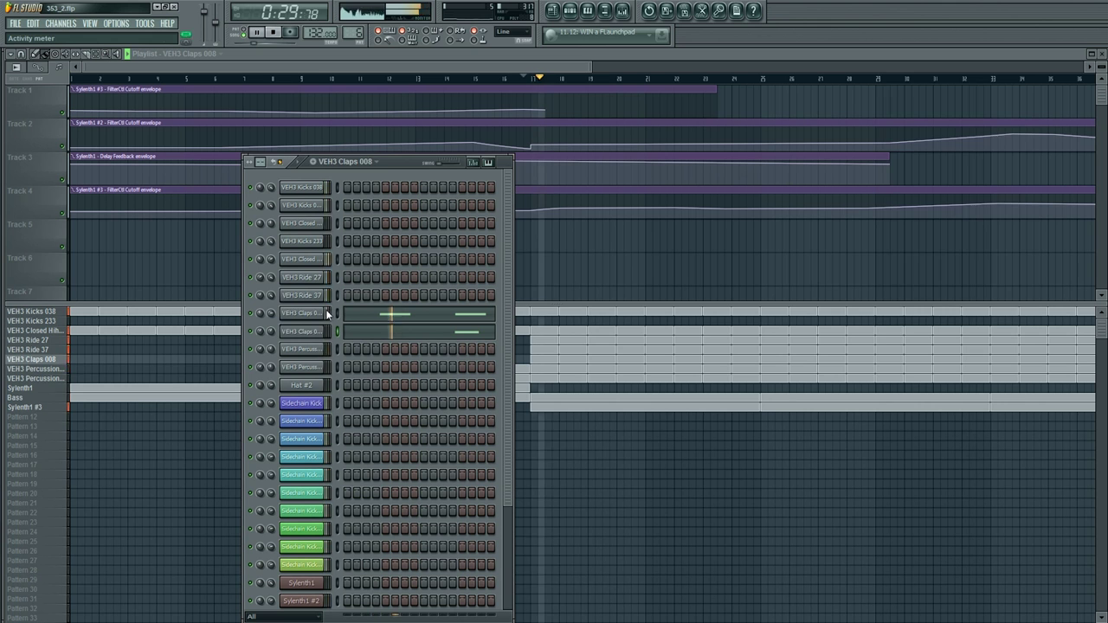
click(300, 313)
click(275, 312)
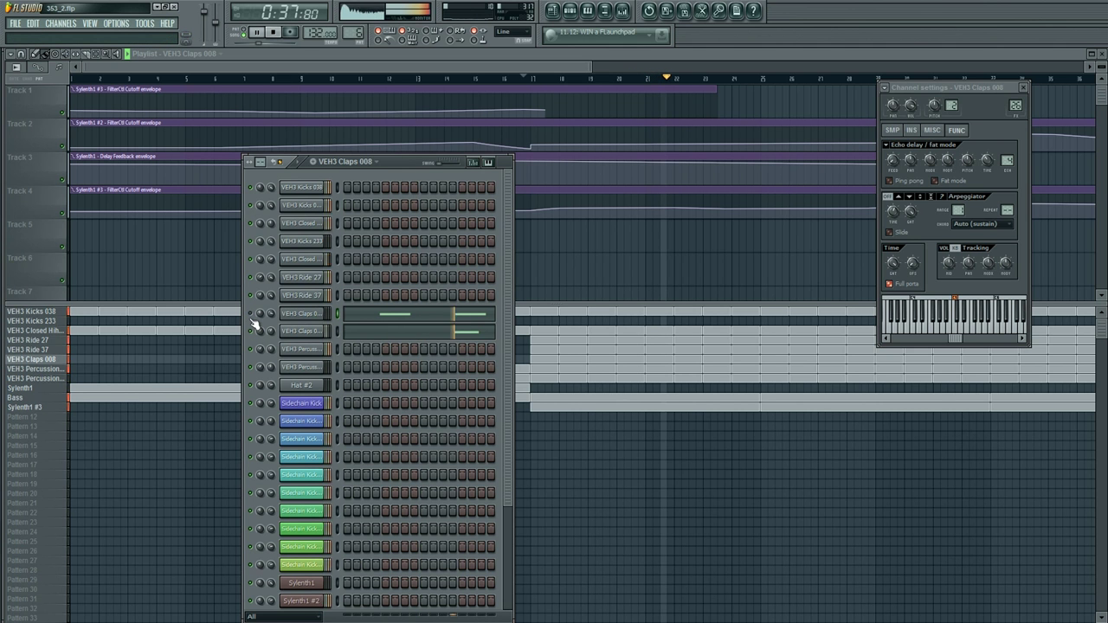
Step: Select the VEH3 Percussion 034 pattern, stop playback and open the sample browser for its percussion channel
click(60, 369)
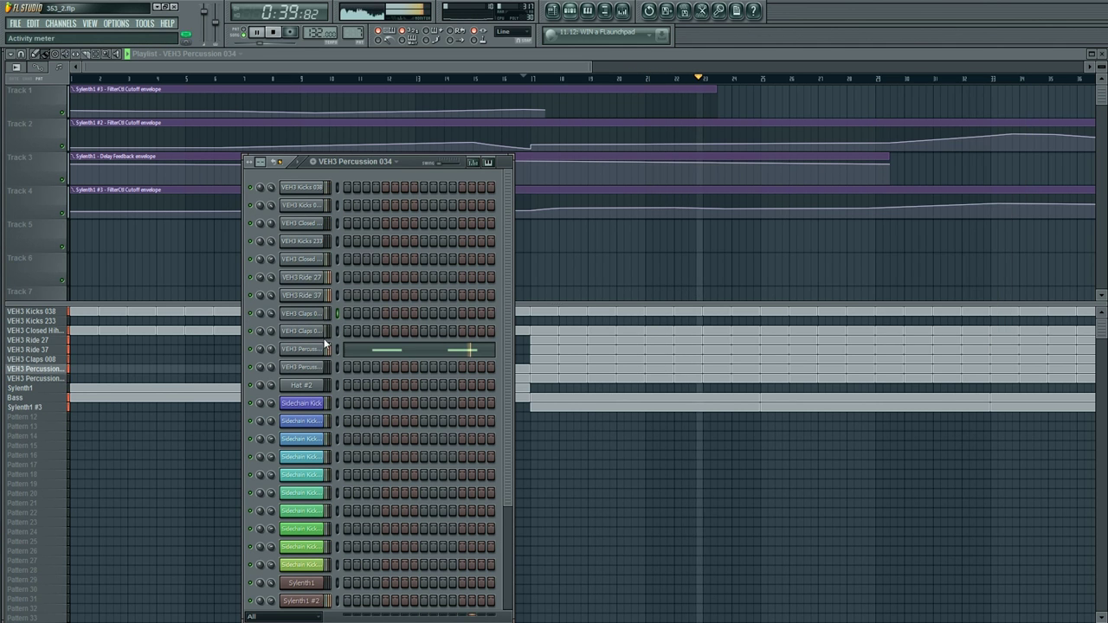
key(space)
right_click(303, 352)
click(363, 393)
Step: Audition samples in the VEH3 Percussion folder as replacements for the percussion channel's sound
click(407, 440)
click(407, 463)
click(408, 486)
scroll(407, 489, down, 4)
click(407, 487)
click(408, 508)
click(408, 519)
click(407, 522)
scroll(406, 522, down, 3)
click(403, 529)
key(Down)
key(Down)
key(Down)
key(Down)
key(Down)
key(Down)
key(Down)
key(Down)
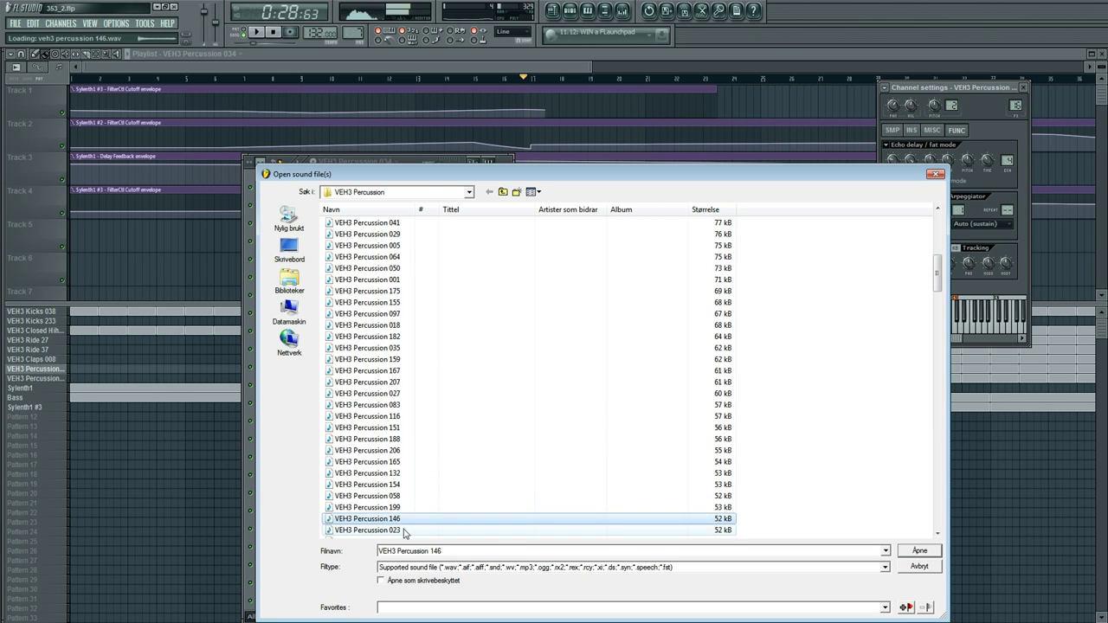
Step: Browse out to the isoRhythm folders and open the Percussion folder inside isoRhythm Spring Pack's One Shots
click(505, 191)
click(503, 192)
double_click(400, 266)
click(400, 259)
click(389, 359)
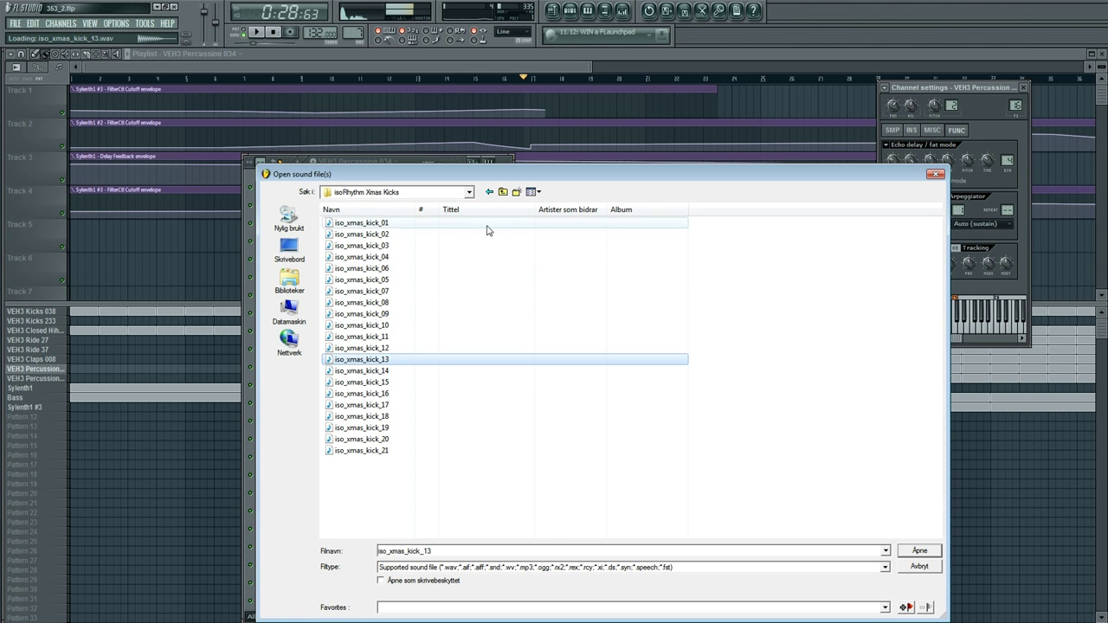
click(502, 192)
double_click(368, 245)
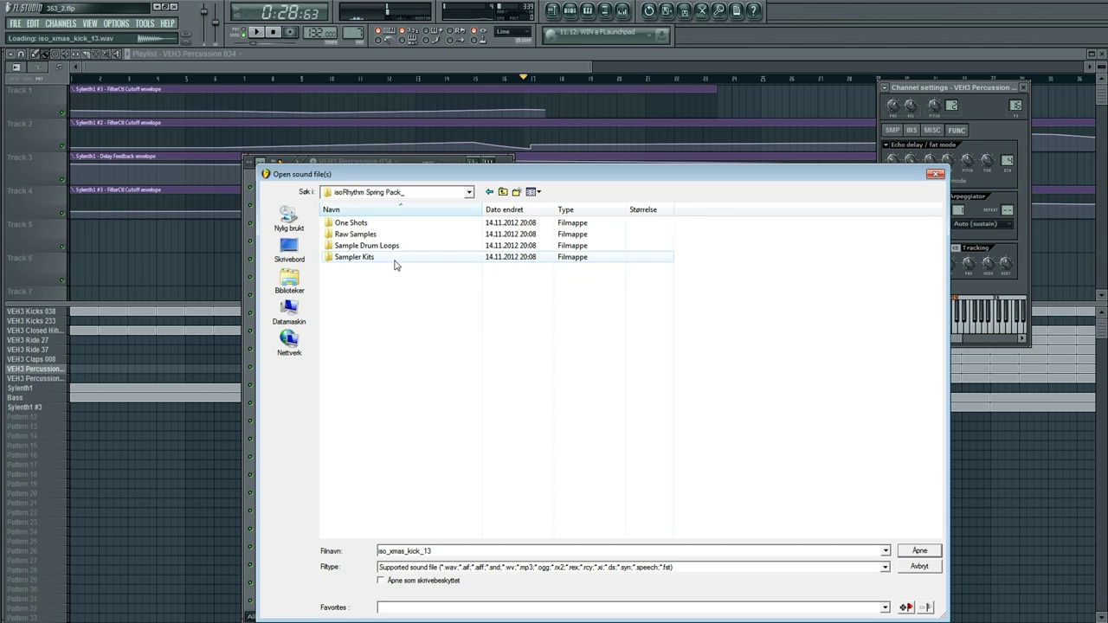
double_click(375, 225)
click(365, 271)
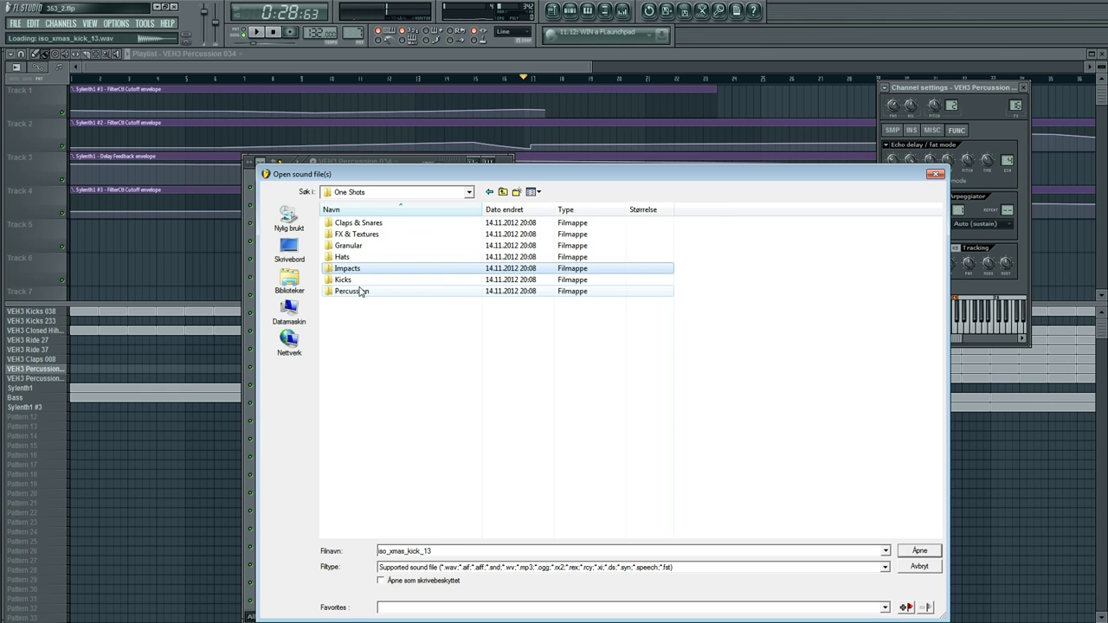
double_click(361, 291)
Step: Audition the isoRhythm percussion samples and load iR_sp_perc_fenceperk_21 into the channel
click(373, 363)
click(379, 429)
scroll(381, 448, down, 5)
click(382, 443)
click(385, 462)
scroll(387, 462, down, 4)
click(388, 453)
click(388, 473)
scroll(389, 473, down, 3)
click(389, 463)
click(392, 484)
click(393, 475)
click(396, 495)
click(419, 328)
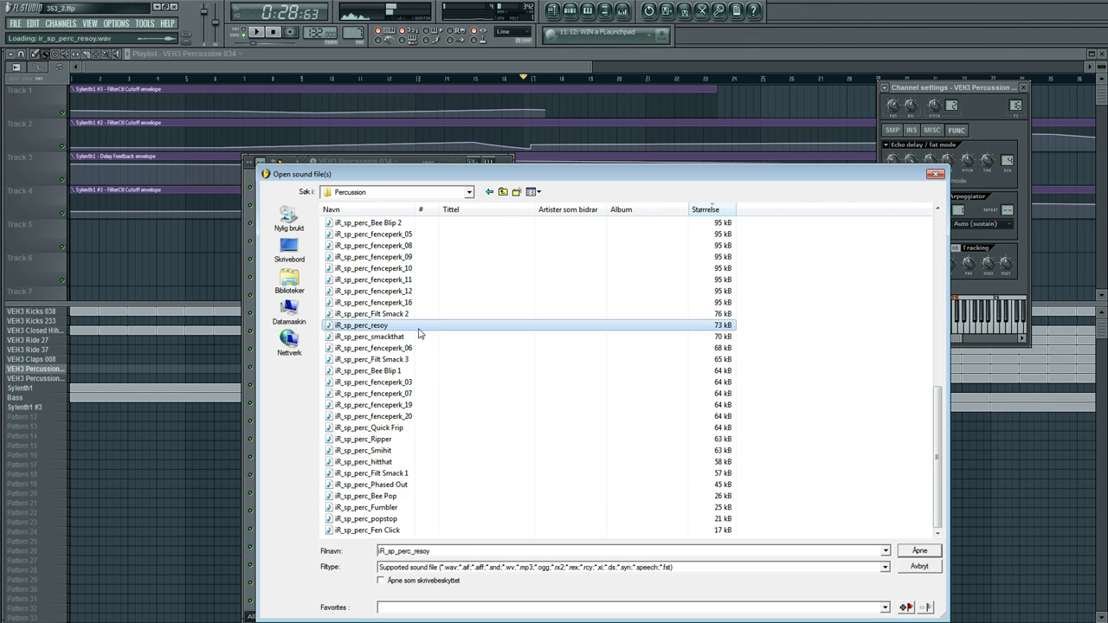
scroll(416, 390, up, 5)
click(416, 393)
click(421, 361)
scroll(421, 361, up, 4)
click(422, 361)
click(424, 380)
click(438, 302)
click(438, 290)
click(440, 337)
click(446, 290)
click(451, 303)
click(916, 553)
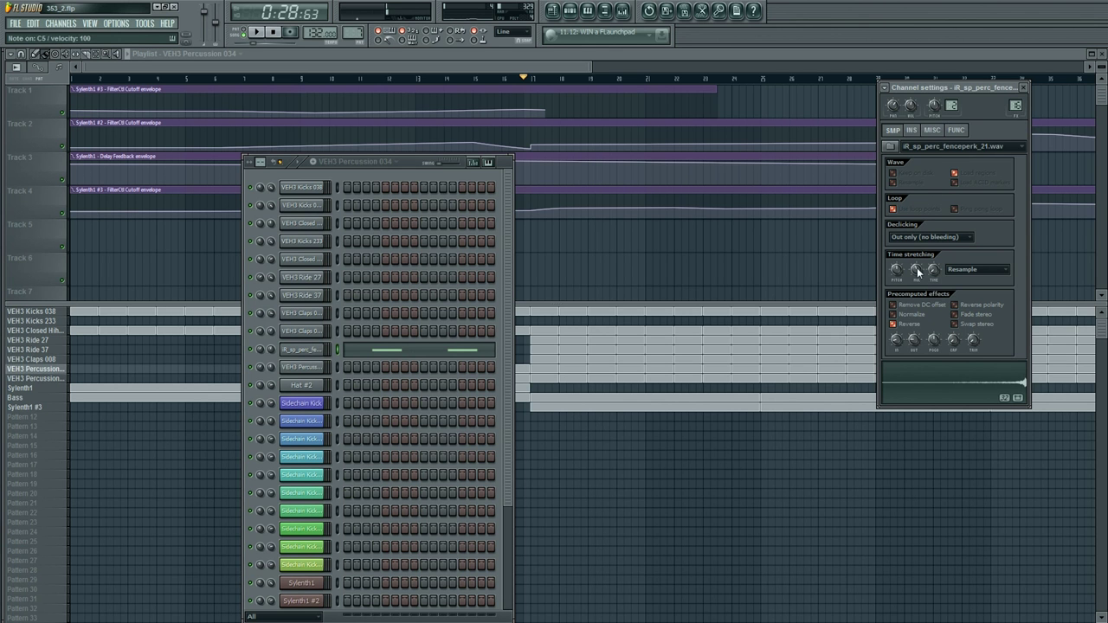
Step: Turn off Reverse for the iR_sp_perc_fenceperk_21 sample and pan its channel to the right while the pattern plays
click(913, 130)
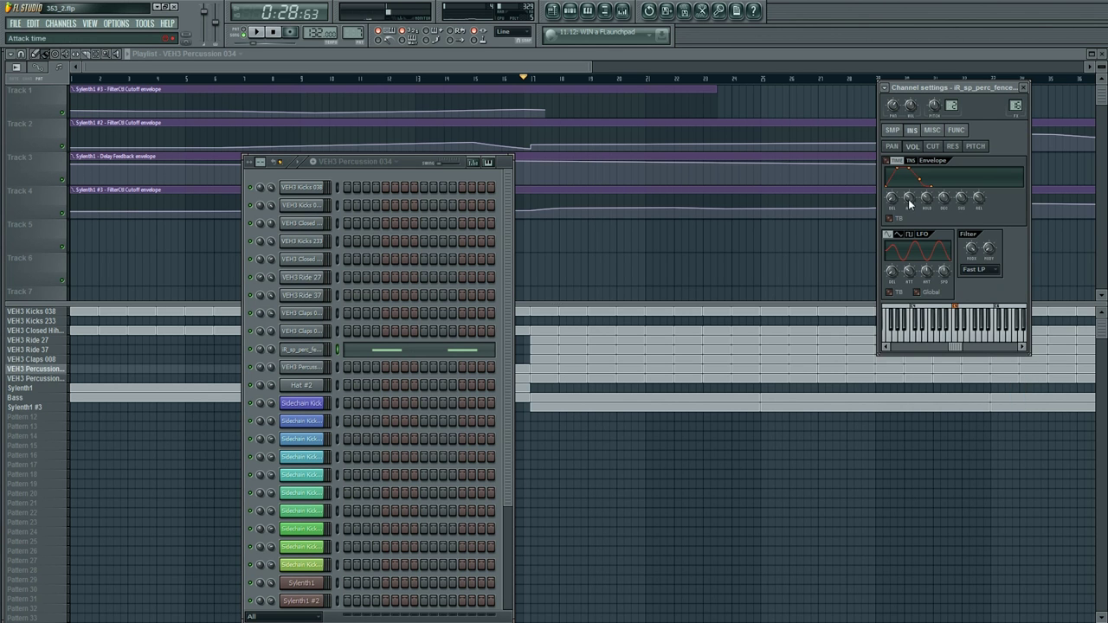
click(892, 130)
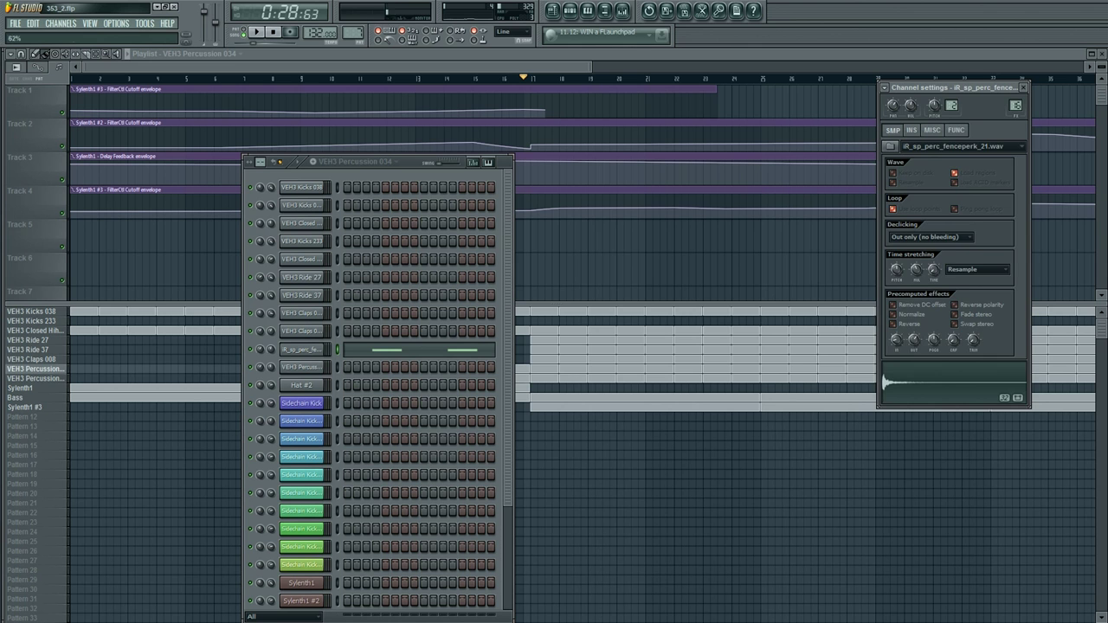
click(955, 130)
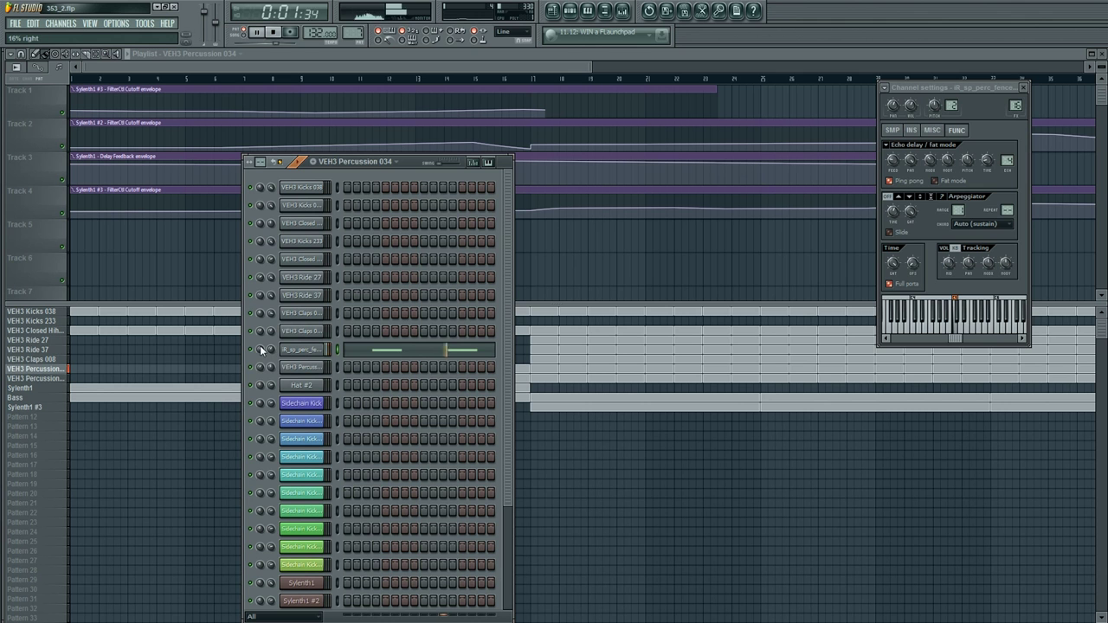
key(space)
Step: In the iR_sp_perc_fenceperk_21 piano roll, replace the second C5 note with a very short one and remove the trial F#5 note
key(F12)
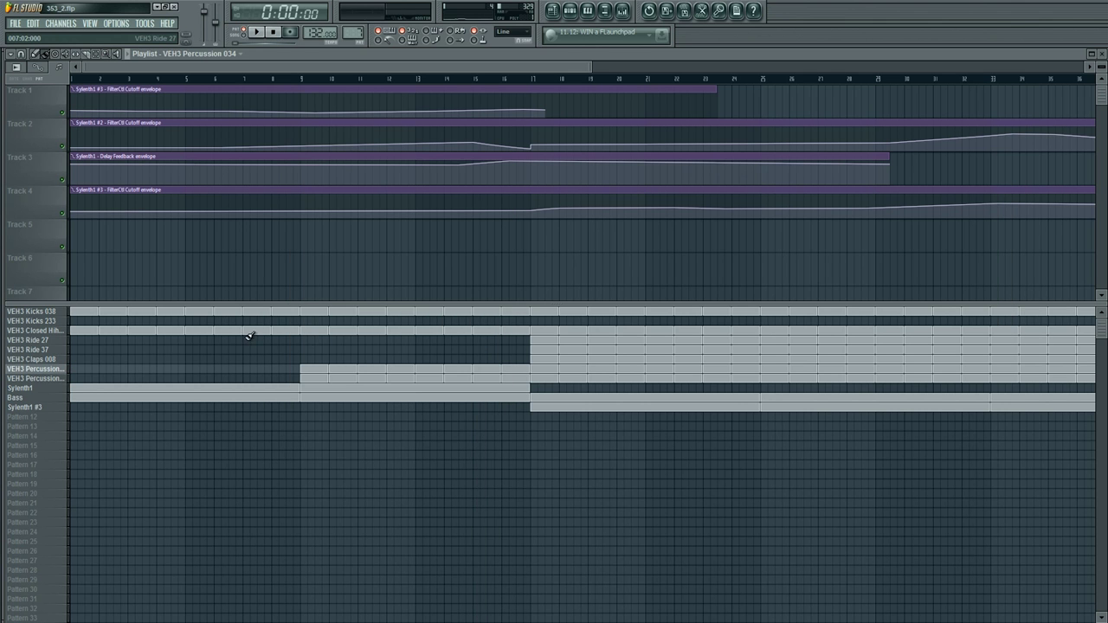
key(F6)
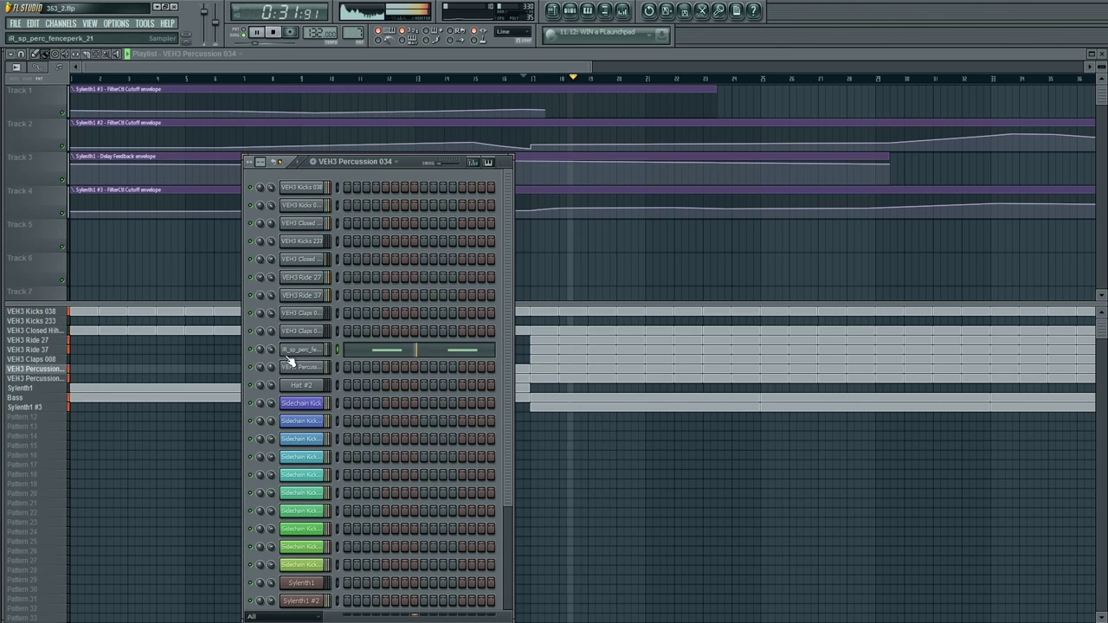
click(374, 354)
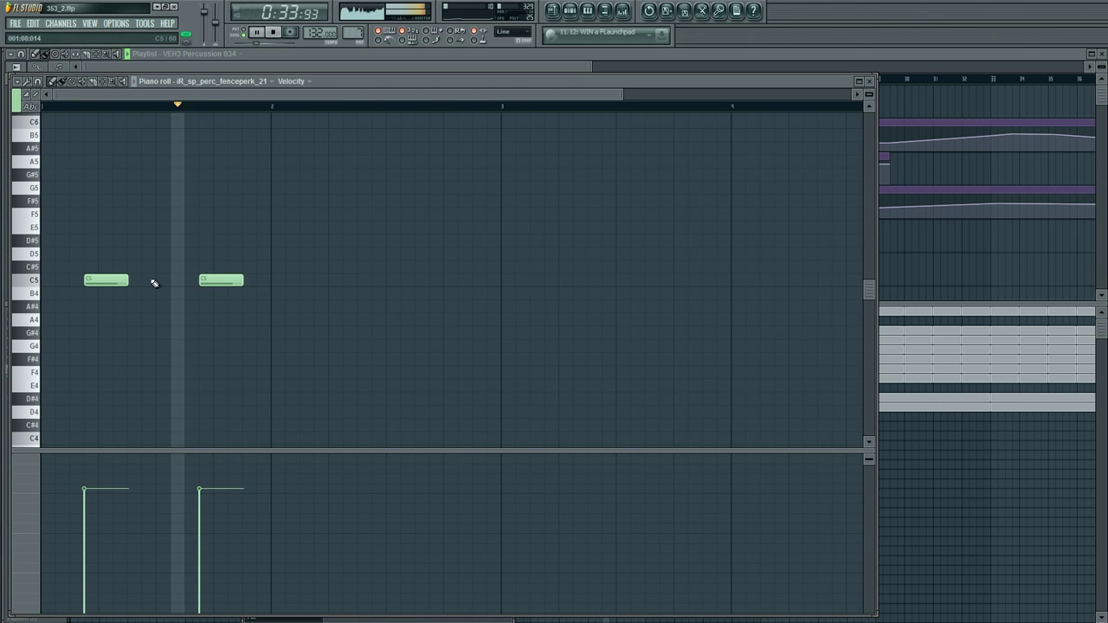
click(147, 206)
right_click(204, 283)
right_click(157, 283)
click(205, 285)
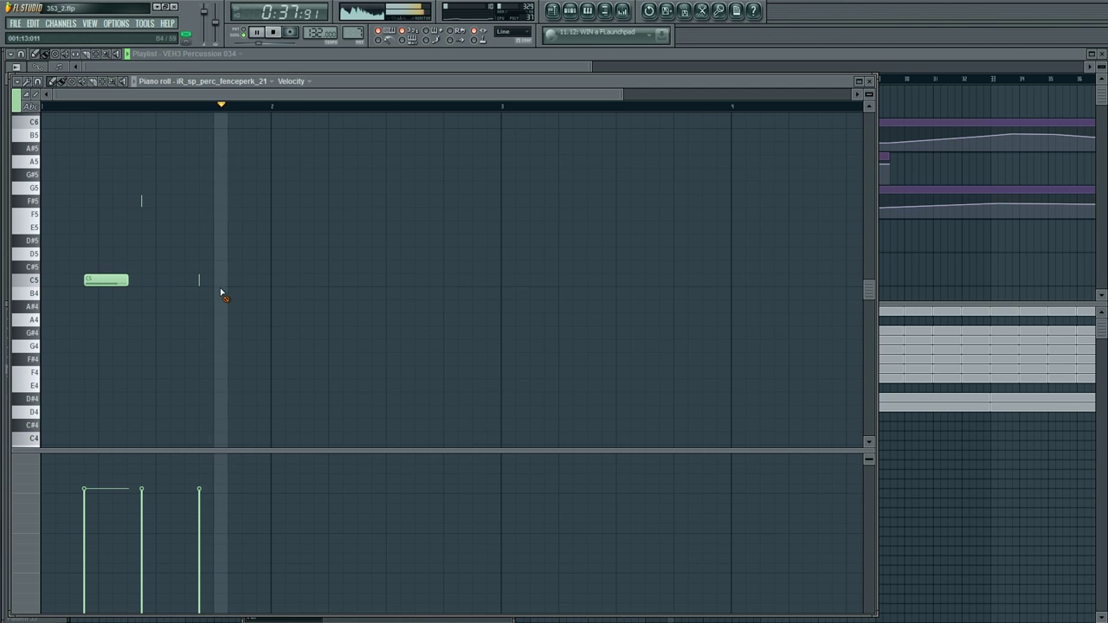
right_click(141, 202)
Step: Select the VEH3 Claps 008 pattern, play it briefly and clone its VEH3 Claps 008 channel
key(F6)
key(F5)
key(space)
click(40, 350)
click(47, 360)
key(F6)
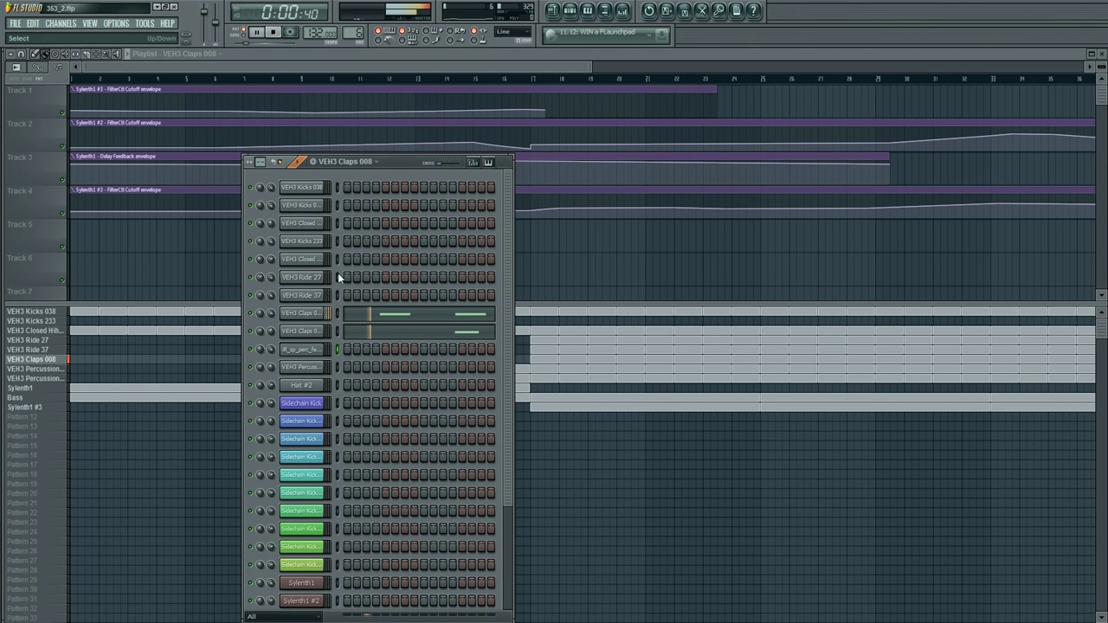
click(310, 315)
right_click(310, 317)
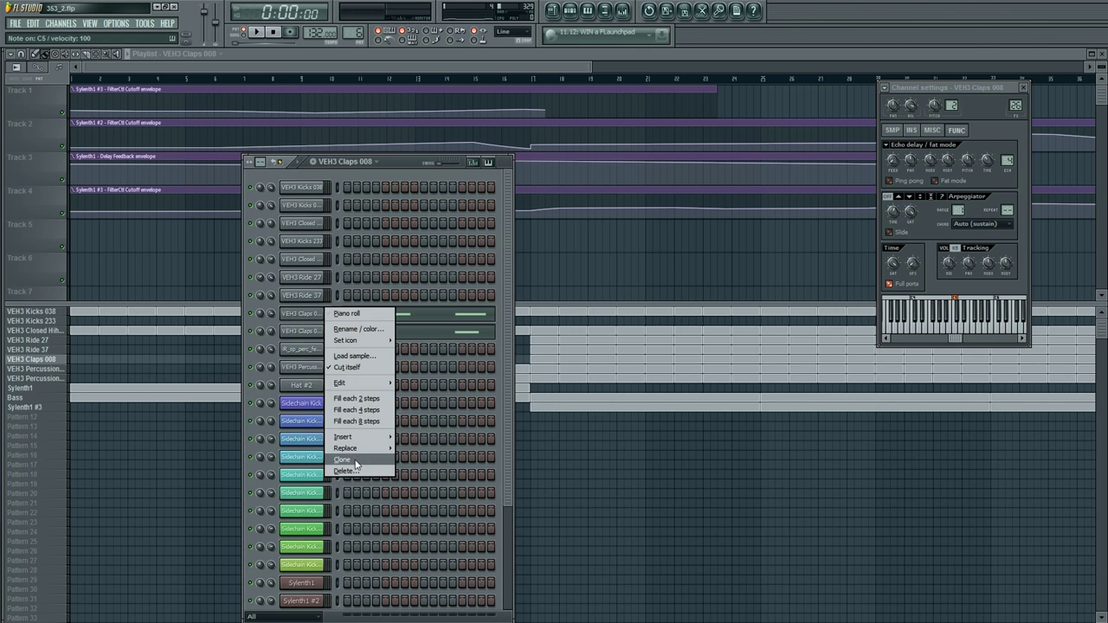
click(355, 460)
Step: Open the sample browser for the cloned clap channel and go to the VEH3 Snares folder
right_click(304, 332)
click(353, 372)
click(502, 191)
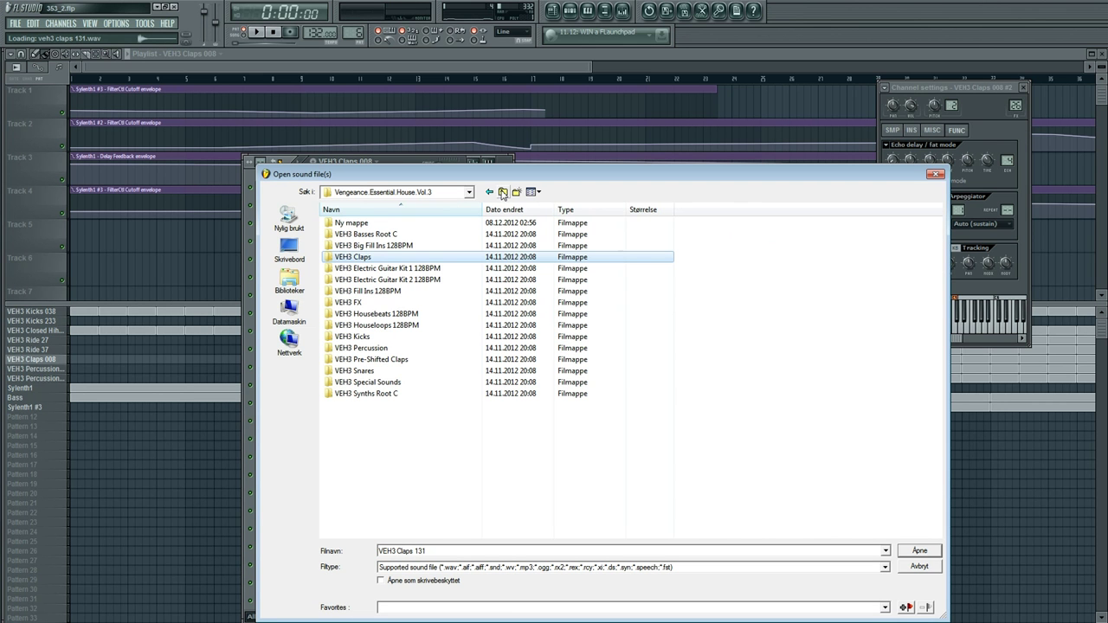
double_click(368, 371)
click(386, 428)
Step: Audition the snare samples and load VEH3 Snares 168 into the cloned clap channel
click(507, 338)
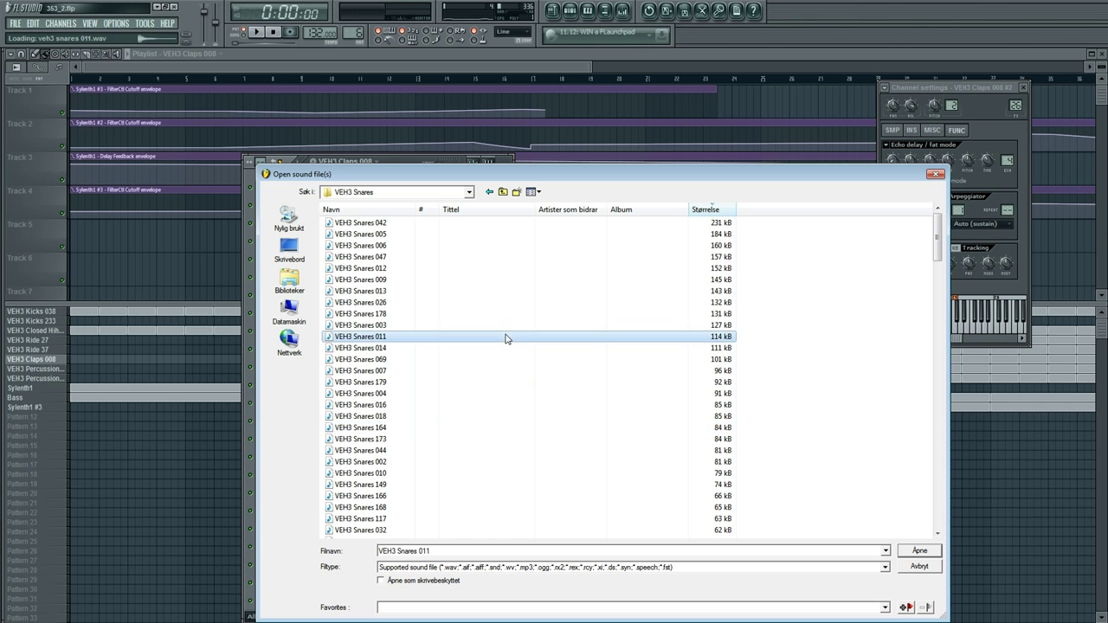
key(Down)
key(Down)
key(Down)
key(Down)
key(Down)
key(Down)
key(Down)
key(Down)
key(Down)
key(Down)
key(Down)
key(Up)
key(Up)
key(Down)
key(Down)
key(Down)
key(Down)
key(Down)
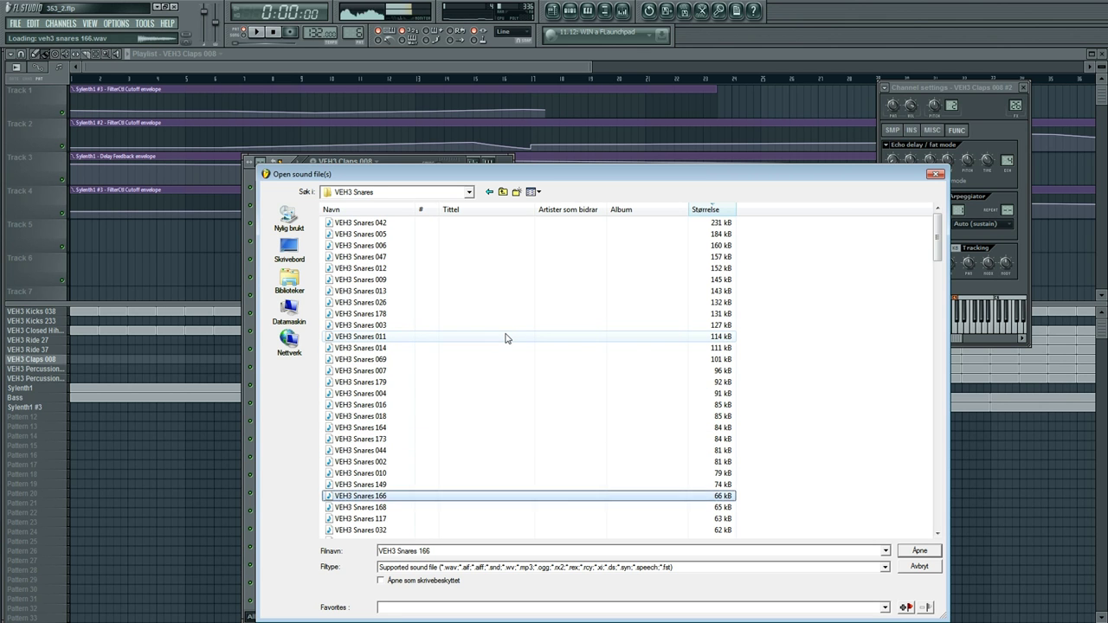
key(Down)
key(Down)
key(Down)
key(Up)
key(Up)
click(916, 551)
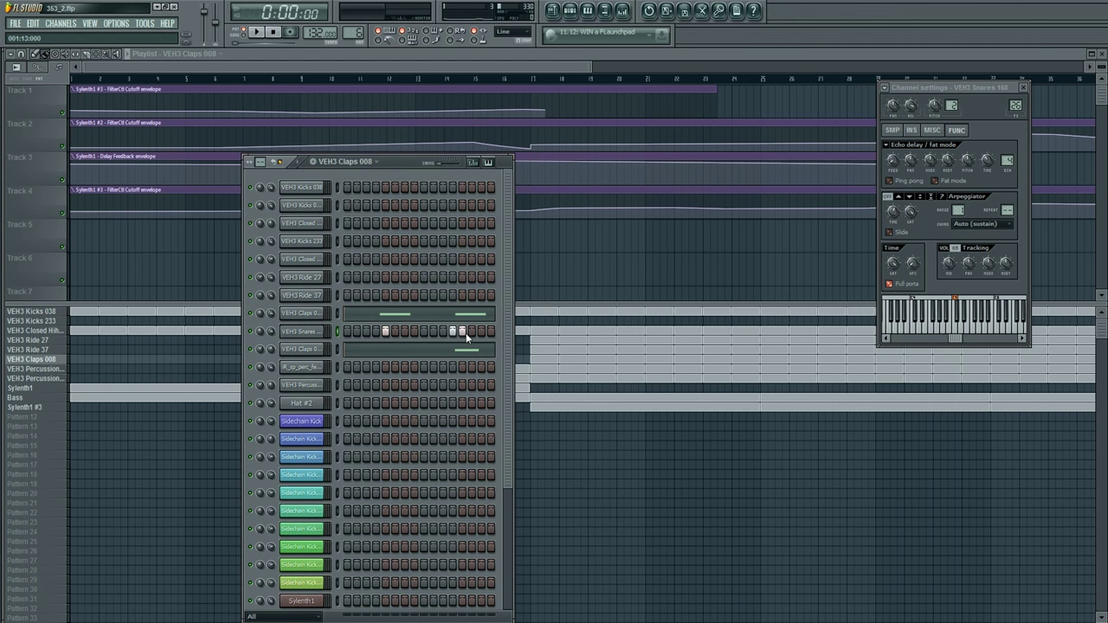
Step: Place hits on steps 5 and 13 of the VEH3 Snares 168 channel and check the VEH3 Claps 008 mixer track
click(290, 334)
click(299, 335)
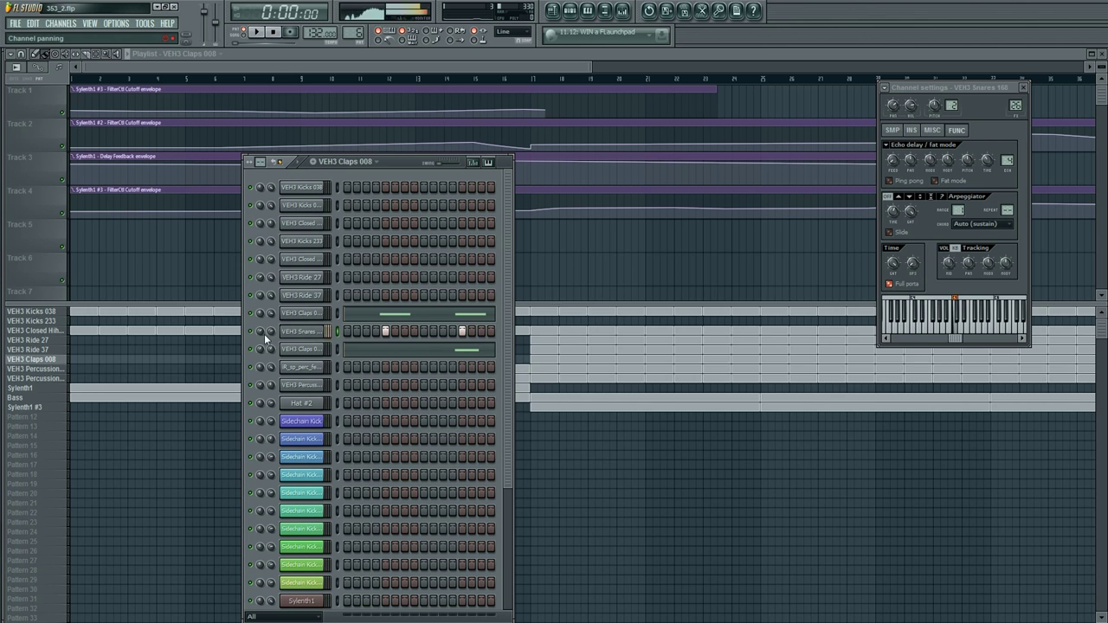
click(629, 16)
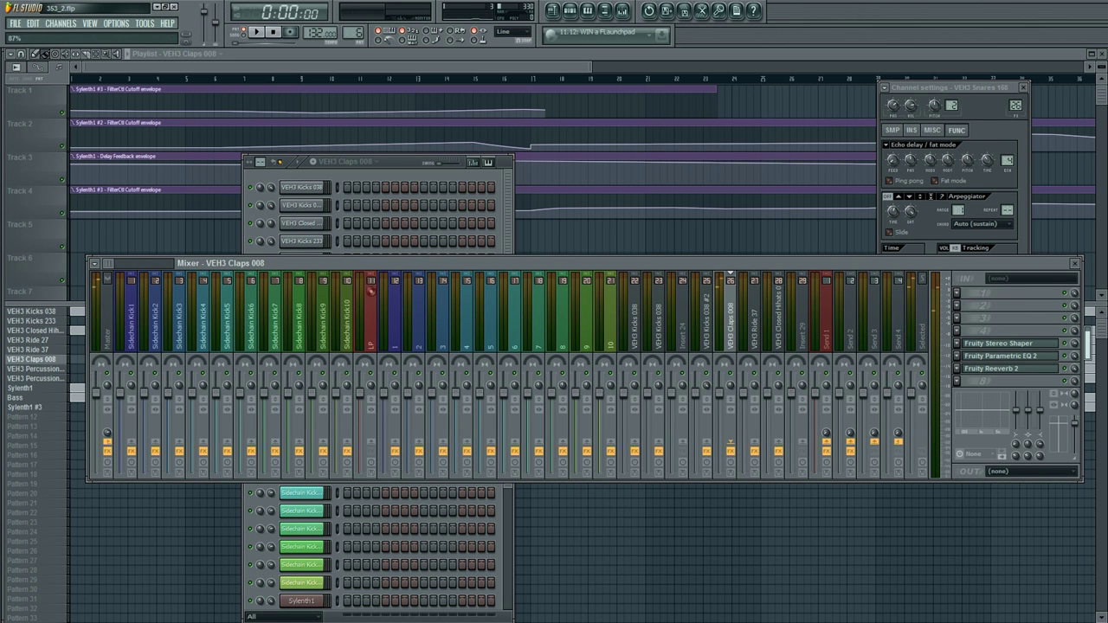
click(414, 174)
Step: Clone the VEH3 Snares 168 channel and place a hit on step 2 of the clone
right_click(354, 350)
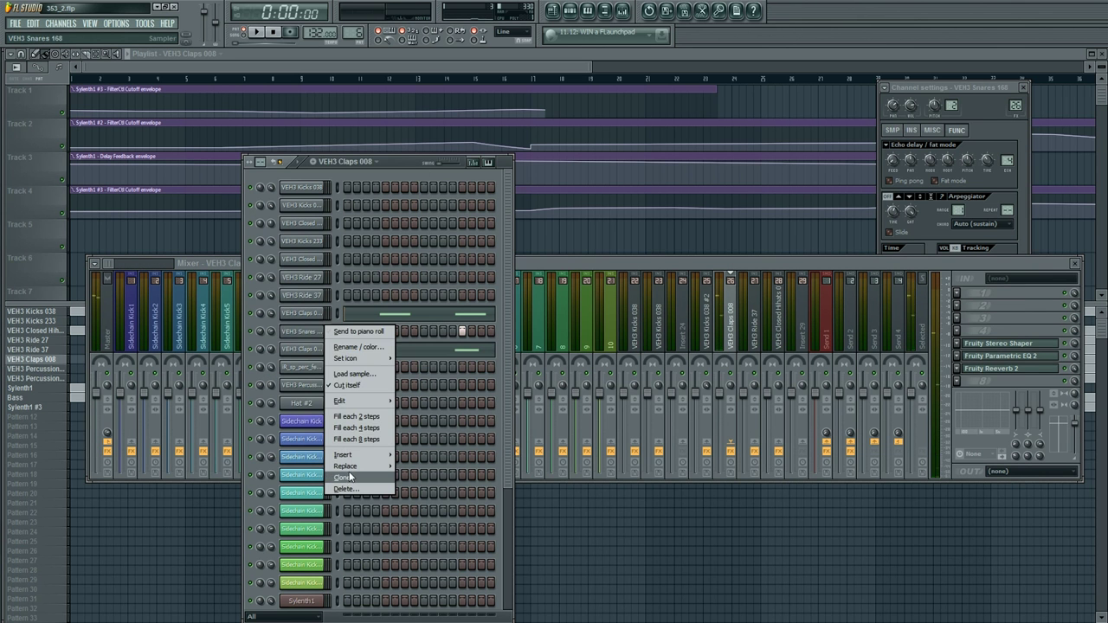
click(420, 438)
Step: Check the VEH3 Claps 009 sample settings, then shift its C5 note slightly earlier and play the pattern
click(892, 131)
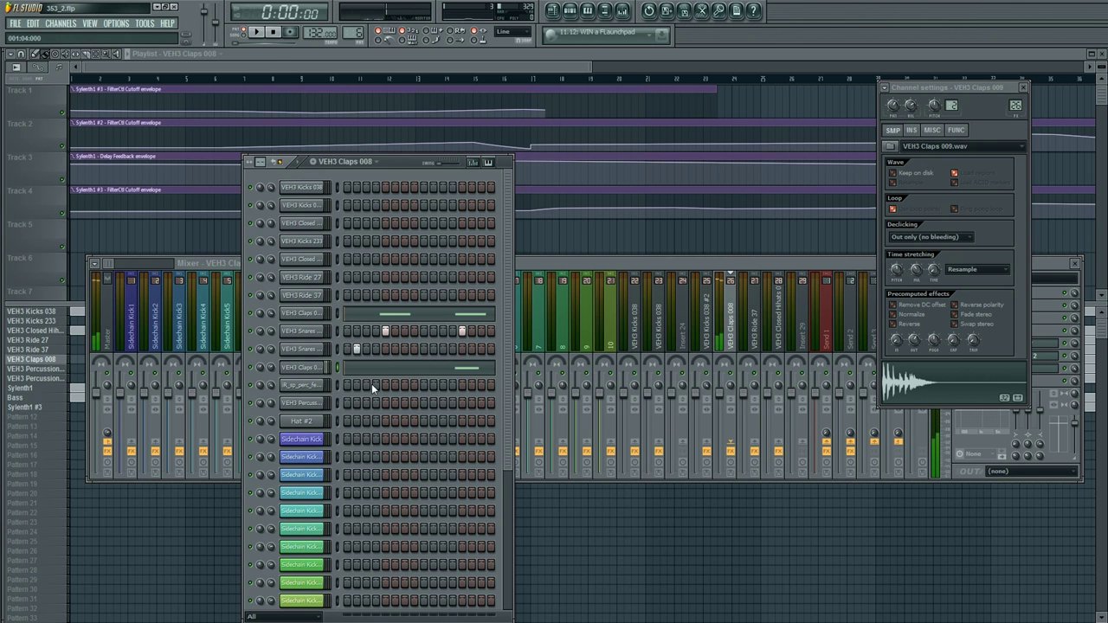
click(411, 370)
drag(221, 282, 218, 282)
key(space)
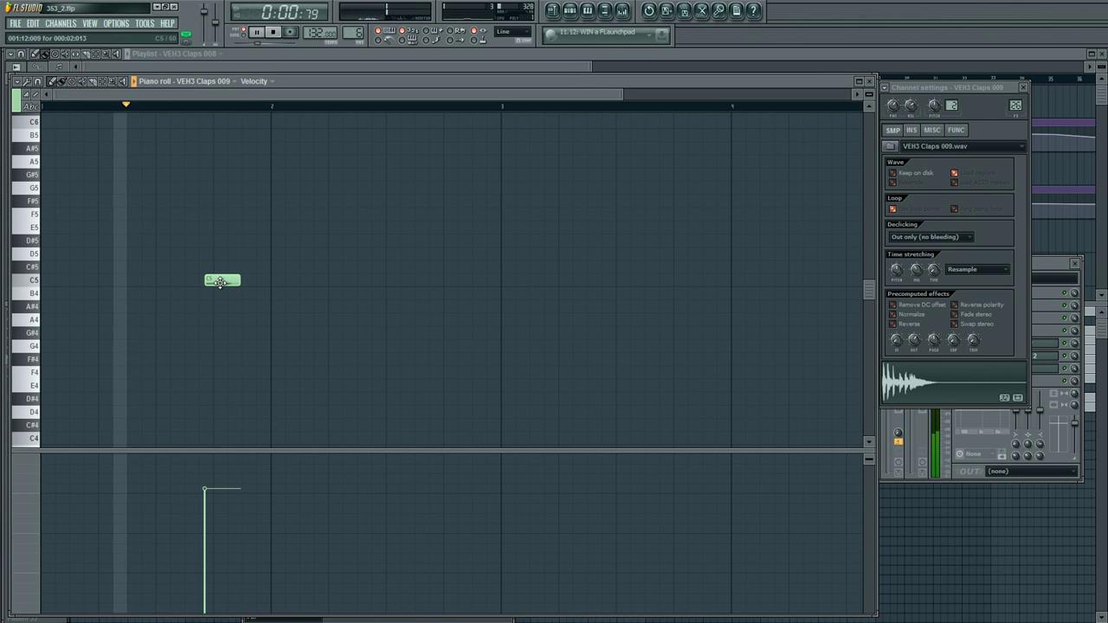
key(F6)
key(space)
Step: Audition other clap samples and load VEH3 Claps 033 into the VEH3 Claps 009 channel
right_click(300, 369)
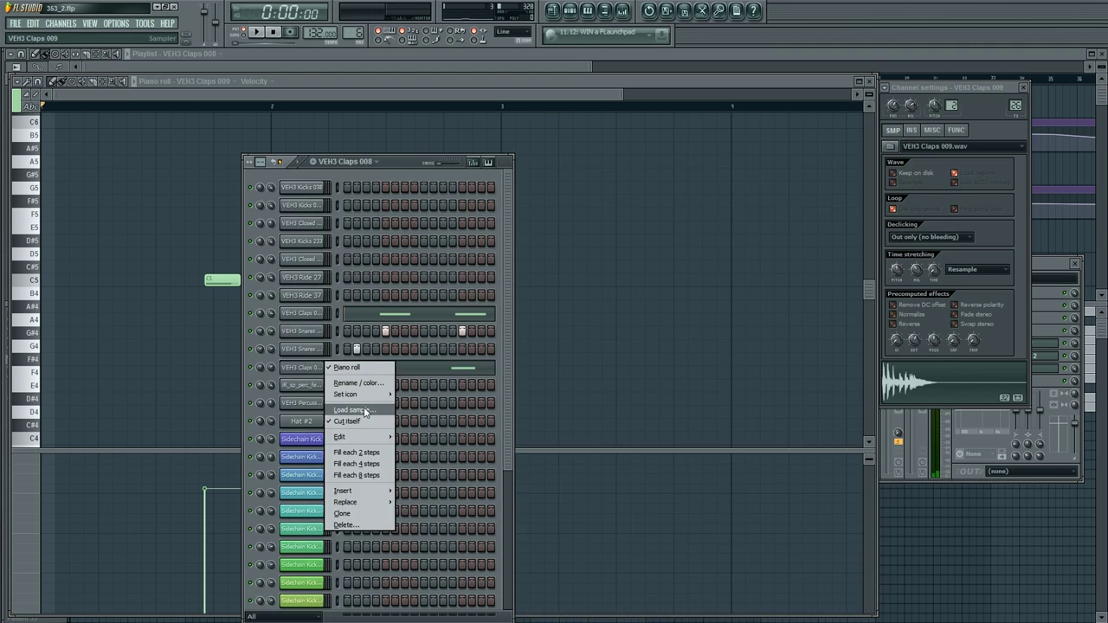
click(363, 408)
click(386, 453)
click(394, 359)
click(400, 315)
click(398, 347)
click(398, 302)
click(397, 268)
click(394, 326)
click(392, 346)
click(934, 549)
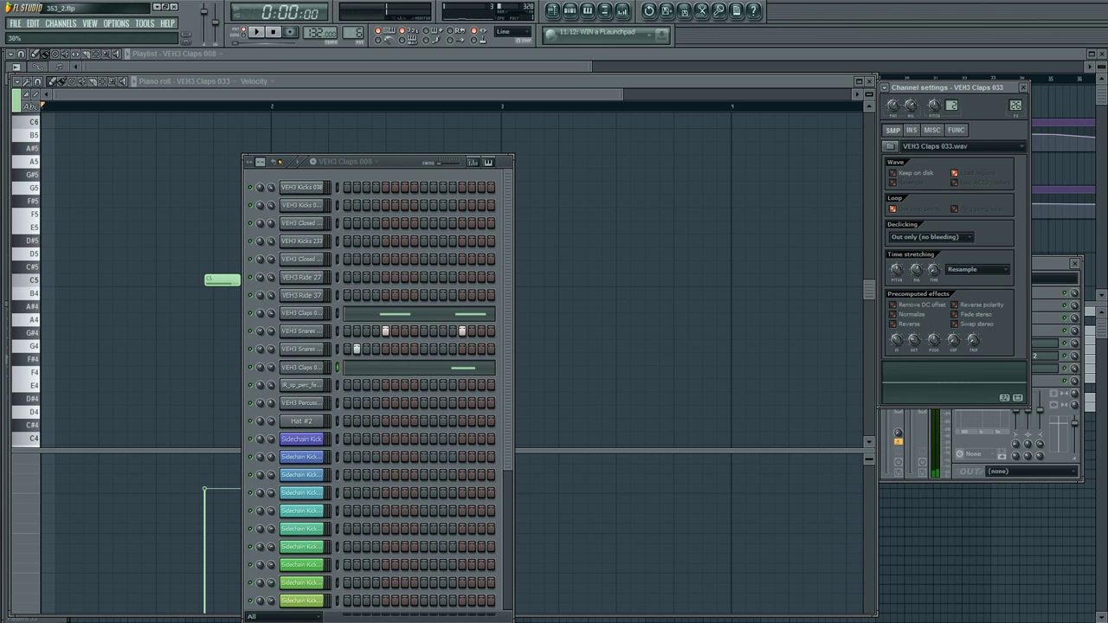
Step: Play the pattern and remove Fruity Reeverb 2 from the VEH3 Claps 008 mixer track
key(space)
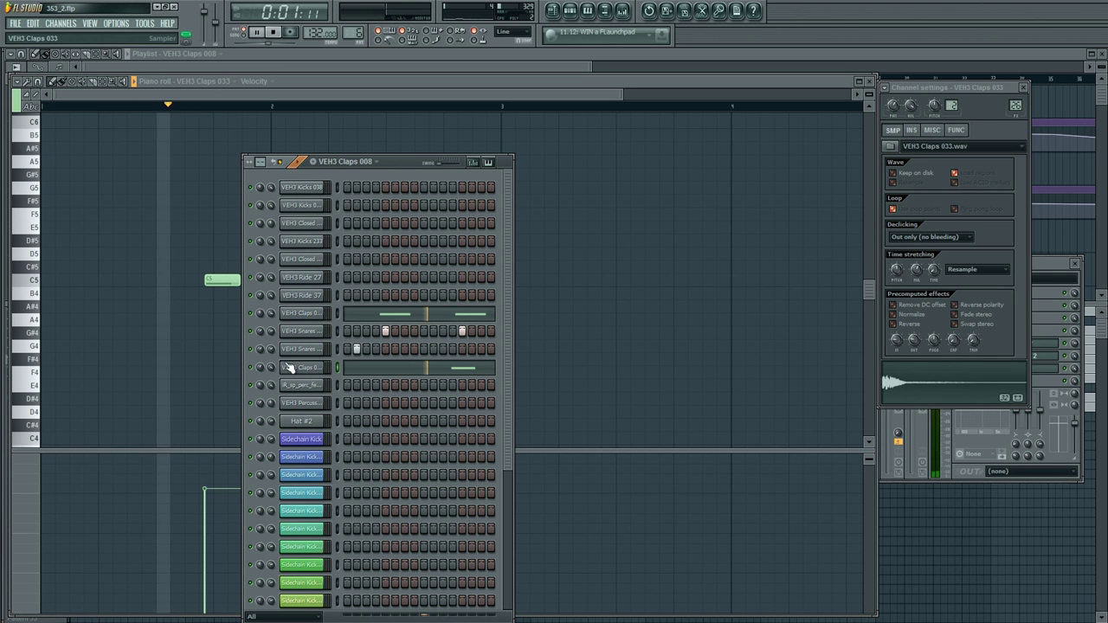
click(1047, 327)
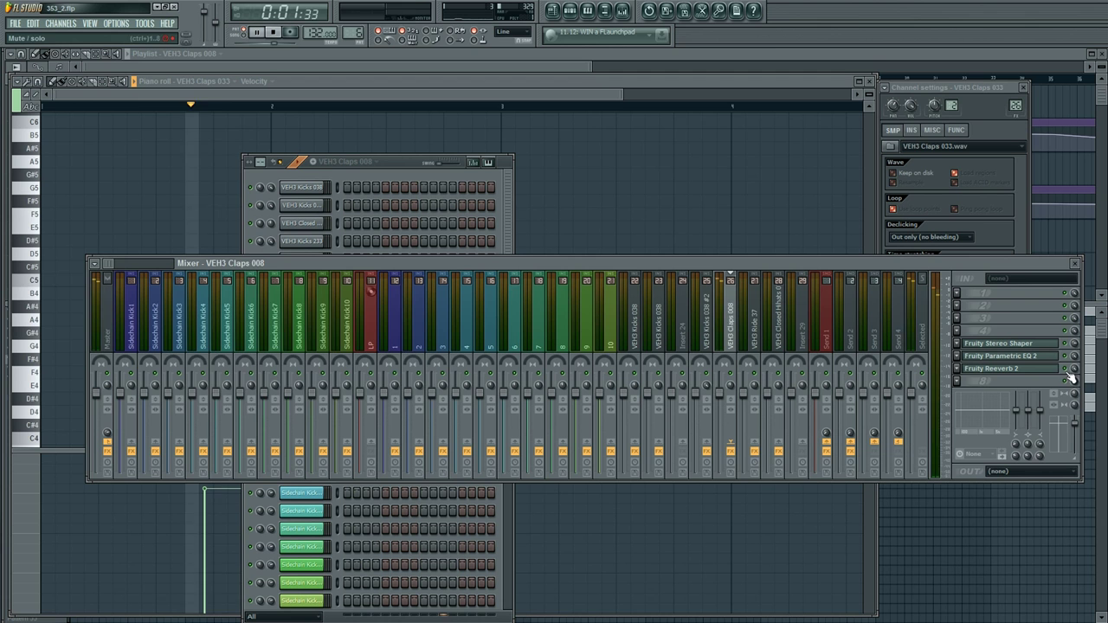
click(1039, 369)
click(957, 368)
mouse_move(977, 381)
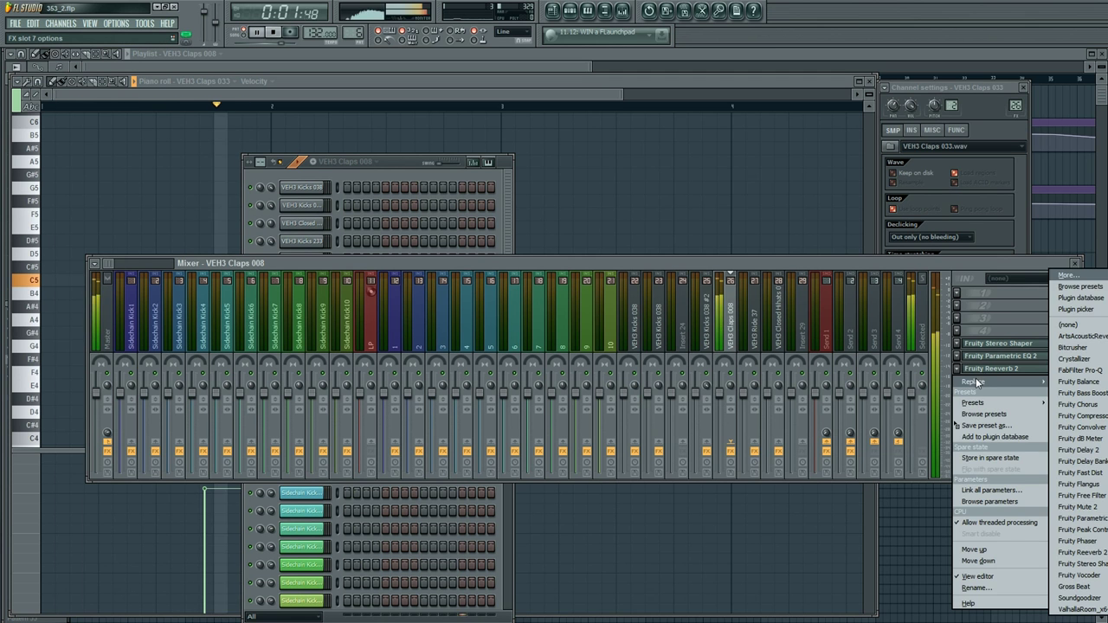
click(1067, 325)
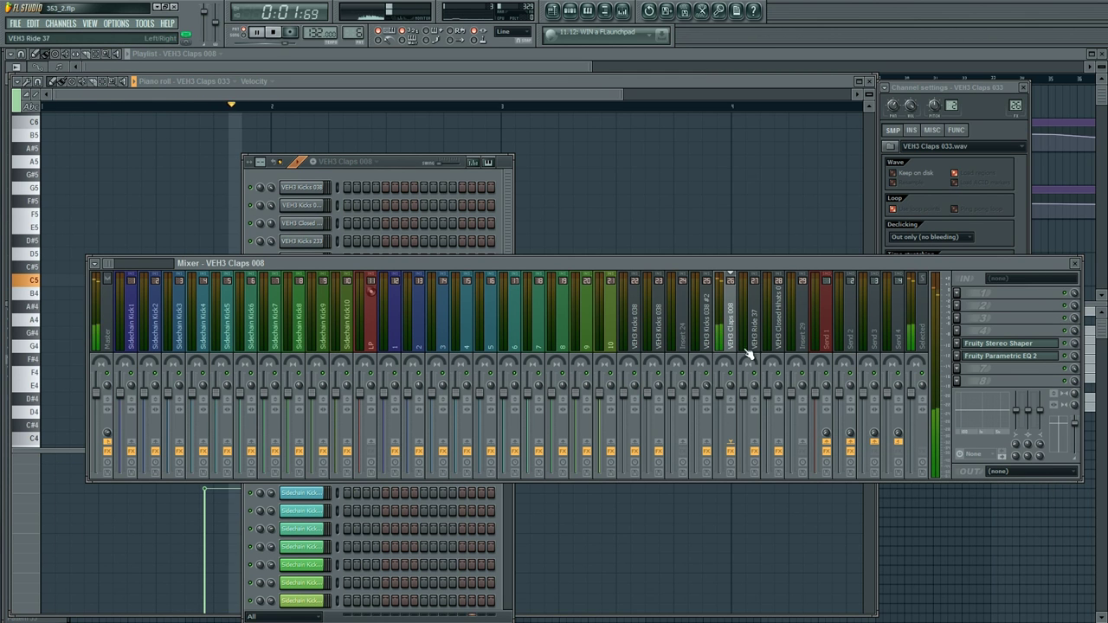
Step: Check the effects on Send 2 and add Fruity Reeverb 2 to slot 6 of the Send 3 mixer track
right_click(847, 341)
click(846, 341)
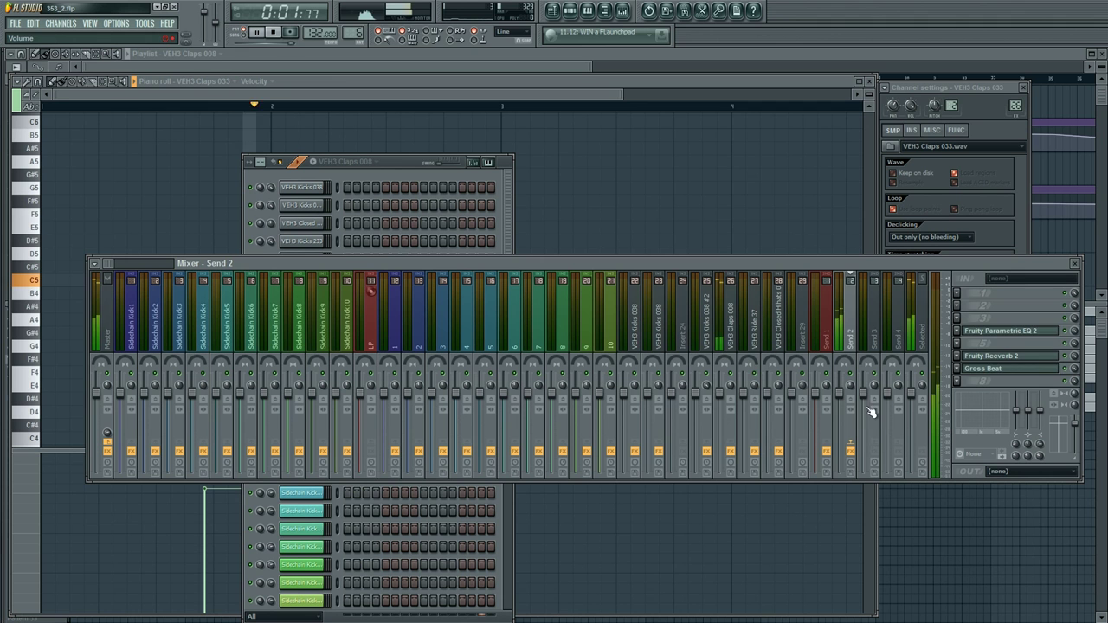
click(721, 344)
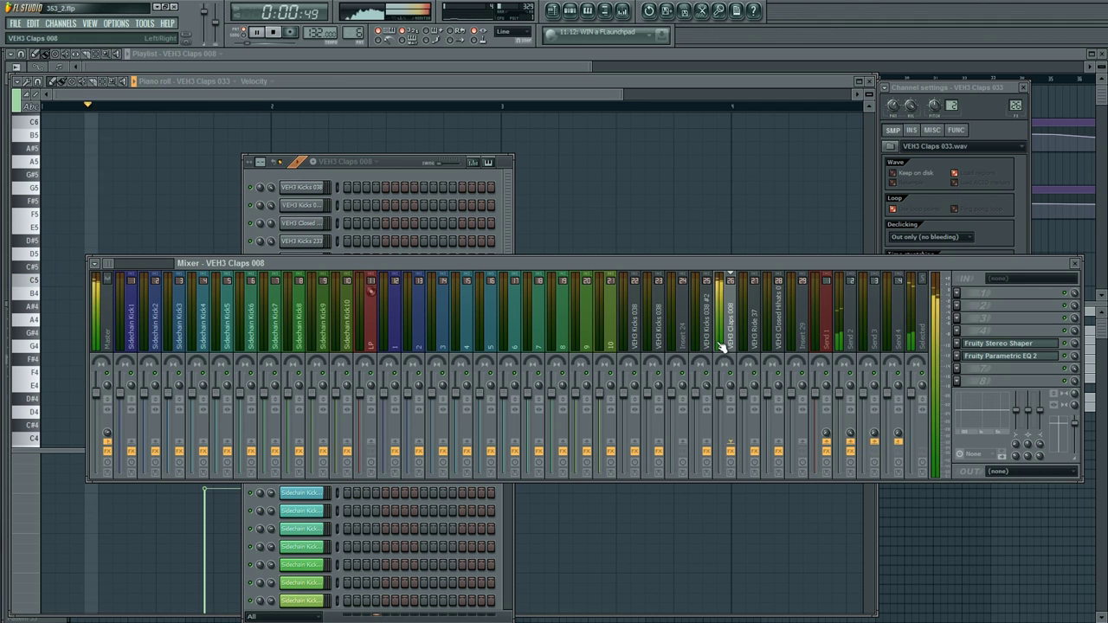
click(873, 432)
click(956, 357)
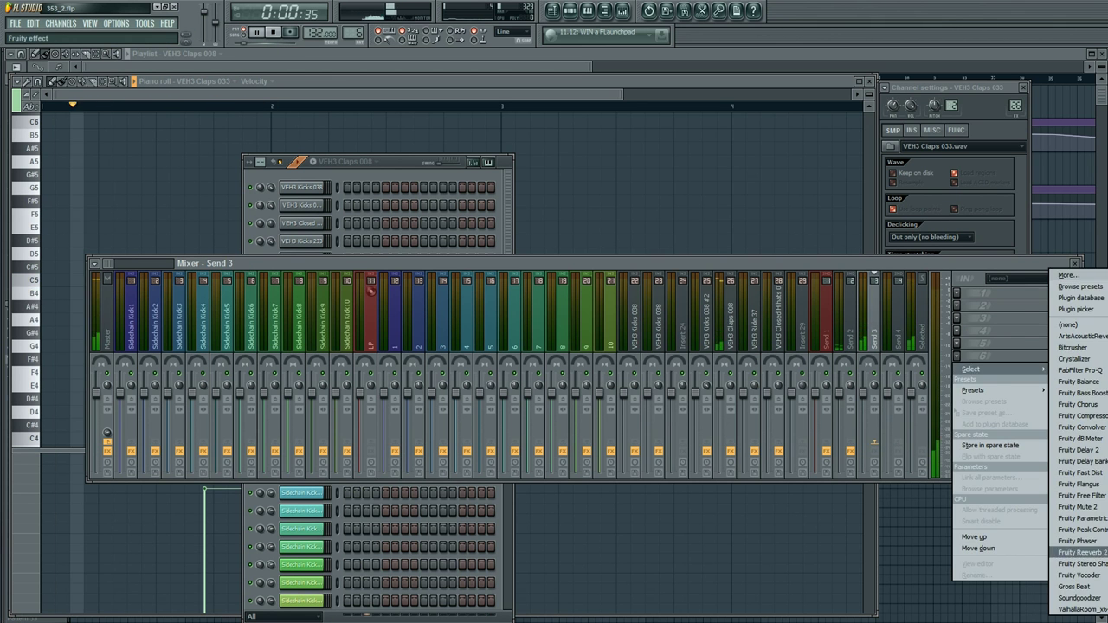
click(1080, 552)
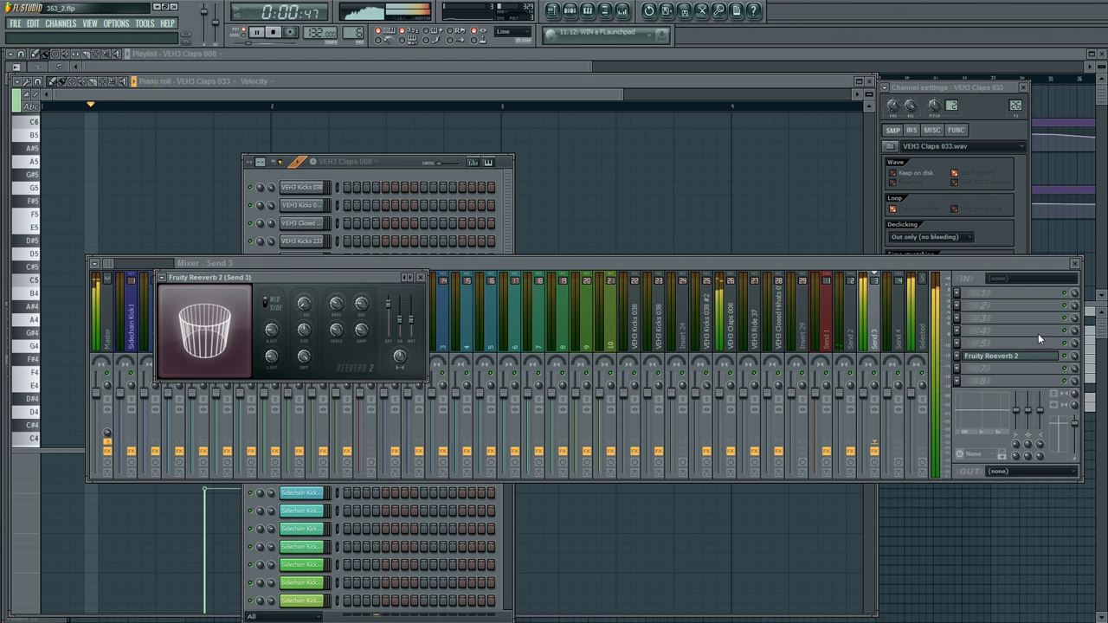
Step: Add Fruity Parametric EQ 2 to slot 5 of the Send 3 mixer track, ahead of Fruity Reeverb 2
click(1012, 356)
click(956, 357)
click(1073, 529)
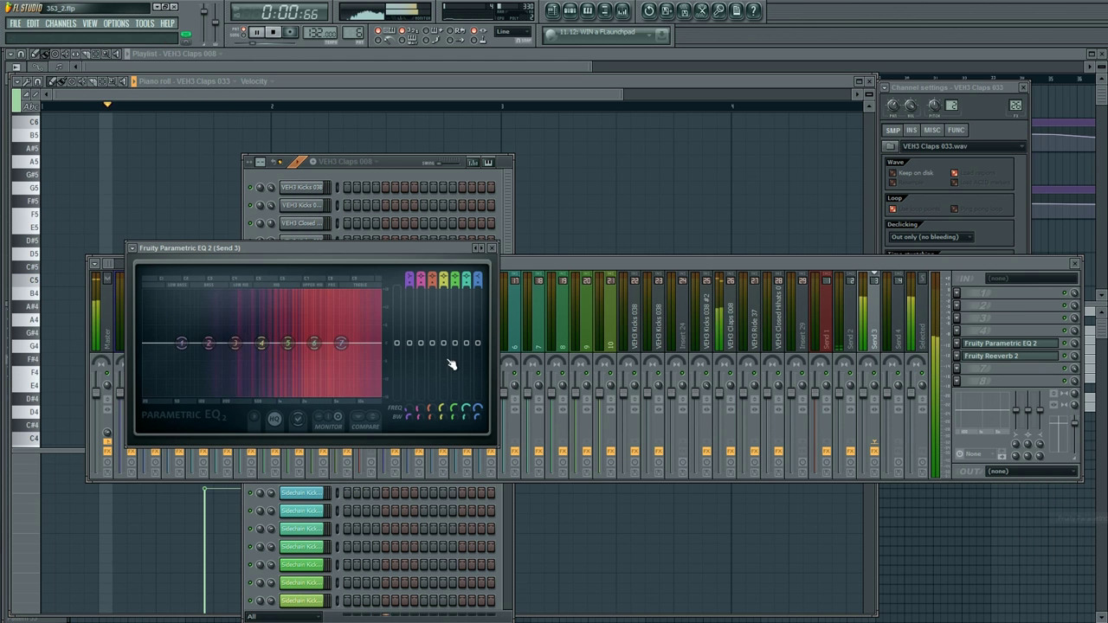
Step: Make EQ band 1 a high pass and band 7 a low pass, cutting the low and high ends of Send 3
drag(409, 286, 409, 269)
drag(181, 344, 240, 344)
drag(477, 278, 478, 293)
drag(341, 342, 235, 342)
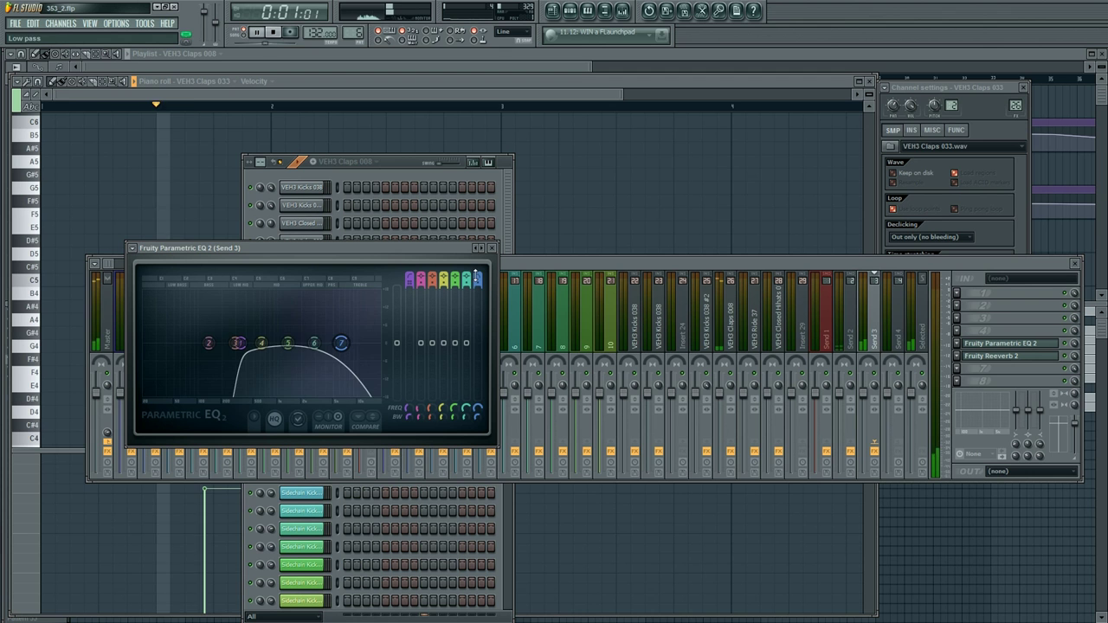
mouse_move(482, 275)
mouse_down()
mouse_move(482, 291)
mouse_move(482, 268)
mouse_up()
Step: Raise the wet level of Fruity Reeverb 2 on Send 3 and reposition the middle and low-pass bands of its EQ
click(1017, 356)
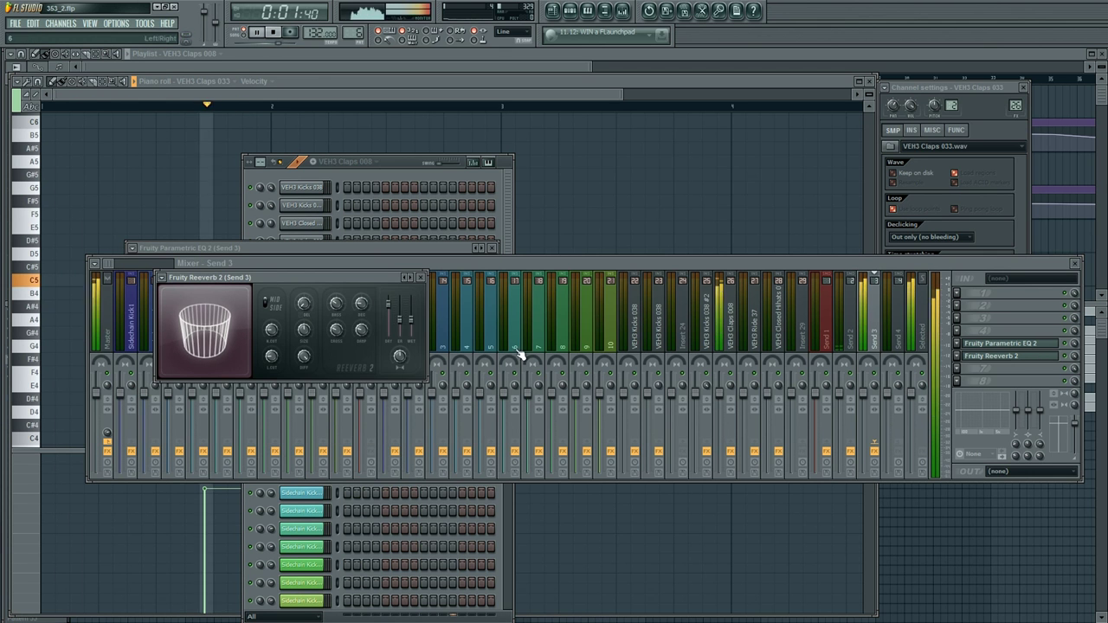
drag(411, 330, 411, 307)
click(1000, 343)
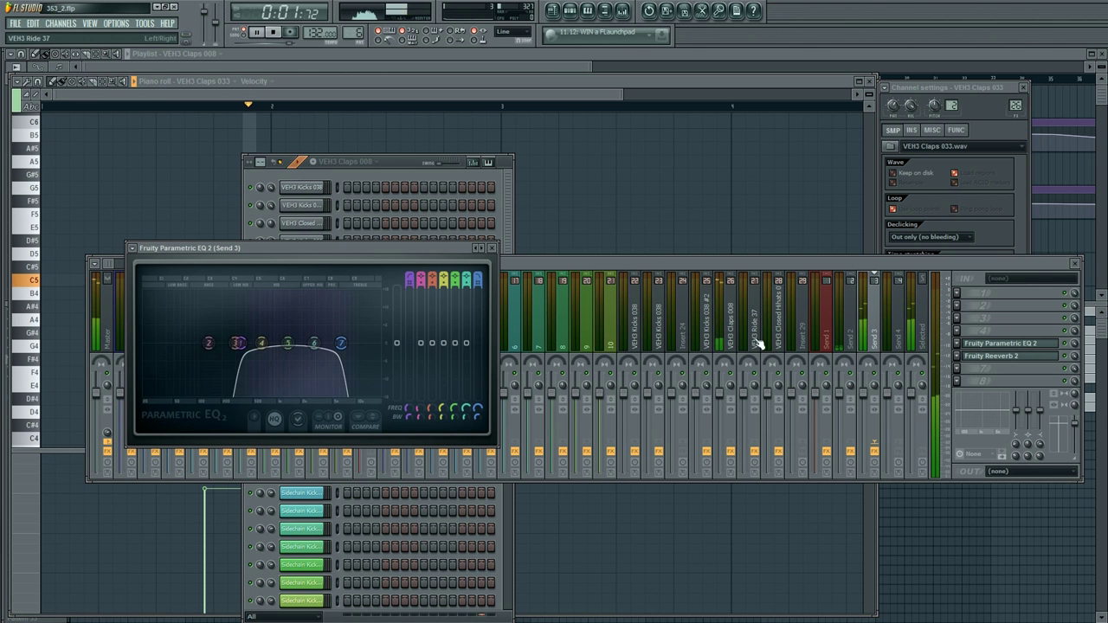
drag(263, 346, 315, 330)
mouse_move(342, 345)
mouse_down()
mouse_move(291, 336)
mouse_move(316, 327)
mouse_move(285, 348)
mouse_move(322, 330)
mouse_move(333, 345)
mouse_move(353, 344)
mouse_up()
drag(290, 337, 302, 355)
Step: Add Gross Beat to slot 7 of the Send 3 mixer track
click(957, 370)
mouse_move(972, 384)
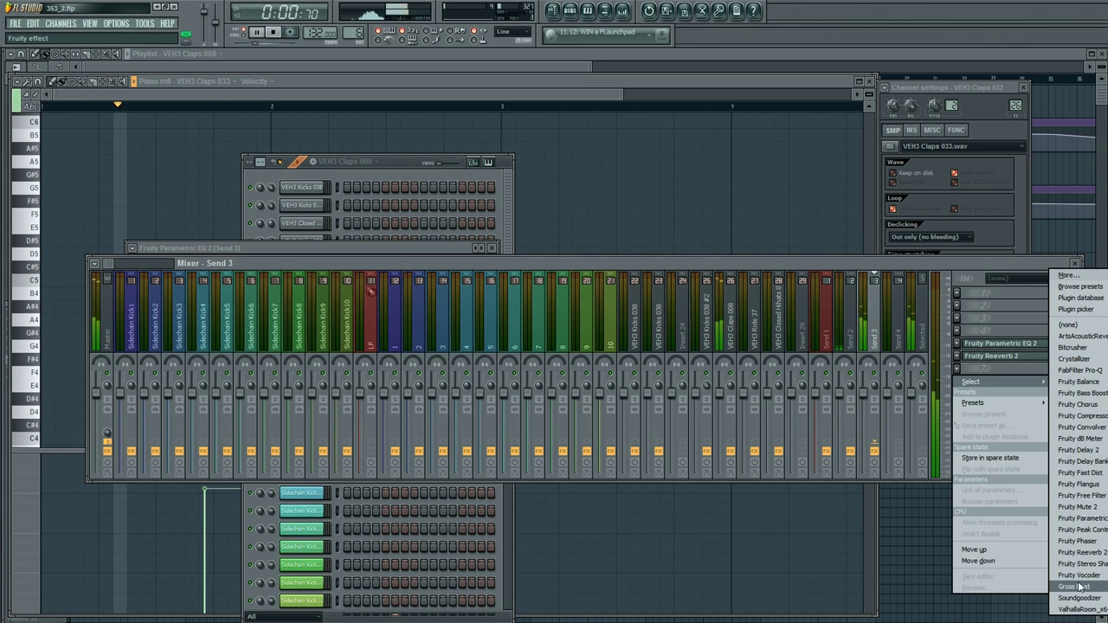
click(1076, 588)
Step: Draw a Gross Beat volume envelope of four repeating rising ramps, each dropping sharply after its peak
drag(371, 317, 433, 305)
right_click(431, 317)
click(455, 350)
drag(363, 415, 363, 594)
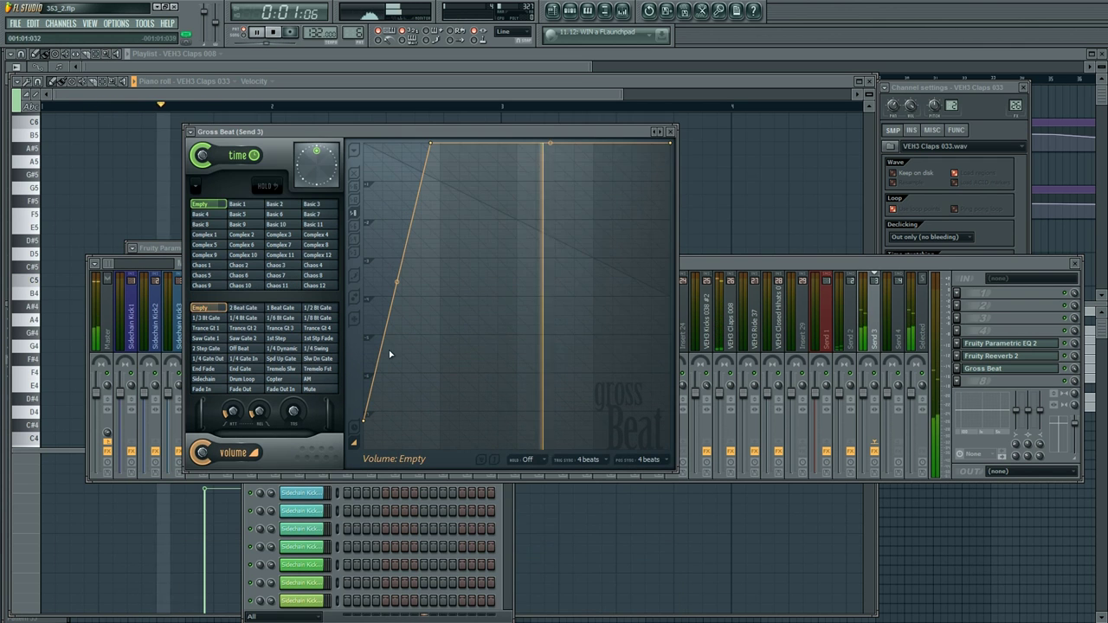
drag(441, 144, 441, 422)
drag(522, 228, 506, 143)
drag(530, 355, 517, 425)
mouse_move(582, 419)
mouse_down()
mouse_move(576, 250)
mouse_move(589, 119)
mouse_move(593, 428)
mouse_up()
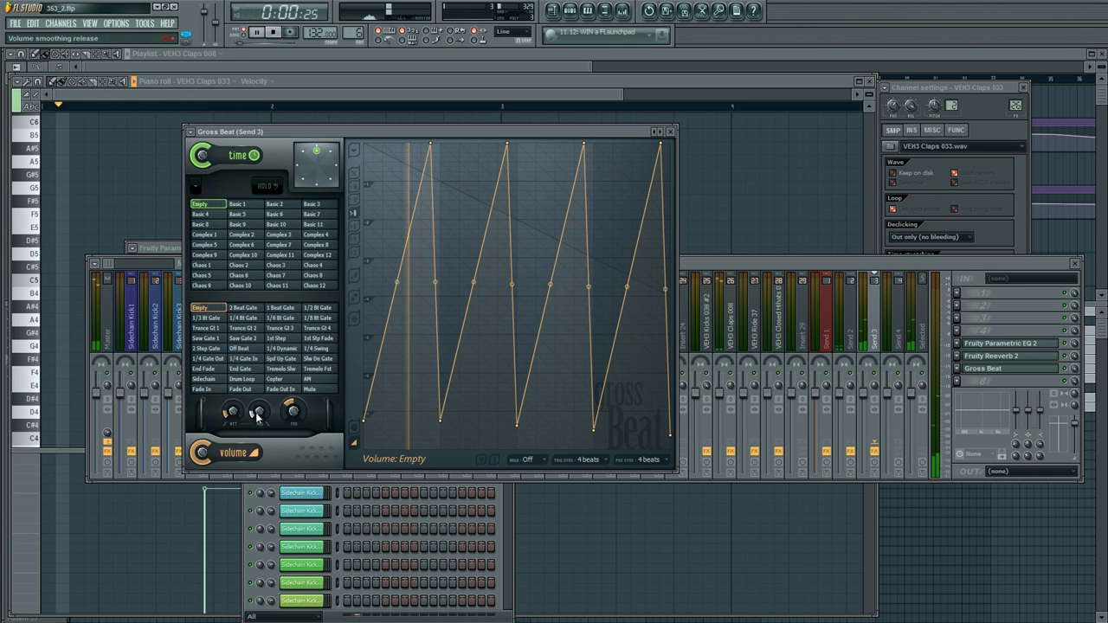
Step: Select the VEH3 Claps 008 mixer track and adjust the settings of its effects in slots 5 and 6
key(F6)
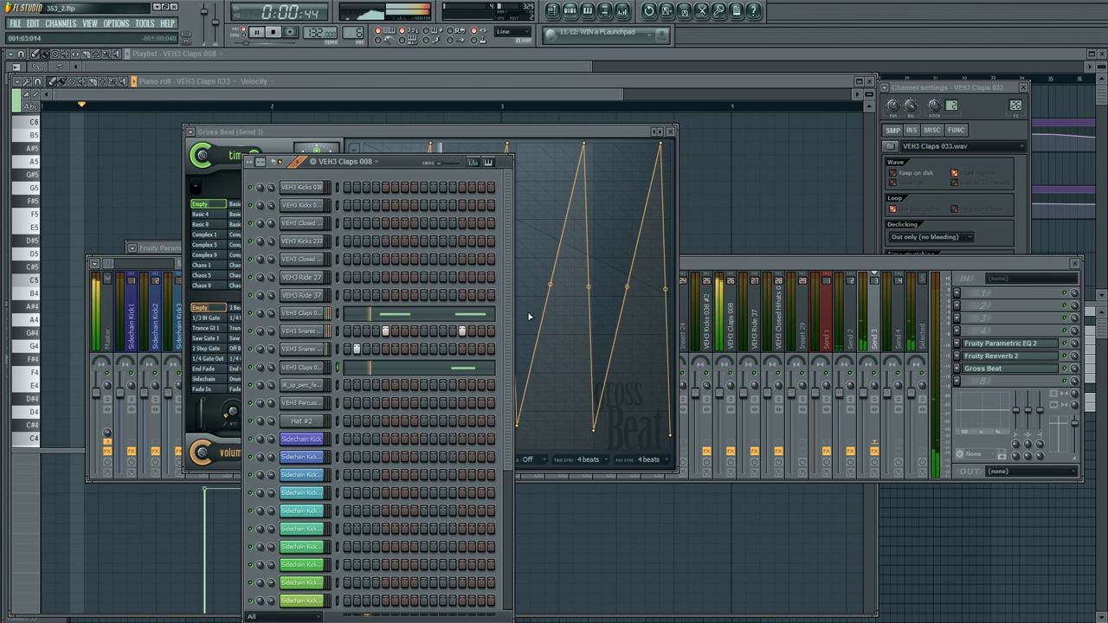
click(1038, 345)
click(722, 333)
click(1024, 345)
click(1013, 357)
drag(294, 376, 295, 390)
drag(325, 369, 379, 362)
mouse_move(258, 372)
mouse_down()
mouse_move(311, 372)
mouse_move(280, 372)
mouse_up()
Step: Play the song from bar 17 and shift the VEH3 Claps 033 C5 note slightly later
key(F5)
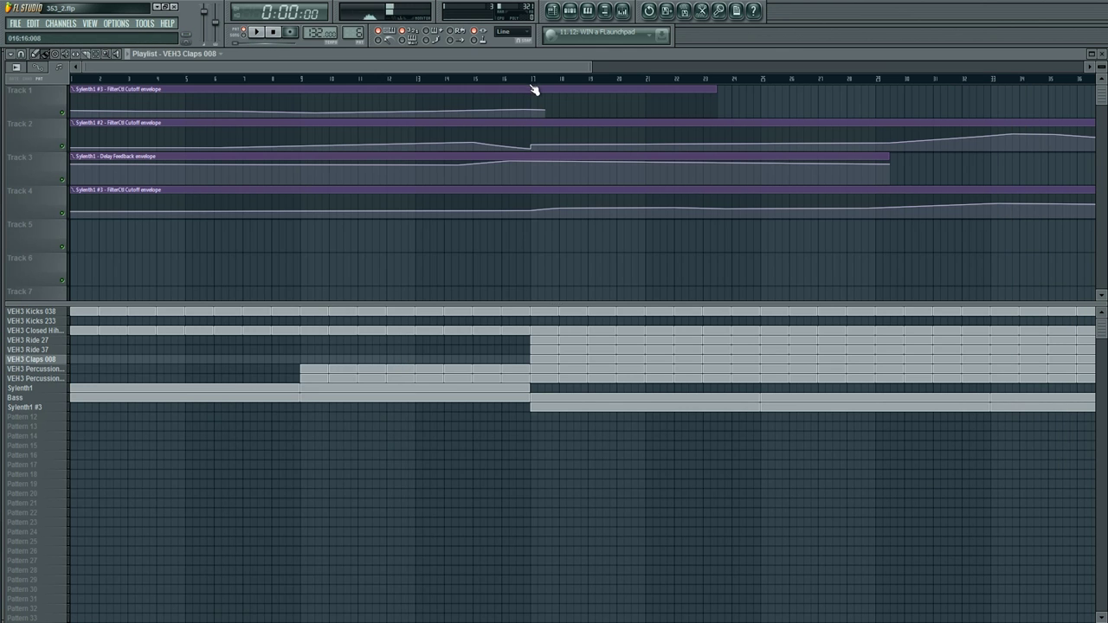
key(F6)
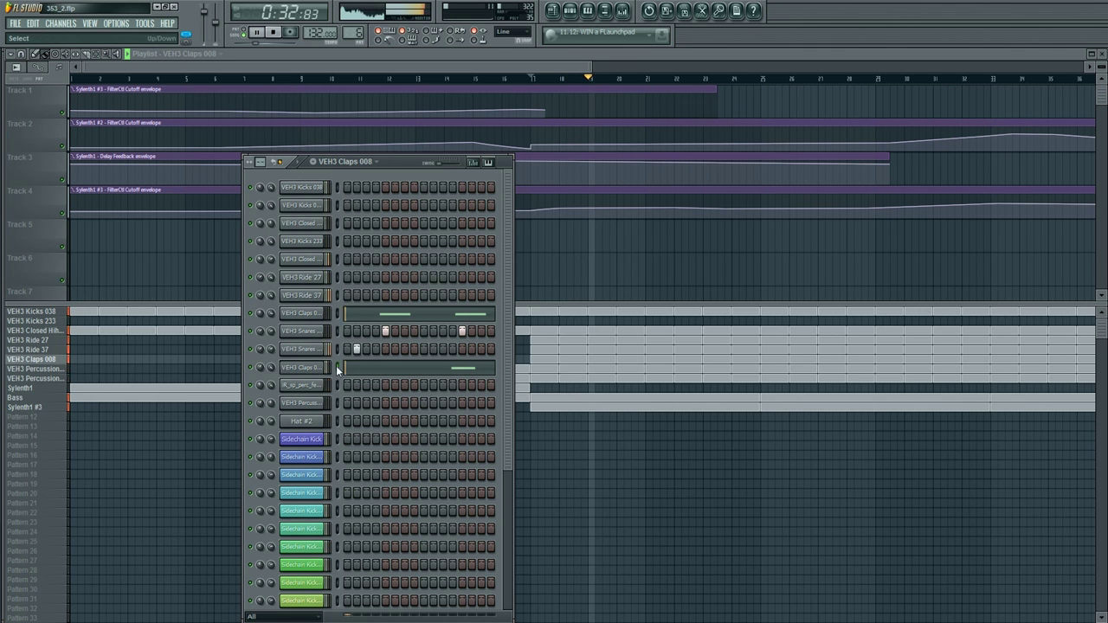
click(371, 367)
key(ctrl+a)
drag(228, 283, 233, 283)
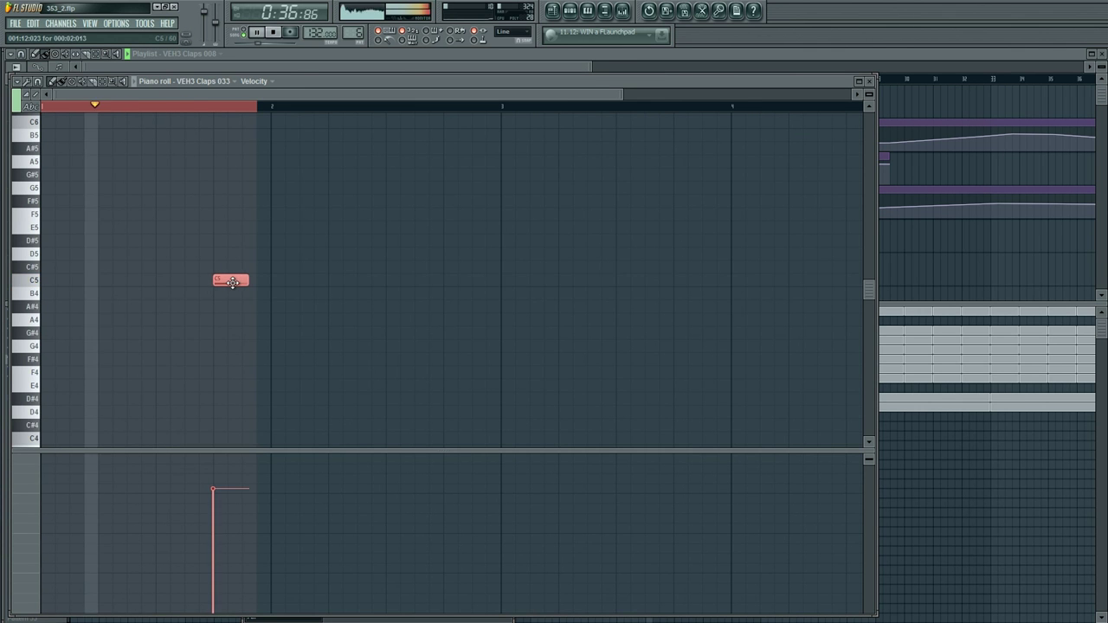
key(F6)
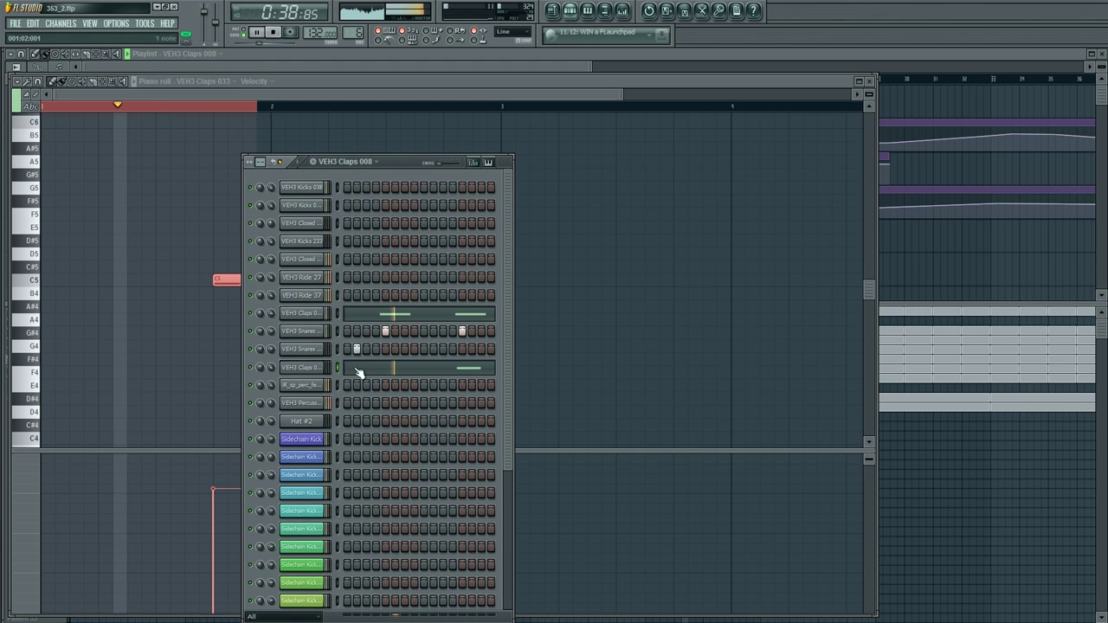
Step: Check the volume envelope of the VEH3 Claps 033 channel and load the VEH3 Claps 116 sample into it
click(302, 367)
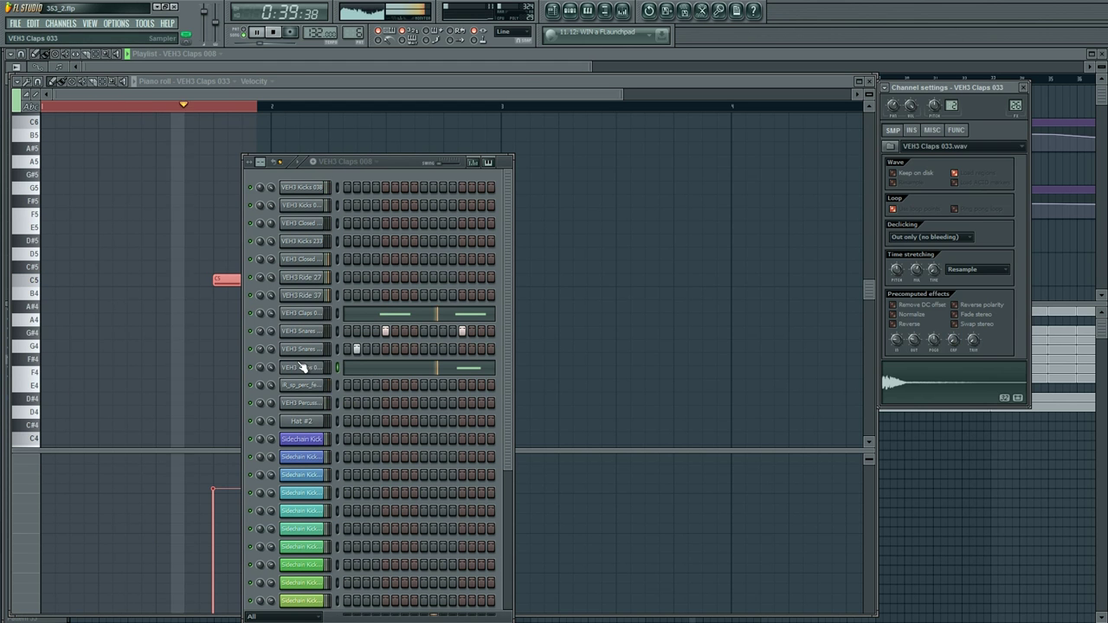
click(911, 131)
right_click(323, 364)
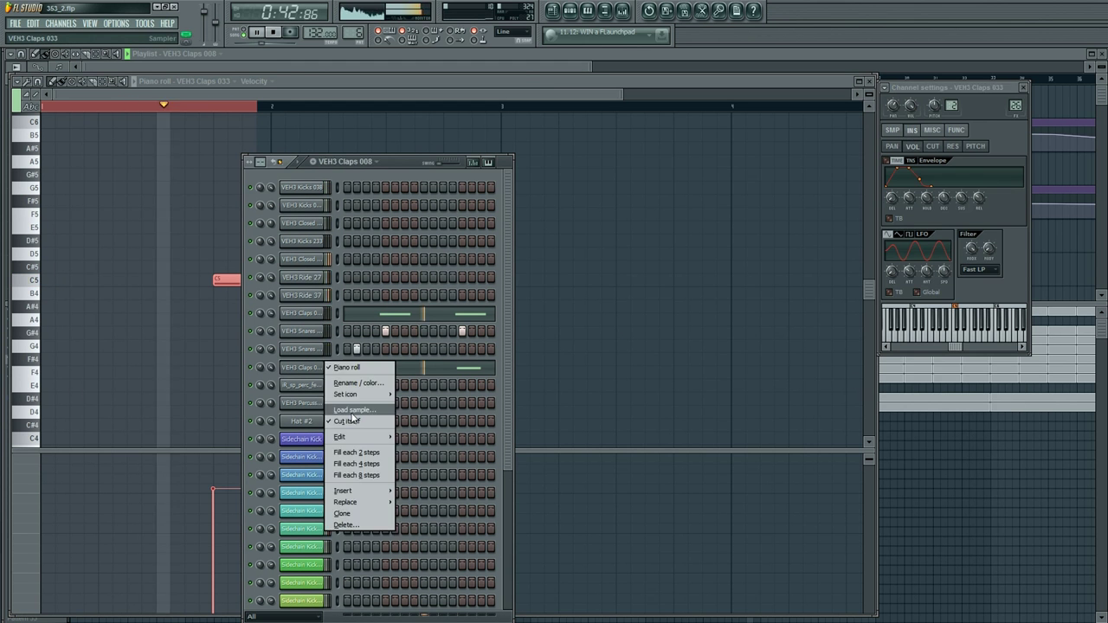
click(348, 410)
click(455, 452)
click(424, 486)
scroll(417, 504, down, 4)
click(902, 555)
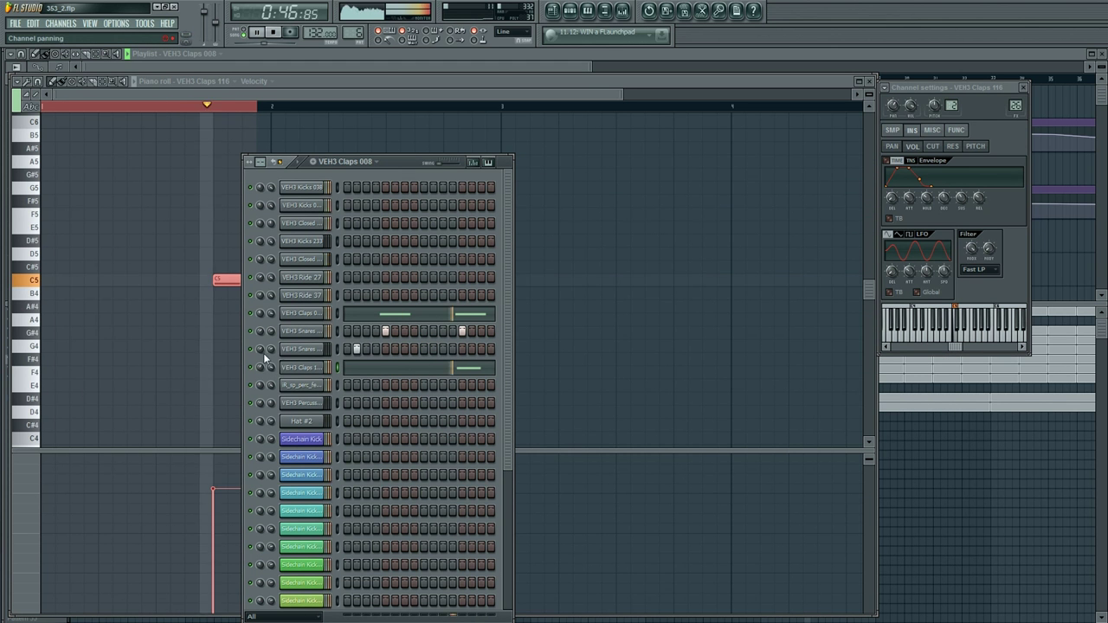
Step: Move the VEH3 Claps 116 C5 note slightly earlier and check the channel's sample settings
click(227, 281)
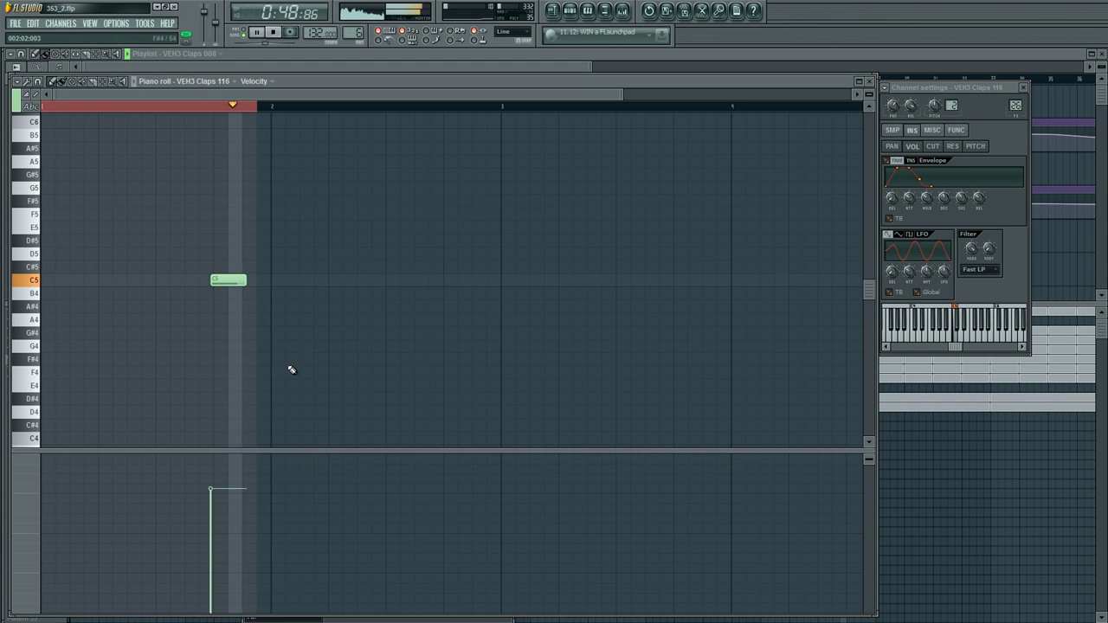
key(F6)
click(892, 130)
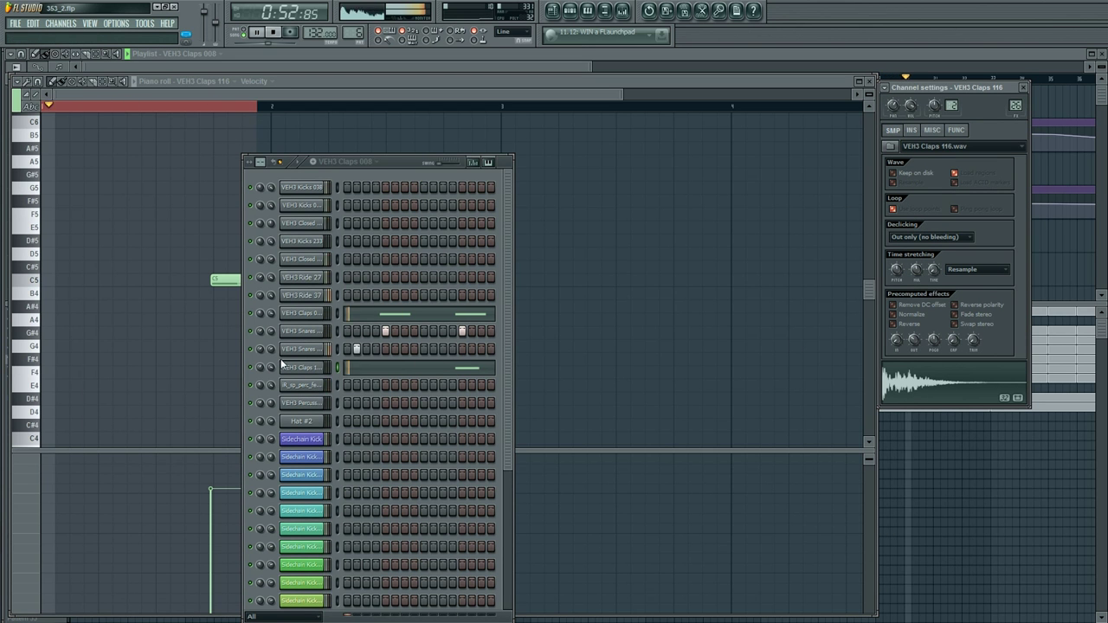
key(F6)
click(227, 281)
Step: Play the Sylenth1 #3 pattern on its own in pattern mode
key(F5)
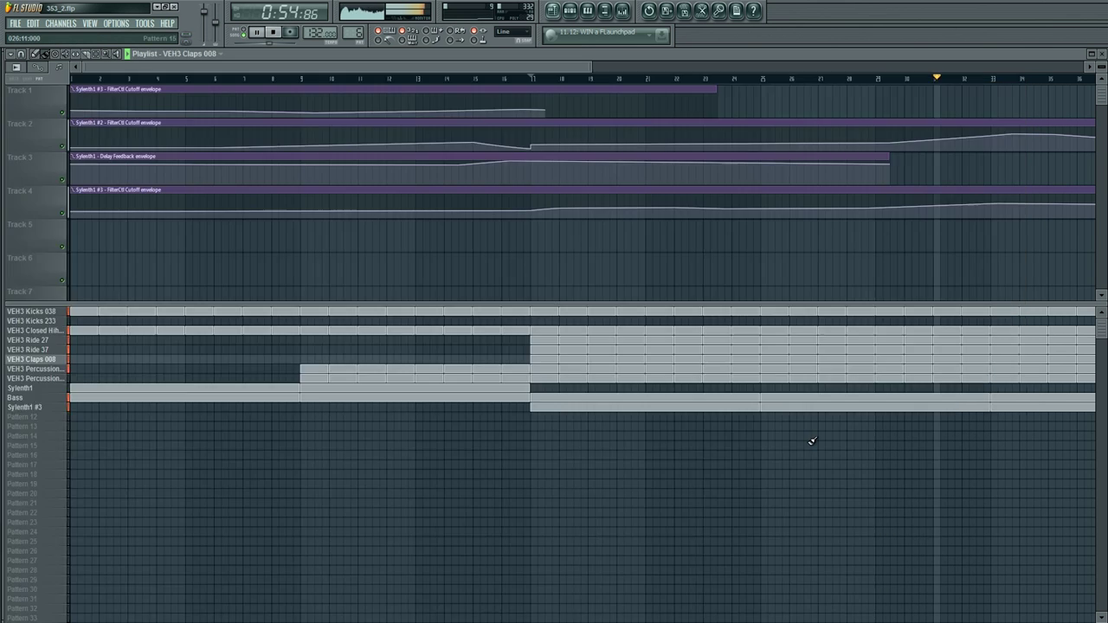
drag(499, 69, 662, 92)
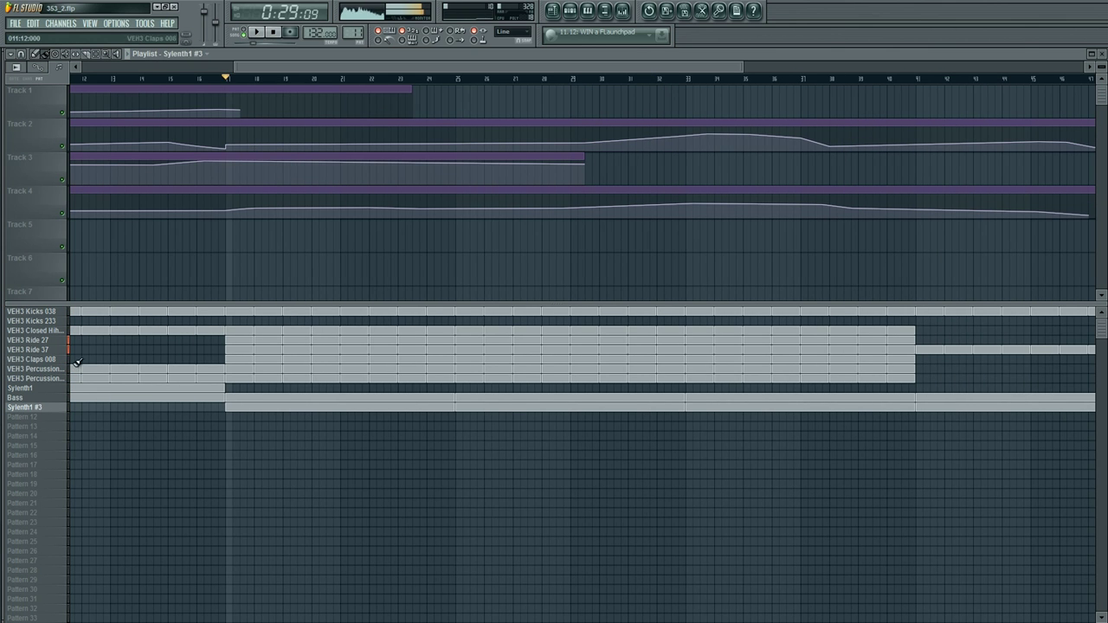
click(241, 37)
key(space)
scroll(367, 416, down, 3)
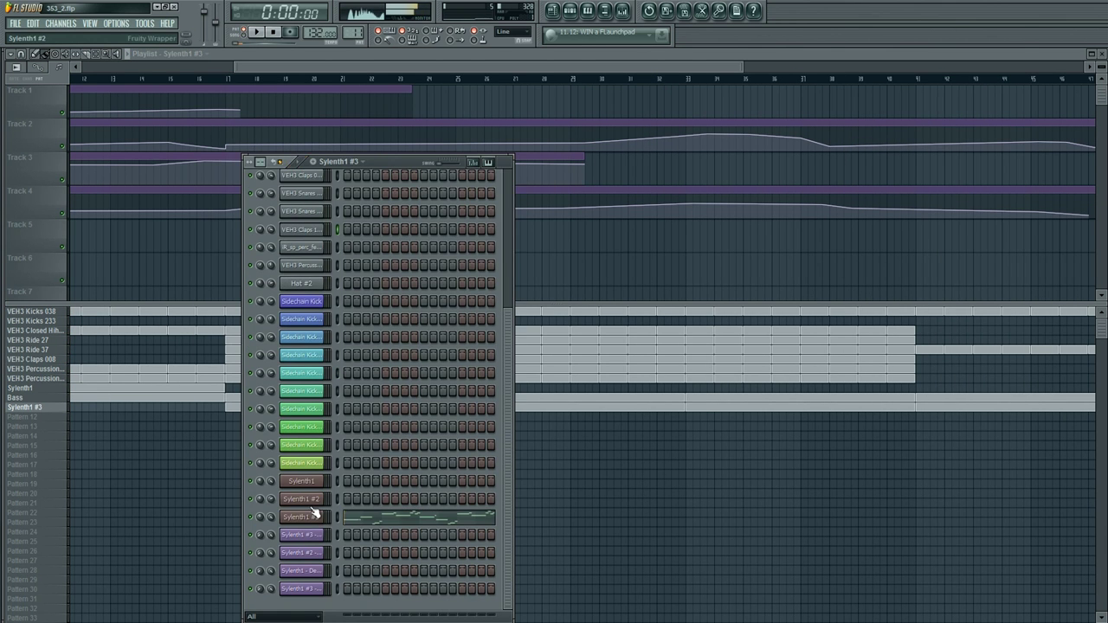
click(315, 514)
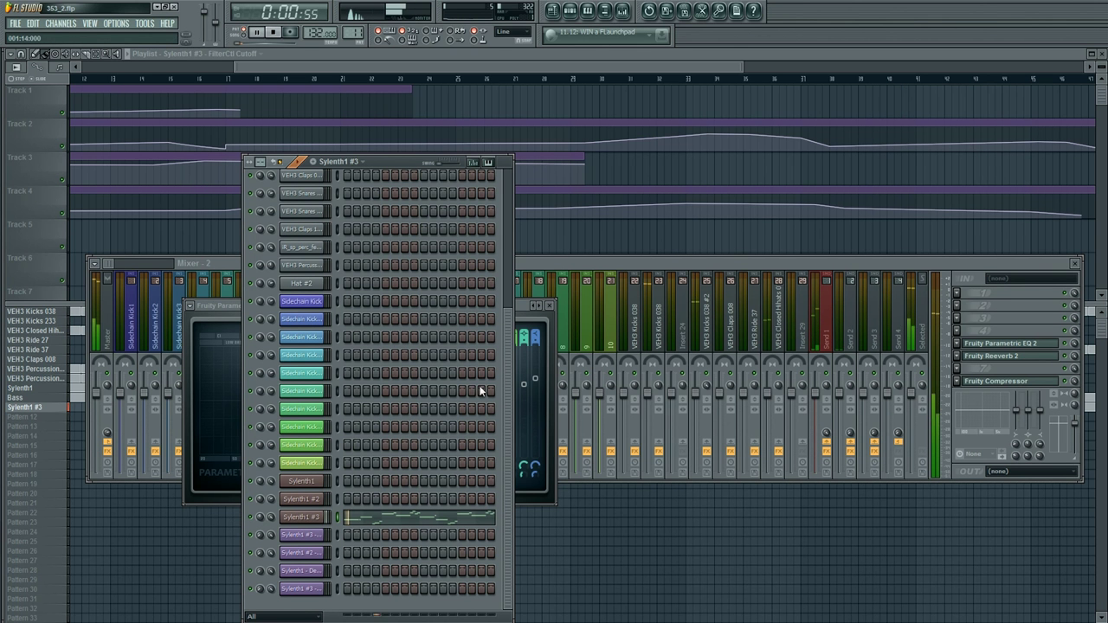
key(space)
Step: Open the Sylenth1 #3 synth and adjust its filter control cutoff while the pattern plays
click(309, 517)
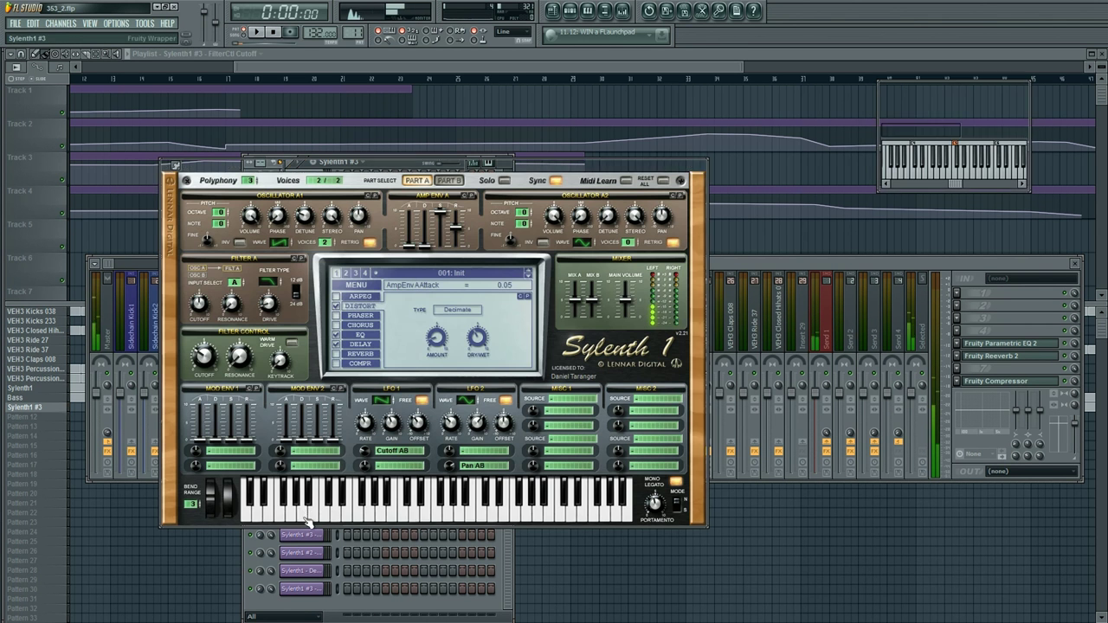
click(368, 603)
key(space)
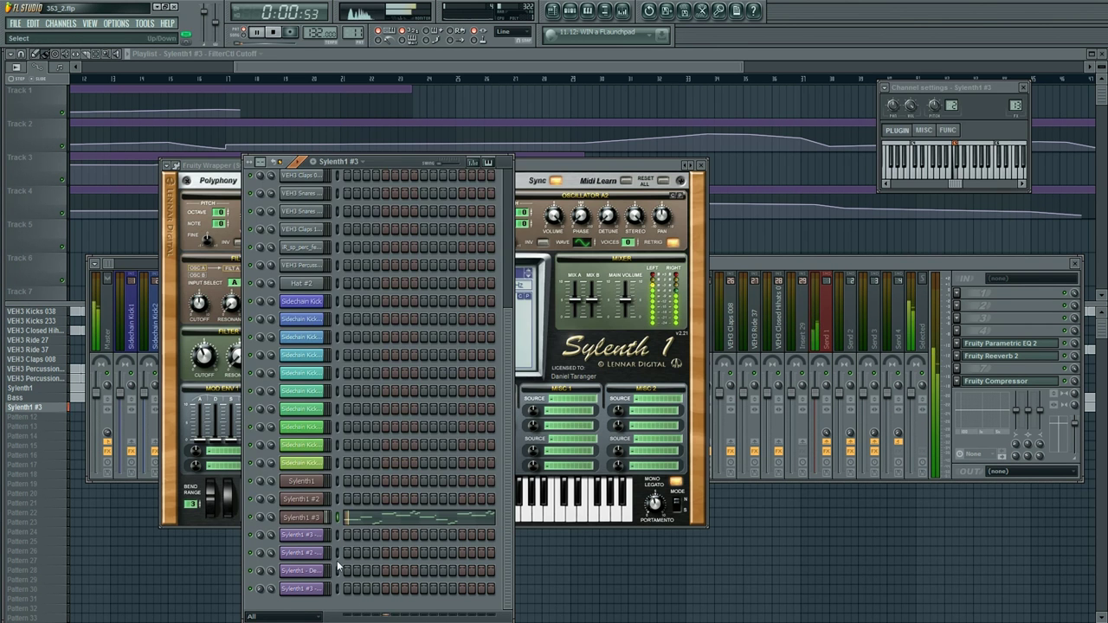
click(206, 367)
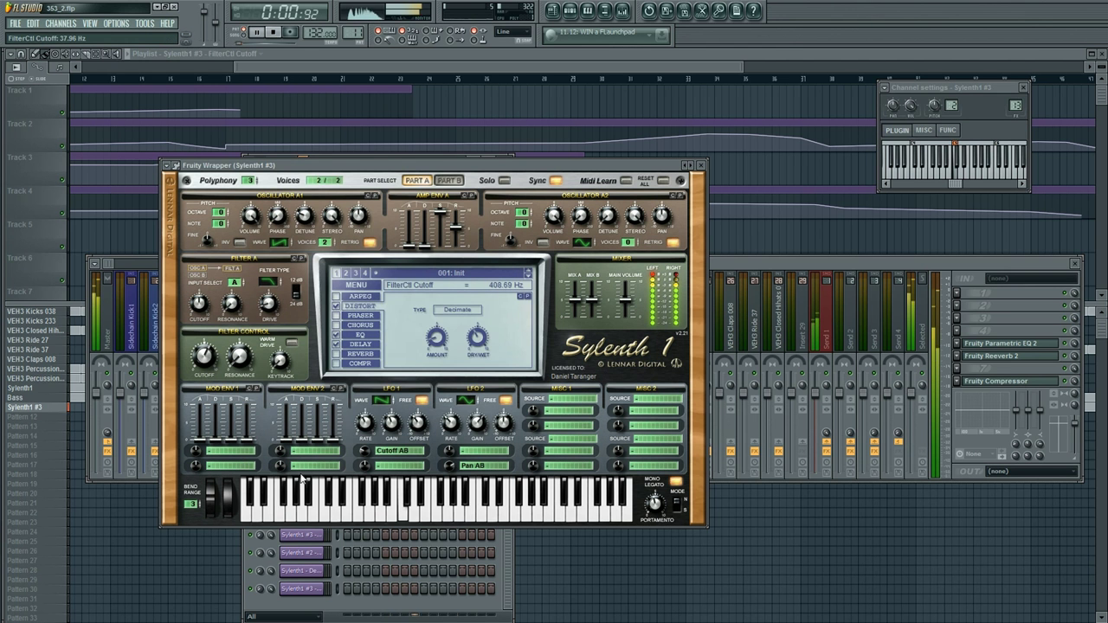
click(391, 608)
key(space)
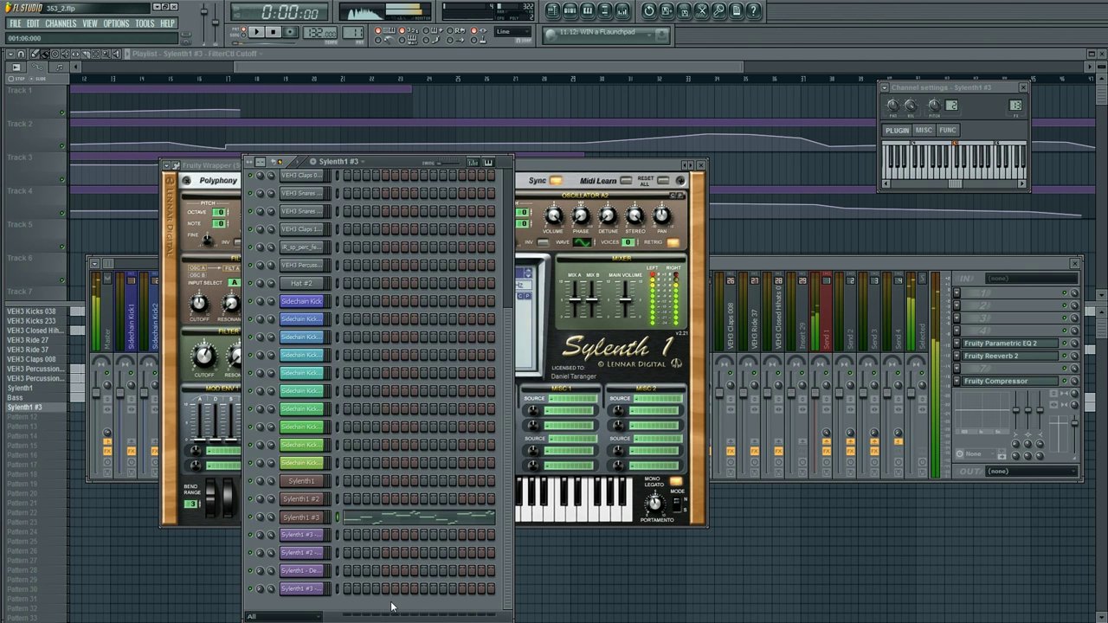
Step: Check the EQ page and Part B oscillators of Sylenth1 #3, then close the open windows to show the playlist
click(617, 372)
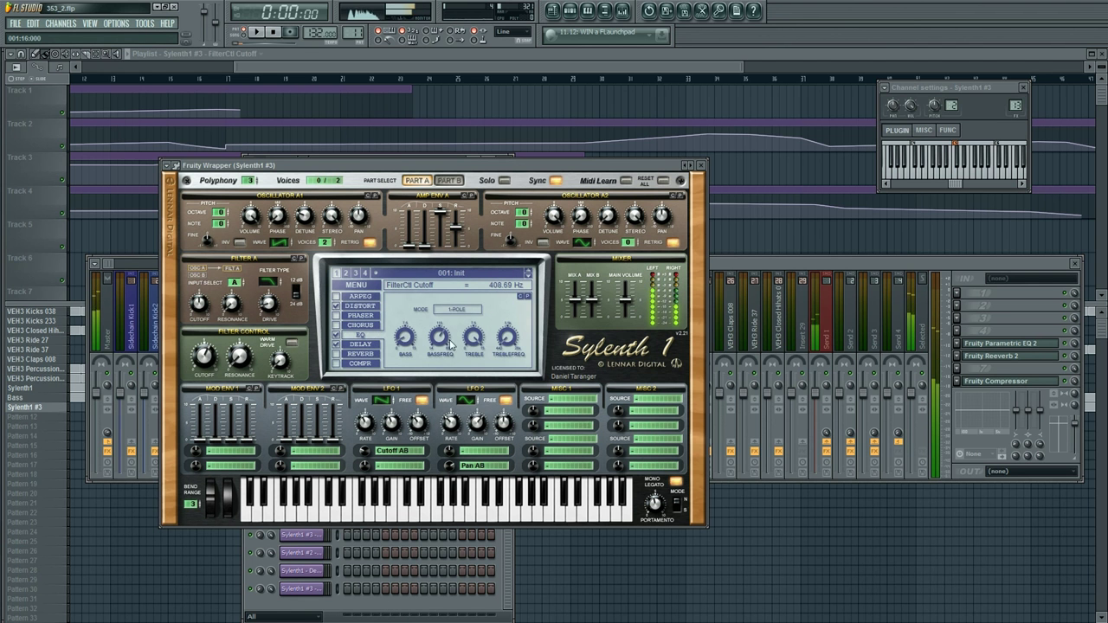
click(460, 202)
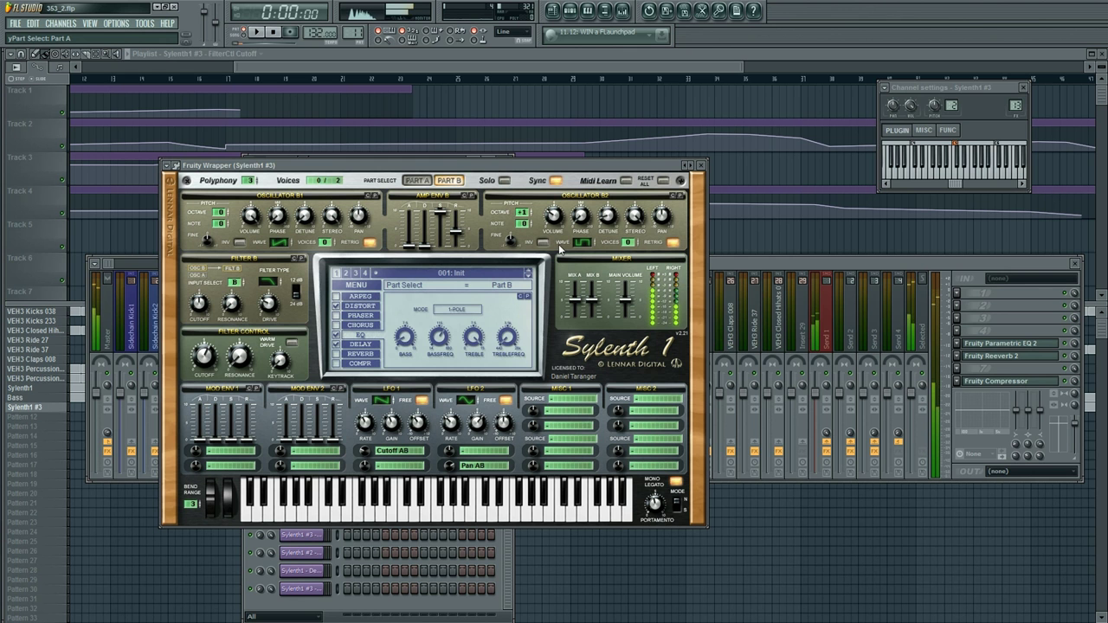
click(807, 258)
key(F12)
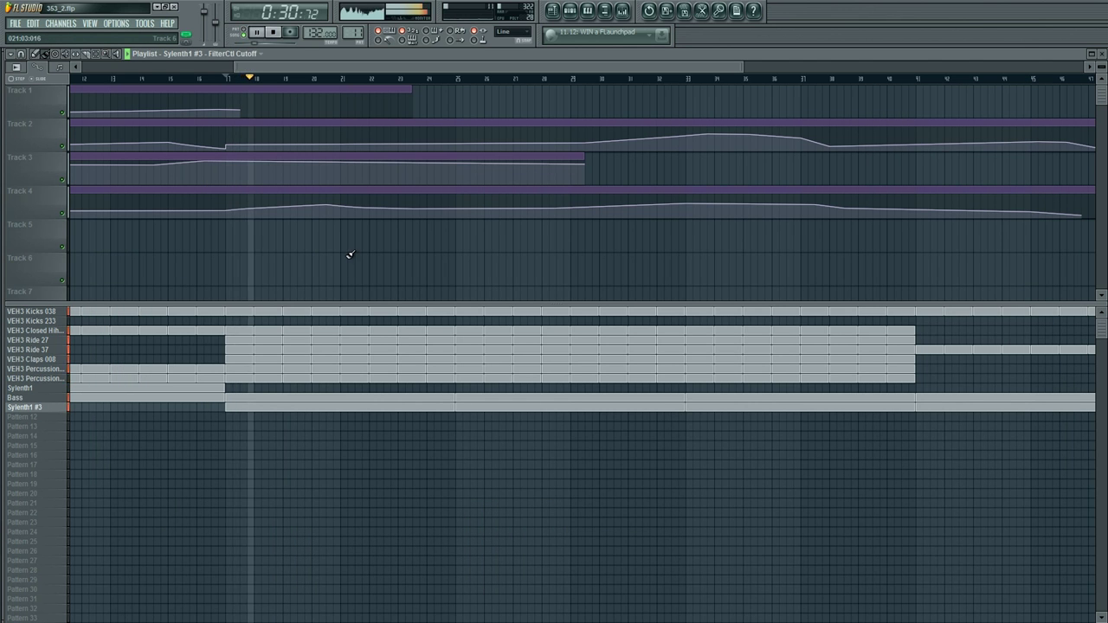
Step: Add and reposition points on the Sylenth1 #3 filter cutoff envelope in Track 4 between about bars 20 and 29
mouse_move(333, 210)
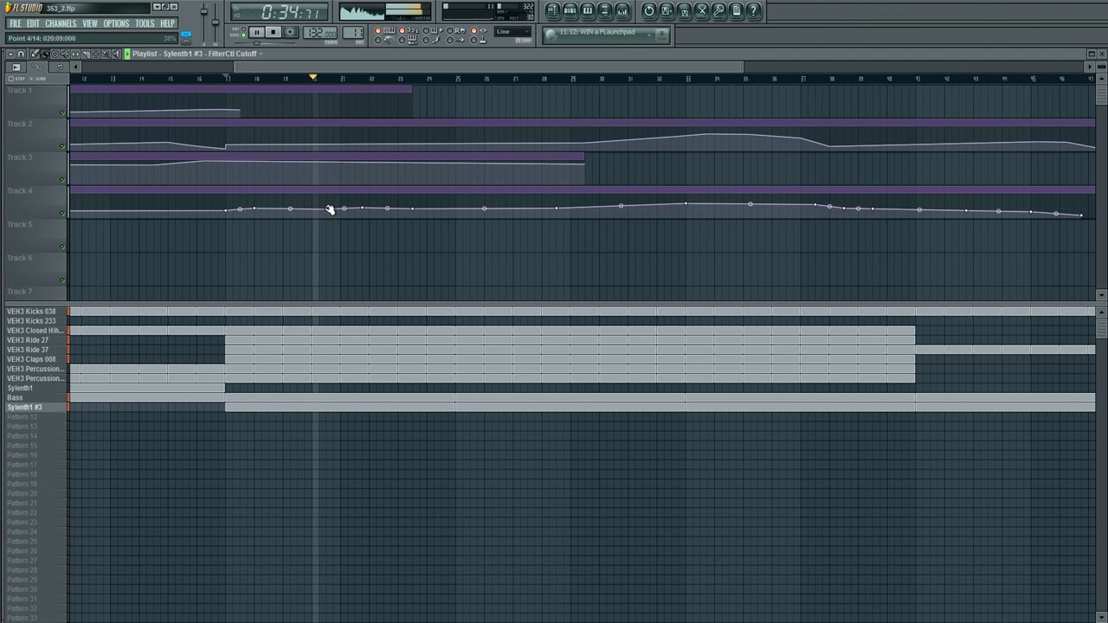
drag(327, 207, 380, 210)
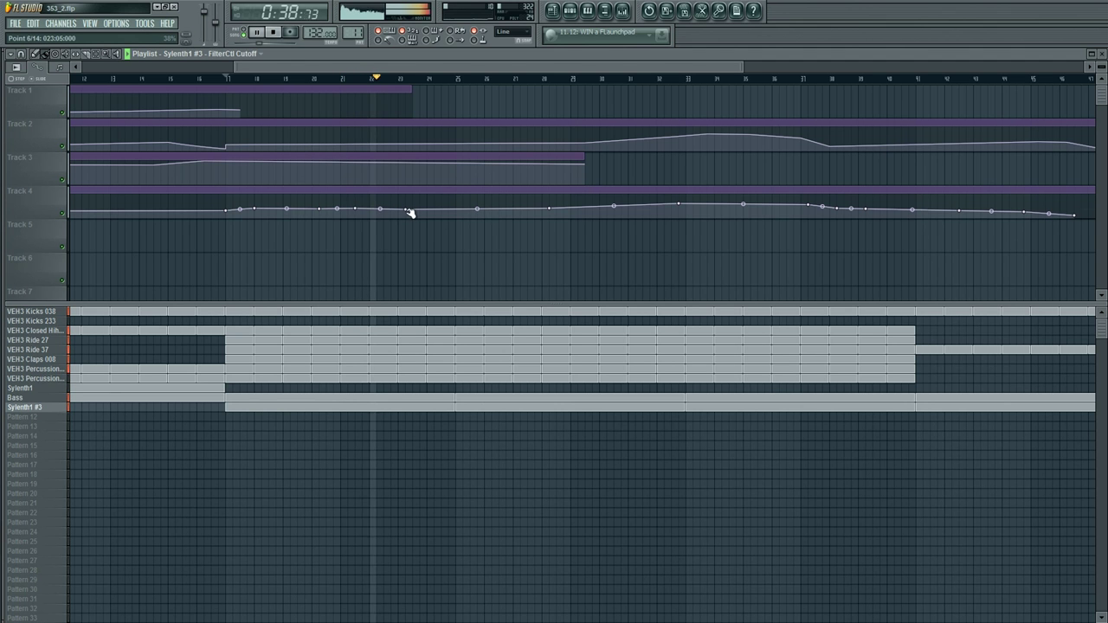
right_click(456, 208)
right_click(458, 209)
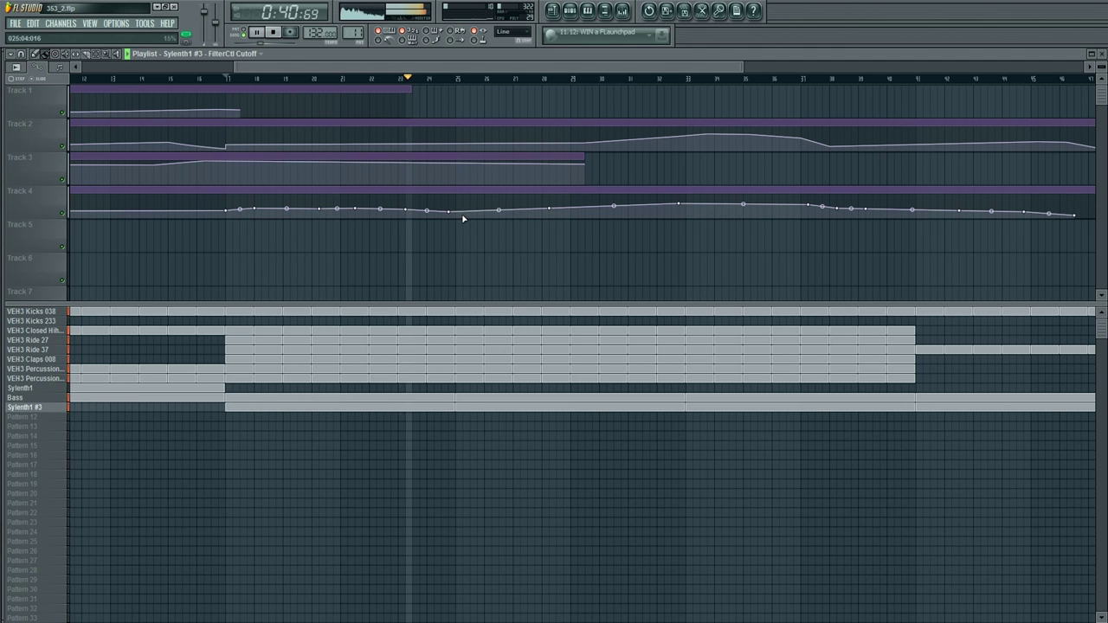
drag(450, 208, 468, 214)
right_click(539, 209)
drag(538, 209, 581, 210)
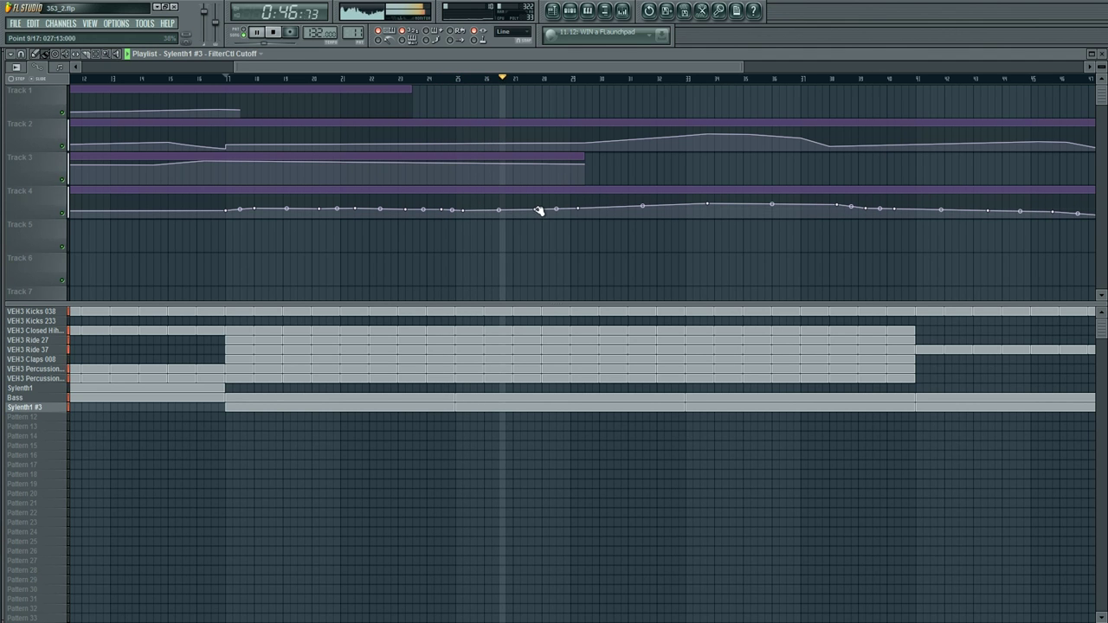
drag(583, 213, 574, 213)
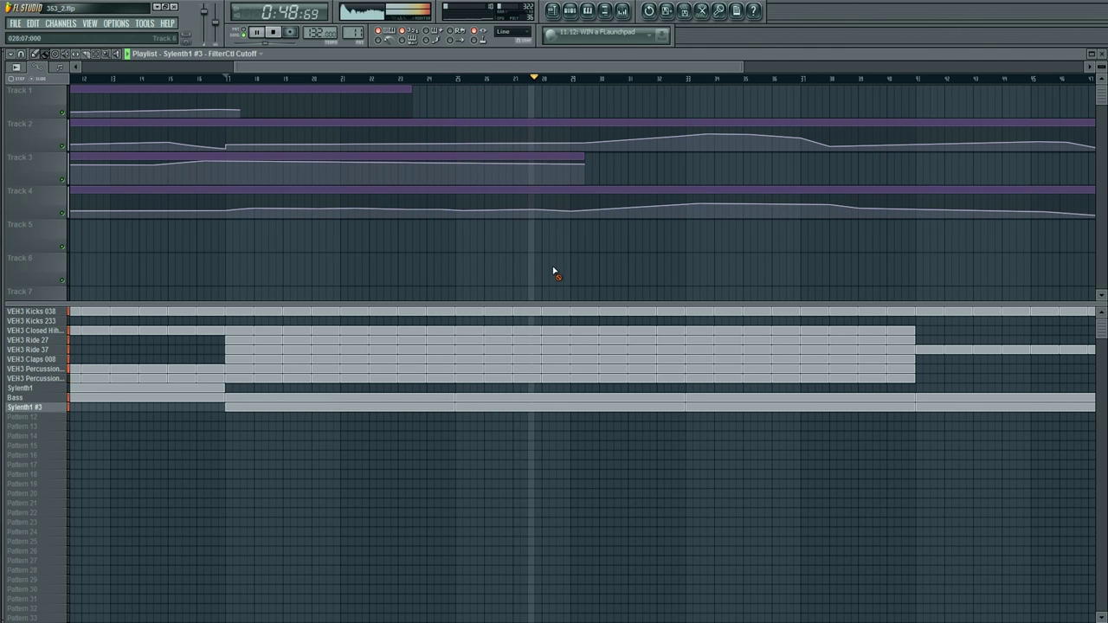
Step: Delete the Sylenth1 #3 pattern clip spanning bars 33 to 41 in the playlist
drag(378, 69, 441, 69)
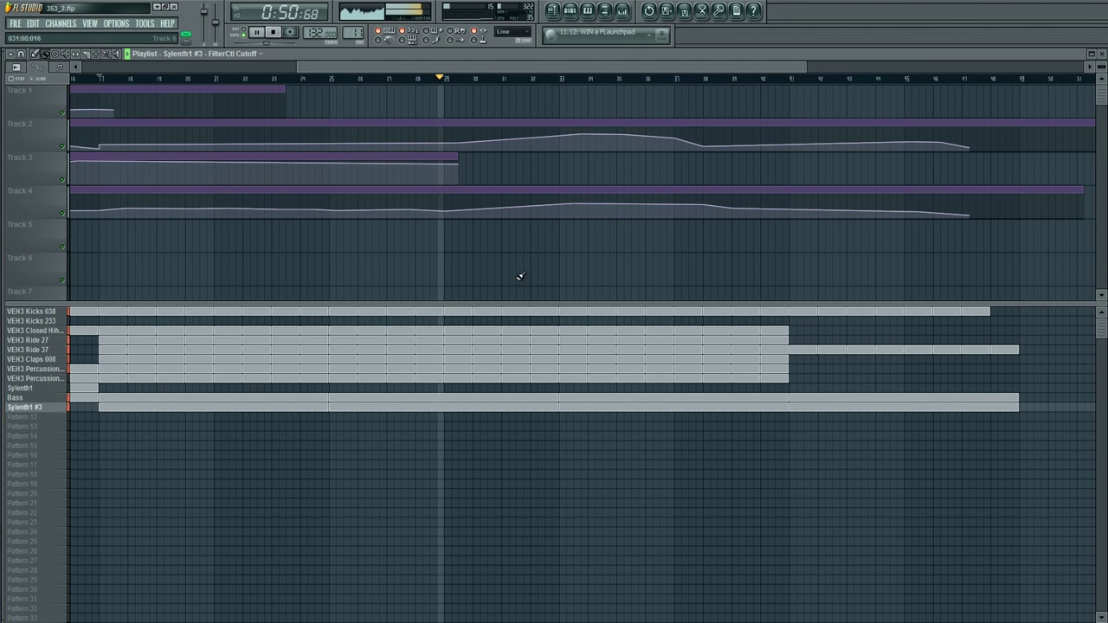
right_click(580, 407)
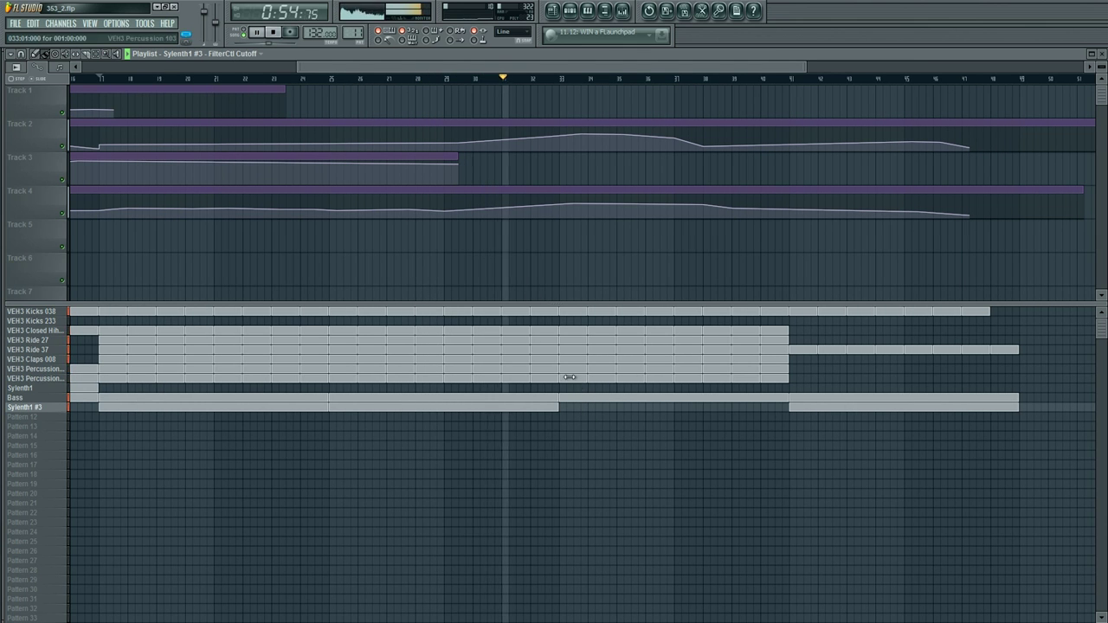
Step: Delete the VEH3 Ride 27 and VEH3 Ride 37 clips between bars 33 and 41 in the playlist
drag(570, 340, 718, 350)
right_click(561, 350)
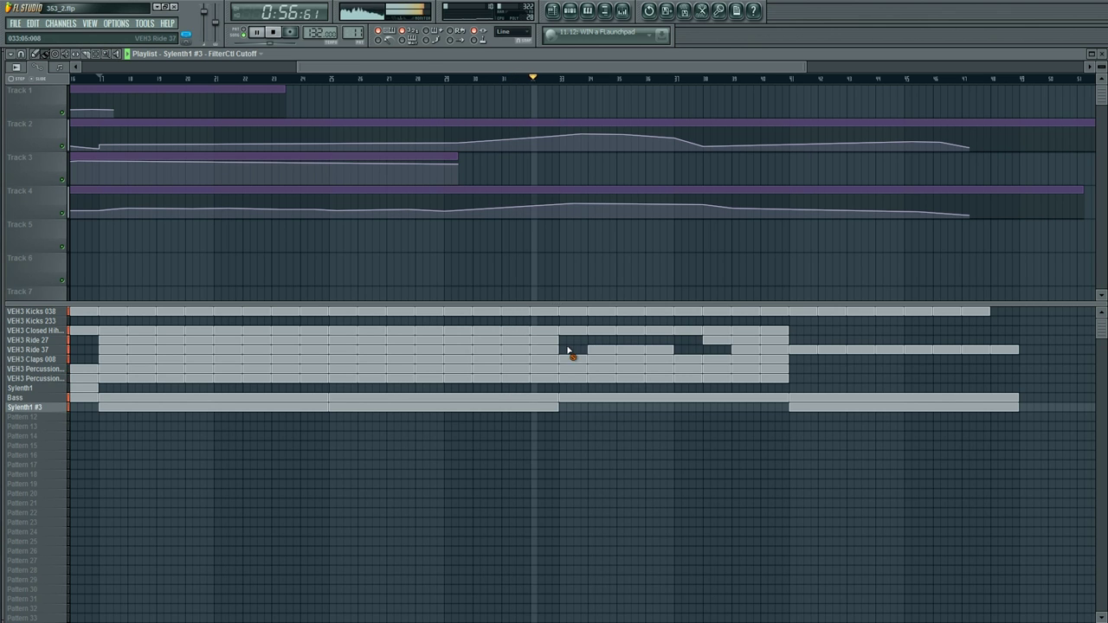
right_click(623, 349)
right_click(759, 349)
right_click(701, 339)
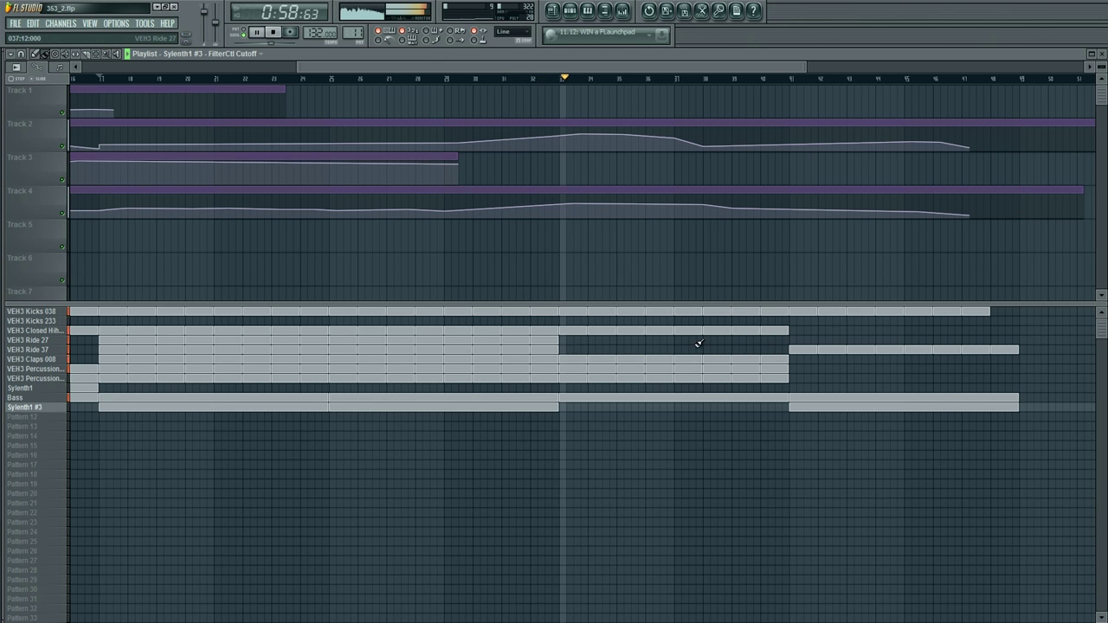
Step: Reshape the Track 2 automation envelope so it peaks just before bar 33 and falls off shortly after that bar
drag(582, 134, 624, 143)
key(space)
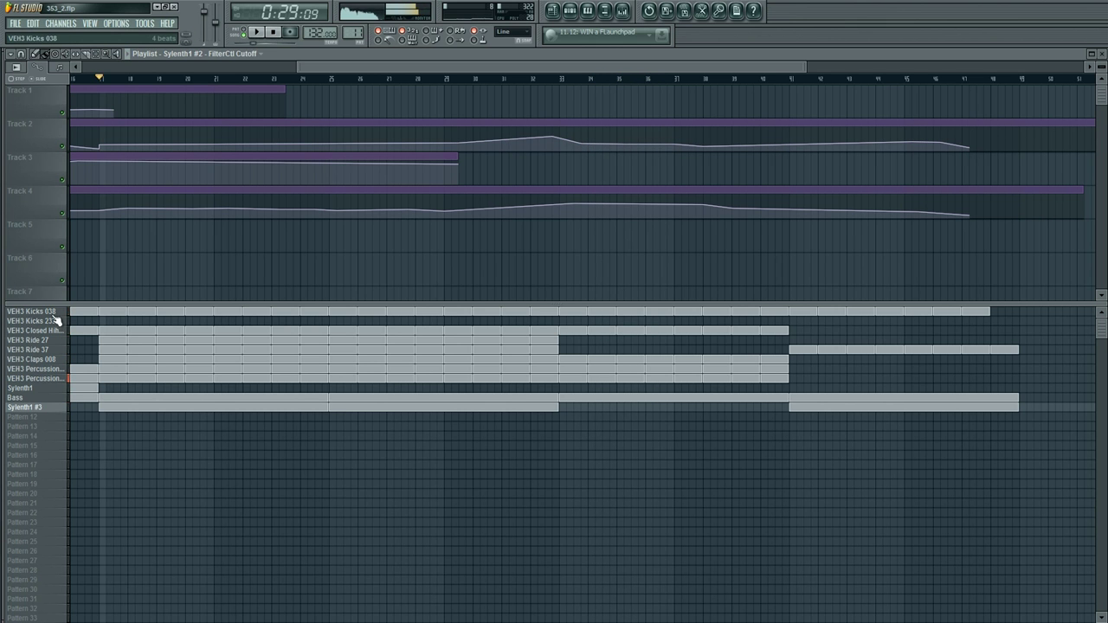
Step: Show the VEH3 Kicks 038 pattern in the step sequencer in pattern mode and clone its kick channel
click(54, 313)
click(238, 37)
key(space)
key(F6)
scroll(312, 254, up, 4)
right_click(311, 256)
click(369, 354)
right_click(323, 225)
click(358, 266)
Step: Browse the VEH3 Kicks folder for a replacement sample, auditioning the kicks one by one down to VEH3 Kicks 175
click(443, 362)
click(400, 428)
key(Down)
key(Down)
key(Down)
key(Down)
key(Down)
key(Down)
key(Down)
key(Down)
key(Down)
key(Down)
key(Down)
key(Down)
key(Down)
key(Down)
key(Down)
key(Down)
key(Down)
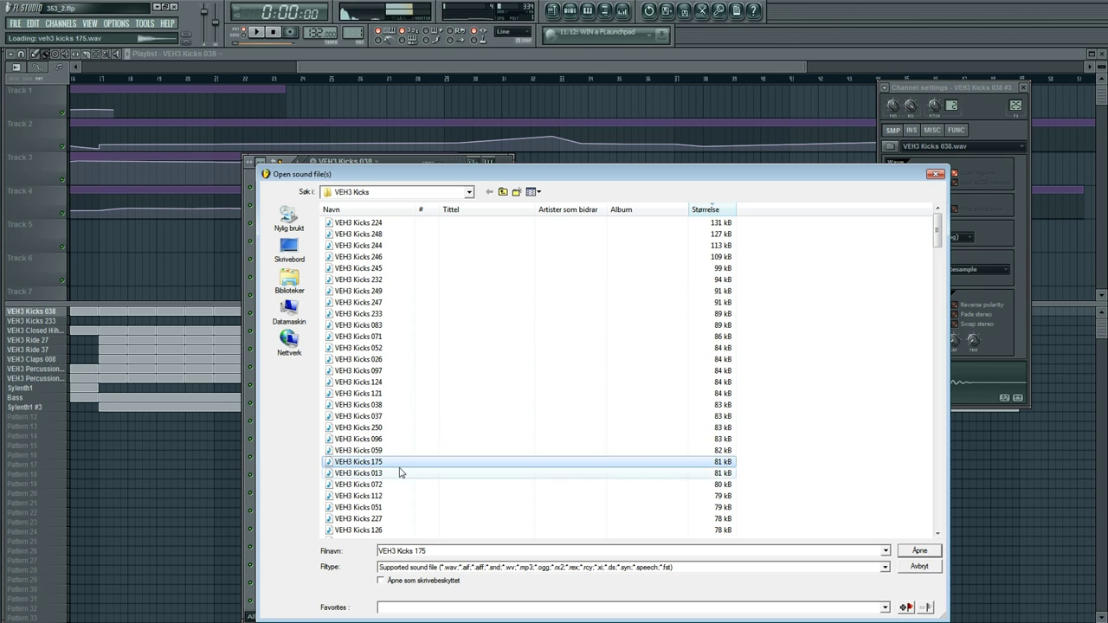
Step: Audition the largest kick samples at the start of the list and load VEH3 Kicks 224 into the cloned channel
scroll(394, 450, up, 3)
click(424, 325)
click(436, 269)
click(436, 280)
click(405, 245)
click(383, 234)
click(381, 224)
click(379, 233)
click(381, 222)
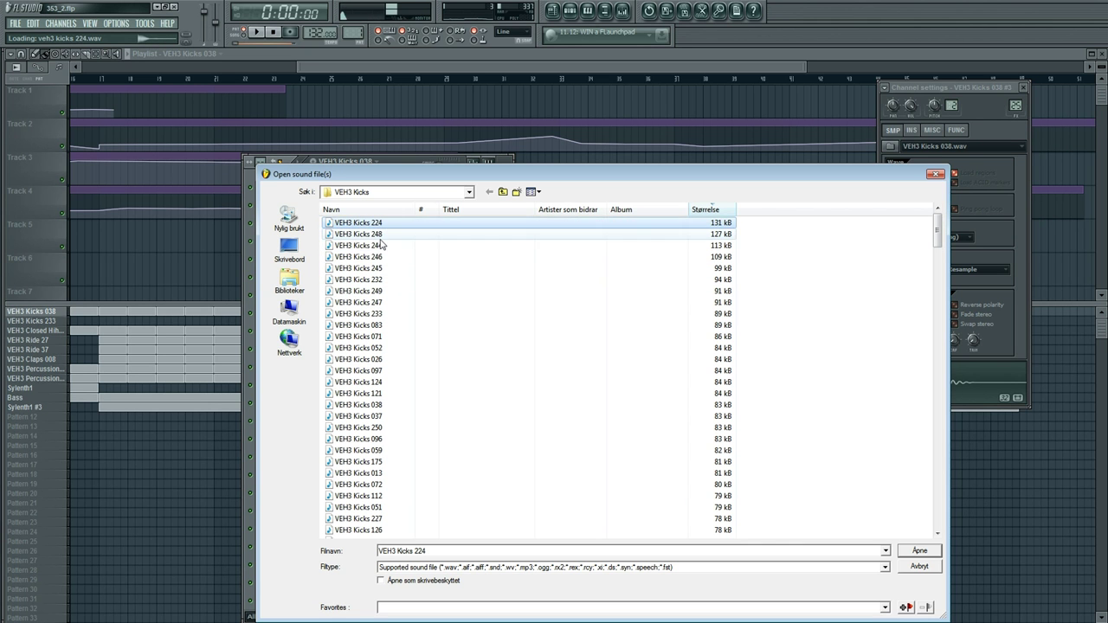
click(919, 550)
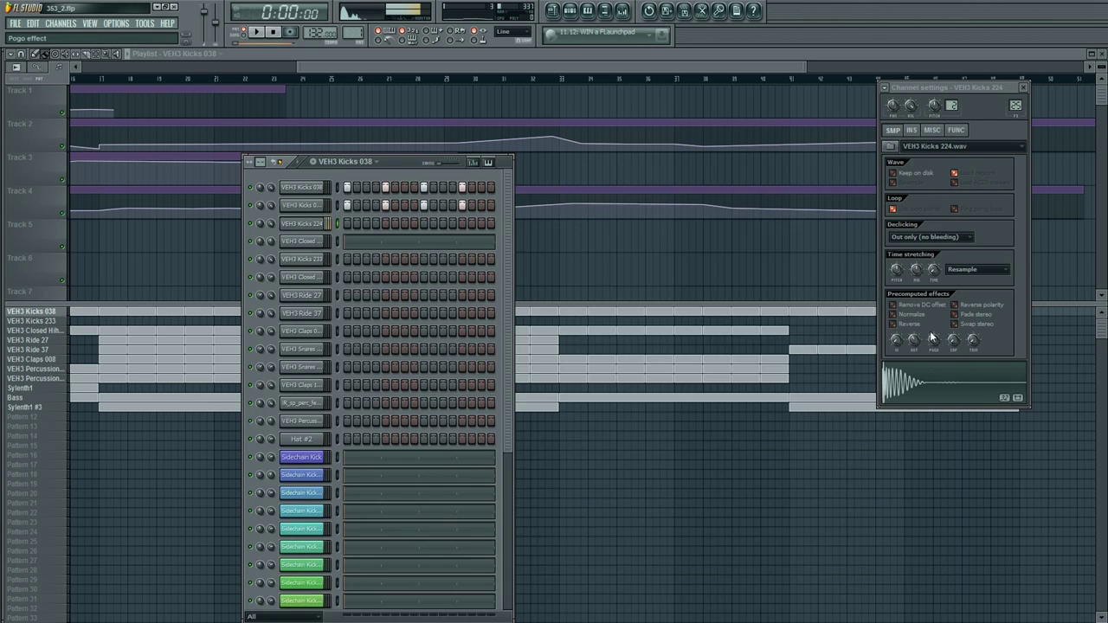
Step: Try Reverse on the VEH3 Kicks 224 sample, switch it off, and adjust the sample's precomputed effects while previewing it
click(892, 324)
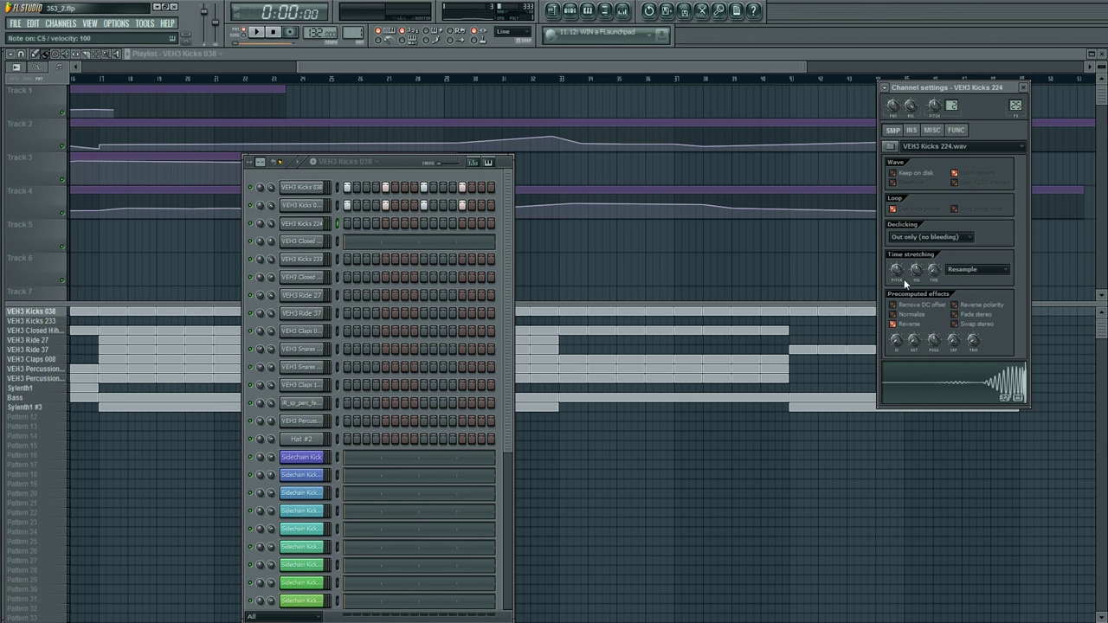
click(897, 325)
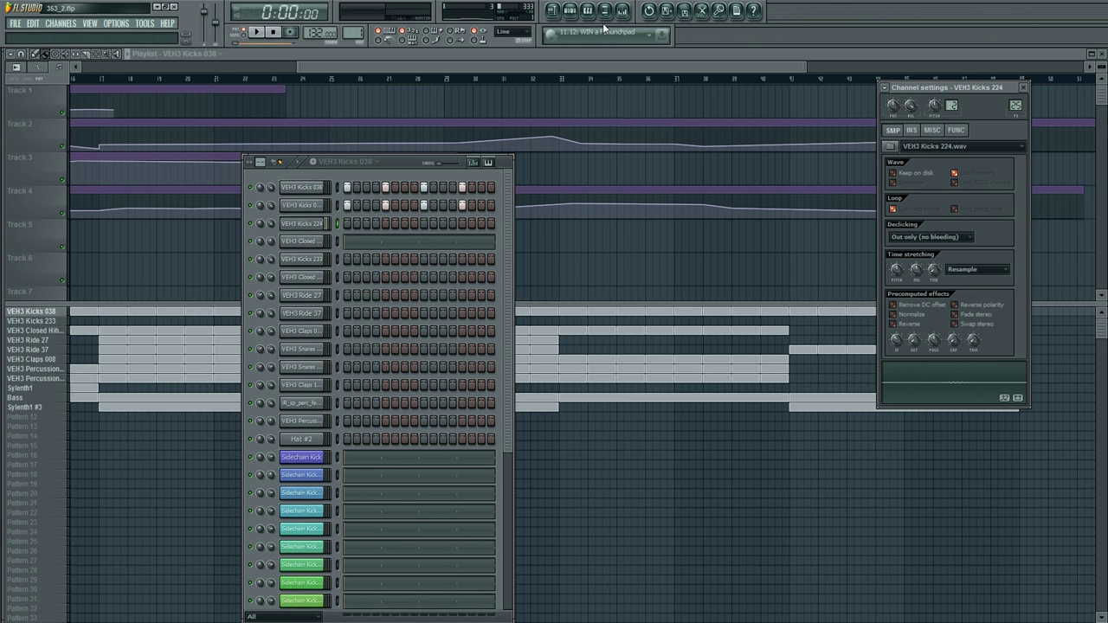
click(621, 11)
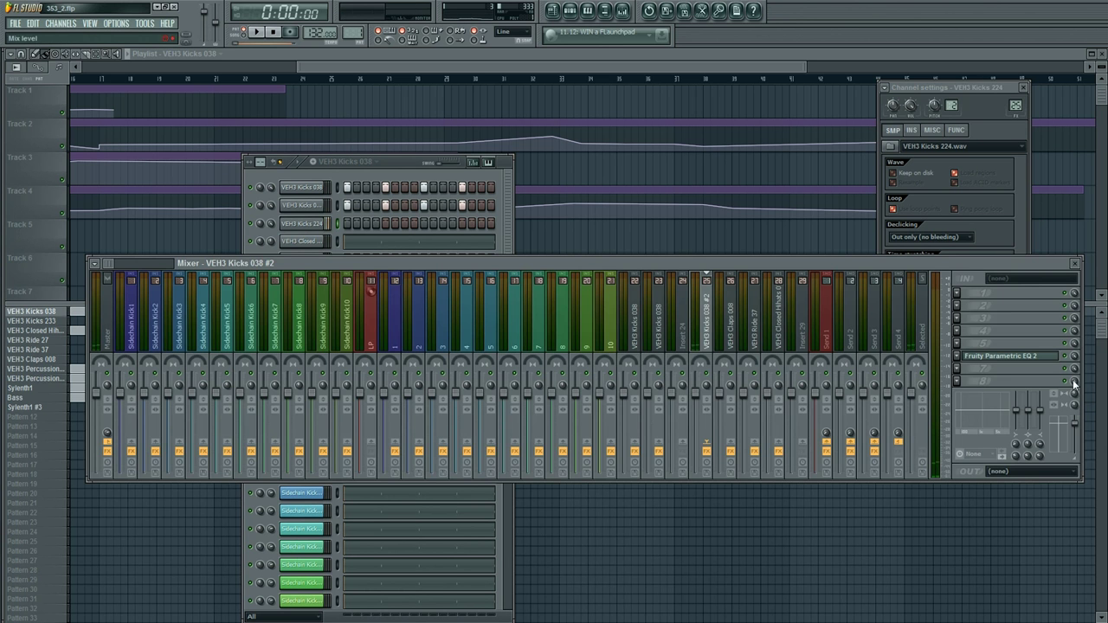
click(994, 247)
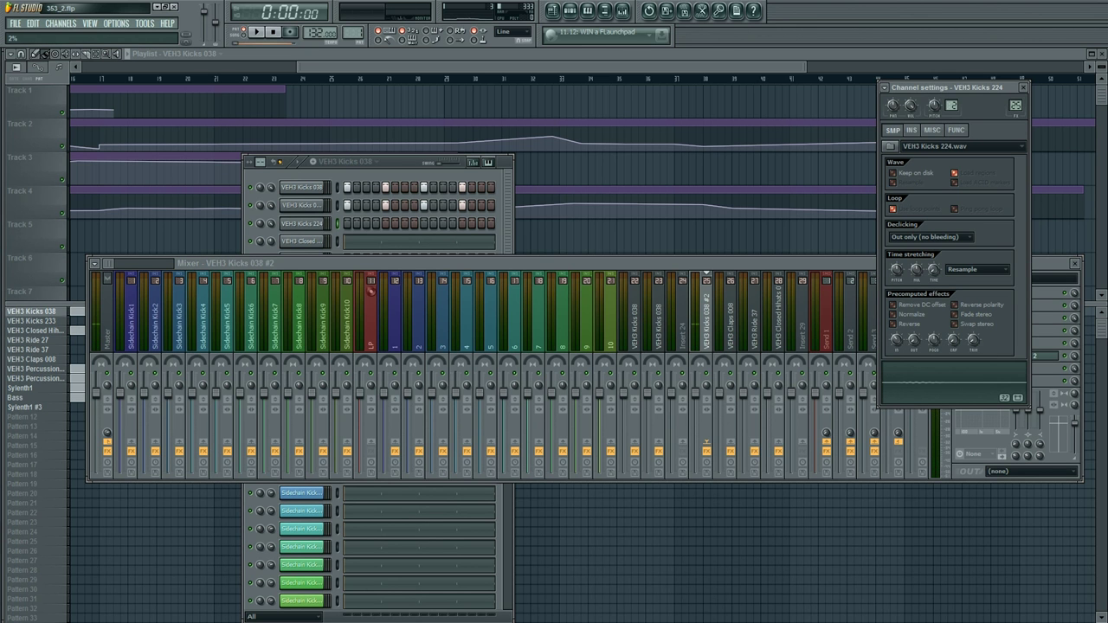
click(323, 224)
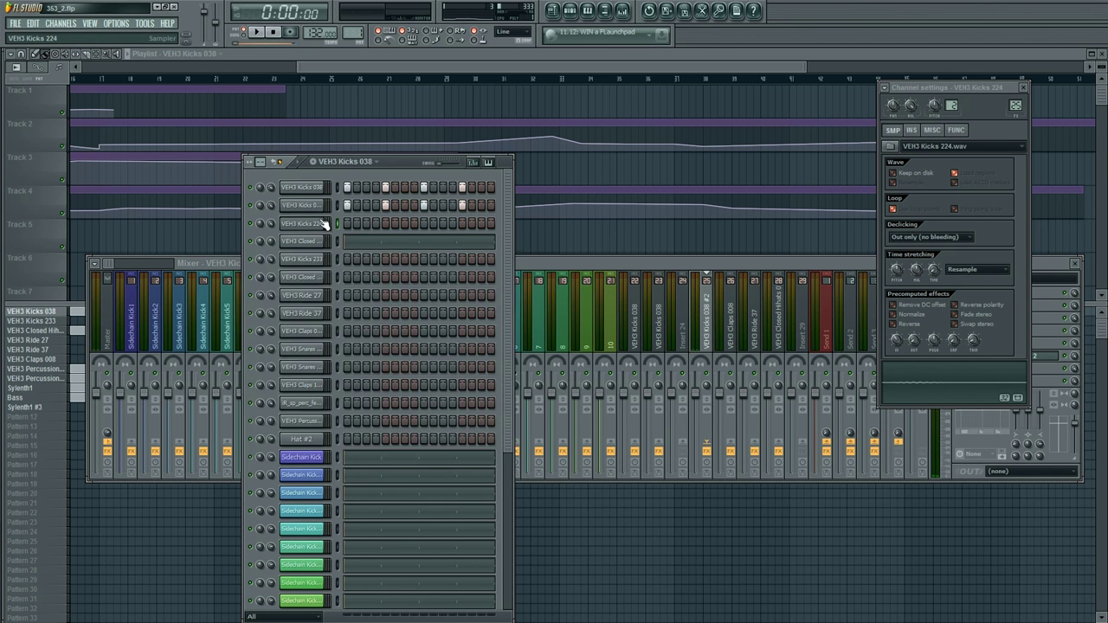
Step: Shift band 1 lower in frequency and raise band 2 slightly in the VEH3 Kicks 038 #2 track's Fruity Parametric EQ 2
click(1047, 355)
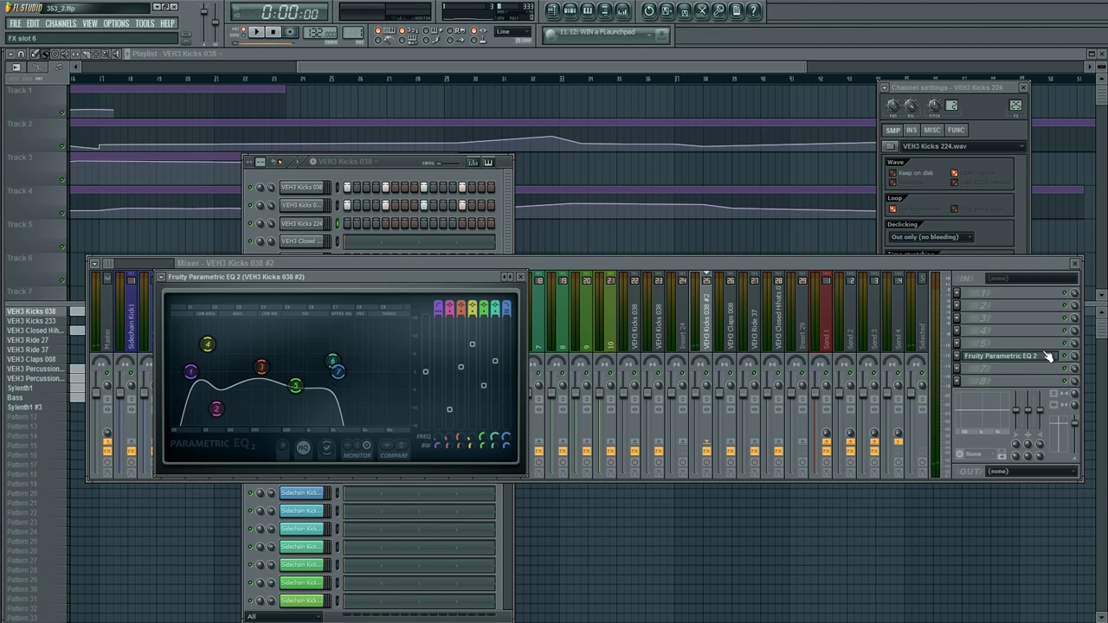
drag(191, 372, 173, 374)
mouse_move(217, 409)
mouse_down()
mouse_move(219, 389)
mouse_move(220, 399)
mouse_up()
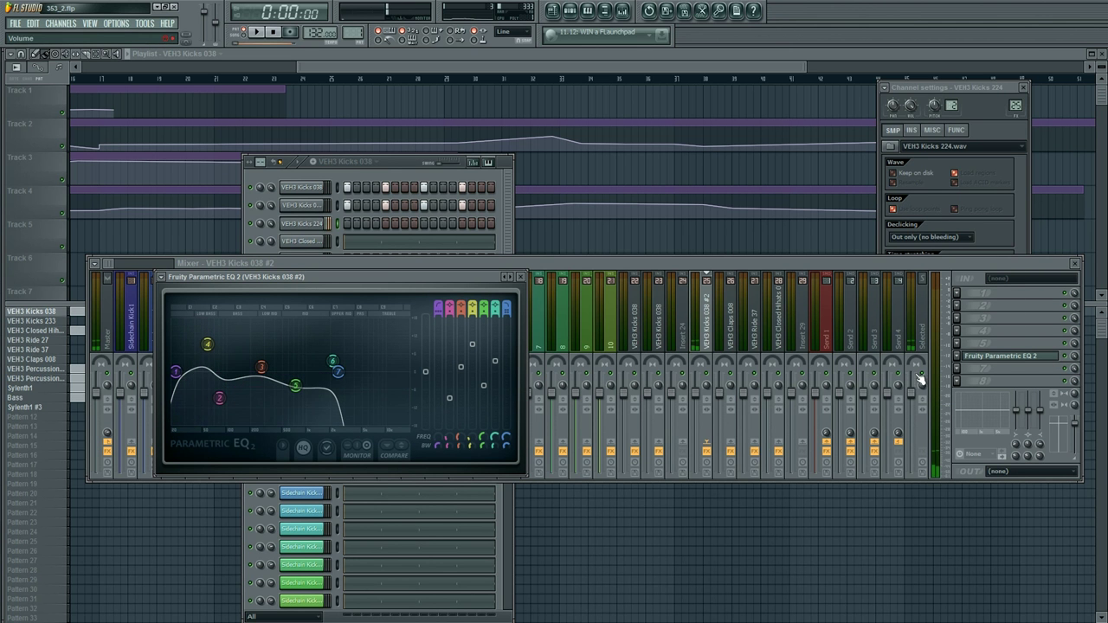
Step: Preview the VEH3 Kicks 224 channel and route it to the empty mixer track Insert 29
click(293, 225)
click(293, 225)
click(913, 129)
click(892, 130)
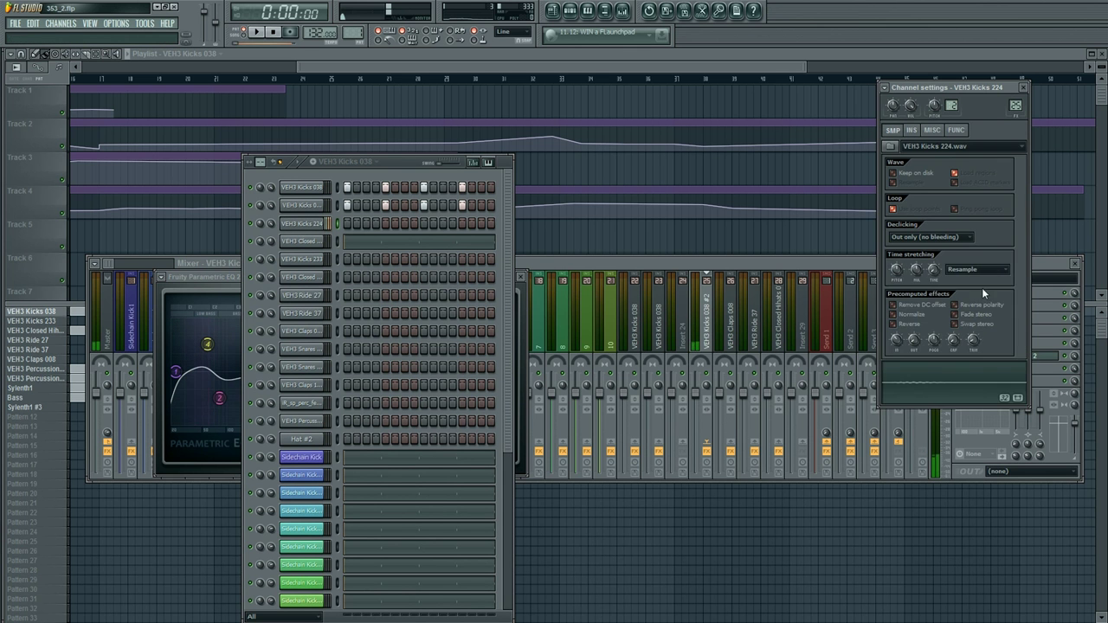
click(833, 264)
click(845, 334)
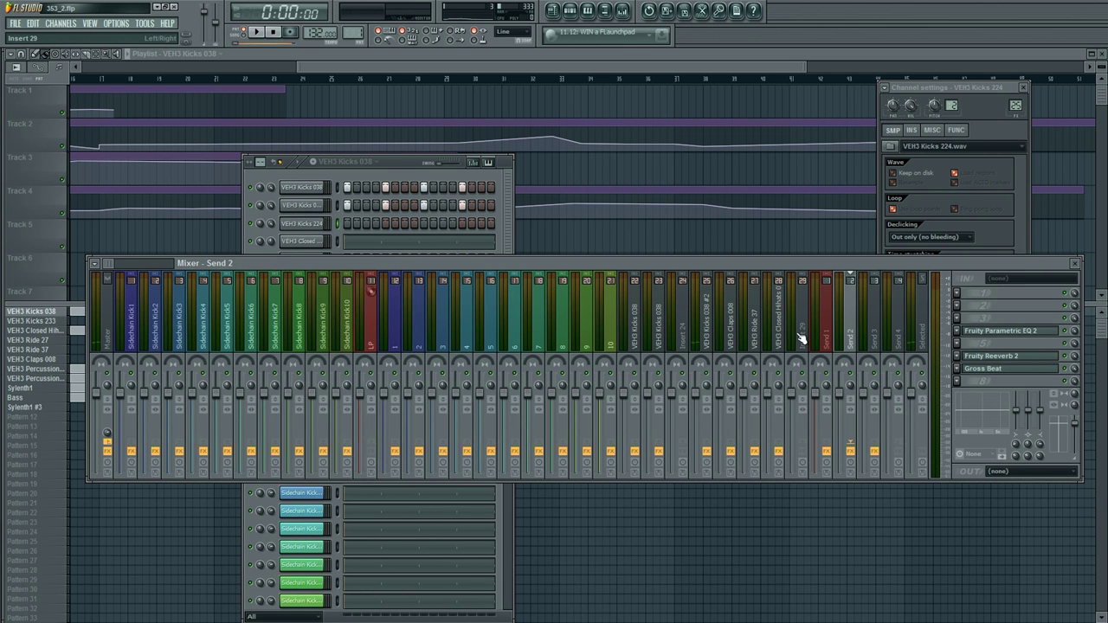
right_click(800, 339)
Step: Load Fruity Parametric EQ 2 into effect slot 5 of the VEH3 Kicks 224 mixer track
mouse_move(865, 317)
click(961, 318)
click(961, 344)
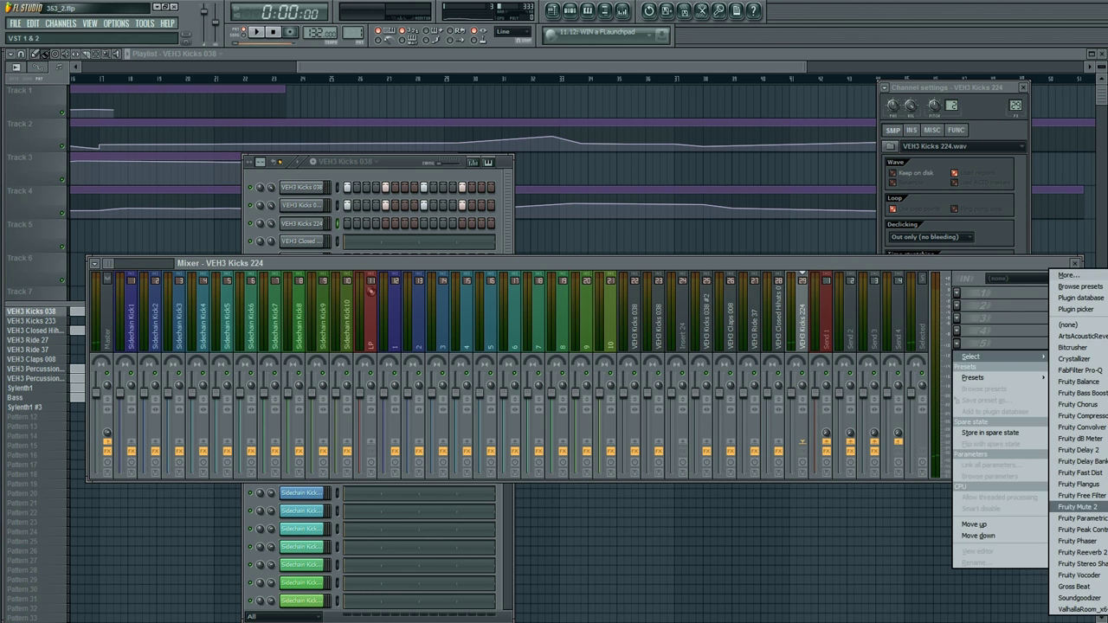
click(1081, 518)
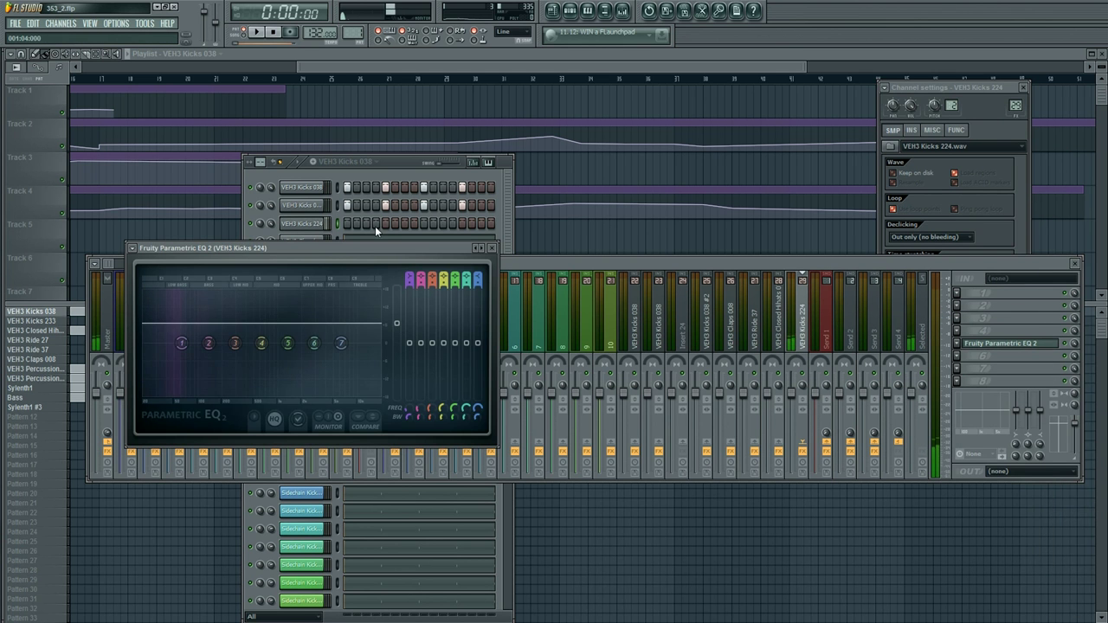
Step: Play the kick pattern and fill every fourth step of the VEH3 Kicks 224 channel
click(341, 230)
key(space)
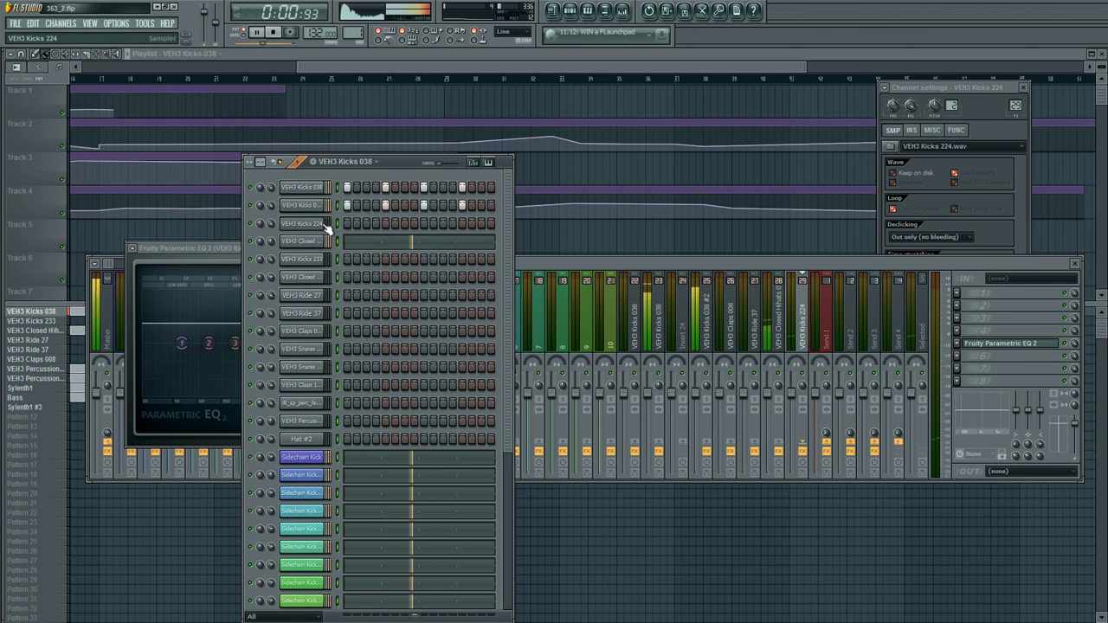
right_click(342, 227)
click(371, 316)
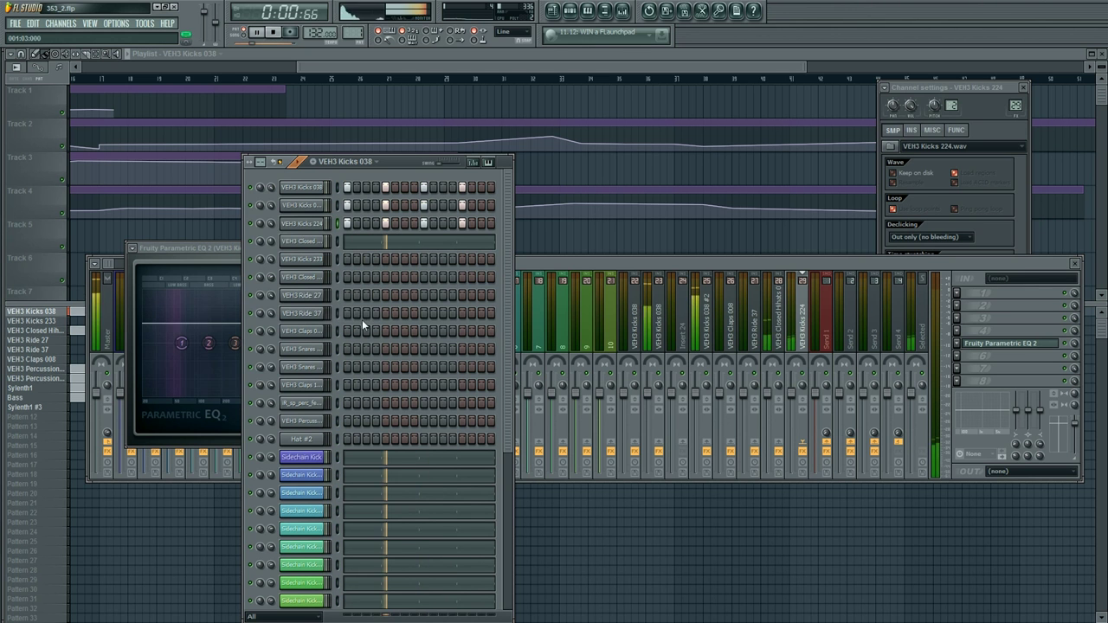
Step: Raise the VEH3 Kicks 224 equalizer's main level to maximum, fine-tune the sample's channel settings, then stop playback and preview the kick
click(294, 224)
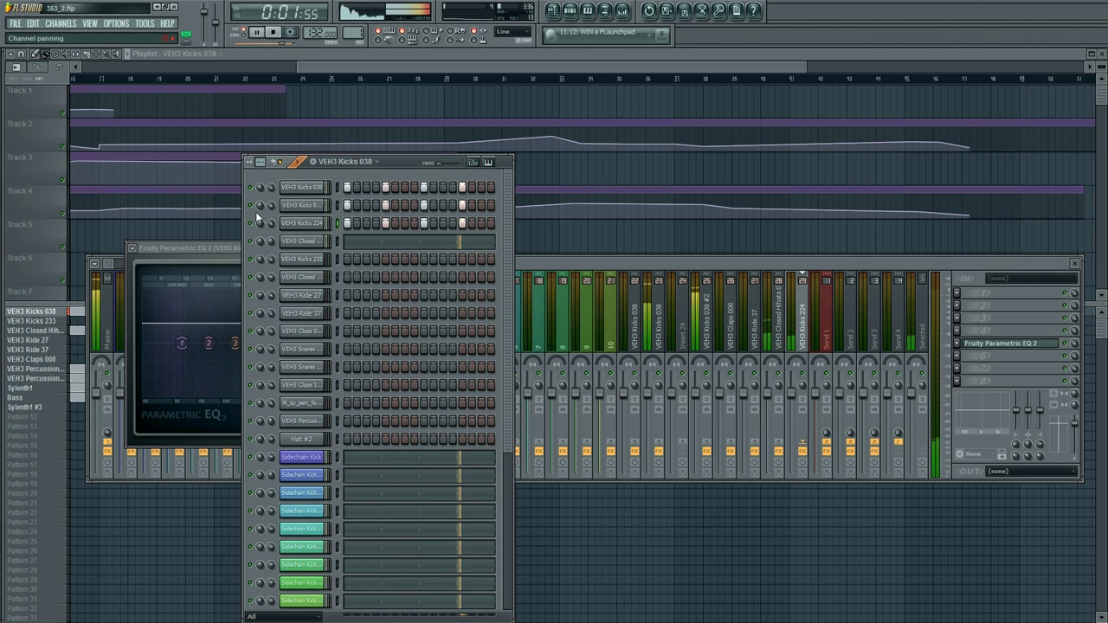
click(296, 224)
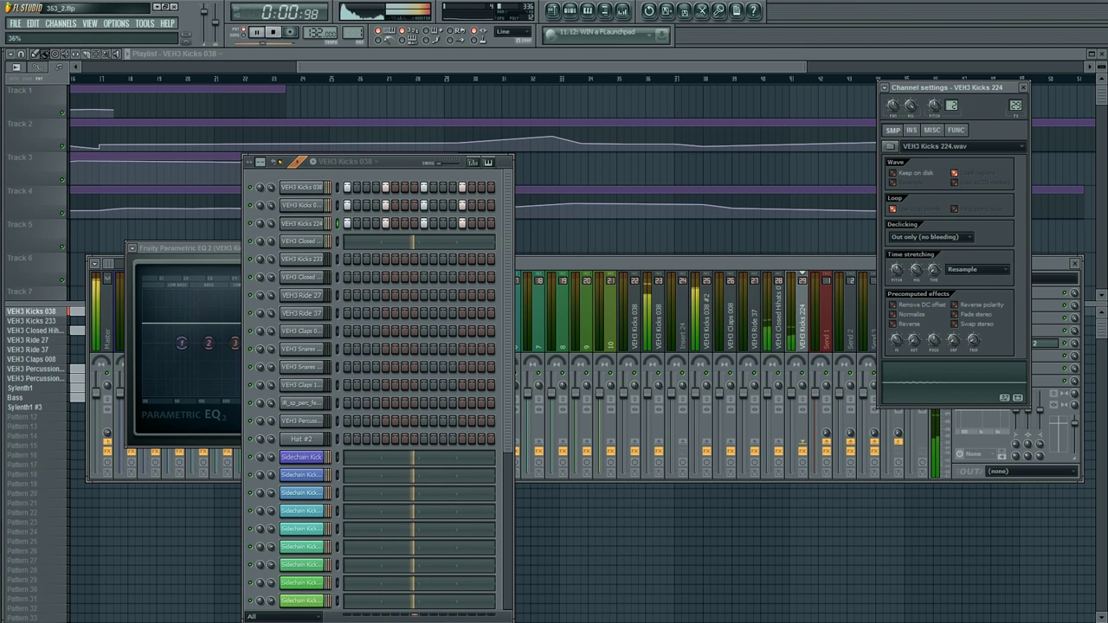
click(217, 247)
drag(401, 332, 400, 289)
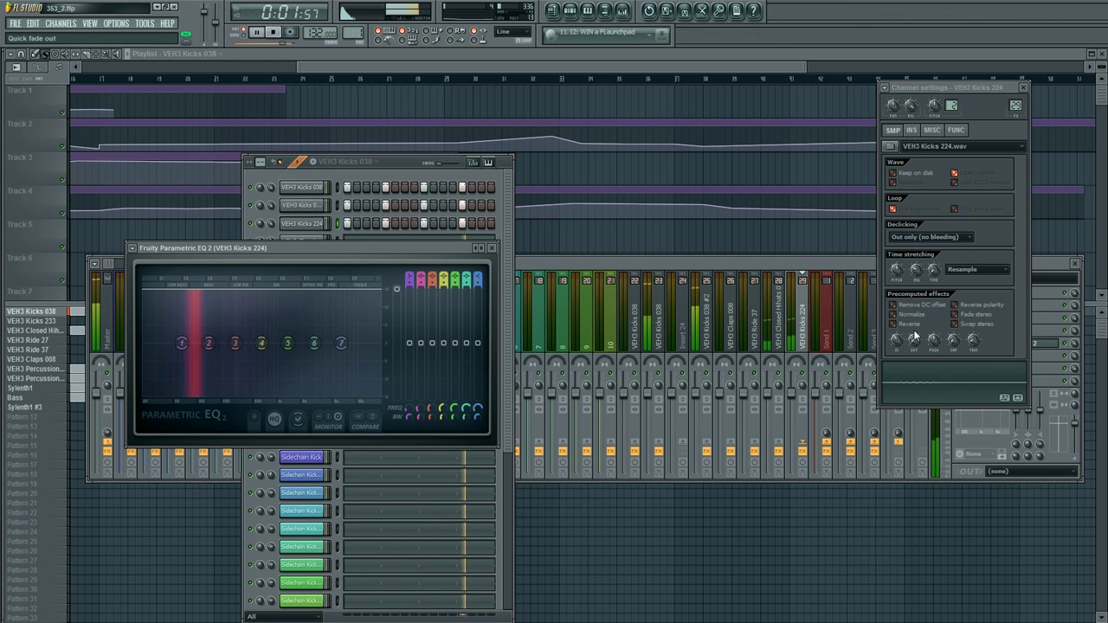
click(919, 299)
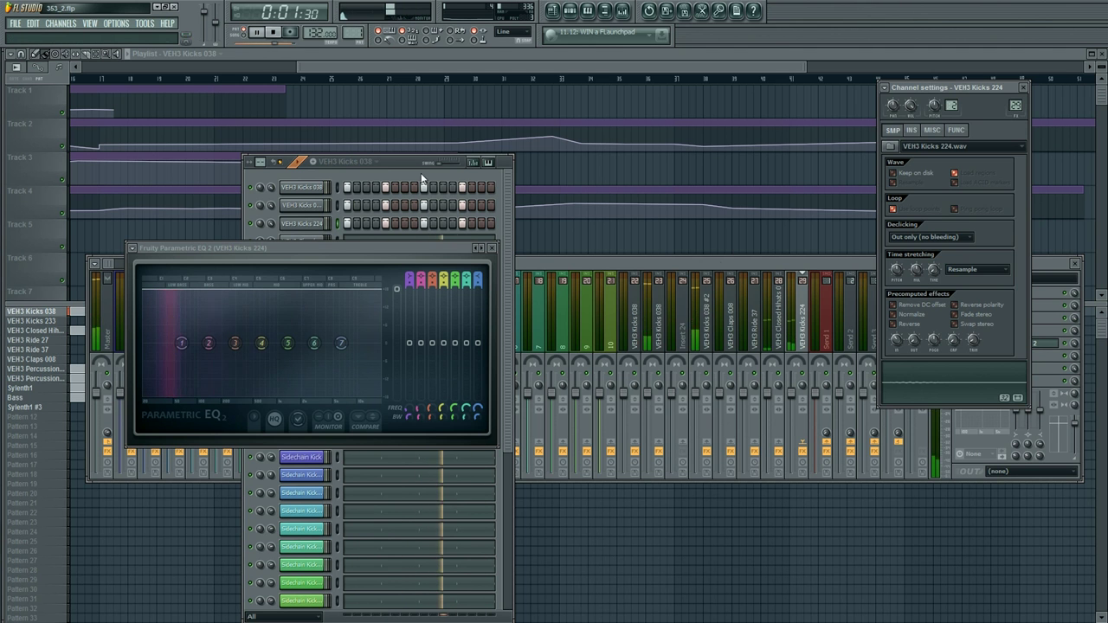
click(299, 225)
key(space)
key(q)
Step: Add Fruity Compressor in slot 8 of the VEH3 Kicks 224 track with -20.2 dB threshold, 2.9:1 ratio, 0.7 gain, 24.4 ms attack, 247 ms release
click(958, 382)
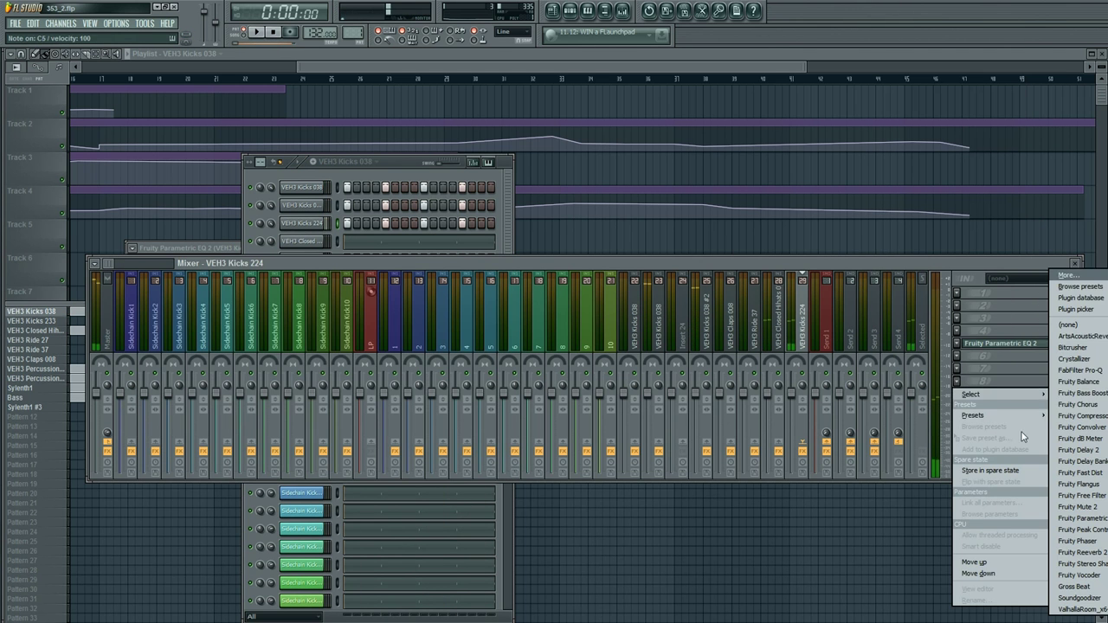
click(1082, 416)
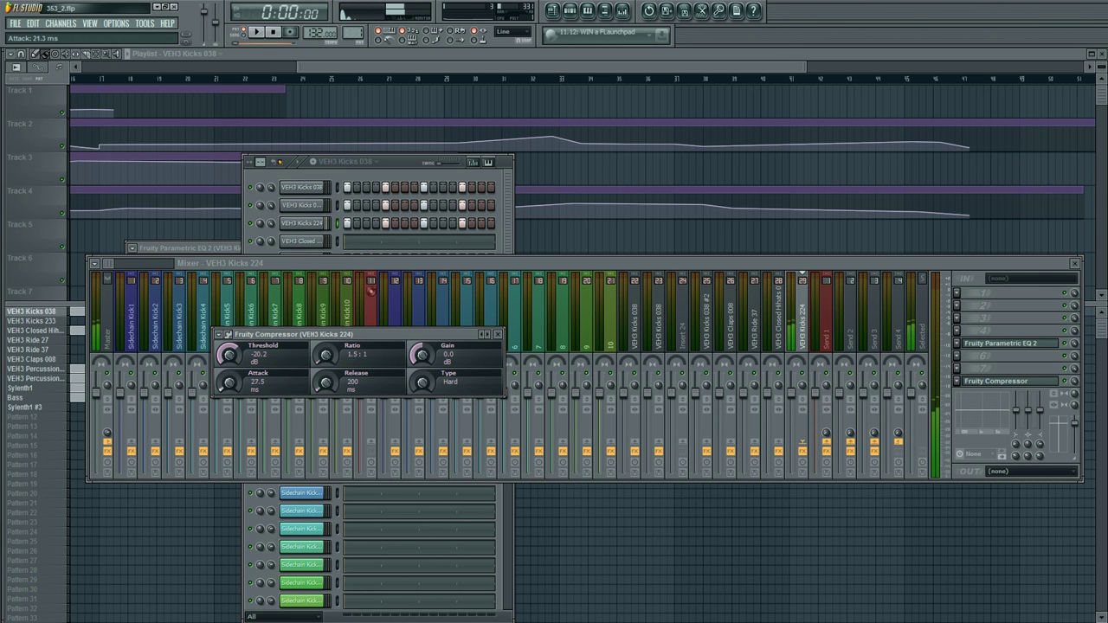
drag(410, 359, 410, 342)
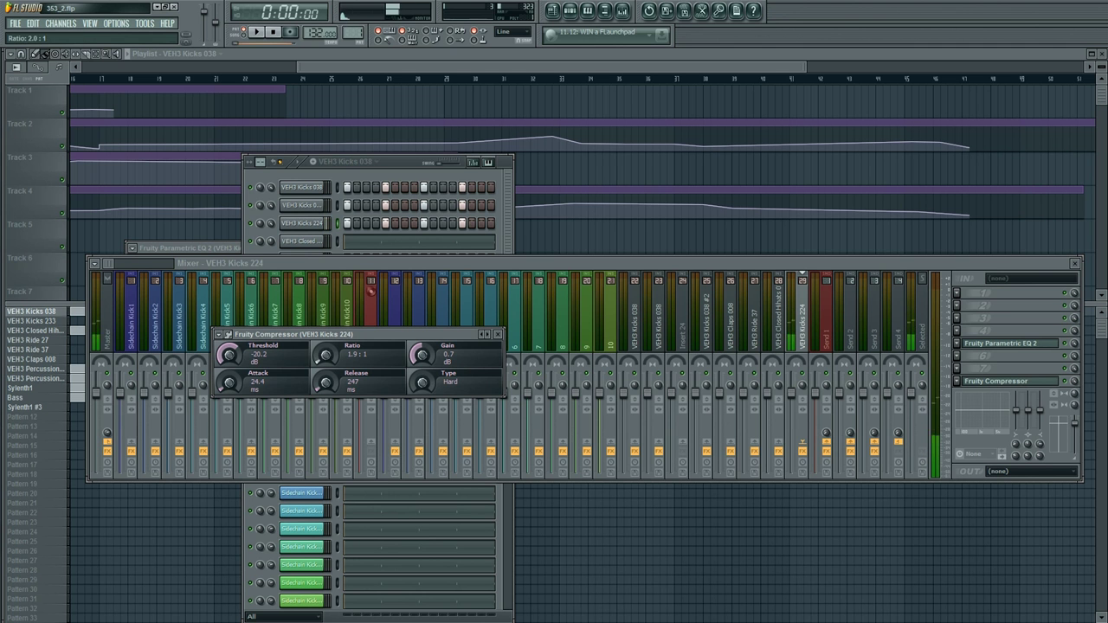
Step: Play the kick pattern and adjust the Pogo effect in the VEH3 Kicks 038 channel settings
key(space)
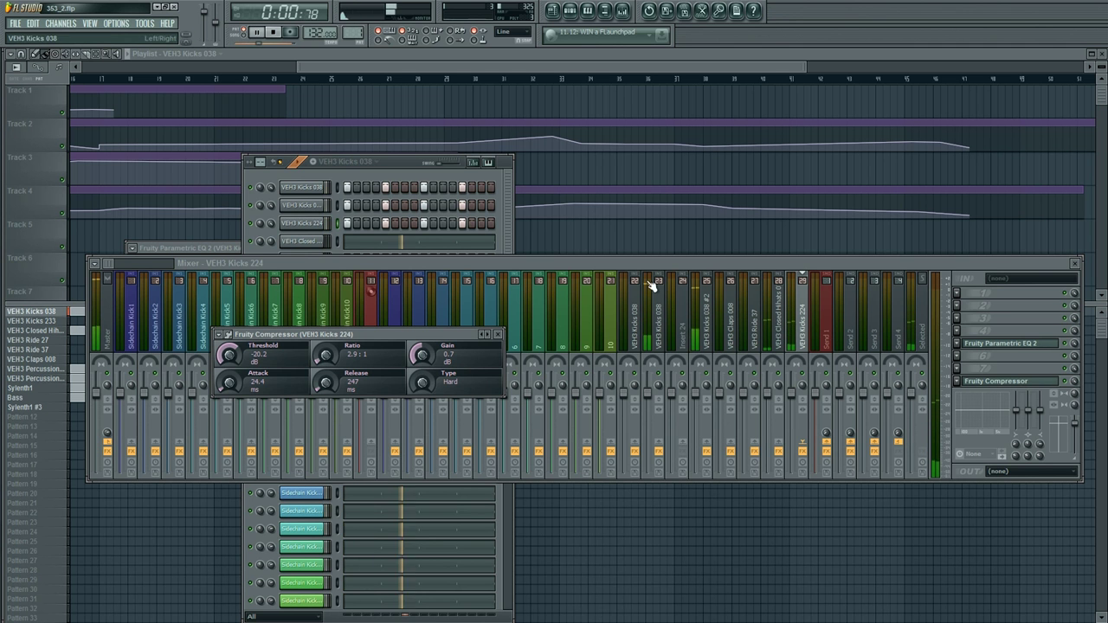
click(291, 204)
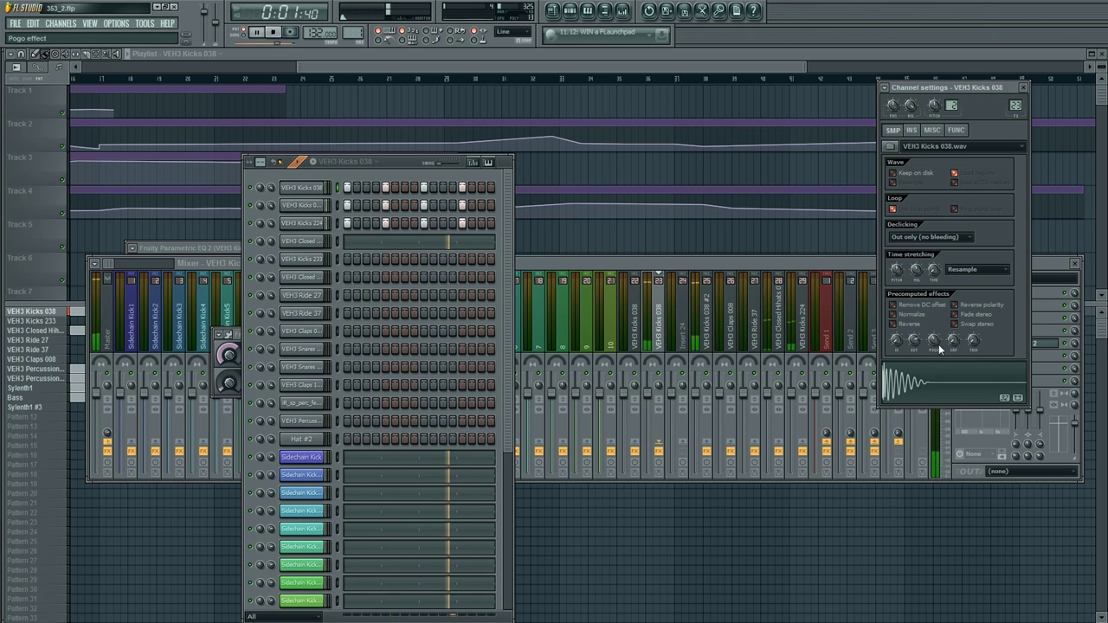
drag(938, 345, 939, 341)
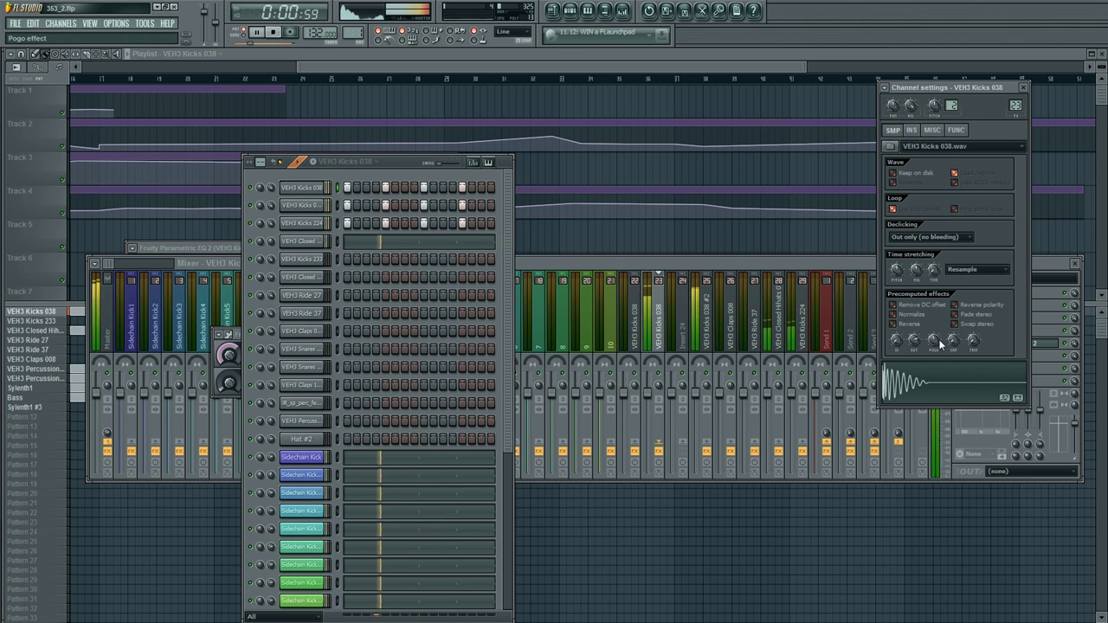
Step: Close all open windows and play the arrangement from bar 25
key(F12)
key(space)
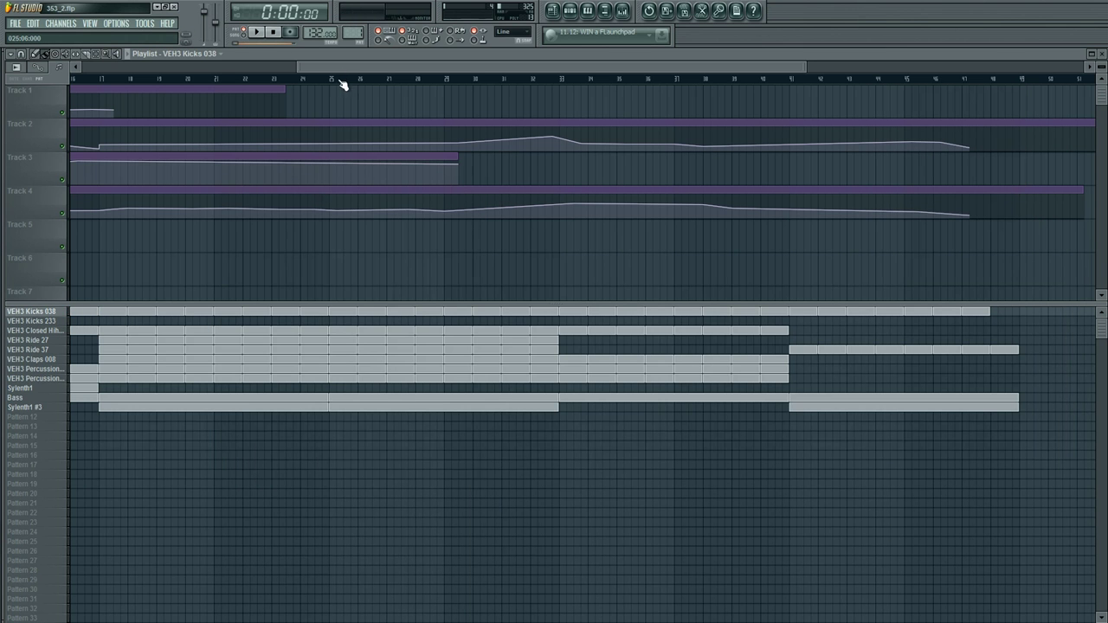
click(331, 79)
key(space)
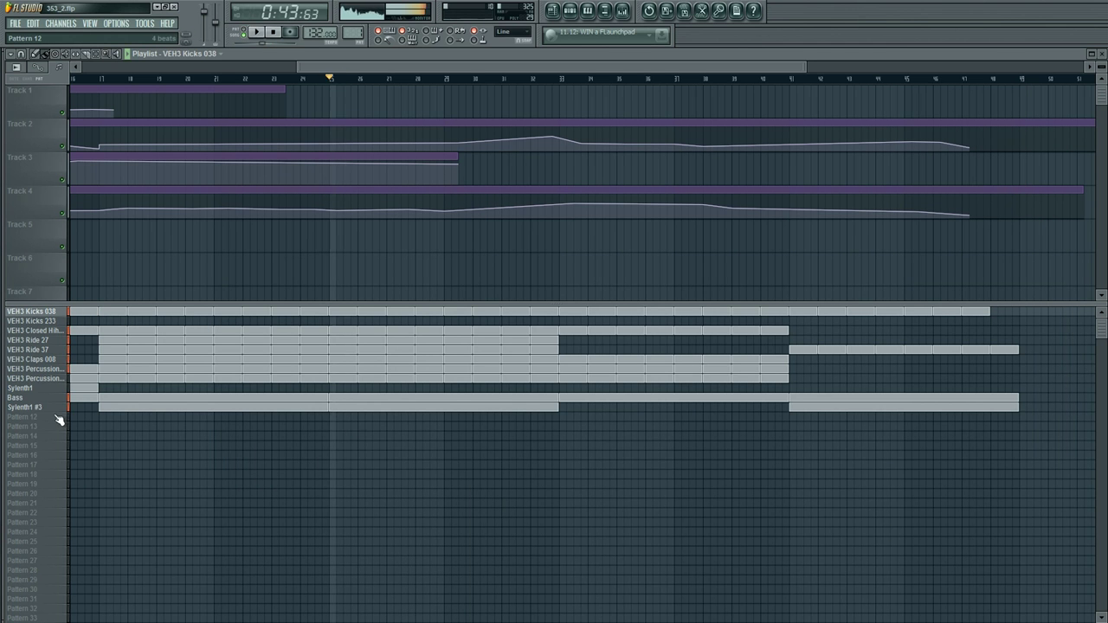
Step: Show the Sylenth1 pattern in the step sequencer in pattern mode and open its Sylenth1 synth
click(39, 406)
click(243, 38)
key(F6)
key(space)
scroll(343, 424, down, 3)
click(37, 388)
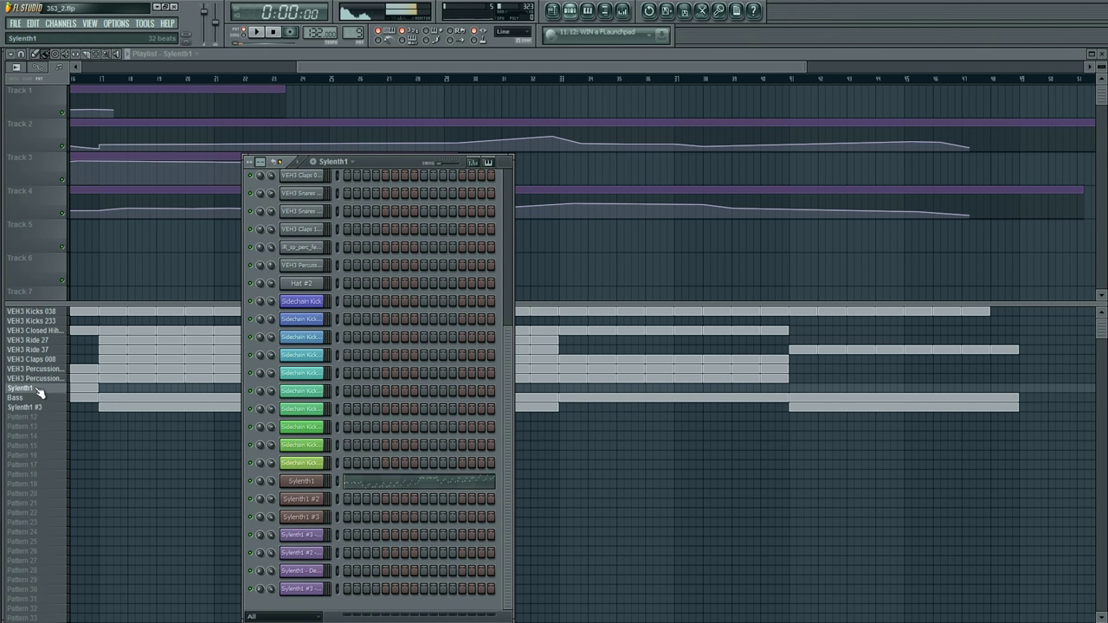
click(303, 481)
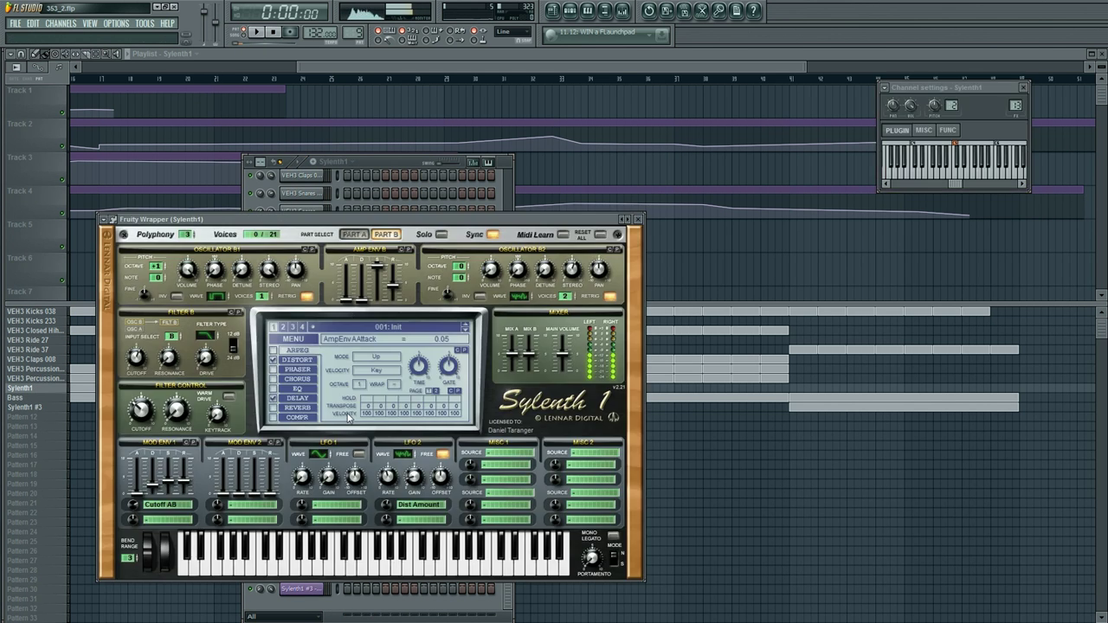
Step: Play notes on the Sylenth1 and review its distortion, EQ, phaser and delay settings across Part A and Part B
key(z)
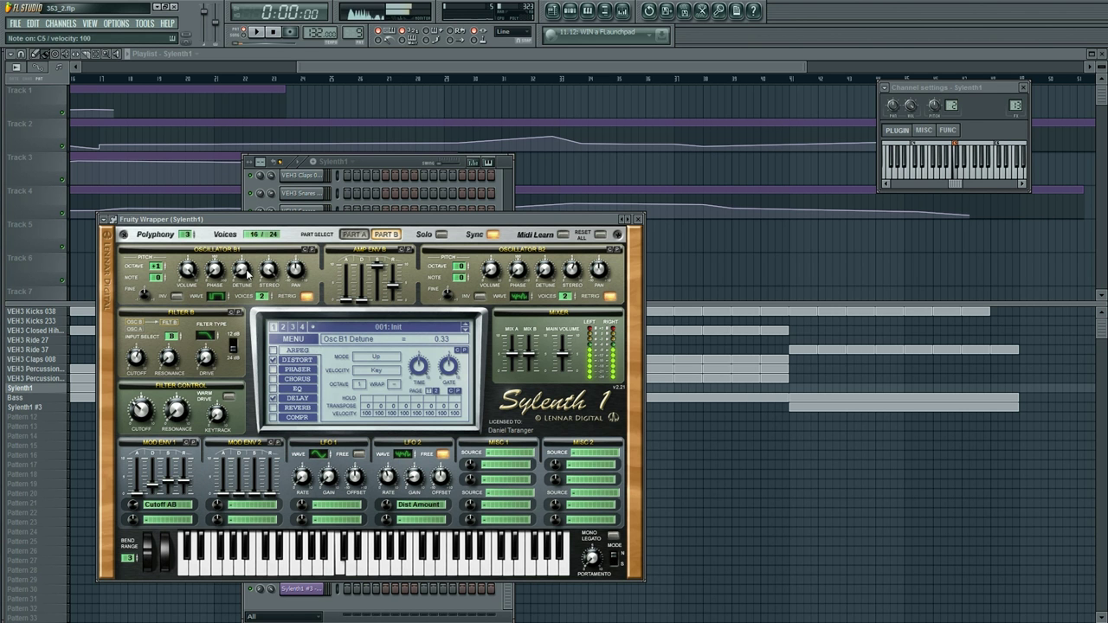
click(308, 361)
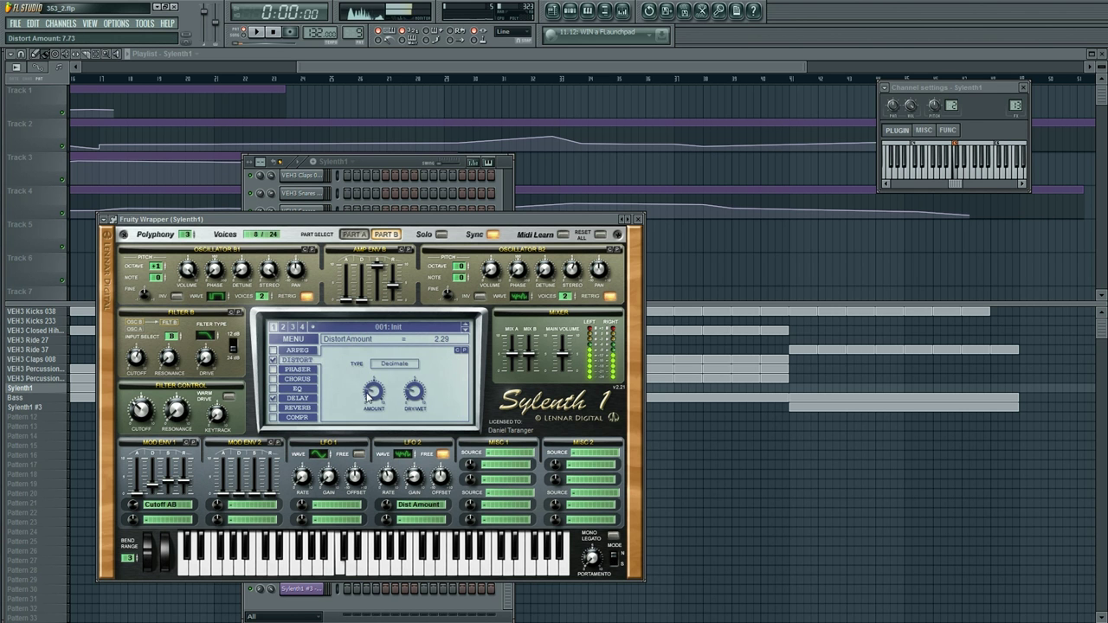
key(space)
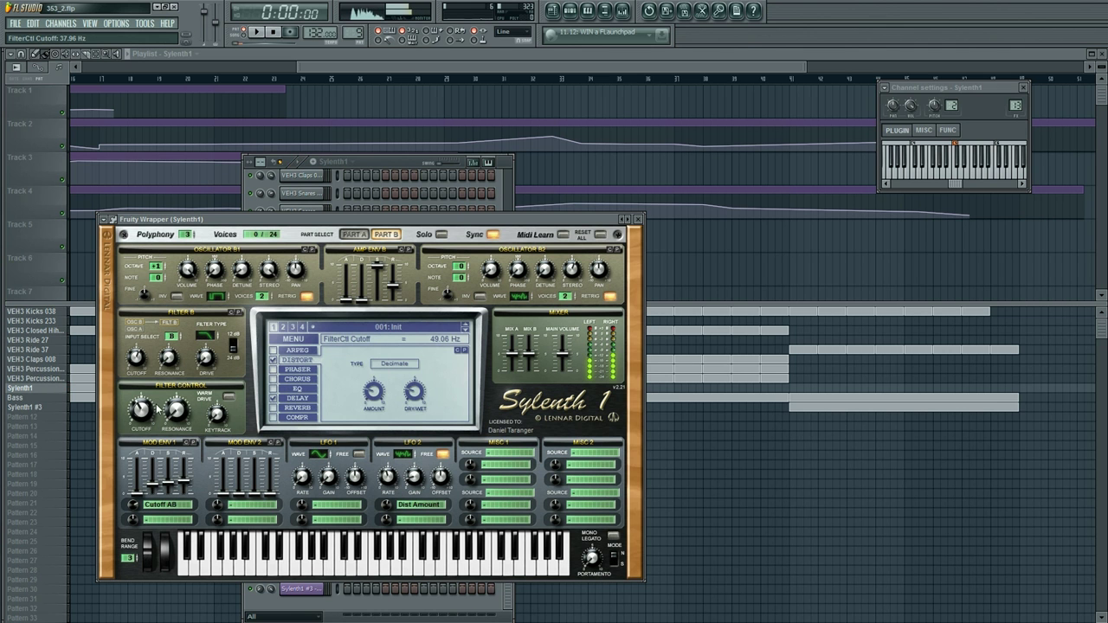
click(295, 390)
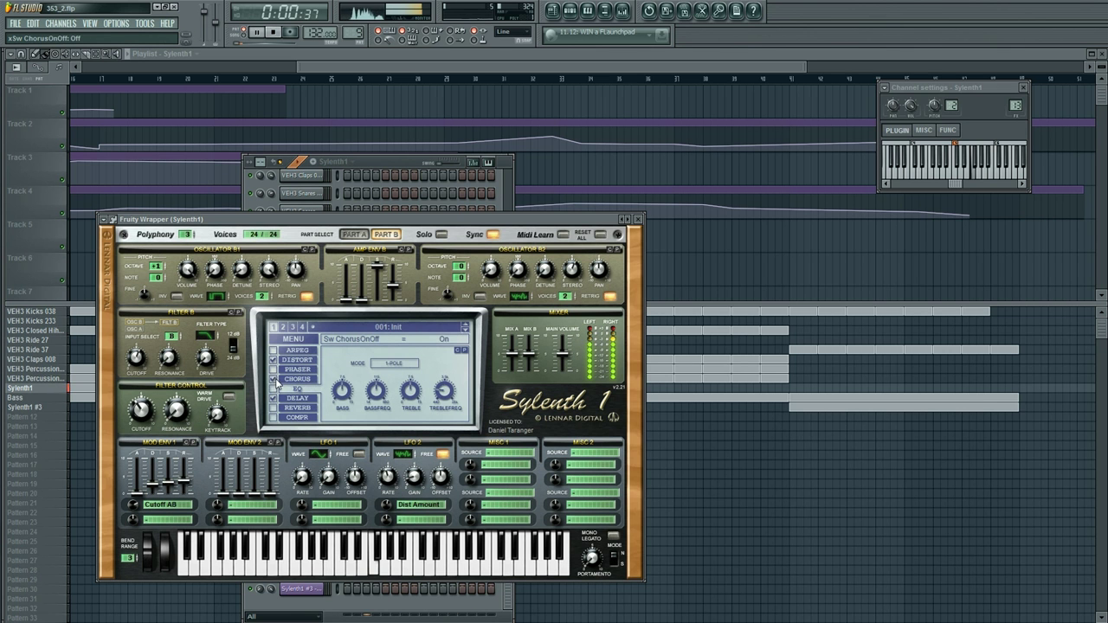
click(277, 370)
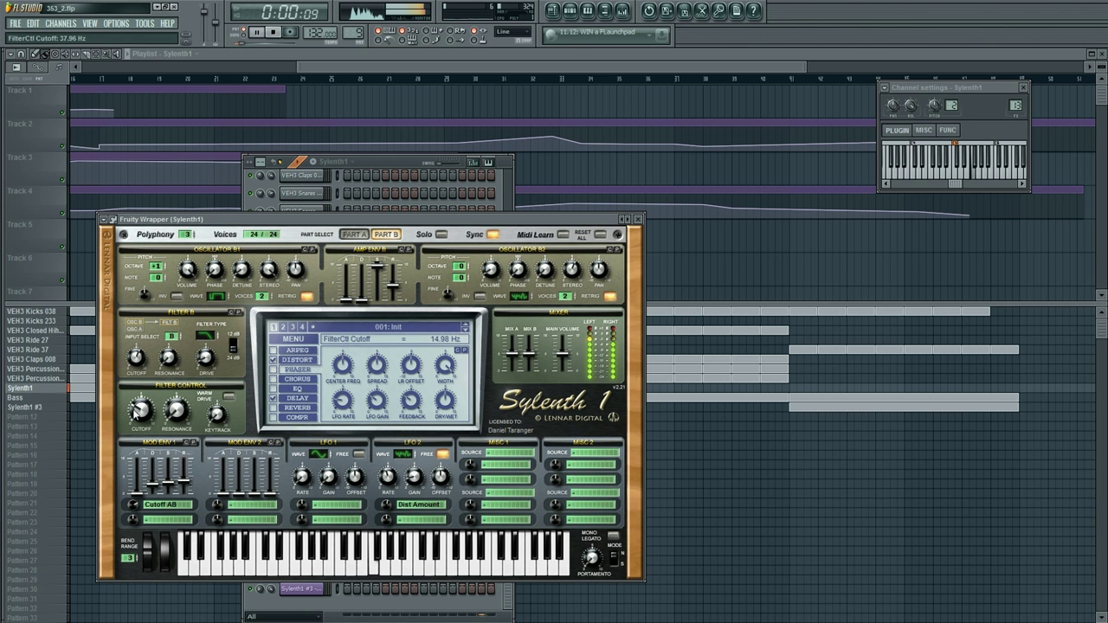
click(353, 234)
click(303, 398)
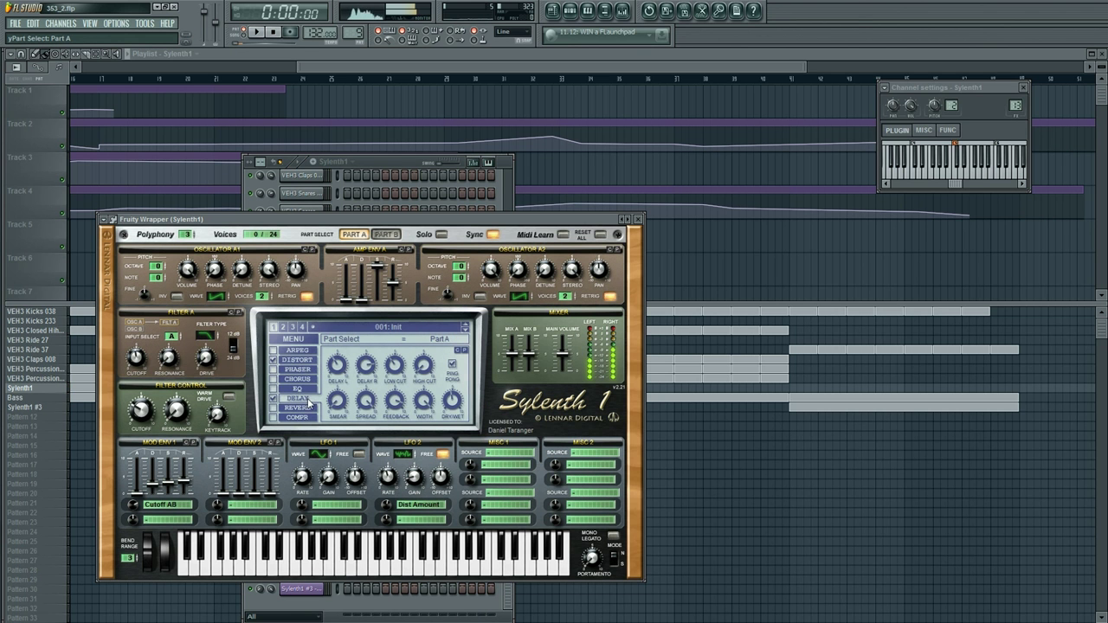
Step: Create a second Sylenth1 pattern directly below the original one and clone the Sylenth1 channel
key(space)
key(F12)
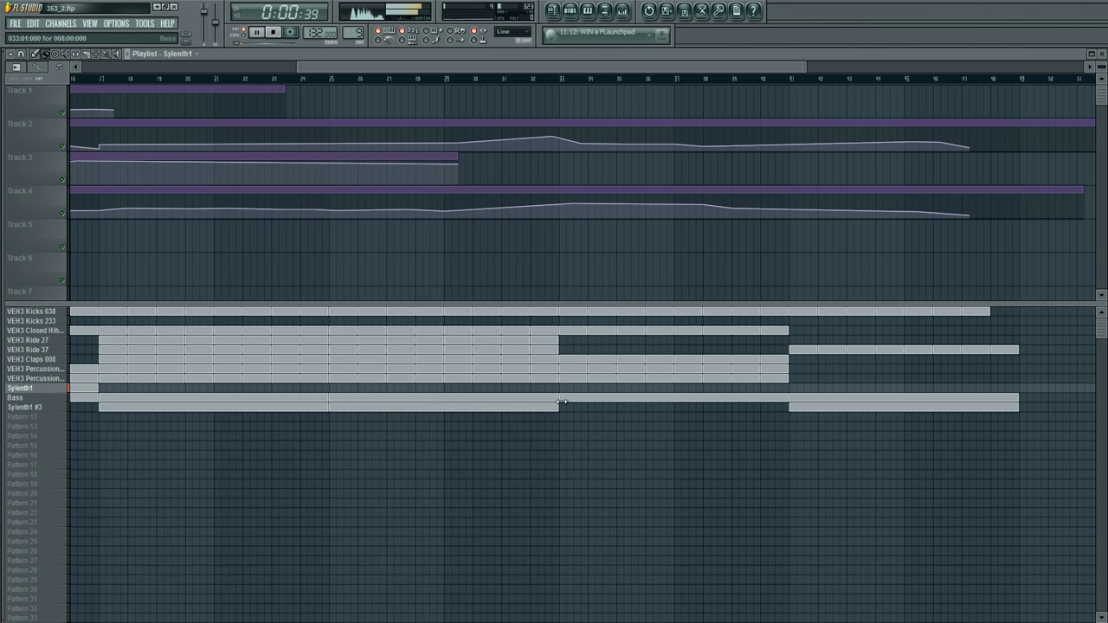
right_click(40, 387)
click(86, 431)
right_click(320, 480)
click(343, 597)
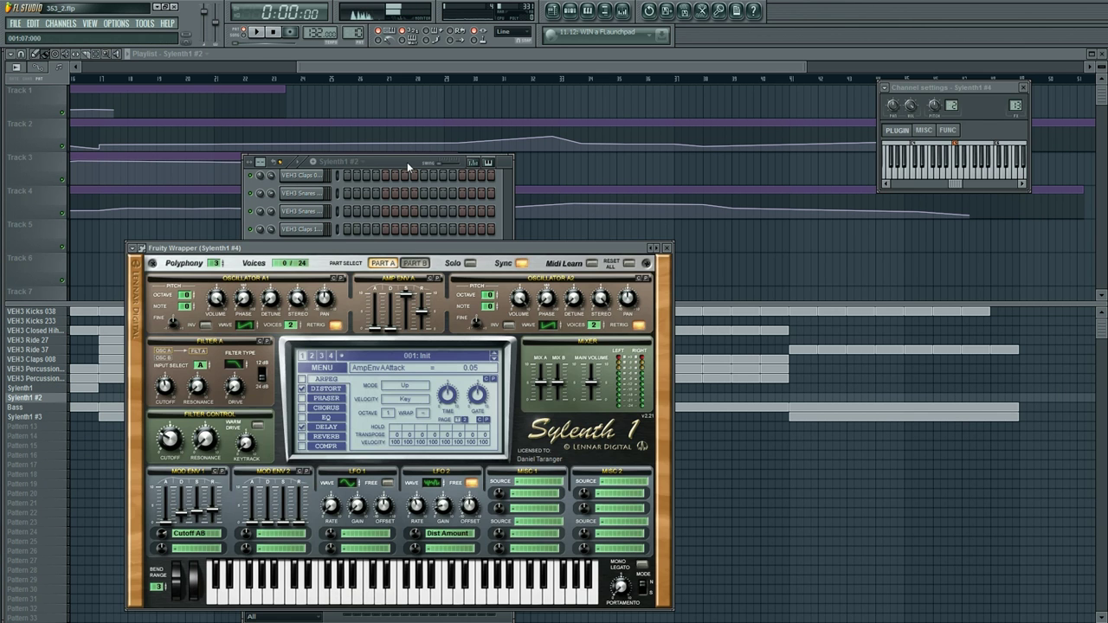
Step: Clear the original Sylenth1 channel's notes in the new pattern and open the cloned Sylenth1 #4 channel
key(F12)
key(F6)
right_click(318, 483)
mouse_move(374, 523)
click(411, 521)
click(303, 500)
Step: Route the cloned Sylenth1 #4 channel to the mixer track named 3
key(F9)
drag(489, 329, 448, 334)
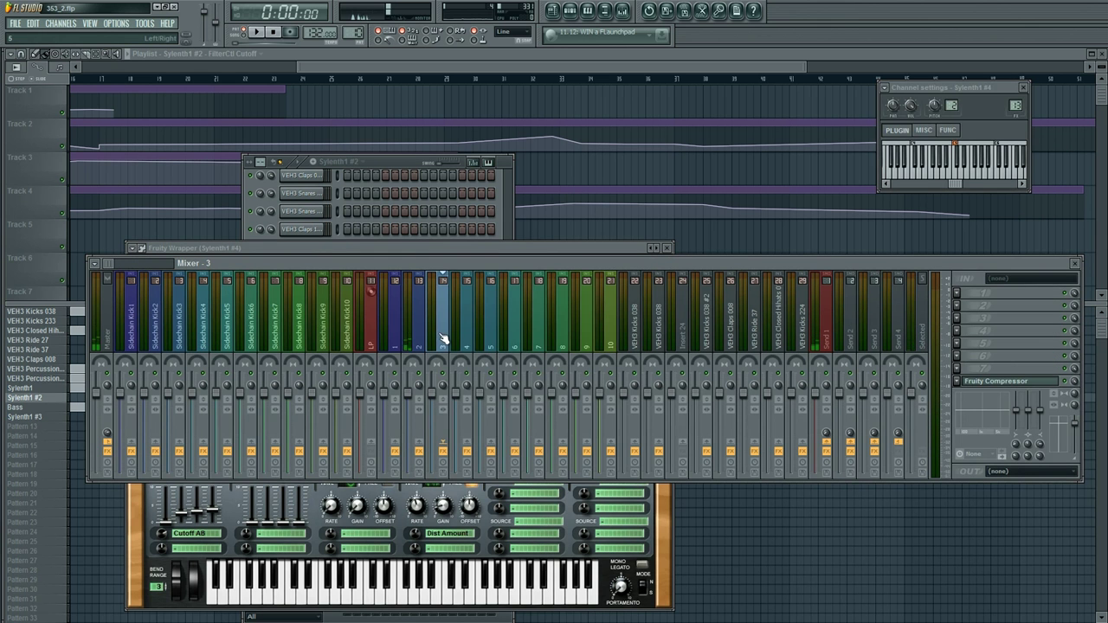
right_click(442, 335)
mouse_move(526, 316)
click(578, 316)
Step: Add Fruity Parametric EQ 2 in slot 4 of mixer track 3 and shape its bands to cut the low frequencies
click(956, 330)
mouse_move(995, 345)
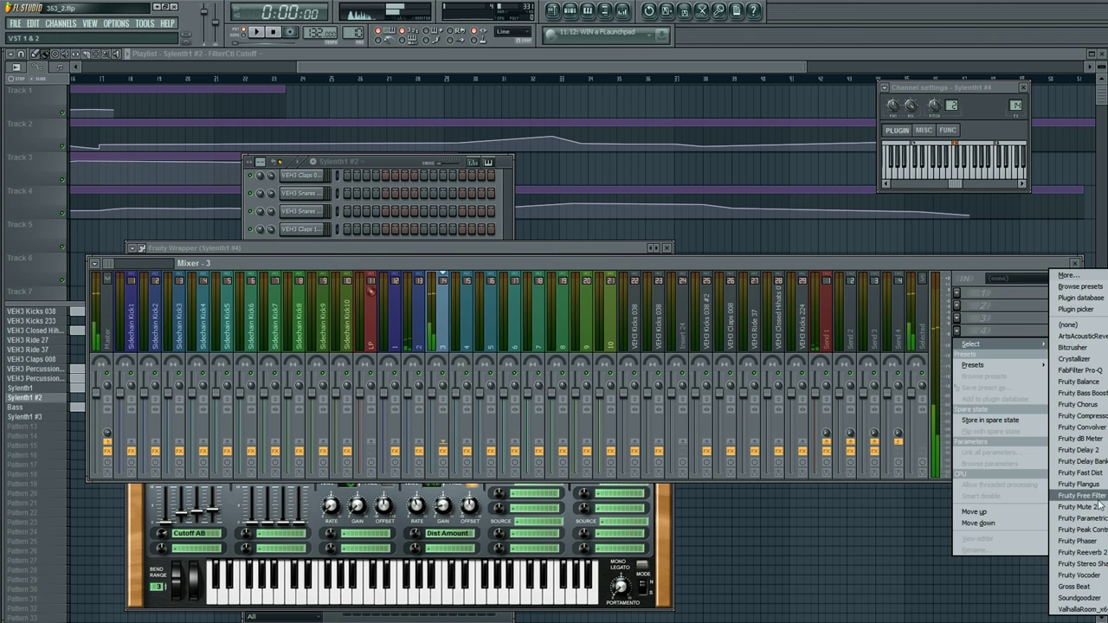
click(1086, 519)
drag(383, 258, 384, 277)
drag(154, 315, 257, 305)
drag(232, 315, 188, 316)
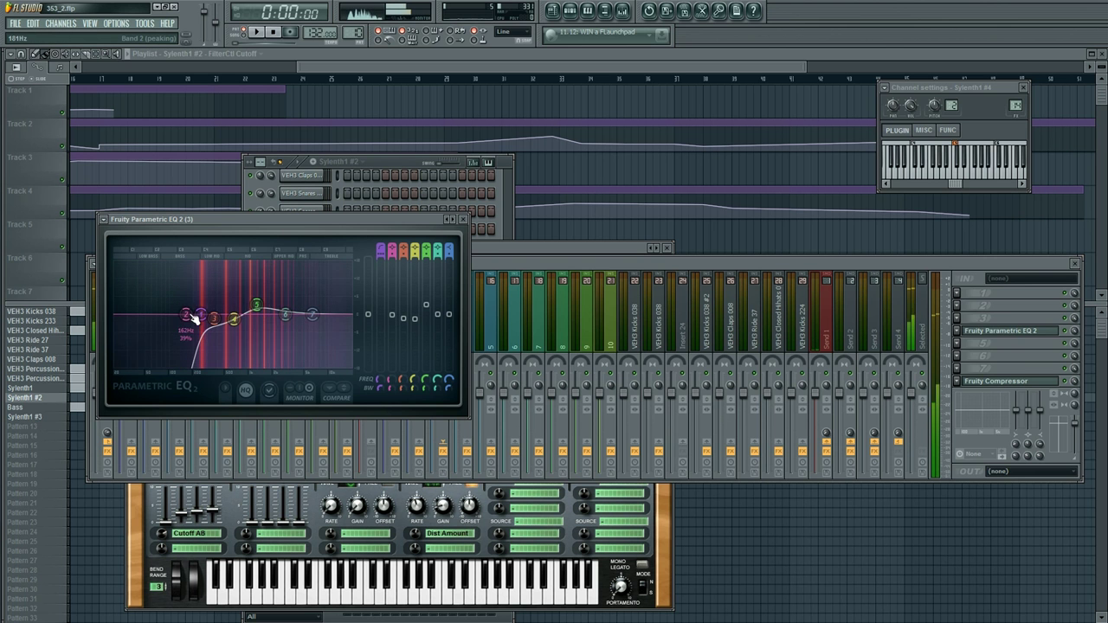
Step: Load the Reverb send2 mixer preset onto the Send 4 track and set its EQ's high-pass band to about 610 Hz
click(871, 340)
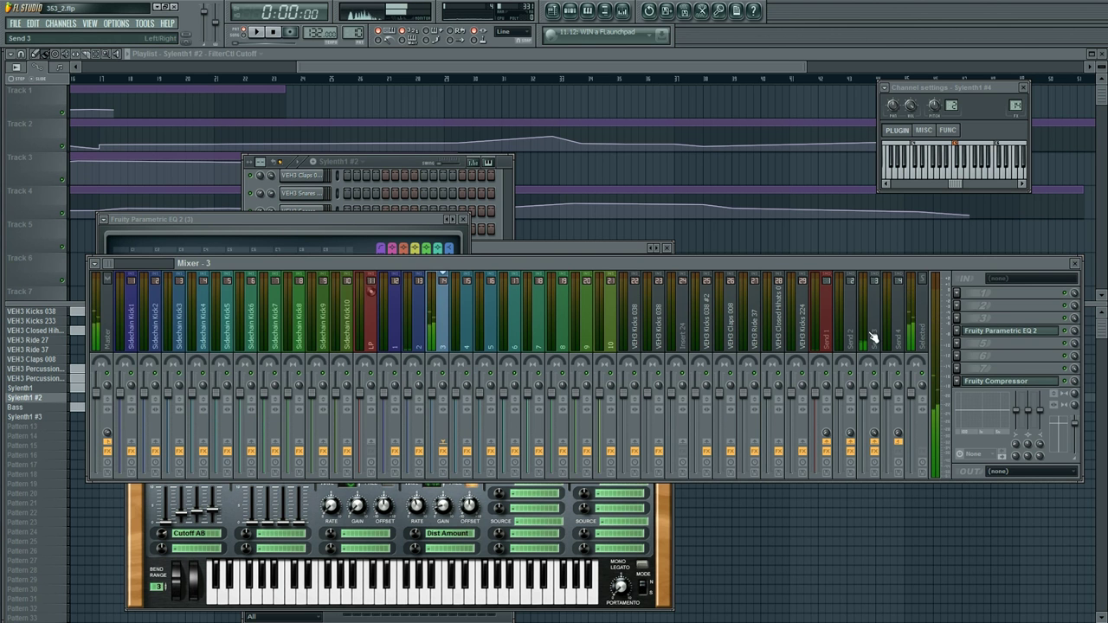
right_click(872, 341)
click(852, 323)
click(431, 339)
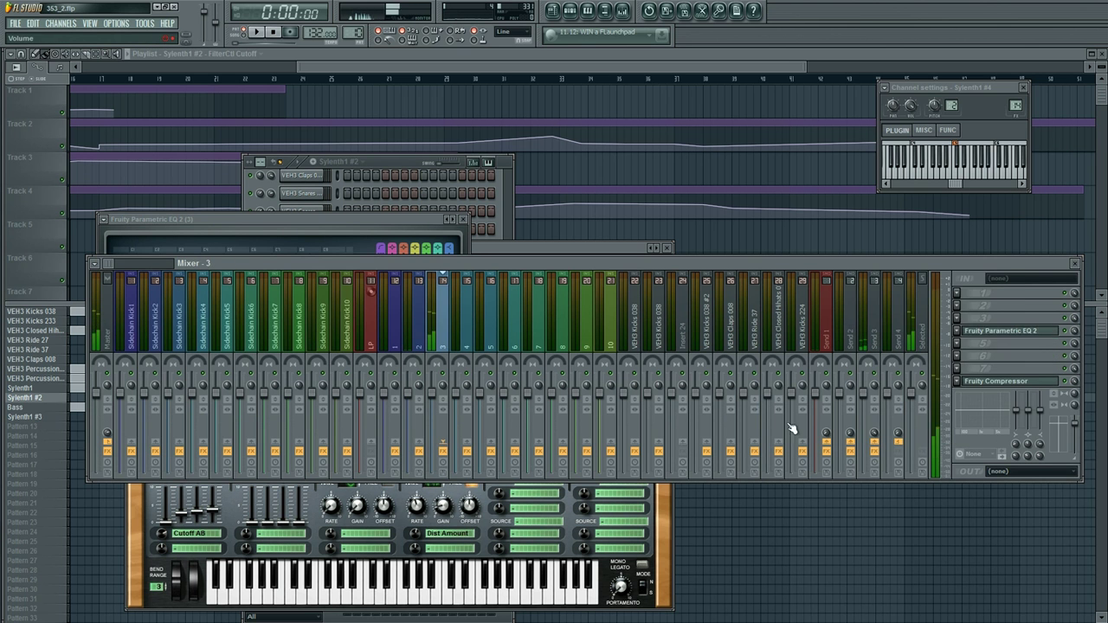
right_click(885, 355)
mouse_move(960, 278)
click(1056, 277)
click(364, 427)
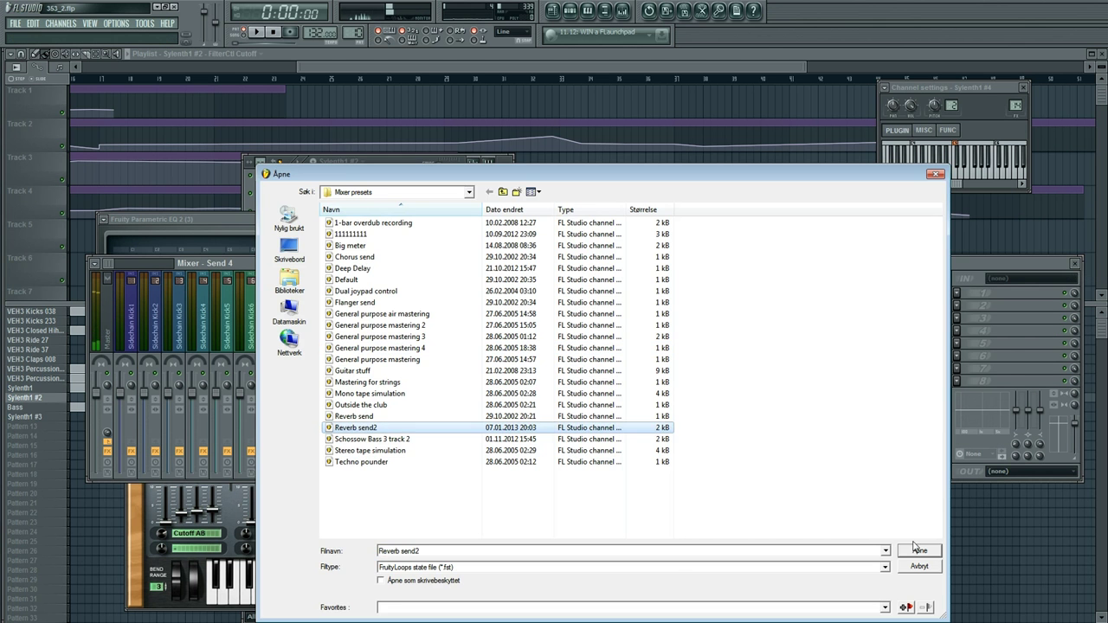
click(918, 550)
drag(385, 402, 333, 411)
drag(363, 406, 317, 400)
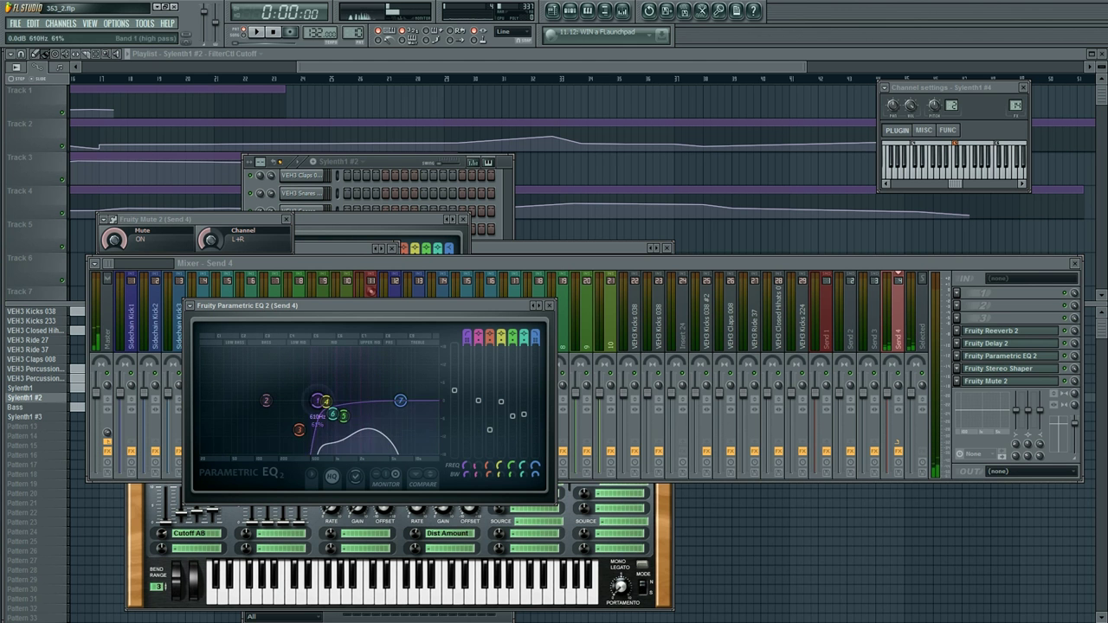
Step: Open the cloned Sylenth1 #4 synth and reset it to the init preset
click(405, 163)
right_click(311, 504)
click(312, 502)
click(322, 368)
click(347, 505)
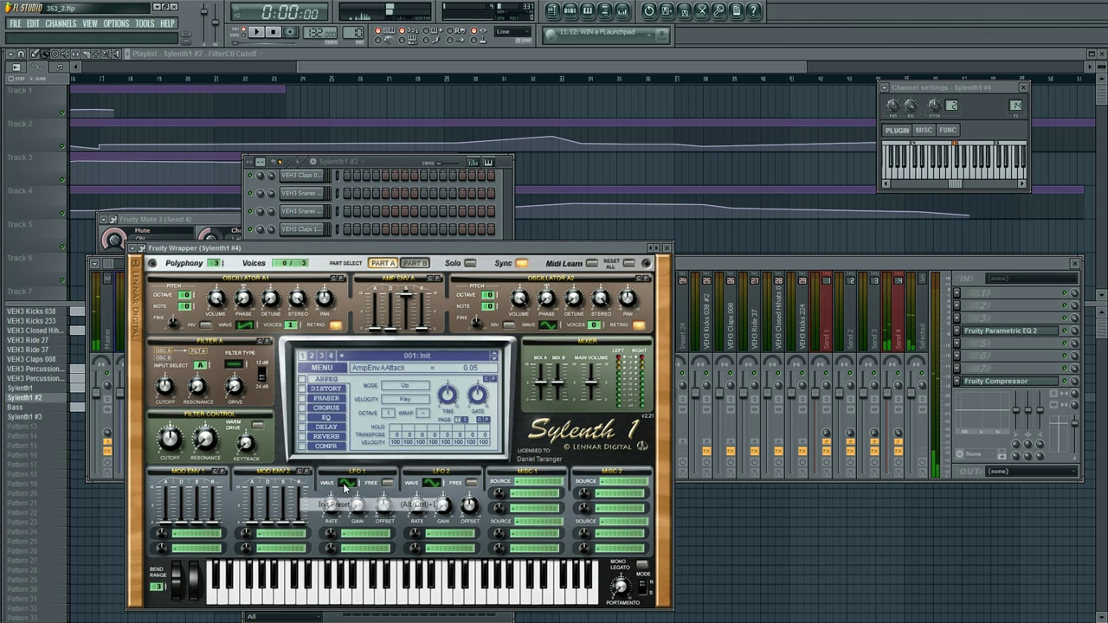
Step: Adjust Sylenth1 #4's amp envelope, turn on mono legato with portamento and enable its delay effect
drag(427, 331, 429, 335)
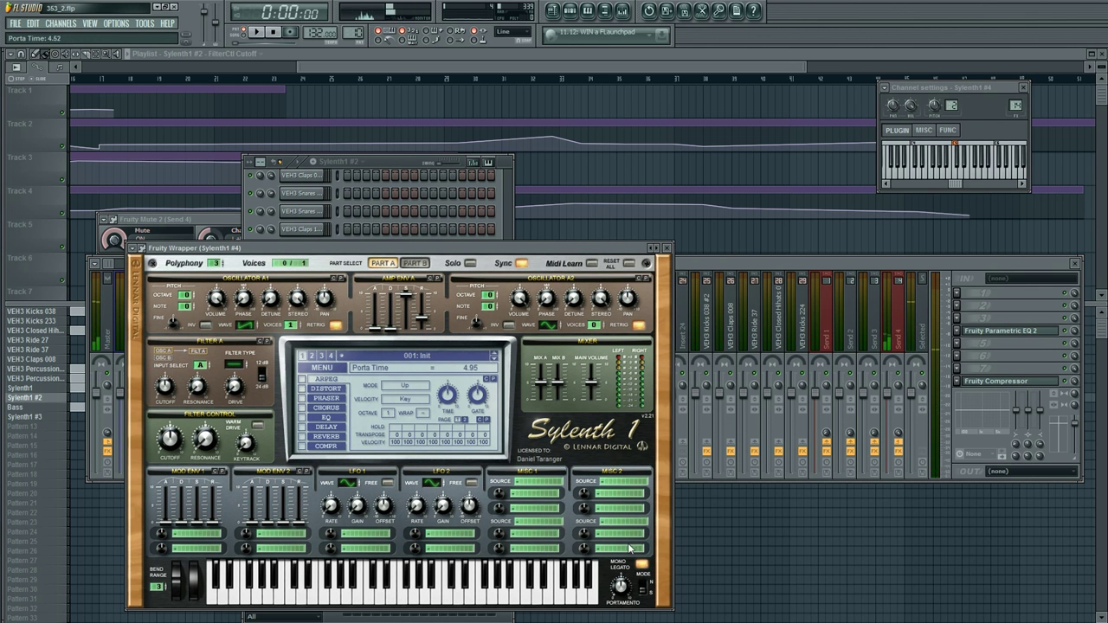
click(302, 426)
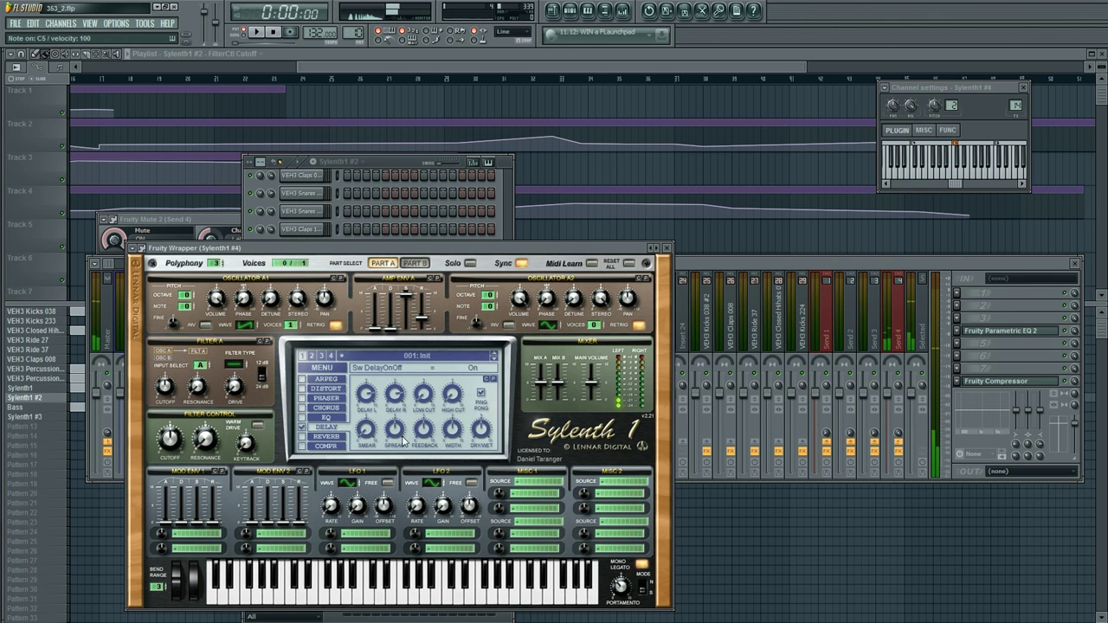
click(998, 330)
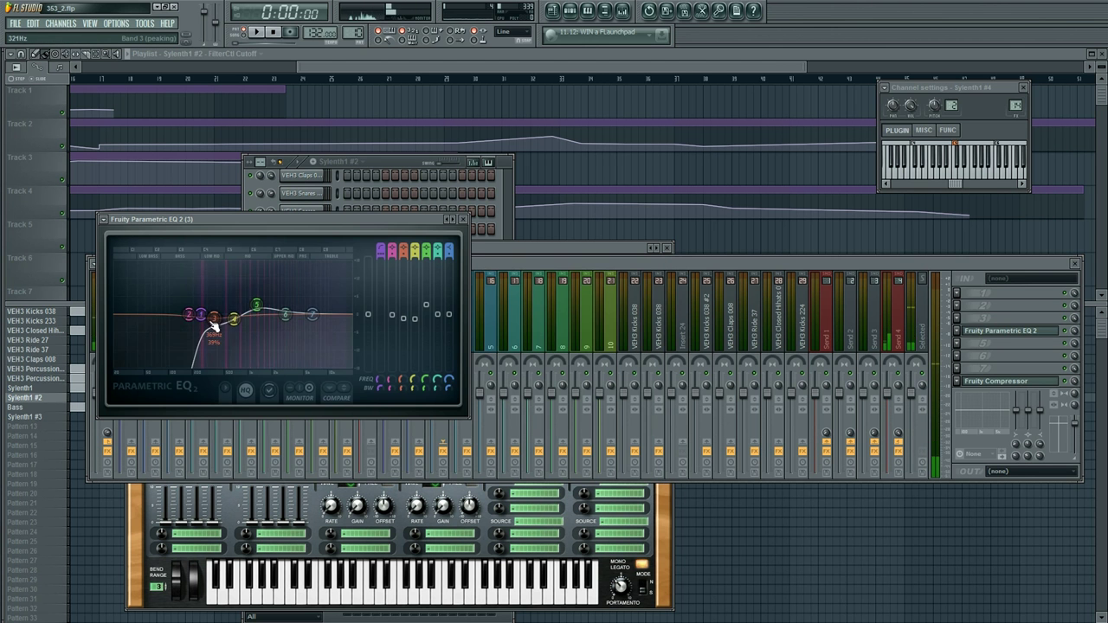
Step: Assign Mod Env 1 of Sylenth1 #4 to Cutoff AB and adjust its envelope and the filter cutoff
click(178, 489)
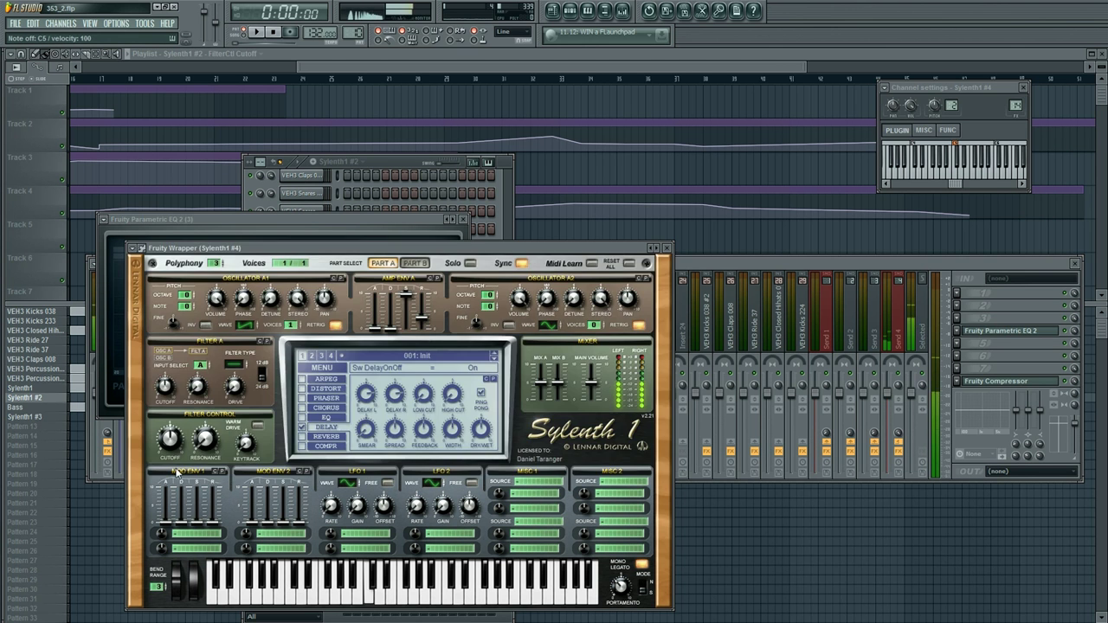
click(193, 540)
click(264, 413)
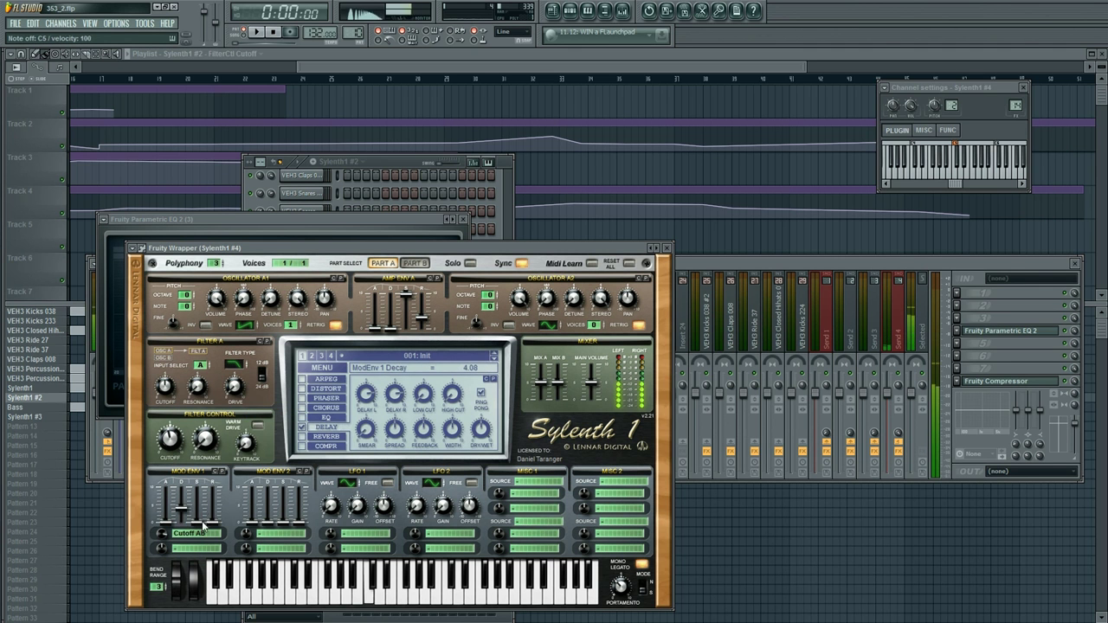
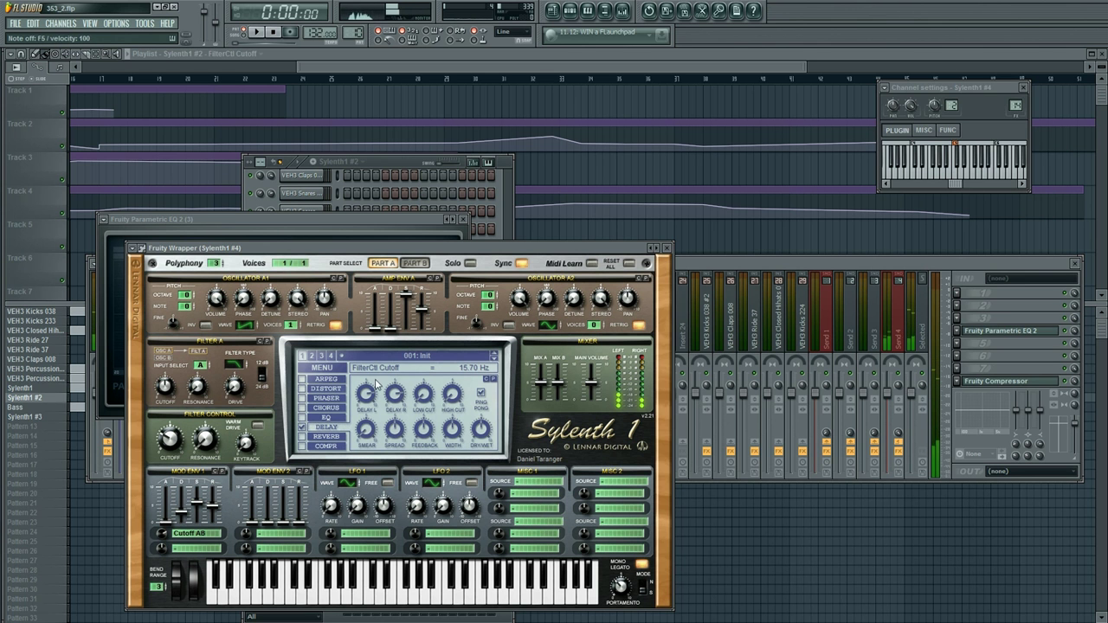
click(376, 176)
right_click(314, 504)
click(346, 462)
click(46, 222)
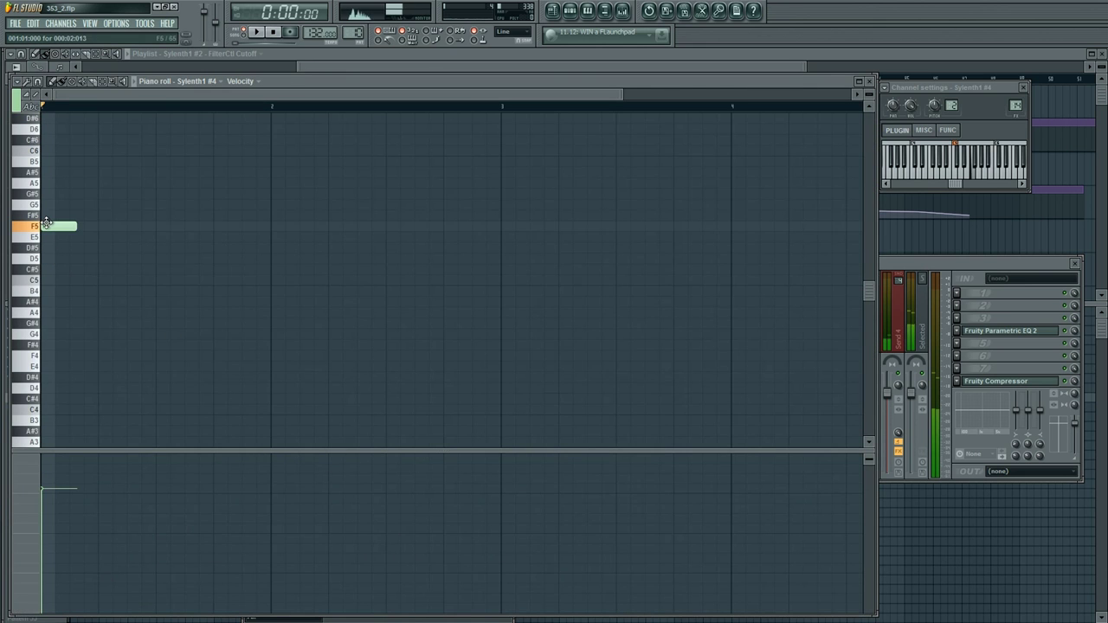
right_click(47, 234)
Step: Return to the playlist and play the arrangement from bar 25
click(941, 520)
click(182, 79)
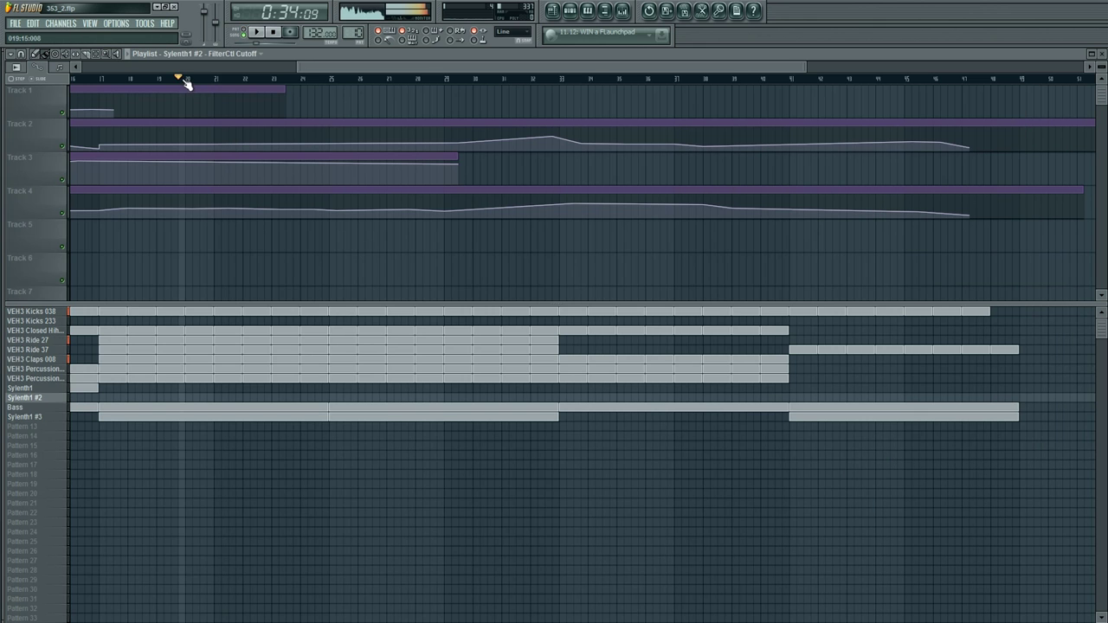
click(333, 82)
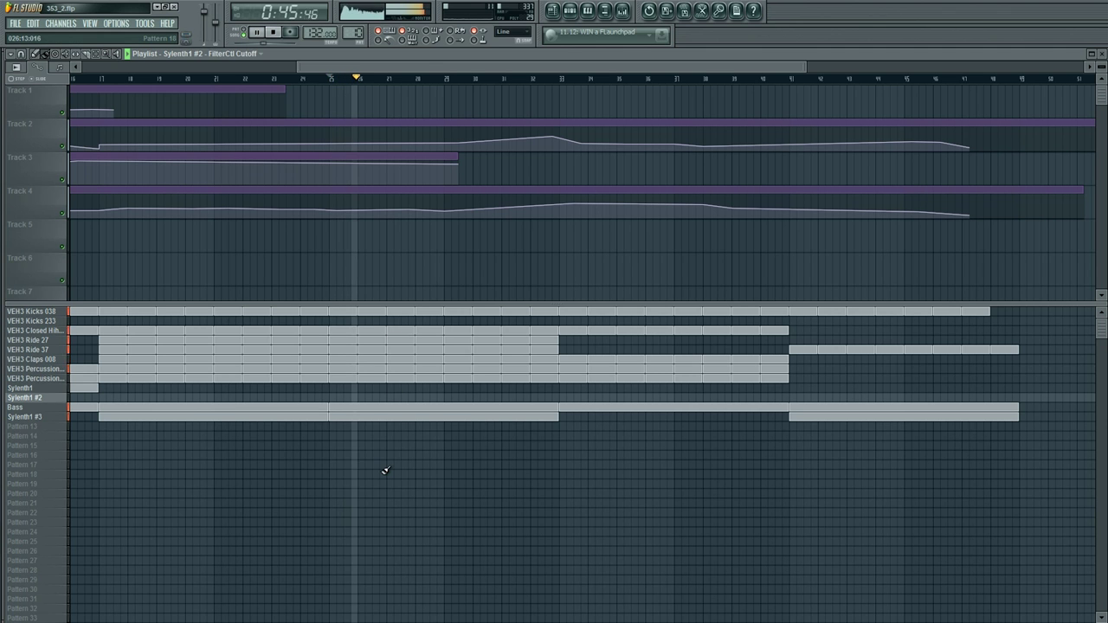
Step: Adjust the Track 4 automation curve around bars 28 to 29 and fill the Sylenth1 #3 pattern row from bar 33 to 41
mouse_move(415, 209)
drag(410, 210, 441, 208)
right_click(475, 208)
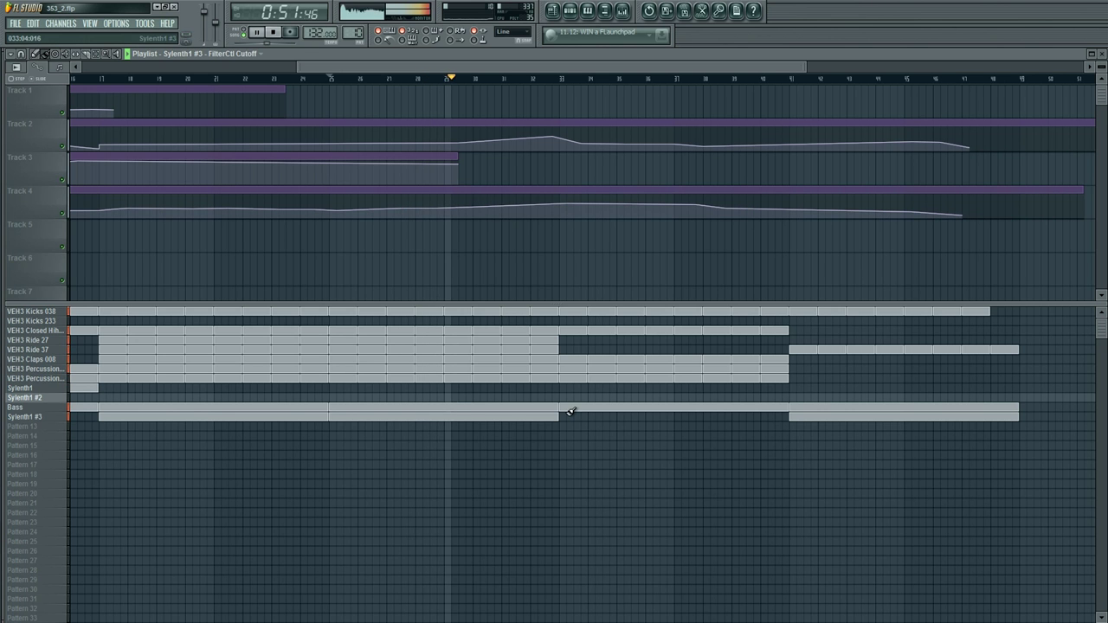
drag(564, 412, 788, 416)
Step: Write a rising sequence of short, evenly spaced F4, F5, C6 and F6 notes in the Sylenth1 #4 piano roll
key(F6)
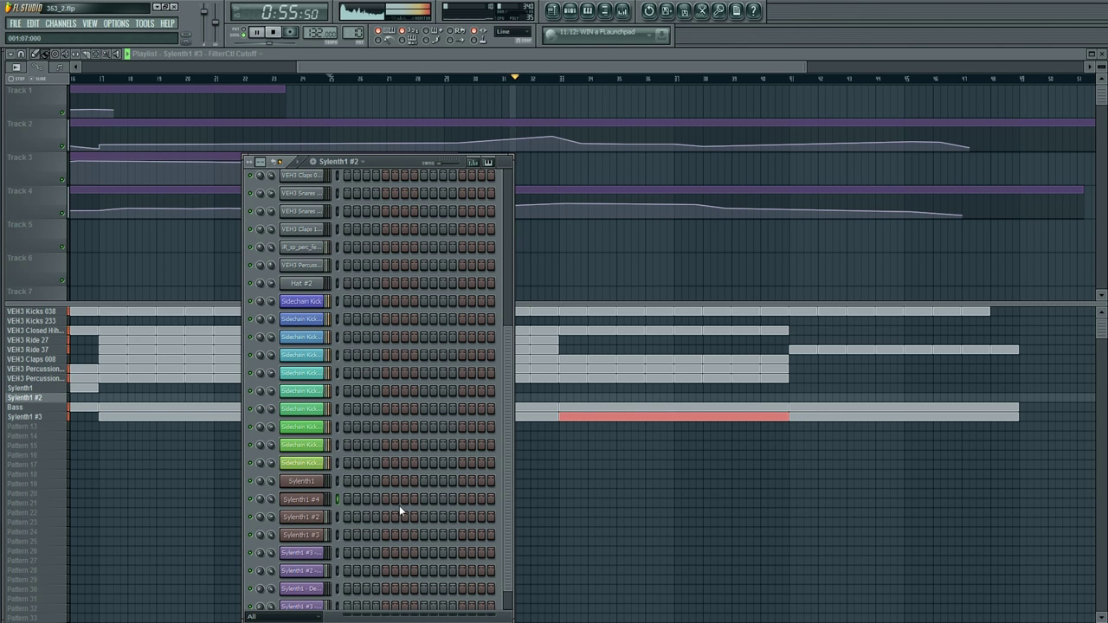
right_click(327, 500)
right_click(317, 502)
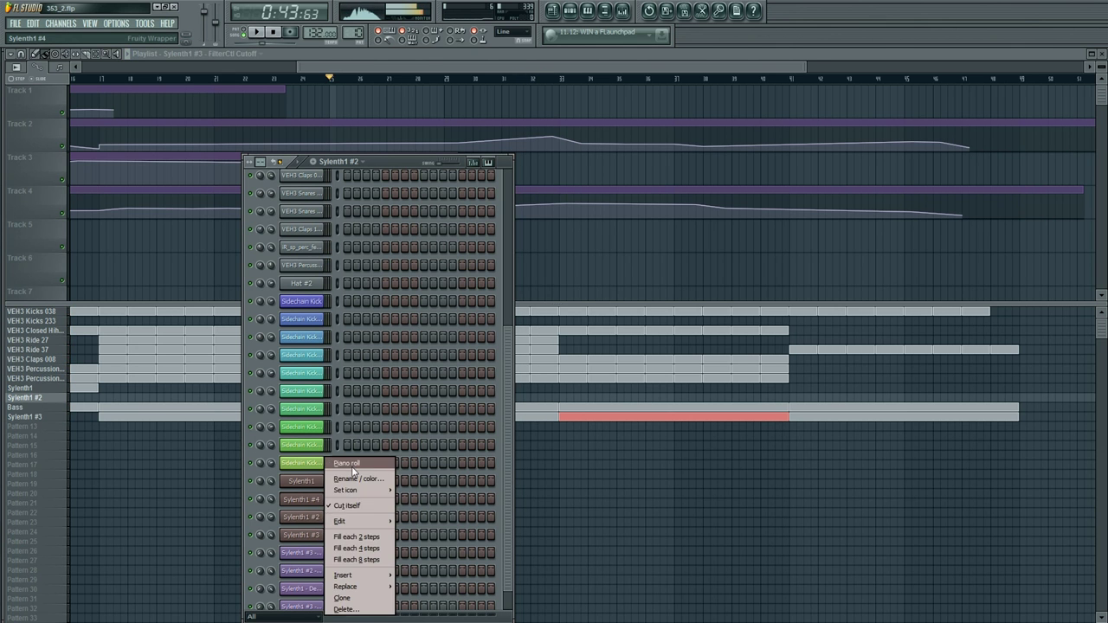
click(350, 465)
click(48, 238)
scroll(212, 104, up, 2)
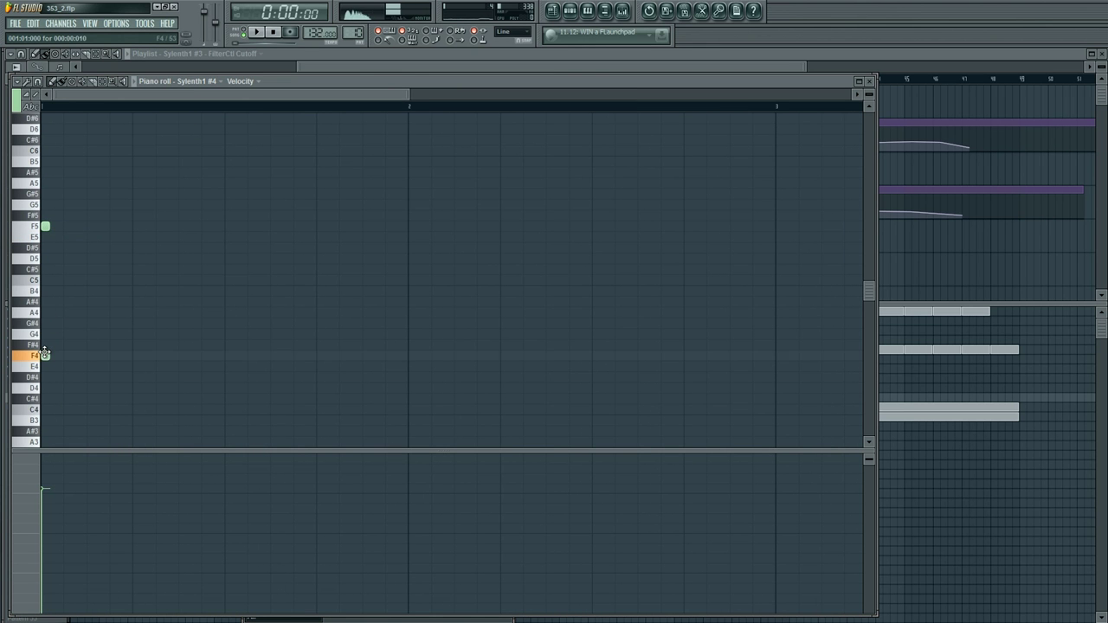
scroll(106, 171, up, 2)
click(107, 153)
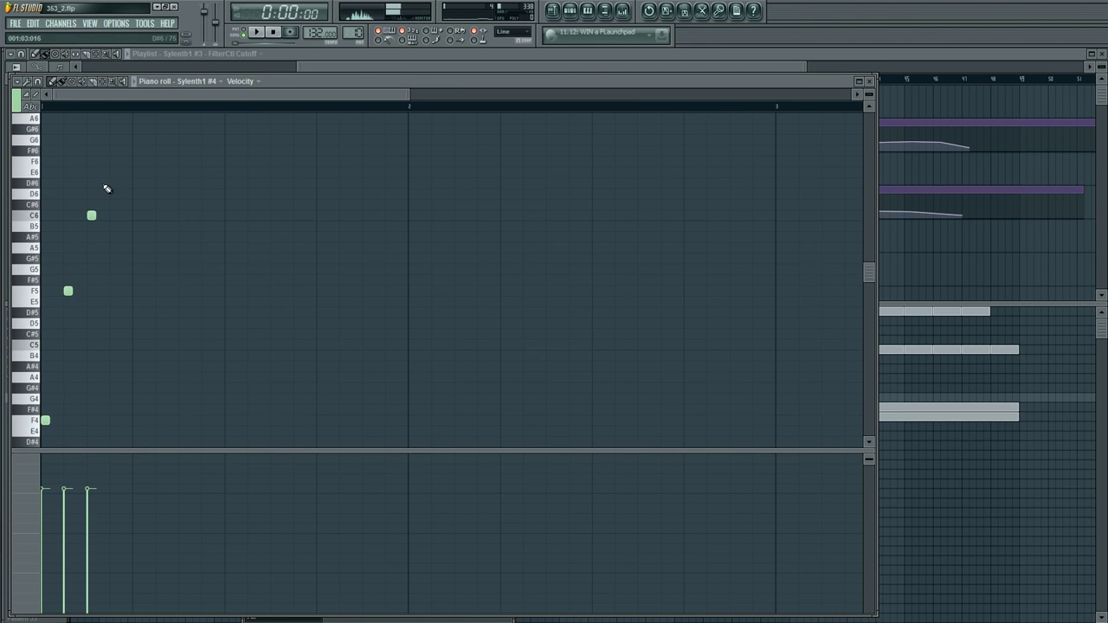
drag(187, 135, 94, 294)
drag(118, 217, 150, 219)
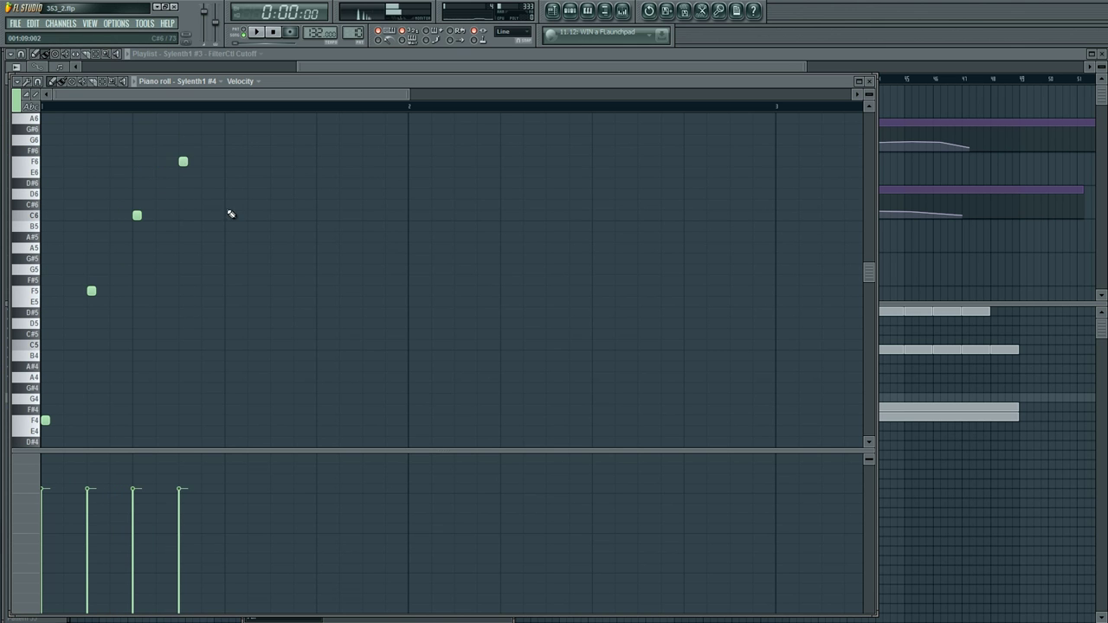
Step: Continue the bar 1 sequence after a short gap with F4, F6 and C6 notes and audition the pattern
scroll(274, 245, down, 2)
scroll(279, 356, up, 2)
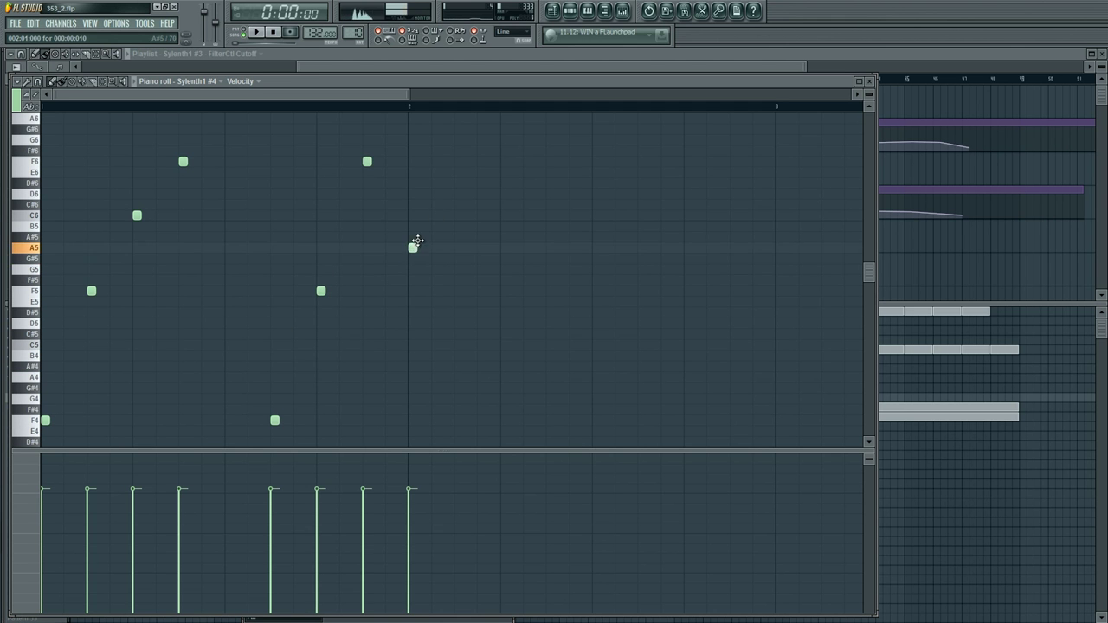
key(space)
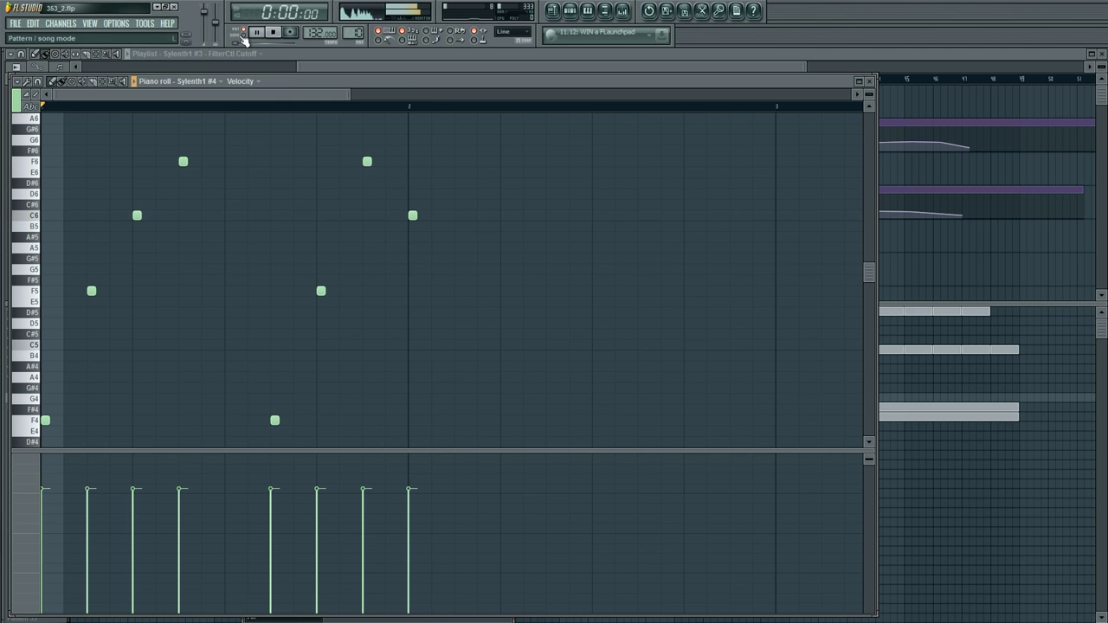
key(space)
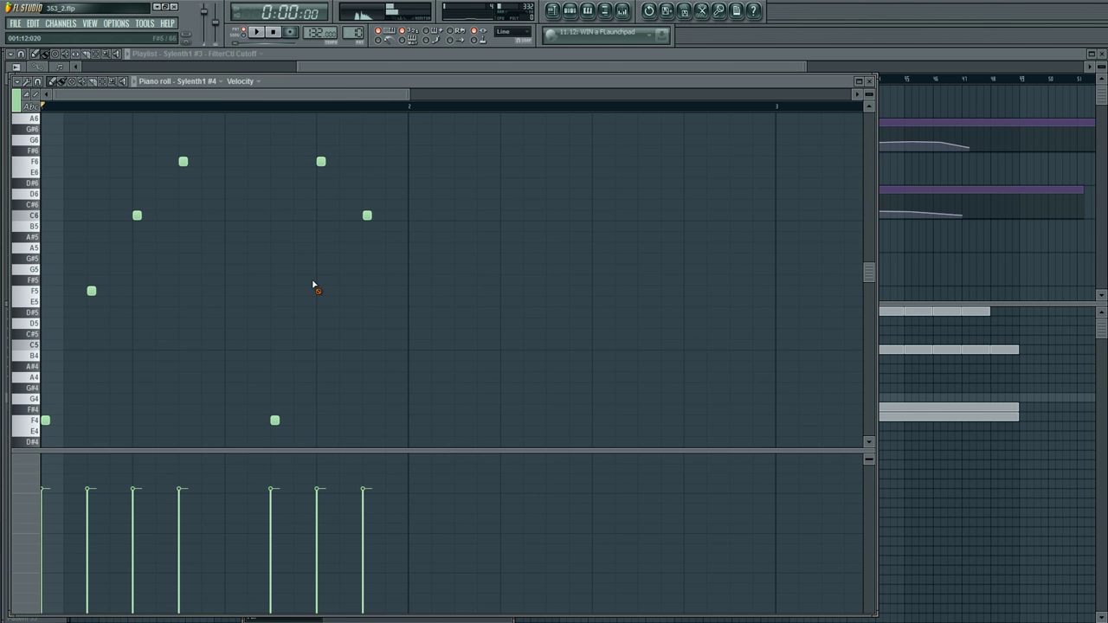
right_click(414, 420)
Step: Duplicate the bar 1 notes into bar 2 and rework its opening into F4, F4, F5 and C6
key(ctrl+a)
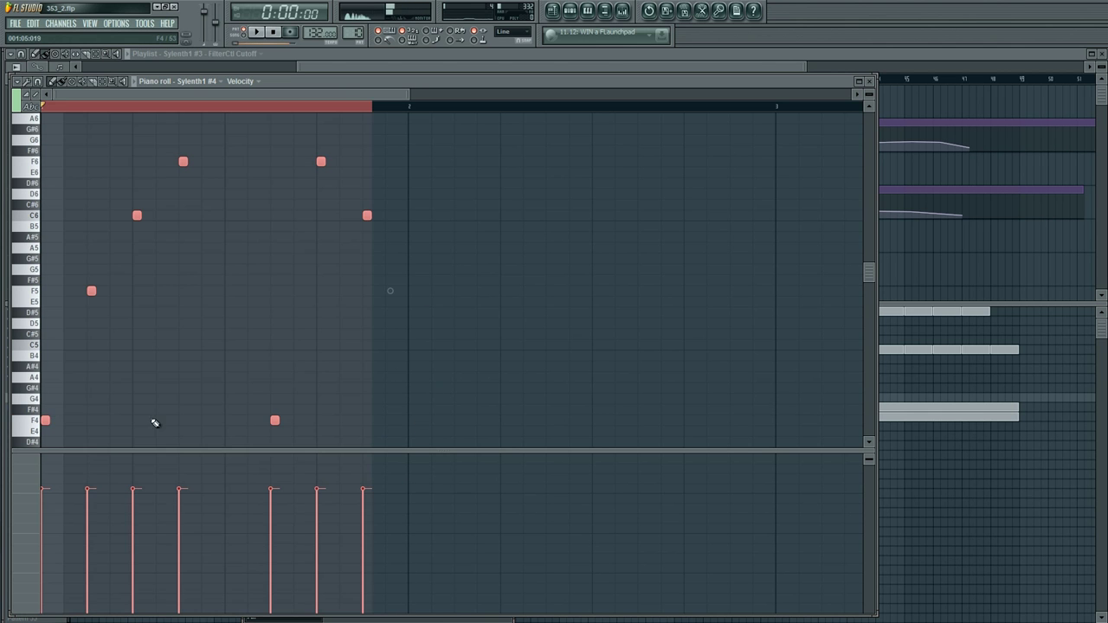
key(ctrl+b)
key(ctrl+d)
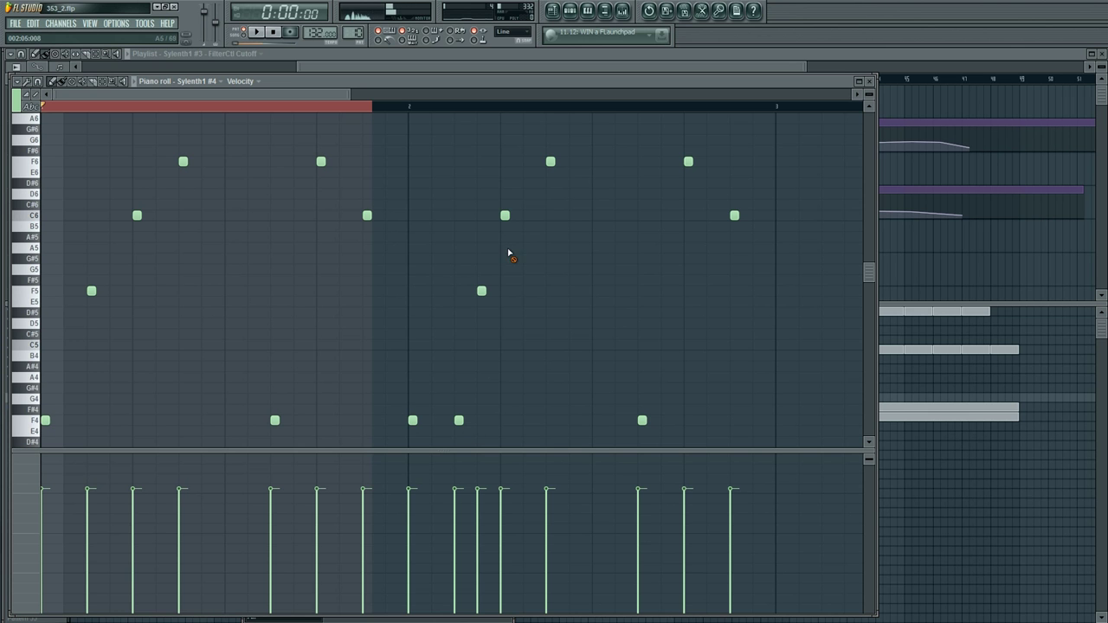
click(99, 105)
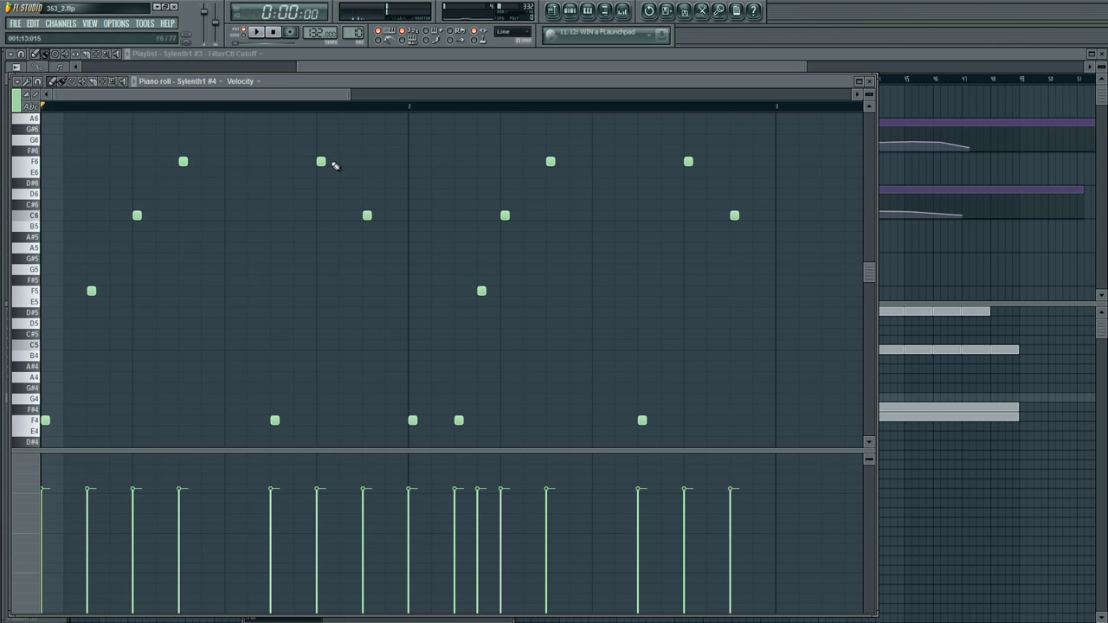
Step: Vary the end of bar 2 by moving its last F4 earlier, raising the final F6 to G#6 and lowering the final C6 to G#5
click(551, 160)
scroll(683, 286, up, 2)
scroll(656, 405, down, 3)
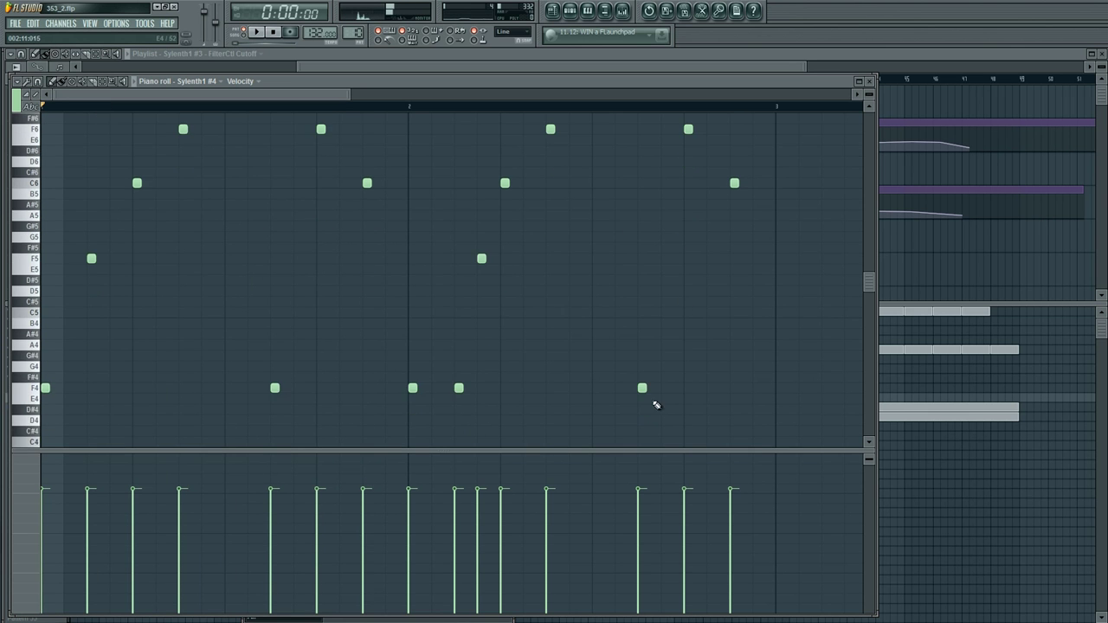
scroll(696, 281, up, 3)
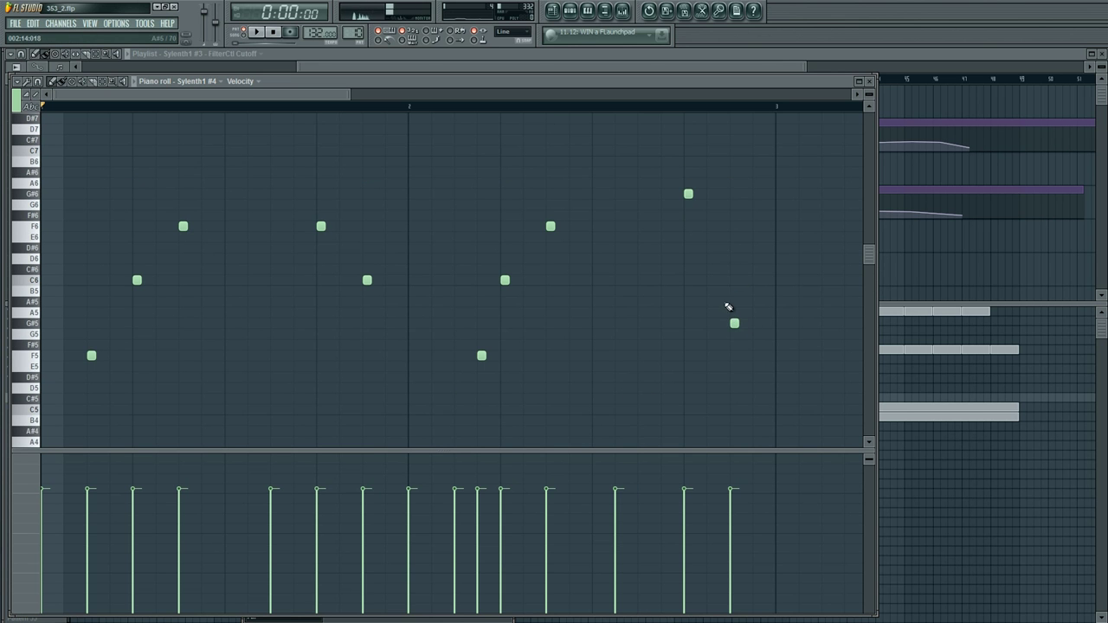
scroll(727, 306, down, 1)
scroll(191, 262, down, 2)
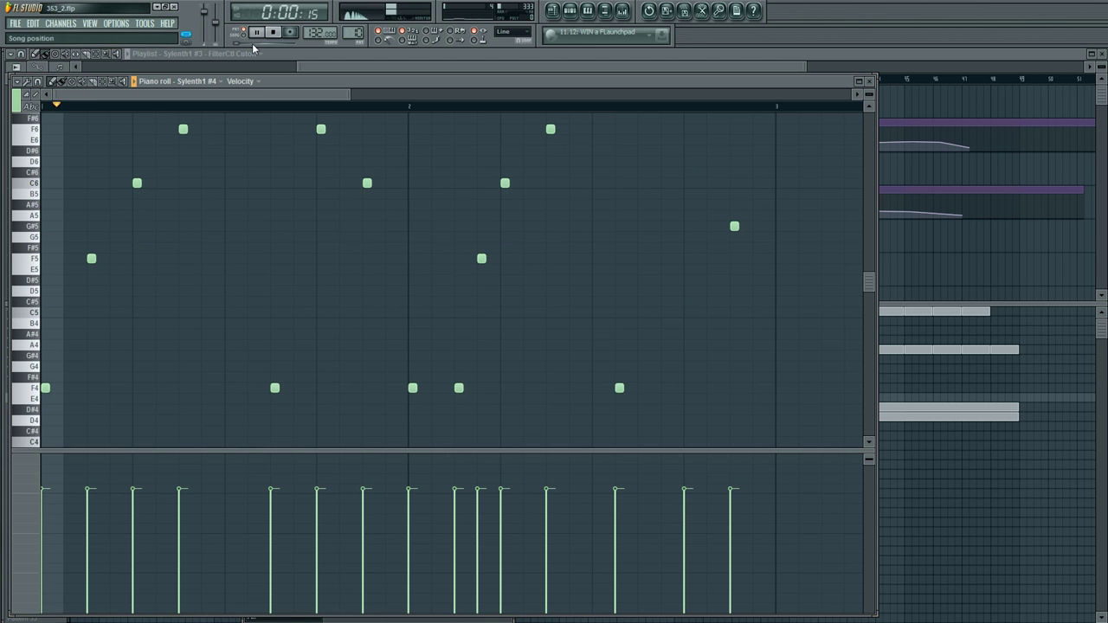
Step: Nudge the second F4 of bar 2 slightly later during playback and enlarge the note area of the piano roll
scroll(424, 329, up, 2)
scroll(476, 357, down, 3)
scroll(542, 386, up, 3)
scroll(530, 388, down, 2)
drag(460, 389, 463, 389)
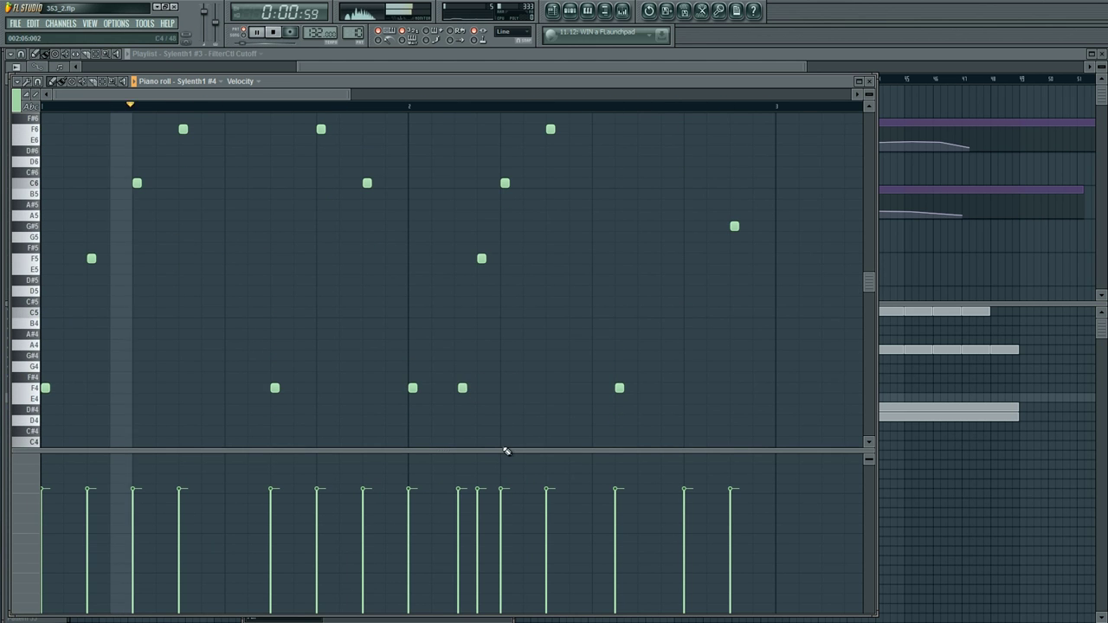
drag(506, 451, 502, 551)
scroll(545, 386, up, 1)
scroll(606, 358, down, 1)
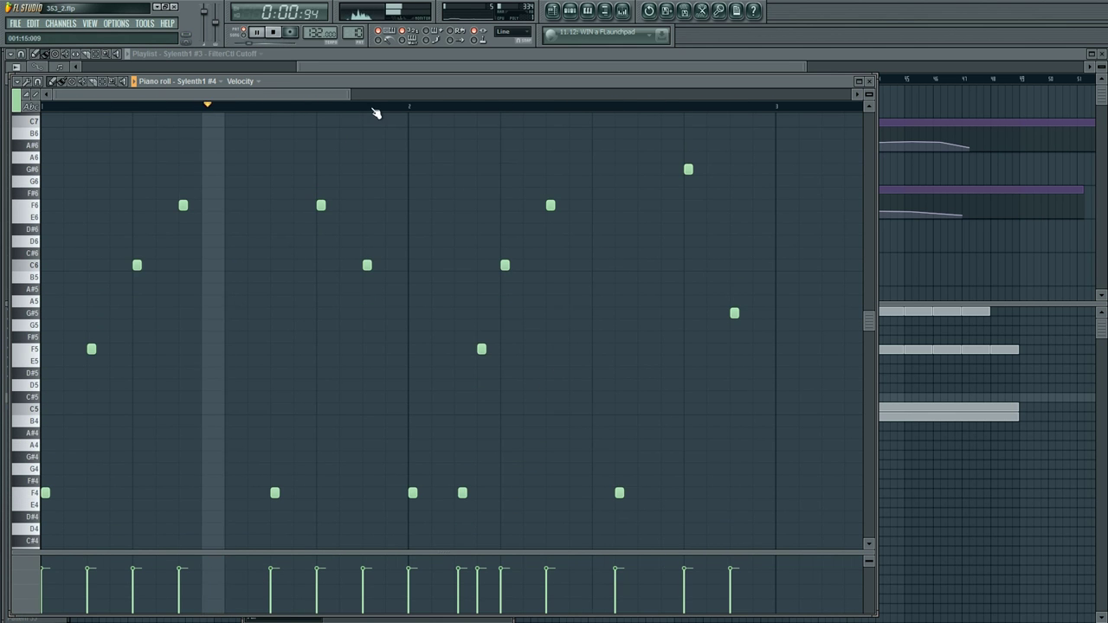
Step: Copy the whole two-bar melody into bars 3 and 4 and clear the selection
scroll(375, 113, down, 2)
key(ctrl+a)
mouse_move(44, 493)
mouse_down()
mouse_move(508, 499)
mouse_move(495, 499)
mouse_up()
click(104, 82)
click(104, 119)
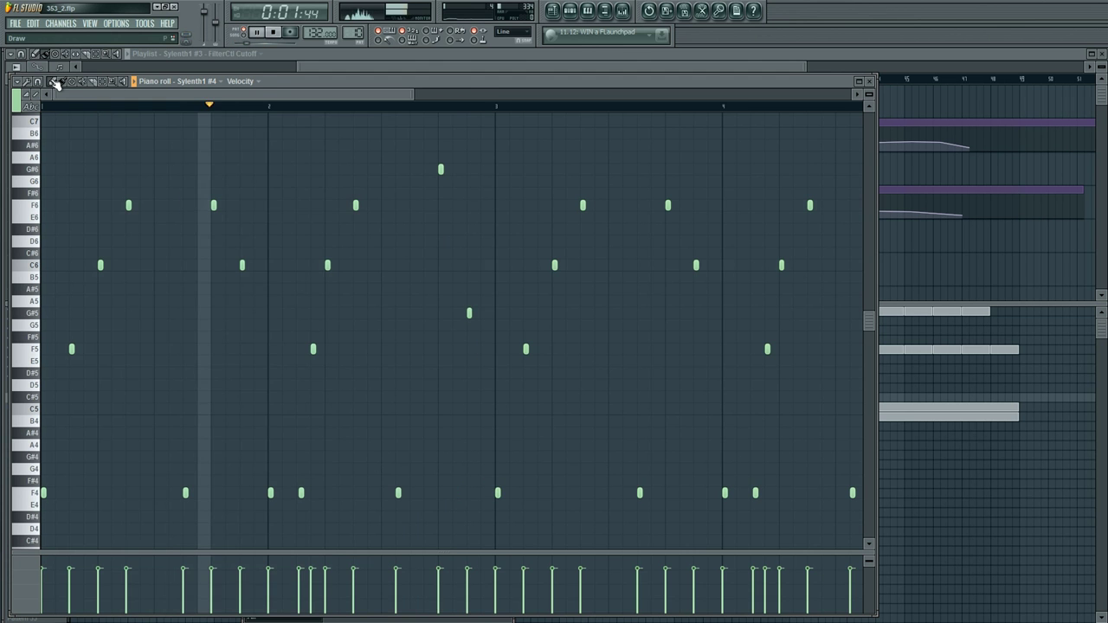
Step: Open Sylenth1 #4, set oscillator A1 to 2 voices and enable OverDrive distortion
key(F6)
key(space)
click(320, 501)
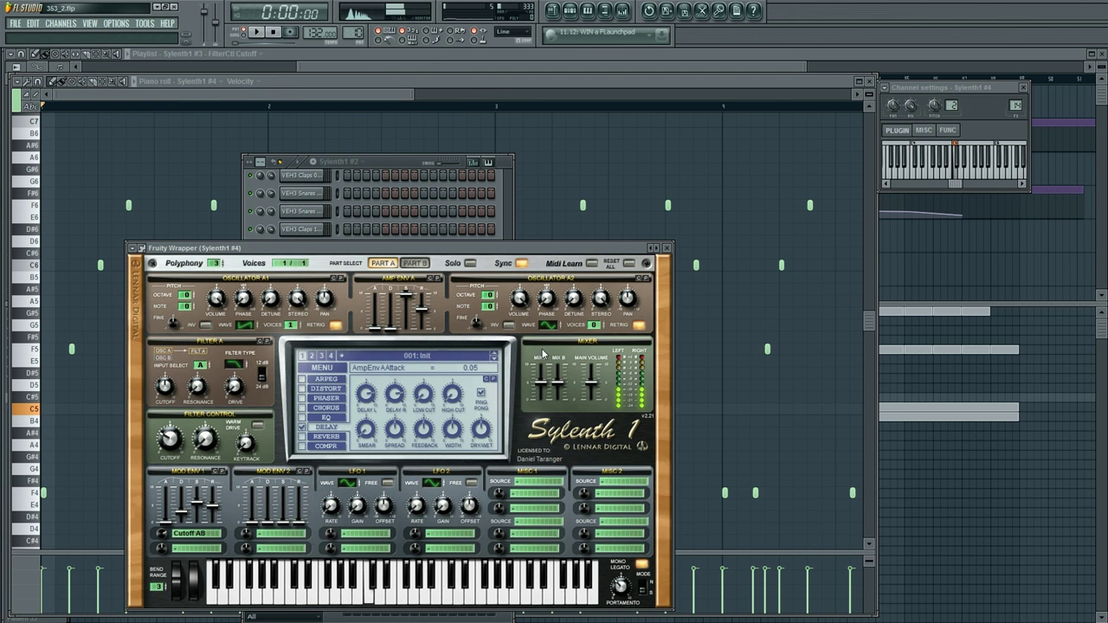
click(302, 390)
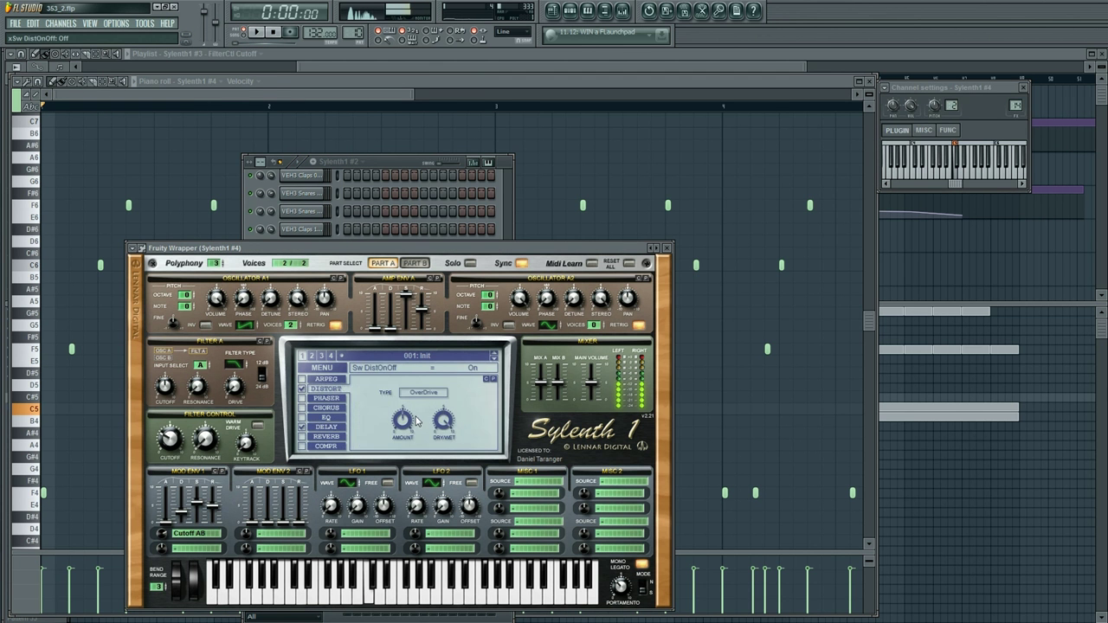
Step: Adjust the left delay time and raise the sustain of Mod Env 1 while the pattern plays
click(323, 426)
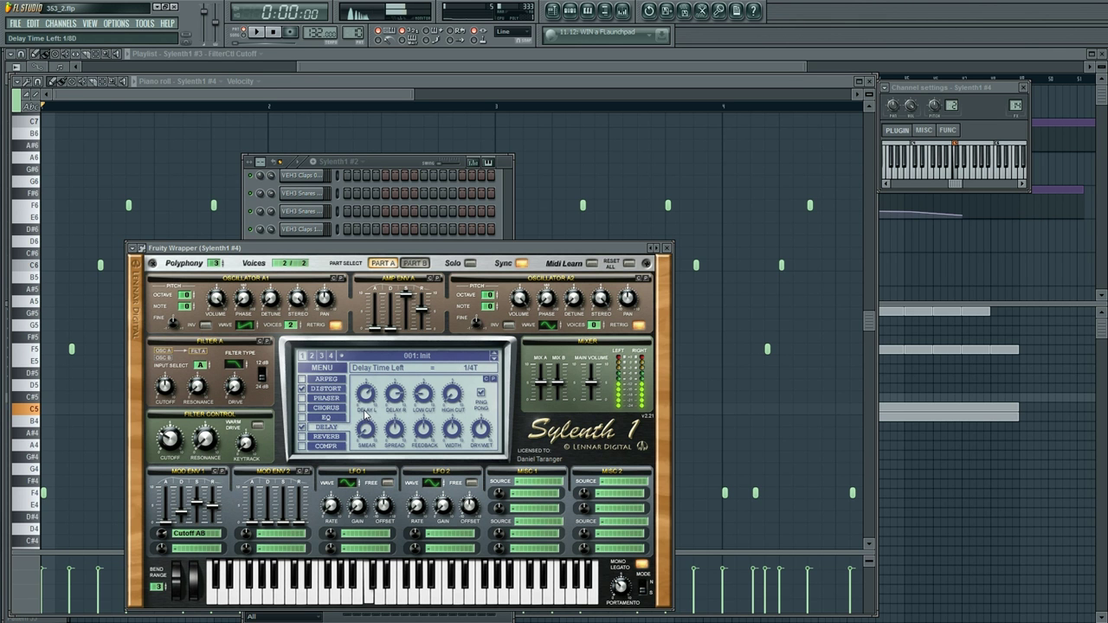
key(space)
drag(371, 410, 371, 404)
drag(197, 503, 197, 486)
click(213, 507)
Step: Raise the delay feedback, slightly lower its dry/wet mix and set the left delay time to 1/32D
drag(424, 431, 424, 383)
drag(482, 430, 482, 436)
drag(367, 395, 368, 404)
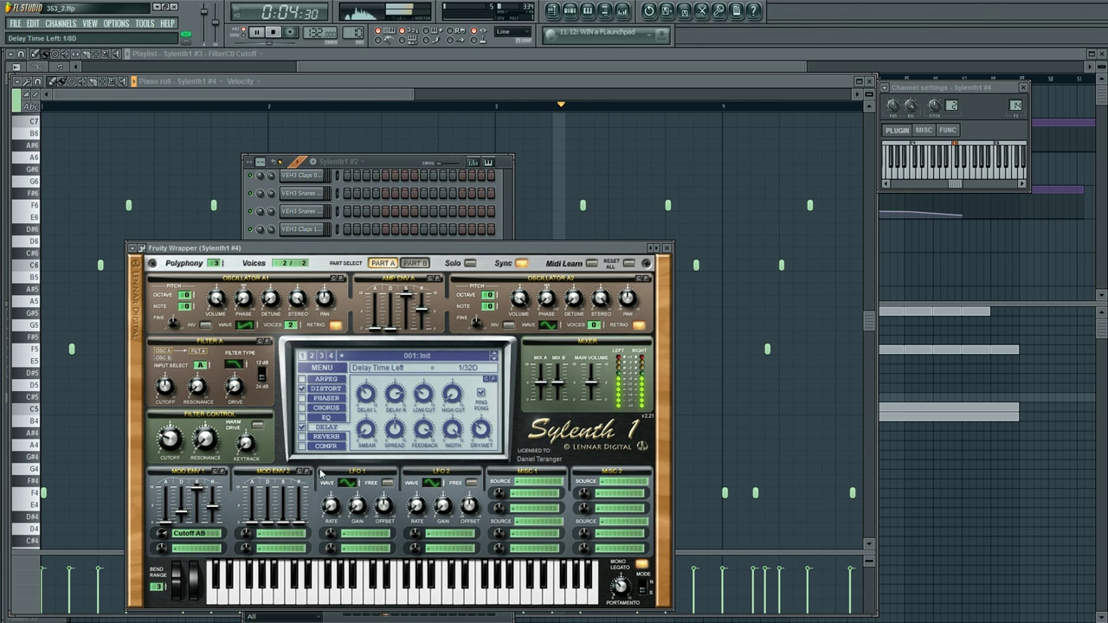
Step: Adjust the portamento, change oscillator A1's wave to HPulse and return to the piano roll
drag(621, 588, 623, 597)
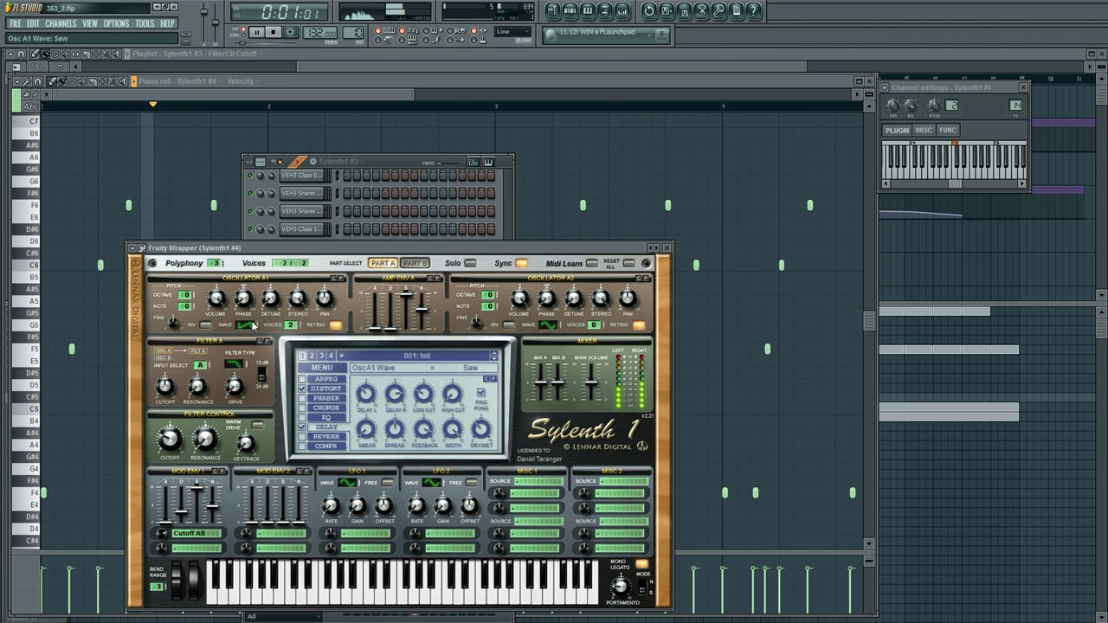
click(254, 325)
click(251, 326)
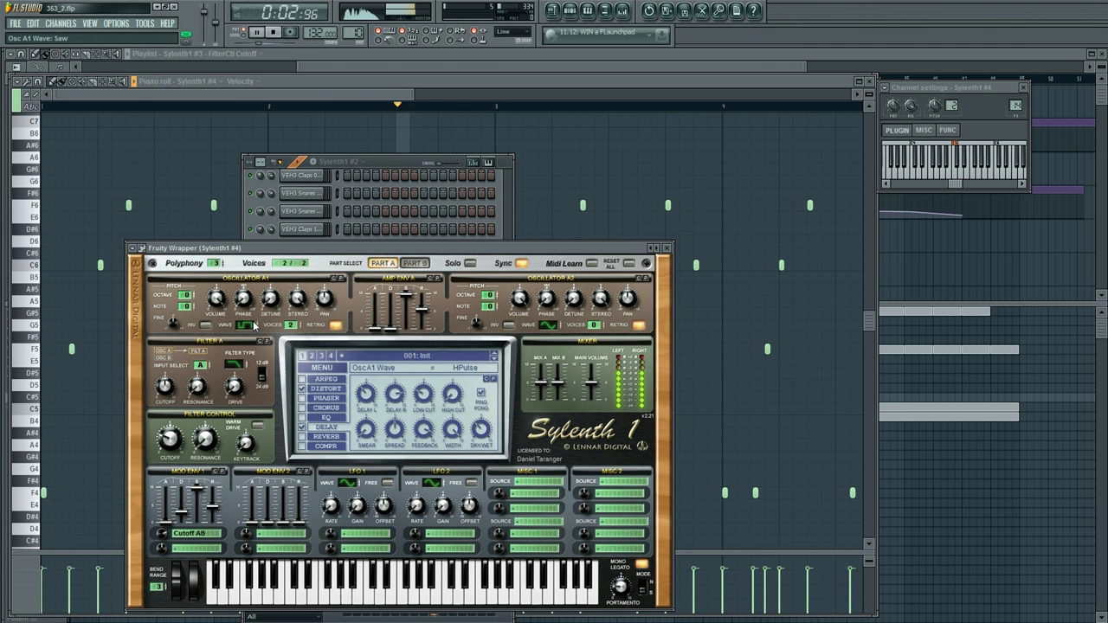
right_click(118, 364)
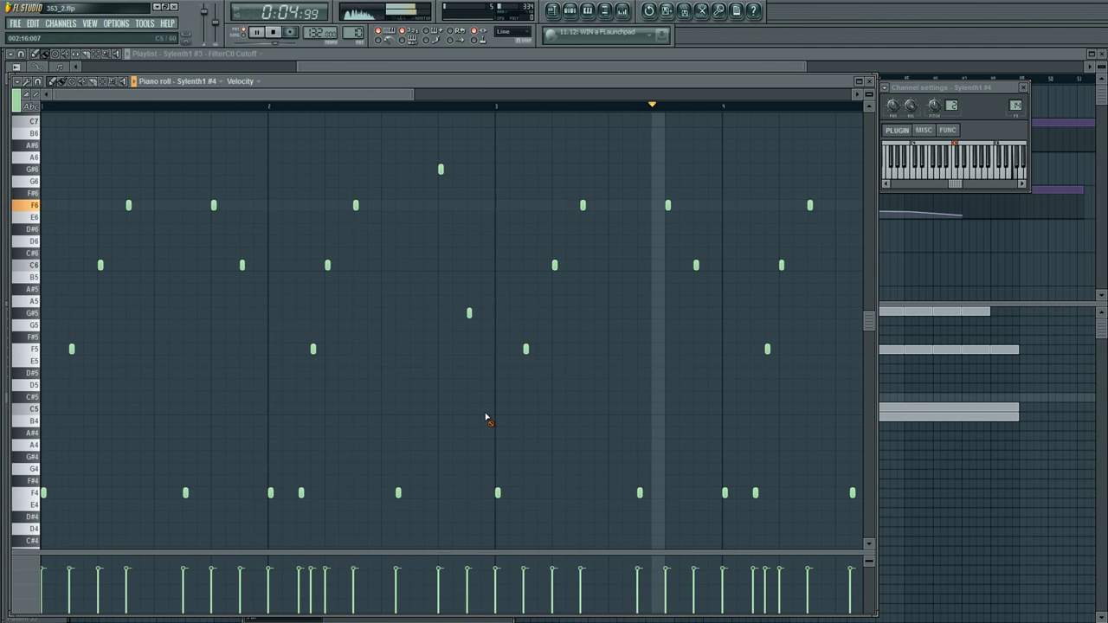
Step: In bar 4, delete the F5 note and move the second F4 up to G5
drag(273, 94, 407, 97)
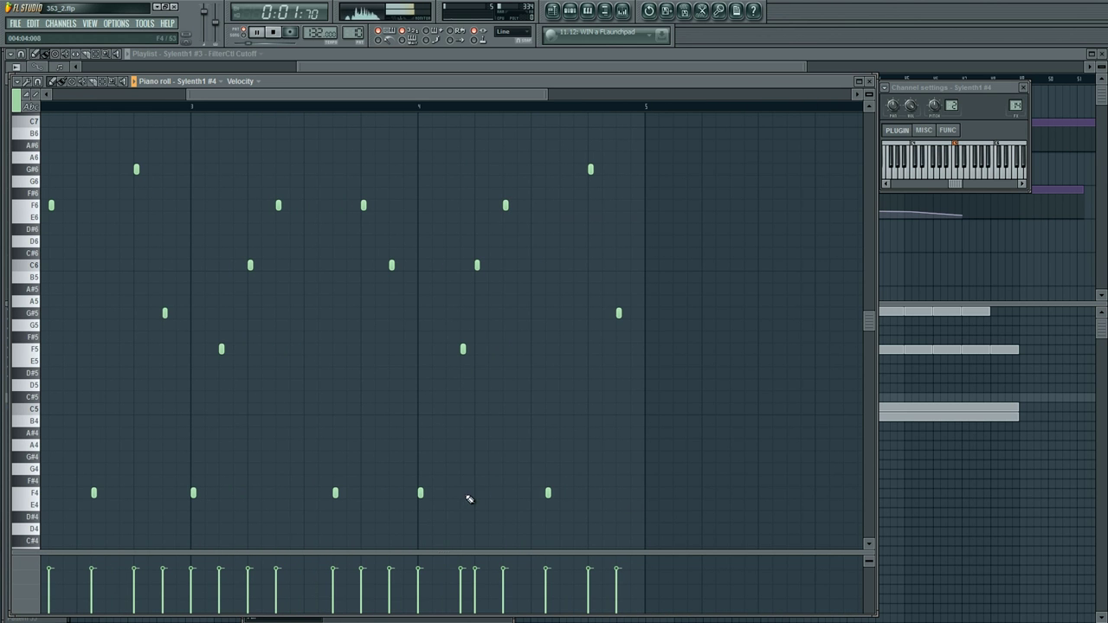
click(462, 492)
right_click(462, 349)
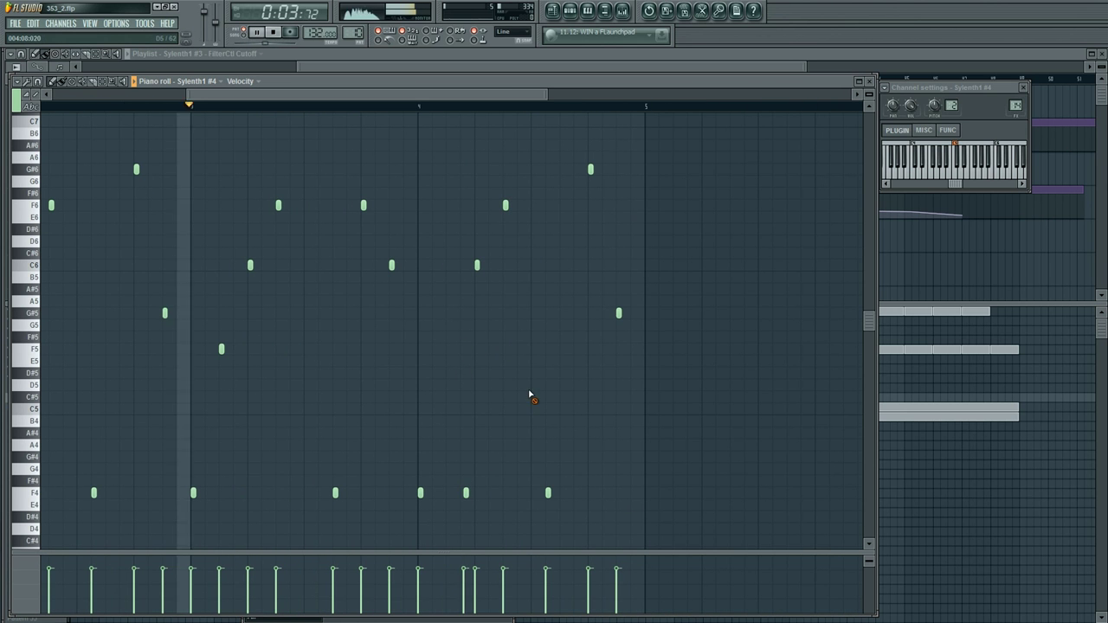
drag(476, 495, 465, 325)
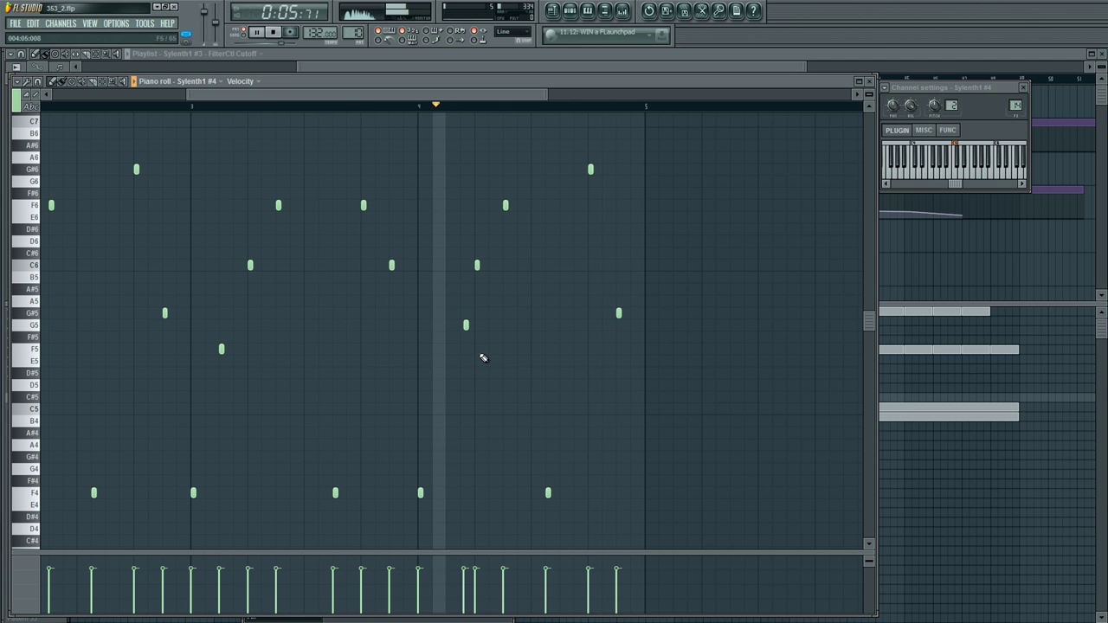
Step: Stop playback and move the F5 note in bar 1 to G#5, just before the C6
drag(329, 96, 165, 217)
key(space)
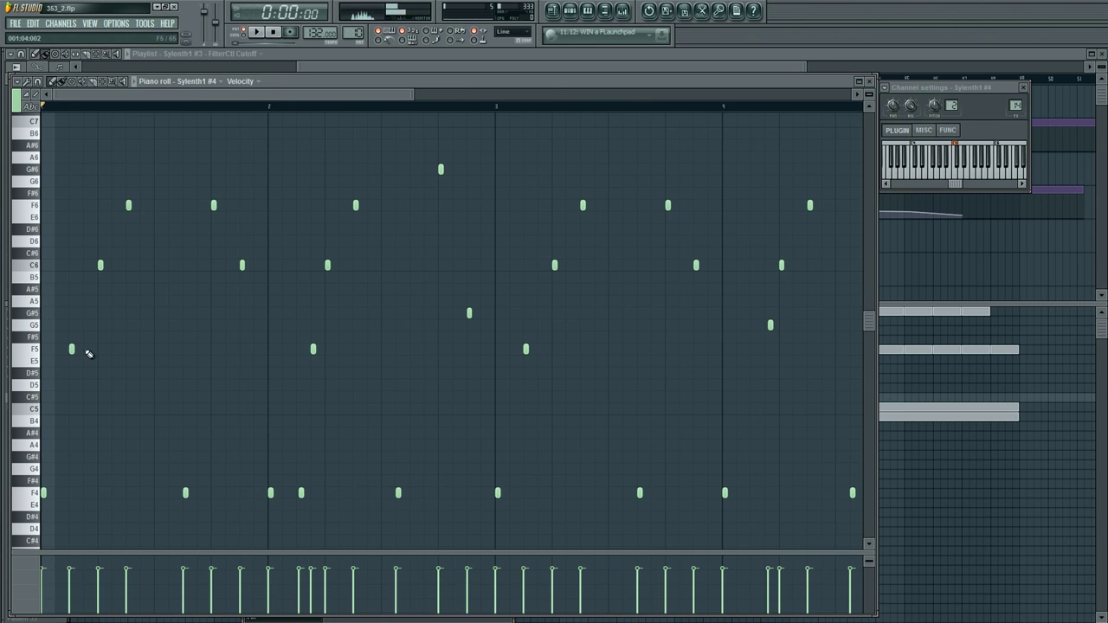
click(90, 313)
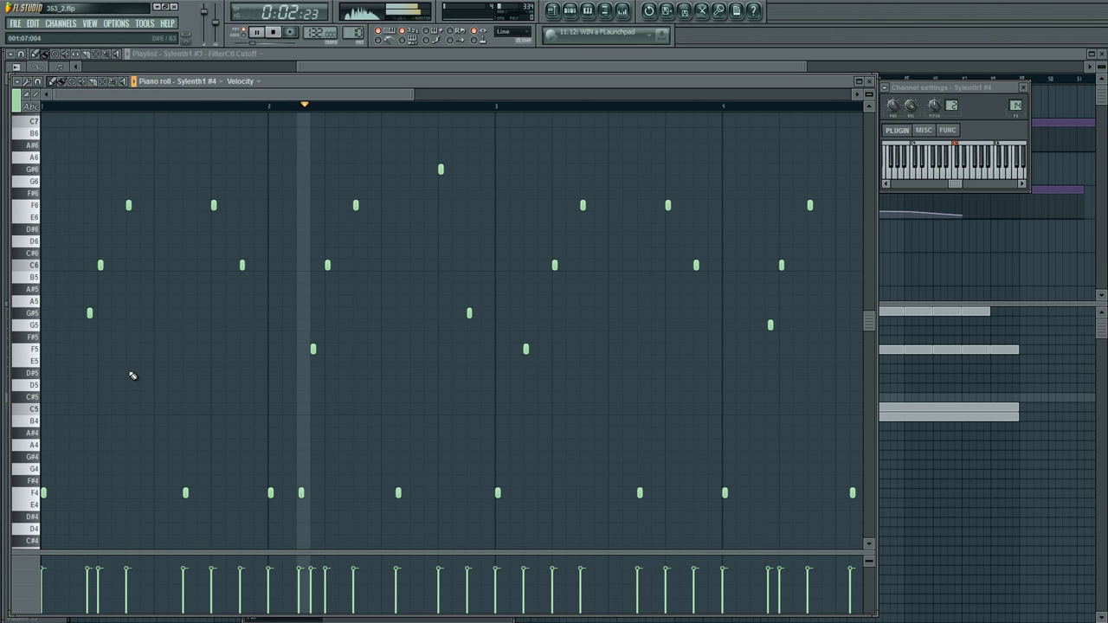
Step: Set oscillator A1's detune to 0.05 in Sylenth1 #4 while the pattern plays, then return to the piano roll
key(F6)
key(space)
click(301, 500)
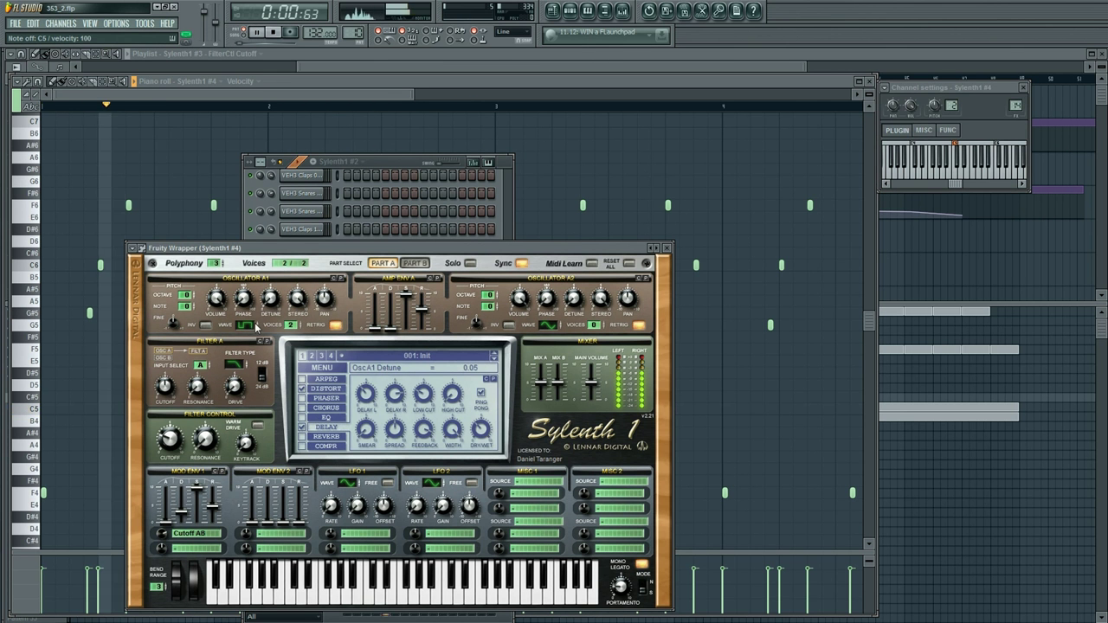
key(space)
right_click(102, 326)
Step: Lengthen the second F4 and first F6 in bar 1, the F6 in bar 2 and the F5 in bar 3
key(ctrl+a)
click(94, 314)
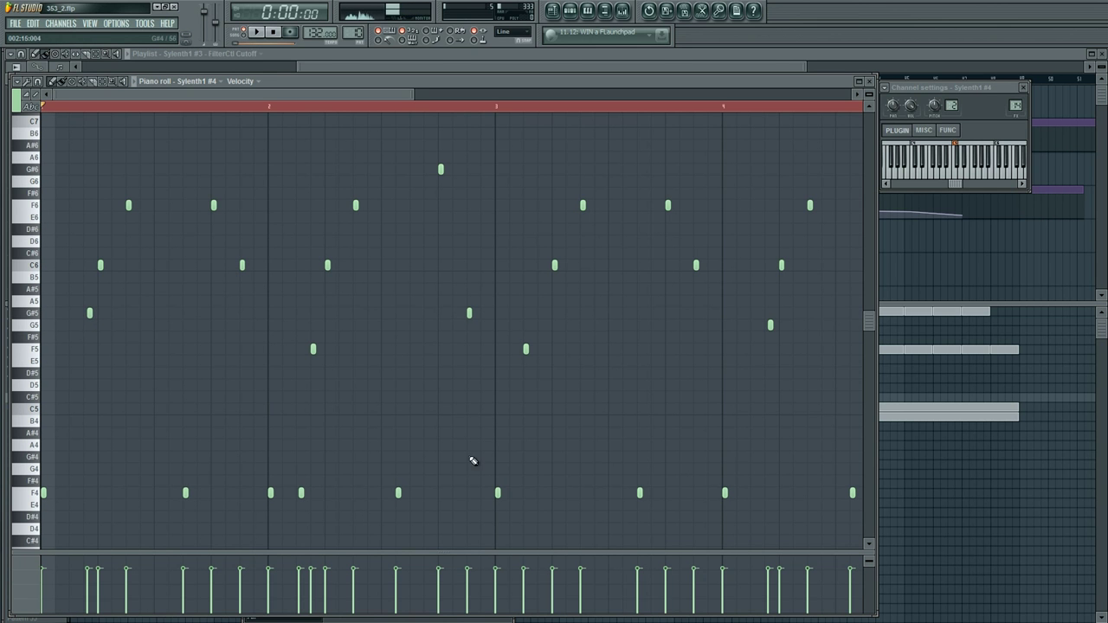
key(space)
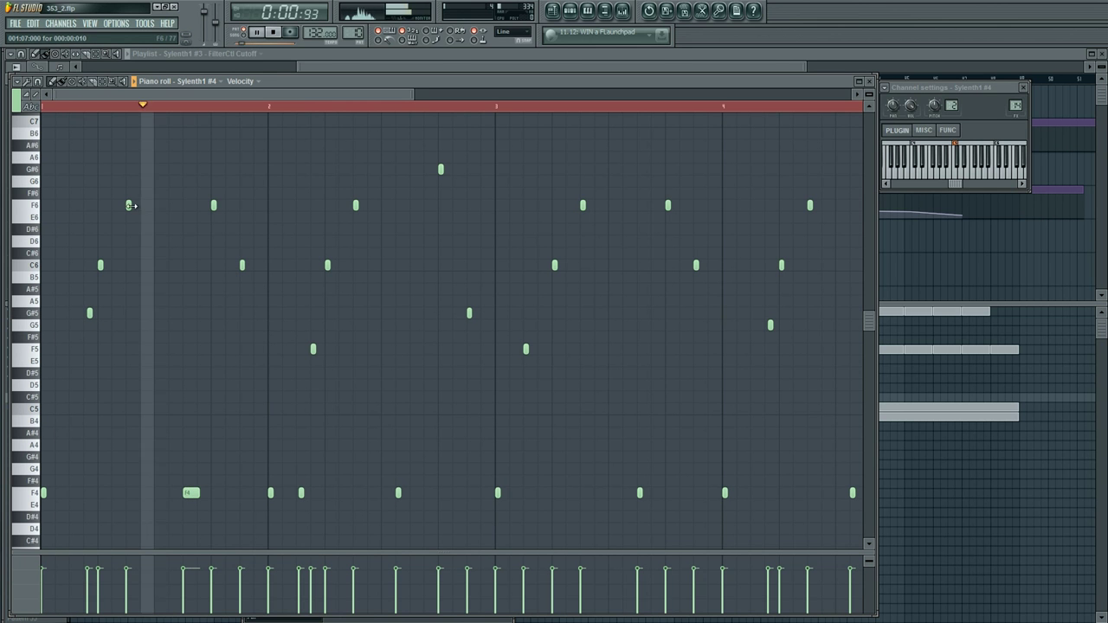
drag(130, 205, 143, 205)
drag(356, 205, 369, 205)
drag(527, 349, 538, 349)
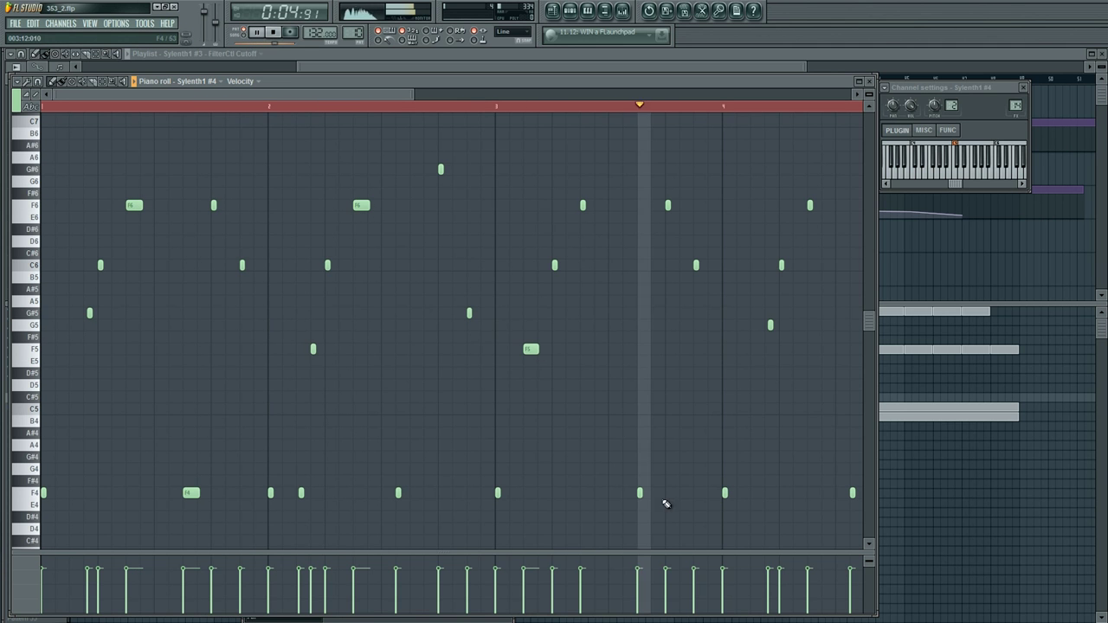
Step: Lengthen the last F4 and last C6 in bar 3, plus the first F4 and the F6 in bar 4
drag(640, 492, 657, 493)
drag(697, 265, 710, 265)
drag(726, 492, 735, 492)
drag(810, 205, 822, 206)
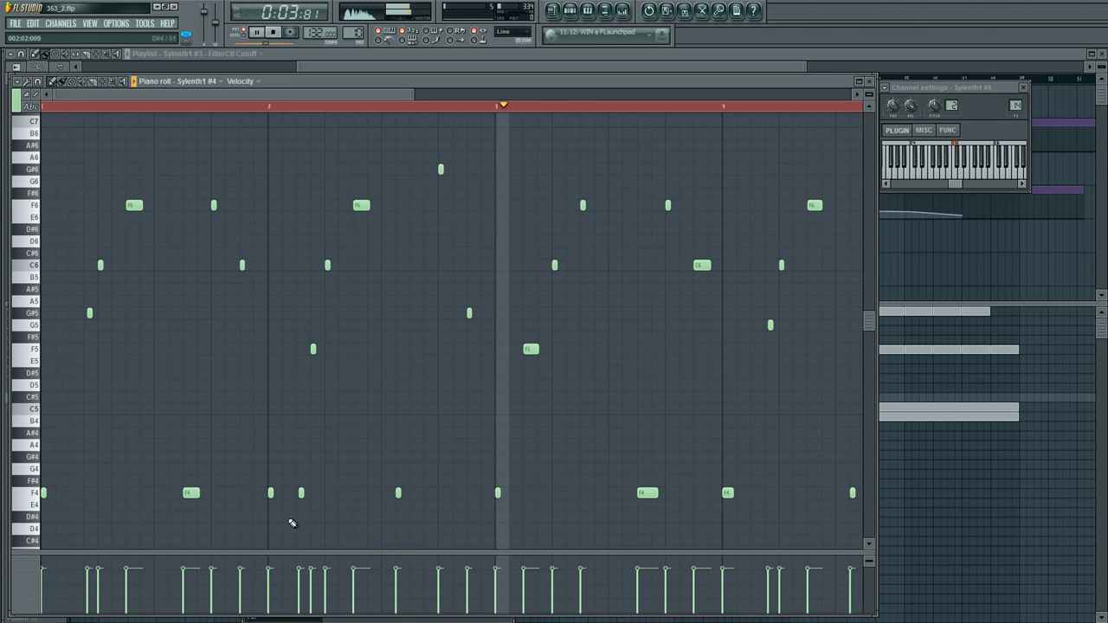
Step: Lengthen the opening F4 notes of bars 1 and 2 and the second F6 of bar 1, and clear the time selection
drag(273, 495, 285, 494)
drag(45, 493, 56, 493)
drag(215, 205, 222, 205)
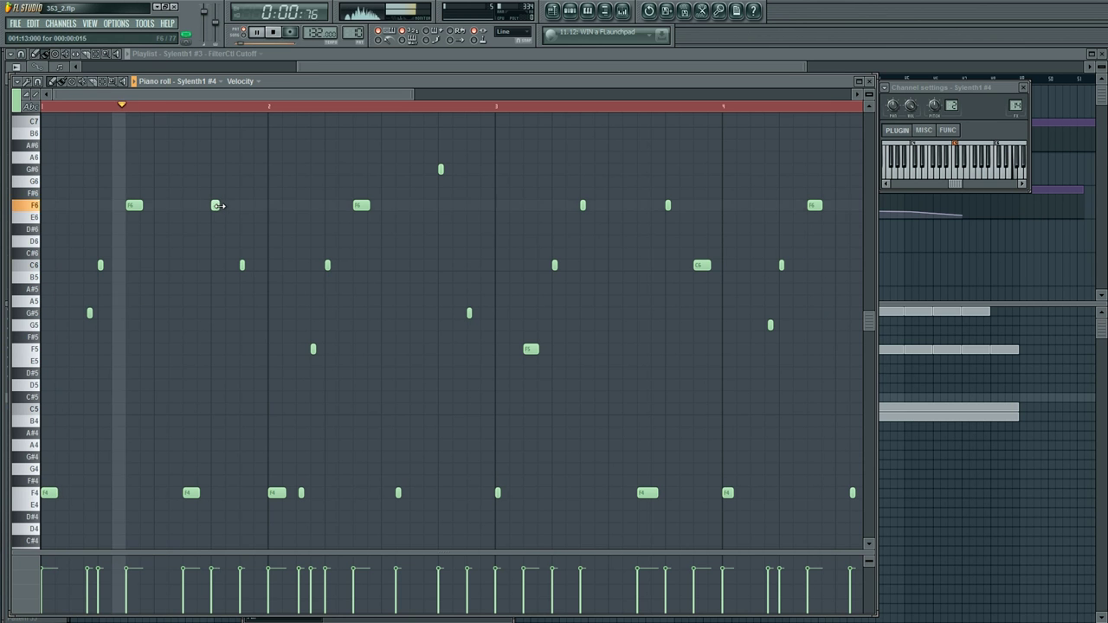
click(107, 82)
click(91, 109)
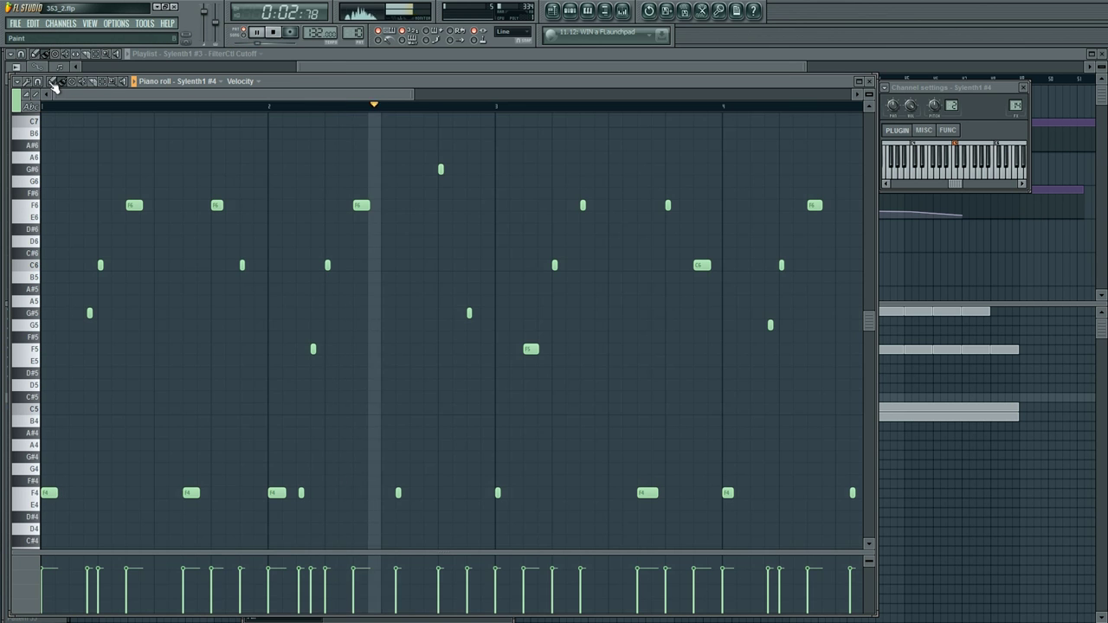
Step: Change oscillator A1's wave in Sylenth1 #4 to QPulse and slightly raise the decay of amp envelope A
click(55, 83)
key(F6)
click(316, 501)
click(316, 503)
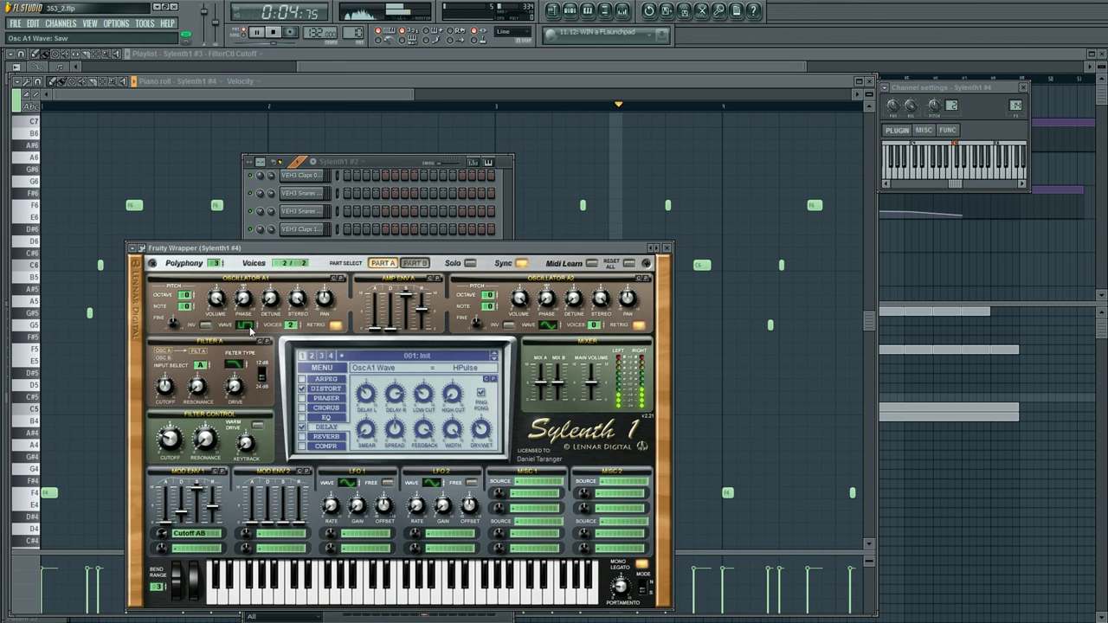
click(248, 325)
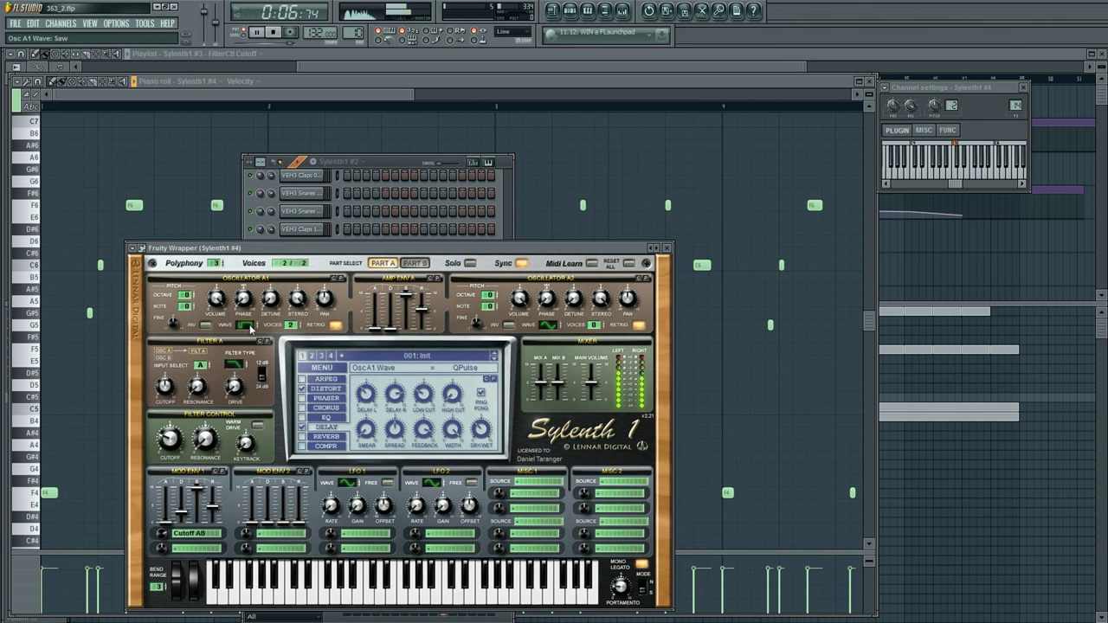
drag(390, 329, 390, 325)
Step: Try the chorus effect with an adjusted depth and switch it off again
click(326, 408)
click(302, 408)
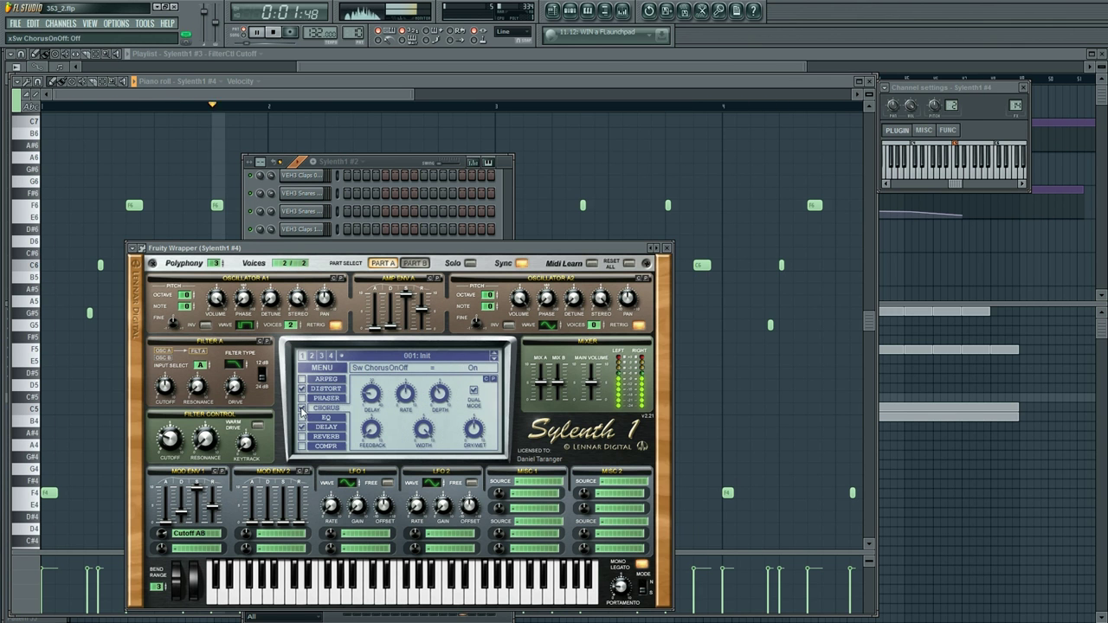
drag(443, 397, 443, 398)
click(302, 408)
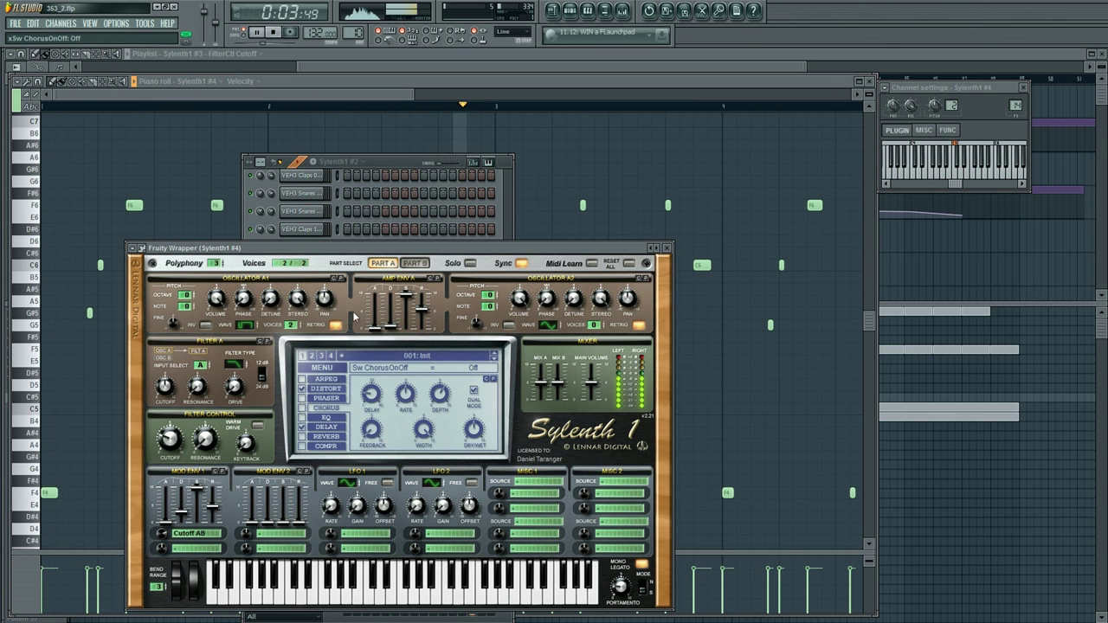
Step: Set oscillator B2 in part B to a saw wave with 2 voices and raise the release of amp envelope B
click(414, 263)
click(549, 325)
drag(595, 325, 607, 308)
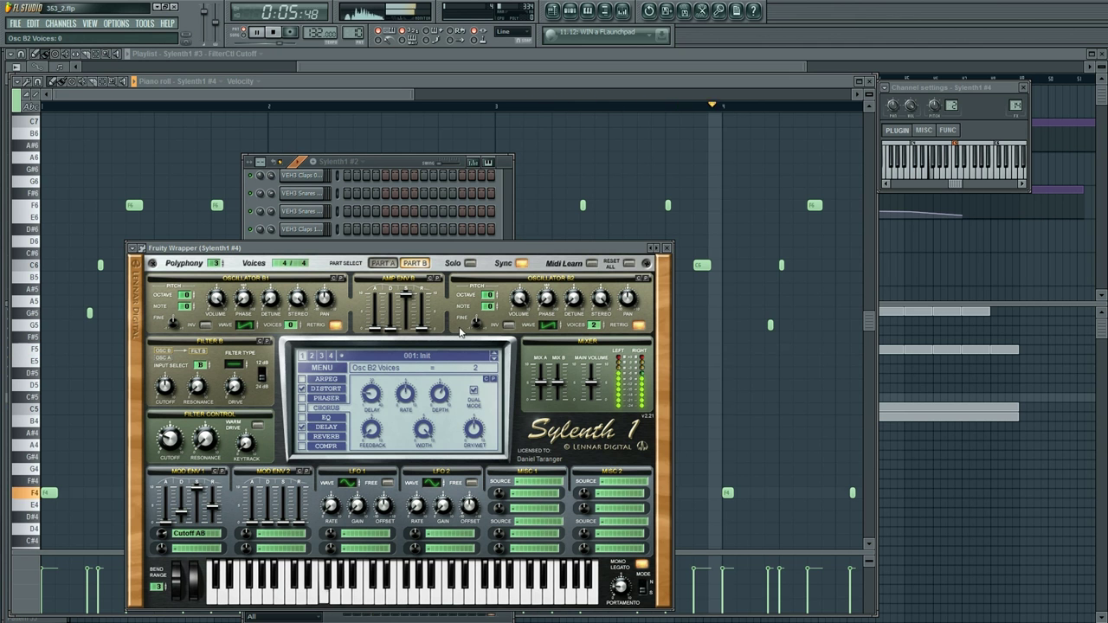
drag(421, 329, 423, 309)
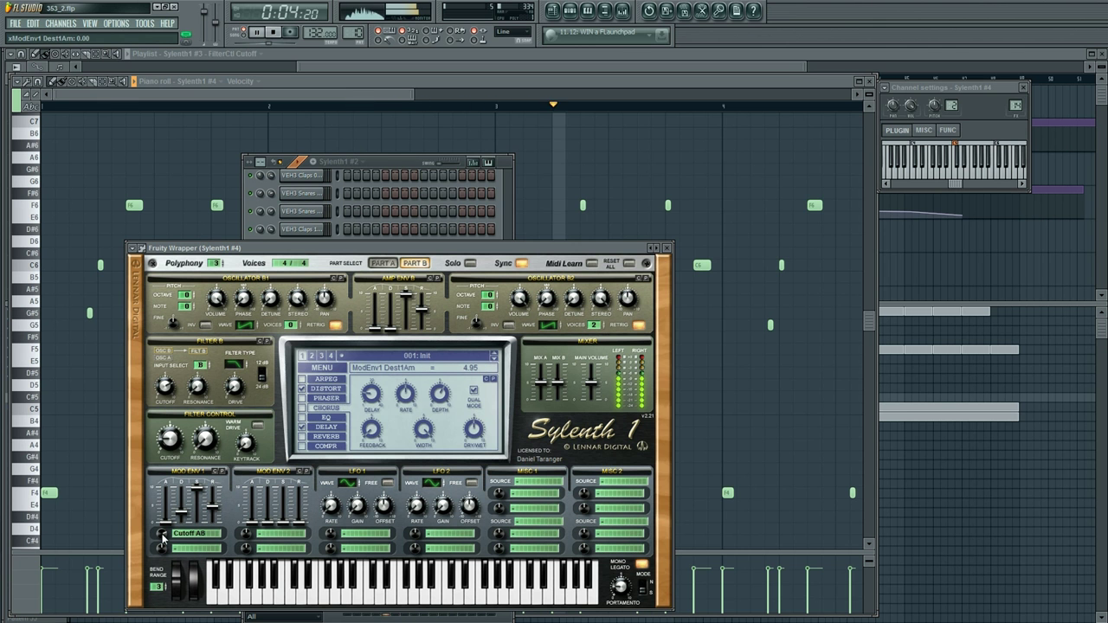
Step: Reshape the Fruity Parametric EQ 2 on mixer track 3, lowering band 5 and raising bands 4 and 6
click(622, 12)
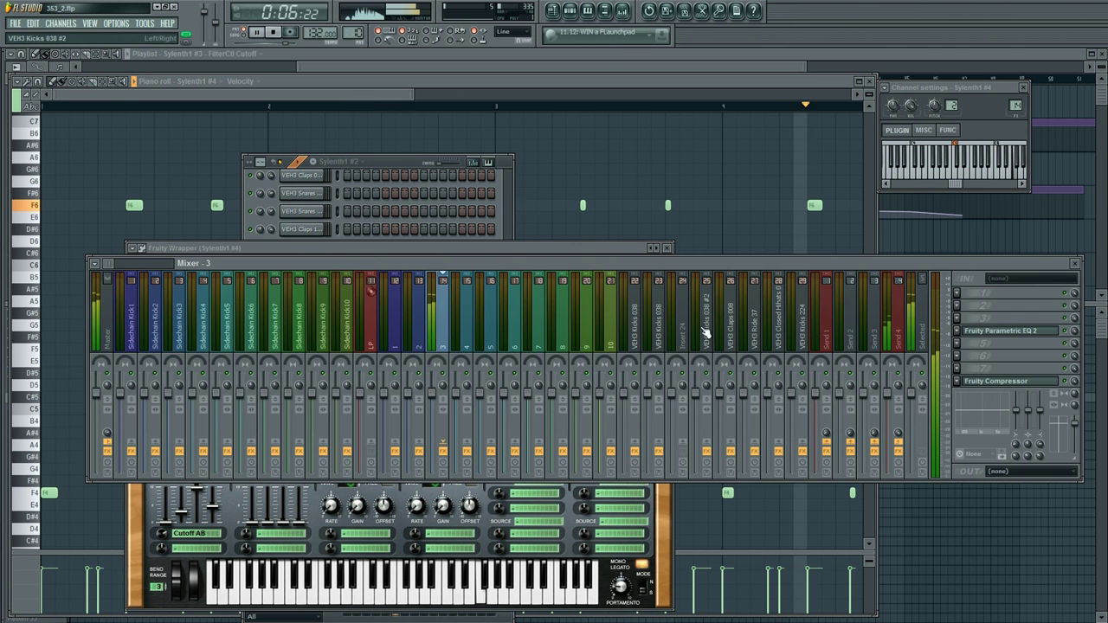
click(1003, 330)
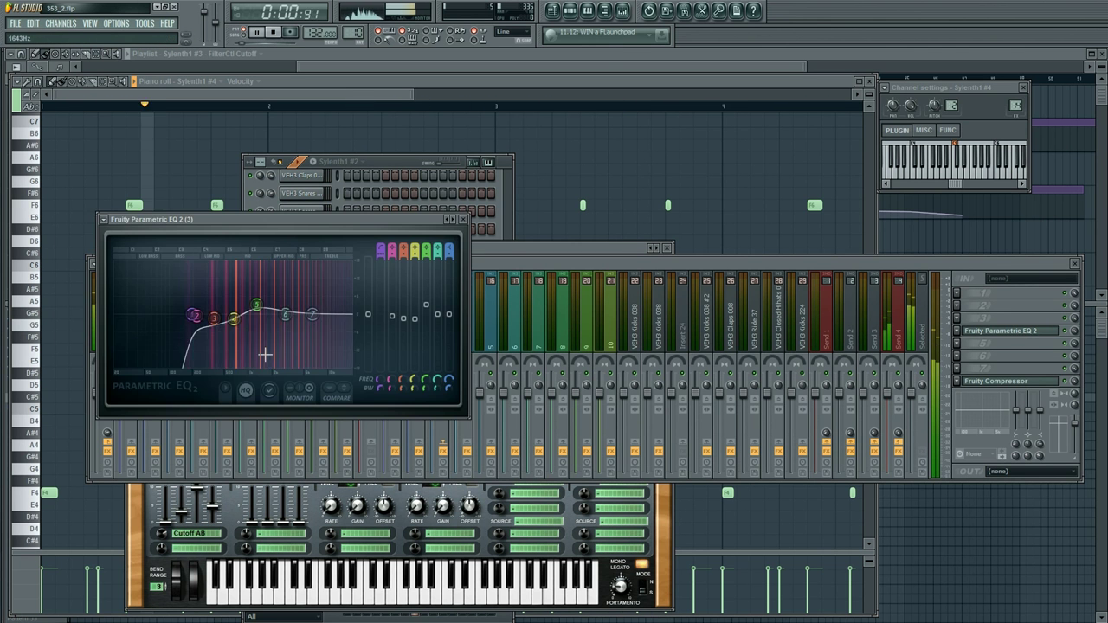
drag(260, 317, 263, 326)
drag(287, 304, 245, 313)
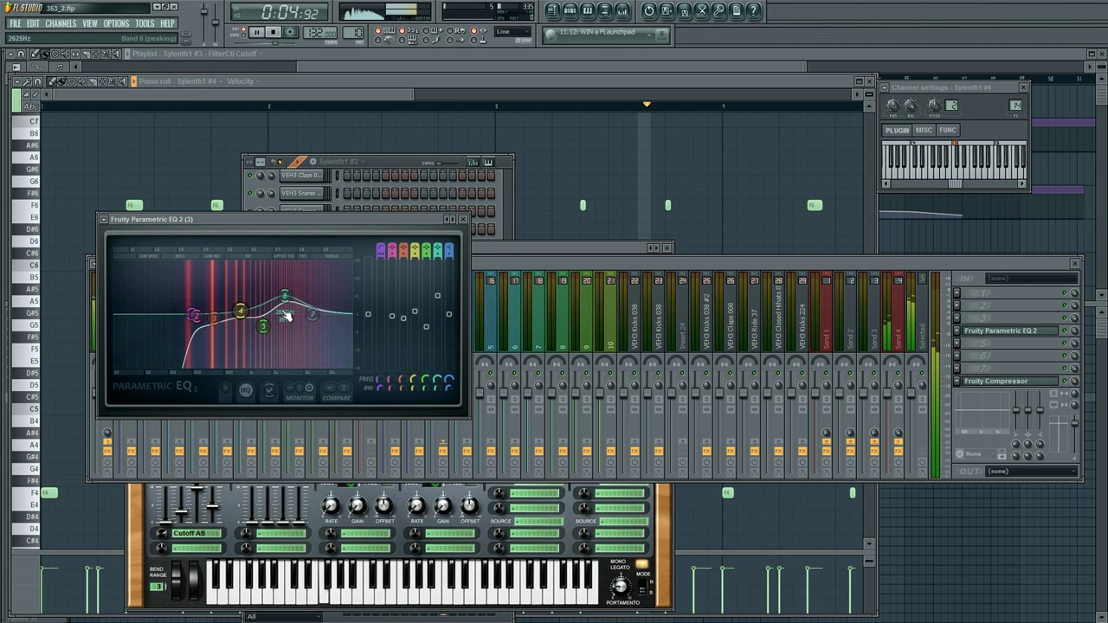
Step: Reopen Sylenth1 #4 and adjust the cutoff of filter B and filter A
key(F6)
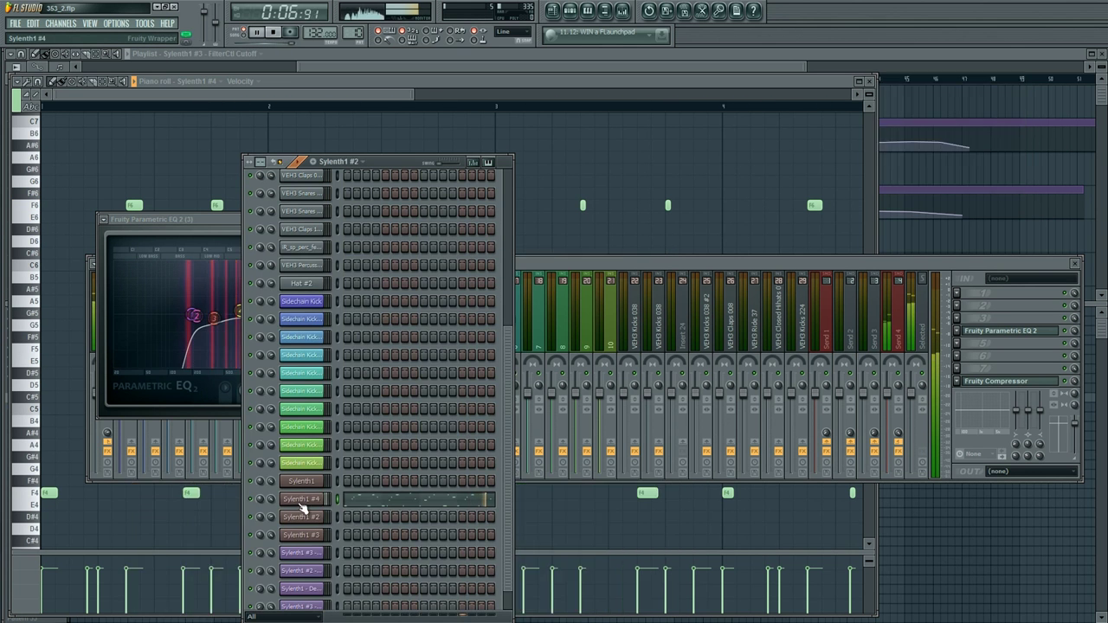
click(302, 500)
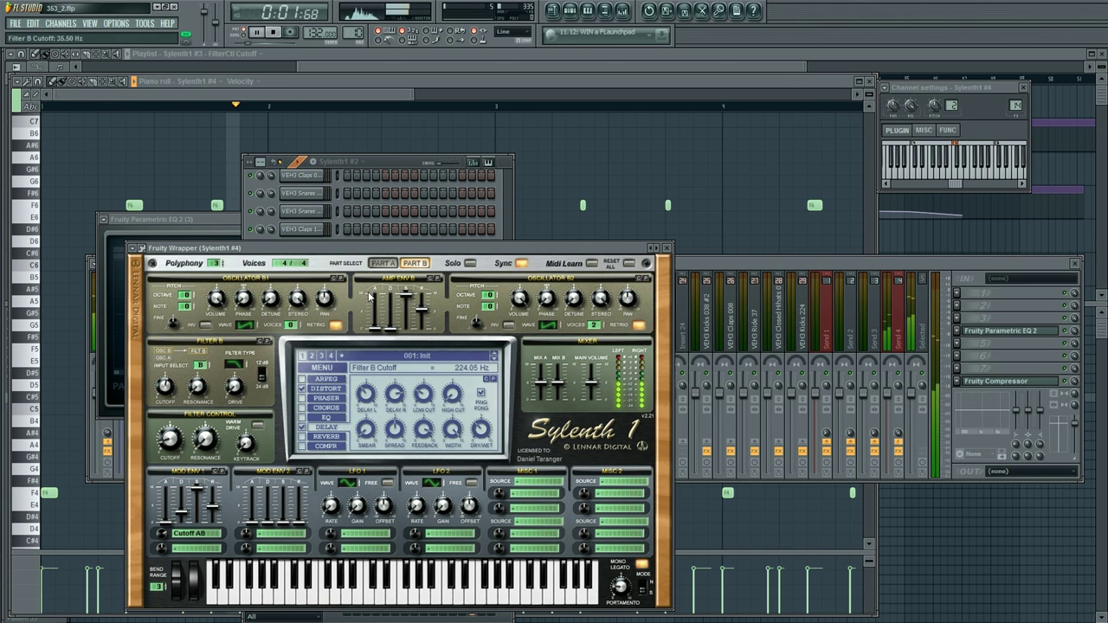
click(383, 263)
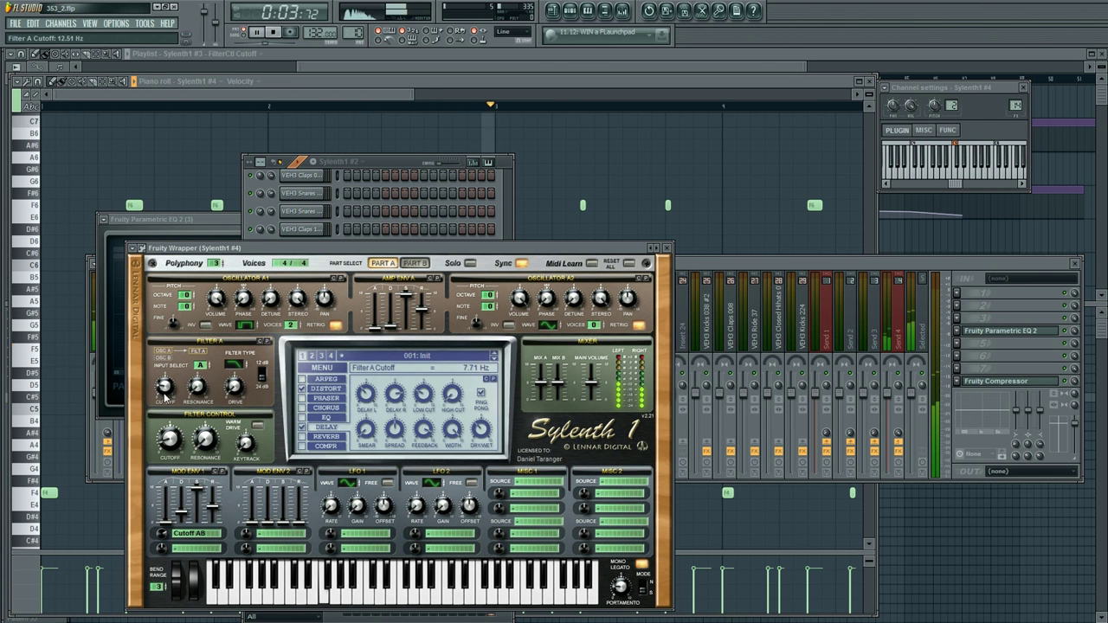
Step: Route LFO 1 to Cutoff AB, adjust its rate and modulation amount, and try its Free mode before switching it off again
click(355, 533)
click(437, 400)
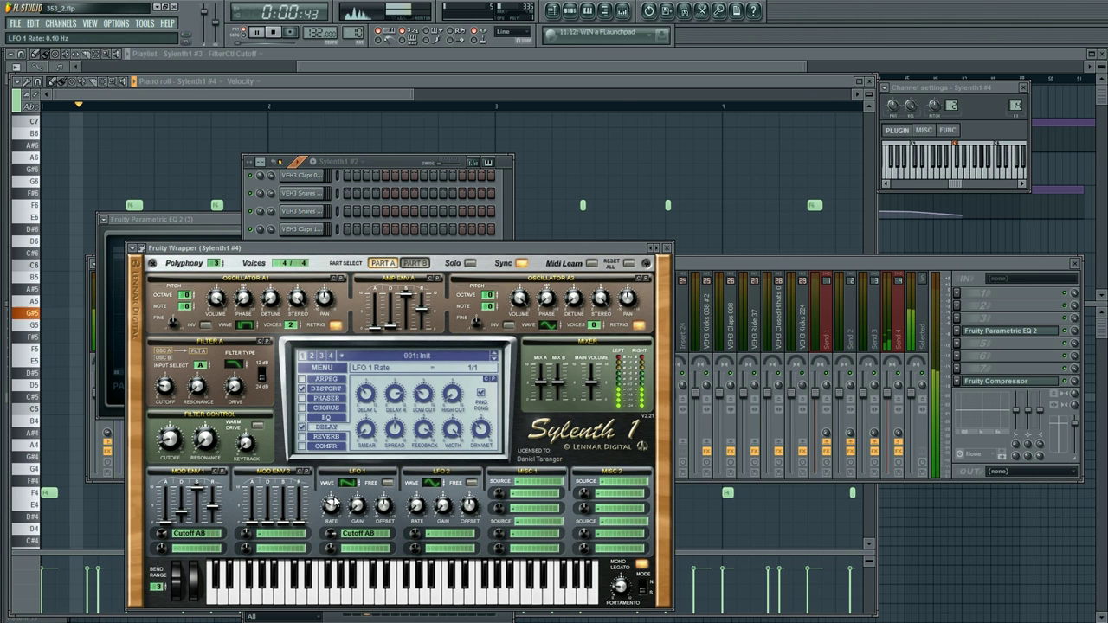
click(414, 263)
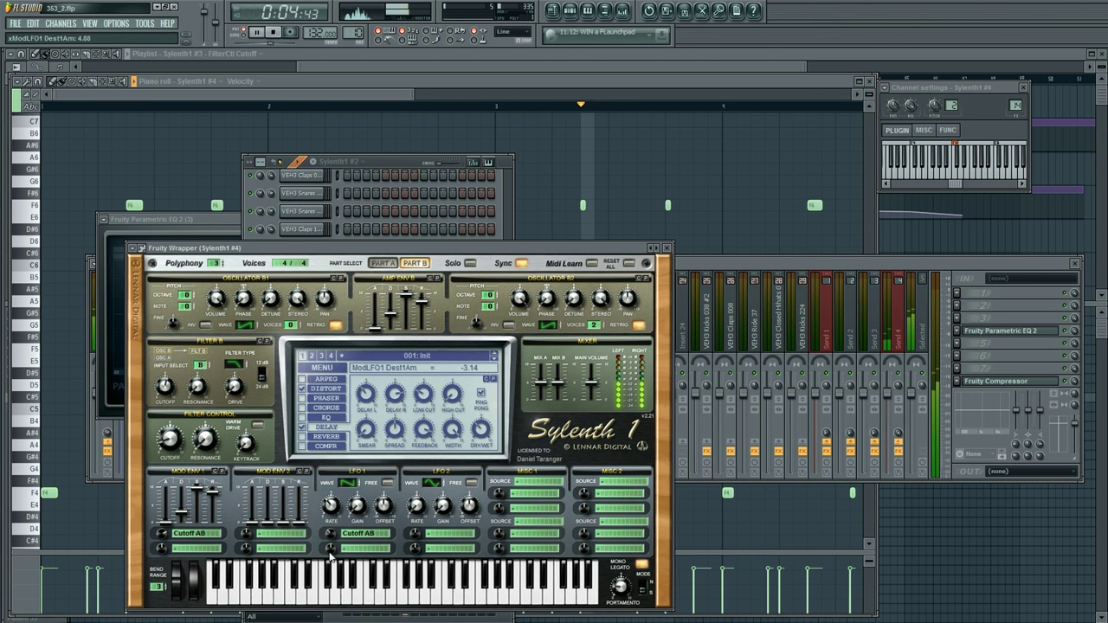
click(388, 483)
click(389, 483)
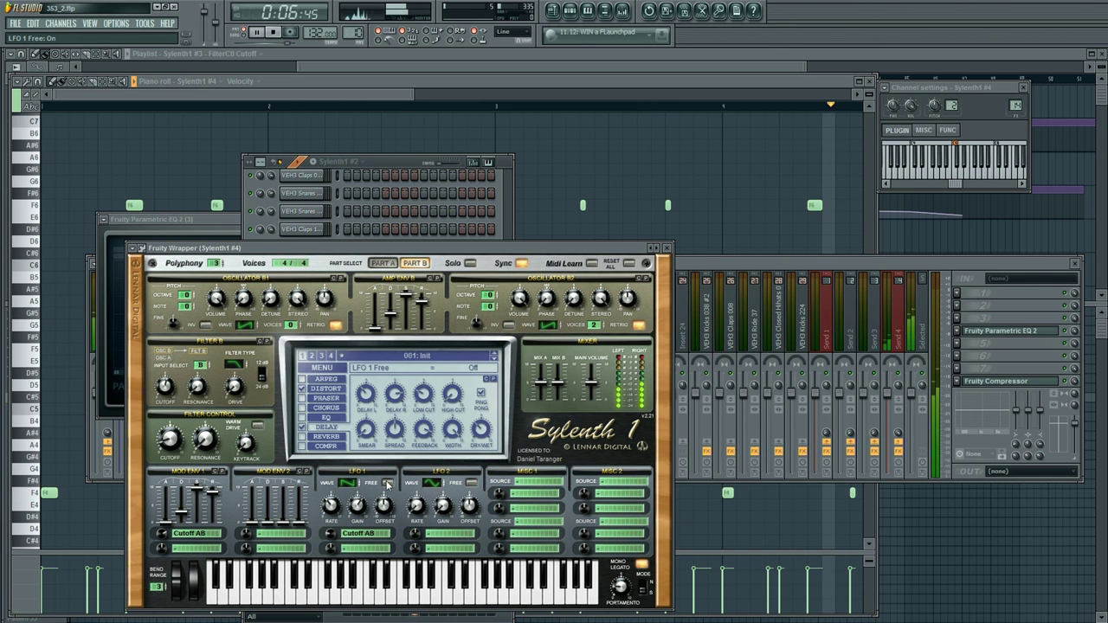
Step: Route LFO 2 to Pitch AB, adjust its modulation amount and set it free-running at a rate of 6.58 Hz
key(space)
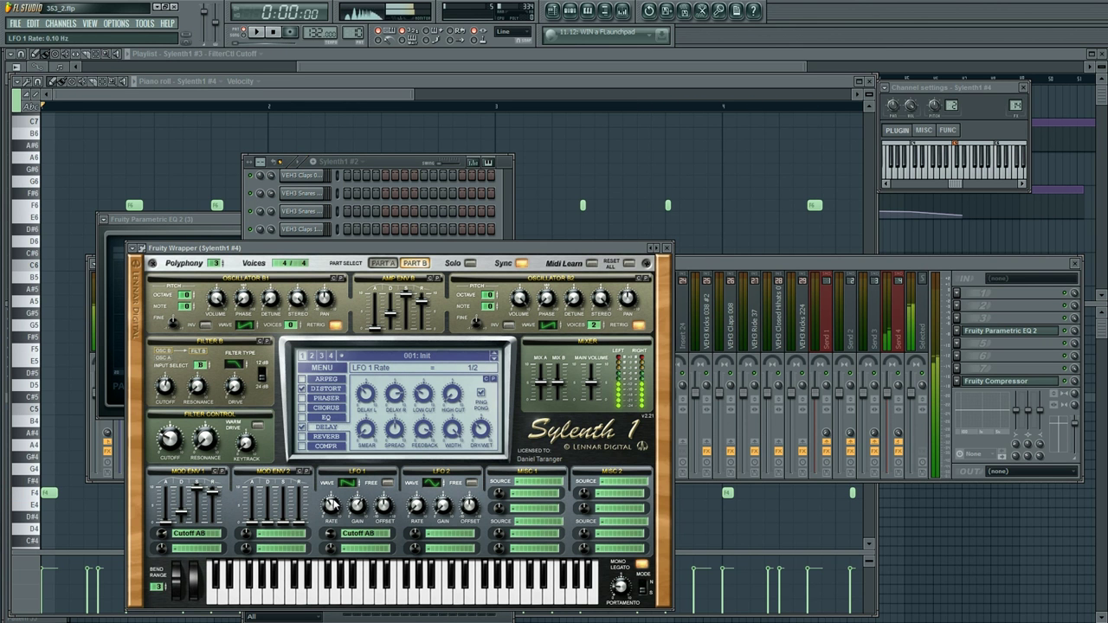
key(space)
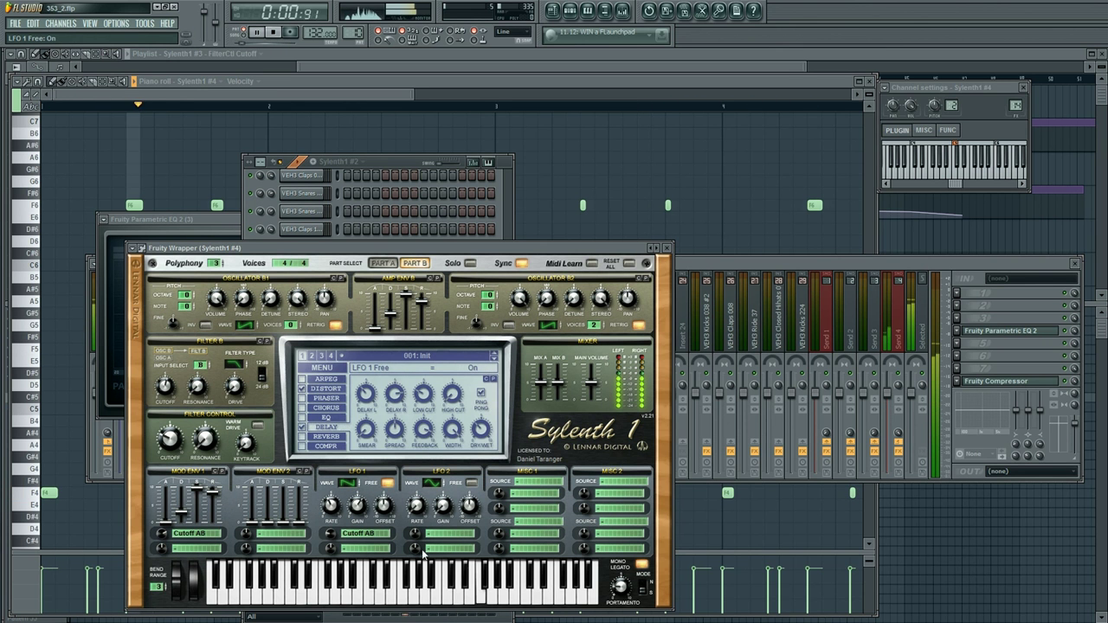
click(446, 533)
click(454, 472)
drag(415, 534, 422, 503)
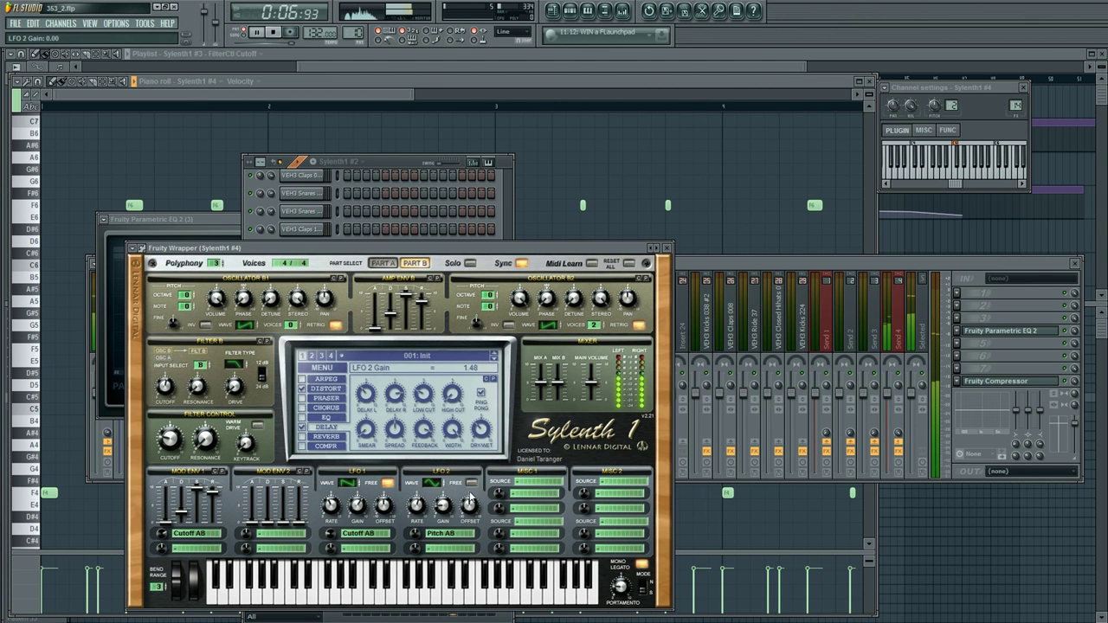
drag(420, 506, 423, 509)
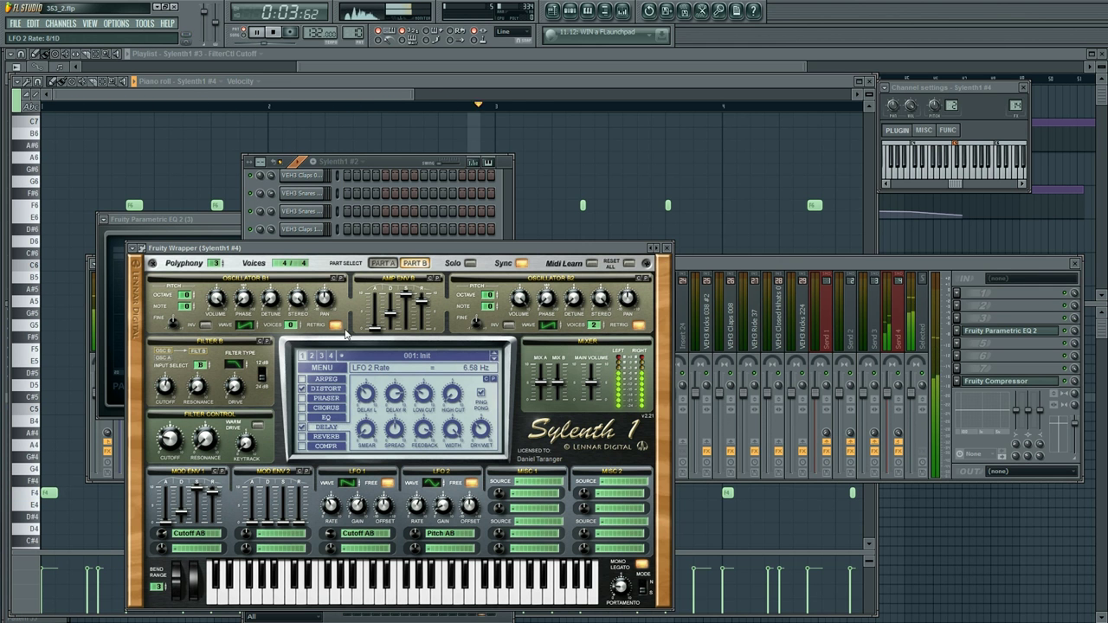
Step: Set LFO 1 to a synced 1/8D rate with a sine wave, then adjust its Cutoff AB amount and the delay dry/wet
click(162, 533)
click(332, 506)
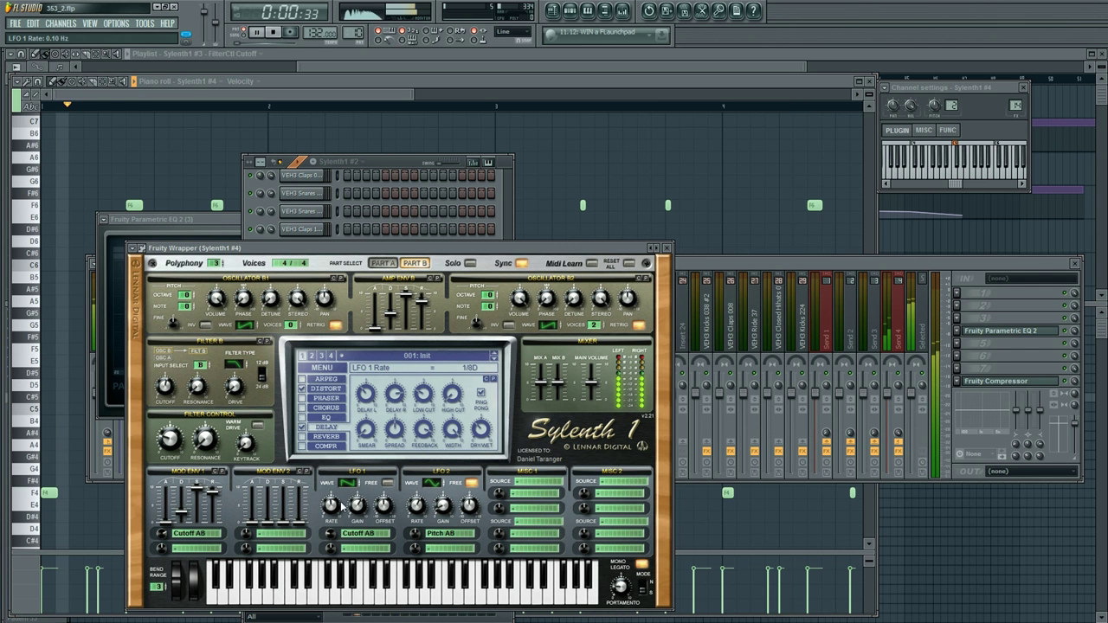
drag(335, 532, 339, 535)
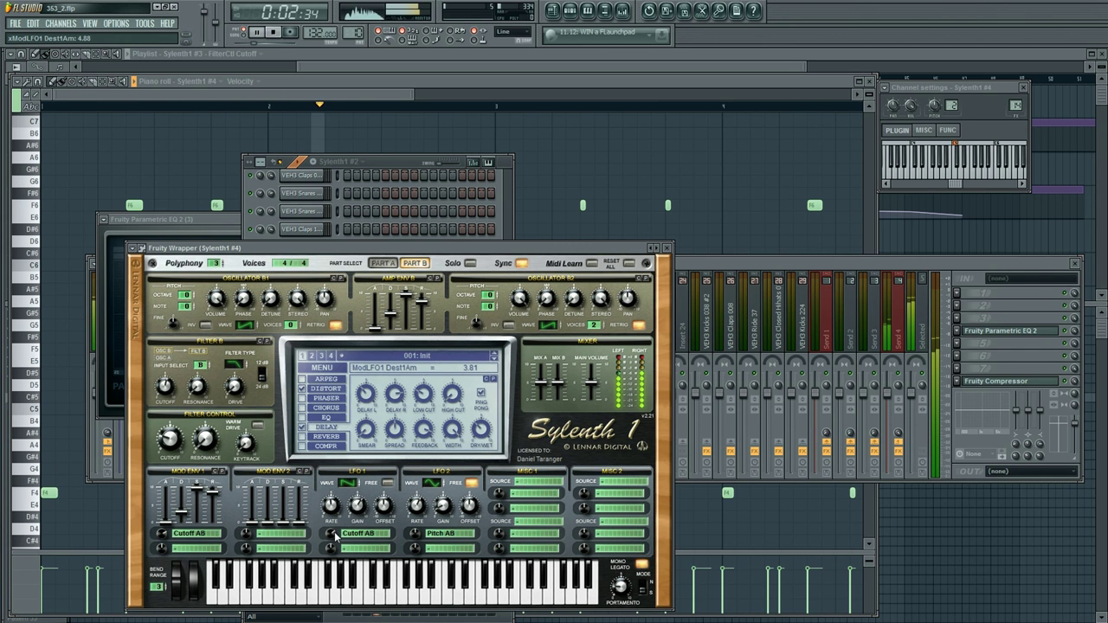
drag(349, 485, 350, 512)
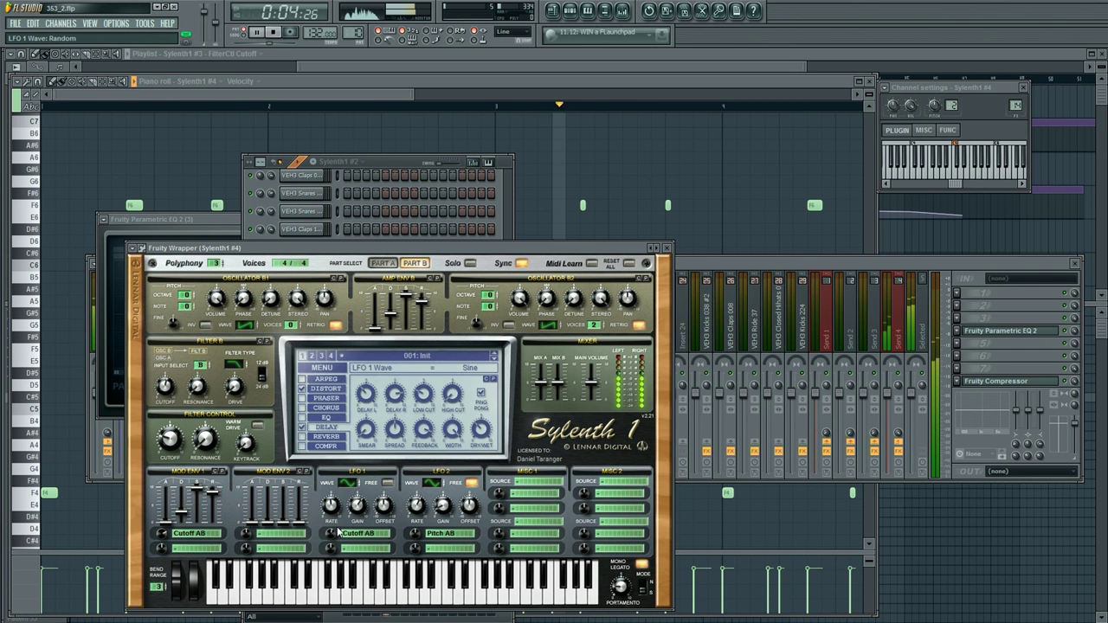
click(355, 482)
mouse_move(334, 533)
mouse_down()
mouse_move(332, 555)
mouse_move(336, 534)
mouse_up()
drag(482, 430, 484, 434)
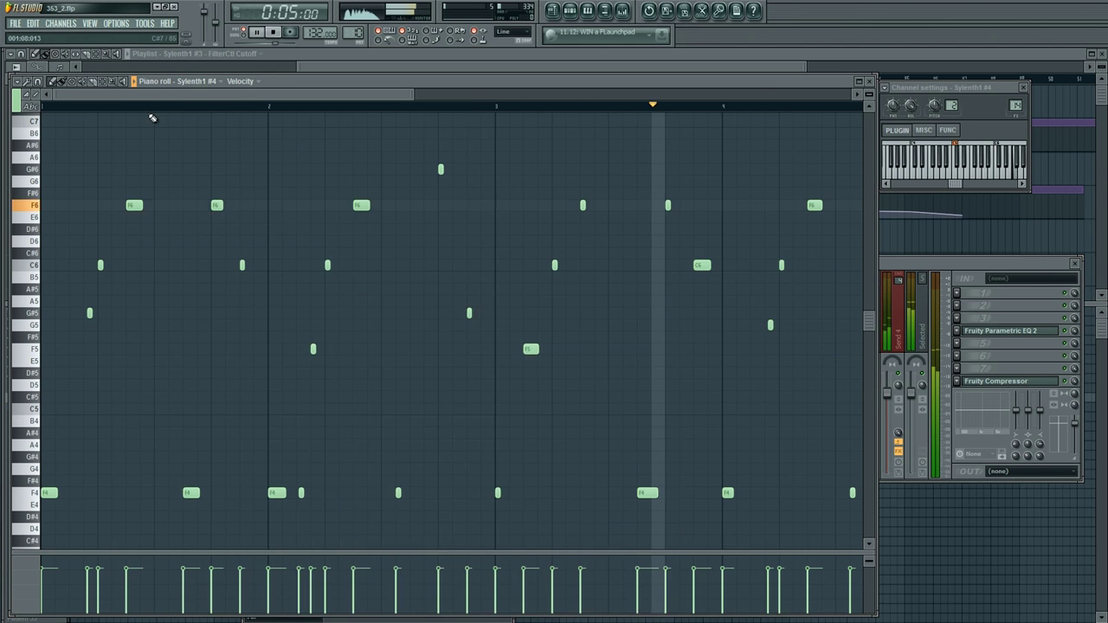
Step: Lower the low F4 notes of bar 2 to C#4 in the Sylenth1 #4 piano roll
scroll(162, 110, down, 1)
scroll(217, 378, down, 2)
drag(521, 379, 145, 469)
ctrl+click(144, 457)
key(space)
key(space)
right_click(133, 469)
Step: Move the low notes of bars 3 and 4 to D#4 and add a short C#4 note near the end of bar 2
drag(521, 356, 248, 395)
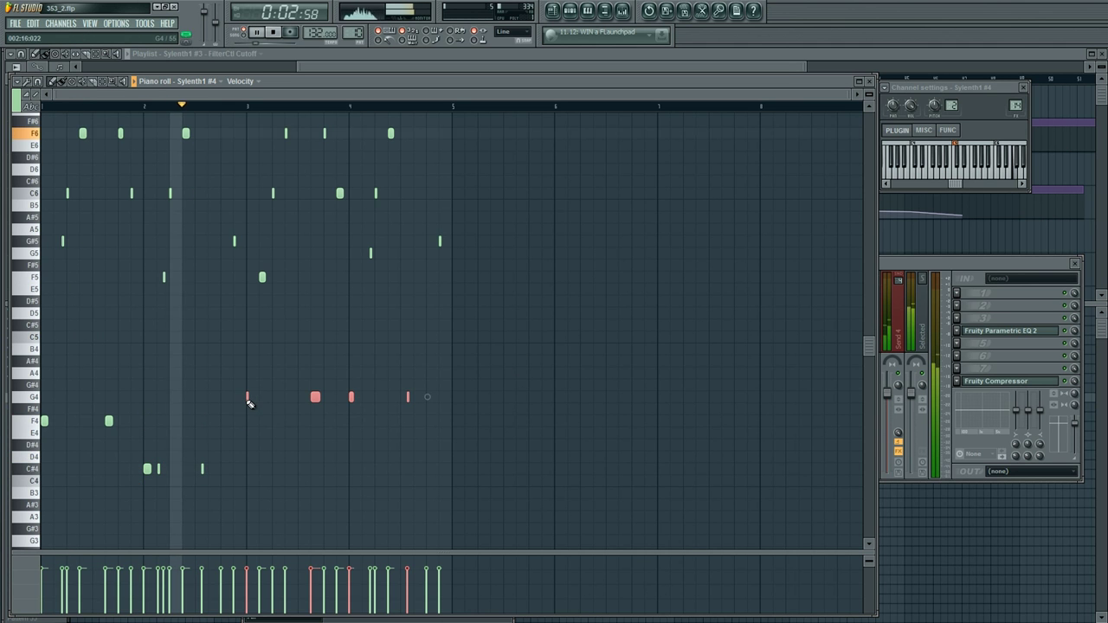
click(228, 426)
key(space)
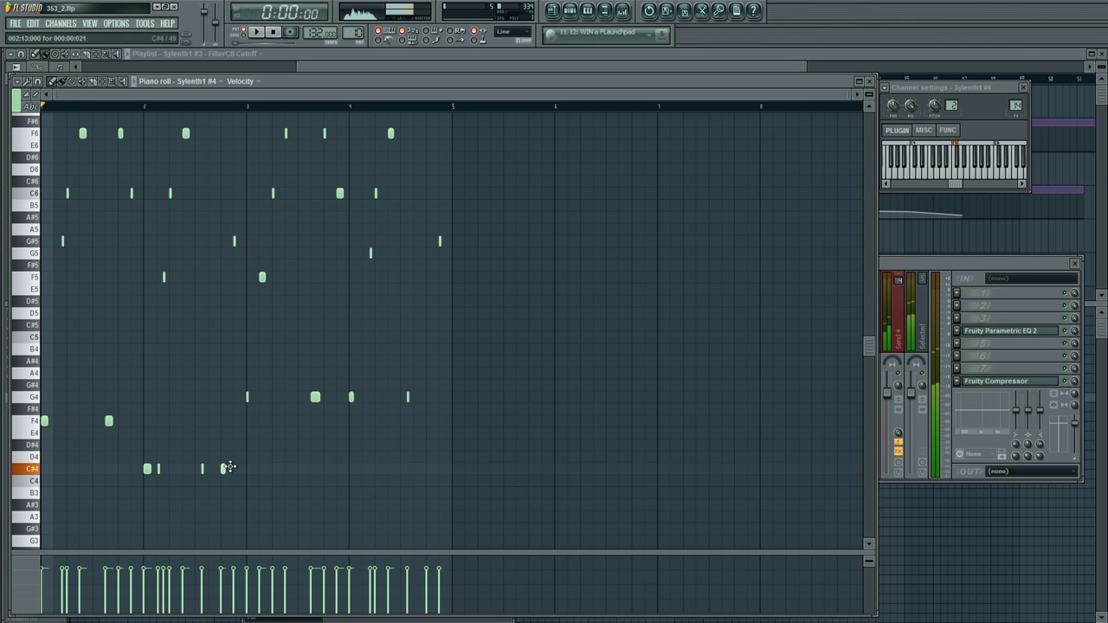
drag(495, 367, 242, 448)
Step: Lower the F5 note in bar 3 to D#5 and raise the F6 notes of bars 3 and 4 to G#6
scroll(261, 405, up, 3)
click(294, 386)
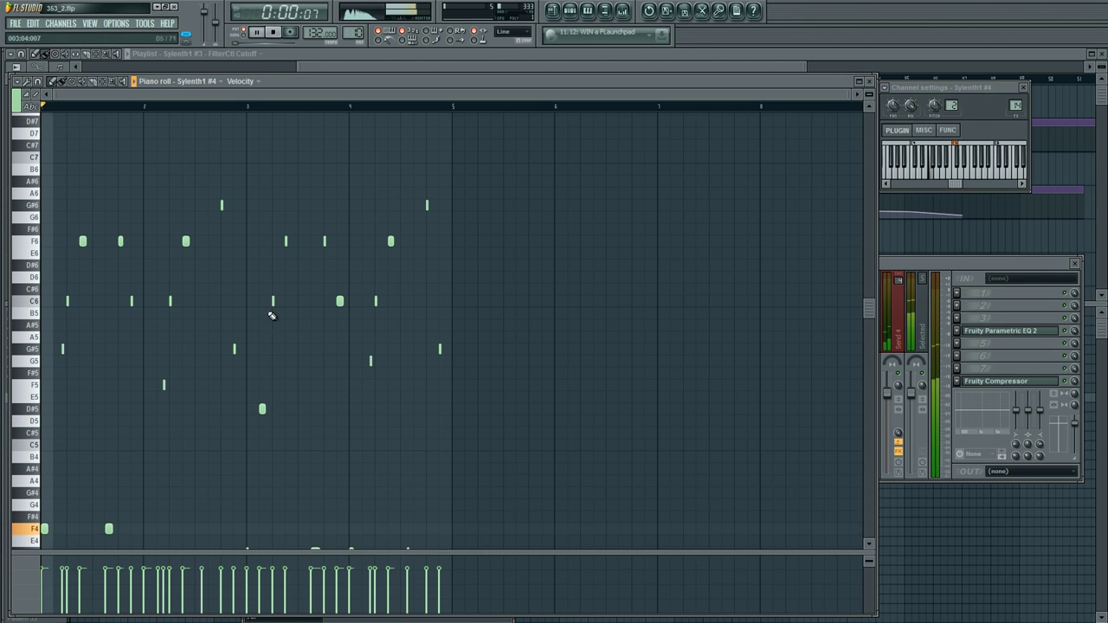
drag(446, 266, 286, 205)
ctrl+click(339, 258)
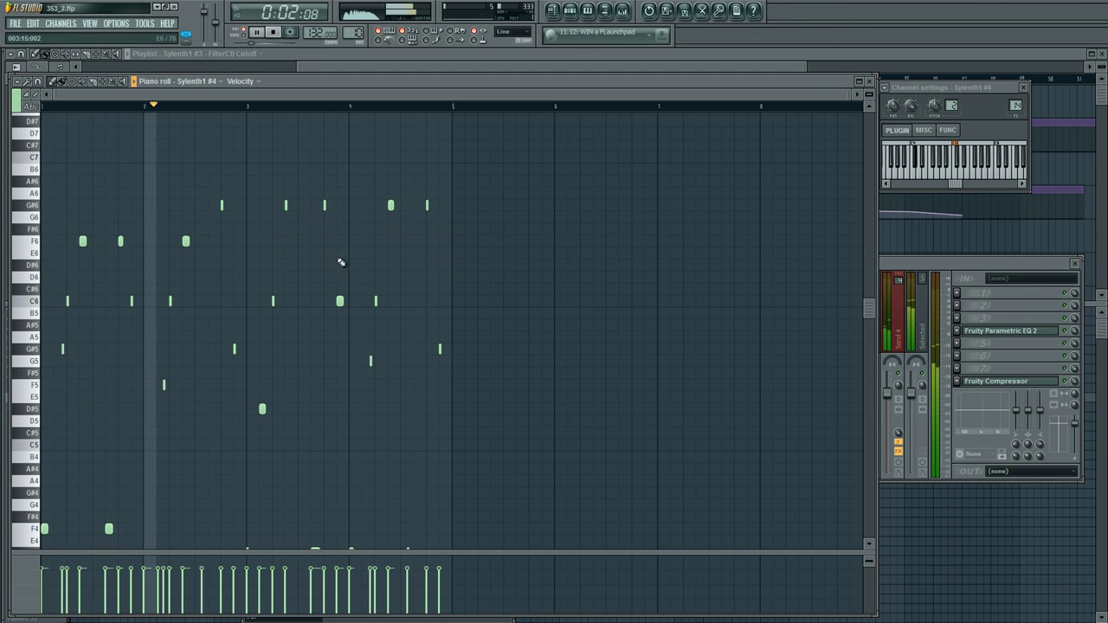
Step: Raise the longer high note in bar 4 to C7
scroll(341, 262, up, 2)
right_click(390, 277)
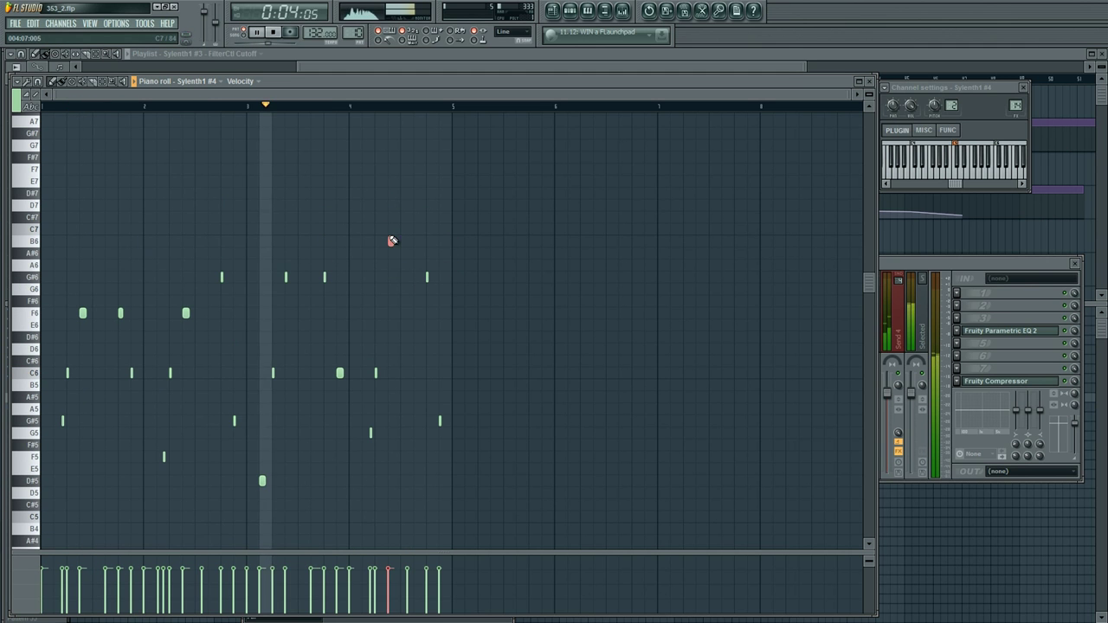
click(390, 229)
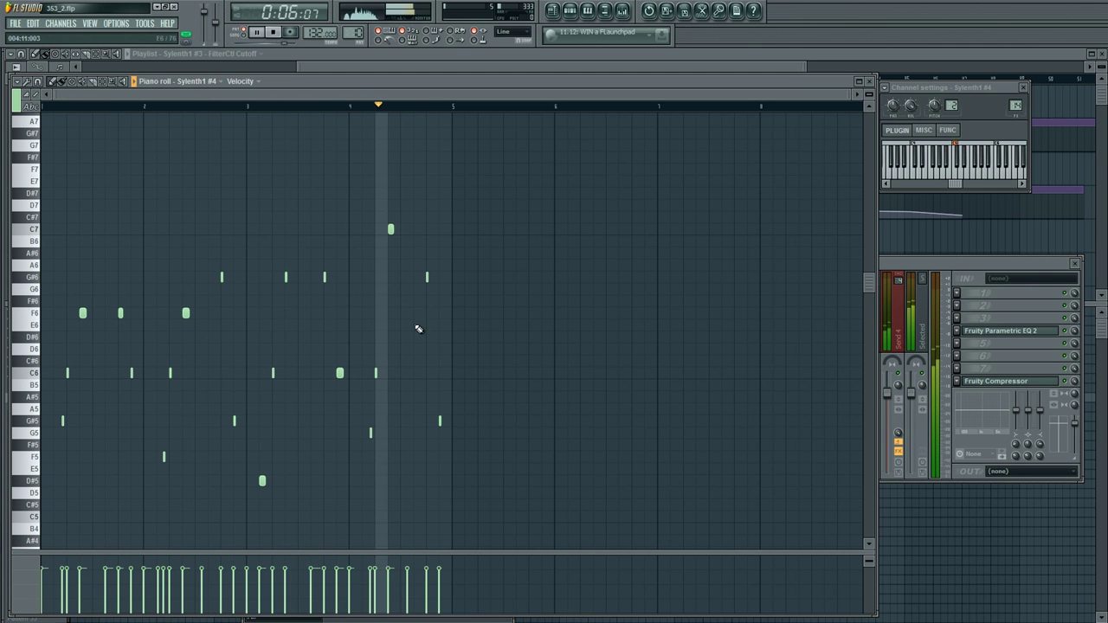
scroll(450, 381, down, 2)
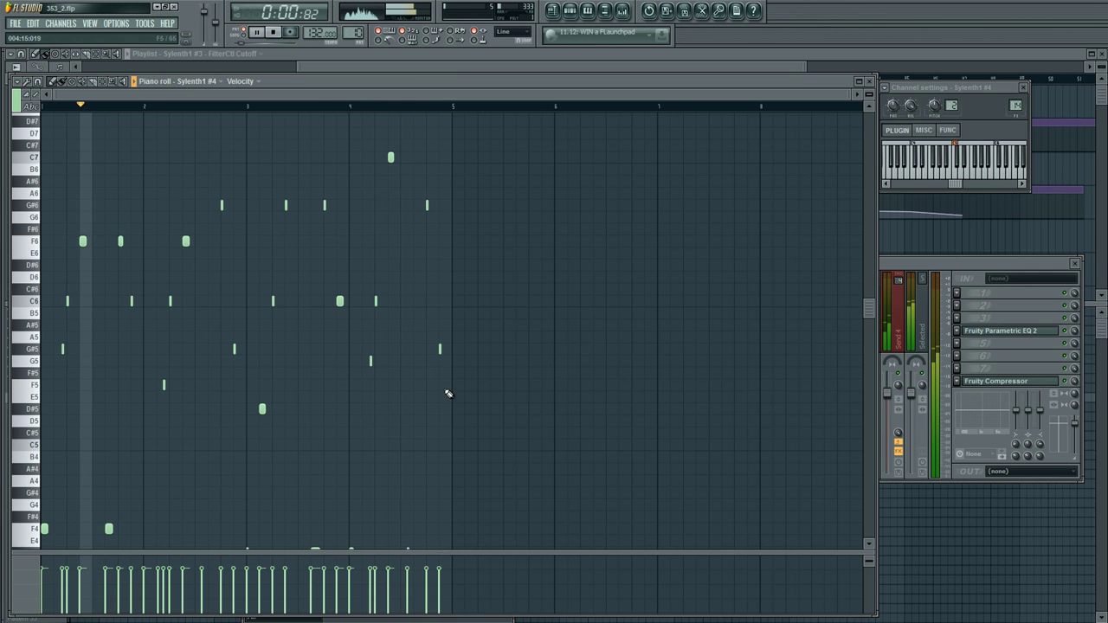
Step: Create an automation clip for the filter cutoff of Sylenth1 #4 and close all open windows
key(F5)
key(F5)
key(F6)
key(F6)
key(F5)
key(F6)
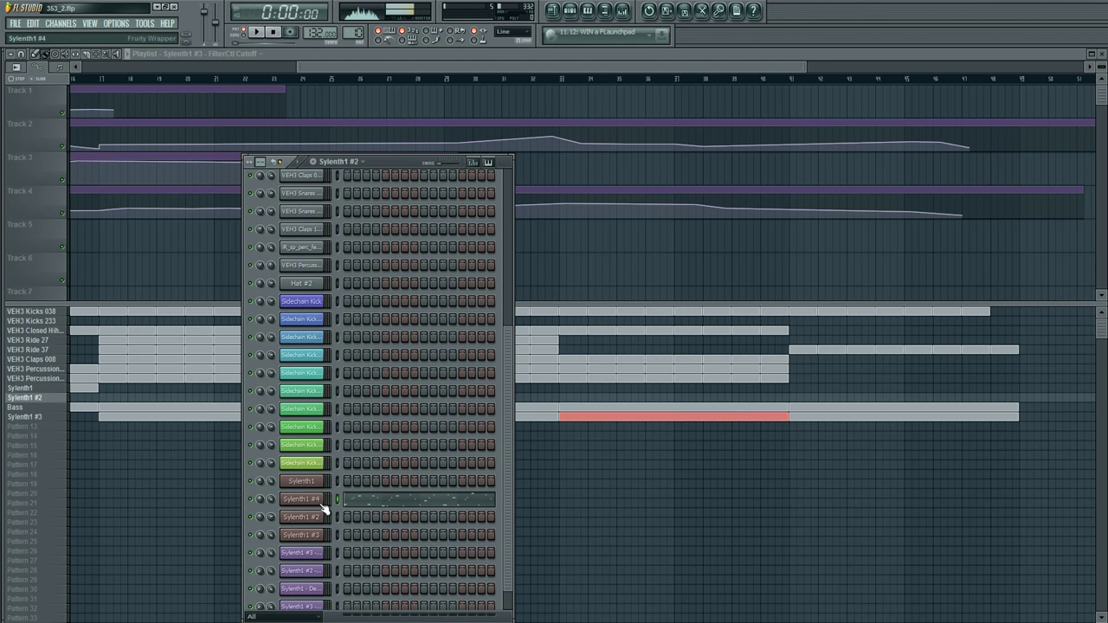
click(322, 501)
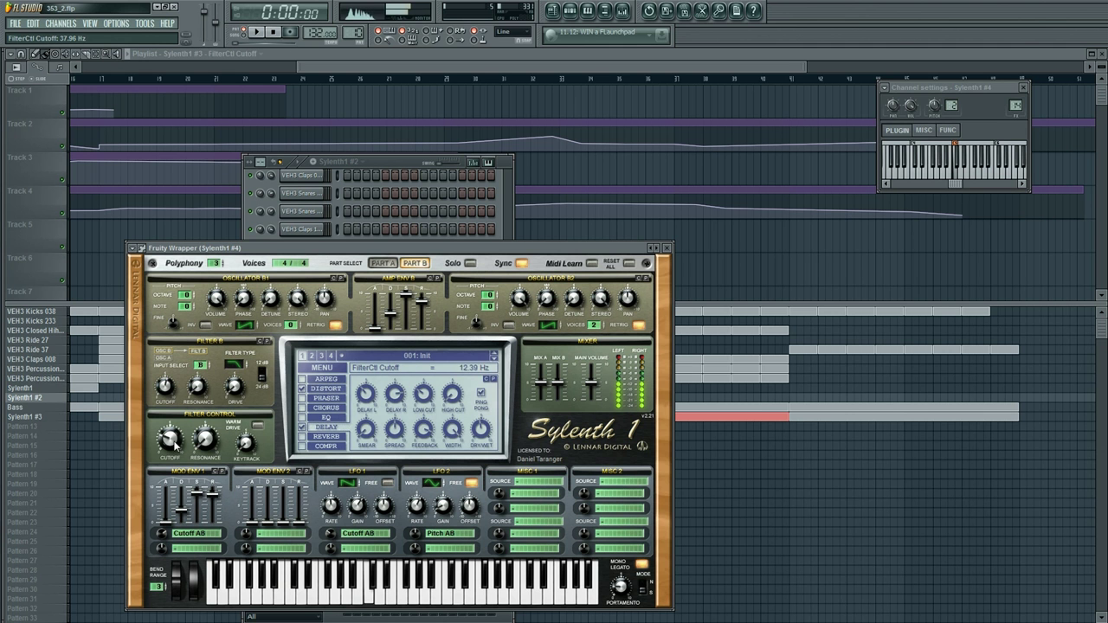
click(144, 22)
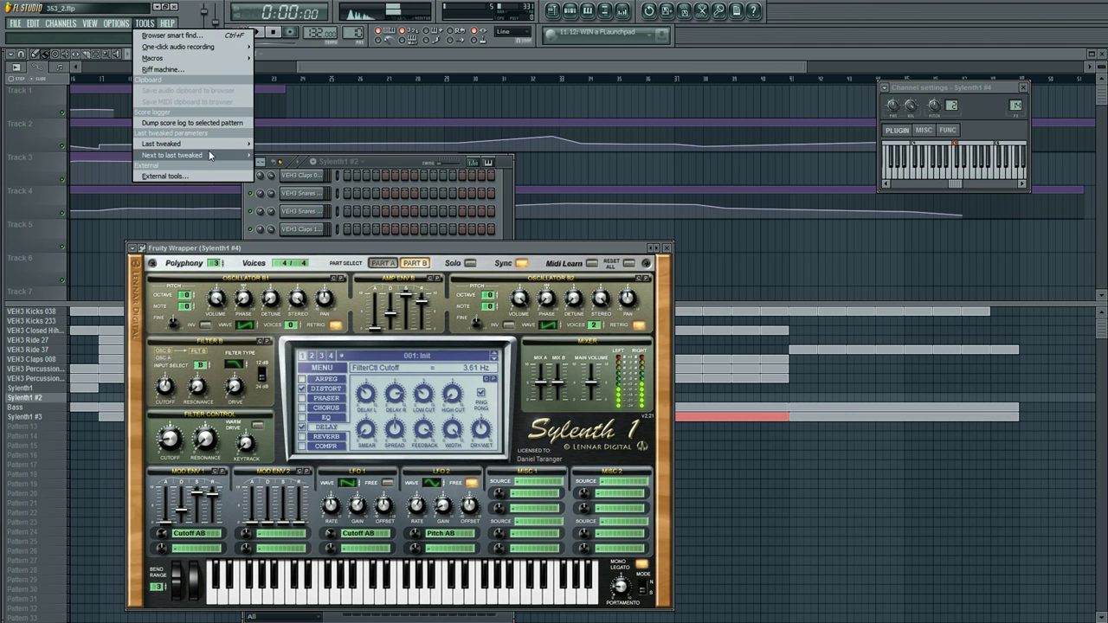
mouse_move(216, 148)
click(312, 206)
key(F12)
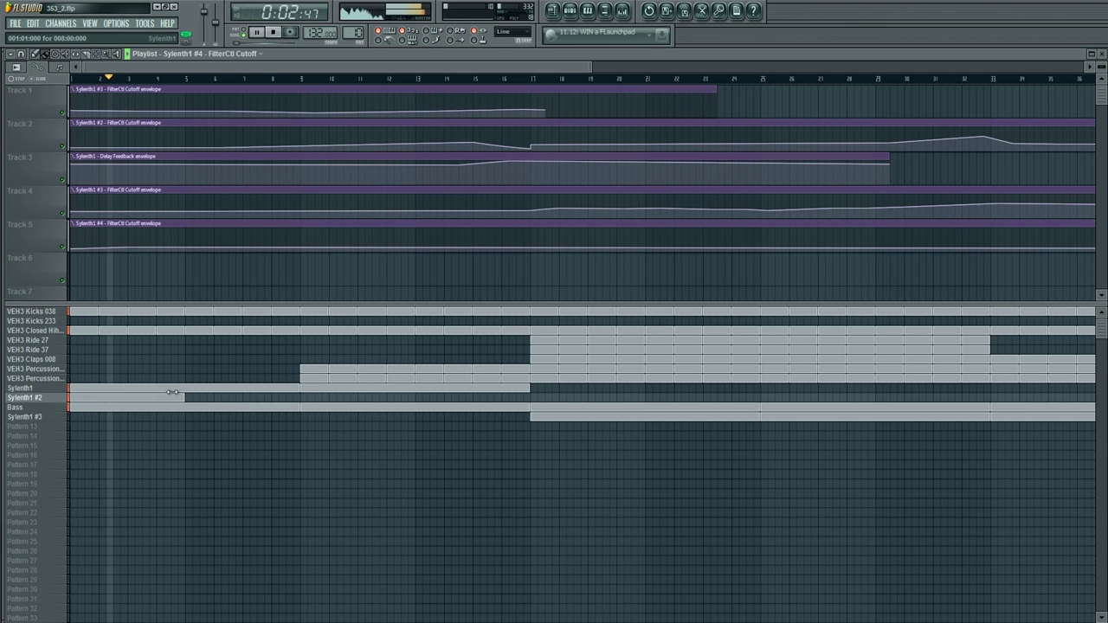
Step: Keep the Sylenth1 clip at the song's start and delete the Sylenth1 #2 clip from the playlist
right_click(173, 390)
click(79, 388)
right_click(89, 397)
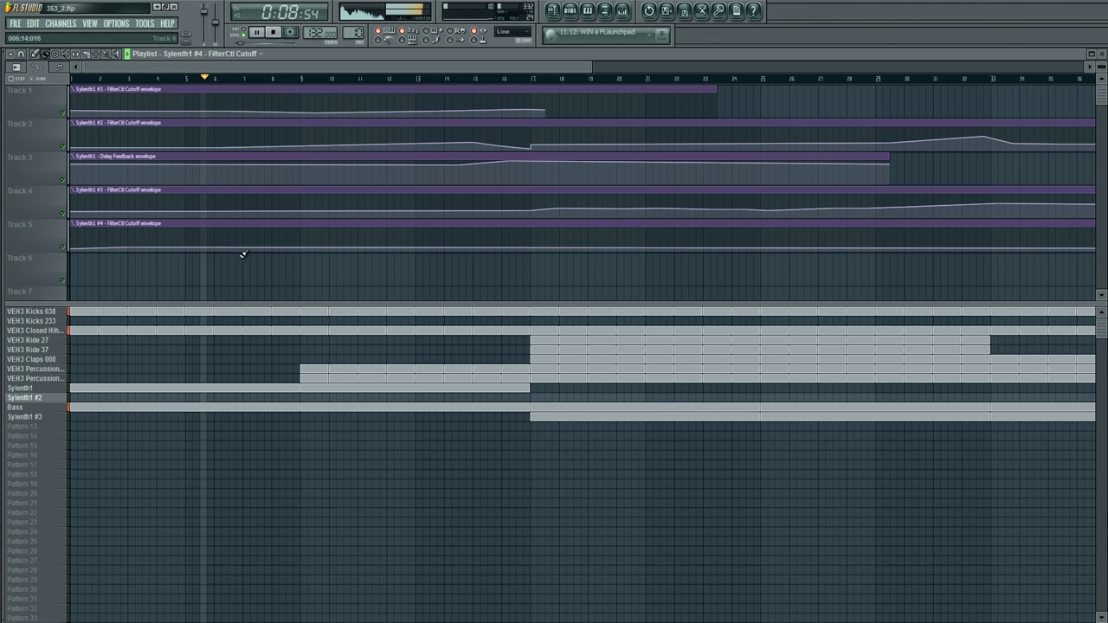
Step: Paint VEH3 Ride 37 clips across bars 9 to 16 and clear the trial percussion clips at bar 8
click(285, 368)
click(285, 378)
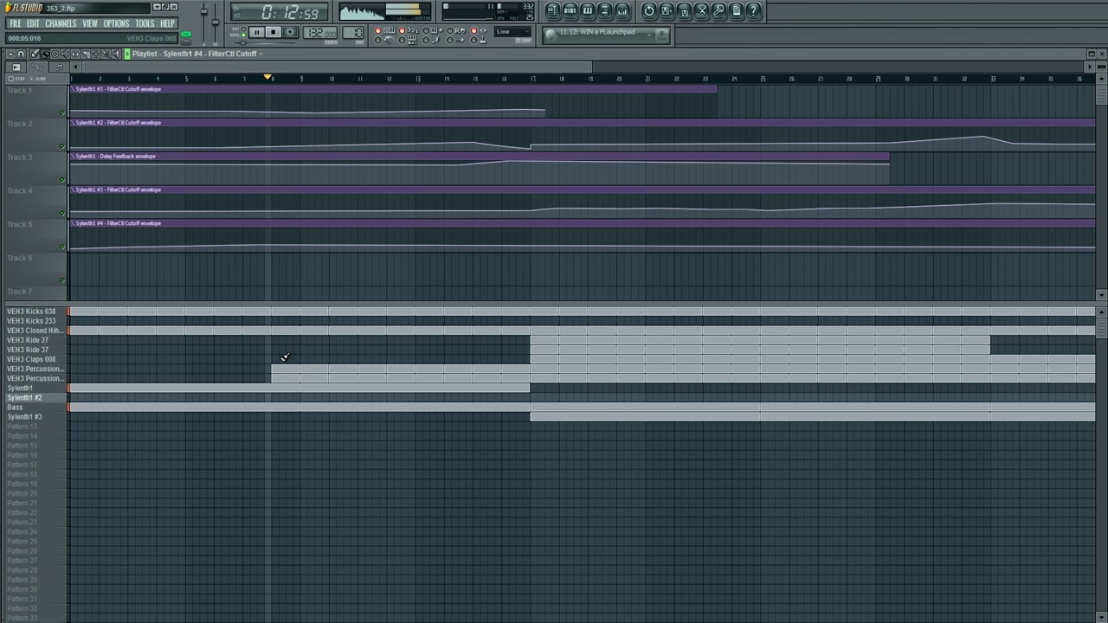
right_click(282, 368)
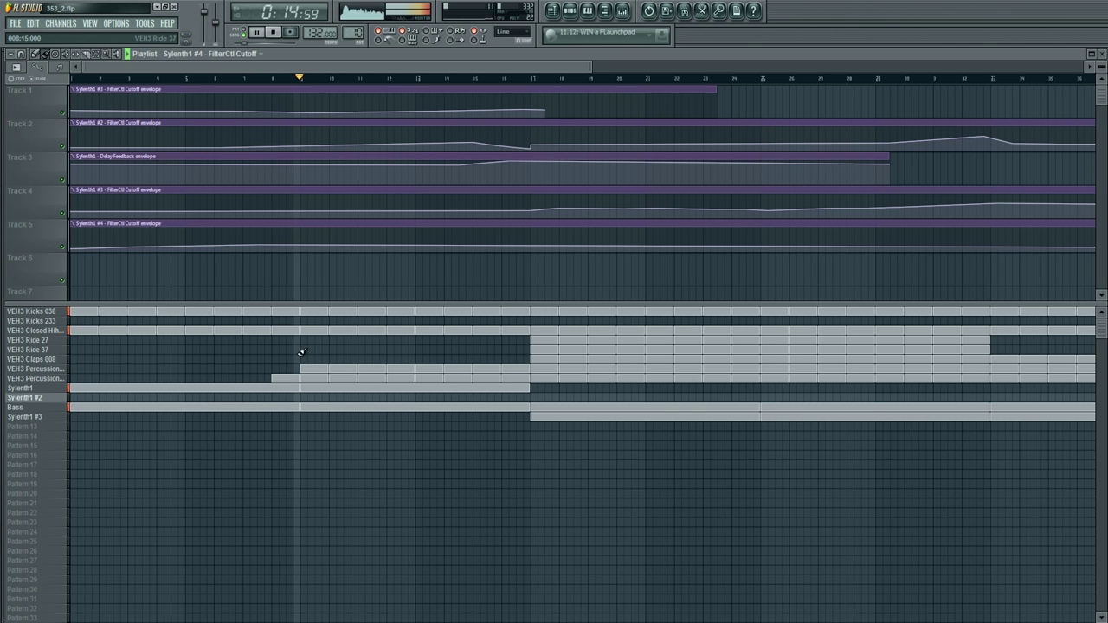
drag(303, 350, 522, 350)
right_click(286, 378)
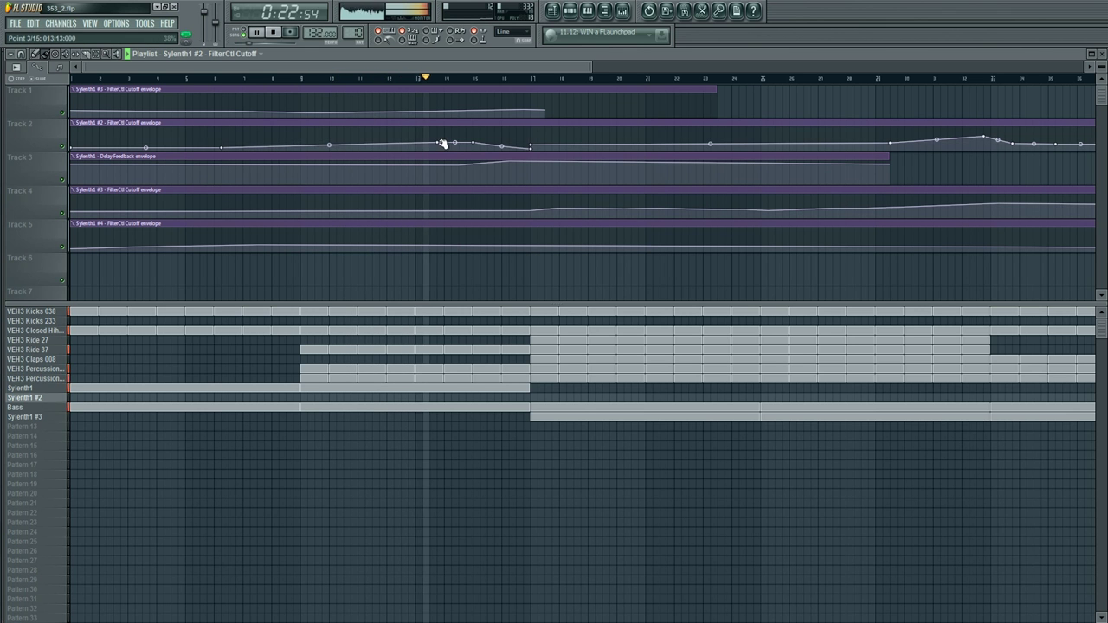
Step: Delete the bar 13 point from the Sylenth1 #2 cutoff envelope and raise the point just before bar 17
right_click(442, 146)
click(447, 157)
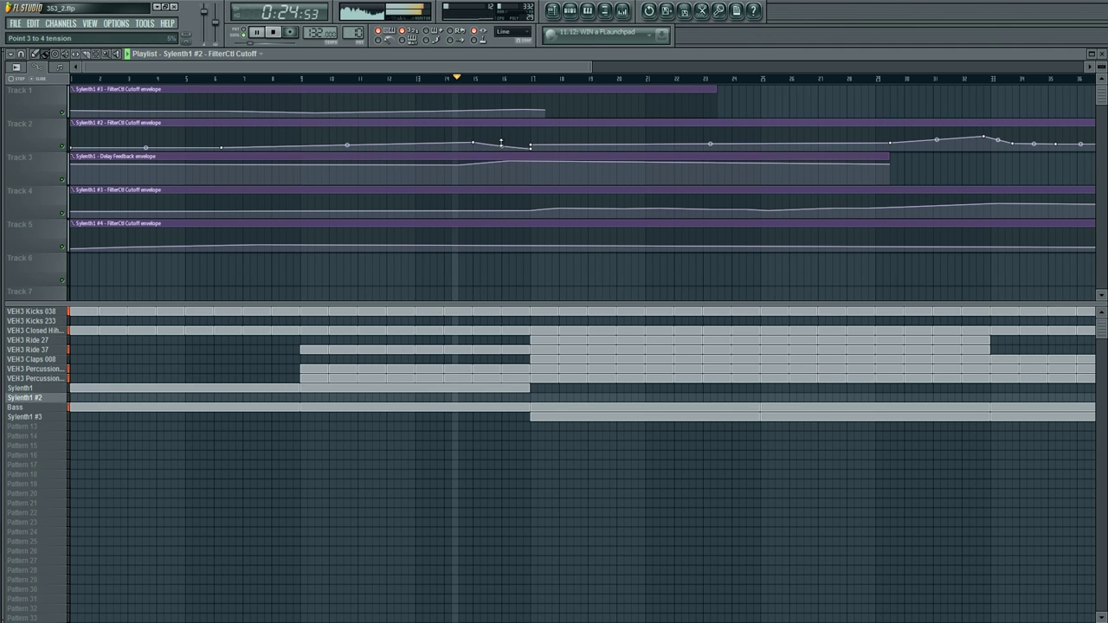
drag(530, 147, 528, 140)
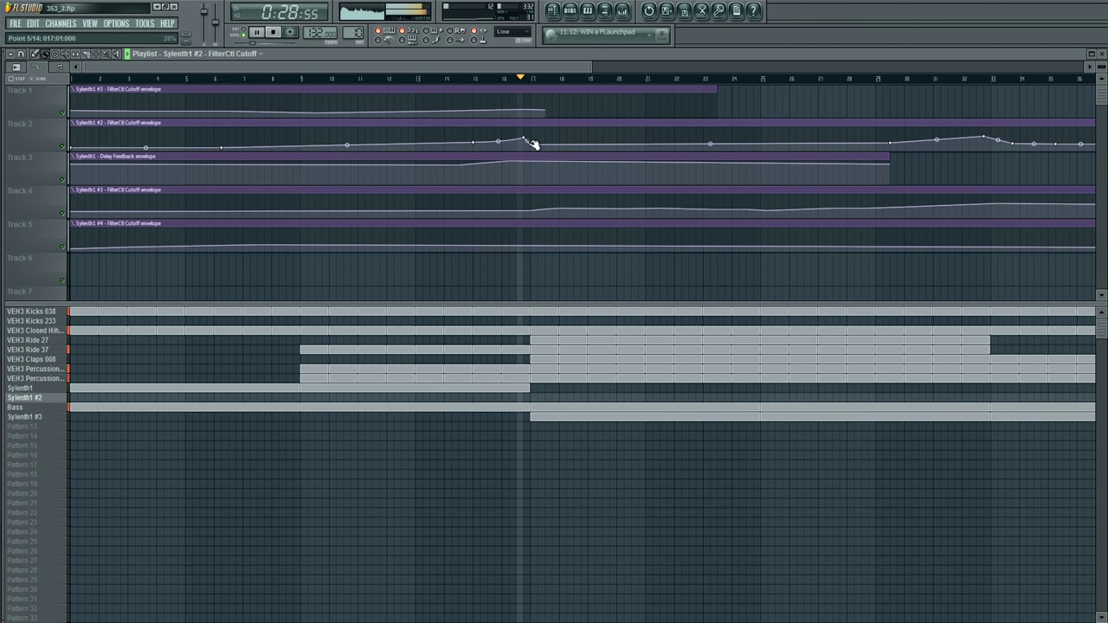
Step: Review the VEH3 Ride 27 and VEH3 Ride 37 patterns and select the VEH3 Claps 008 pattern
drag(413, 66, 521, 68)
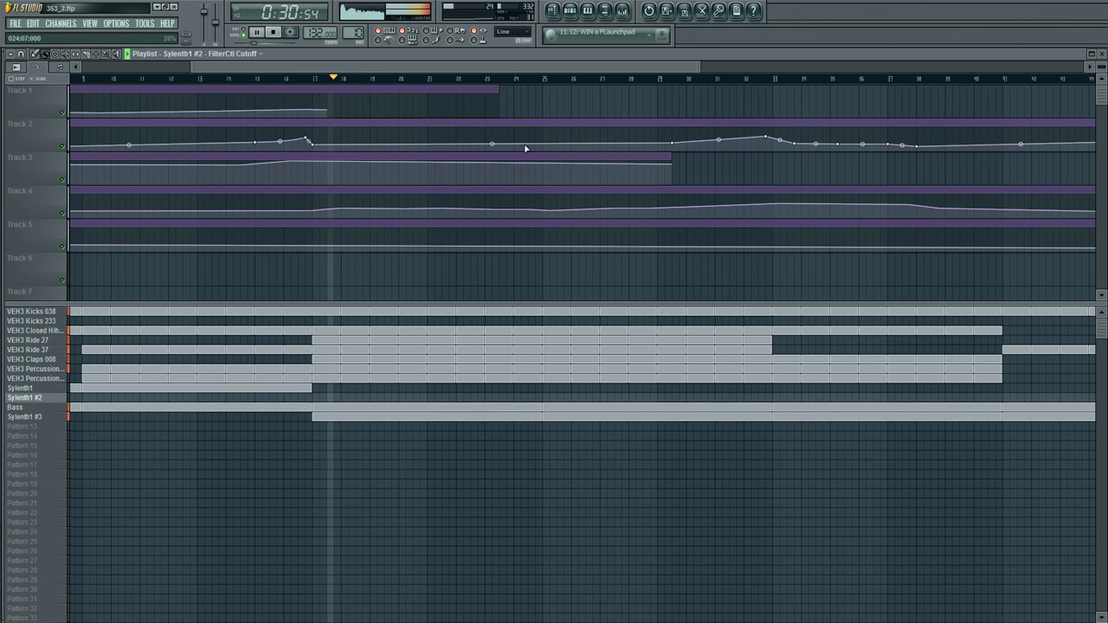
click(55, 341)
key(F6)
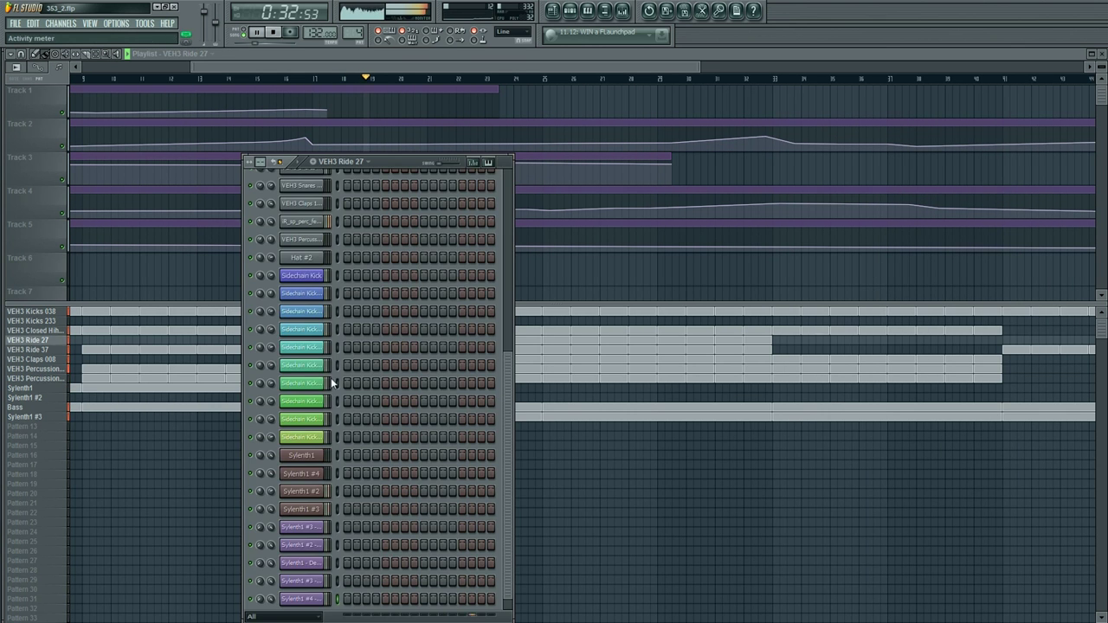
scroll(297, 312, up, 4)
key(space)
click(31, 344)
click(32, 351)
click(34, 360)
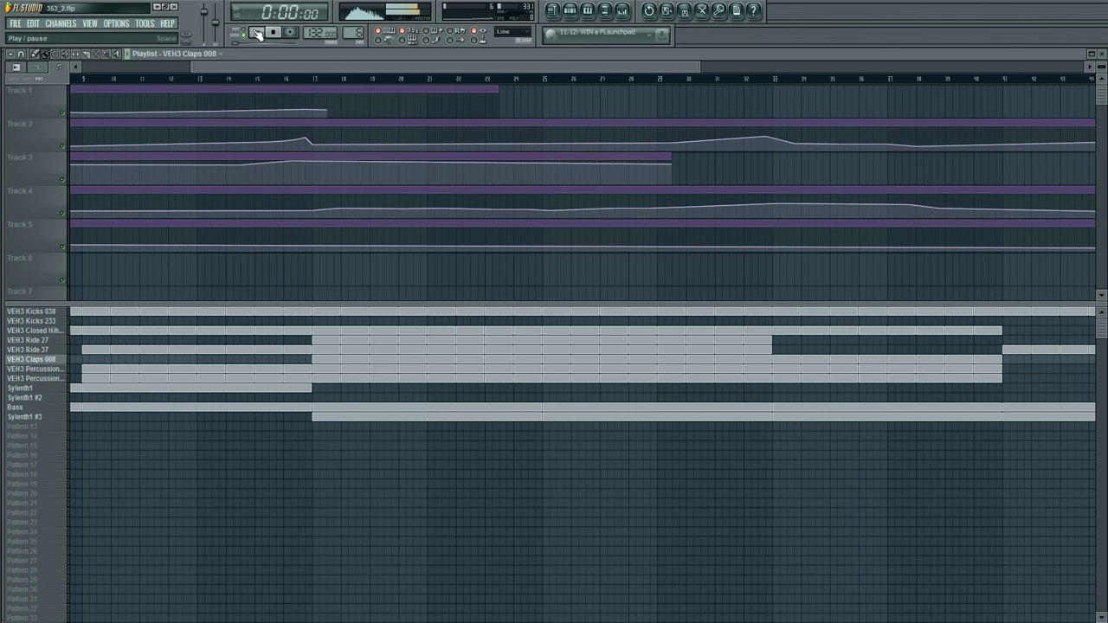
Step: Reshape bands 4, 5 and 6 of the Fruity Parametric EQ 2 on the VEH3 Claps 008 mixer track
key(F6)
key(space)
click(305, 334)
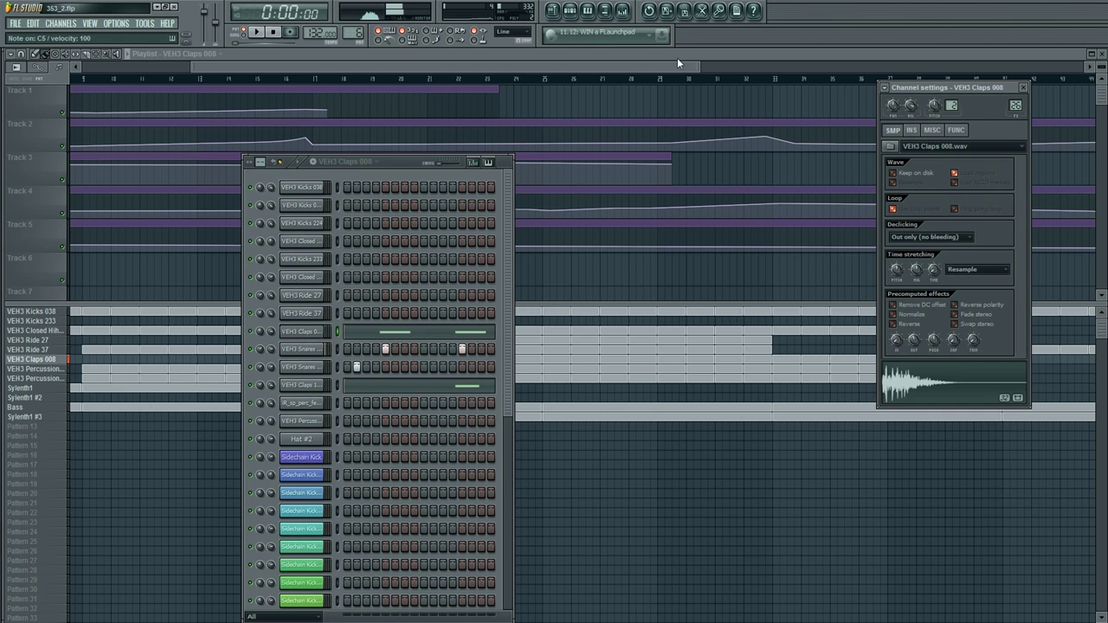
click(624, 13)
click(991, 356)
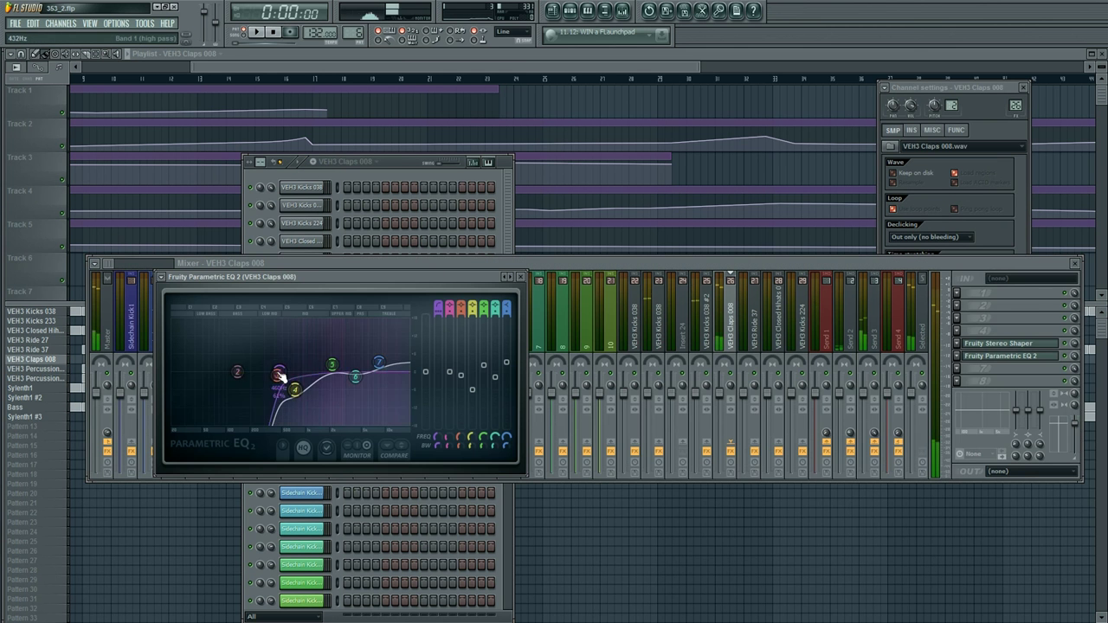
drag(279, 373, 344, 363)
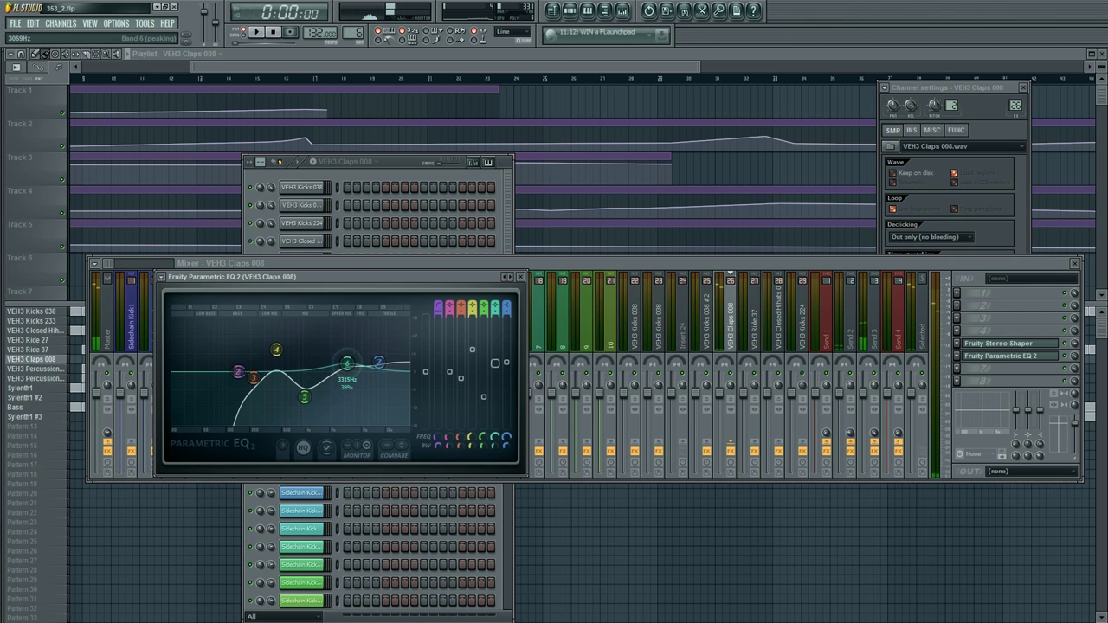
drag(305, 396, 309, 390)
Step: Close all windows and play the song from bar 17 to check the mix
key(space)
key(F12)
click(314, 79)
key(F6)
key(F6)
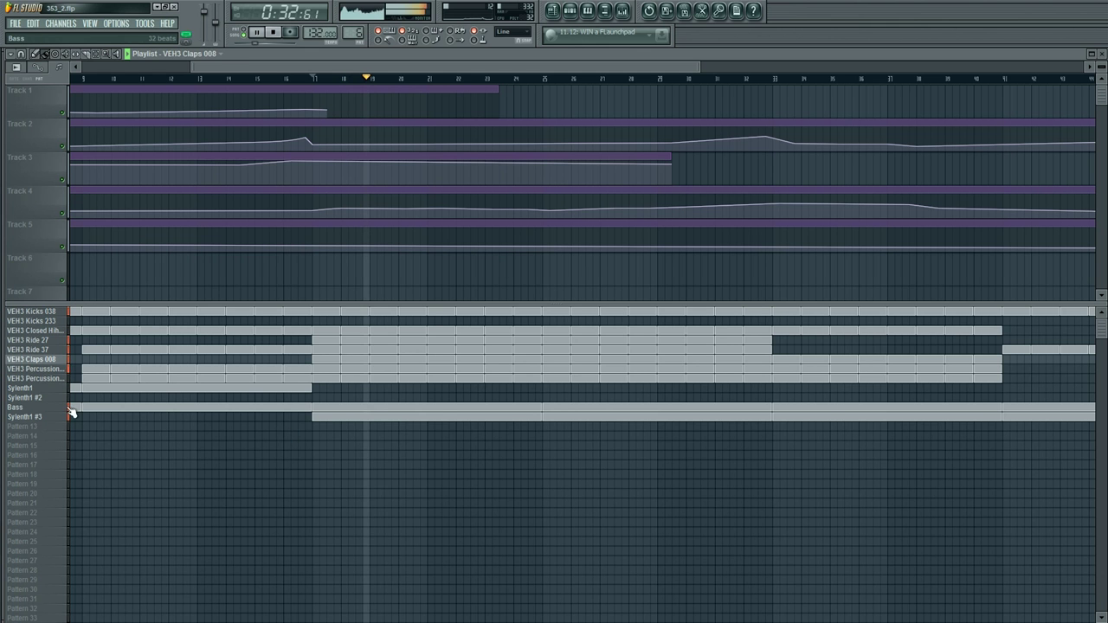
Step: Examine the Sylenth1 and Sylenth1 #2 patterns in the channel rack and play back Sylenth1 #2
click(163, 390)
key(space)
key(F6)
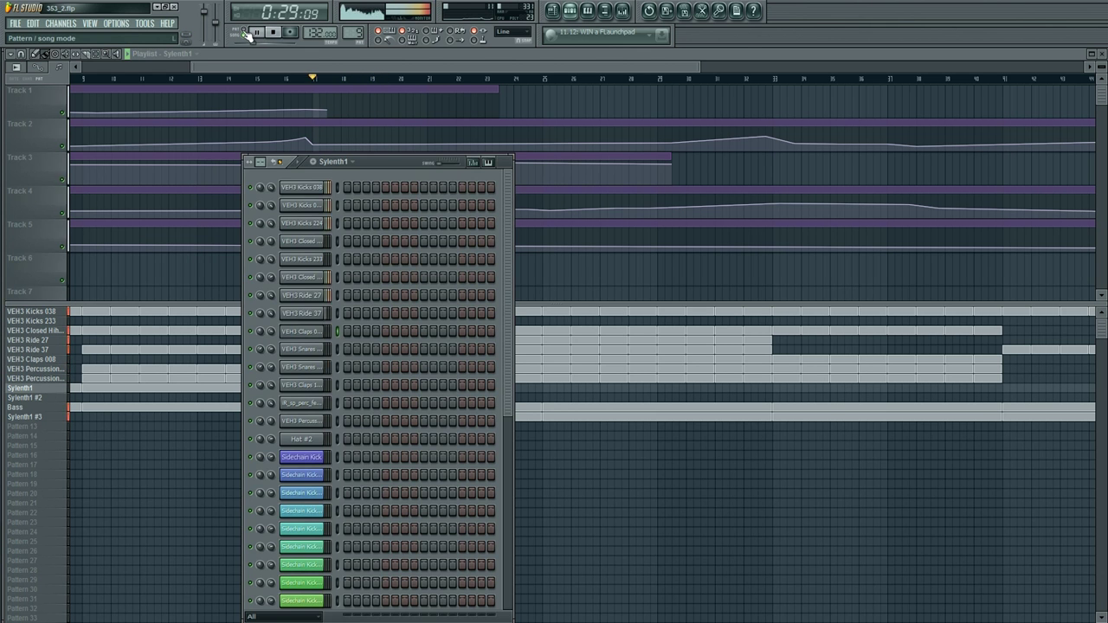
scroll(354, 389, down, 5)
key(F6)
click(43, 398)
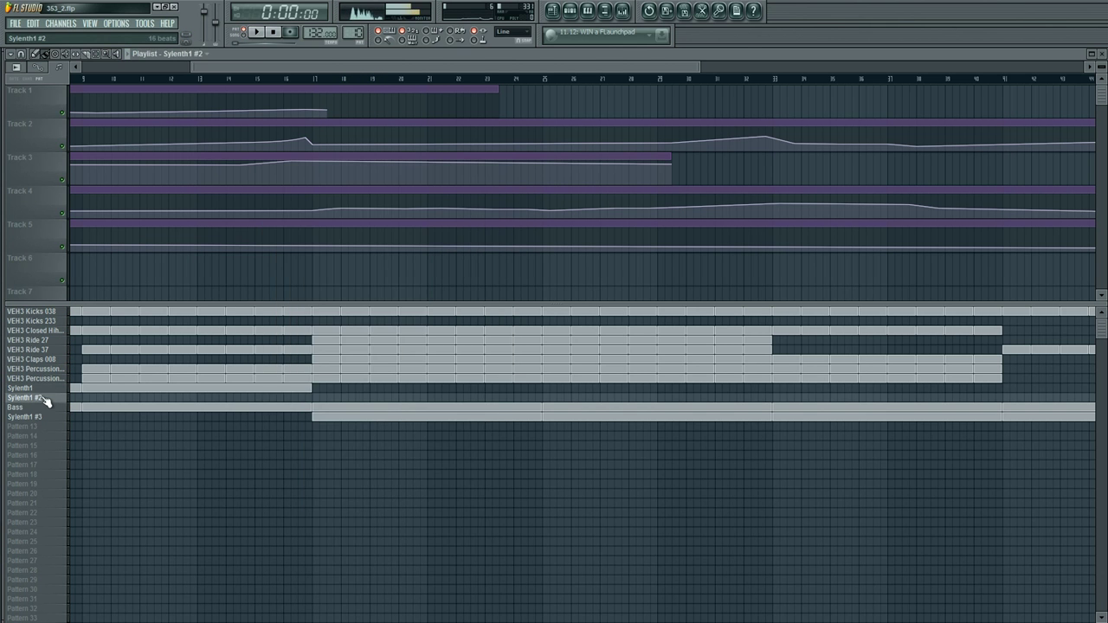
key(F6)
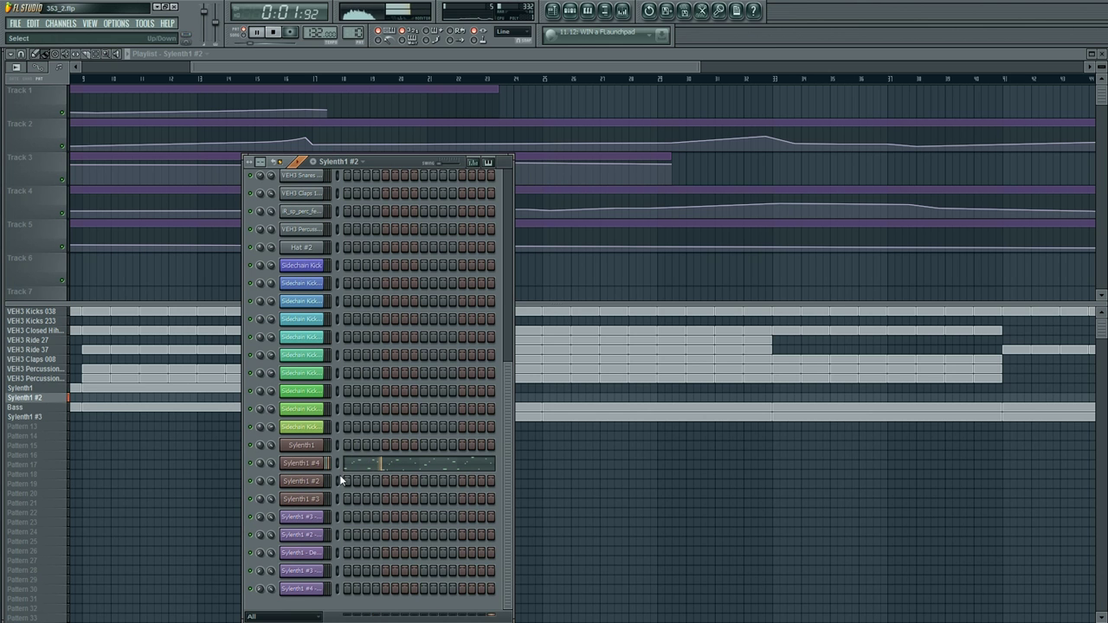
Step: Examine the Sylenth1 #2 pattern's notes, and select the Bass pattern to listen to it in the channel rack
click(378, 468)
key(F7)
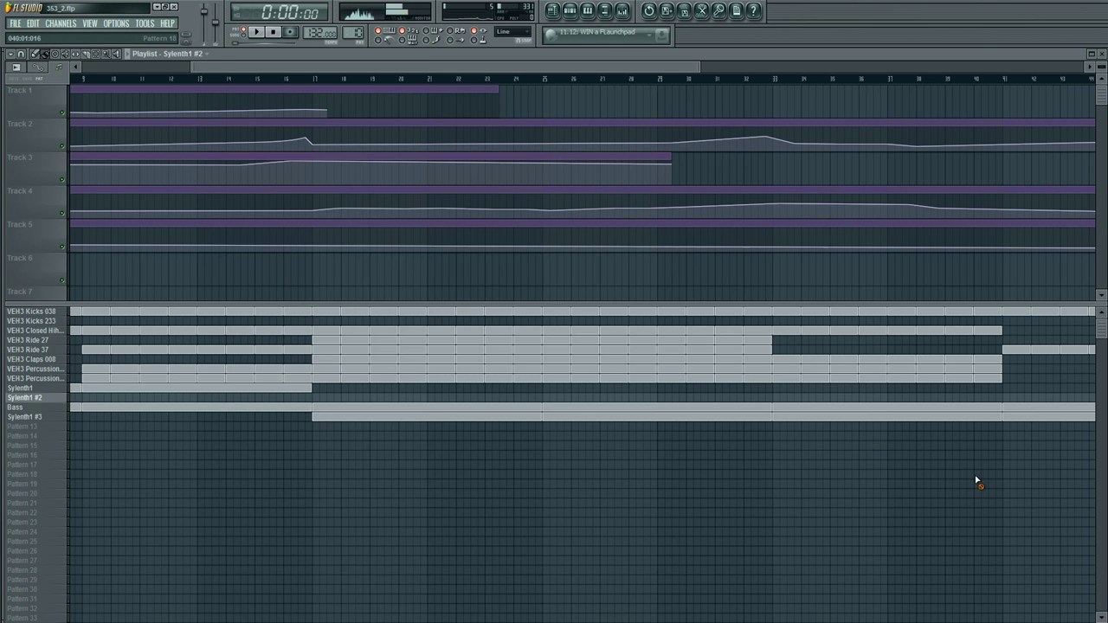
click(69, 406)
key(F6)
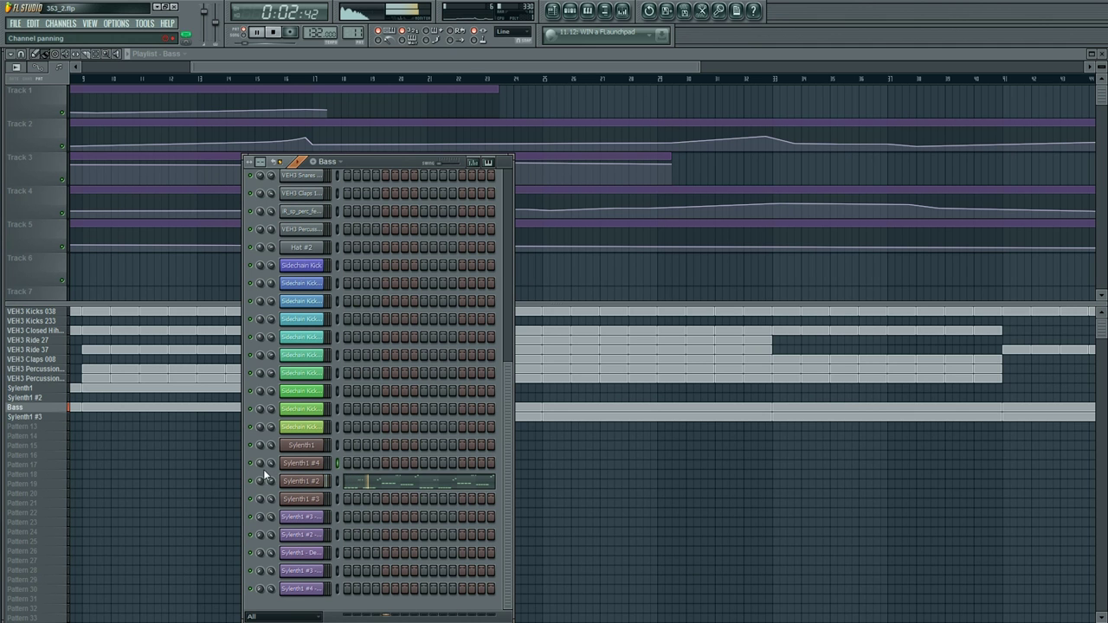
key(space)
Step: Remove all low notes from F4 downwards in the Sylenth1 #4 melody of pattern Sylenth1 #2 and play it back
click(52, 399)
key(F6)
click(389, 467)
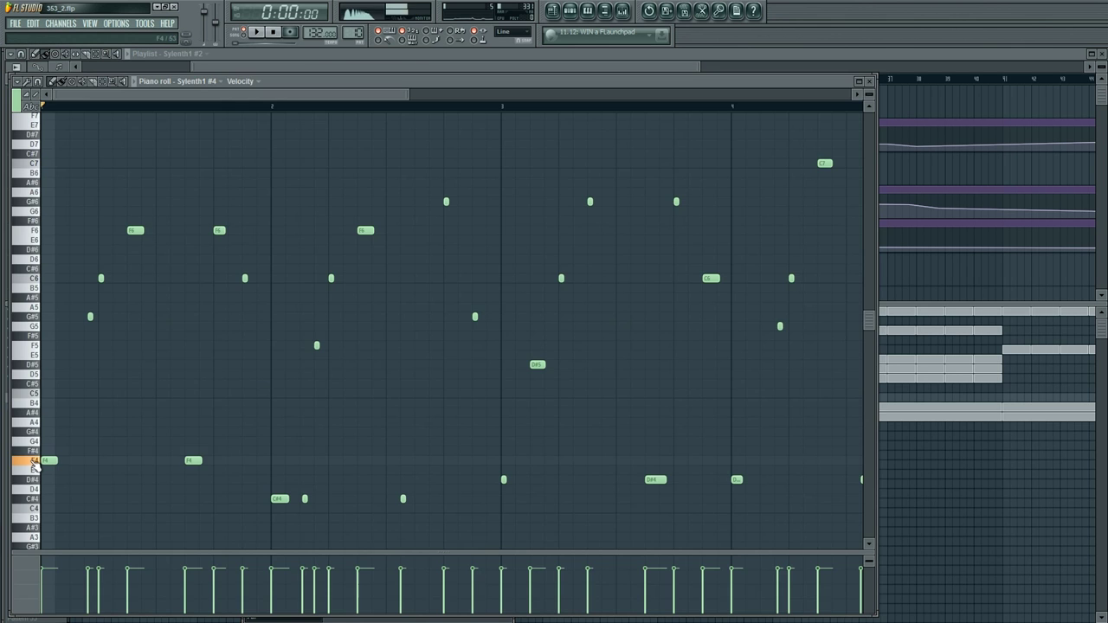
scroll(35, 463, down, 1)
drag(234, 461, 407, 504)
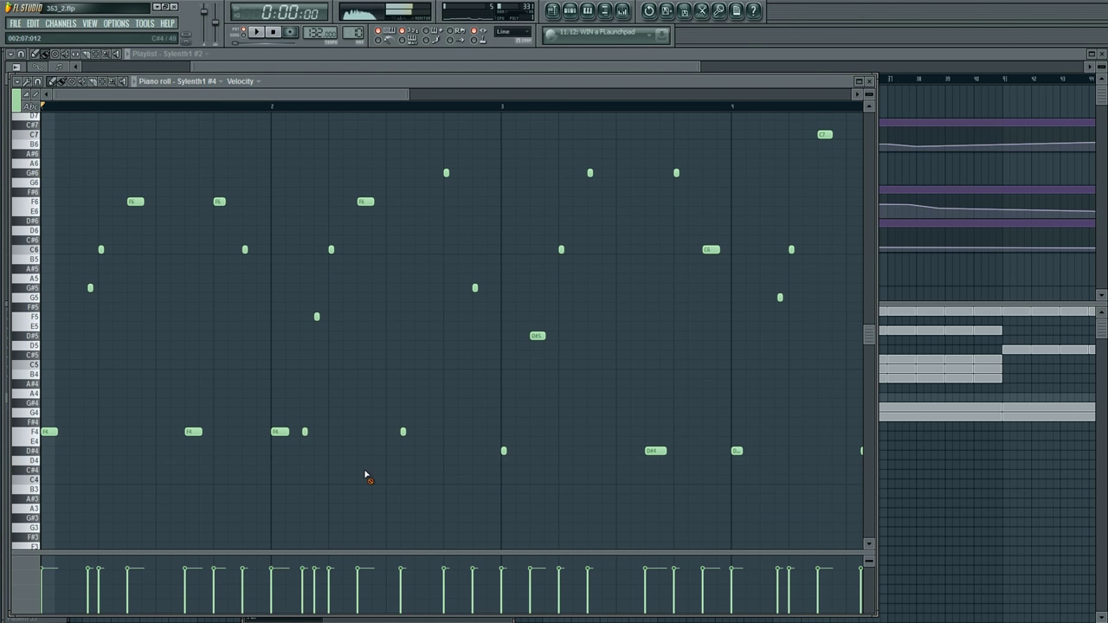
drag(804, 437, 505, 472)
scroll(418, 112, down, 2)
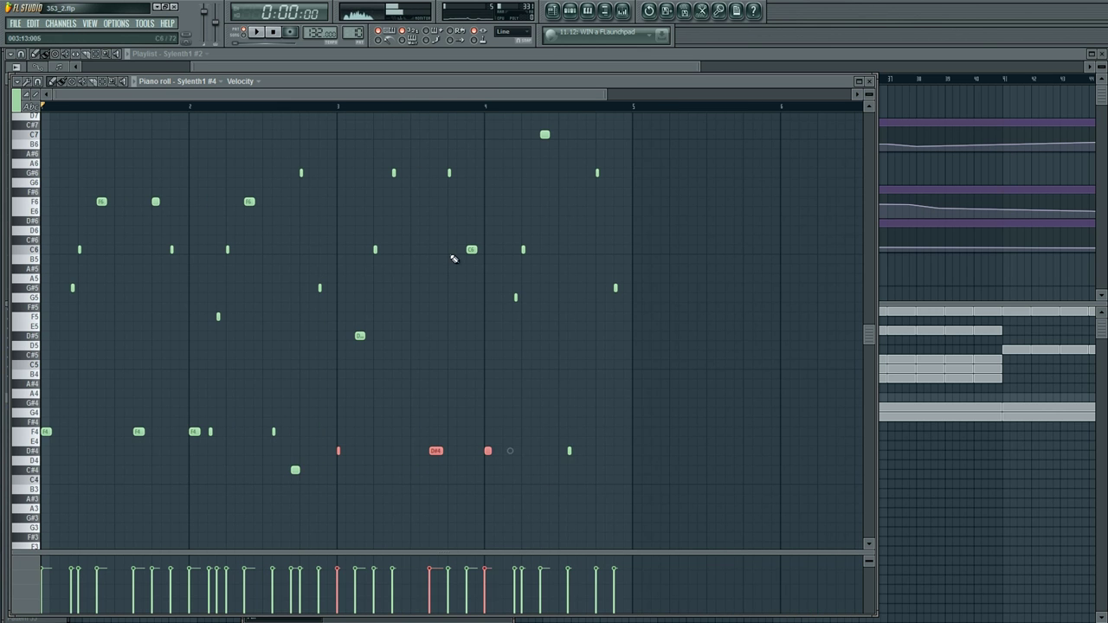
drag(682, 445, 333, 457)
key(Delete)
key(space)
scroll(381, 363, up, 3)
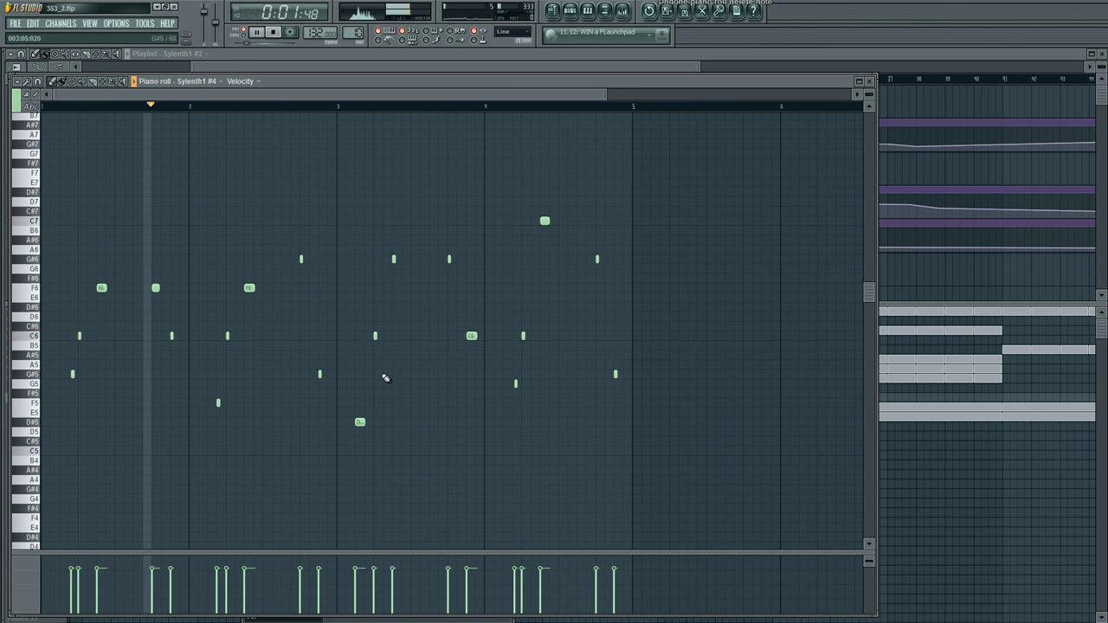
Step: Open the Sylenth1 #4 synth and compare the HPulse and Saw waveforms on oscillator A1
key(F6)
key(space)
click(314, 401)
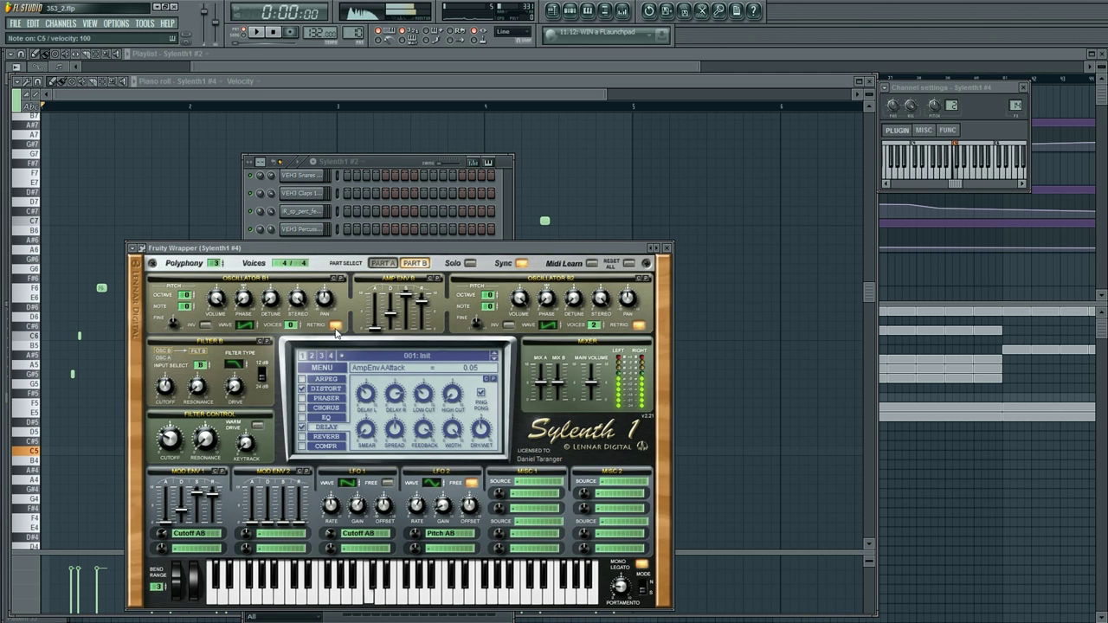
click(382, 262)
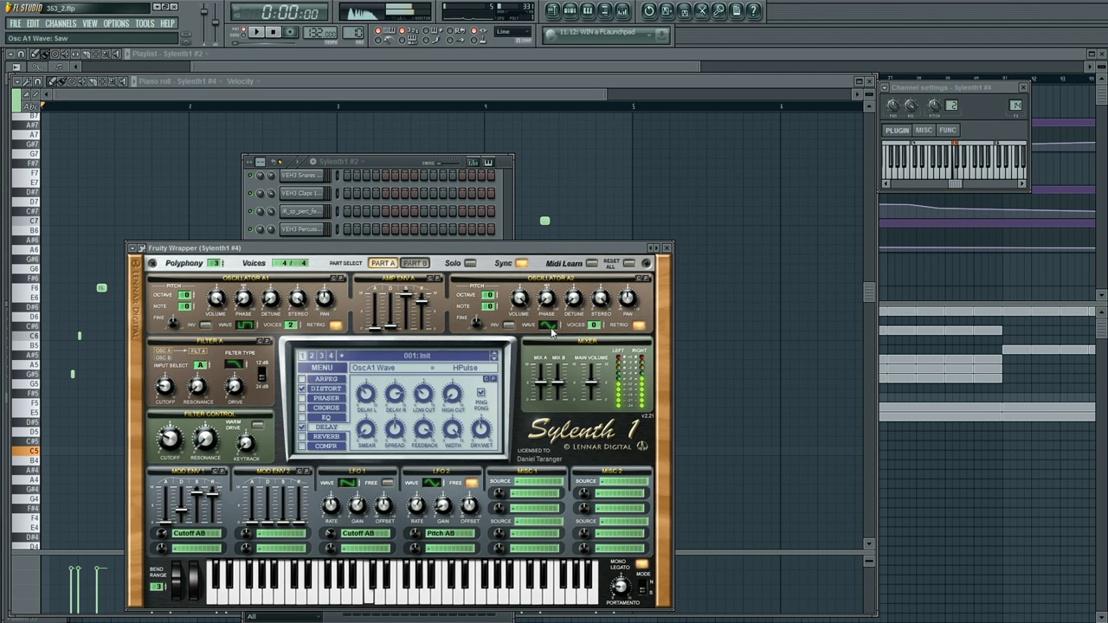
click(403, 229)
click(319, 464)
click(319, 465)
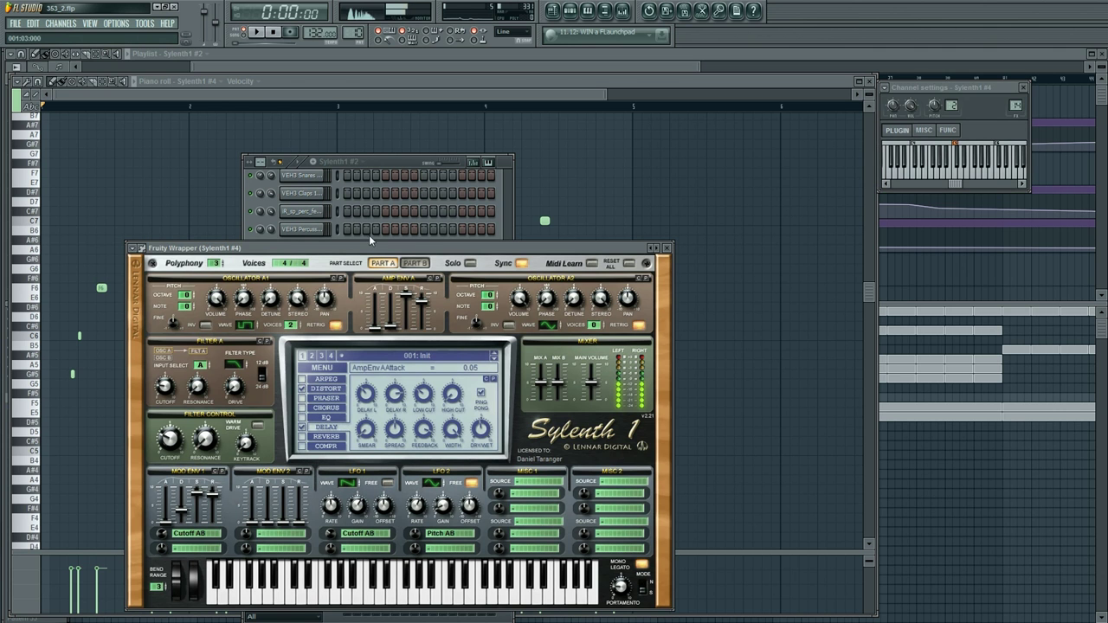
click(413, 265)
click(388, 267)
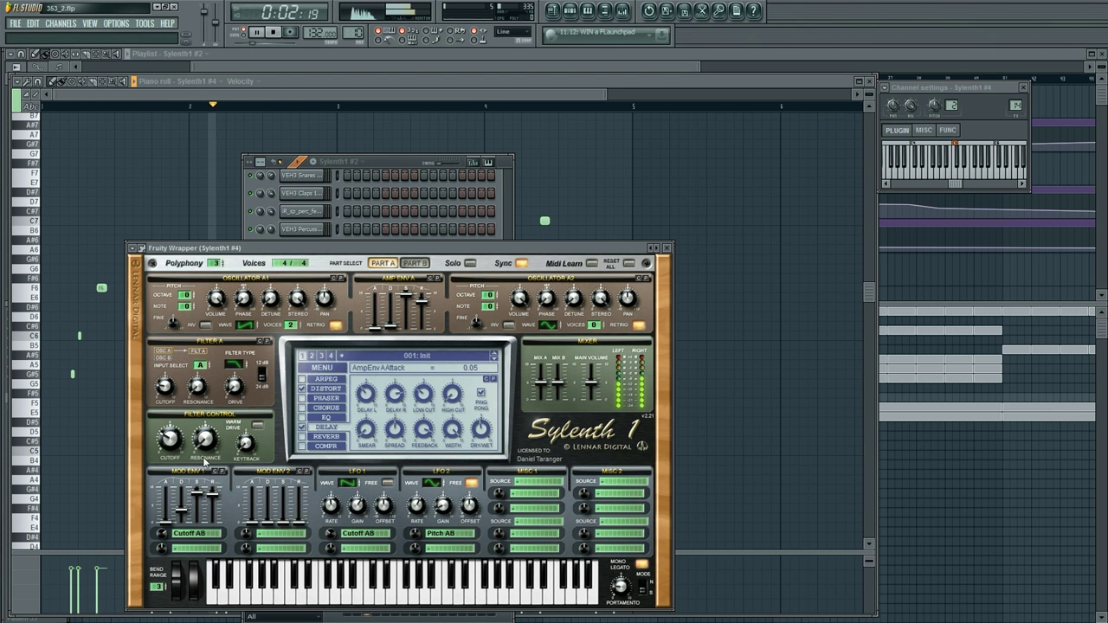
Step: Set oscillators A1 and B2 to octave +1 with a pulse-shaped wave, and change oscillator B1 to a sine wave
key(space)
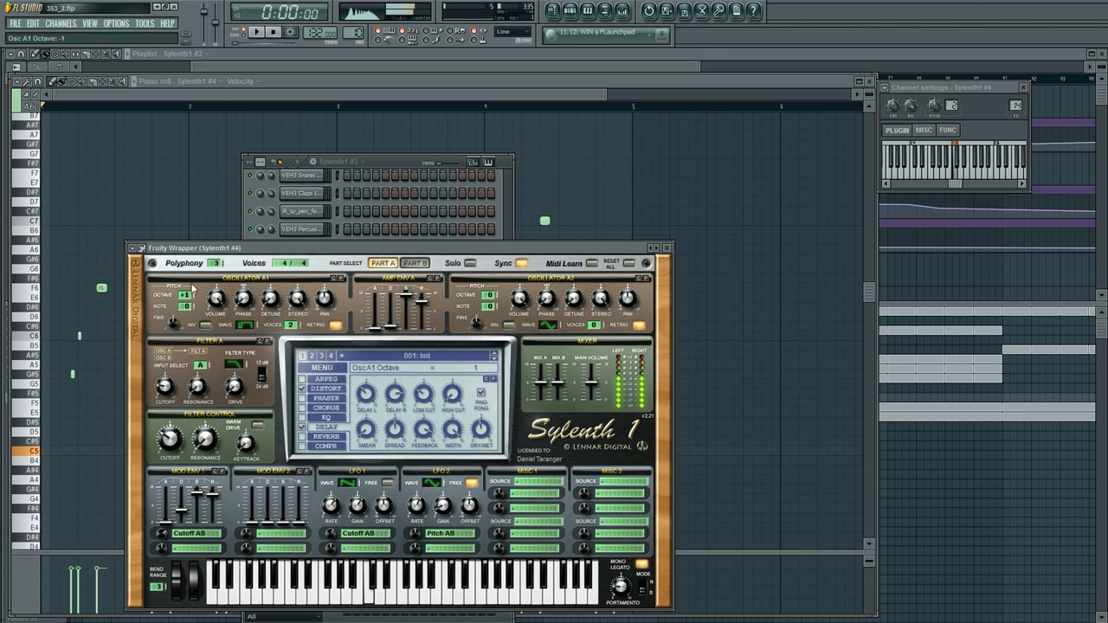
click(414, 263)
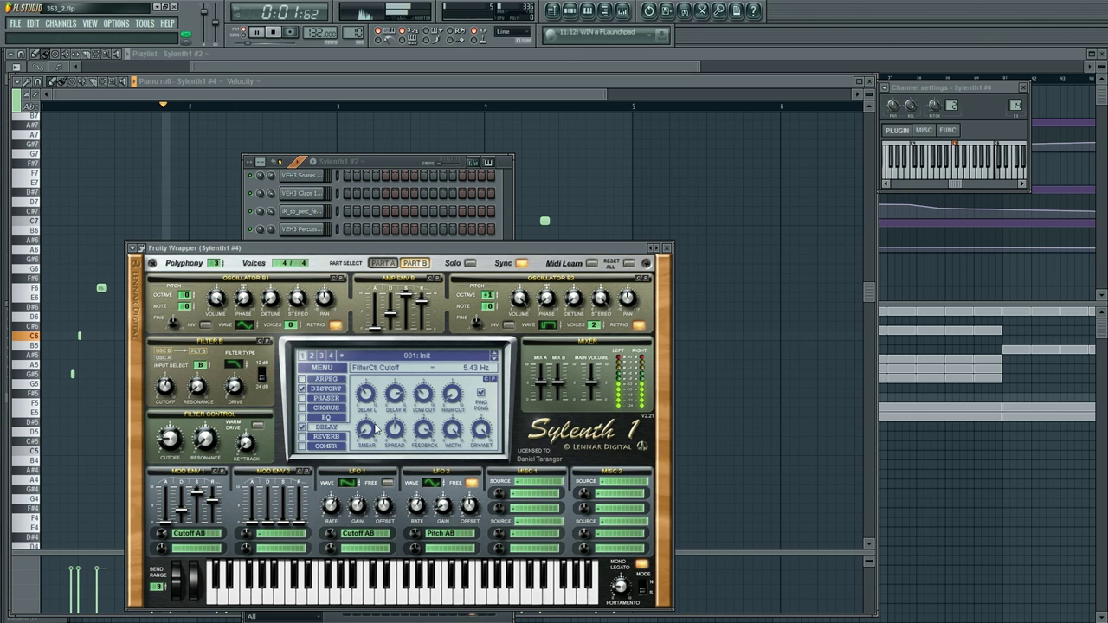
click(620, 195)
key(space)
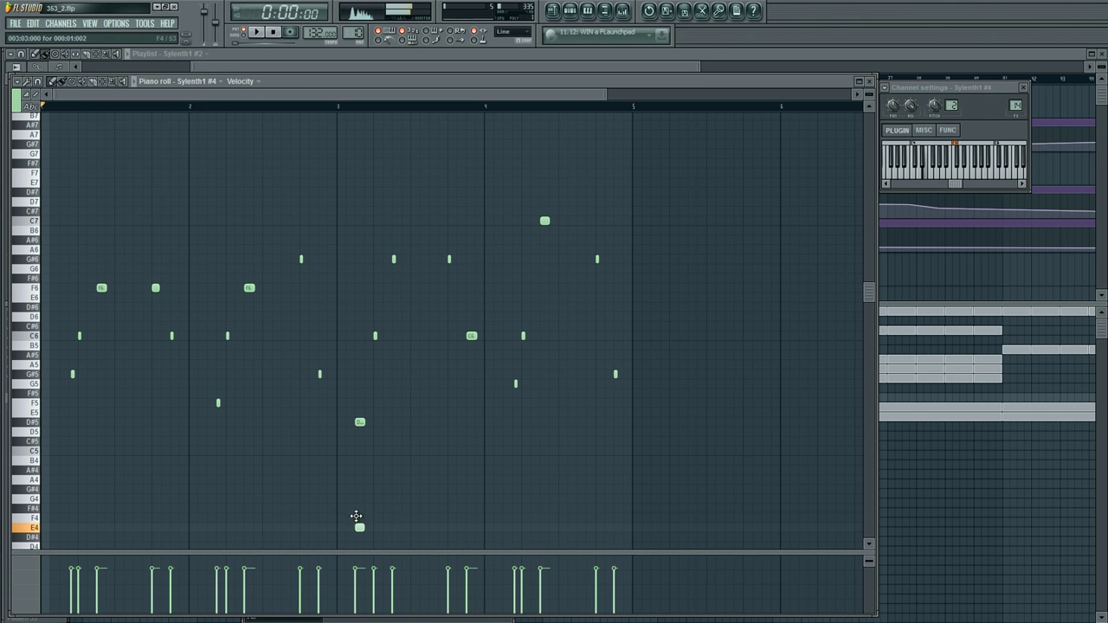
Step: Replace the D#5 note in bar 3 with an F4 note, and add G#4 and G4 notes in bar 4
right_click(361, 421)
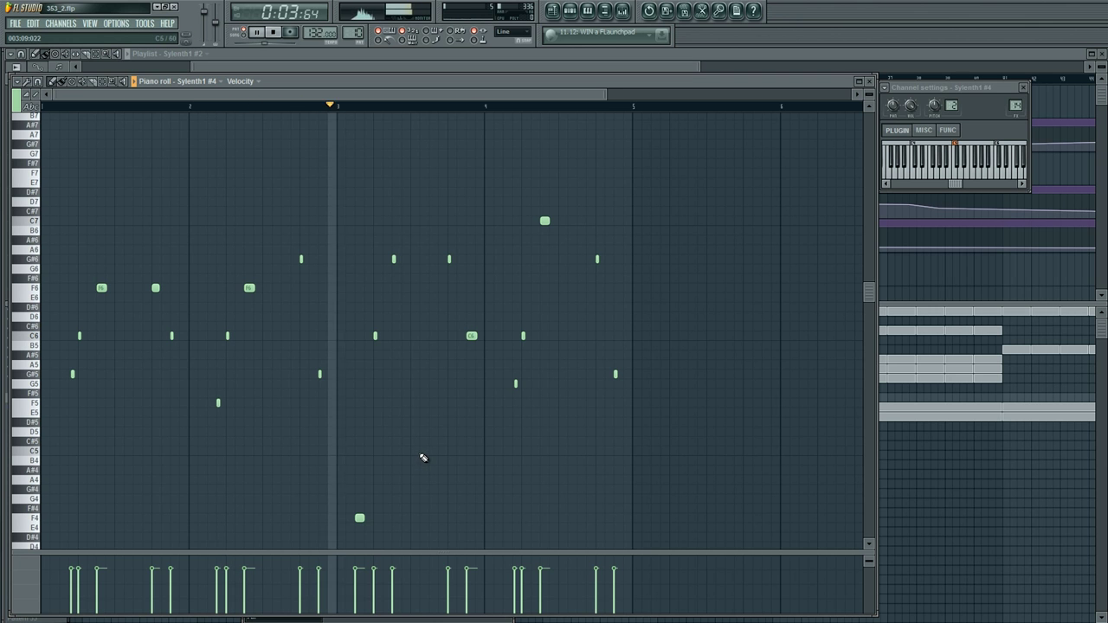
key(space)
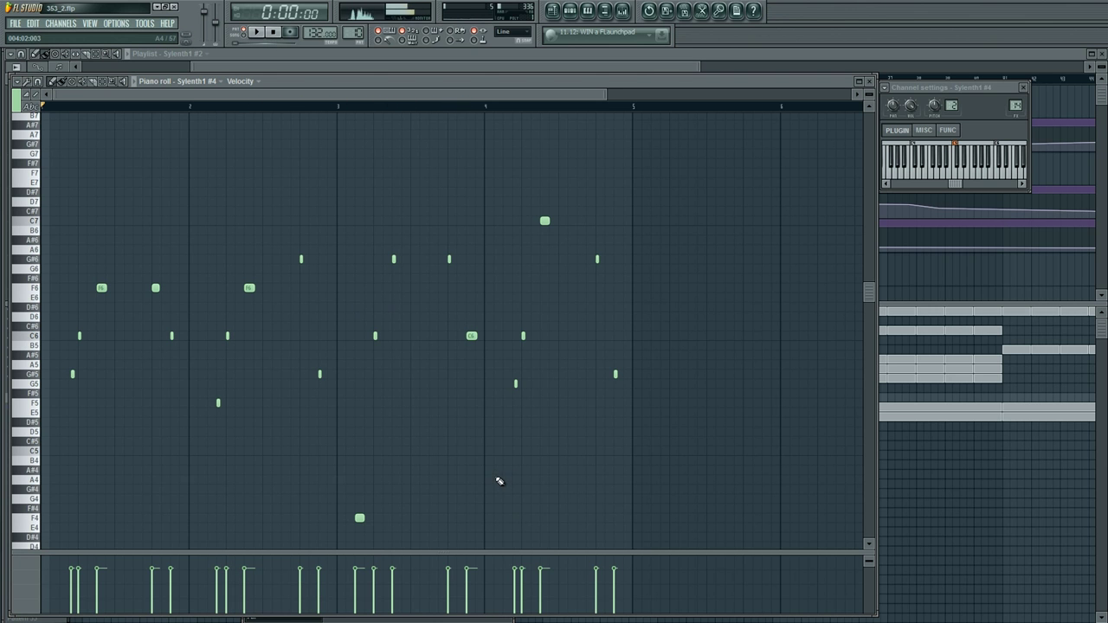
click(562, 498)
key(space)
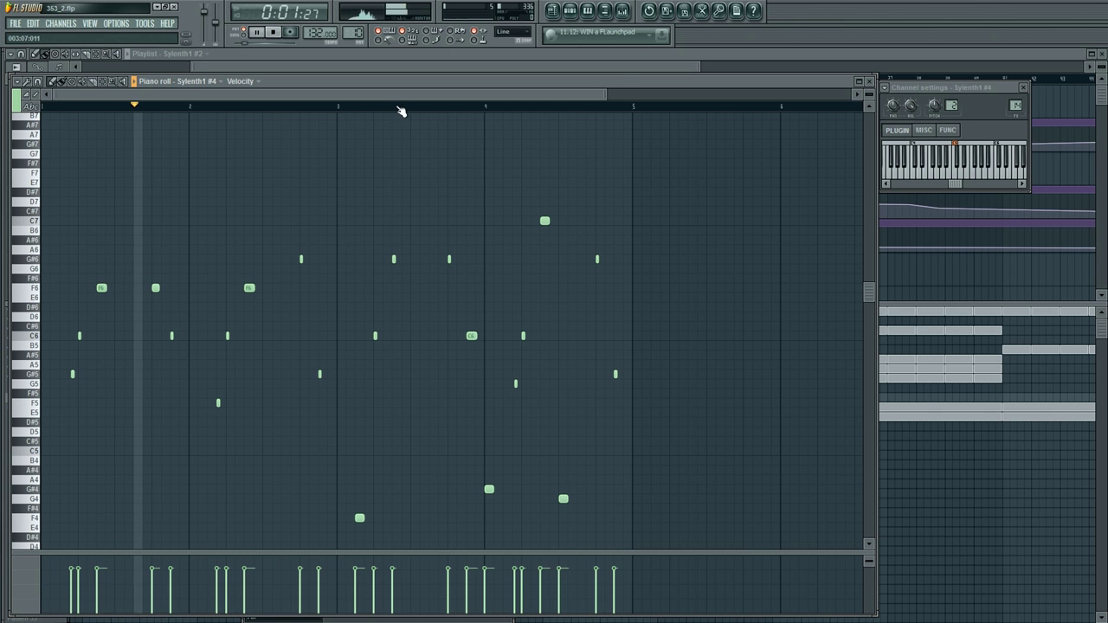
Step: Select the whole Sylenth1 #4 melody and duplicate it directly after the original four-bar phrase
scroll(401, 112, down, 2)
key(ctrl+a)
key(ctrl+b)
drag(440, 374, 465, 374)
click(464, 477)
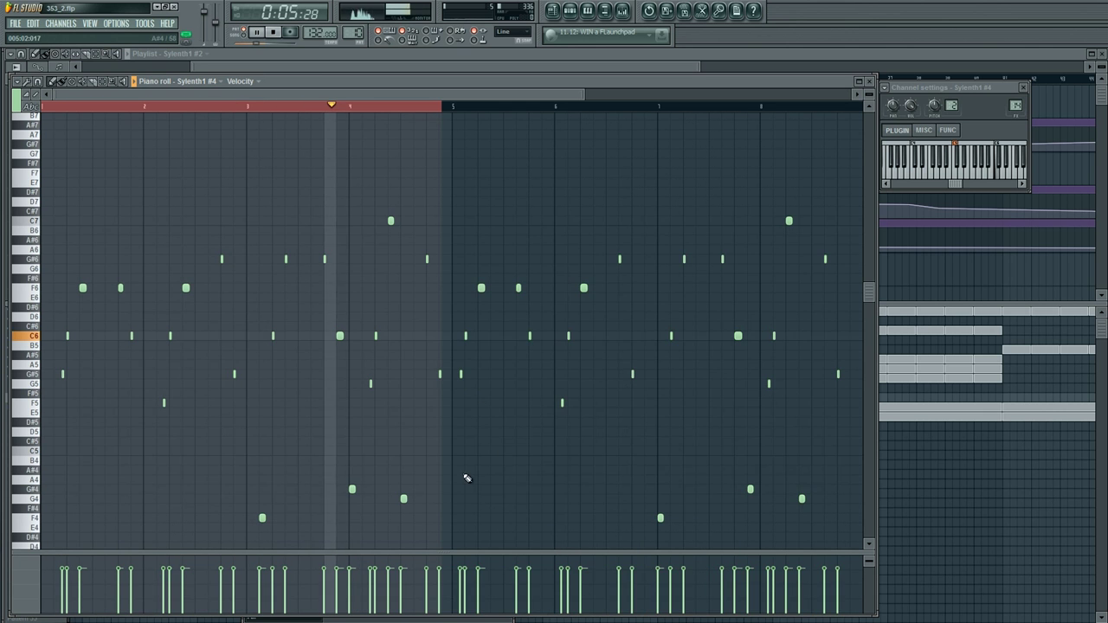
Step: Add a C4 note at bar 5, and change the following high notes there to C7, G#6 and F6
key(space)
scroll(463, 485, down, 4)
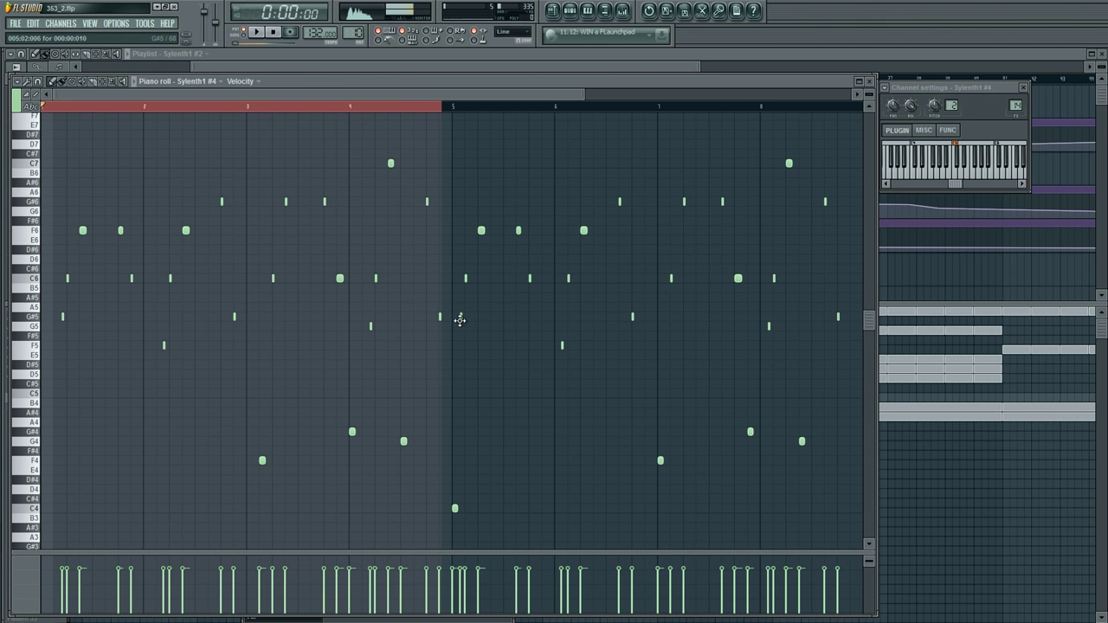
scroll(486, 244, up, 2)
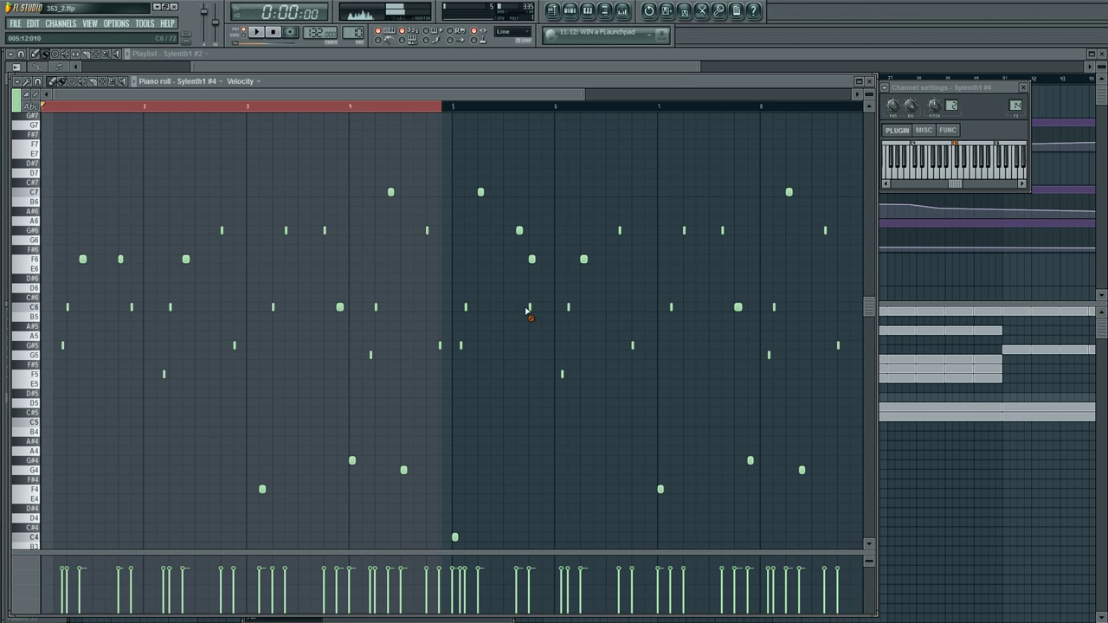
key(space)
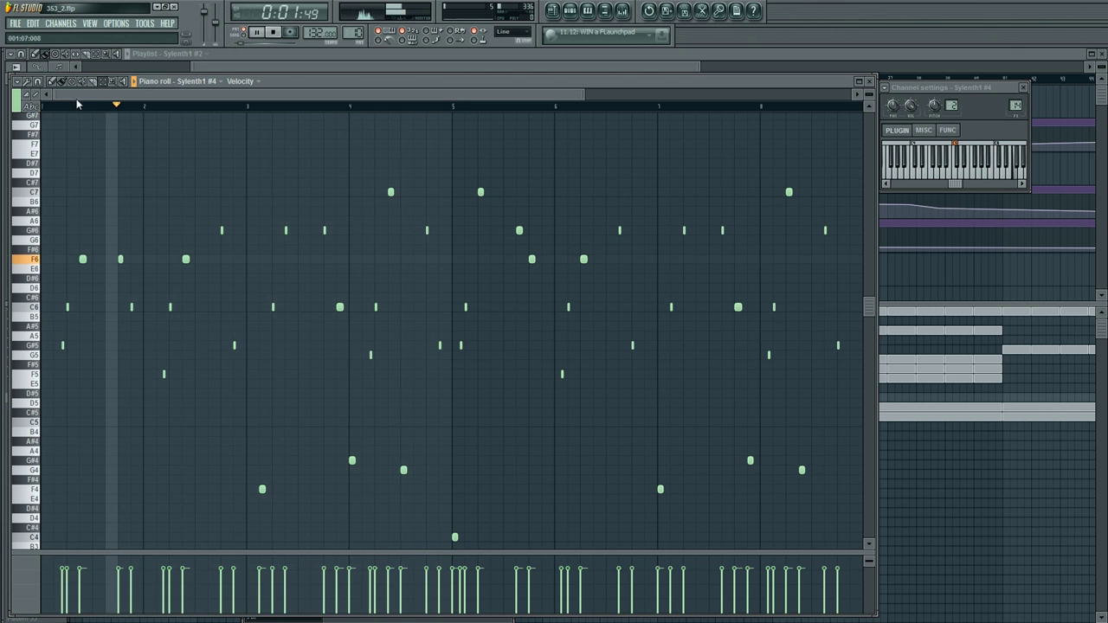
Step: Listen through the extended melody and raise the G4 note in bar 8 to C5
click(51, 82)
click(87, 163)
scroll(109, 112, down, 3)
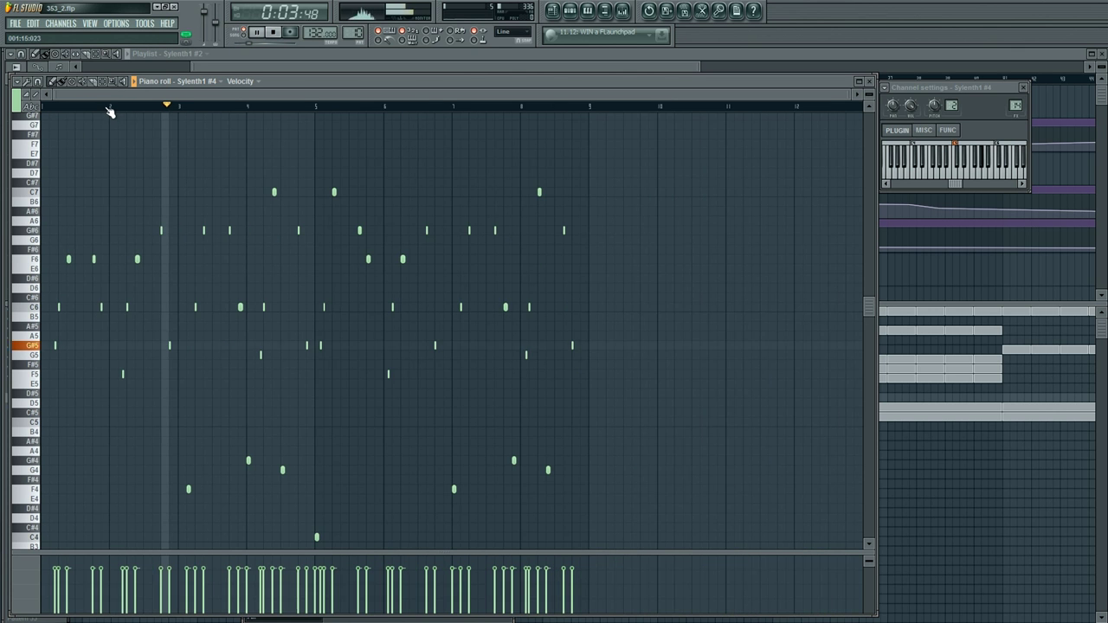
drag(156, 96, 286, 97)
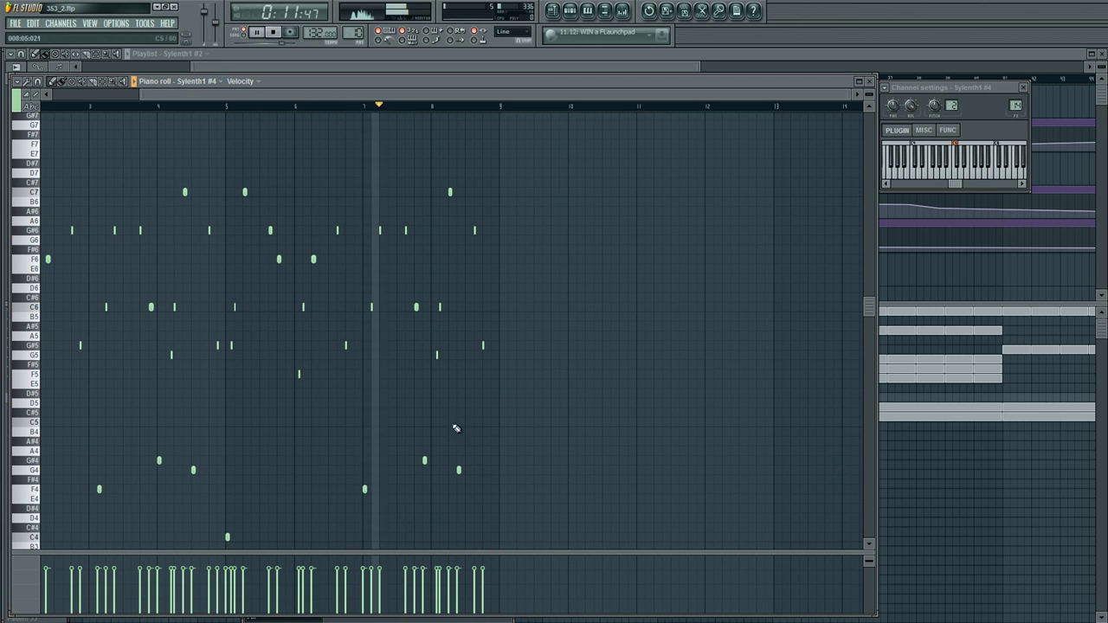
scroll(456, 423, down, 2)
drag(459, 414, 458, 366)
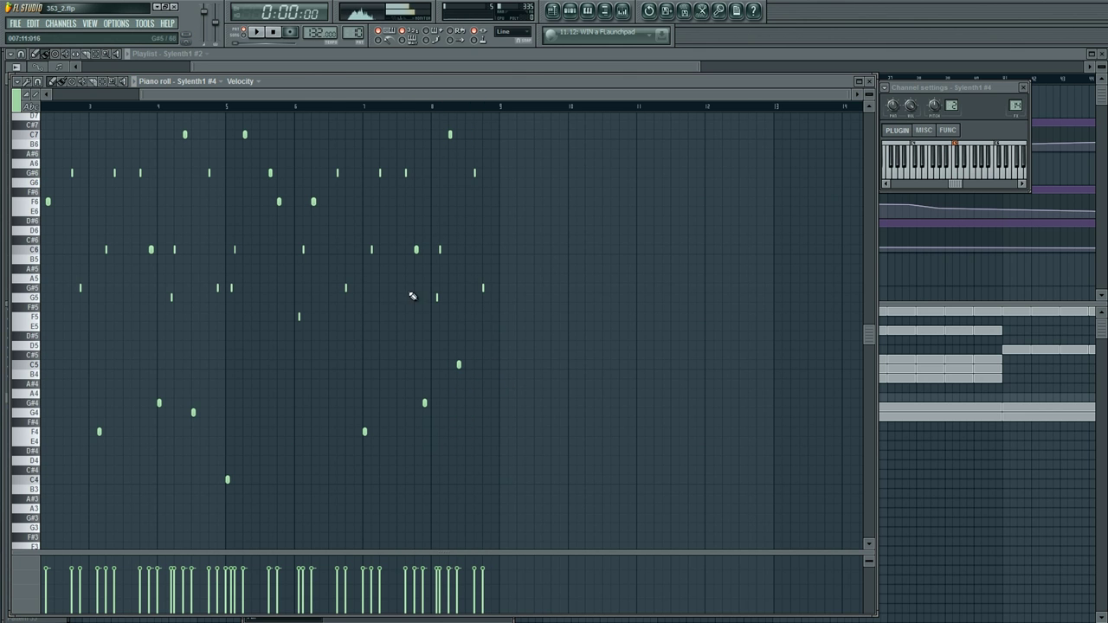
Step: Place Sylenth1 #2 and Bass clips at bar 49 of the playlist, and extend VEH3 Kicks 038 and VEH3 Ride 37 beyond bar 57
key(F5)
scroll(426, 85, down, 4)
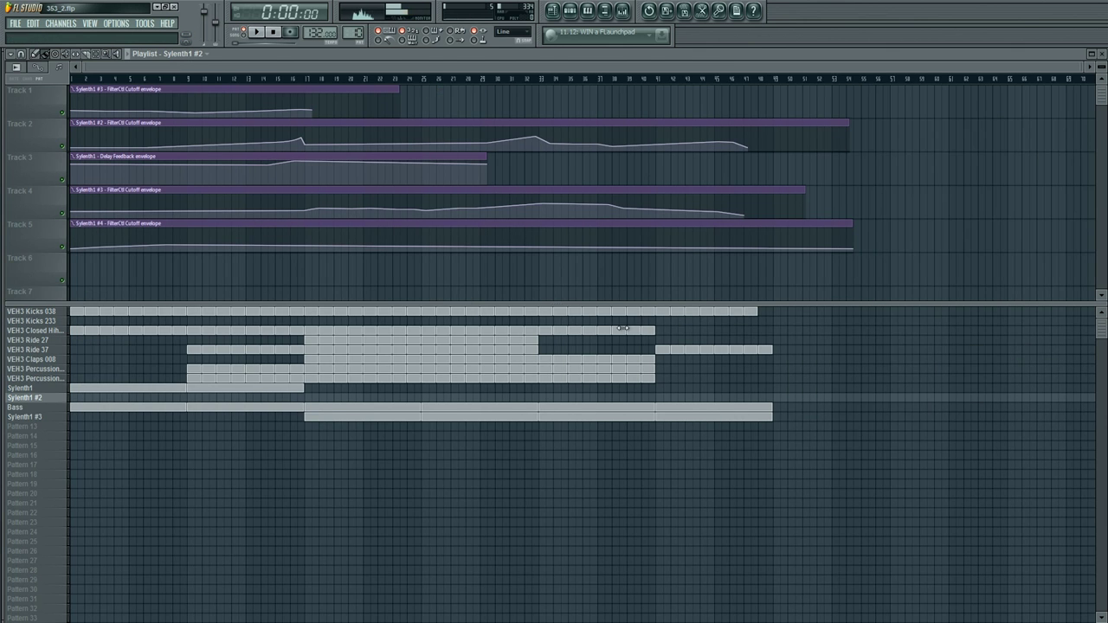
click(744, 79)
key(space)
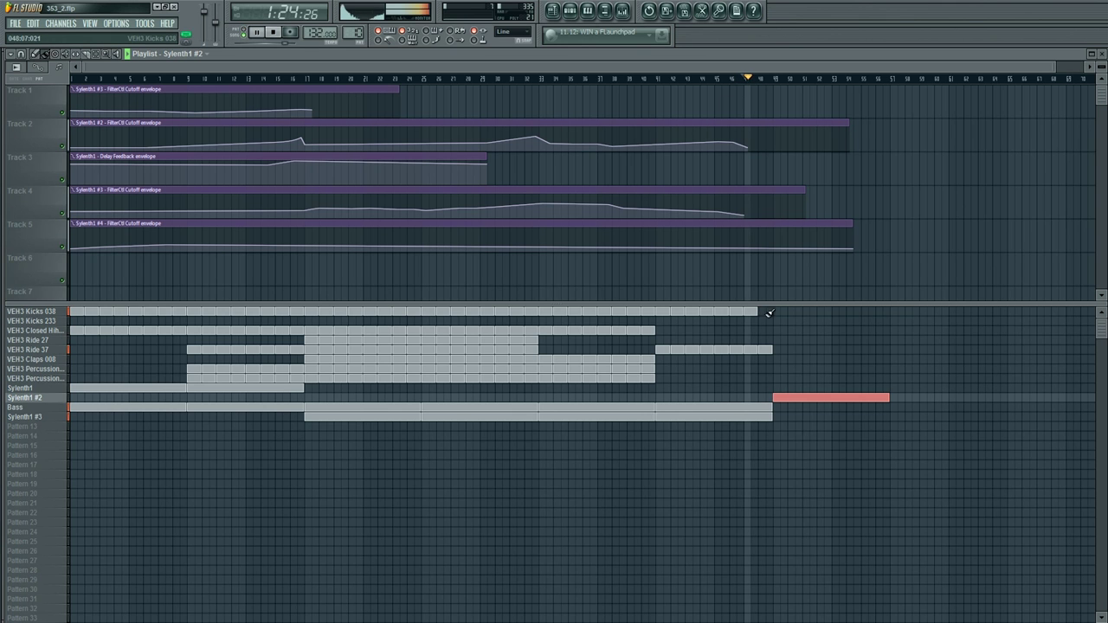
drag(776, 312, 919, 311)
drag(779, 350, 905, 350)
click(775, 408)
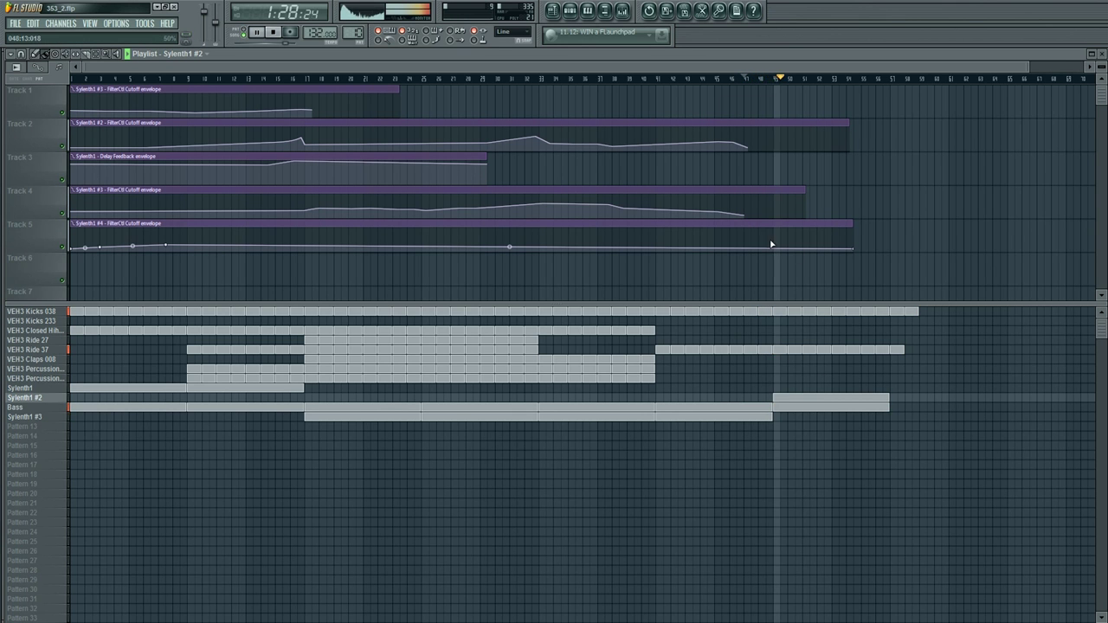
Step: Extend the Sylenth1 #4 filter cutoff envelope to bar 57 and shape a gentle rise peaking near bar 55
drag(852, 249, 889, 249)
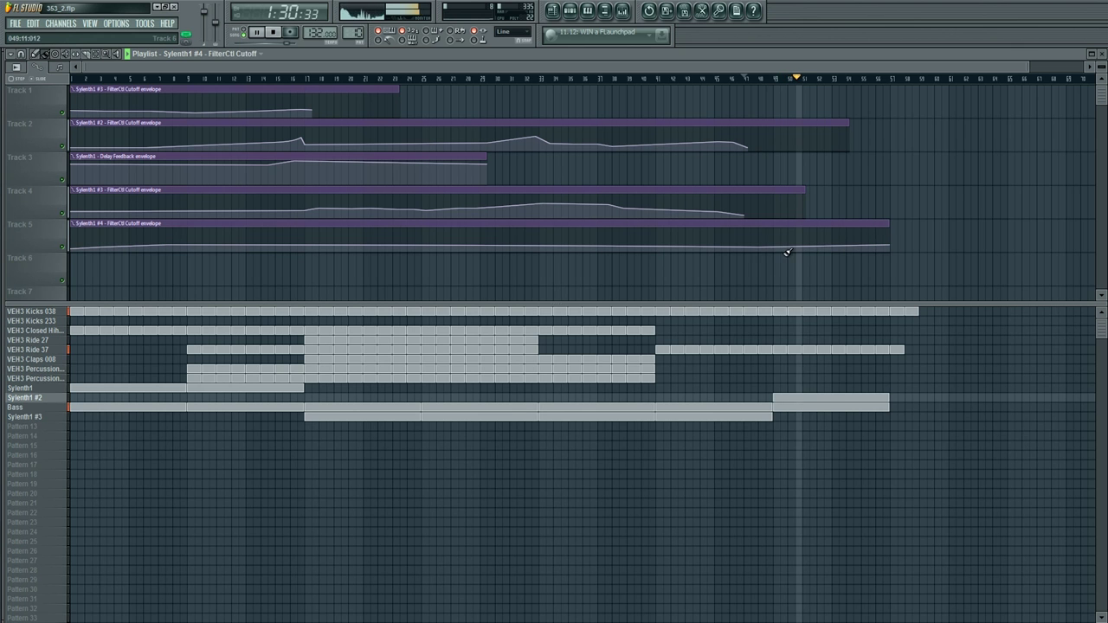
drag(703, 67, 792, 69)
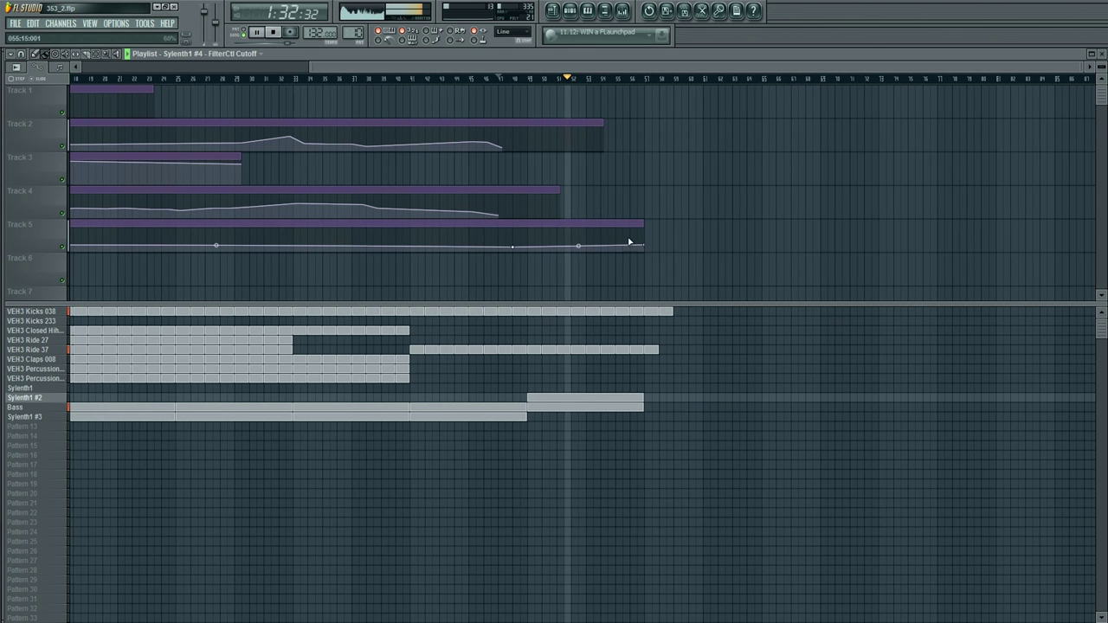
drag(627, 246, 620, 244)
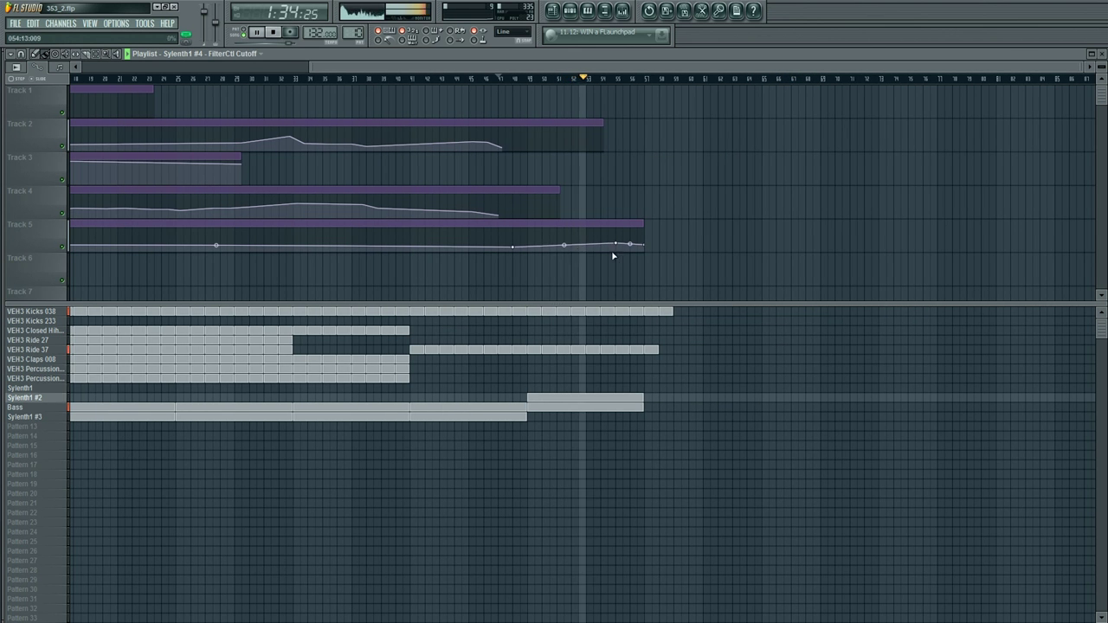
Step: Set the volume of the third Sidechain Kick channel to about 72% while the song plays
key(F6)
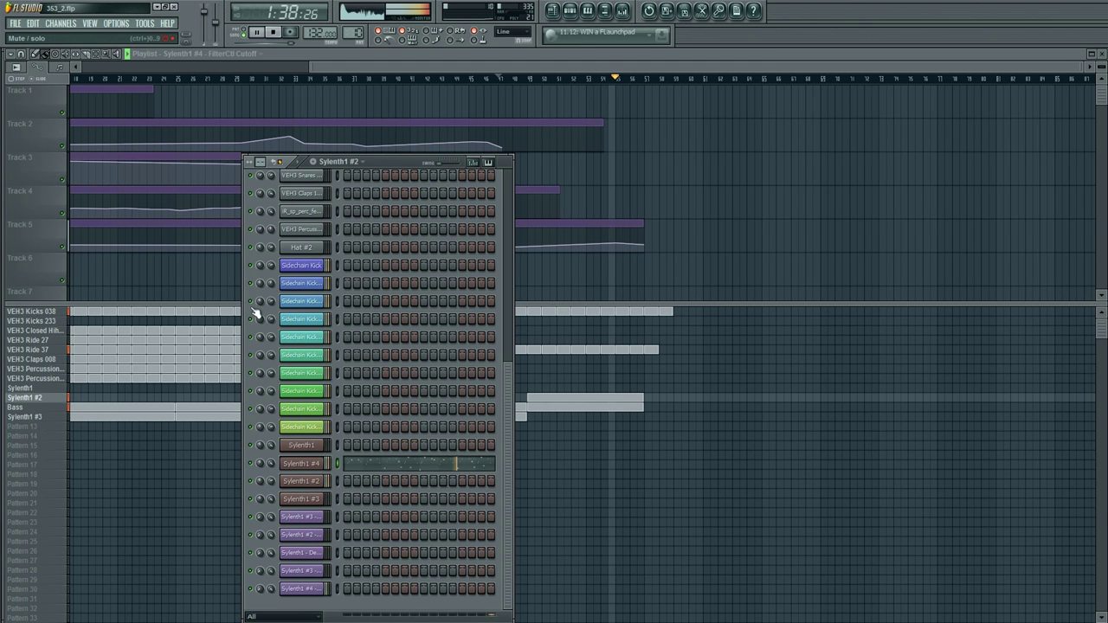
drag(271, 303, 271, 307)
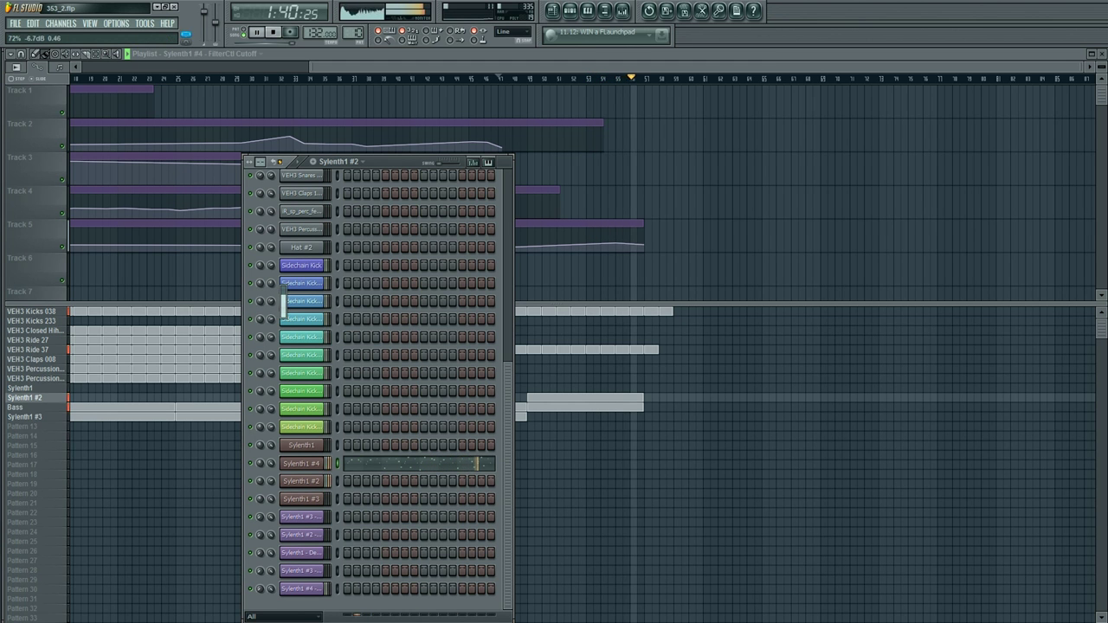
key(F9)
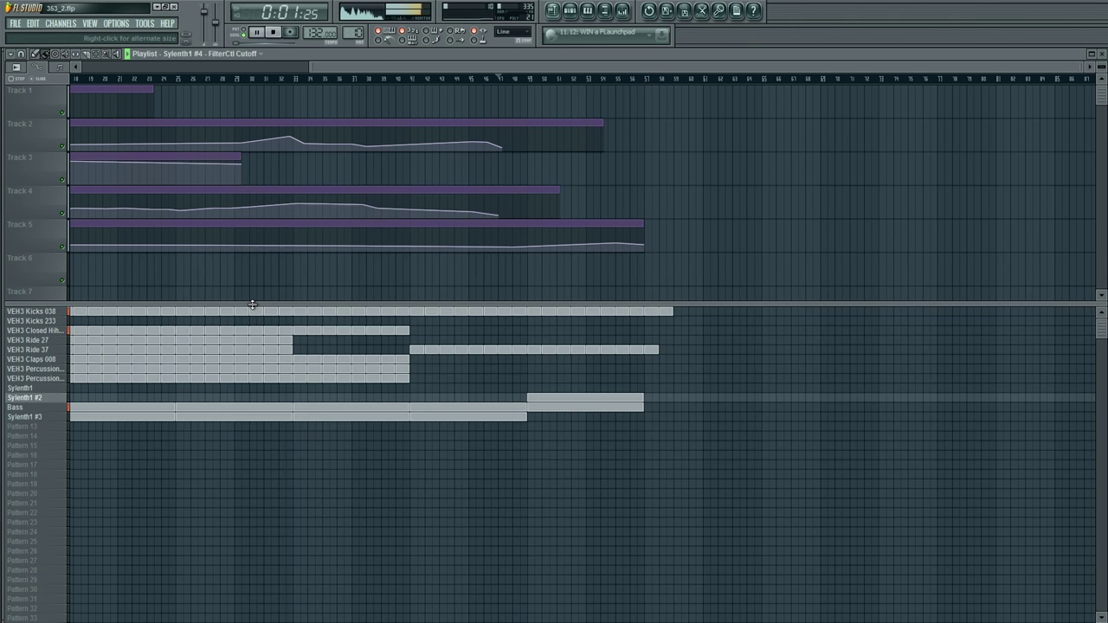
key(F6)
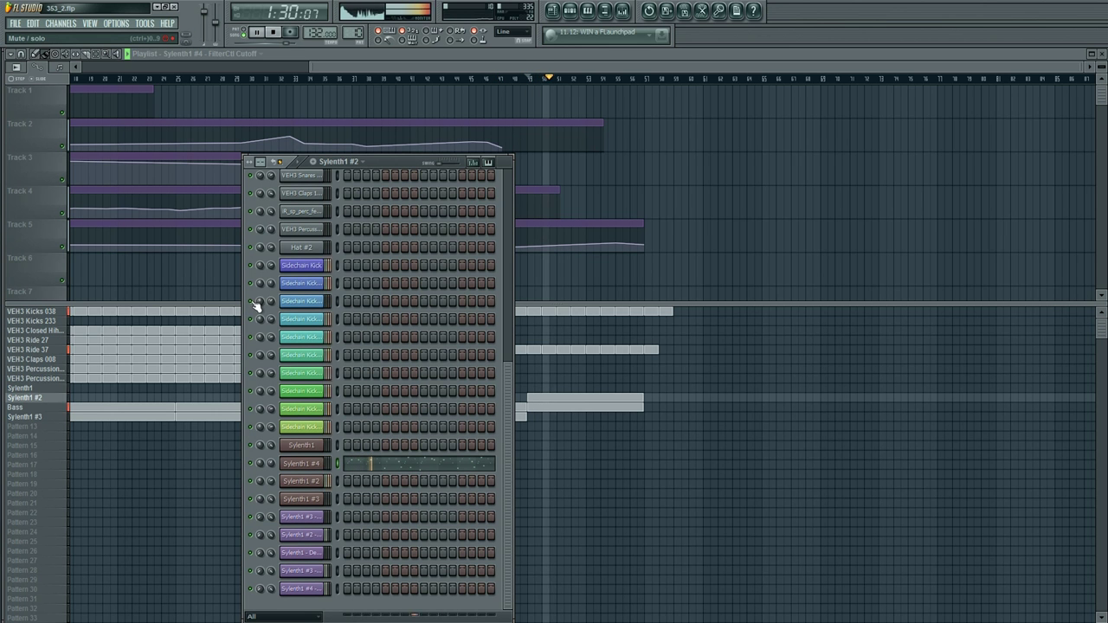
Step: Make a slight adjustment to the Fruity Parametric EQ 2 curve on mixer track Send 4
click(622, 11)
click(905, 344)
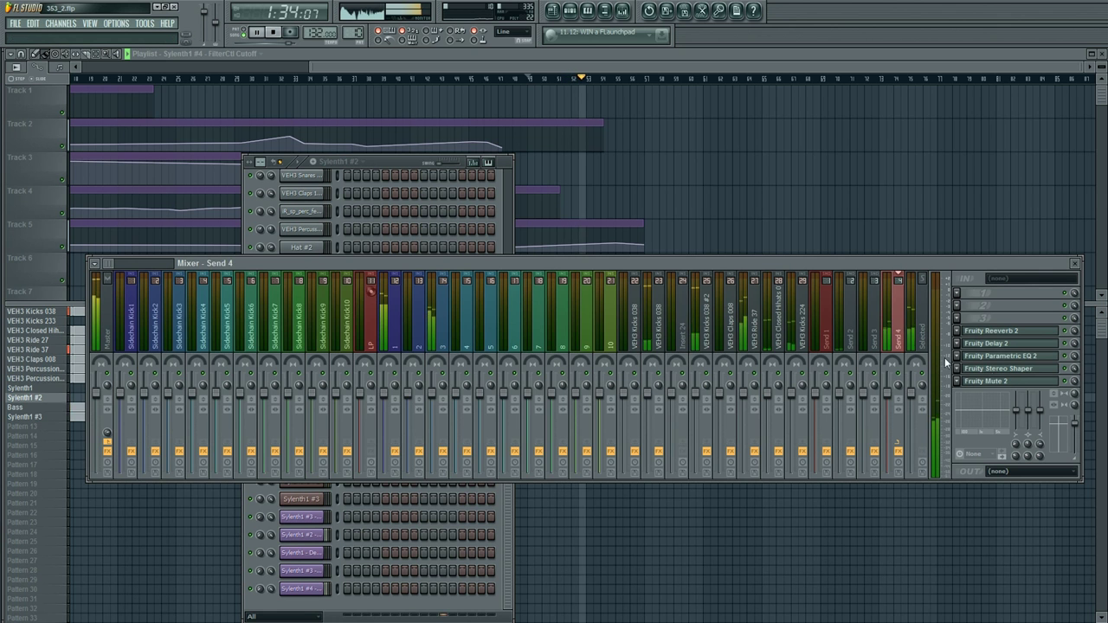
click(1004, 356)
mouse_move(345, 417)
mouse_down()
mouse_move(337, 394)
mouse_move(327, 407)
mouse_move(322, 396)
mouse_move(317, 433)
mouse_move(343, 416)
mouse_up()
Step: Insert Fruity Flangus before Fruity Reeverb 2 on Send 4 and load one of its flanger presets
click(957, 331)
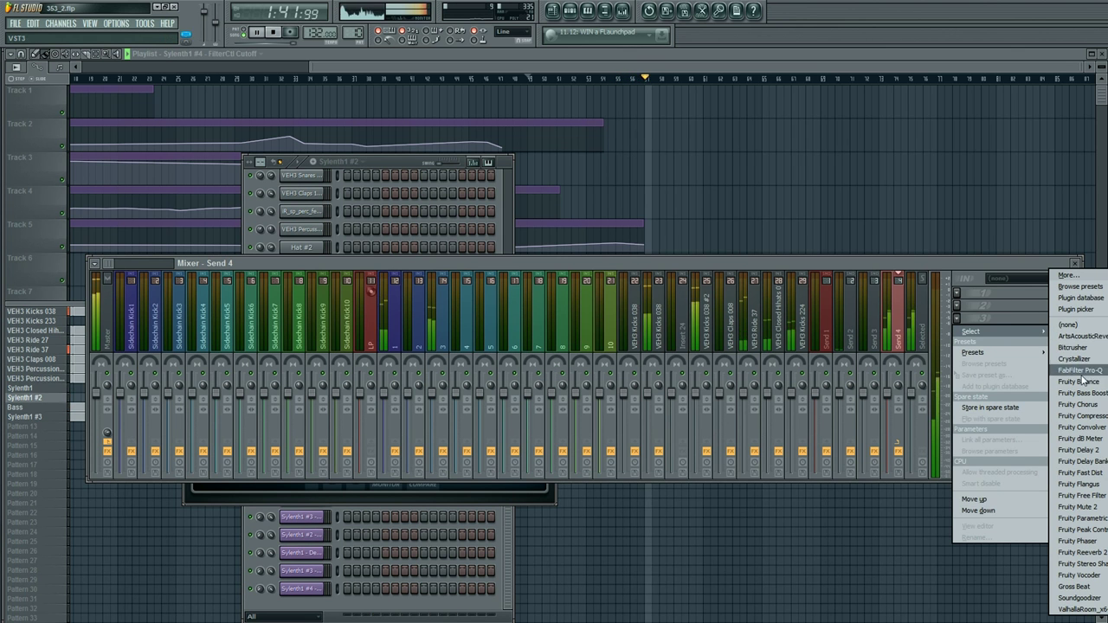
click(1082, 484)
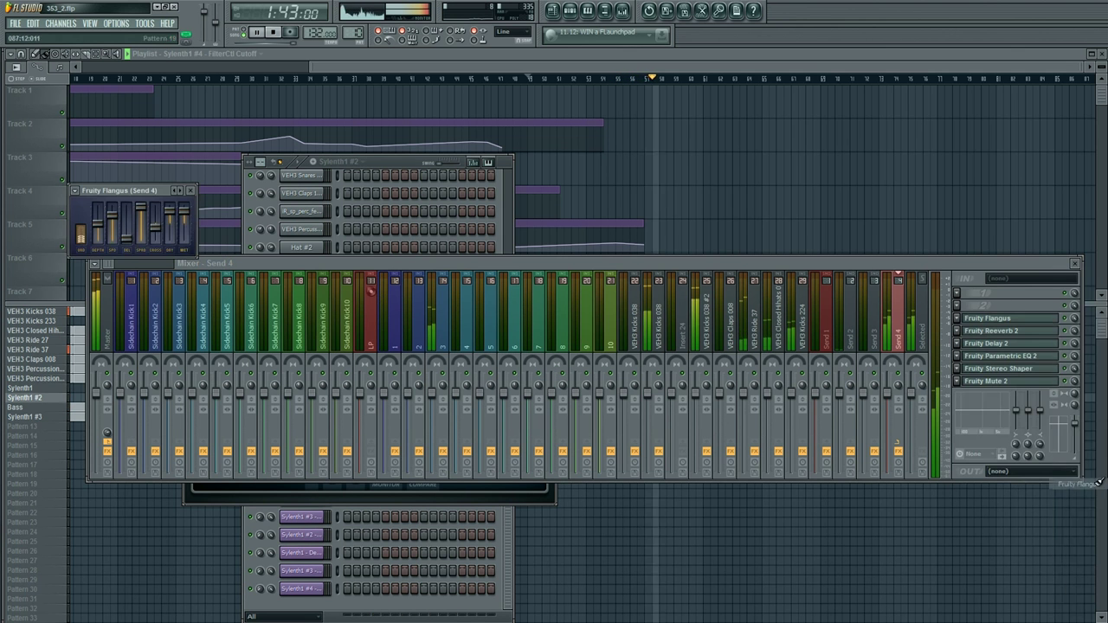
click(73, 192)
mouse_move(138, 224)
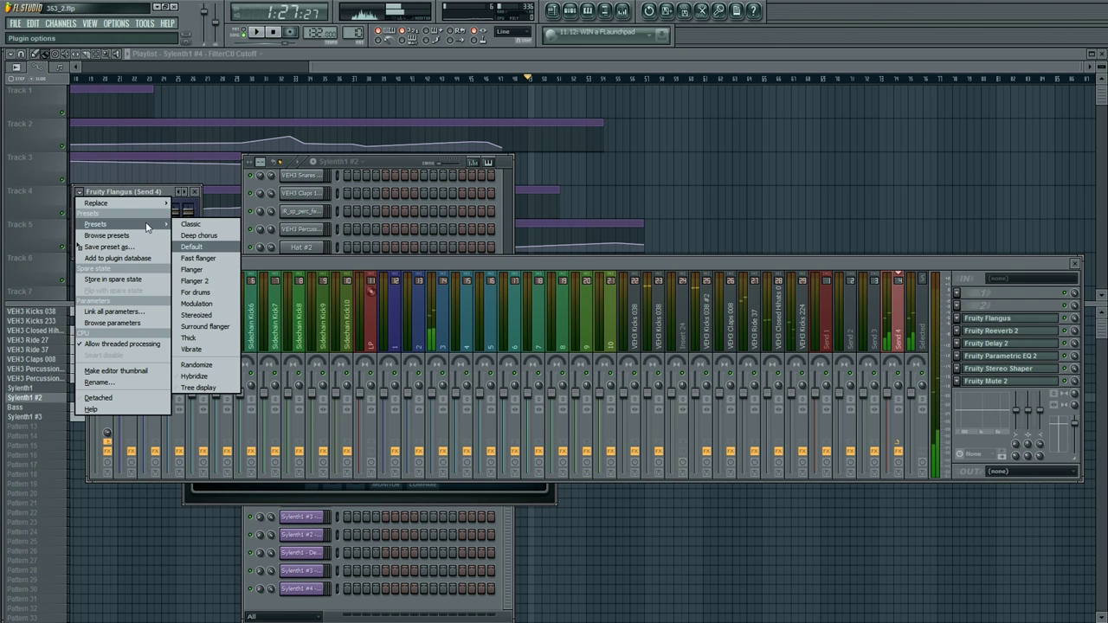
click(218, 275)
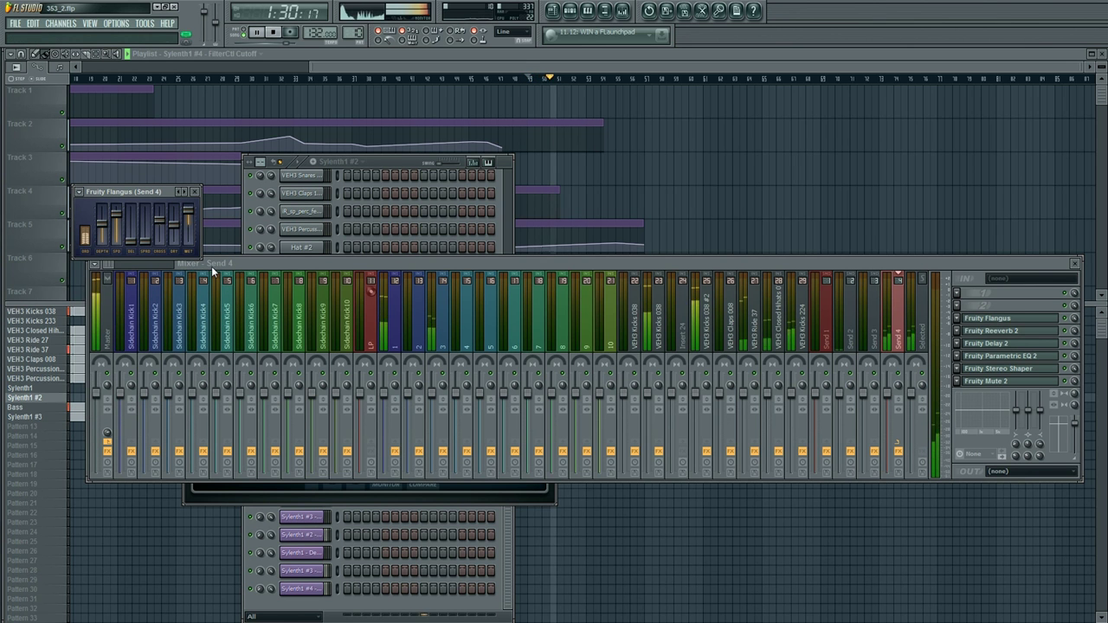
key(F12)
Step: Place one Sylenth1 #3 clip and one Sylenth1 clip at bar 49 of the playlist
click(540, 417)
key(space)
key(space)
click(536, 389)
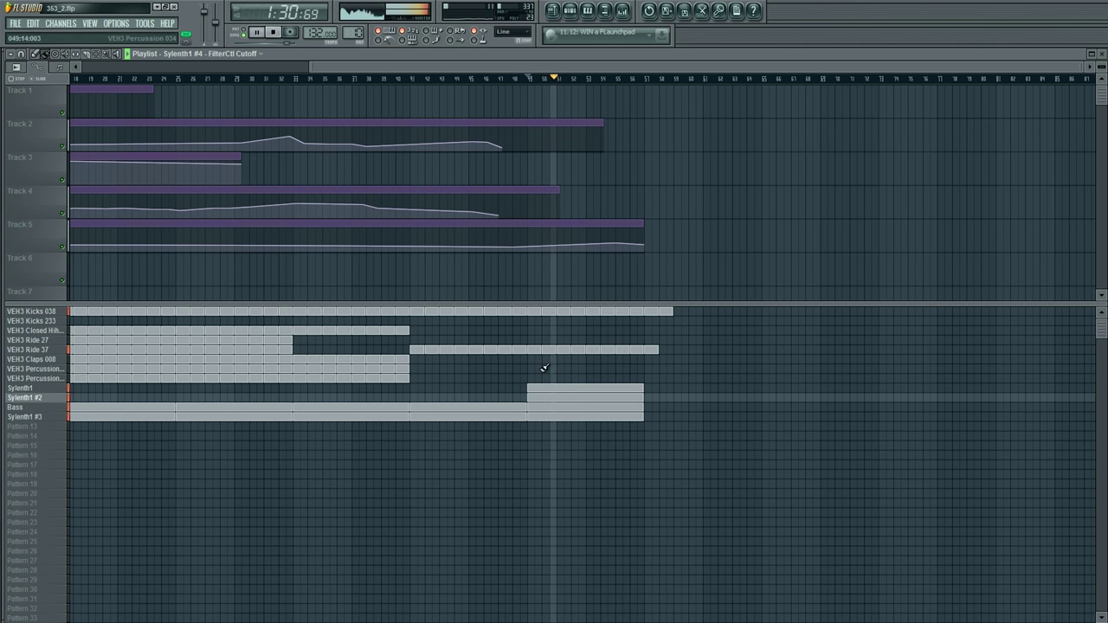
Step: Paint claps, both percussions, Ride 27 and closed hihats from bar 49, and extend VEH3 Ride 37 and VEH3 Kicks 038 past bar 60
click(543, 358)
click(546, 369)
click(552, 378)
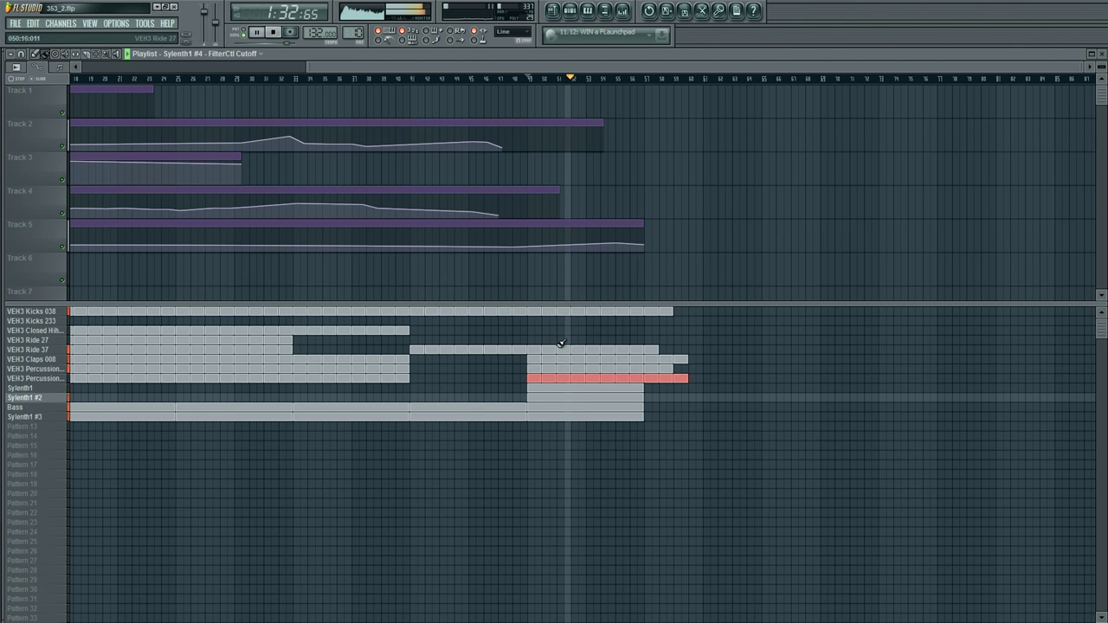
click(526, 339)
mouse_move(535, 337)
mouse_down()
mouse_move(728, 341)
mouse_move(743, 351)
mouse_up()
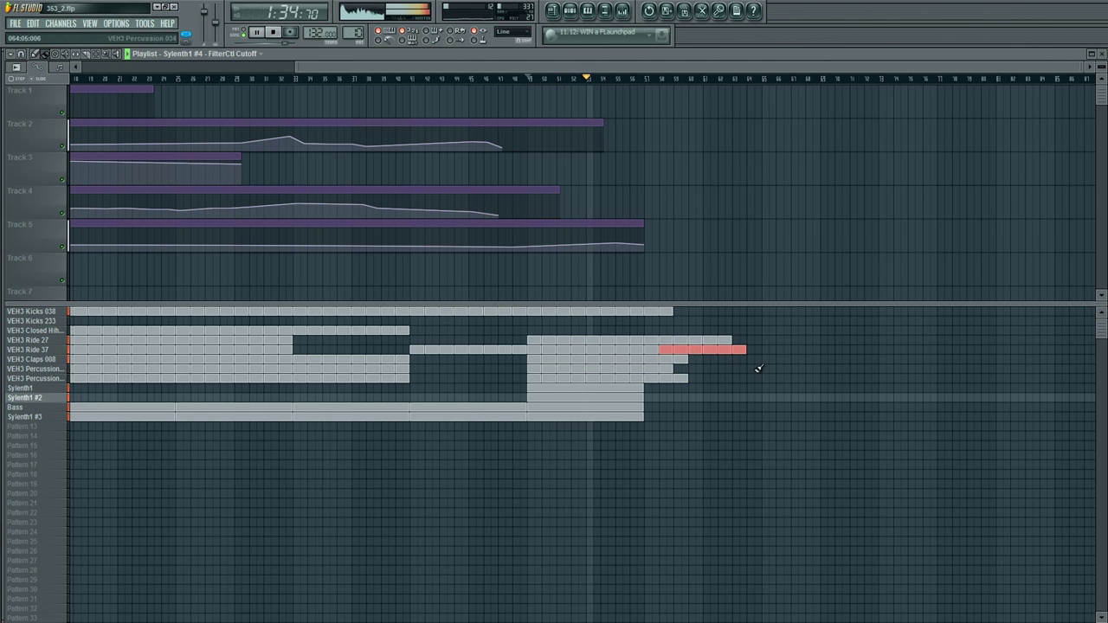
click(681, 311)
click(540, 330)
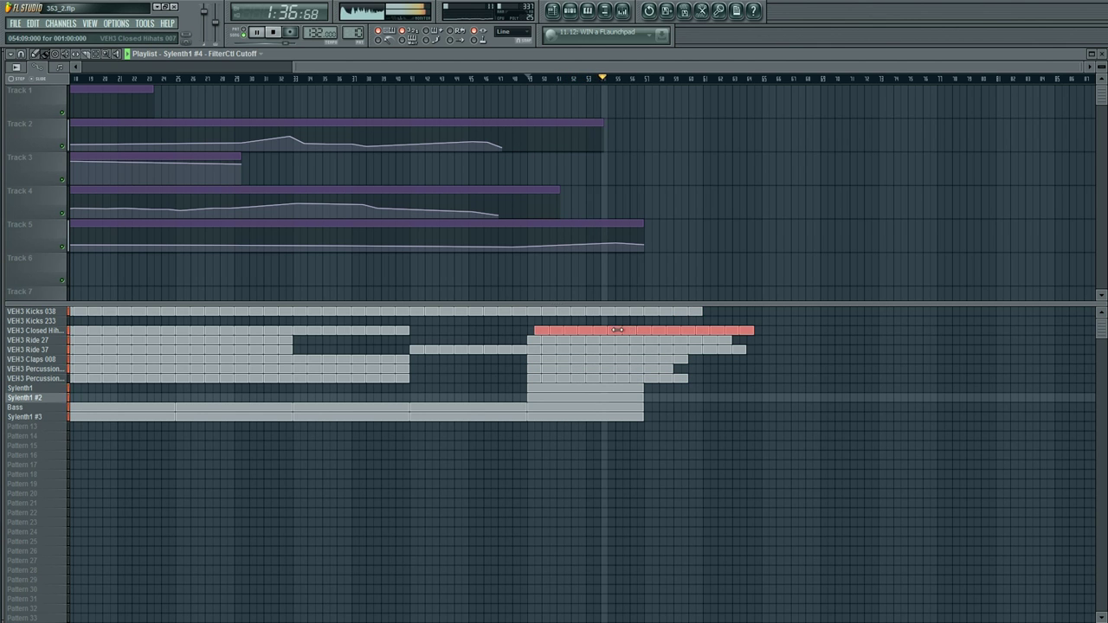
Step: Add further Sylenth1, Sylenth1 #2, Bass and Sylenth1 #3 clips from bar 57 to bar 65
click(655, 387)
click(655, 397)
click(653, 406)
click(651, 417)
Step: Even out the percussion, VEH3 Claps 008 and VEH3 Ride 27 clips so they all end at bar 65
click(681, 369)
mouse_move(694, 379)
mouse_down()
mouse_move(741, 378)
mouse_move(746, 359)
mouse_up()
click(752, 379)
right_click(723, 360)
right_click(746, 359)
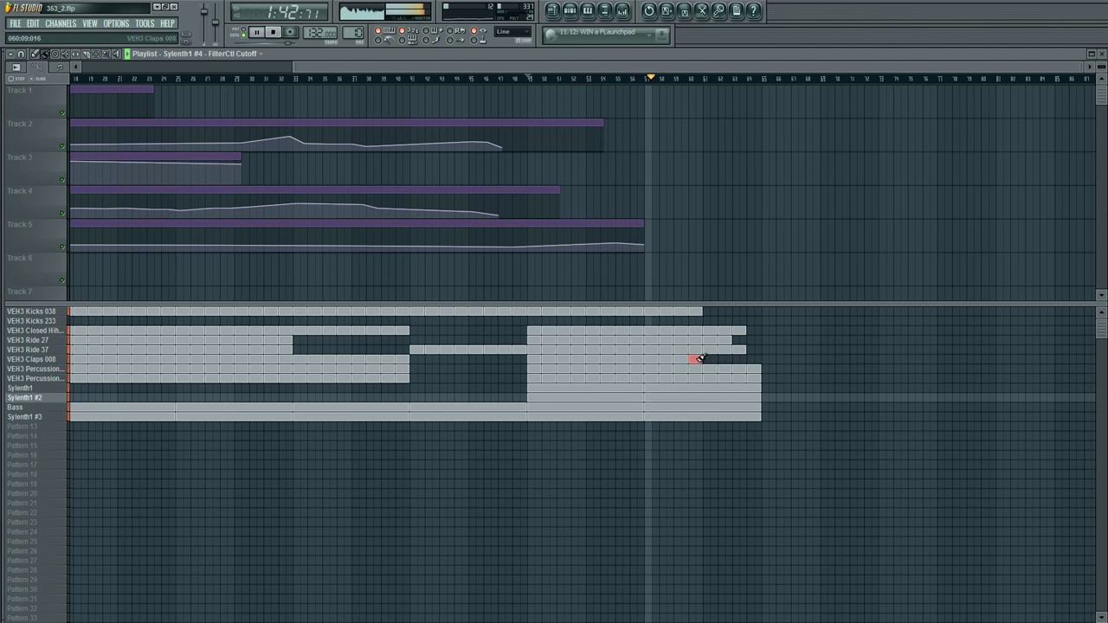
click(700, 359)
click(740, 340)
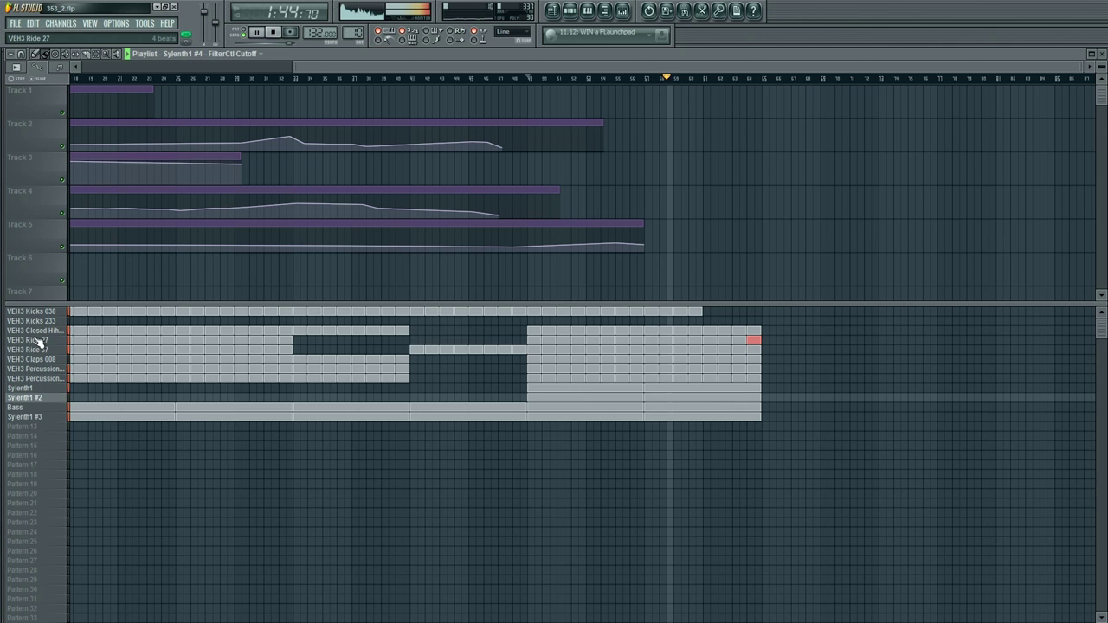
Step: Raise the volume of the VEH3 Closed Hihats 007 channel slightly
click(45, 349)
click(48, 331)
key(F6)
scroll(335, 217, up, 4)
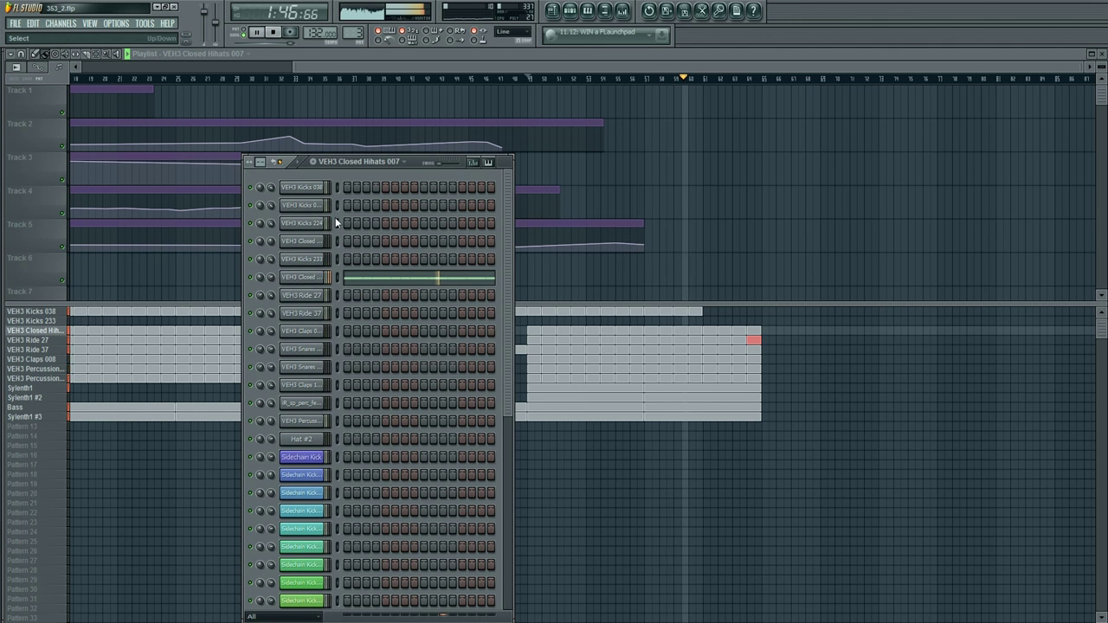
click(303, 278)
drag(272, 278, 272, 271)
Step: Inspect the Fruity Parametric EQ 2 curve on the mixer track of VEH3 Claps 008
click(60, 361)
click(310, 314)
click(310, 330)
click(627, 11)
click(1006, 356)
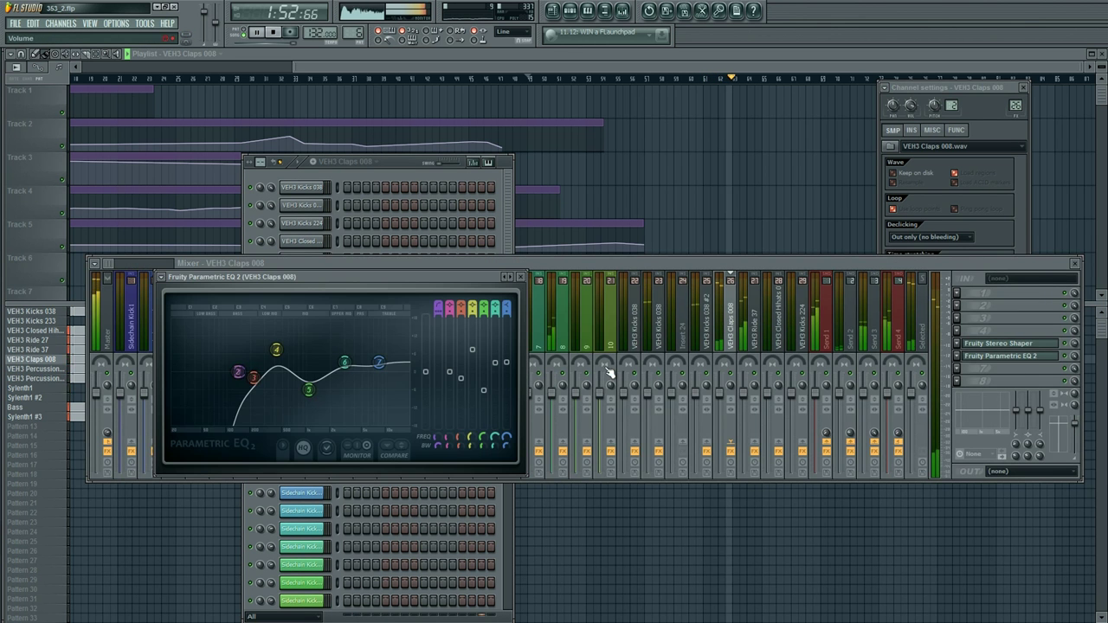
right_click(645, 535)
Step: Paint VEH3 Kicks 038 from bar 65 to bar 79 and place Bass clips at bars 65 and 73
click(764, 311)
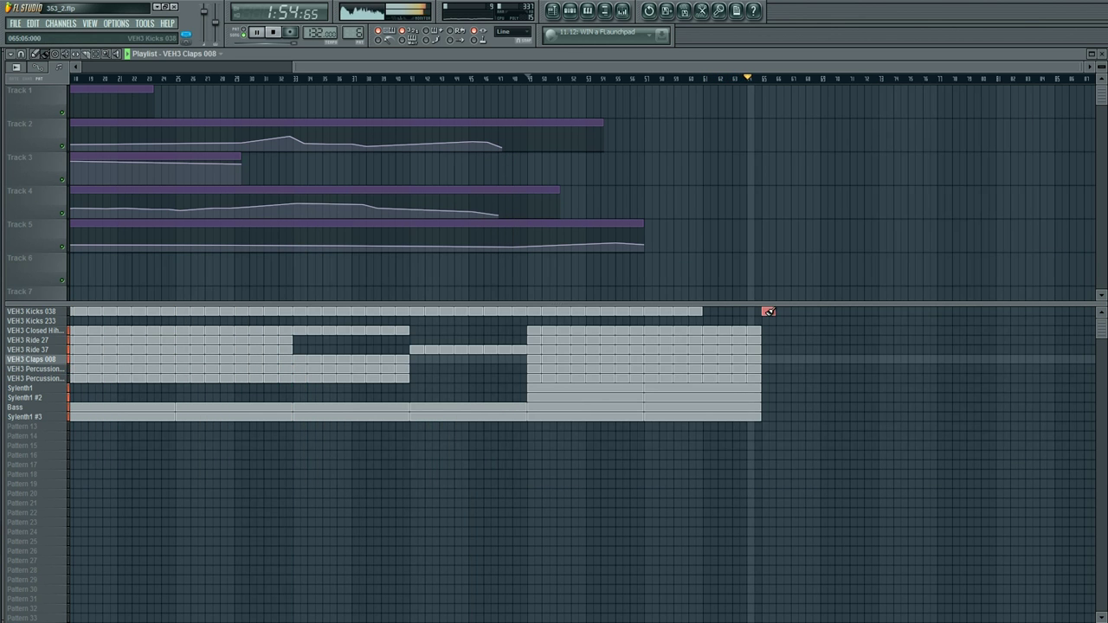
click(771, 408)
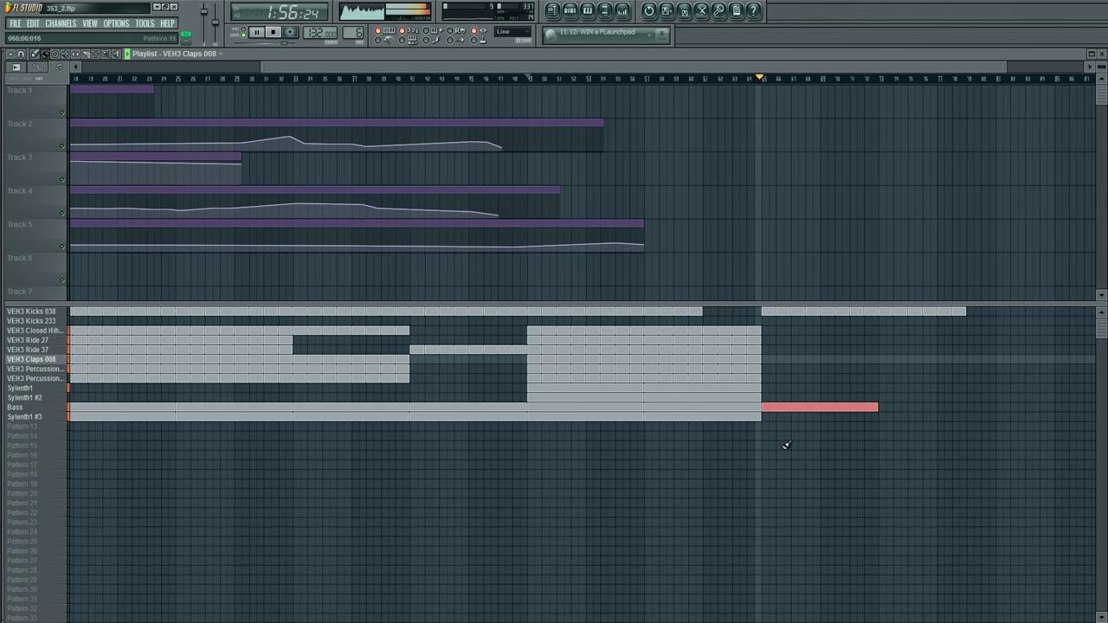
click(885, 407)
Step: Extend the Sylenth1 #2 filter cutoff automation to about bar 75 and add a low point at bar 65
drag(590, 121, 889, 122)
key(space)
click(50, 411)
right_click(761, 149)
click(750, 79)
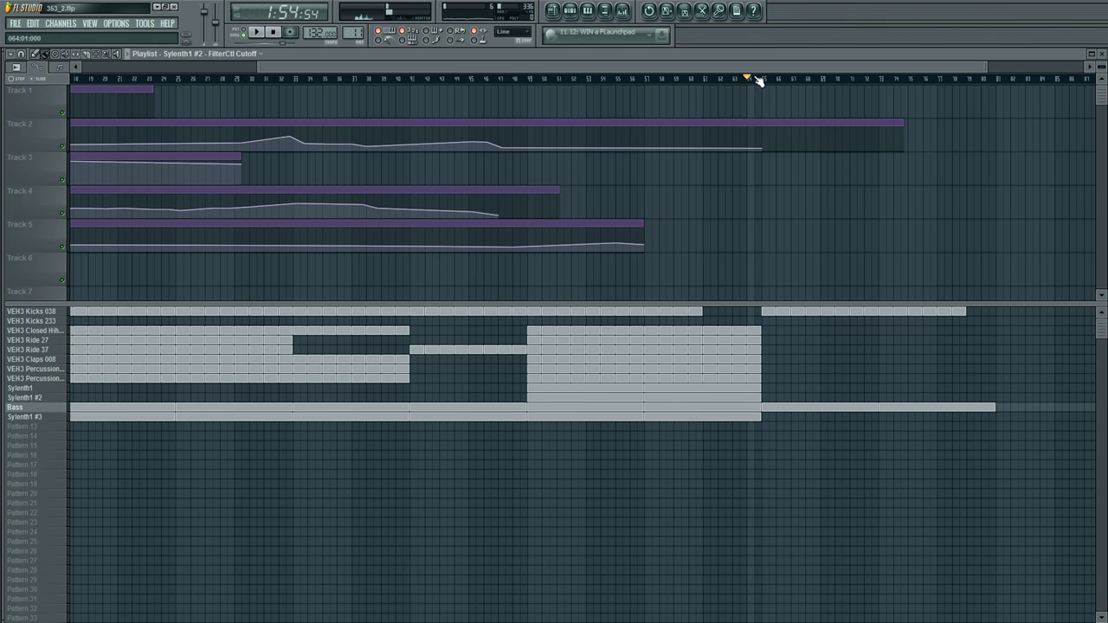
Step: Shape the Sylenth1 #2 cutoff automation from bar 66 to bar 73 with a slight bump and a small closing rise during playback
right_click(781, 144)
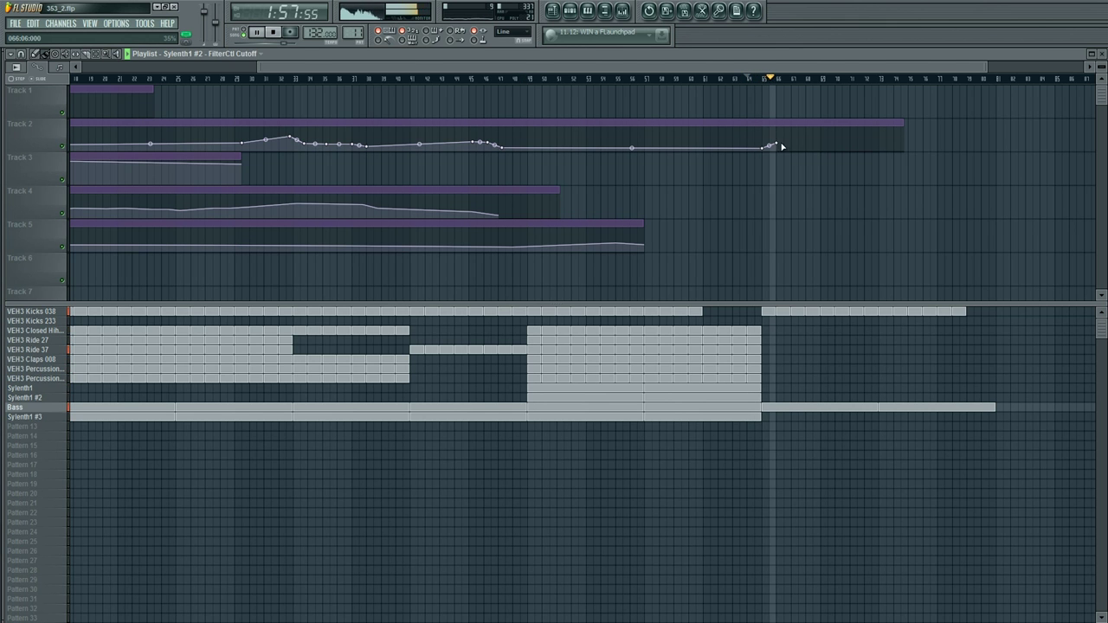
right_click(799, 147)
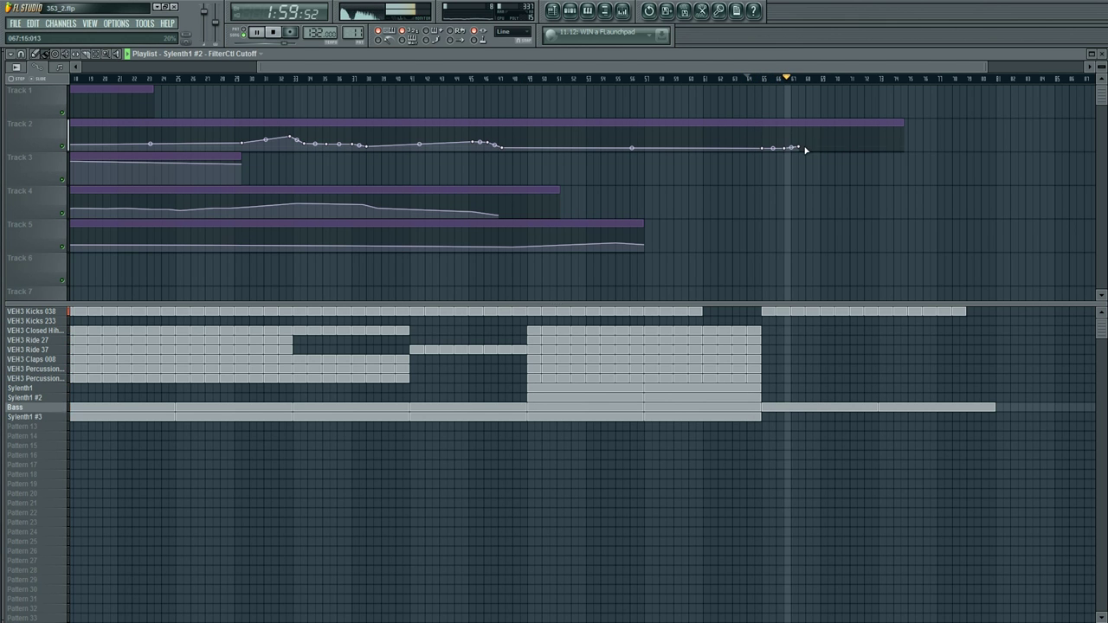
drag(788, 149, 779, 148)
right_click(815, 148)
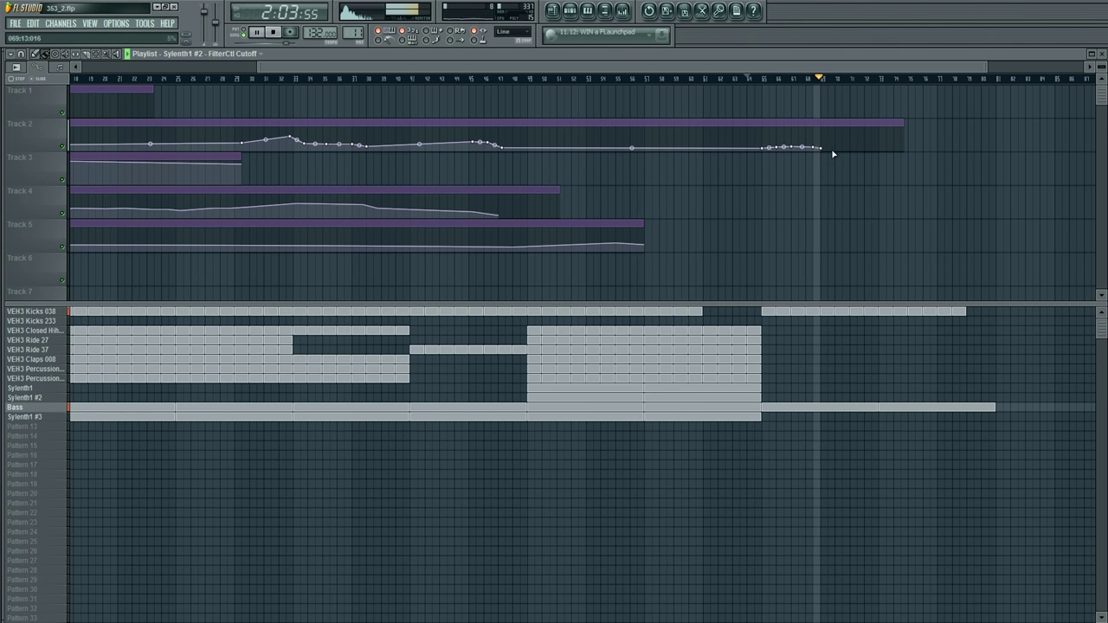
click(855, 148)
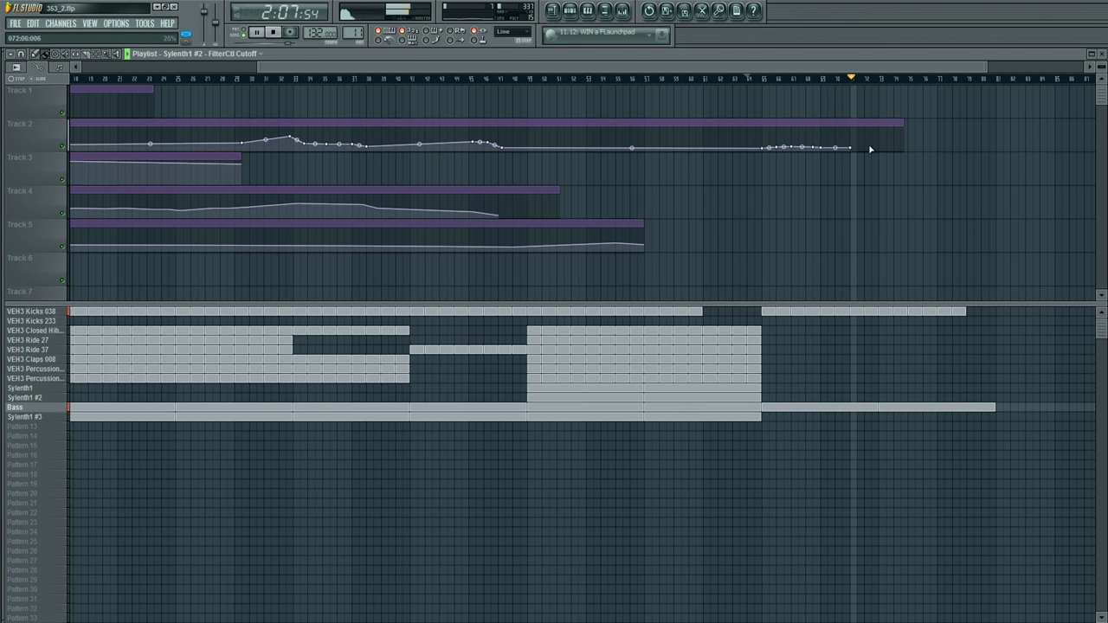
click(868, 148)
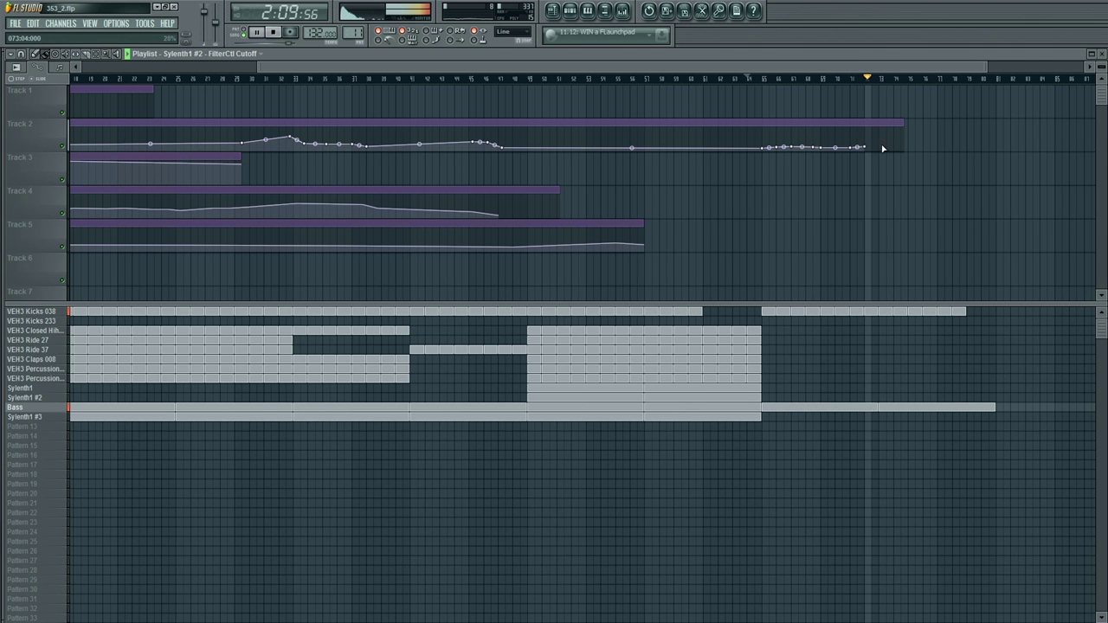
click(883, 147)
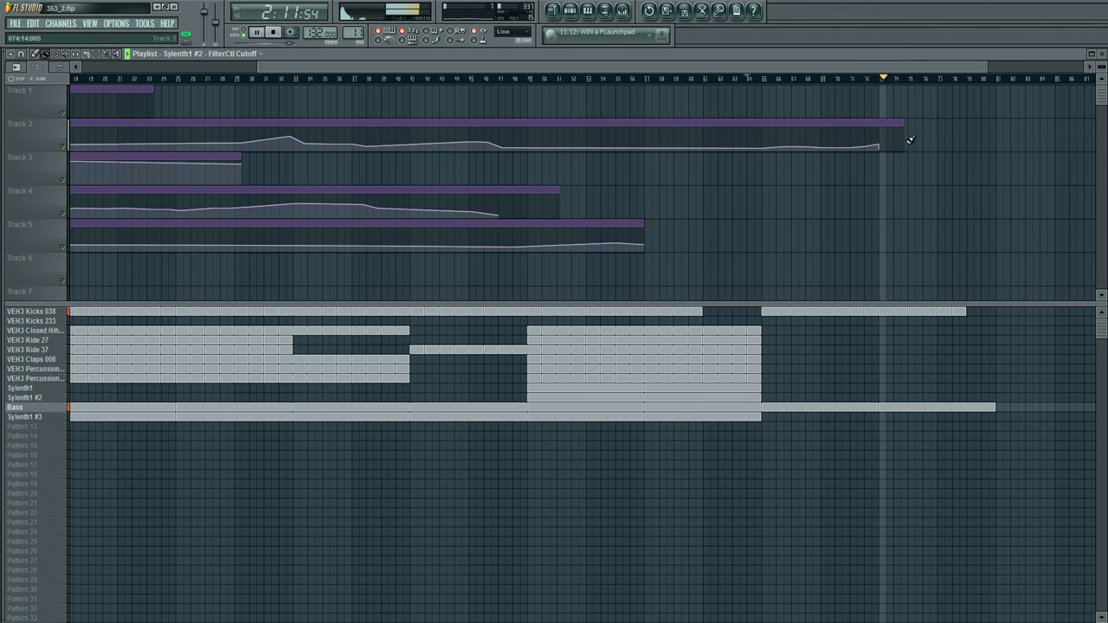
Step: Extend the Sylenth1 #2 cutoff automation clip to about bar 80 and add a point between bars 76 and 77
drag(905, 122, 984, 123)
right_click(936, 147)
key(space)
drag(596, 67, 592, 66)
Step: Check the channels of the VEH3 Kicks 038 pattern while the section from bar 64 plays
double_click(15, 312)
key(space)
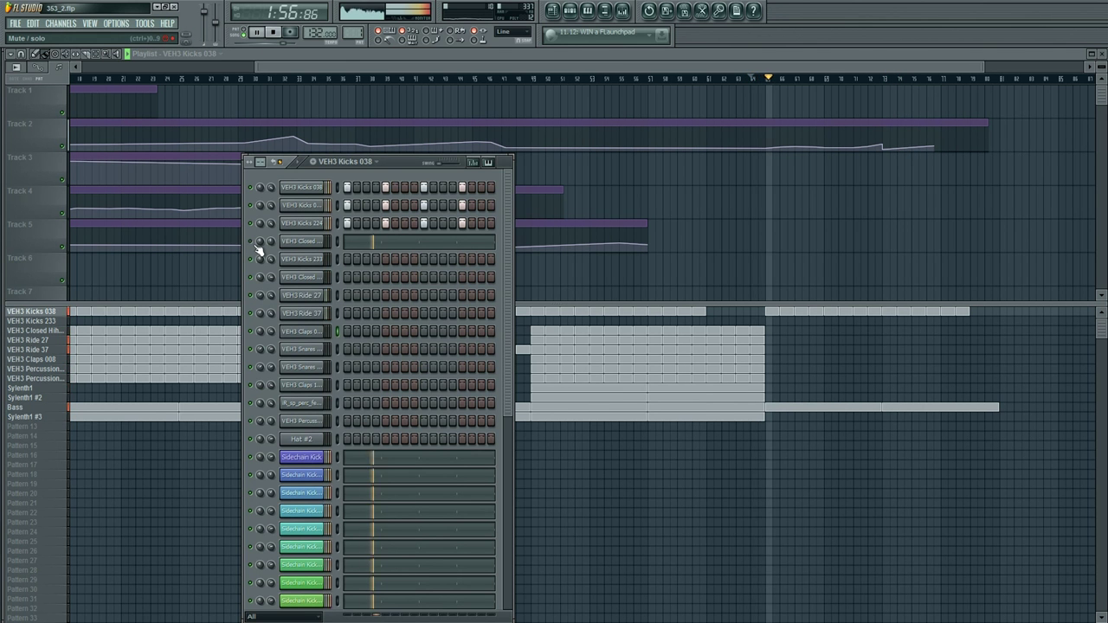
key(F6)
key(space)
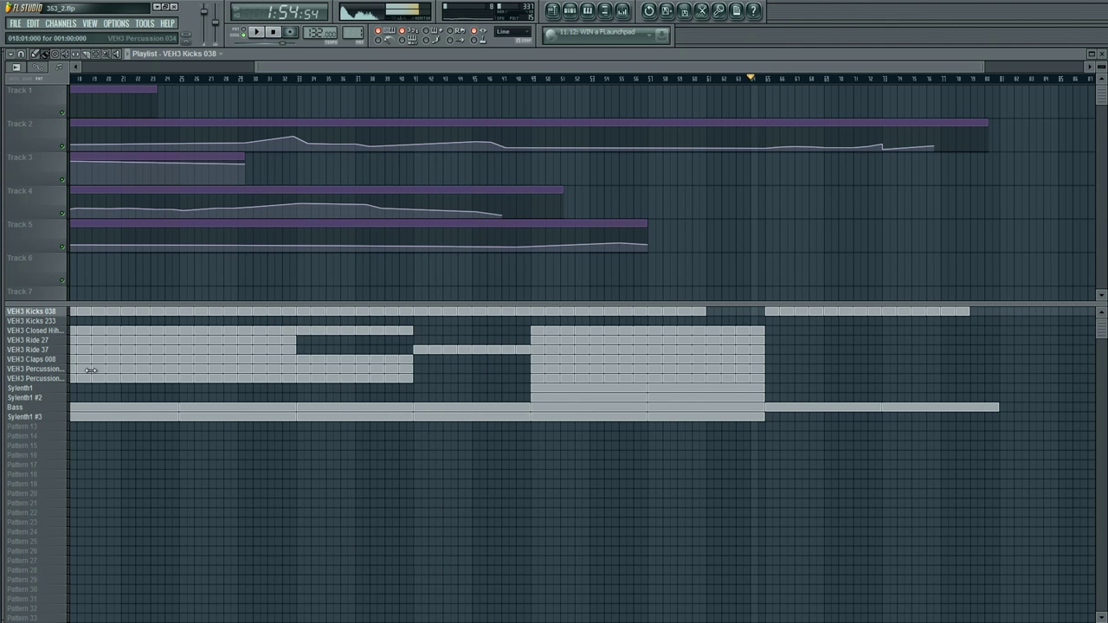
Step: Fill the VEH3 Claps 008 row from bar 65 to bar 81 and move the song position to bar 65
click(52, 358)
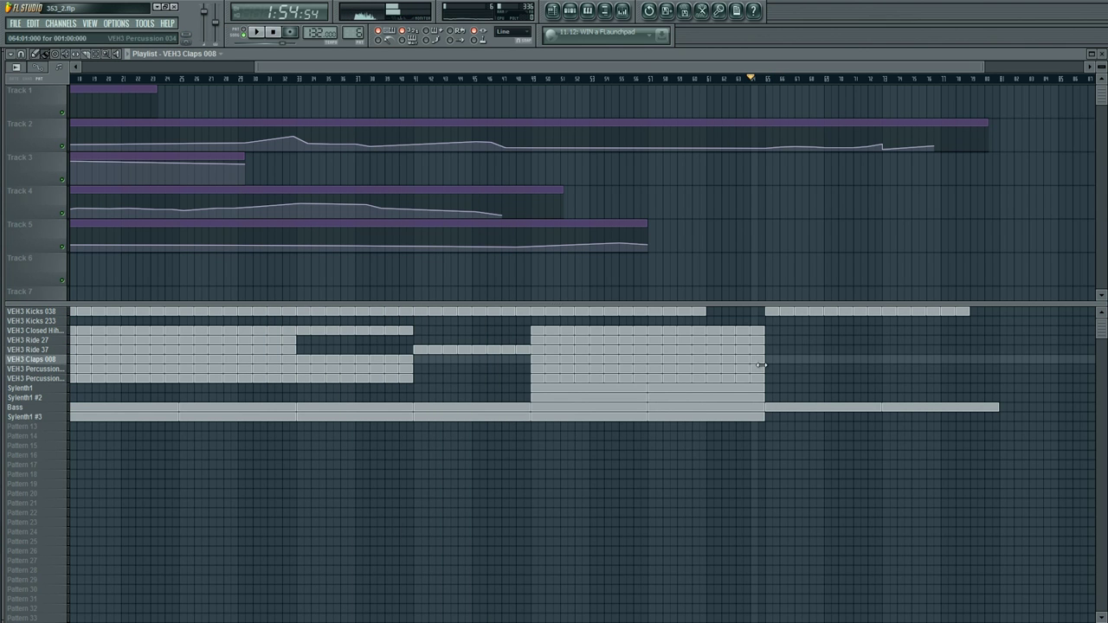
click(767, 78)
key(ctrl+d)
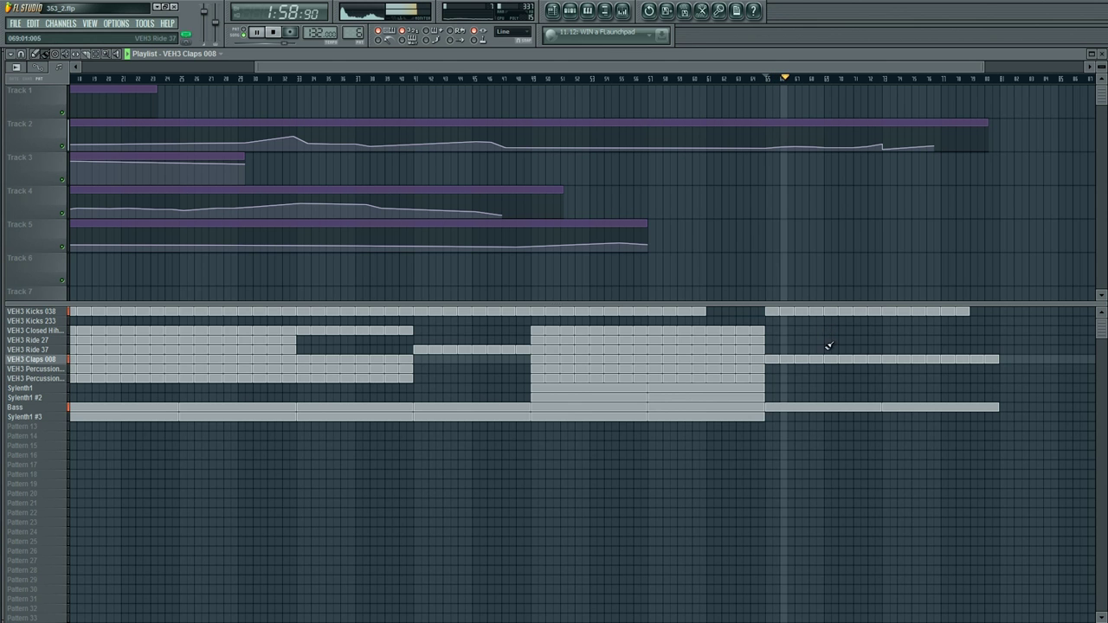
Step: Insert Fruity Stereo Shaper after Gross Beat on mixer track Send 3 and load its Stereoize 2 preset
click(621, 11)
click(869, 349)
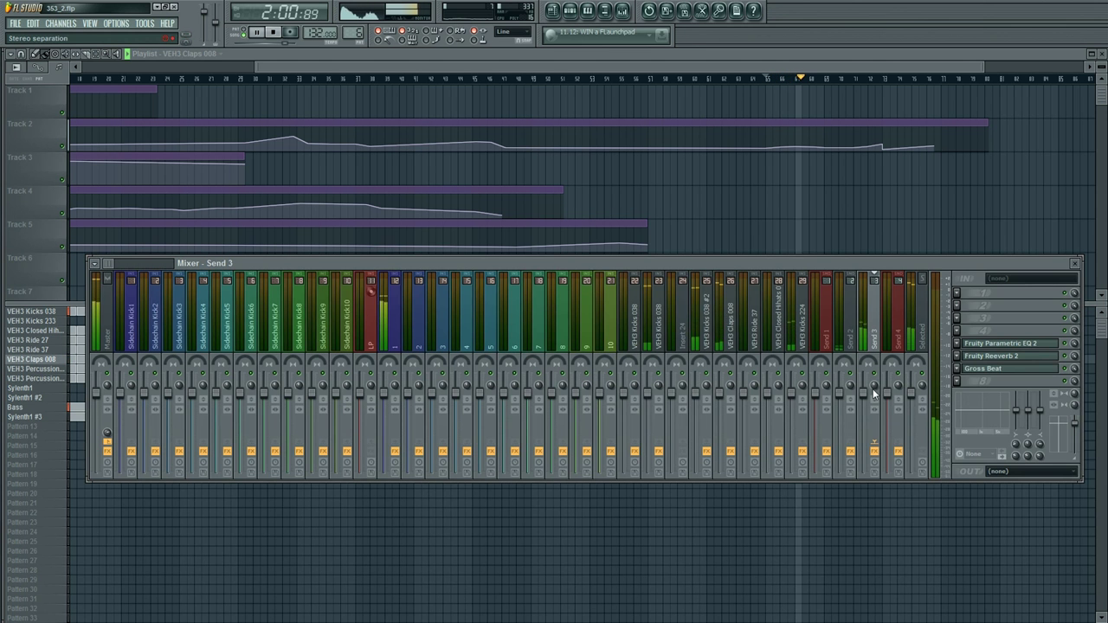
click(956, 294)
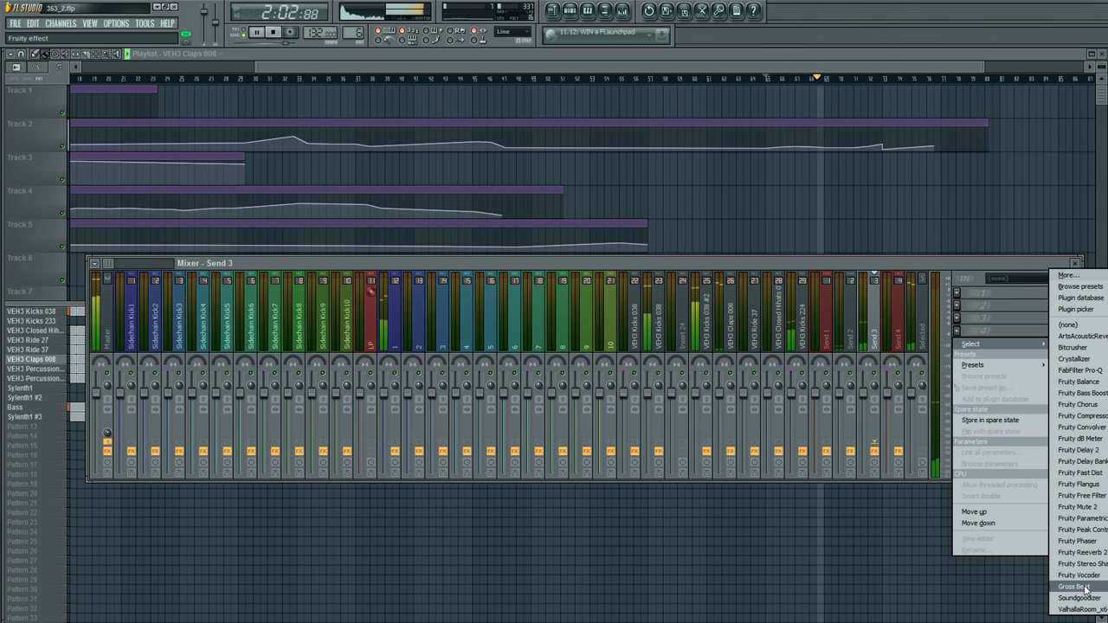
click(956, 298)
click(957, 381)
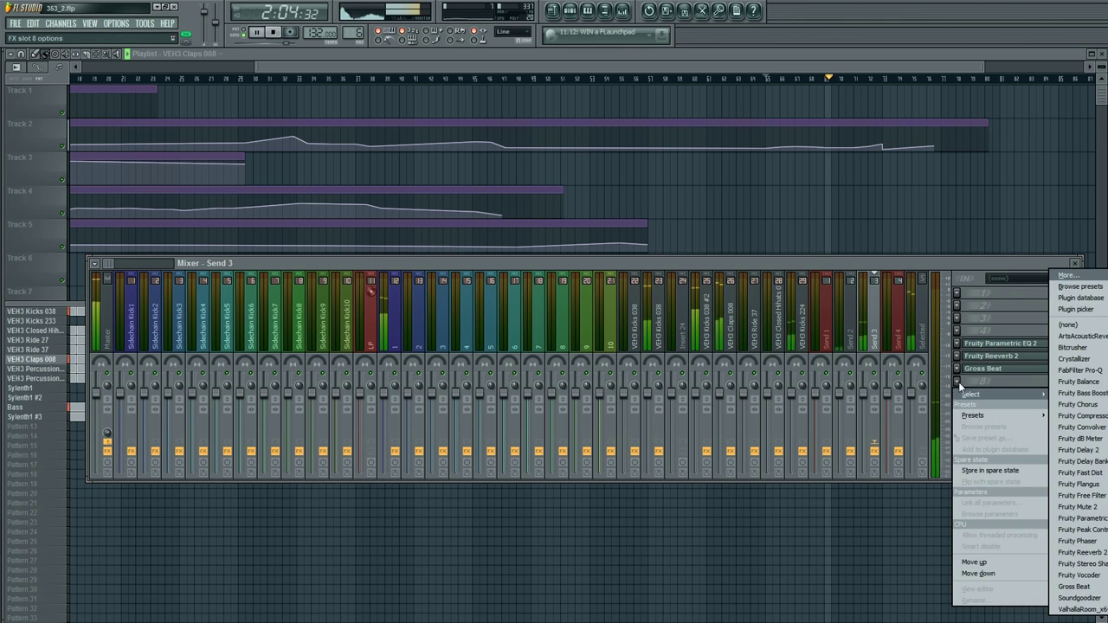
click(1075, 563)
click(219, 334)
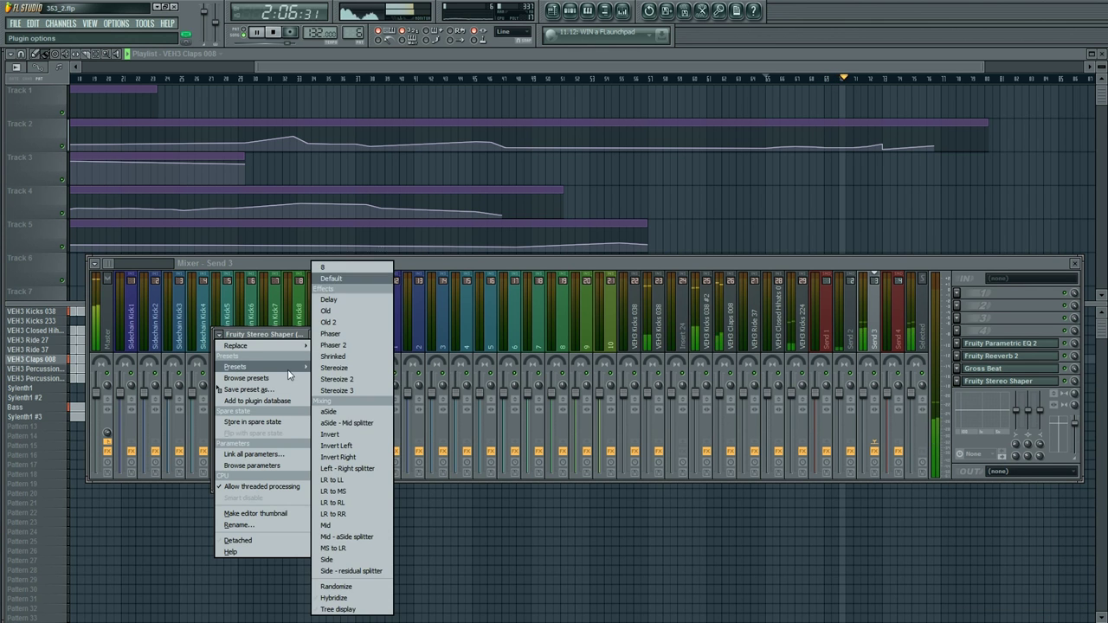
click(350, 381)
Step: Boost band 6 and readjust the high-pass band in Fruity Parametric EQ 2 on Send 3
click(1010, 345)
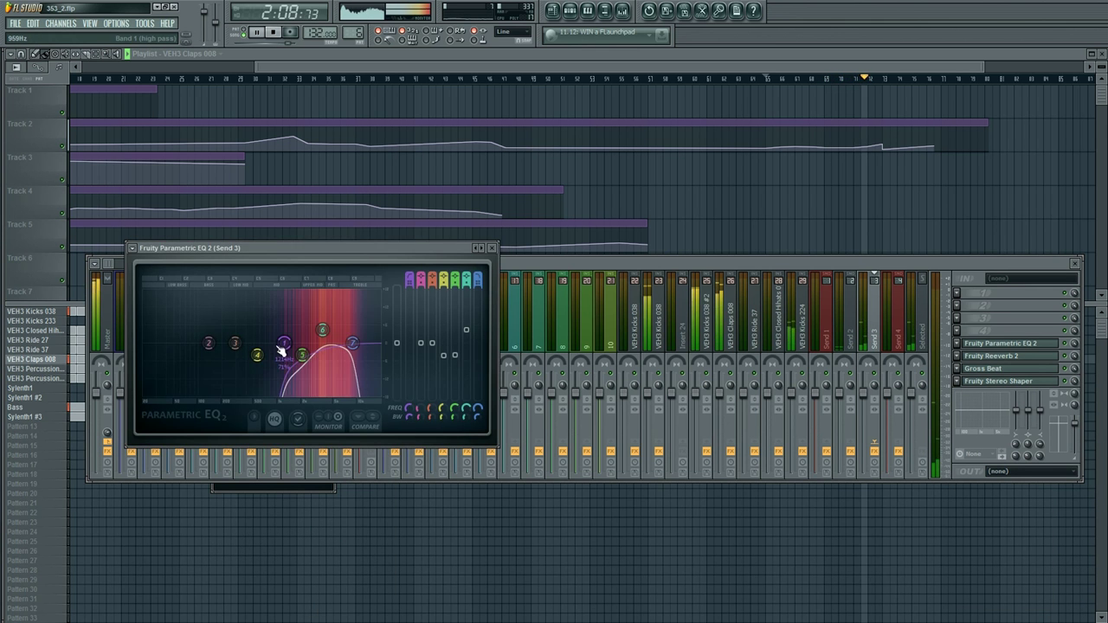
drag(323, 329, 322, 295)
drag(307, 344, 352, 343)
drag(323, 295, 336, 298)
mouse_move(352, 344)
mouse_down()
mouse_move(326, 343)
mouse_move(342, 343)
mouse_up()
drag(337, 296, 333, 296)
mouse_move(327, 343)
mouse_down()
mouse_move(308, 343)
mouse_move(326, 343)
mouse_up()
drag(334, 296, 321, 294)
Step: Tweak the diffusion and low cut of Fruity Reeverb 2 on Send 3, and stop playback
click(995, 355)
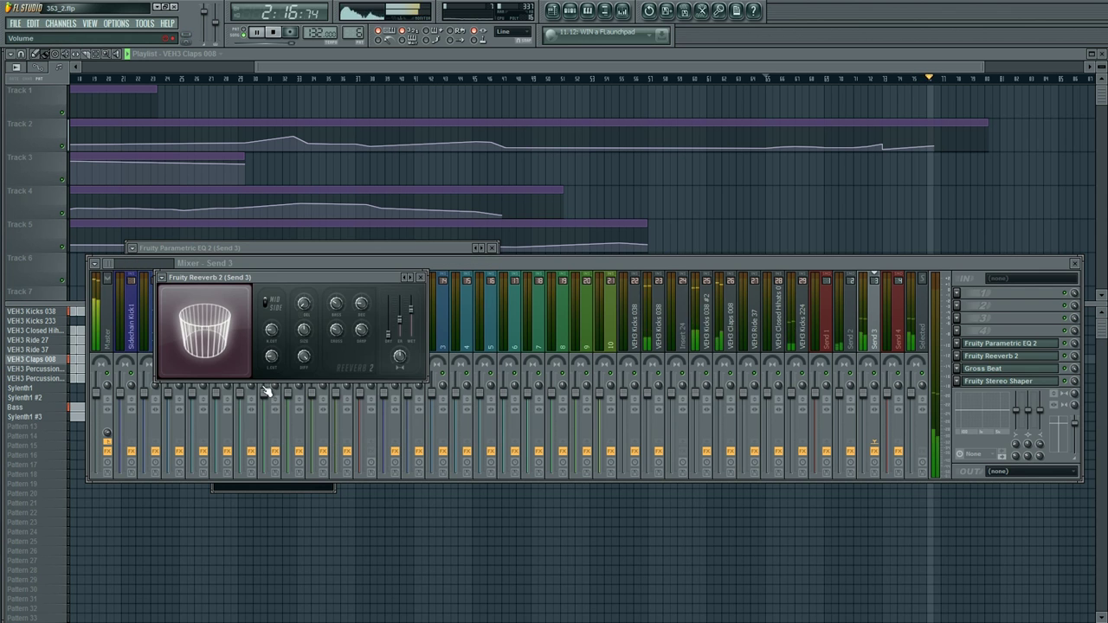
drag(302, 355, 302, 357)
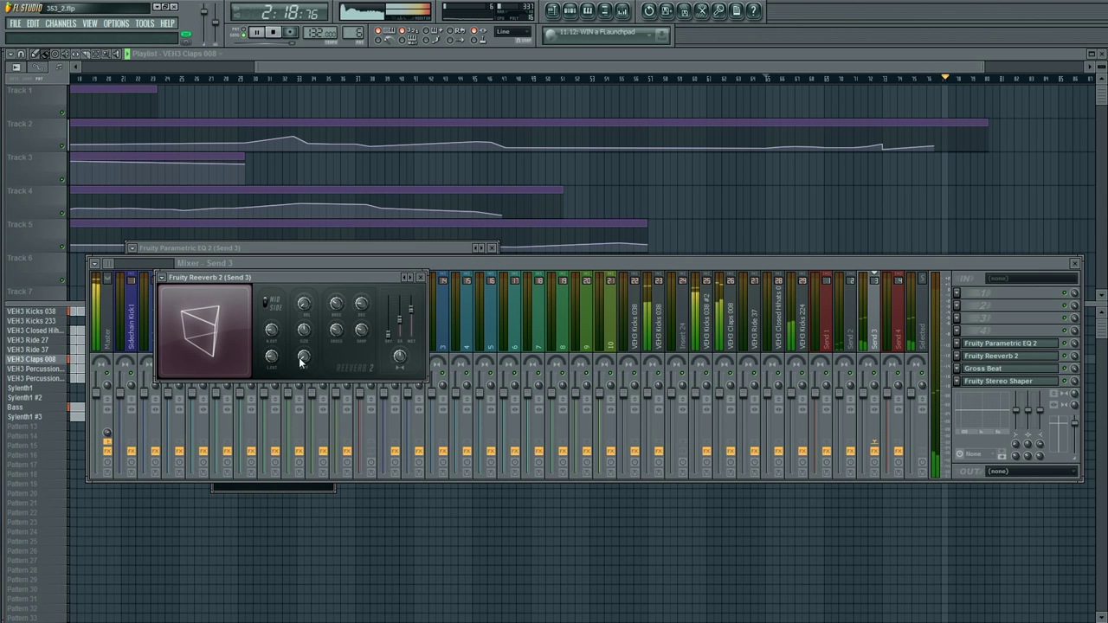
drag(272, 366, 272, 363)
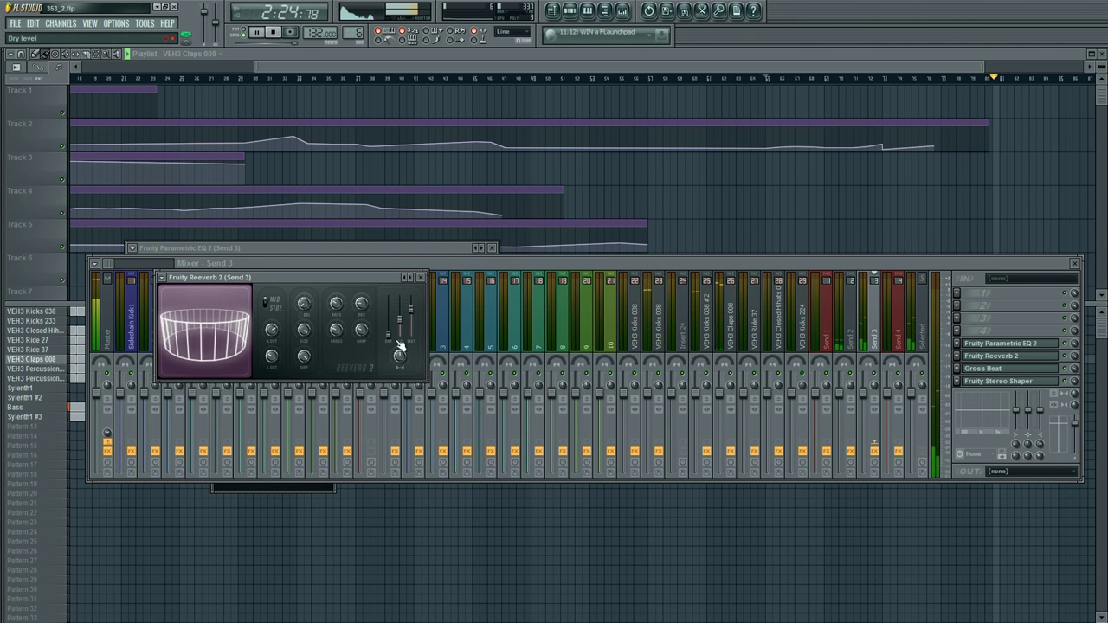
click(415, 547)
key(space)
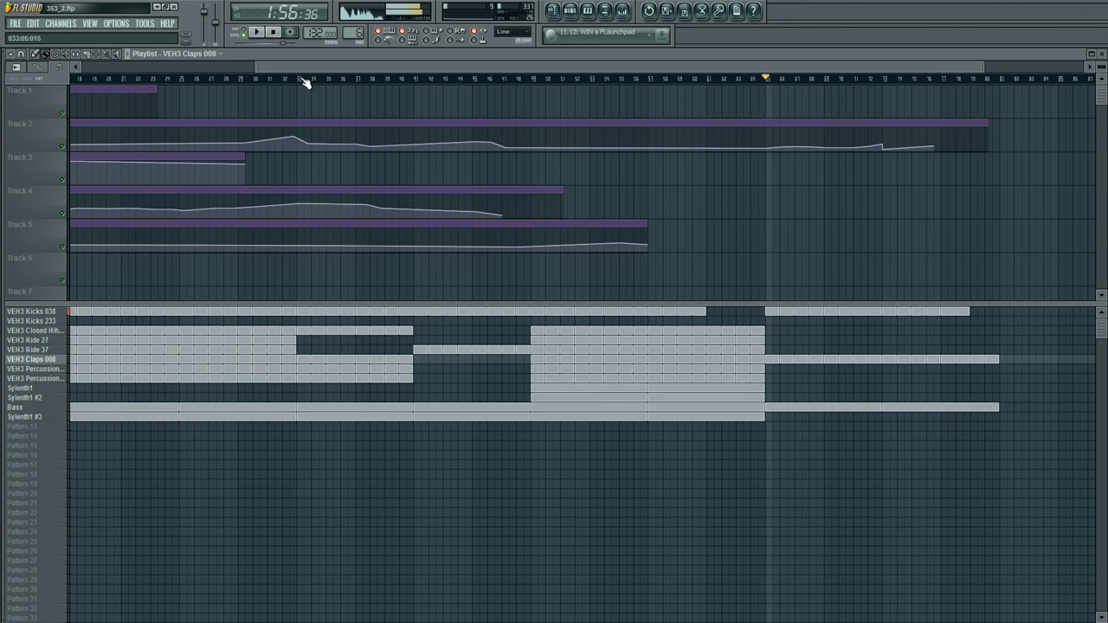
Step: Audition the song's opening section and remove the Sylenth1 clip from bar 1 to bar 9
drag(303, 68, 108, 69)
click(32, 392)
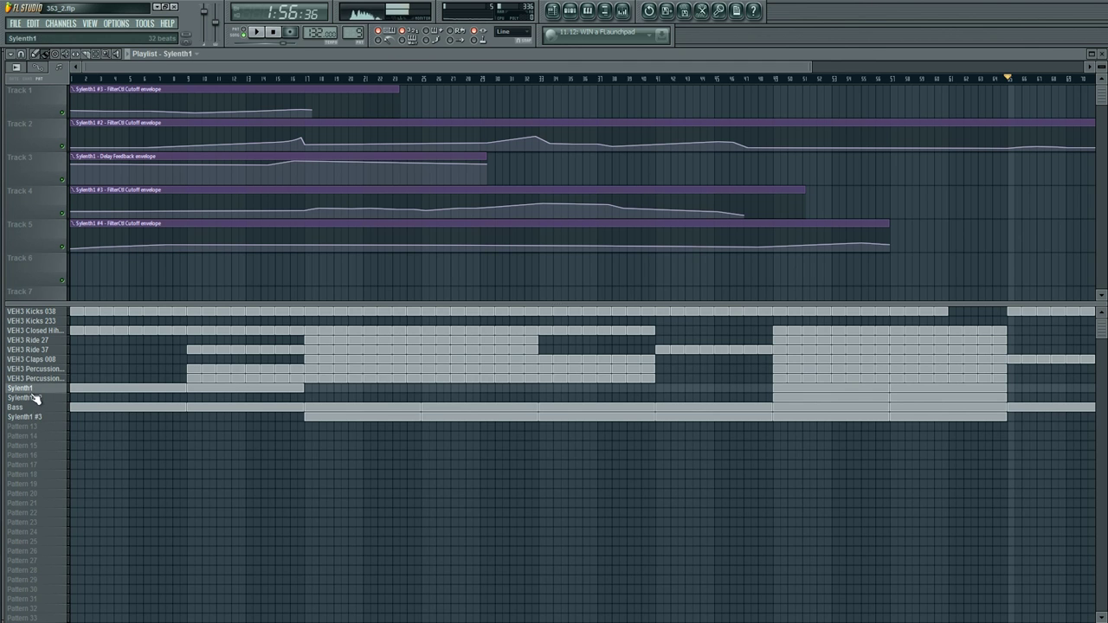
click(244, 34)
click(184, 169)
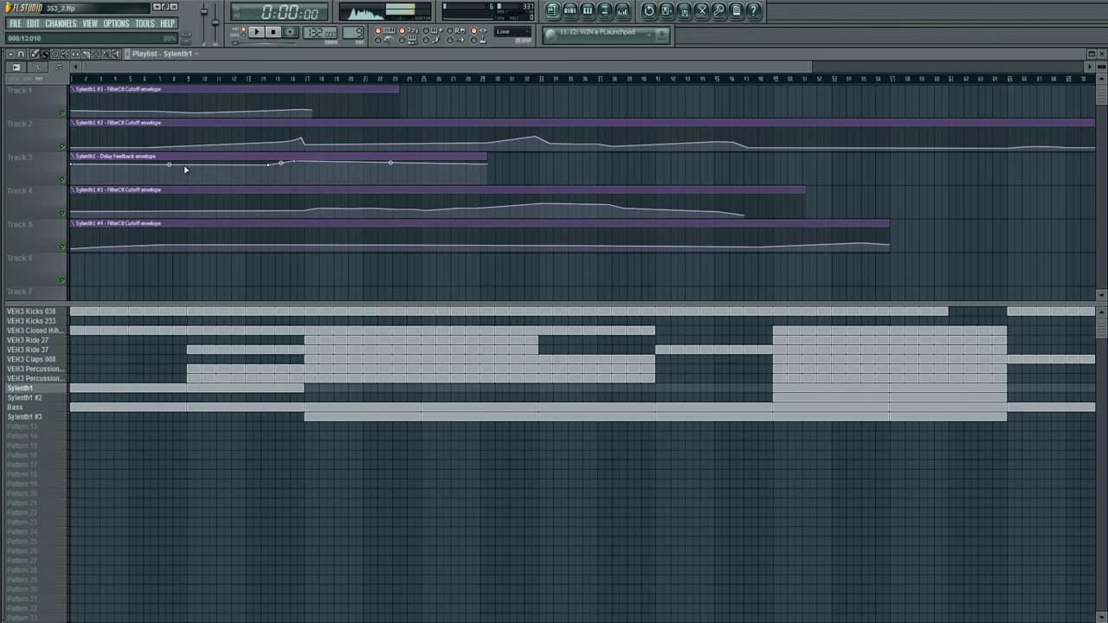
key(space)
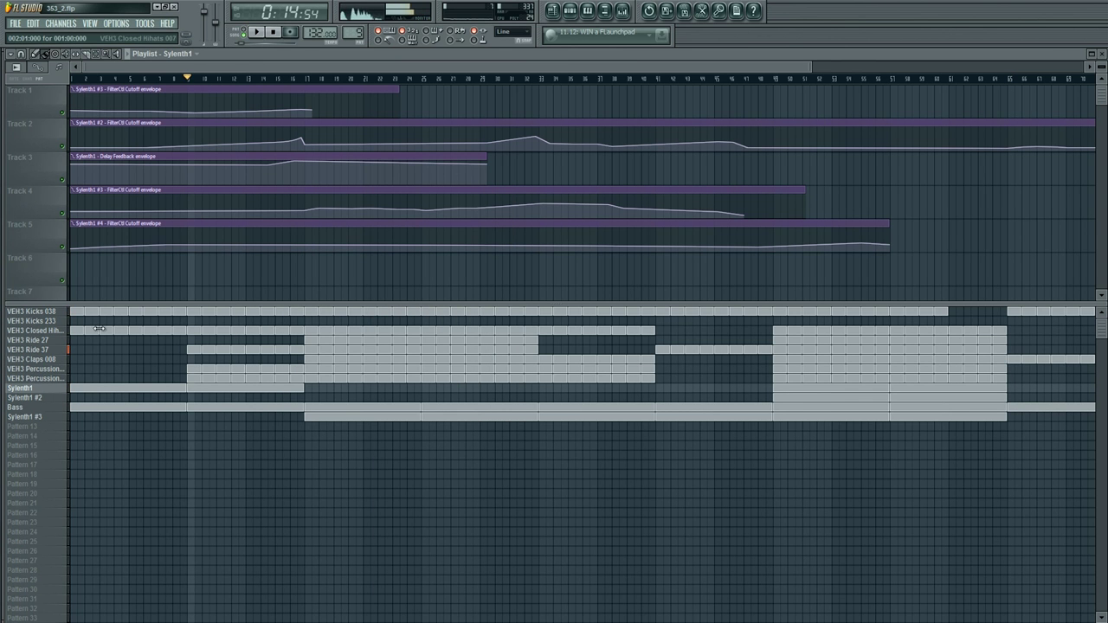
key(space)
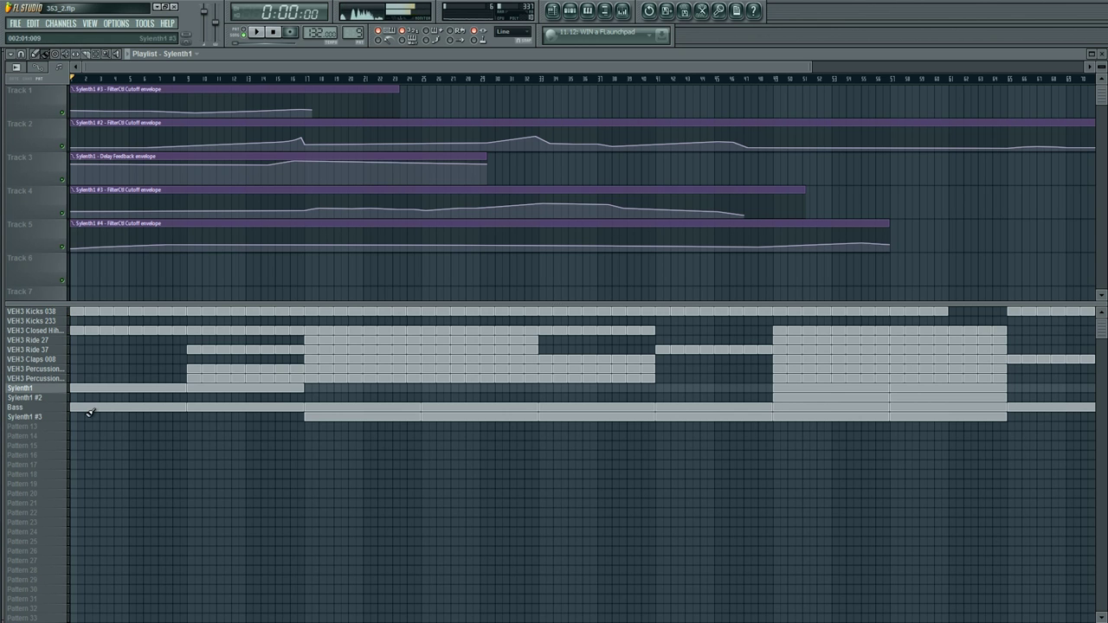
right_click(126, 388)
Step: Clone the VEH3 Kicks 038 pattern and clear its two extra kick layers, keeping only the VEH3 Kicks 038 channel's steps
right_click(50, 321)
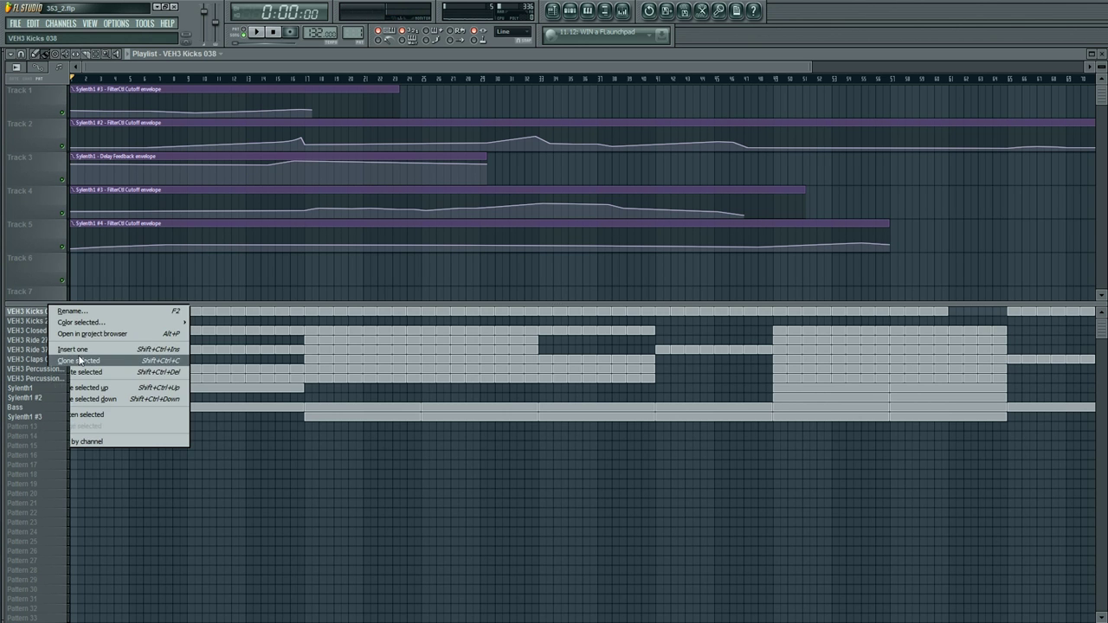
click(87, 331)
click(303, 187)
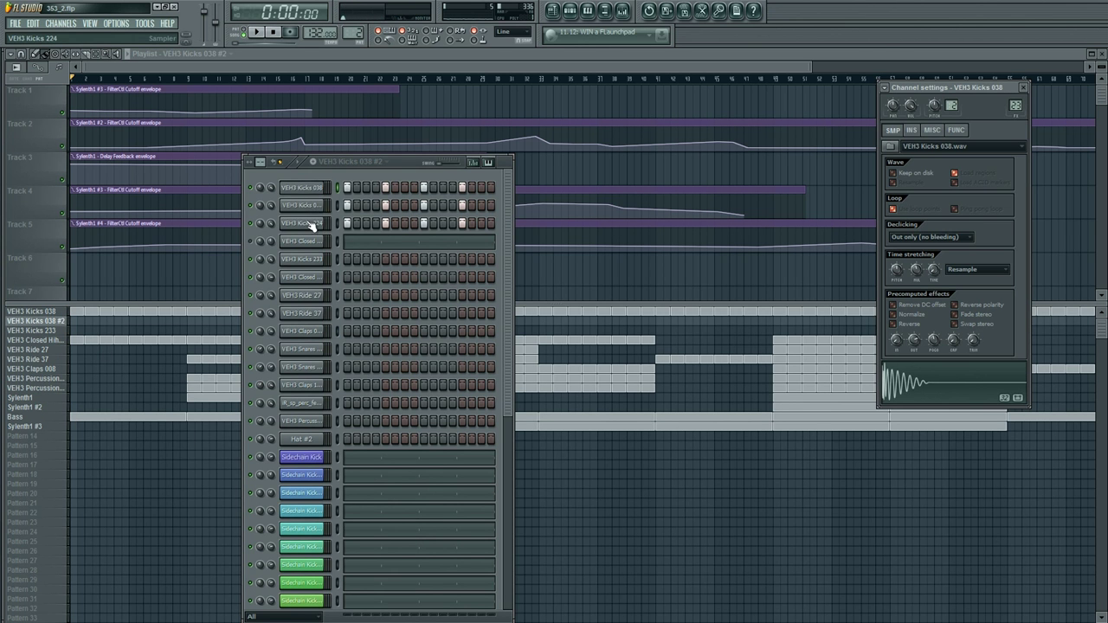
click(313, 187)
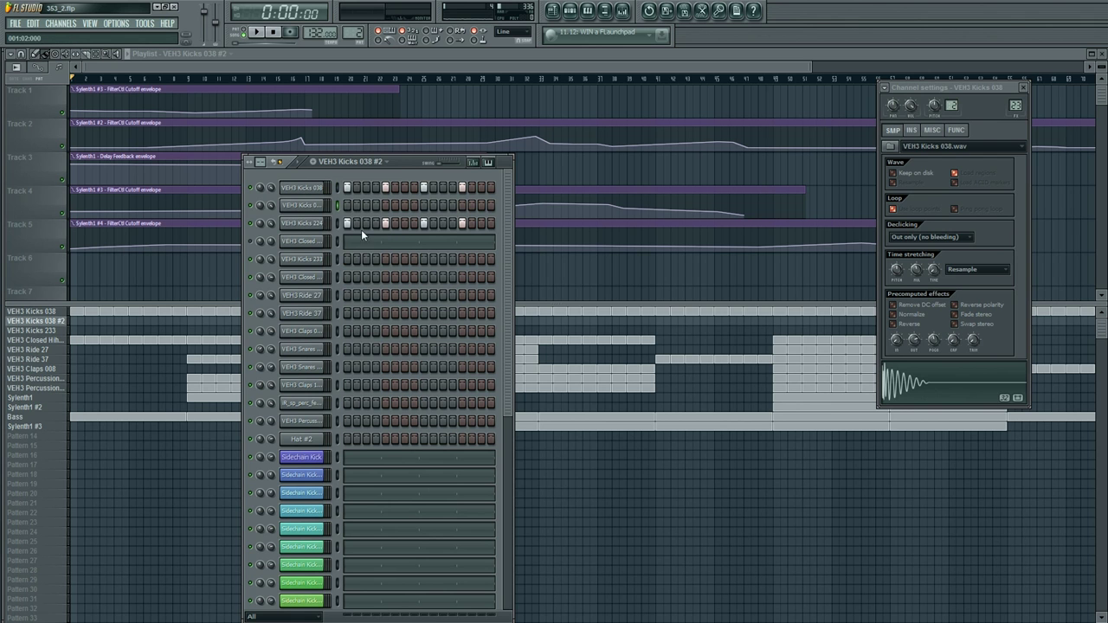
click(316, 189)
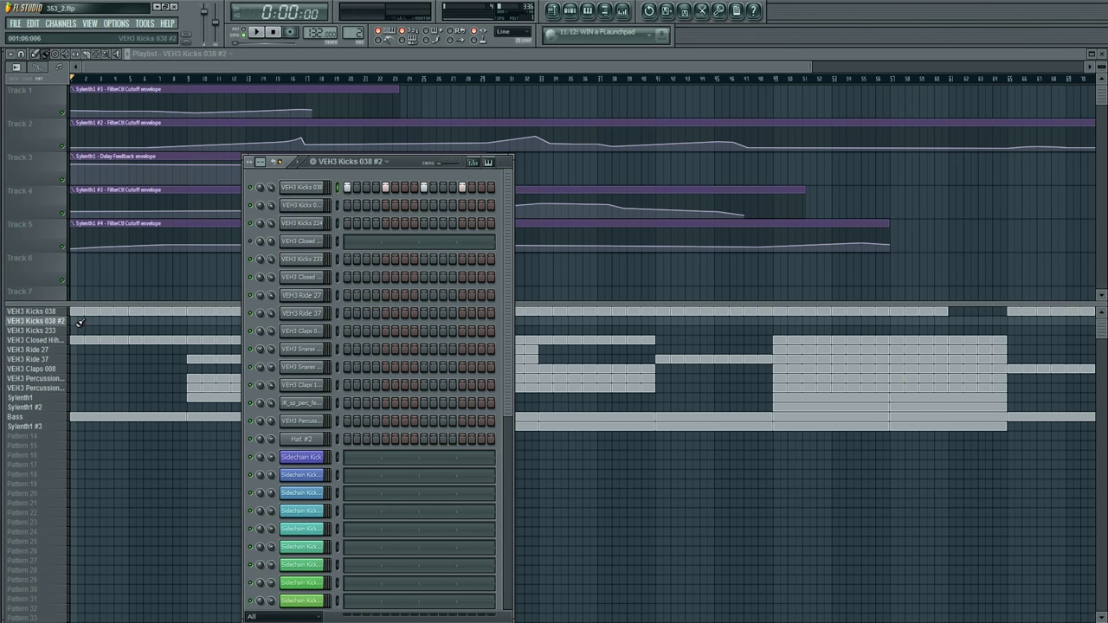
Step: Fill the VEH3 Kicks 038 #2 row from bar 1 to bar 9 and remove the VEH3 Kicks 038, closed hihat and Bass clips there
click(79, 322)
right_click(180, 313)
mouse_move(165, 321)
mouse_down()
mouse_move(180, 321)
mouse_move(73, 310)
mouse_up()
click(257, 32)
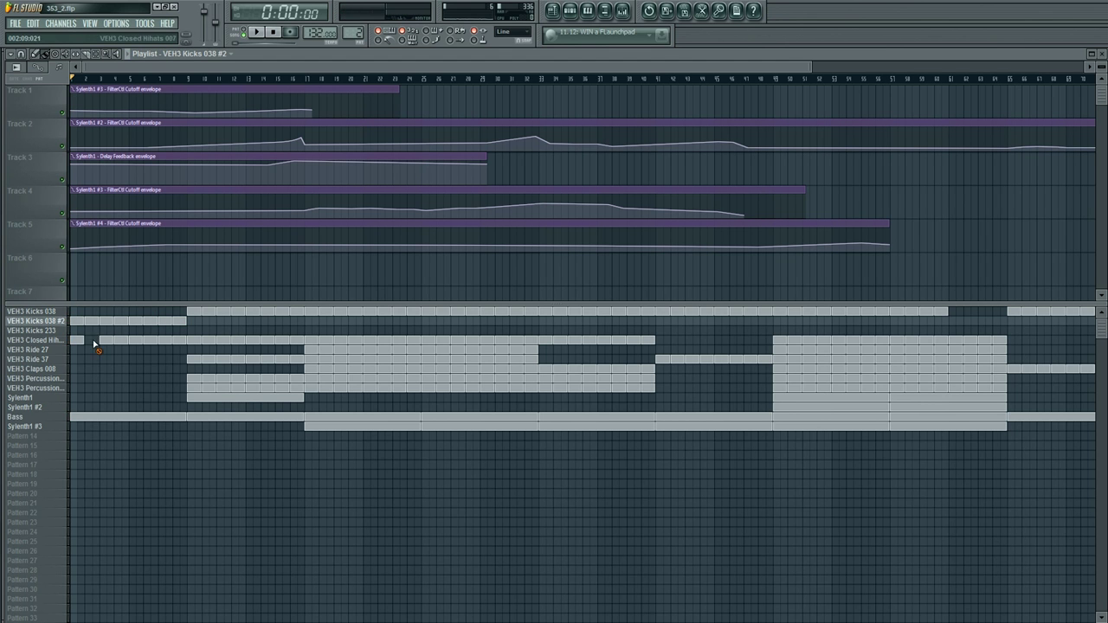
right_click(170, 416)
Step: Play the intro and fill VEH3 Closed Hihats 007 from bar 1 to bar 9 and VEH3 Claps 008 from bar 1 to bar 17
key(space)
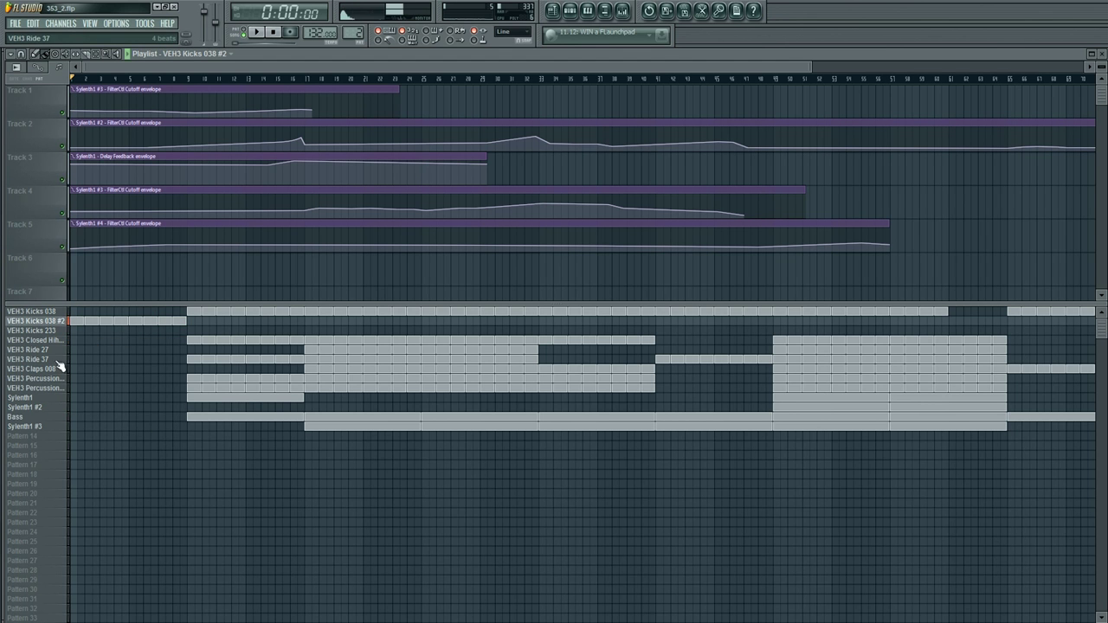
click(74, 340)
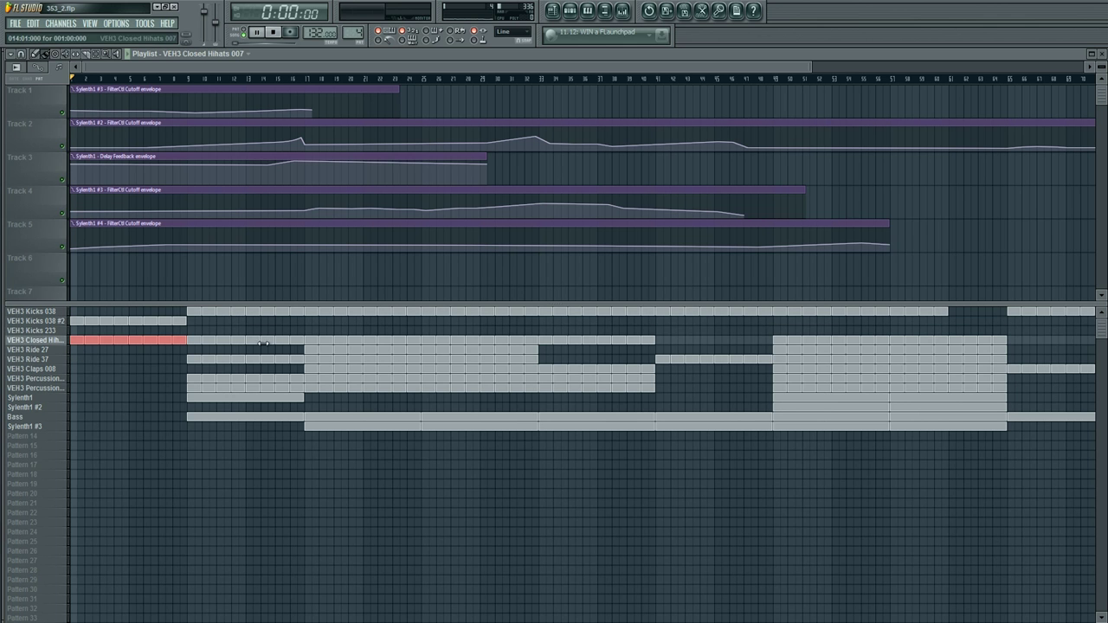
drag(75, 370, 296, 371)
Step: Clone the VEH3 Claps 008 pattern and rename the clone as Intro clap
right_click(48, 369)
click(78, 418)
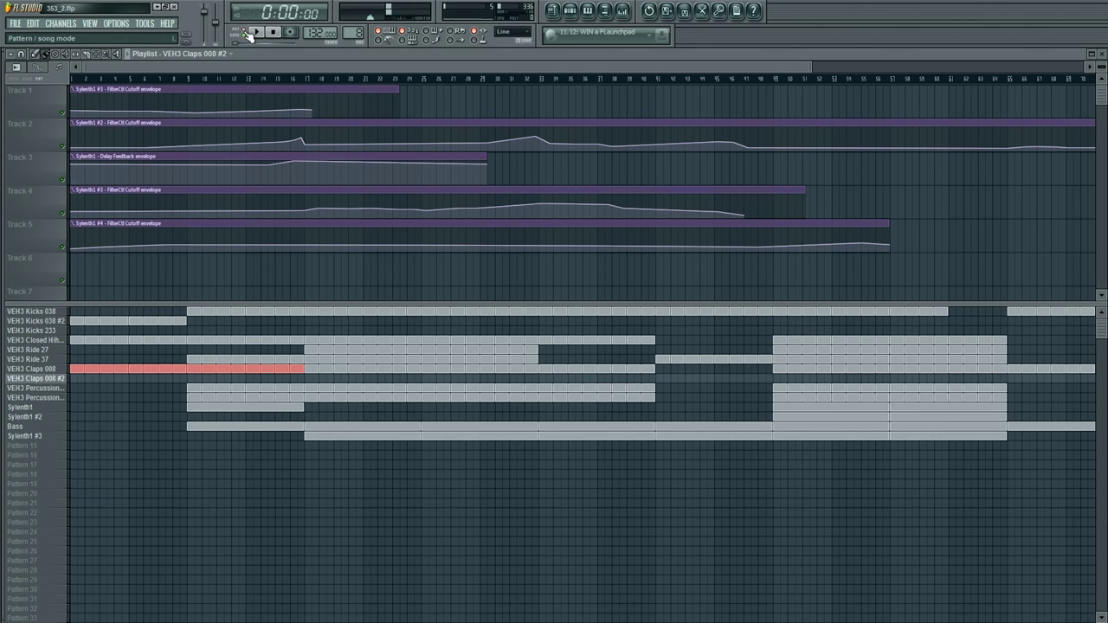
key(F6)
right_click(65, 379)
click(83, 379)
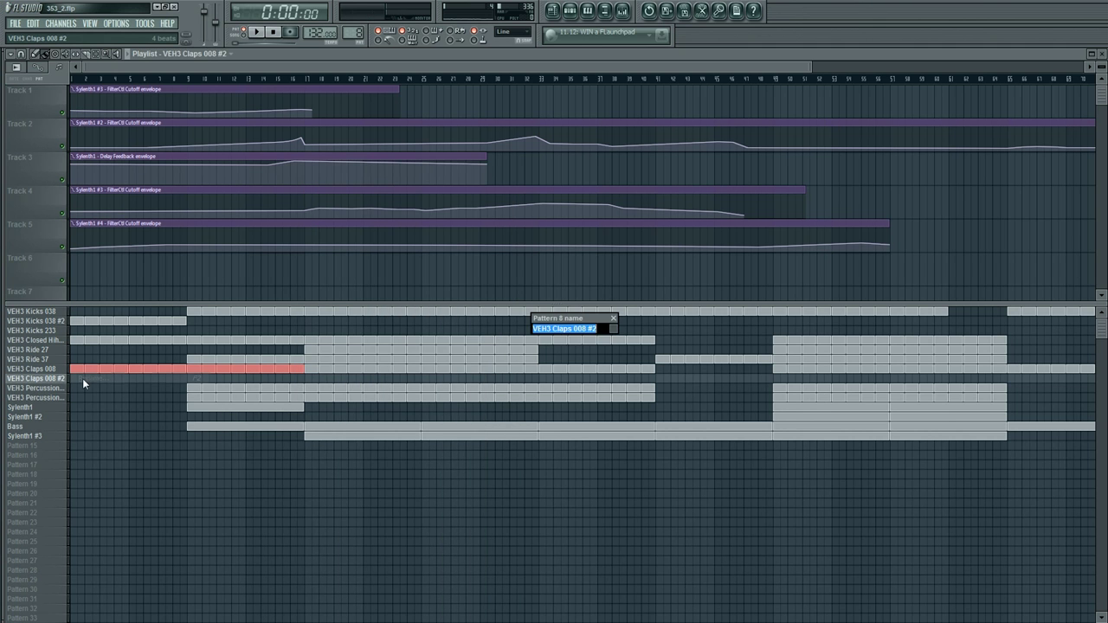
text(Intro clap)
key(Return)
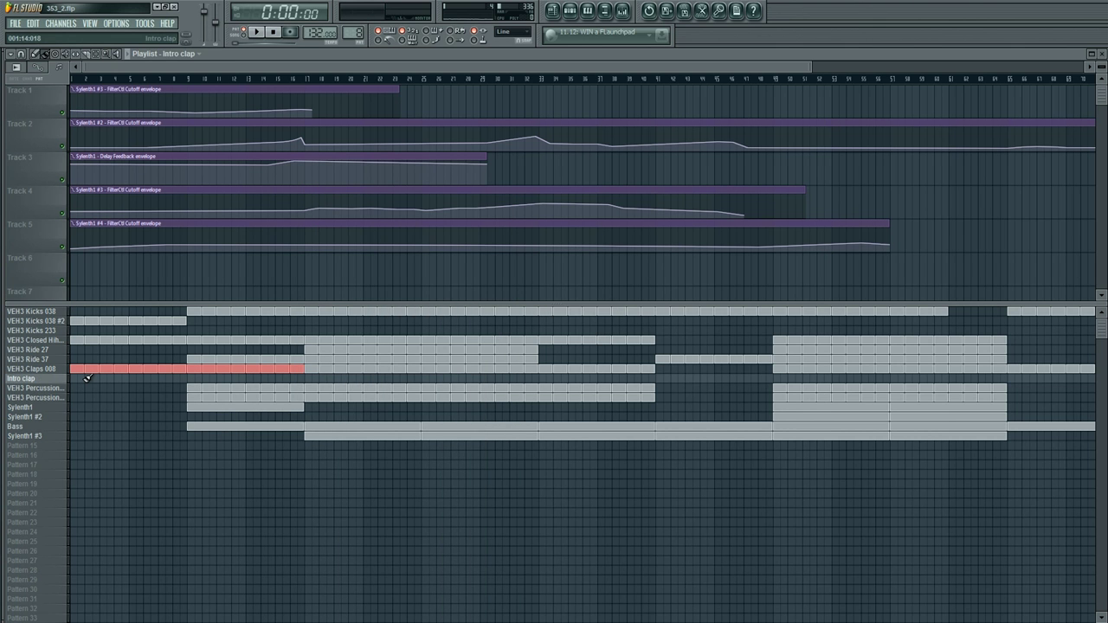
Step: Clone the VEH3 Claps 008 channel and move its Intro clap notes to the cloned channel
key(F6)
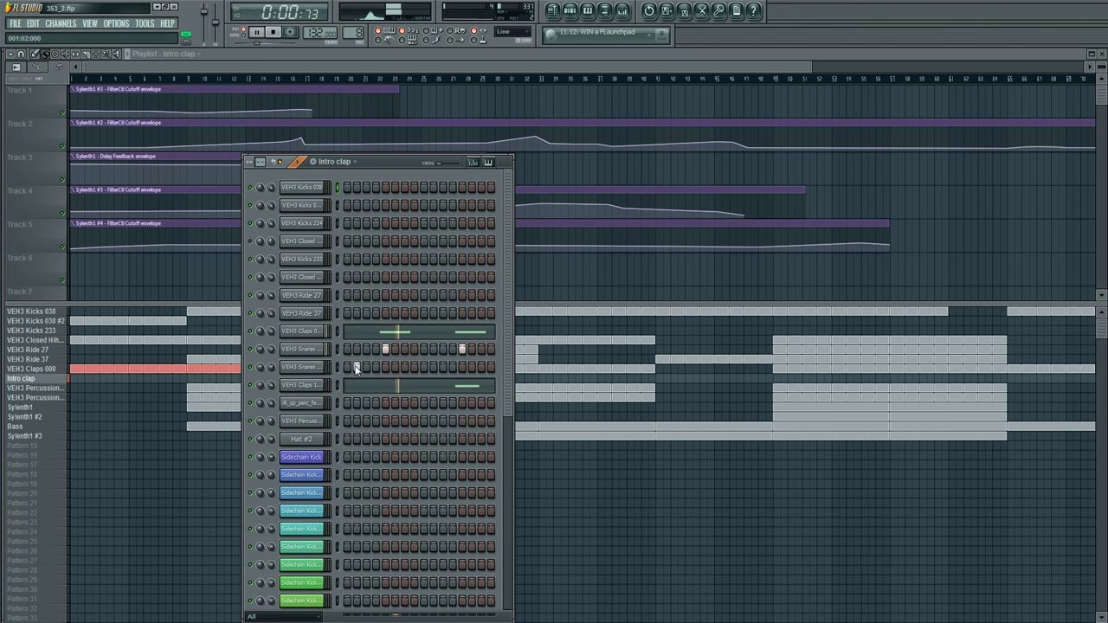
click(310, 384)
right_click(311, 332)
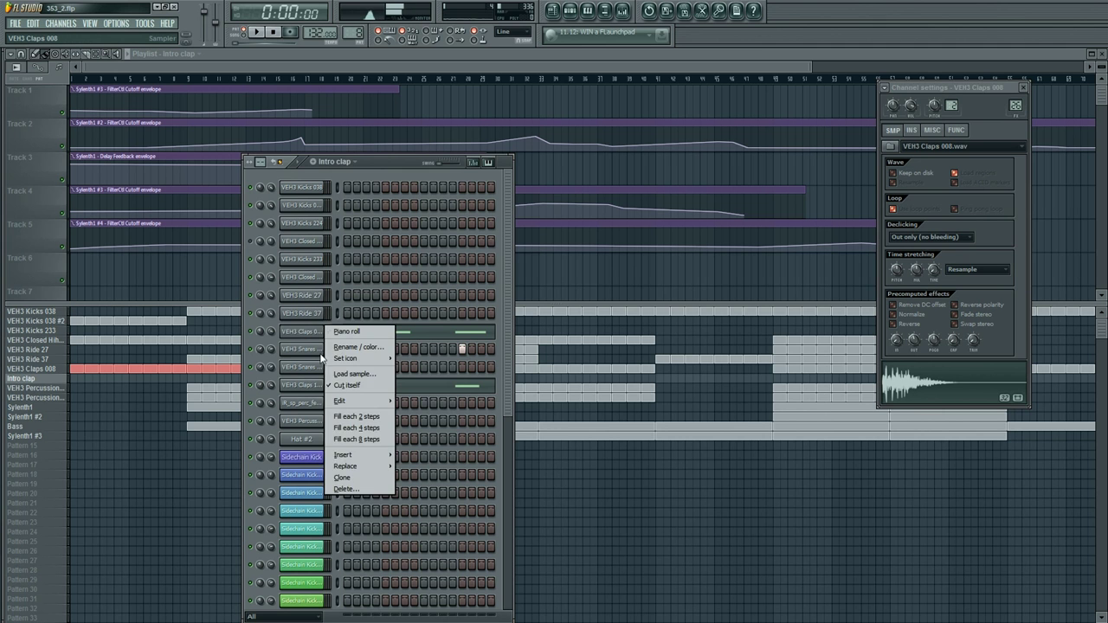
click(359, 478)
right_click(298, 332)
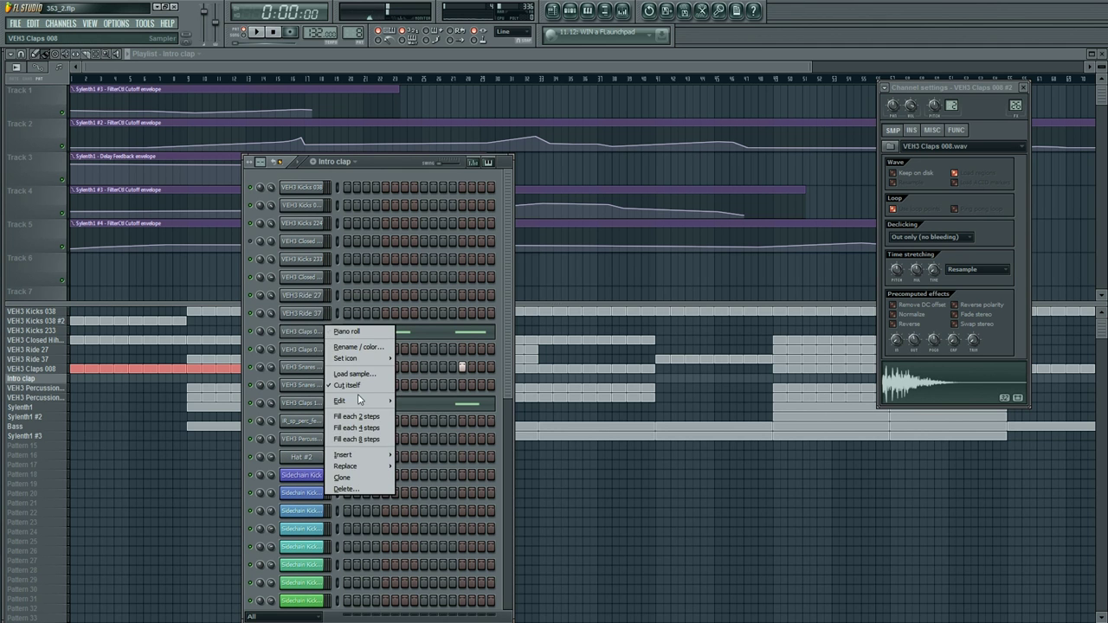
right_click(296, 350)
mouse_move(367, 421)
click(411, 440)
right_click(304, 336)
click(422, 406)
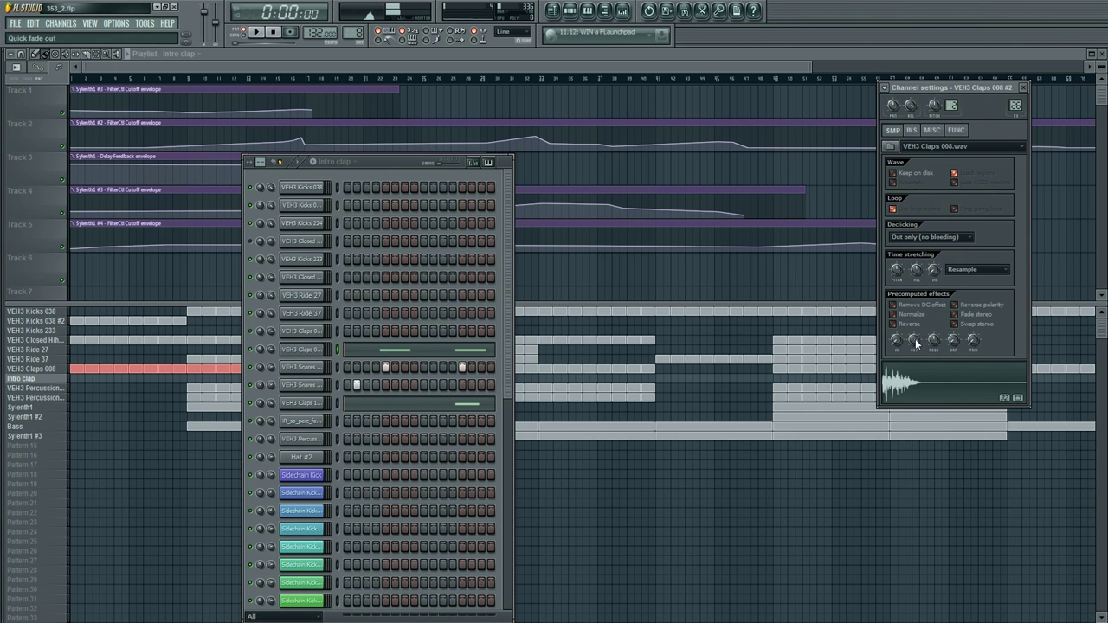
Step: Clone the VEH3 Snares 168 channel and move its hits on steps 5 and 13 to the cloned channel
click(308, 368)
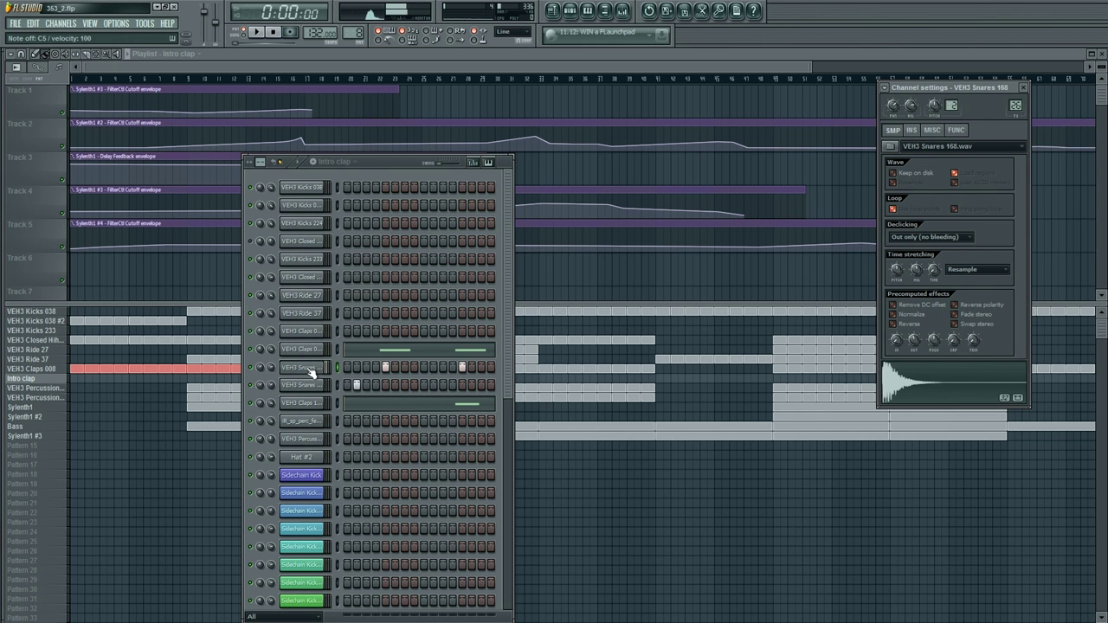
right_click(318, 369)
click(359, 476)
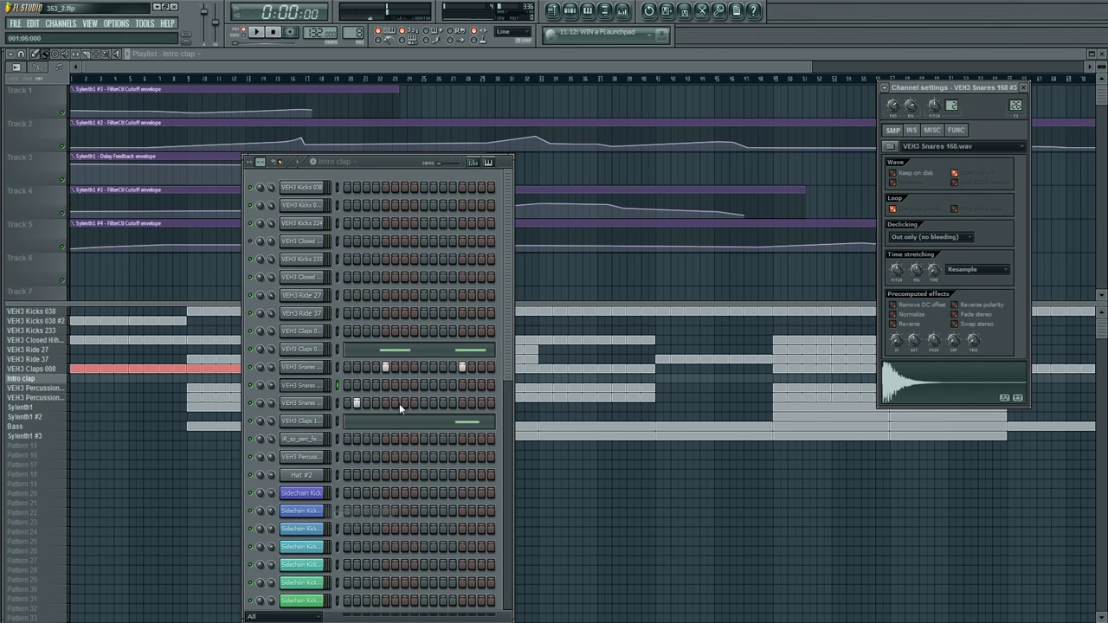
right_click(386, 369)
click(303, 388)
click(302, 389)
click(913, 370)
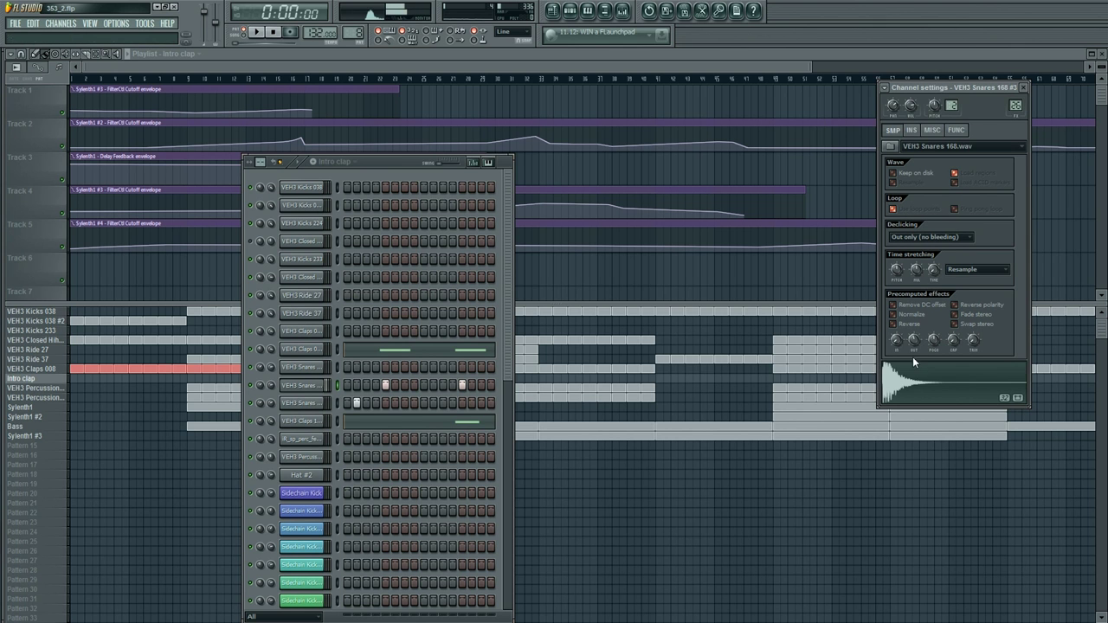
Step: Clear the reversed snare's step and cut the notes of the last clap layer in the Intro clap pattern
click(311, 404)
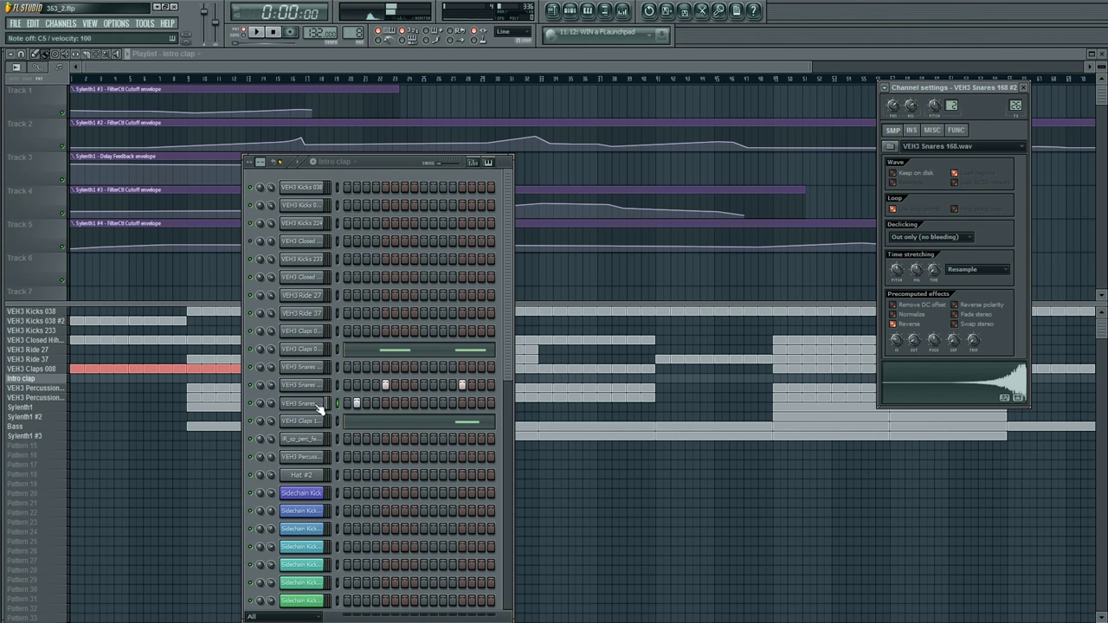
click(309, 426)
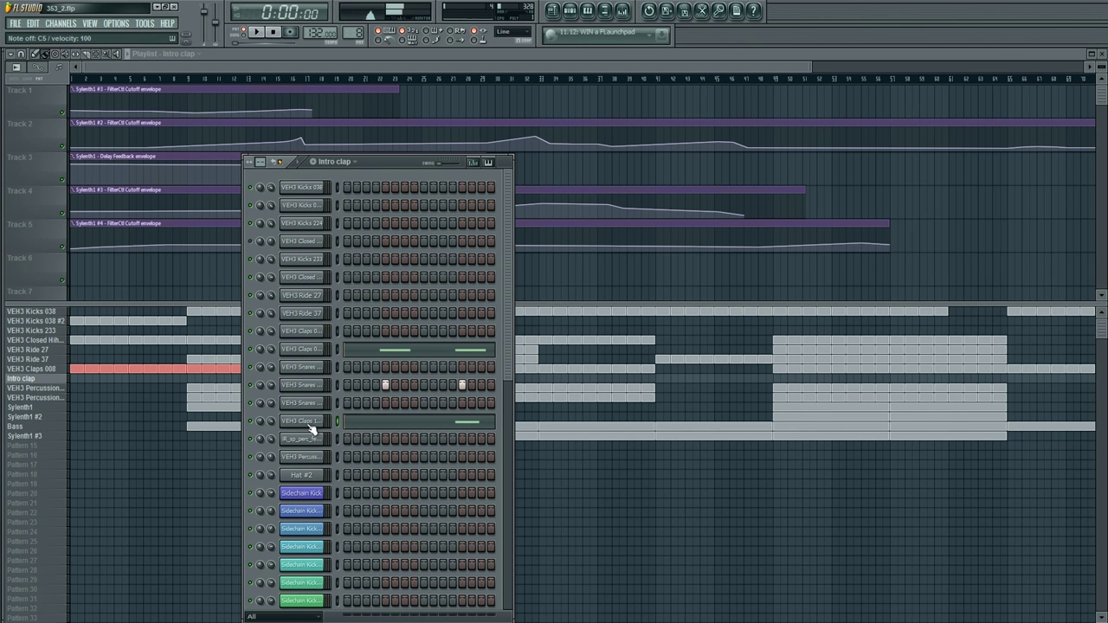
right_click(311, 429)
mouse_move(361, 490)
click(409, 489)
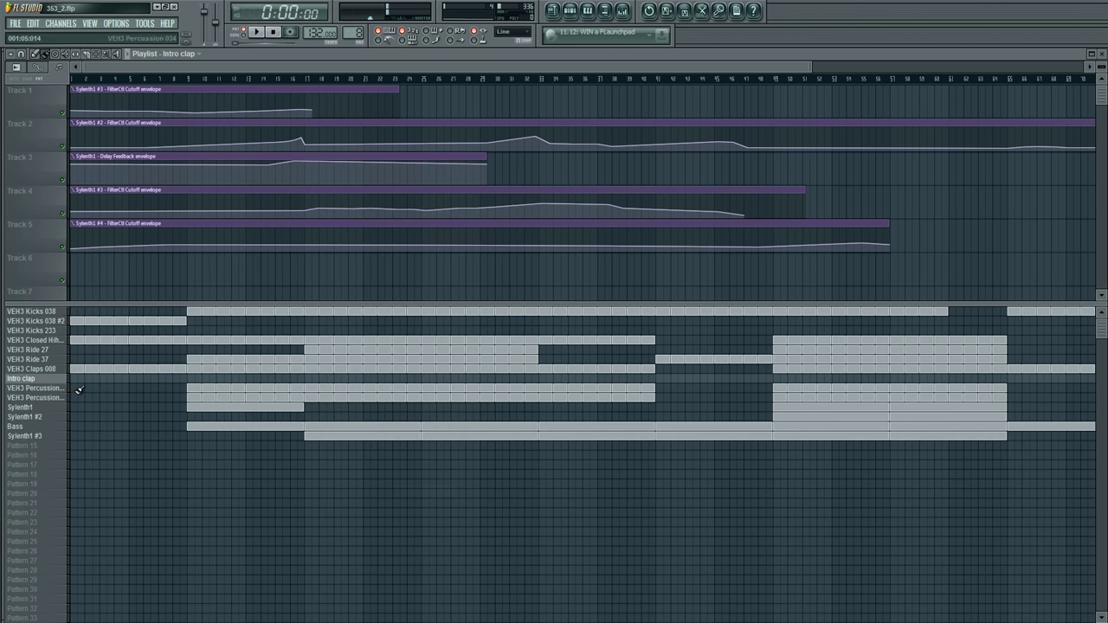
Step: Fill the Intro clap row from bar 1 in place of VEH3 Claps 008, and cut the VEH3 Claps 008 #2 notes from the pattern
mouse_move(77, 378)
mouse_down()
mouse_move(192, 377)
mouse_move(74, 369)
mouse_up()
click(208, 376)
key(F6)
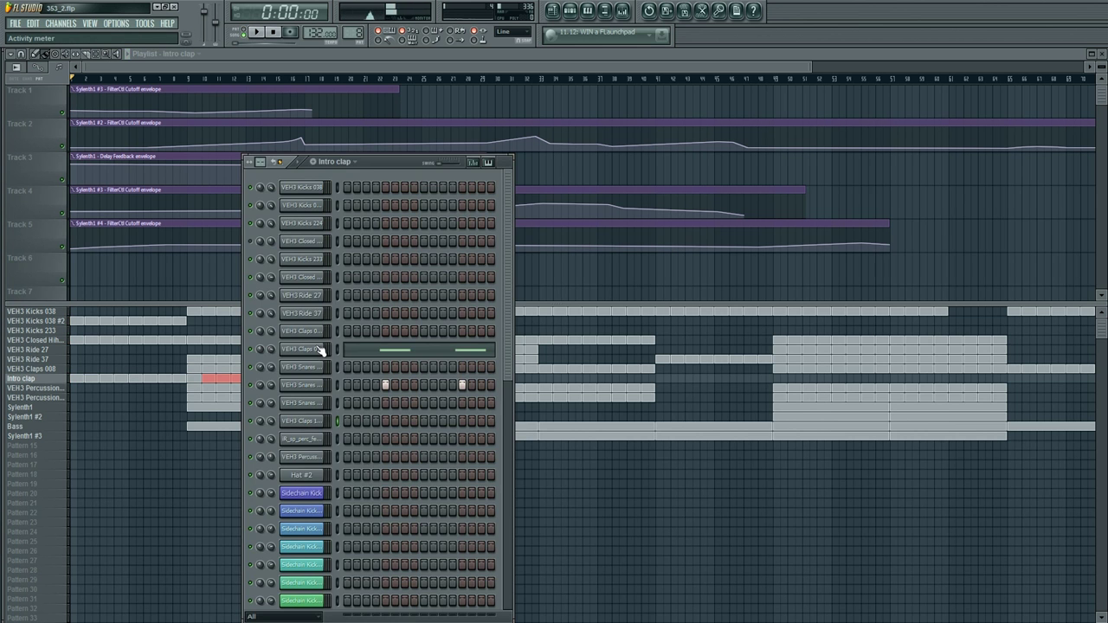
right_click(313, 351)
mouse_move(341, 419)
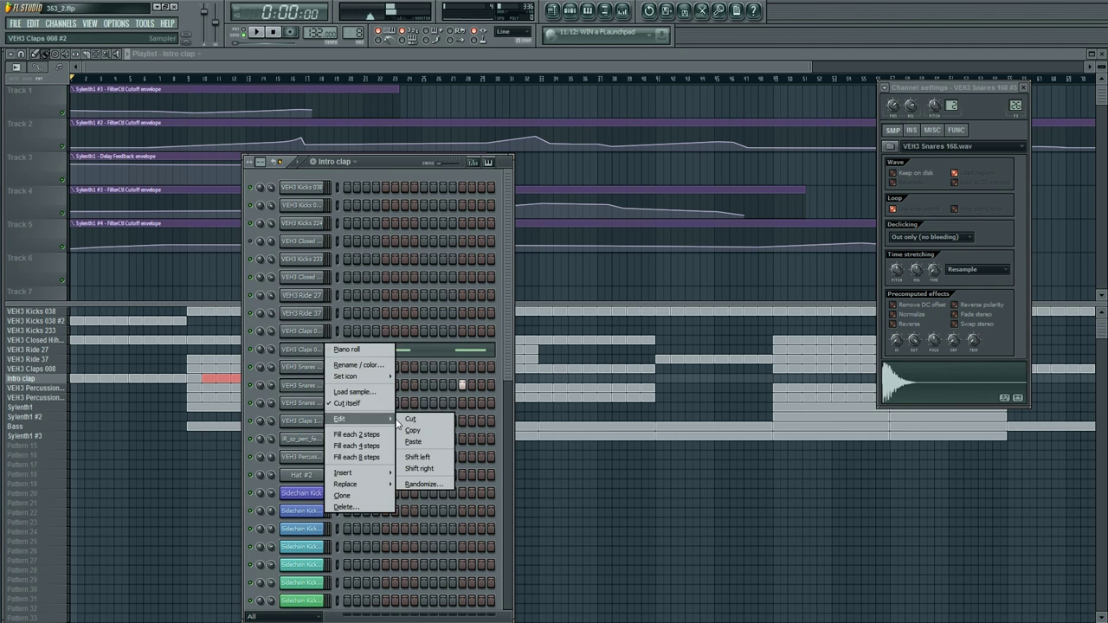
click(411, 421)
key(space)
Step: Remove the closed hihat clips before bar 9, fill both VEH3 Percussion rows from bar 1 to bar 9, and audition the intro
right_click(129, 427)
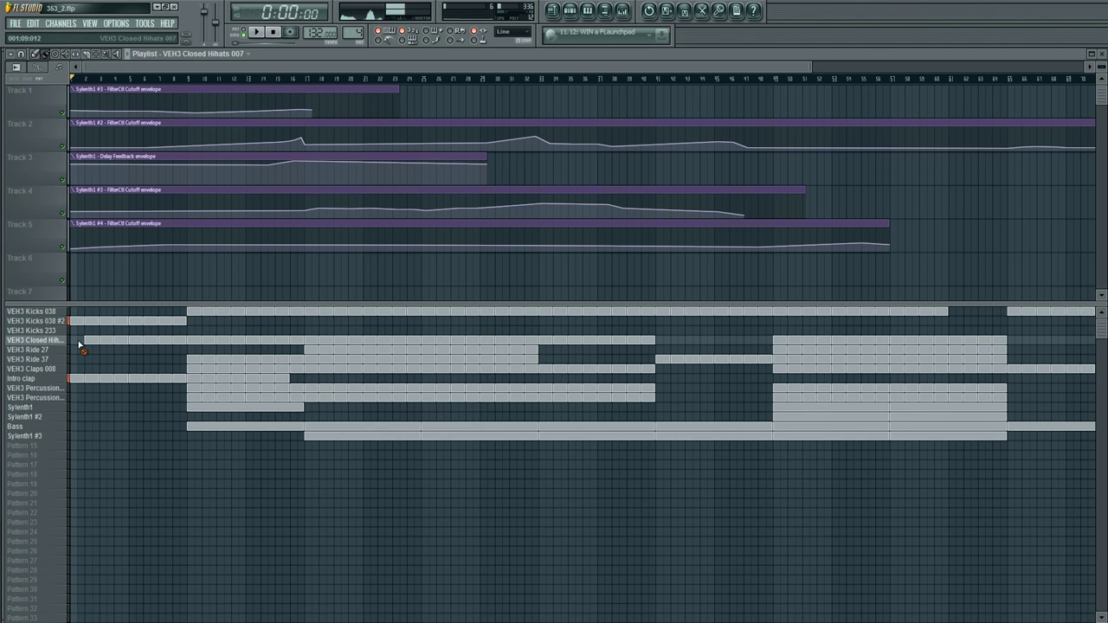
right_click(82, 343)
mouse_move(80, 387)
mouse_down()
mouse_move(204, 394)
mouse_move(129, 391)
mouse_move(175, 402)
mouse_up()
key(space)
key(space)
Step: Start loading a replacement sample for the VEH3 Percussion 103 channel and go up to the Samples folder
double_click(48, 401)
right_click(301, 461)
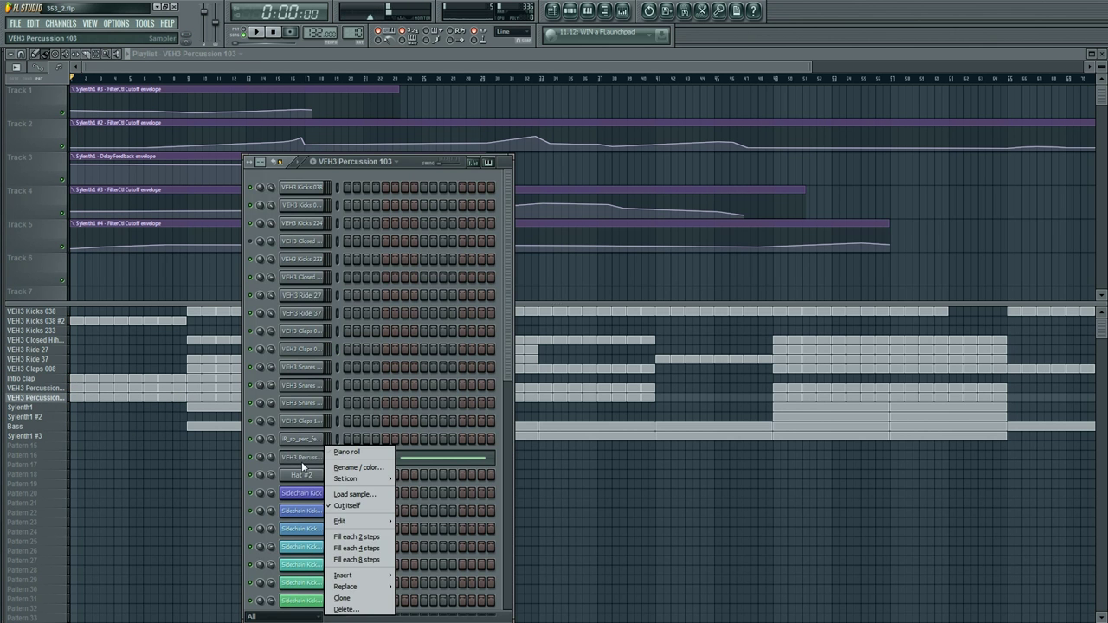
click(360, 493)
click(400, 496)
scroll(403, 501, down, 1)
click(489, 191)
click(489, 192)
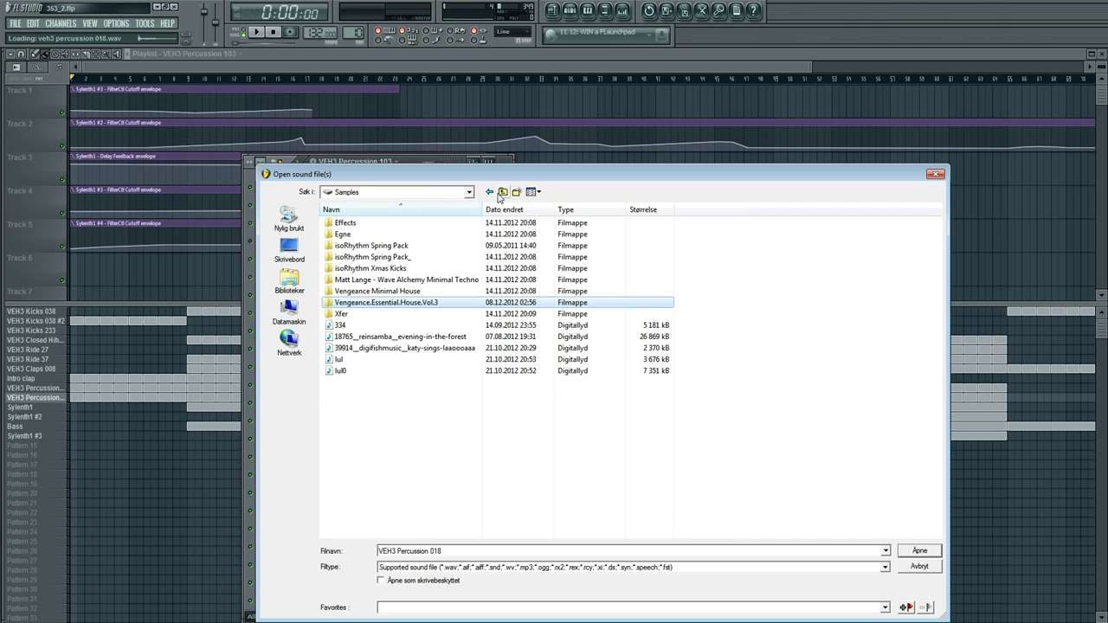
Step: Audition percussion samples in the Matt Lange - Wave Alchemy Minimal Techno folder and load wamt_percussion_decap.wav into the channel
double_click(396, 258)
key(BackSpace)
double_click(388, 277)
click(371, 225)
double_click(368, 247)
double_click(366, 269)
click(377, 337)
click(378, 373)
scroll(379, 433, down, 6)
click(379, 486)
scroll(379, 509, down, 8)
click(919, 551)
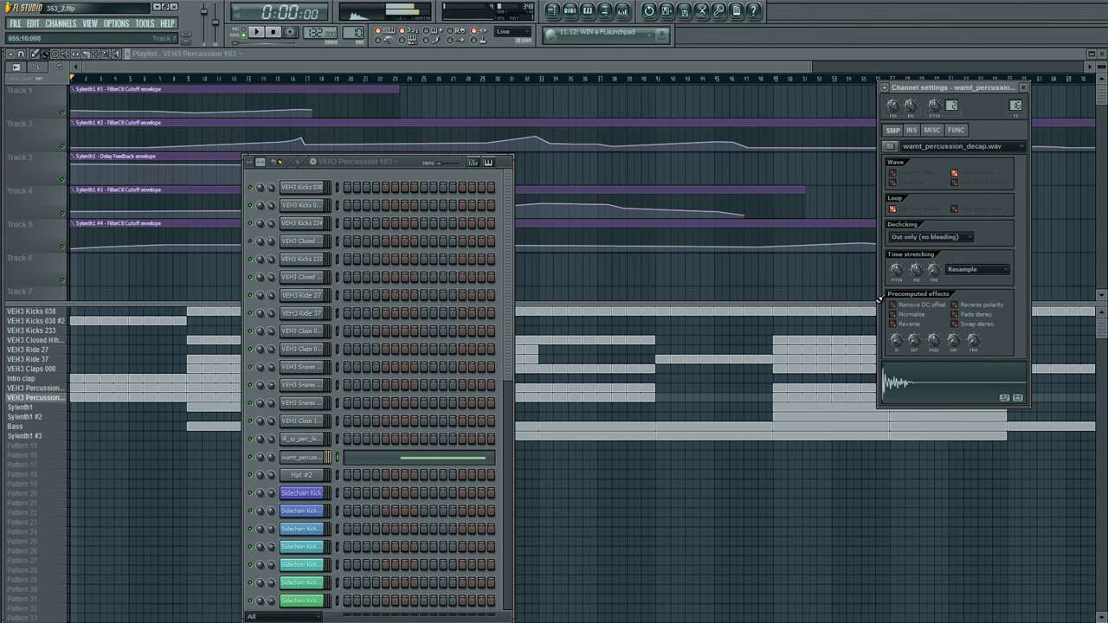
Step: Open Fruity Parametric EQ 2 on mixer track 5 and adjust one of its upper bands
click(627, 10)
click(986, 331)
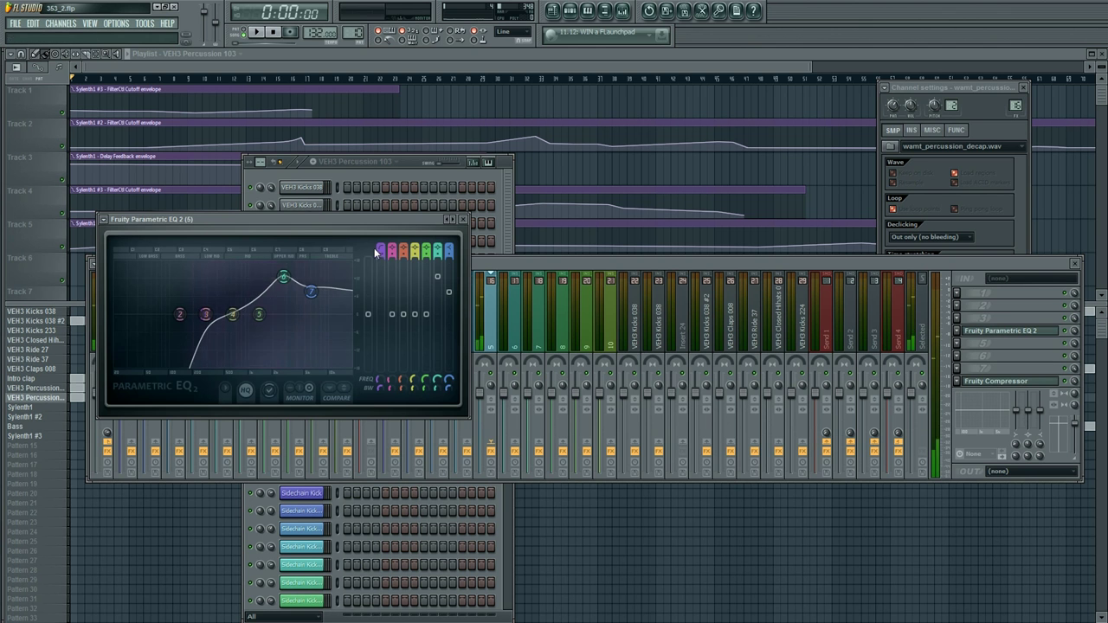
drag(322, 269, 295, 267)
click(331, 511)
Step: Play back the intro and examine the echo delay settings of the wamt_percussion_decap channel
click(292, 460)
key(space)
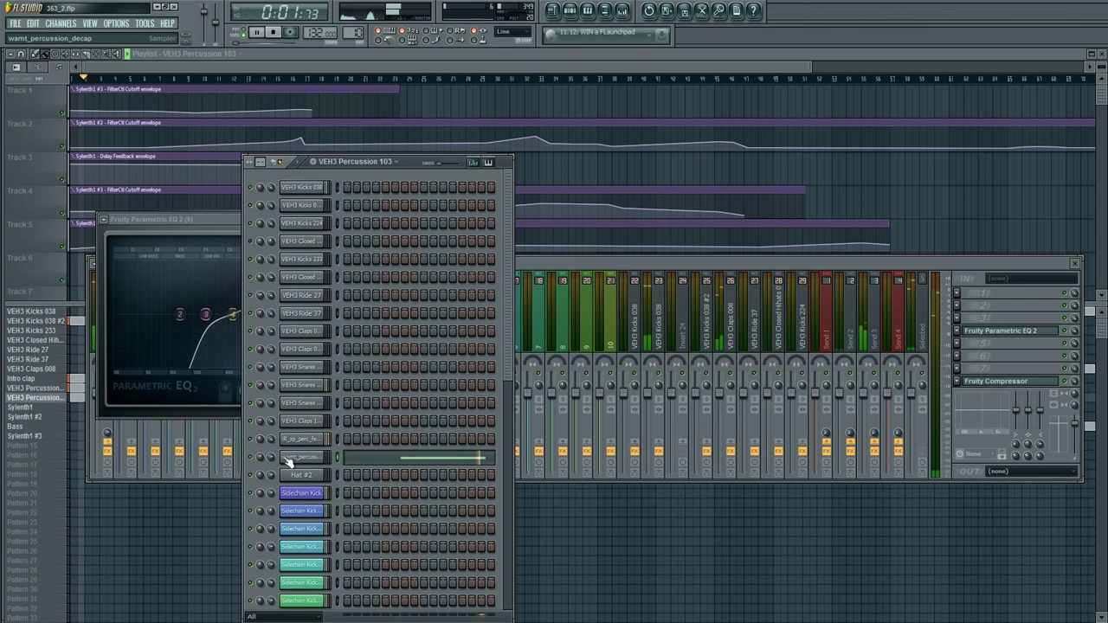
right_click(289, 459)
click(292, 478)
click(300, 460)
click(300, 461)
click(301, 458)
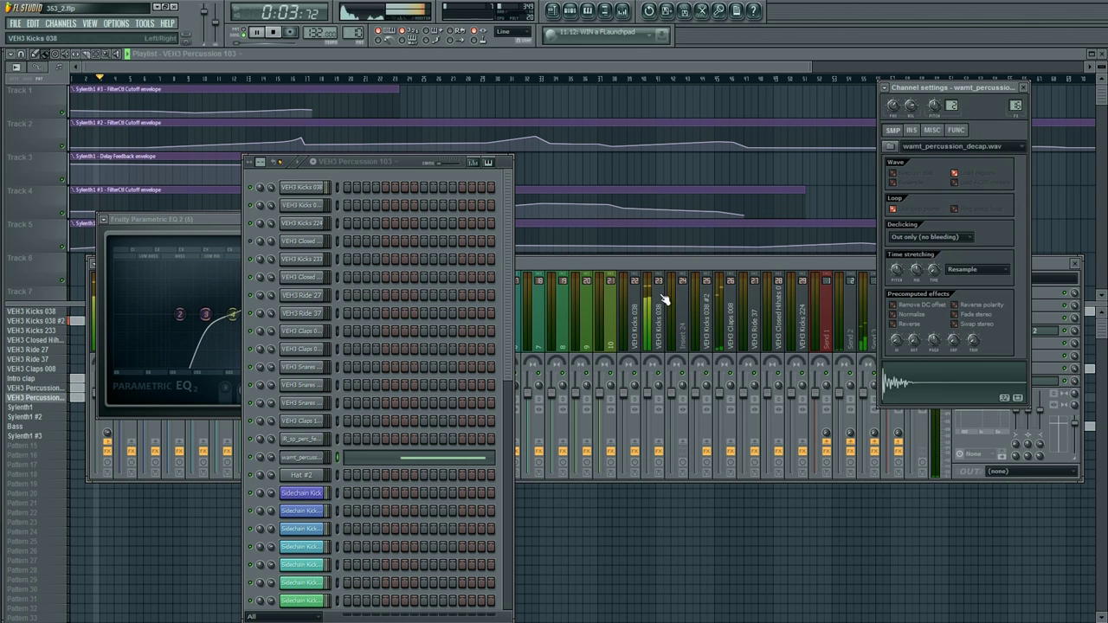
click(957, 131)
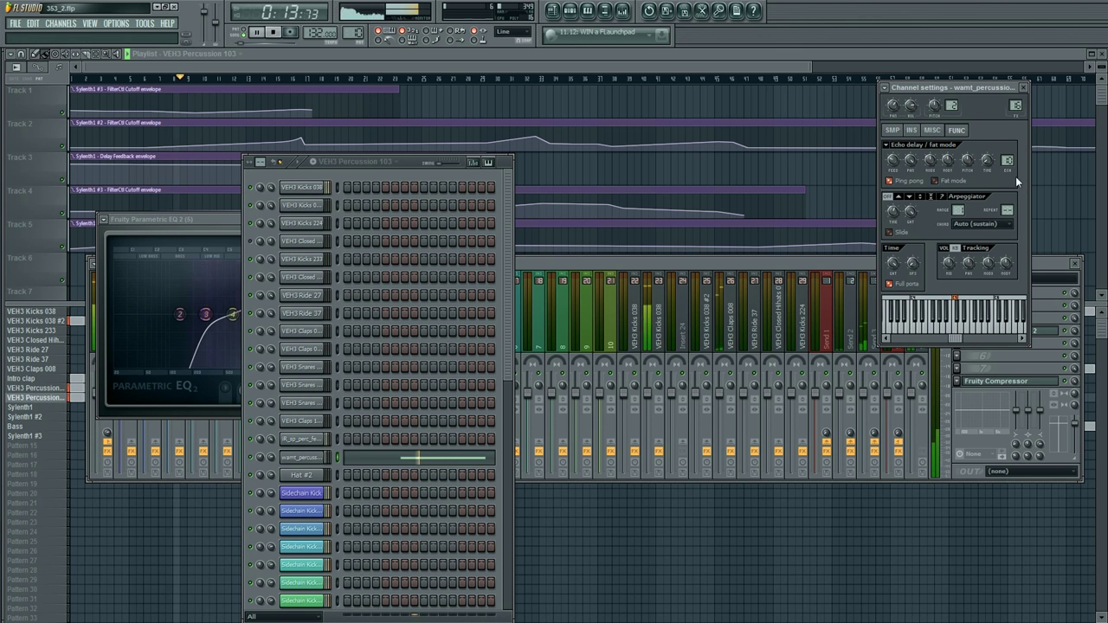
click(1048, 261)
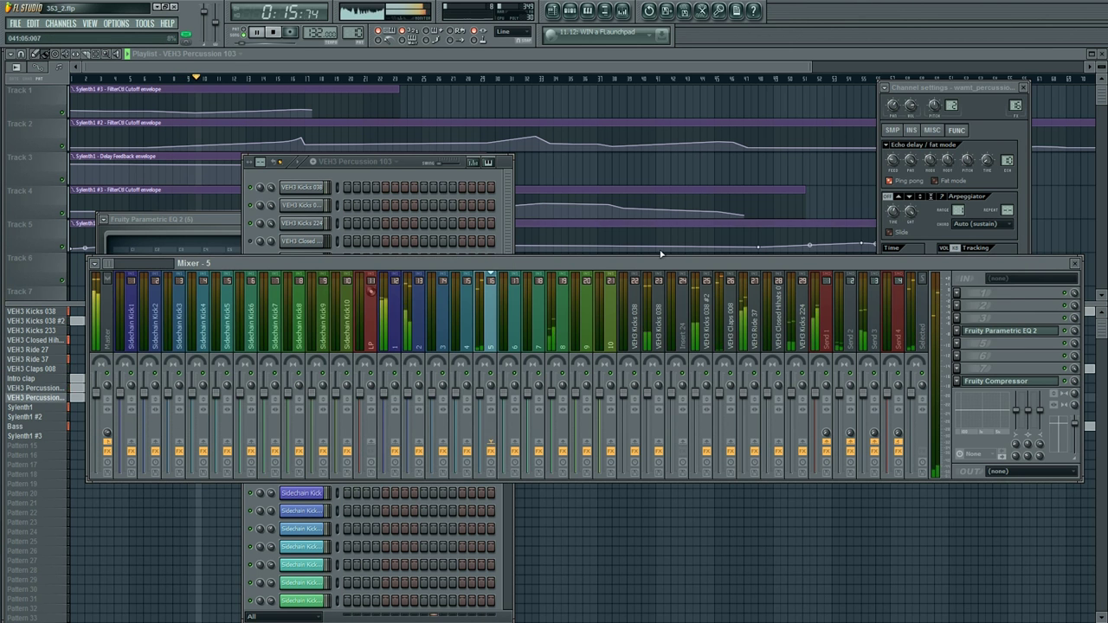
Step: Select the VEH3 Claps 008 pattern and nudge the VEH3 Claps 116 note slightly later in its piano roll
click(397, 173)
right_click(167, 485)
click(31, 367)
key(F6)
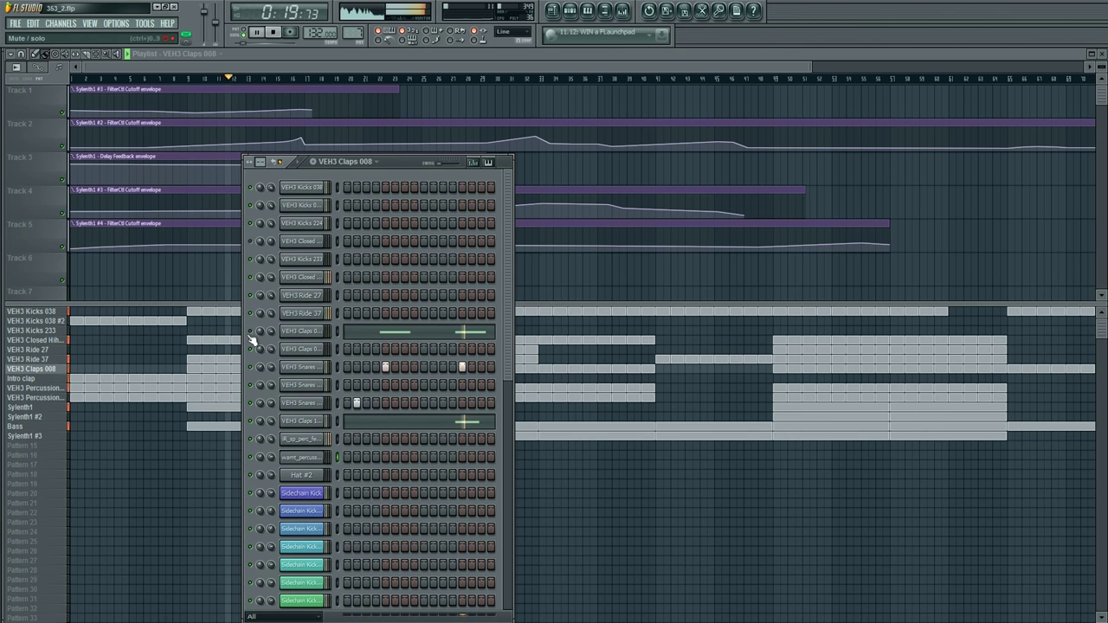
click(389, 423)
key(ctrl+a)
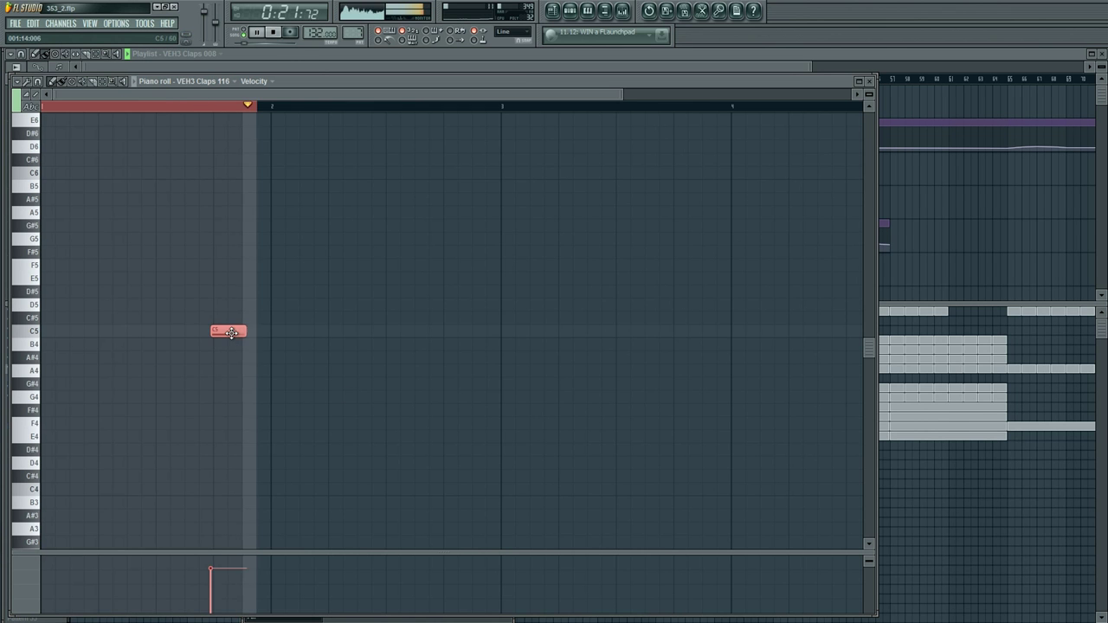
drag(232, 334, 234, 334)
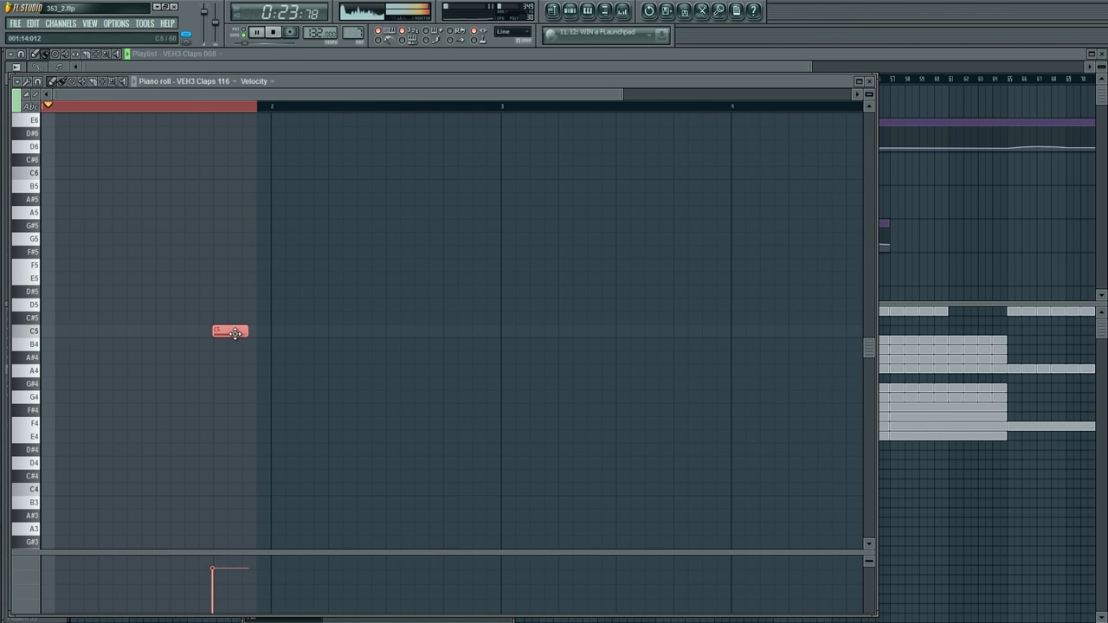
key(F6)
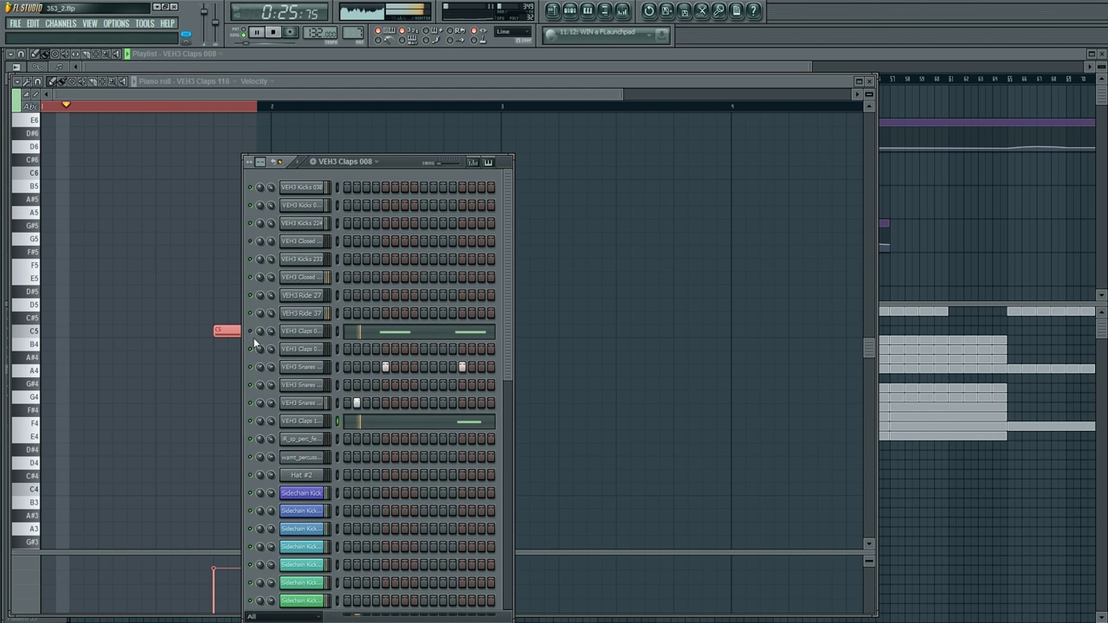
Step: Open the VEH3 Claps 008 channel's sample settings and nudge both of its clap notes slightly later
key(space)
click(299, 368)
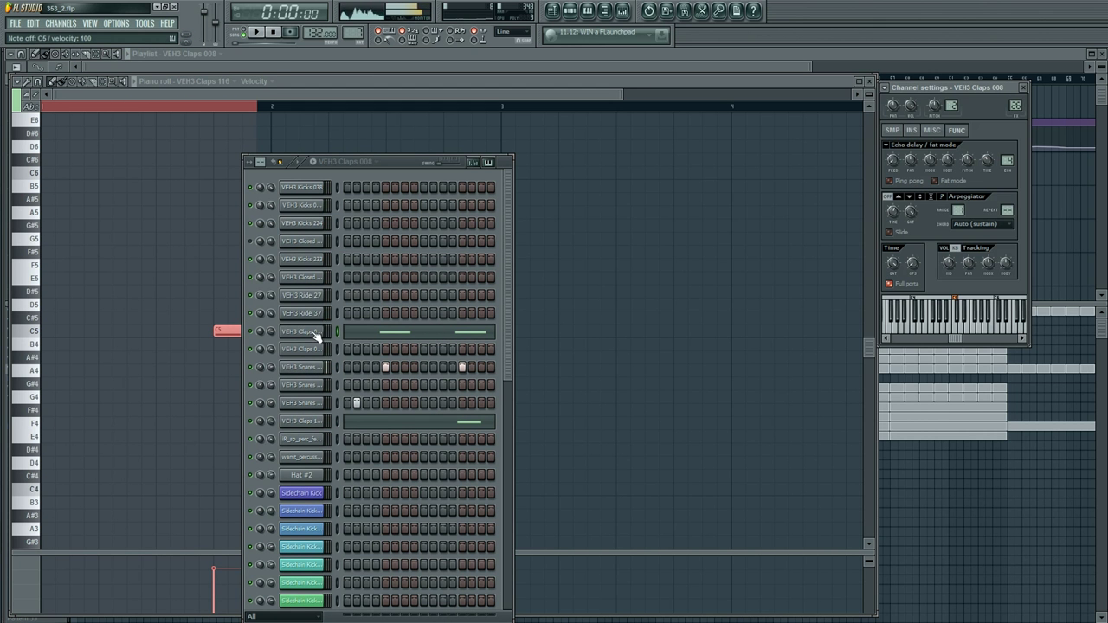
click(316, 337)
click(316, 337)
click(894, 130)
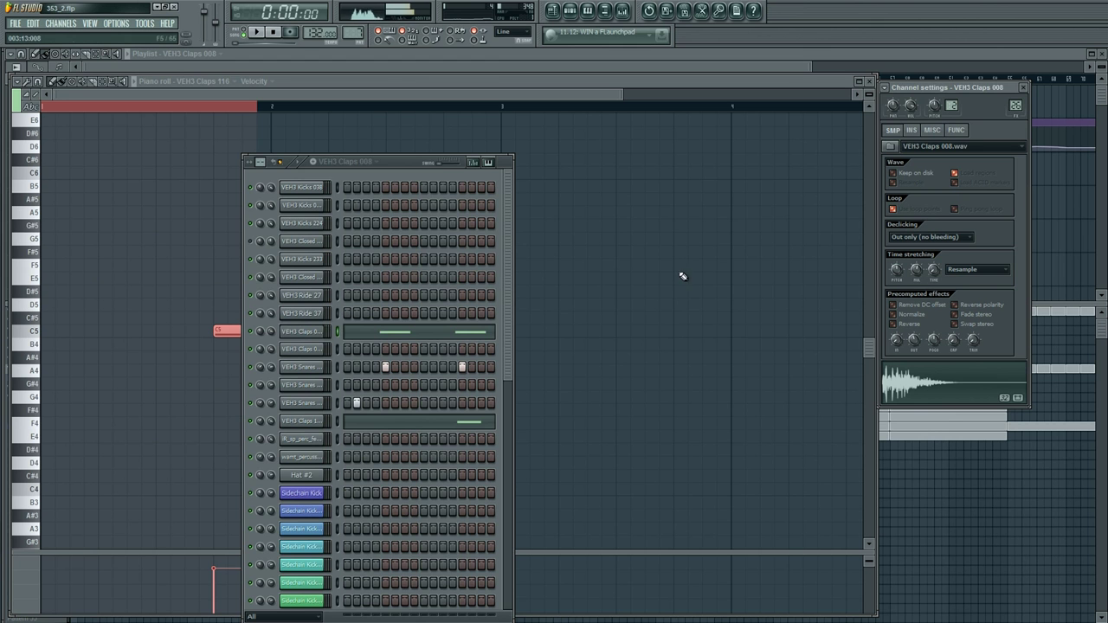
key(F6)
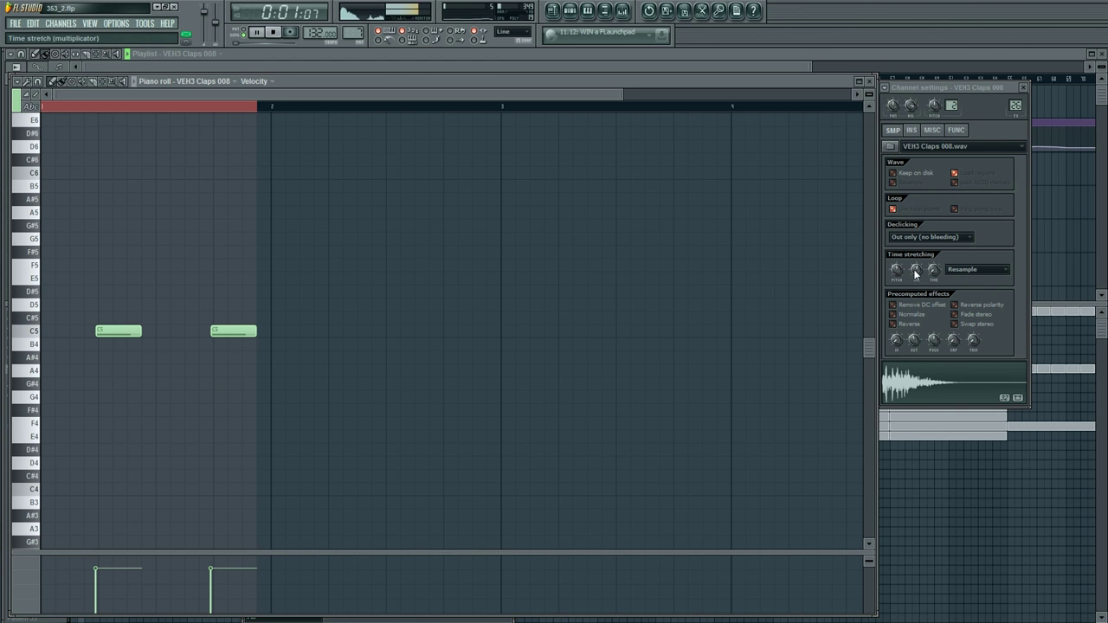
key(ctrl+a)
key(F5)
Step: Play the arrangement from bar 9 and examine the sample settings of the VEH3 Snares 168 #2 channel
key(space)
click(192, 80)
key(space)
key(F6)
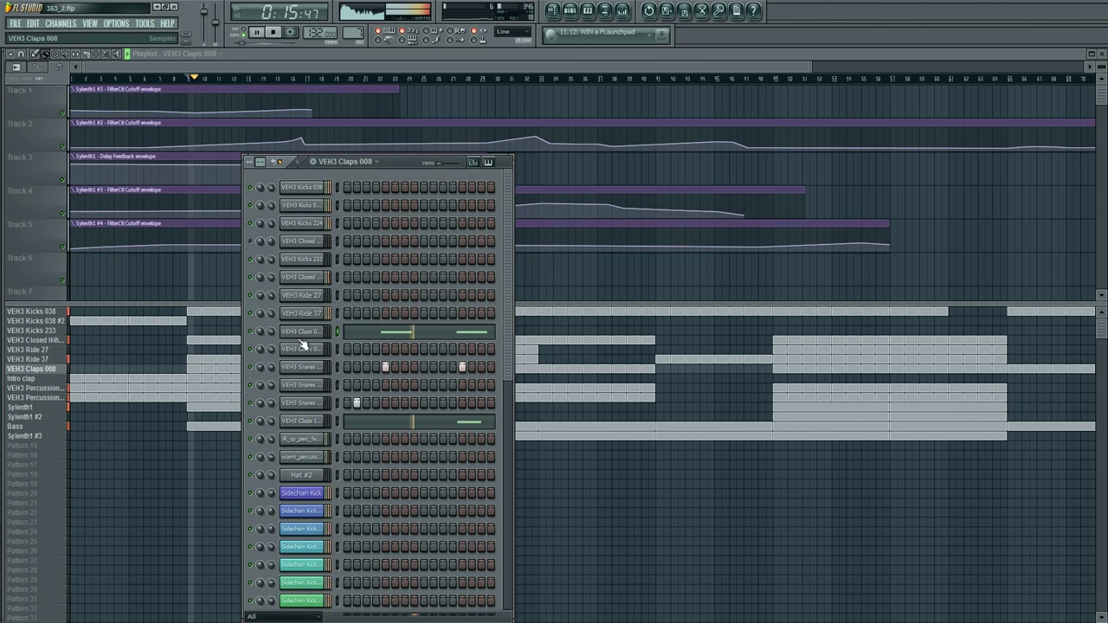
click(301, 402)
click(295, 405)
click(295, 404)
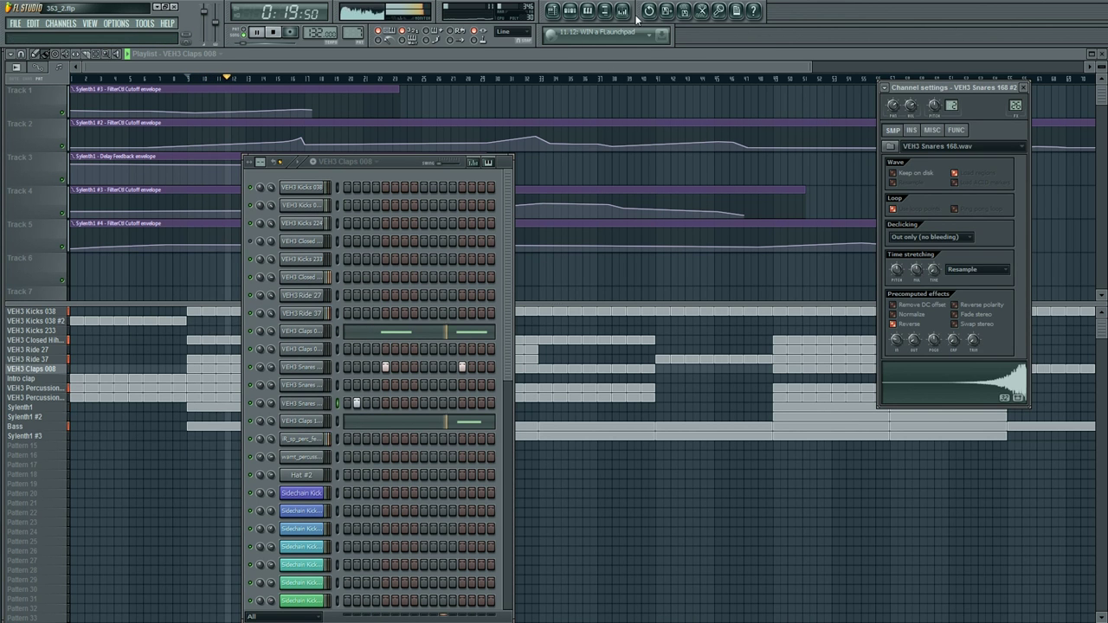
Step: Inspect the effects on the VEH3 Claps 008 mixer track and return to the pattern's channels
click(623, 10)
scroll(113, 271, down, 5)
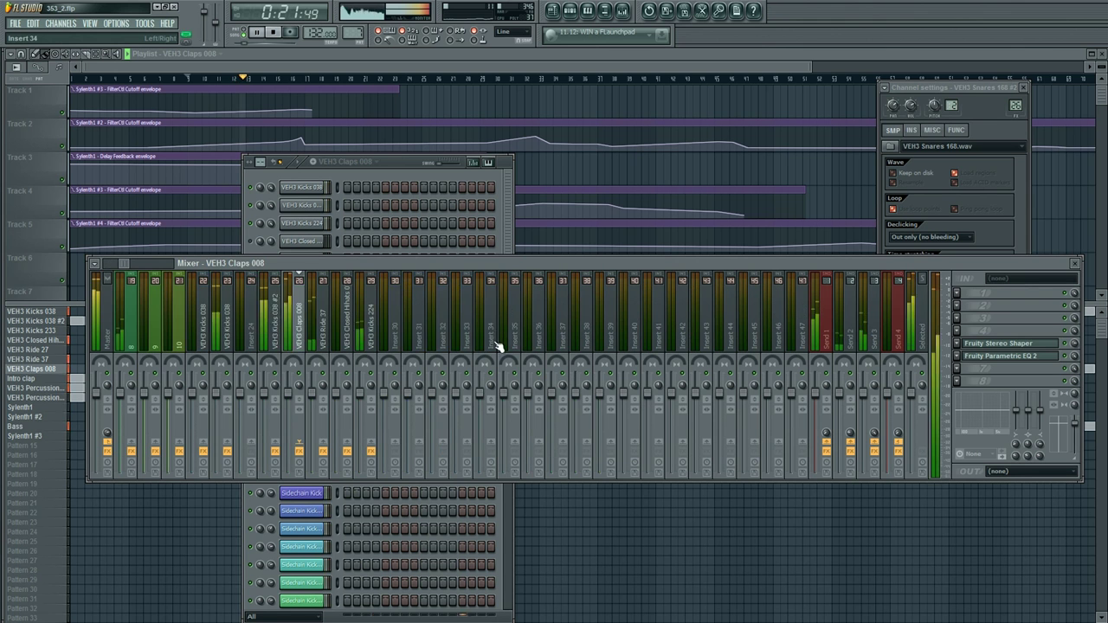
click(514, 309)
right_click(407, 342)
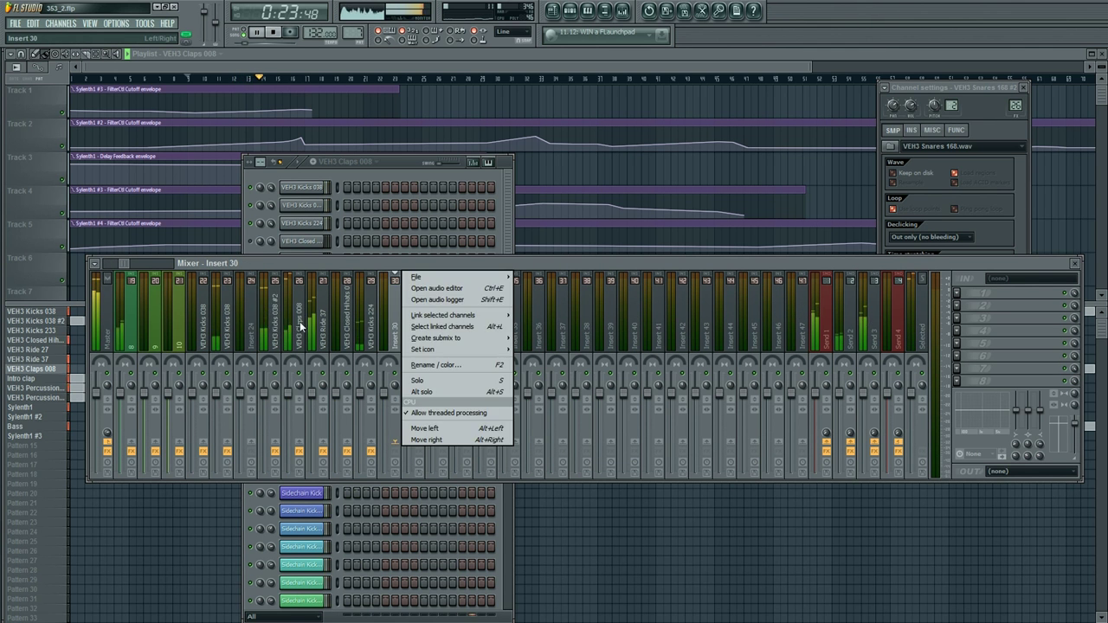
click(298, 324)
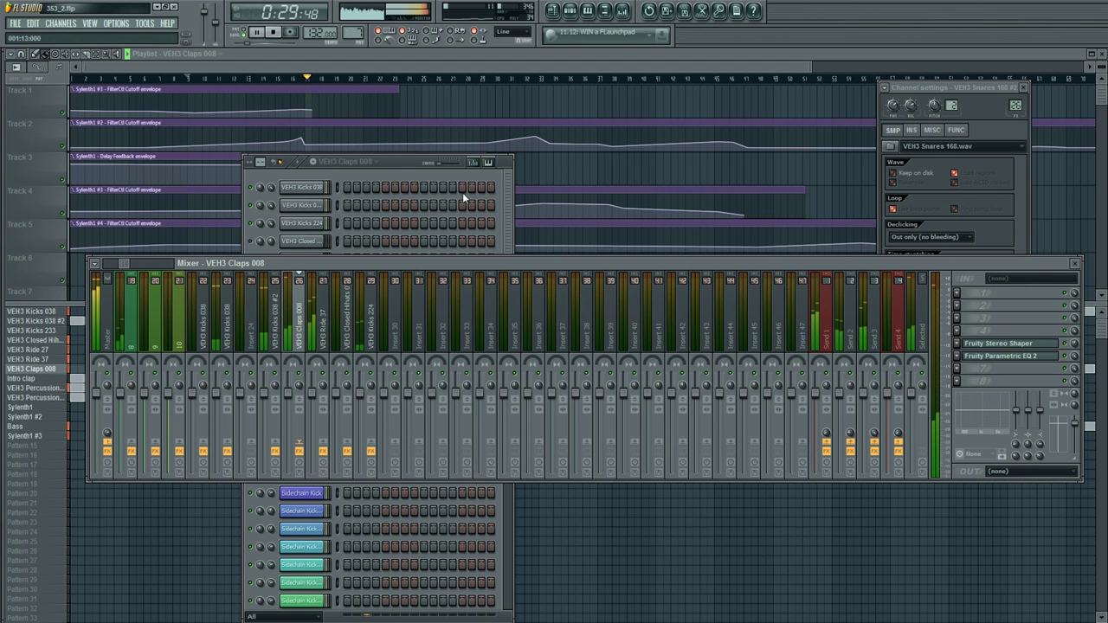
click(354, 252)
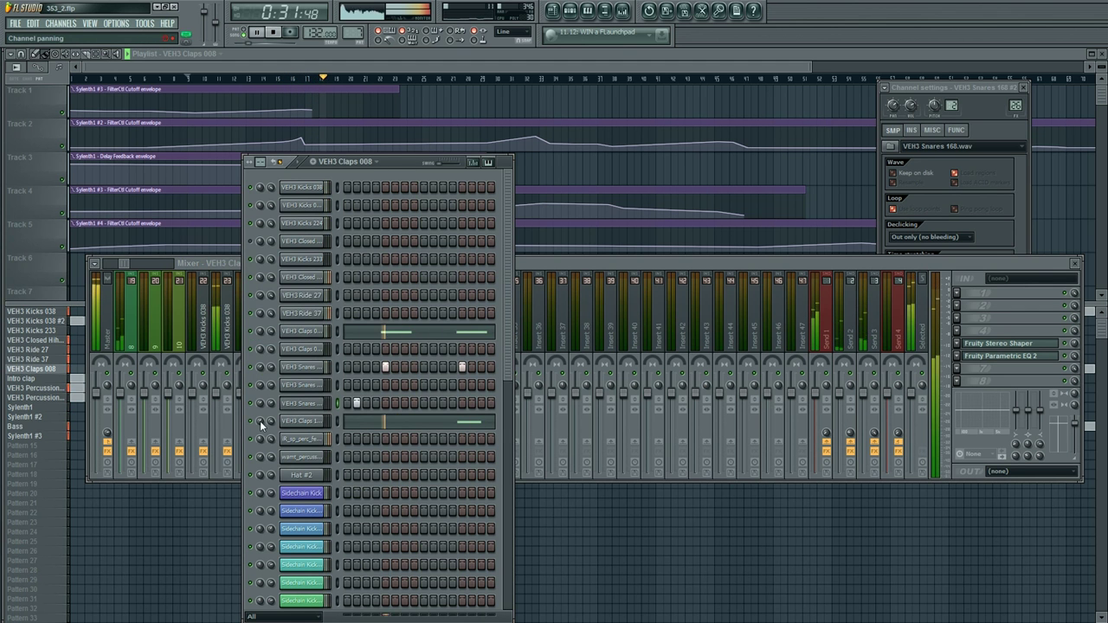
key(F12)
key(F6)
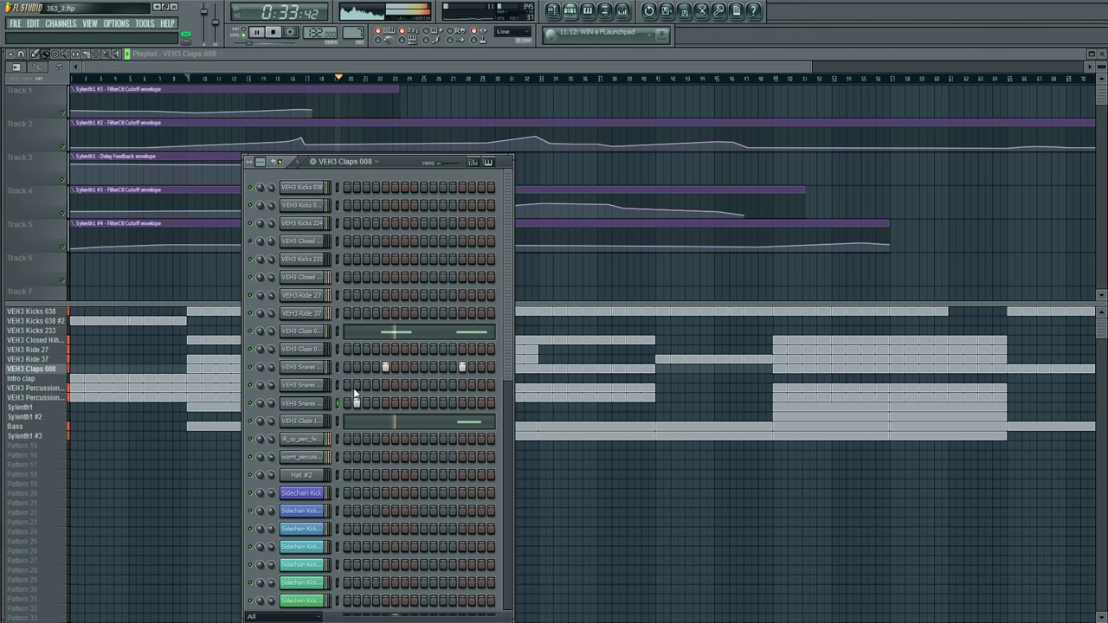
Step: Delete the first note of the VEH3 Claps 008 channel in its piano roll and return to the playlist
click(403, 336)
key(F6)
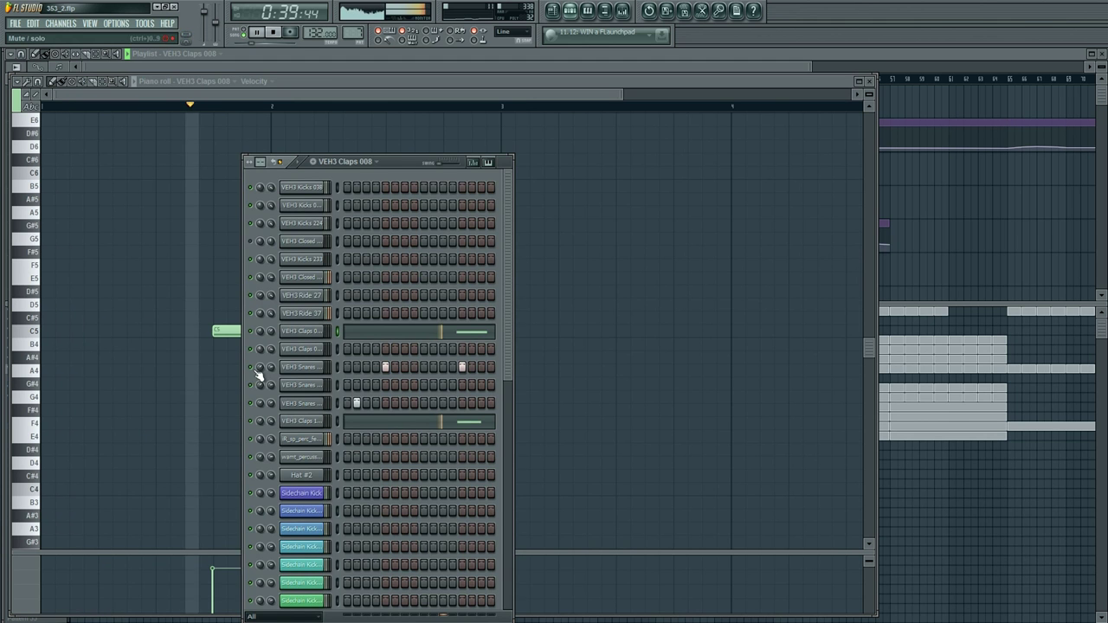
key(F5)
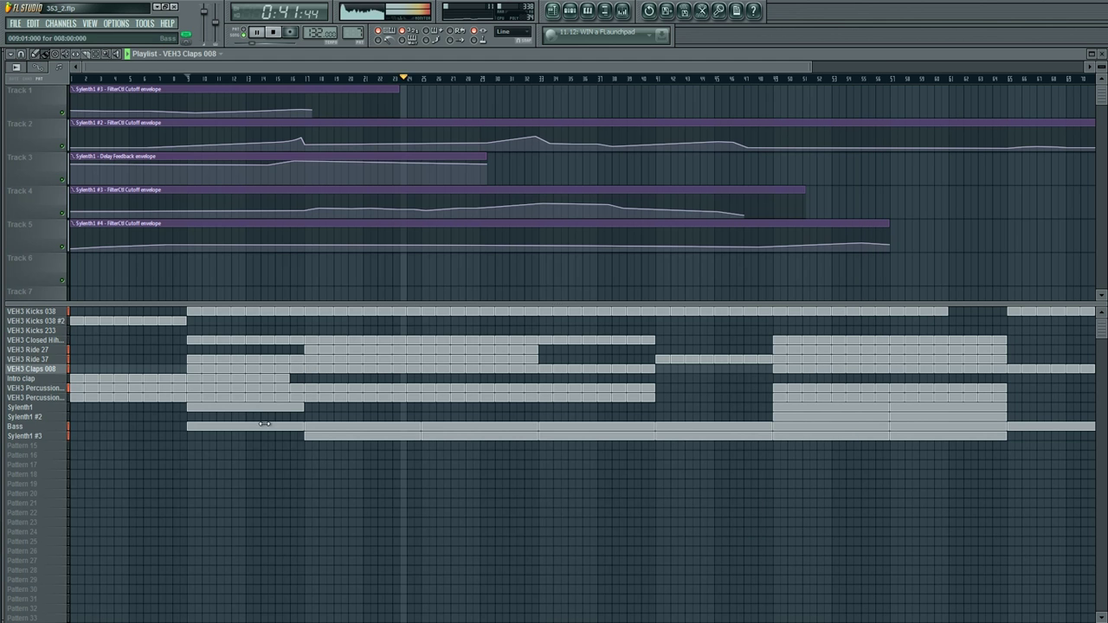
Step: Add and adjust points on the Sylenth1 #2 cutoff envelope around bar 26 and the Sylenth1 #3 cutoff envelope around bar 29
right_click(429, 143)
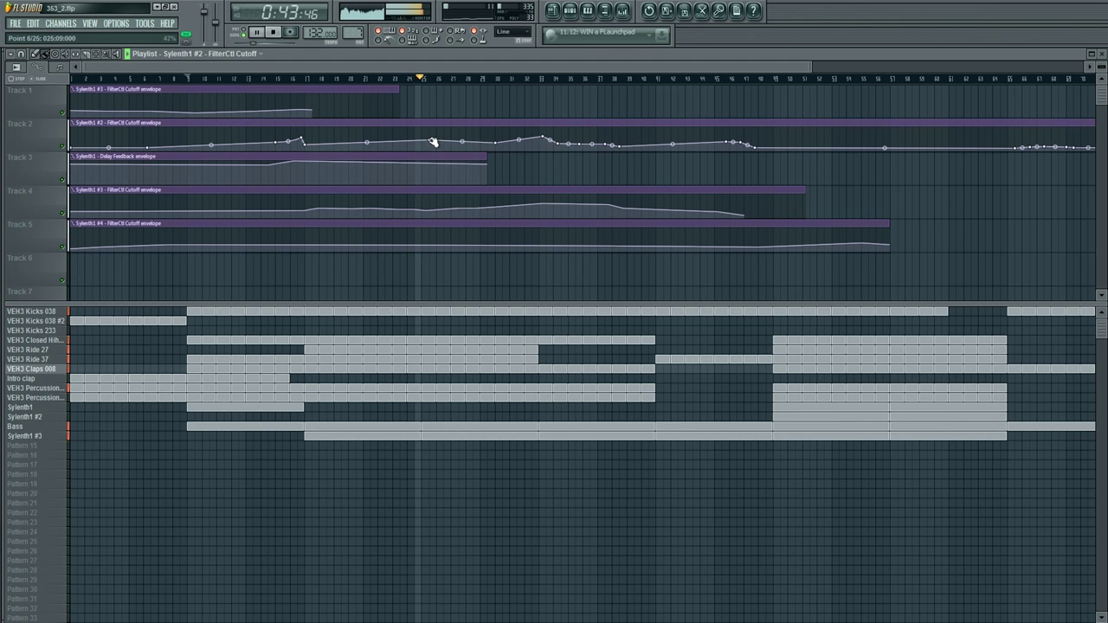
drag(426, 142, 431, 142)
right_click(439, 142)
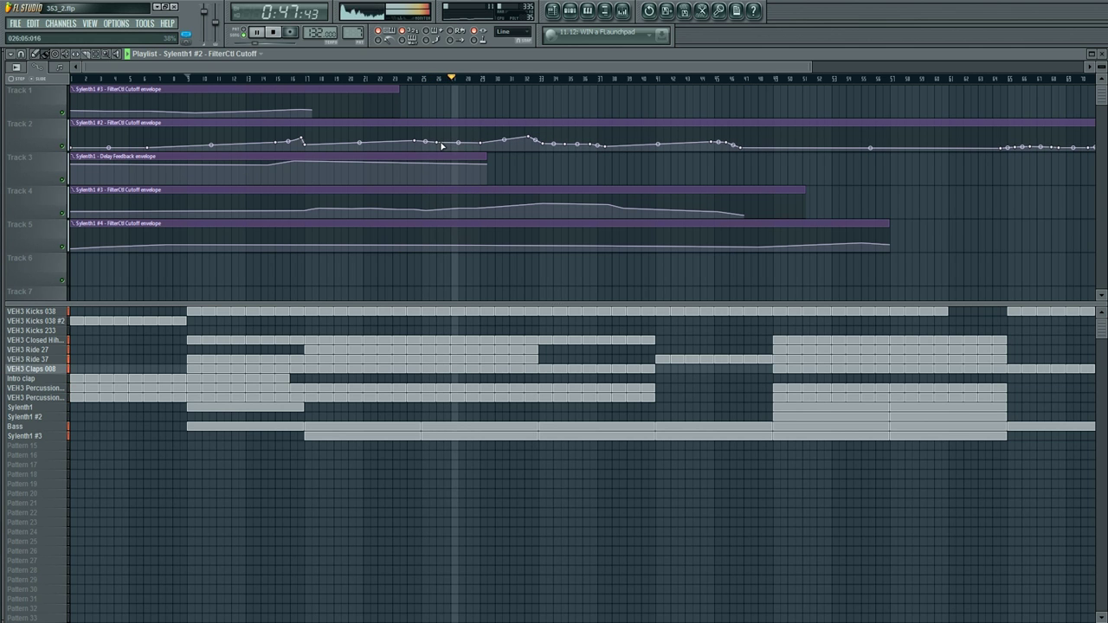
click(478, 208)
right_click(479, 209)
click(490, 223)
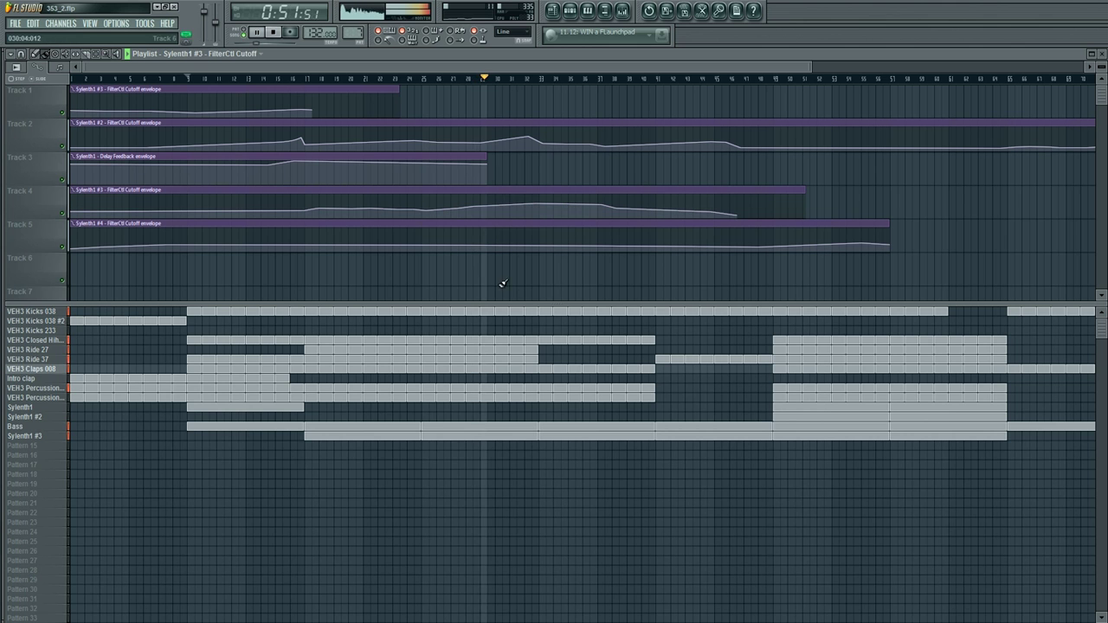
Step: Try filling bars 33 to 48 with Sylenth1 pattern clips
click(28, 410)
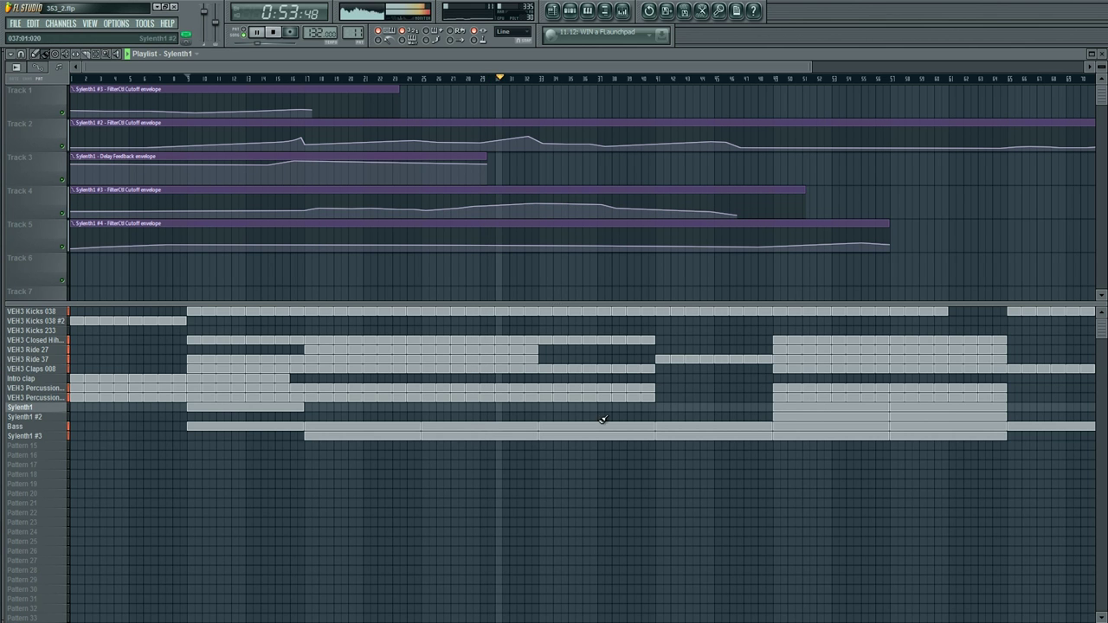
click(544, 407)
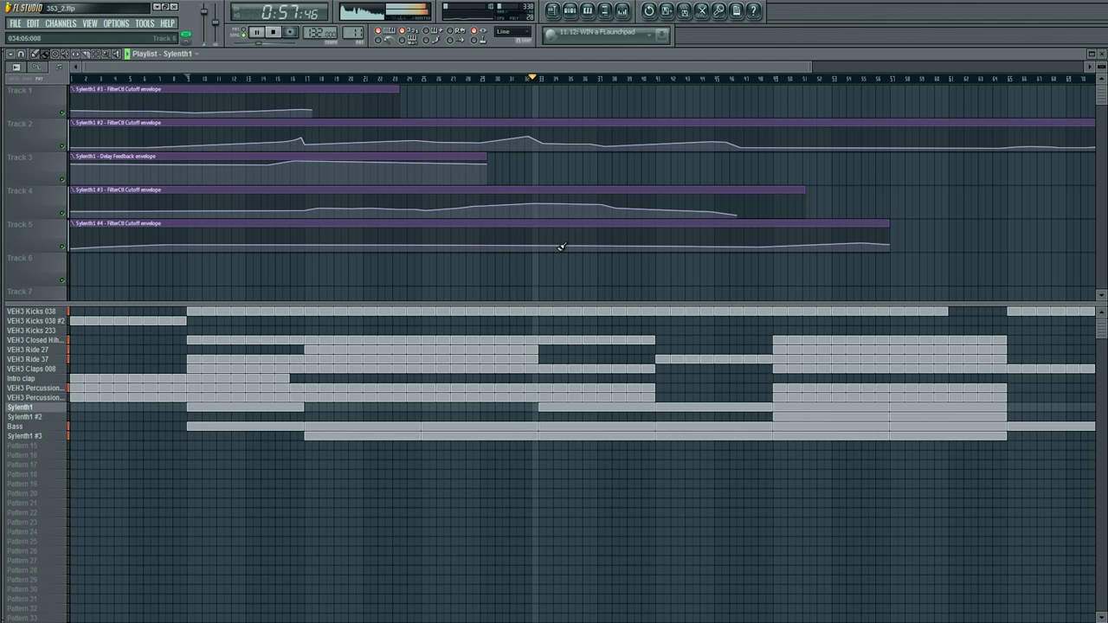
Step: Make the Sylenth1 #3 cutoff envelope drop around bar 33 and add Sylenth1 #4 cutoff points around bars 33 and 38
right_click(554, 206)
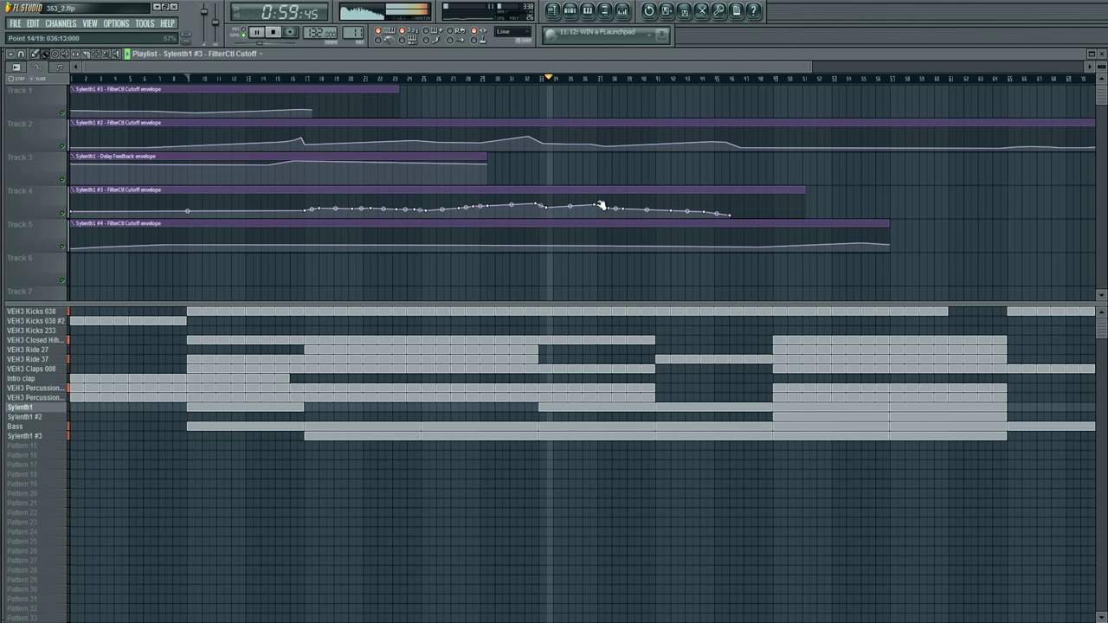
right_click(541, 247)
right_click(621, 244)
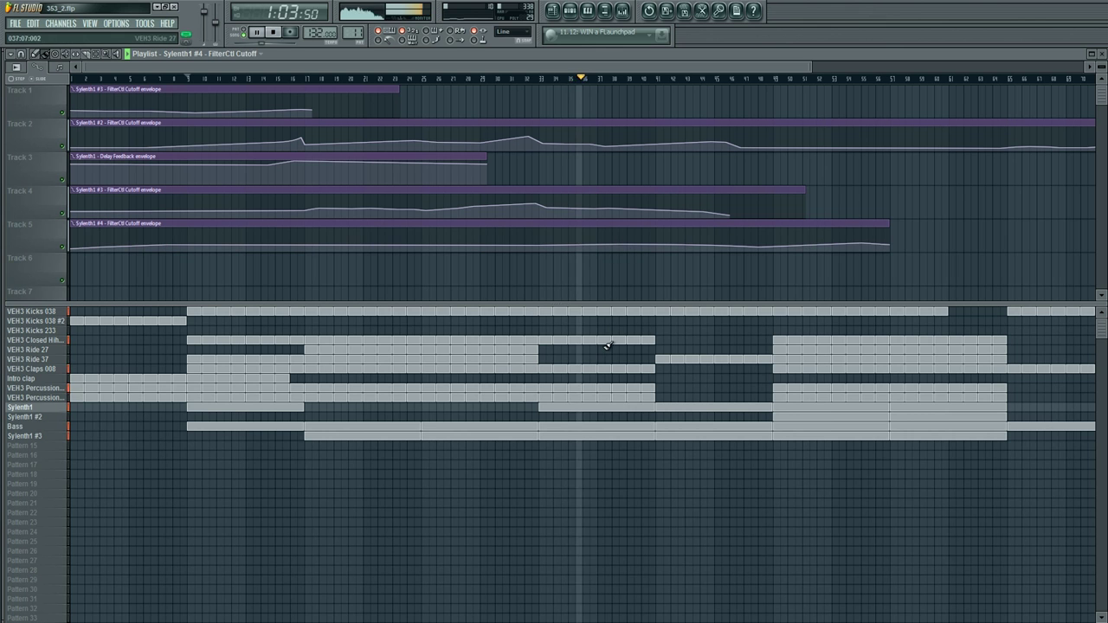
Step: Replace the Sylenth1 clips in bars 33 to 48 with Sylenth1 #2 clips and reshape the Sylenth1 #4 cutoff envelope around bar 41
right_click(623, 409)
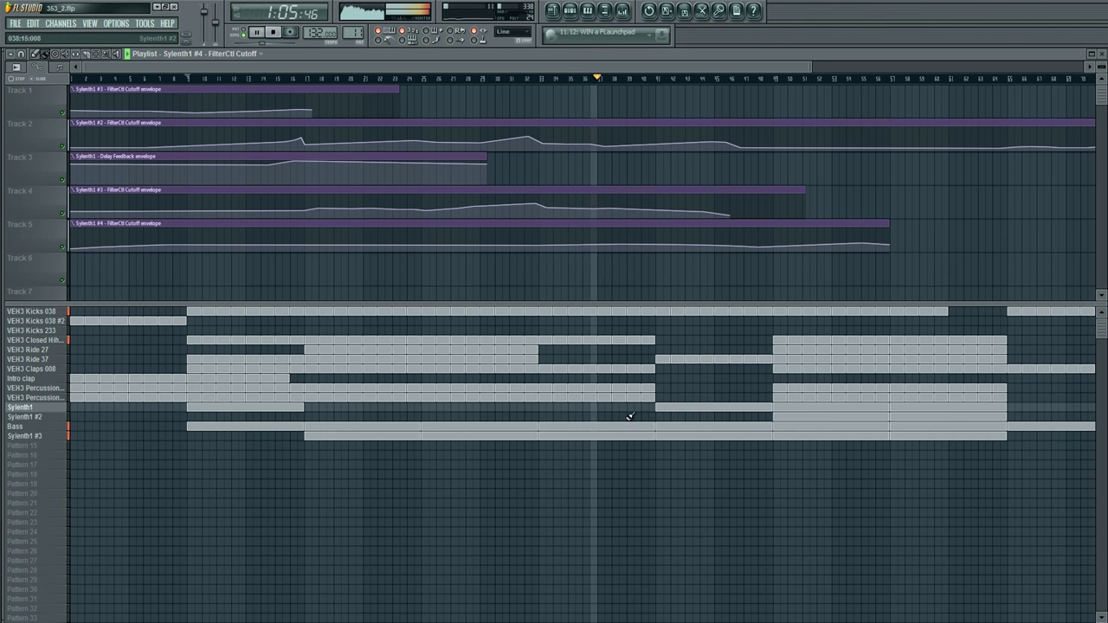
click(600, 416)
drag(600, 416, 563, 419)
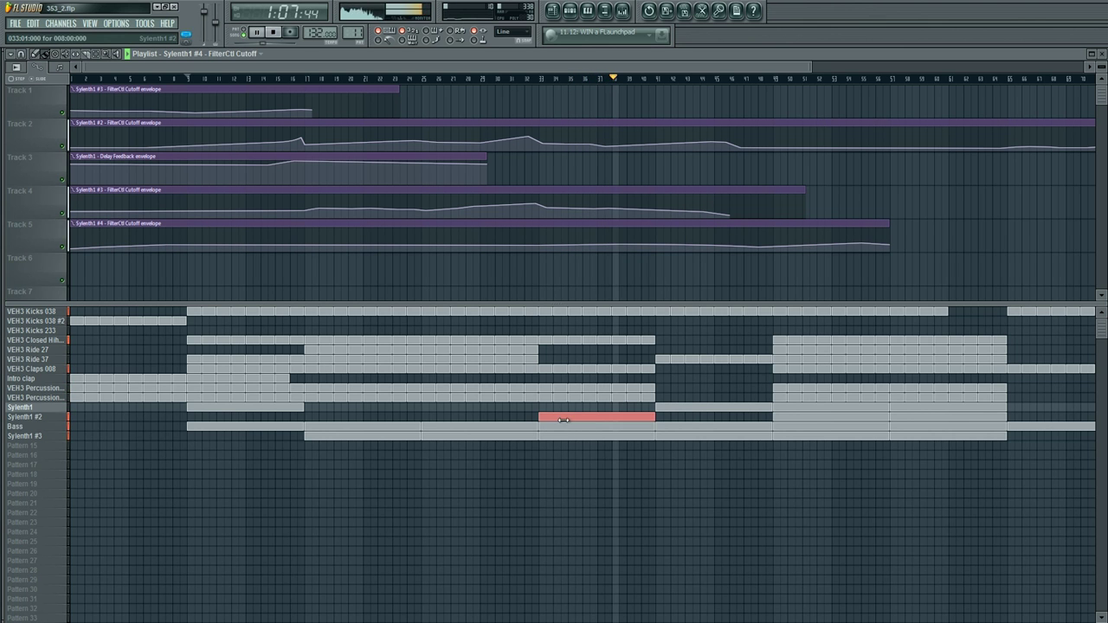
click(663, 416)
drag(620, 245, 663, 250)
right_click(654, 247)
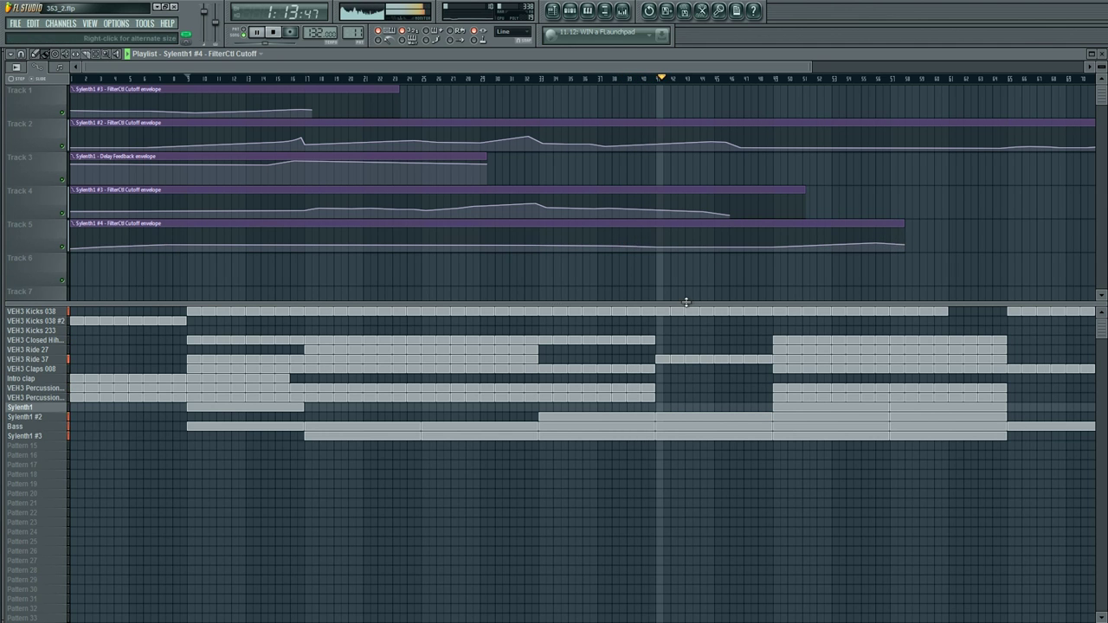
Step: In bars 41 to 48, replace the VEH3 Kicks 038 clips with VEH3 Kicks 038 #2 clips and remove the VEH3 Ride 37 clips
drag(660, 319, 766, 312)
click(763, 321)
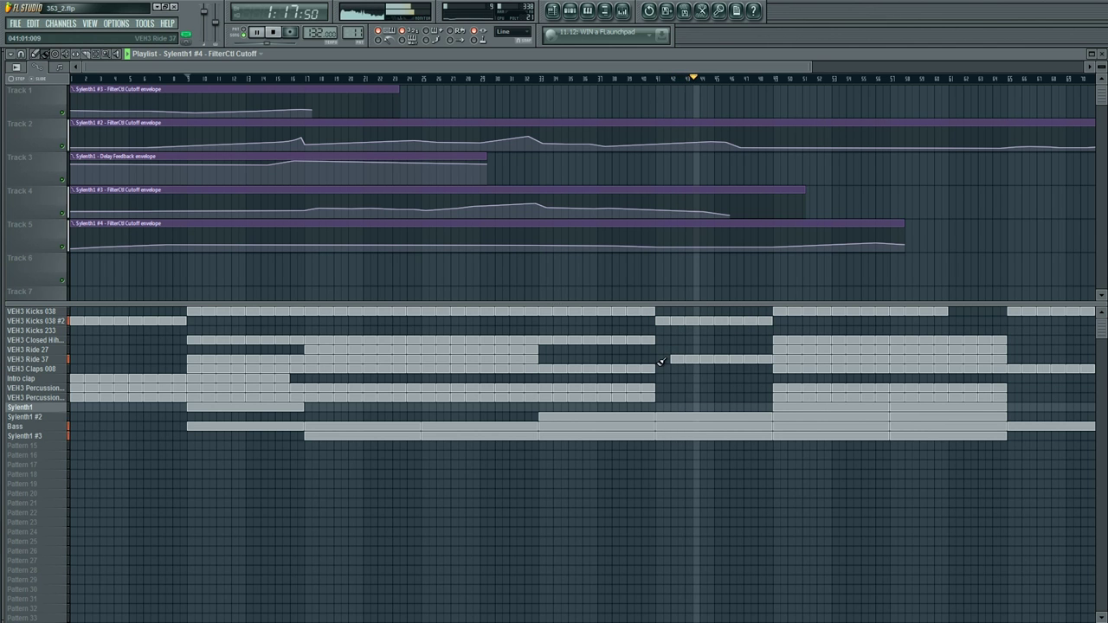
drag(656, 363, 739, 361)
Step: Lower the Sylenth1 #2 cutoff envelope around bars 44 to 46 and raise it to a peak at bar 49
mouse_move(718, 145)
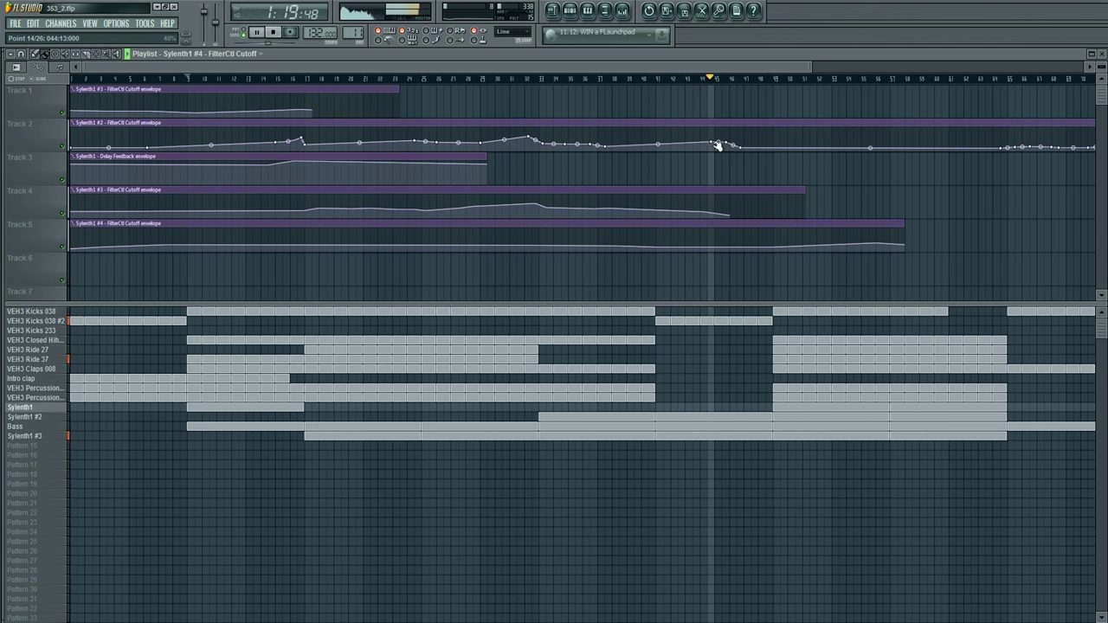
drag(735, 141, 705, 146)
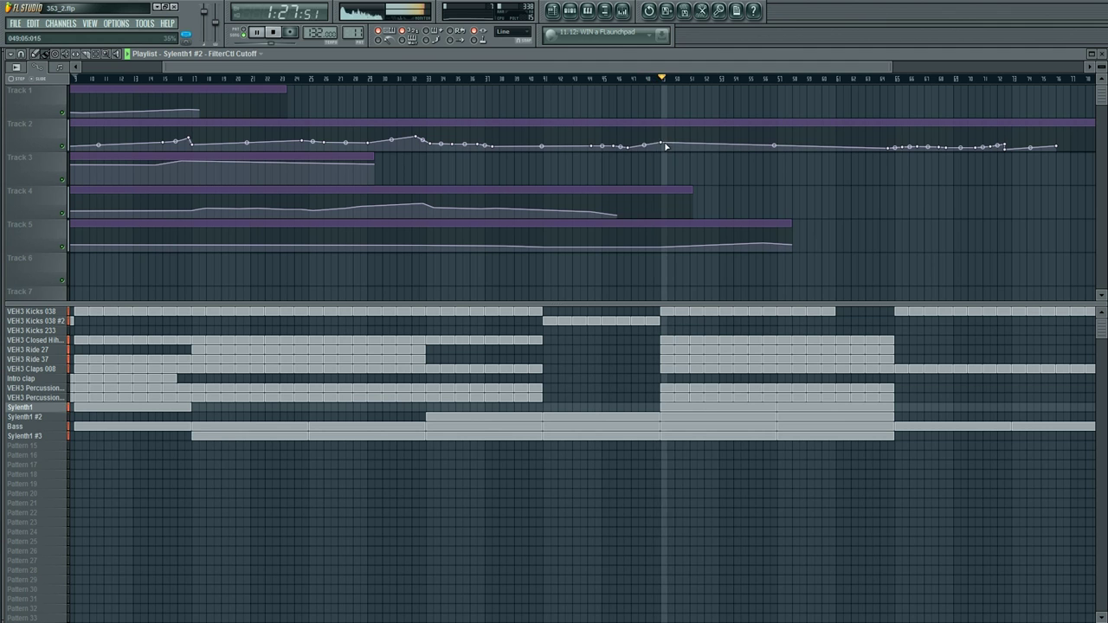
Step: From bar 49, replace the VEH3 Kicks 038 clips with VEH3 Kicks 038 #2 clips up to bar 64 and stop playback
click(667, 321)
drag(681, 320, 873, 321)
right_click(828, 311)
drag(628, 308, 883, 306)
key(space)
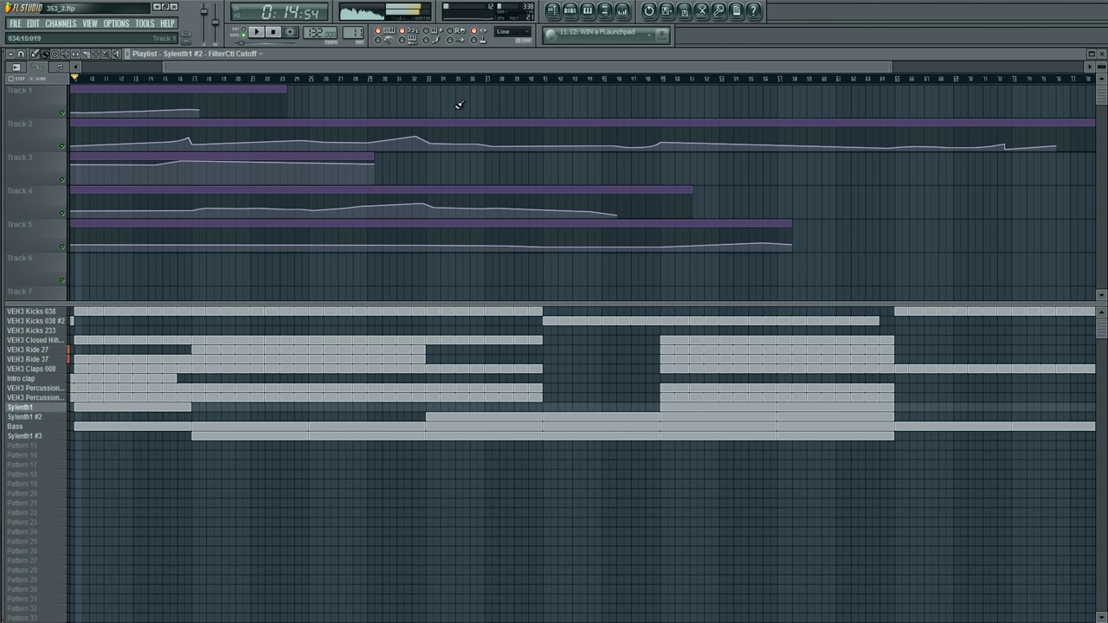
Step: Extend the automation clips on playlist tracks 1, 3, 4 and 5 to about bar 80, matching track 2
scroll(472, 81, right, 1)
scroll(479, 84, down, 1)
drag(571, 83, 604, 84)
drag(335, 90, 907, 90)
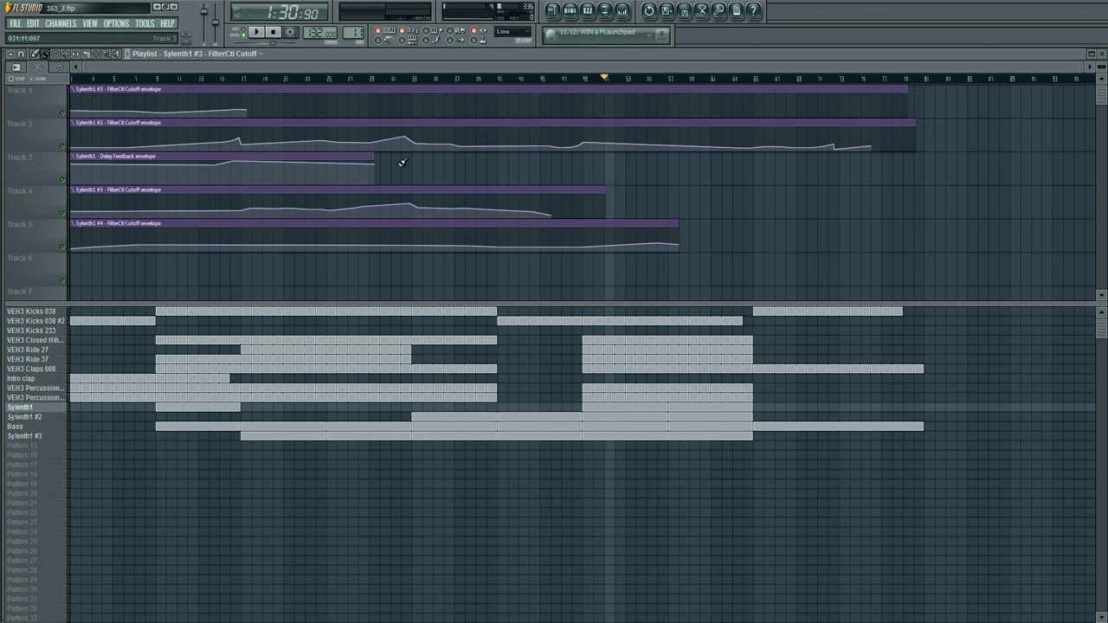
drag(376, 158, 918, 159)
drag(596, 190, 903, 200)
drag(676, 221, 913, 222)
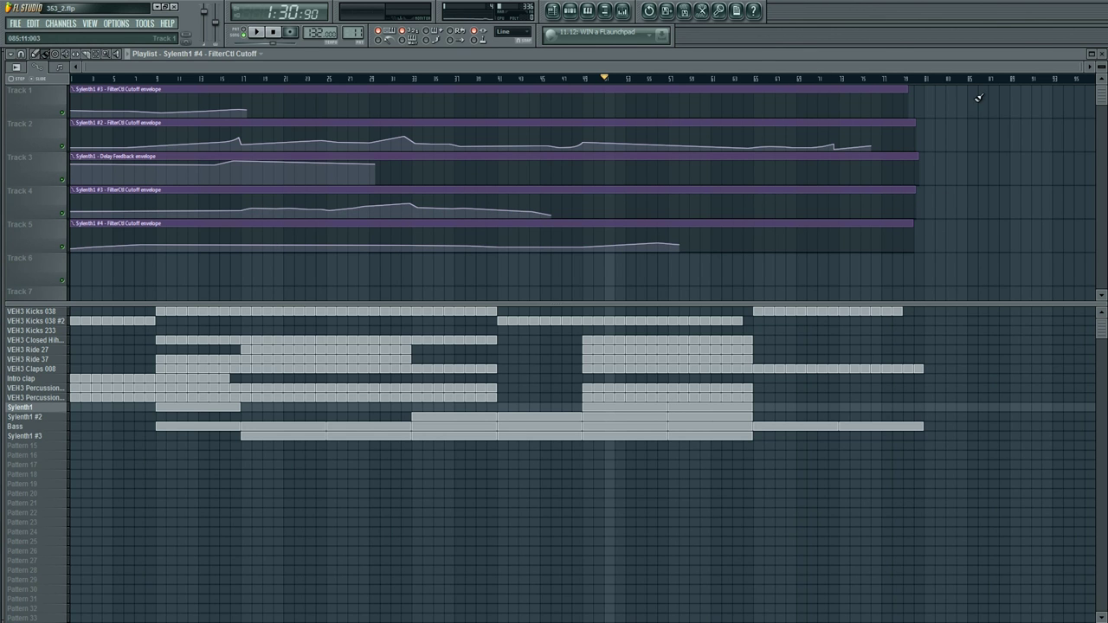
Step: Extend all five automation clips together to a length of about 203 bars, check the song time near their end, and return to the start
drag(975, 98, 893, 259)
drag(750, 66, 1106, 87)
drag(492, 87, 1099, 87)
scroll(605, 88, down, 4)
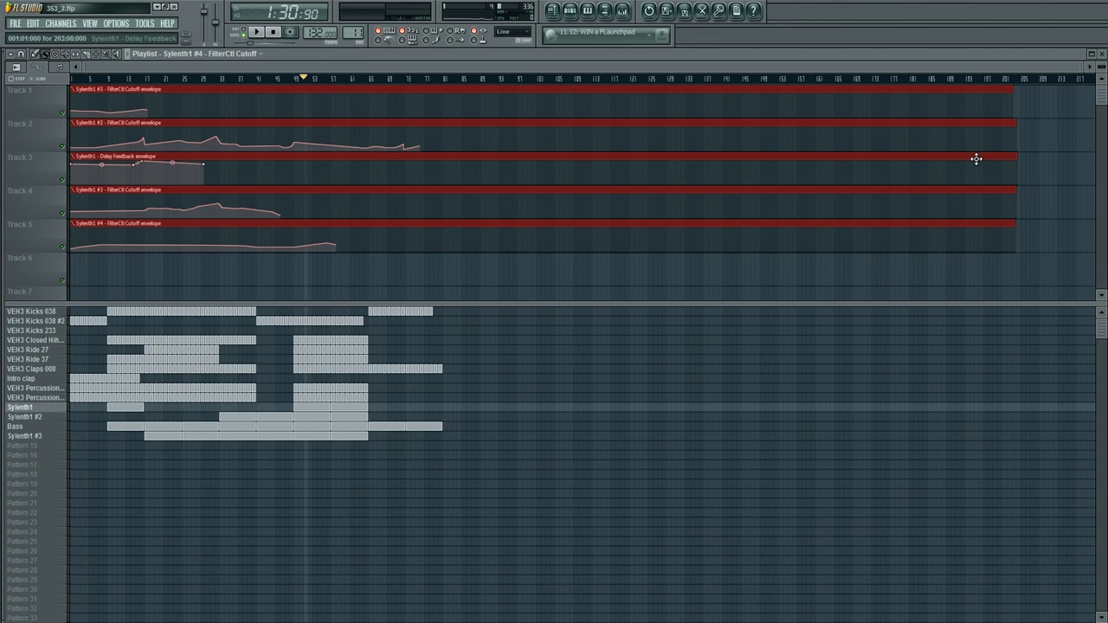
ctrl+click(1051, 268)
click(997, 80)
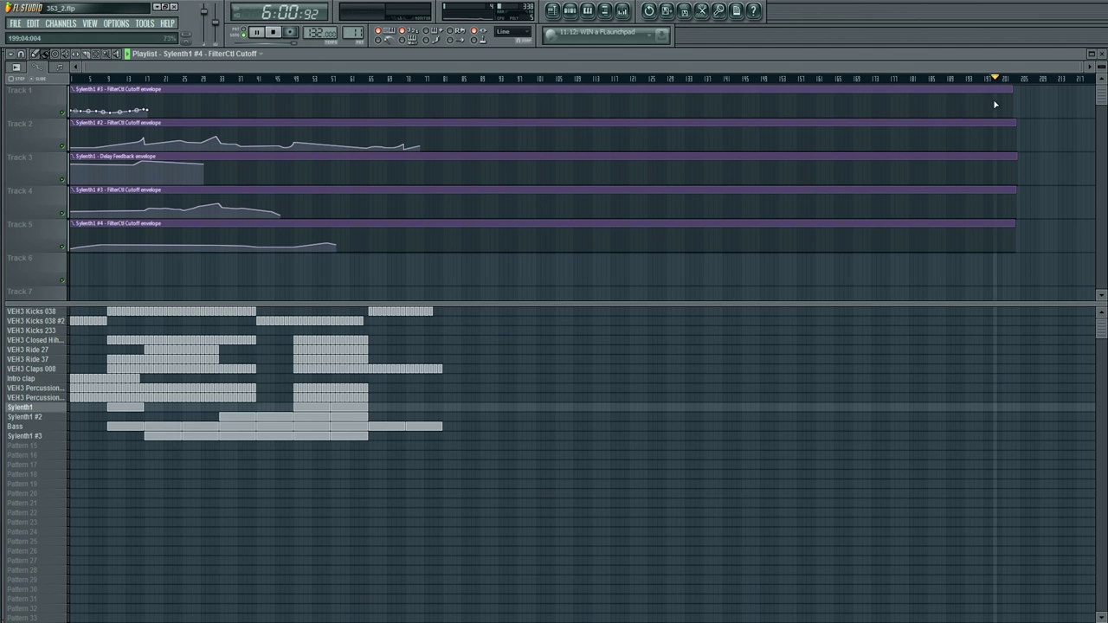
click(73, 80)
scroll(126, 80, up, 3)
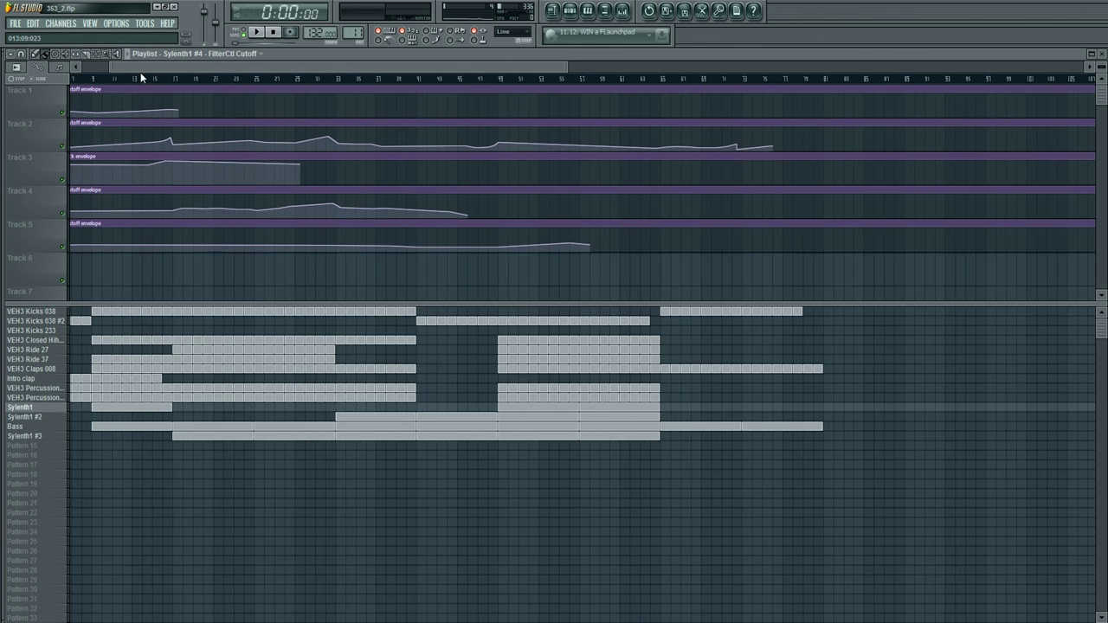
Step: Clone the Sylenth1 #3 pattern and open the copy's melody in the piano roll
drag(129, 68, 100, 68)
key(space)
key(space)
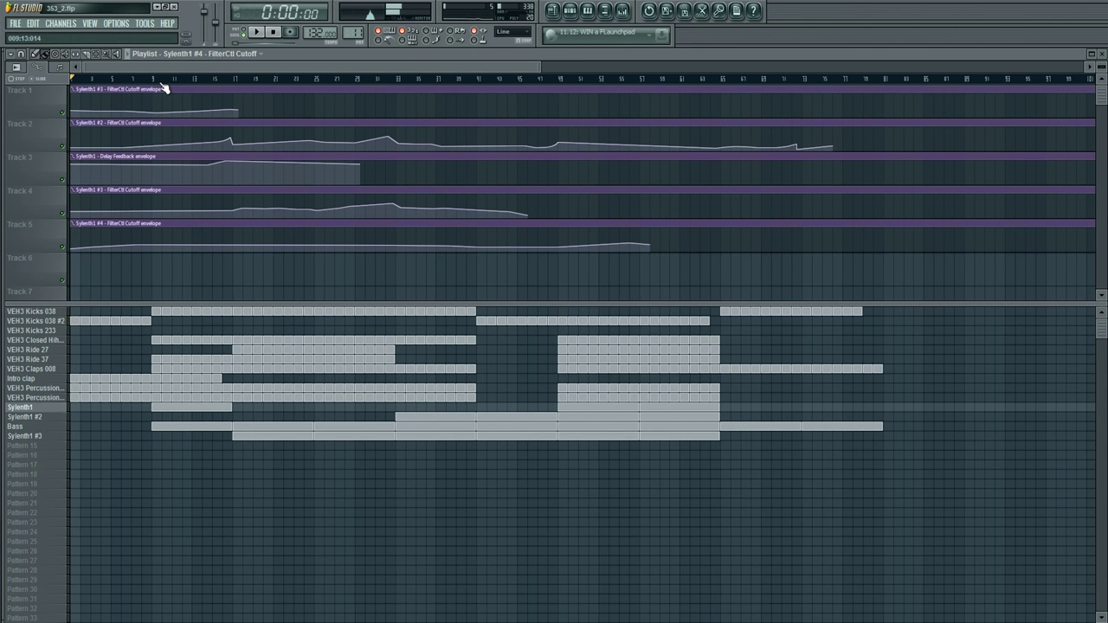
key(space)
click(75, 418)
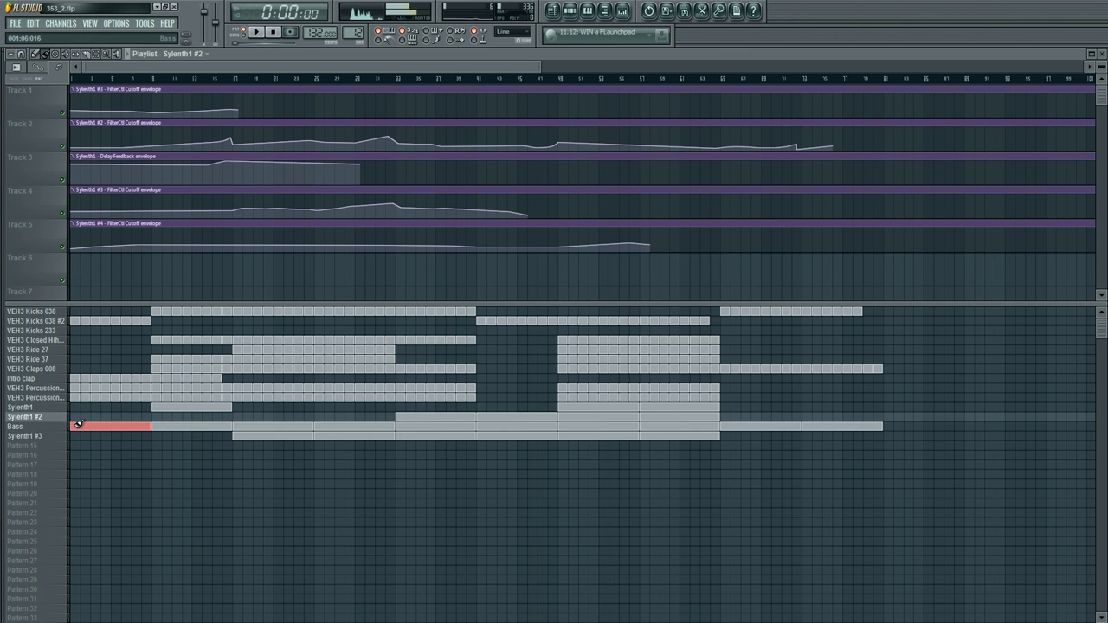
click(67, 435)
key(F6)
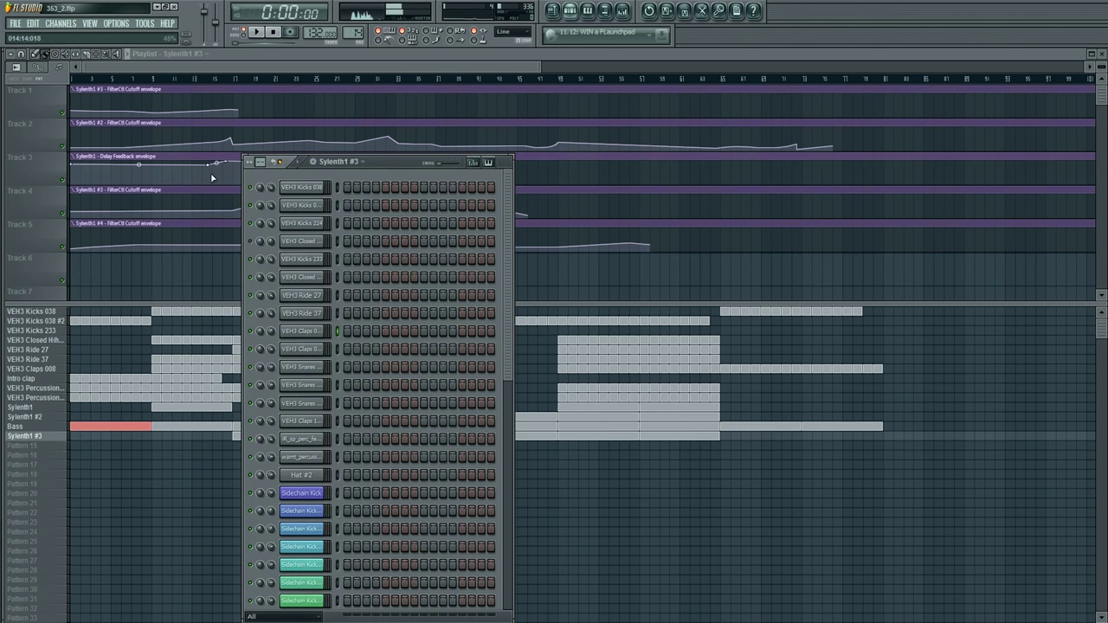
right_click(55, 439)
click(107, 484)
scroll(369, 550, down, 5)
click(379, 504)
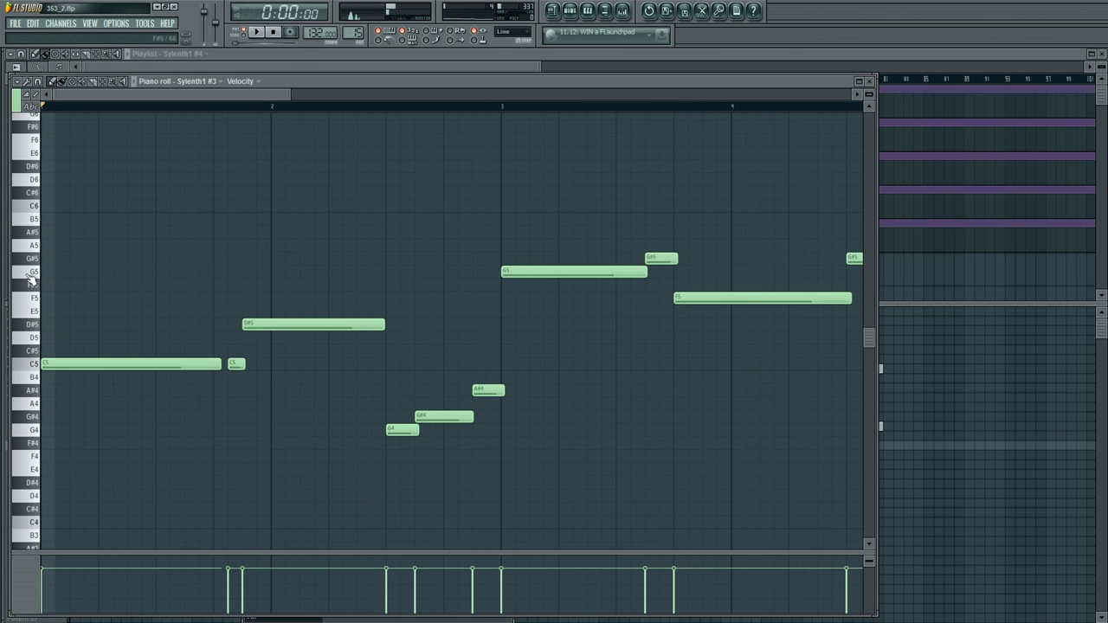
Step: Preview the melody, lower the last note of bar 2 to F4 and delete all notes from bar 3 onward
key(space)
scroll(170, 109, down, 4)
scroll(188, 205, down, 1)
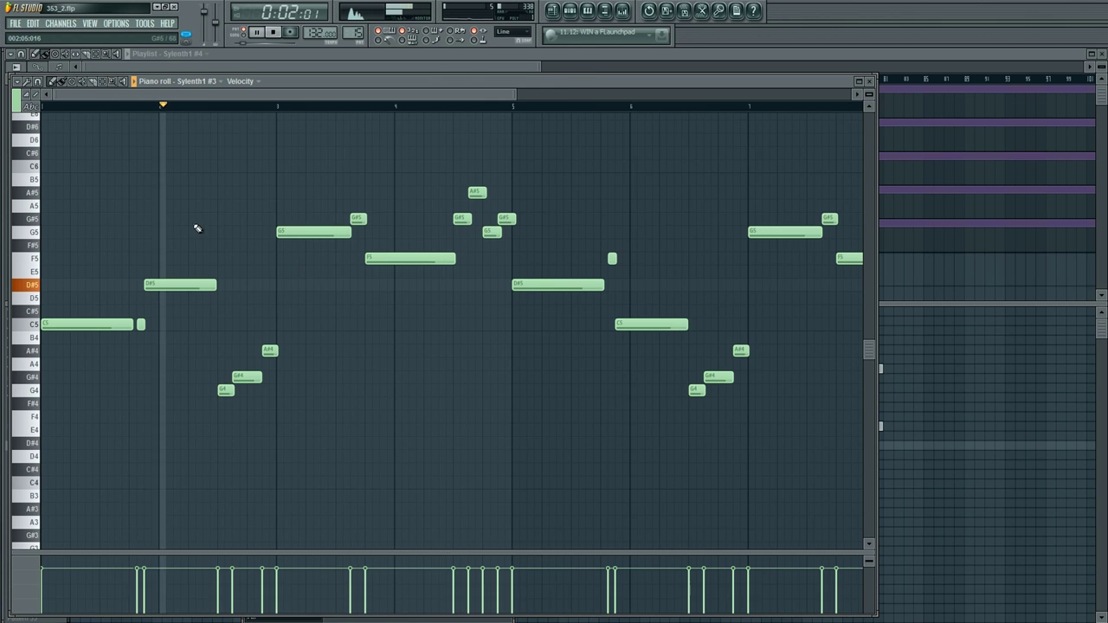
key(space)
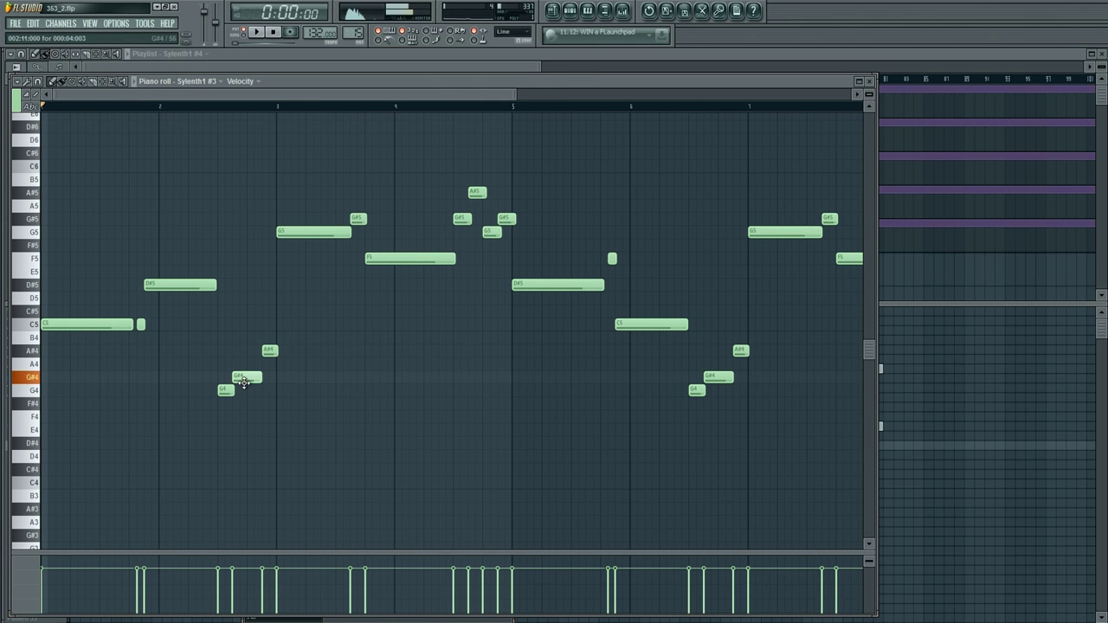
drag(270, 351, 270, 404)
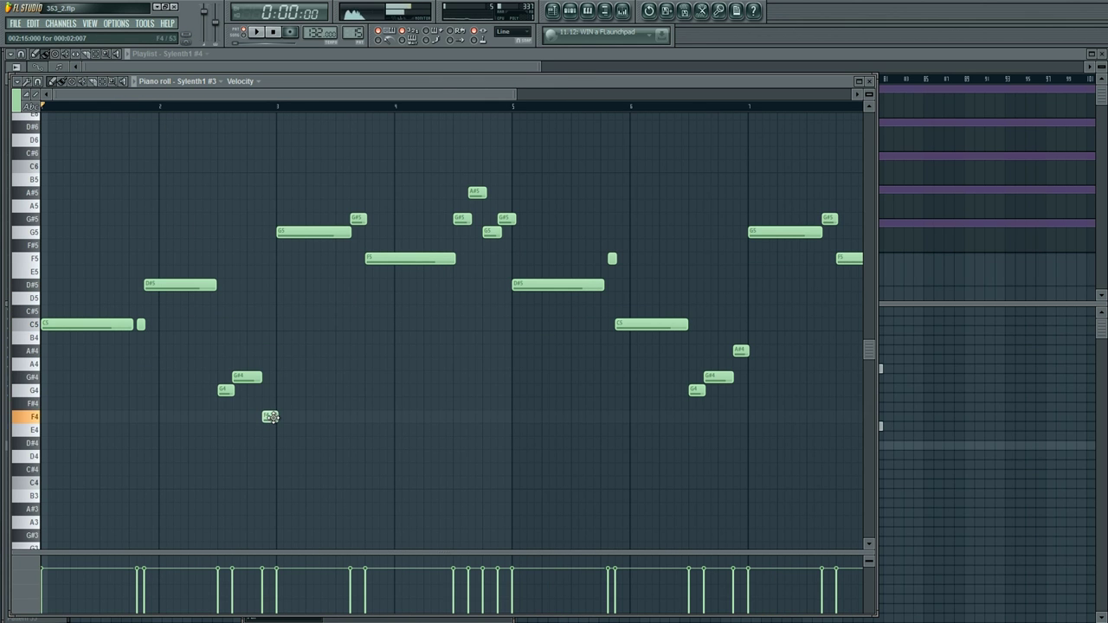
scroll(275, 113, down, 3)
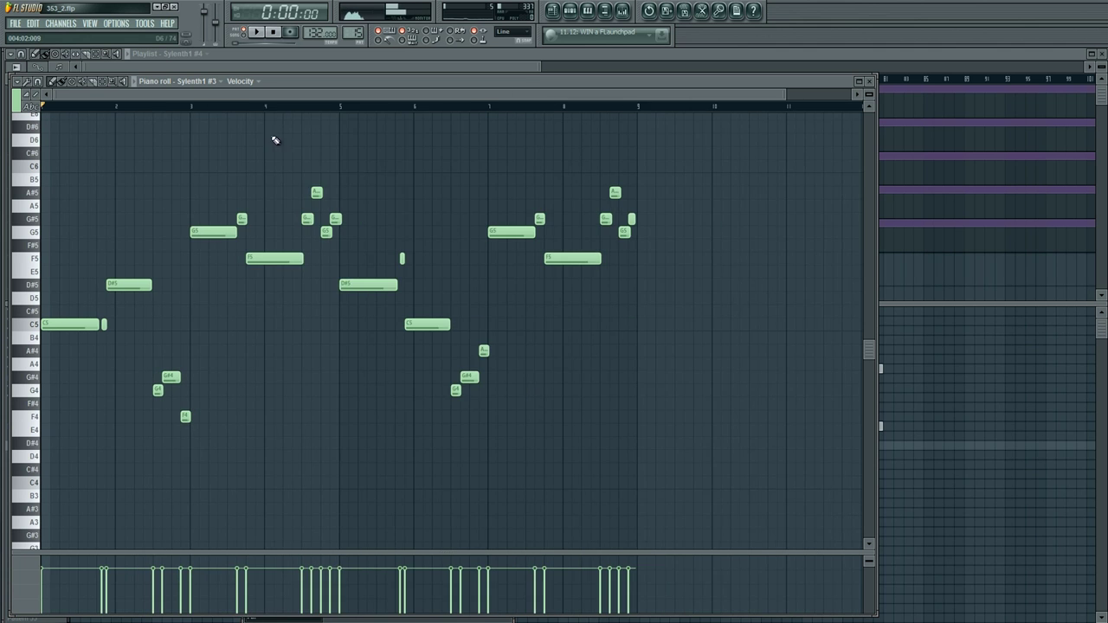
drag(198, 161, 705, 383)
key(Delete)
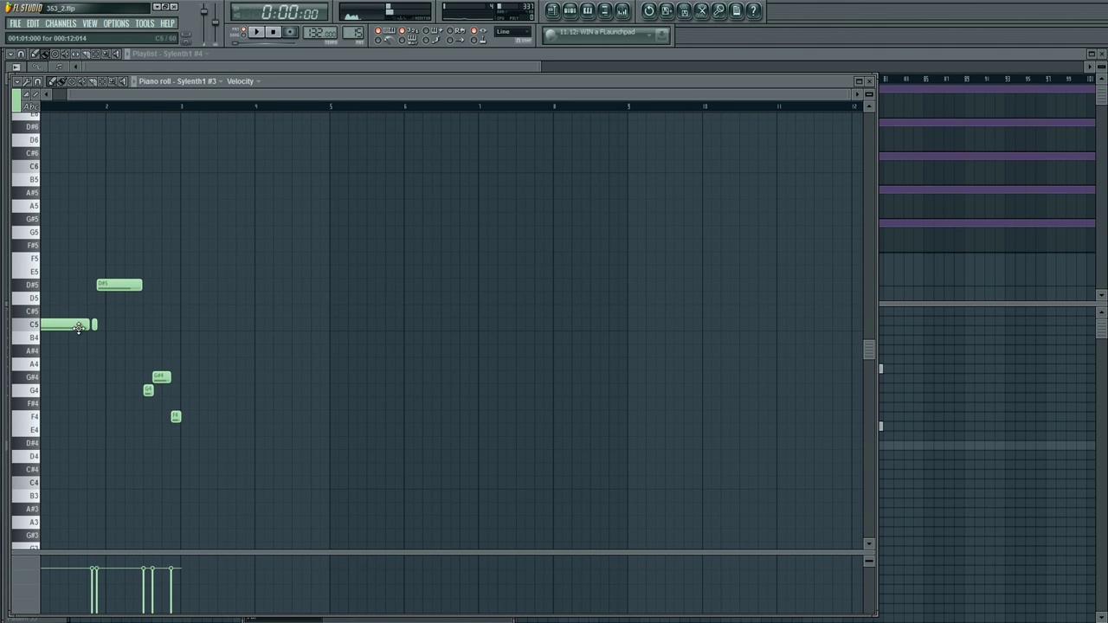
Step: Duplicate the two-bar melody into bars 3 and 4, changing the copy's first note to F5 and its last note to A#4
key(ctrl+a)
key(ctrl+c)
key(ctrl+v)
drag(71, 329, 198, 328)
key(ctrl+z)
click(194, 271)
right_click(193, 271)
click(187, 247)
right_click(187, 247)
click(185, 258)
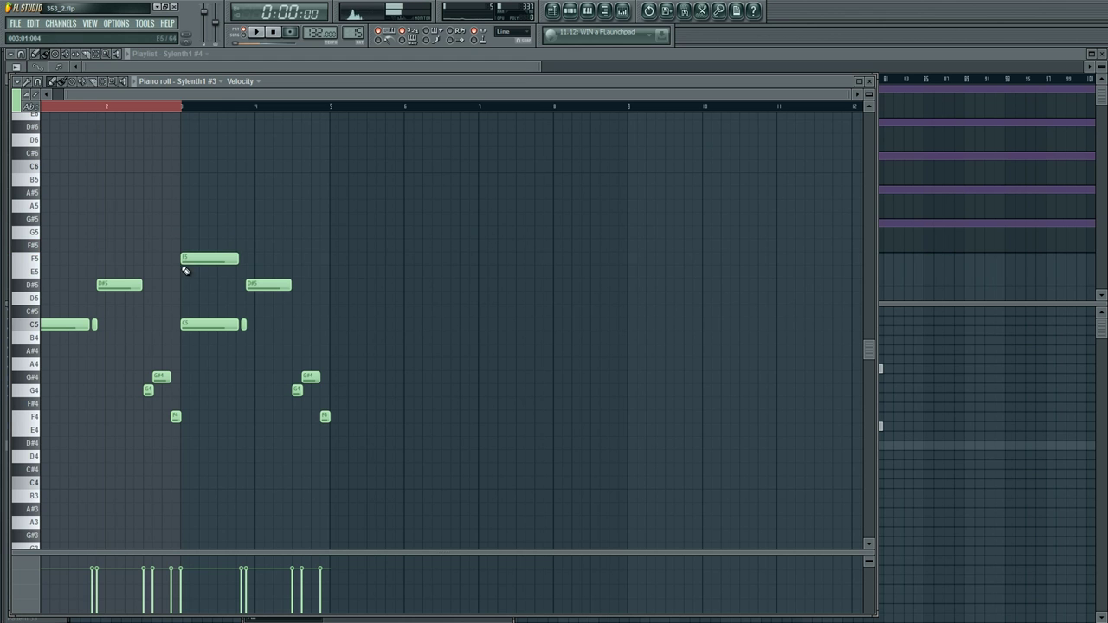
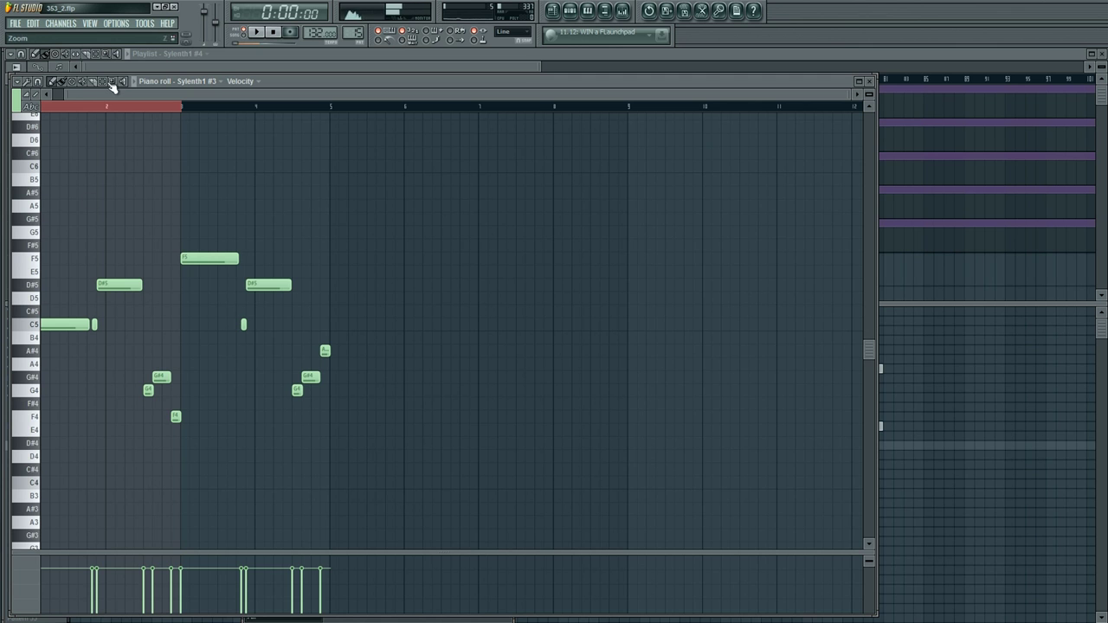
click(52, 82)
click(98, 114)
Step: Place Sylenth1 #4 pattern clips in the playlist from bar 1 through bar 16 and preview the intro
key(F5)
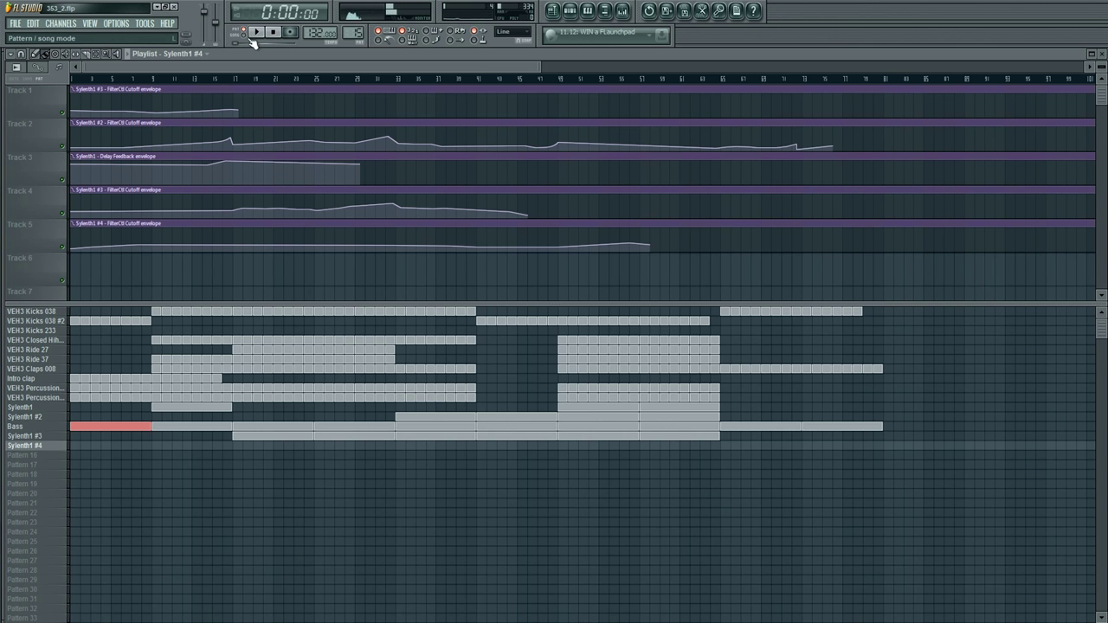
click(86, 444)
key(space)
click(76, 214)
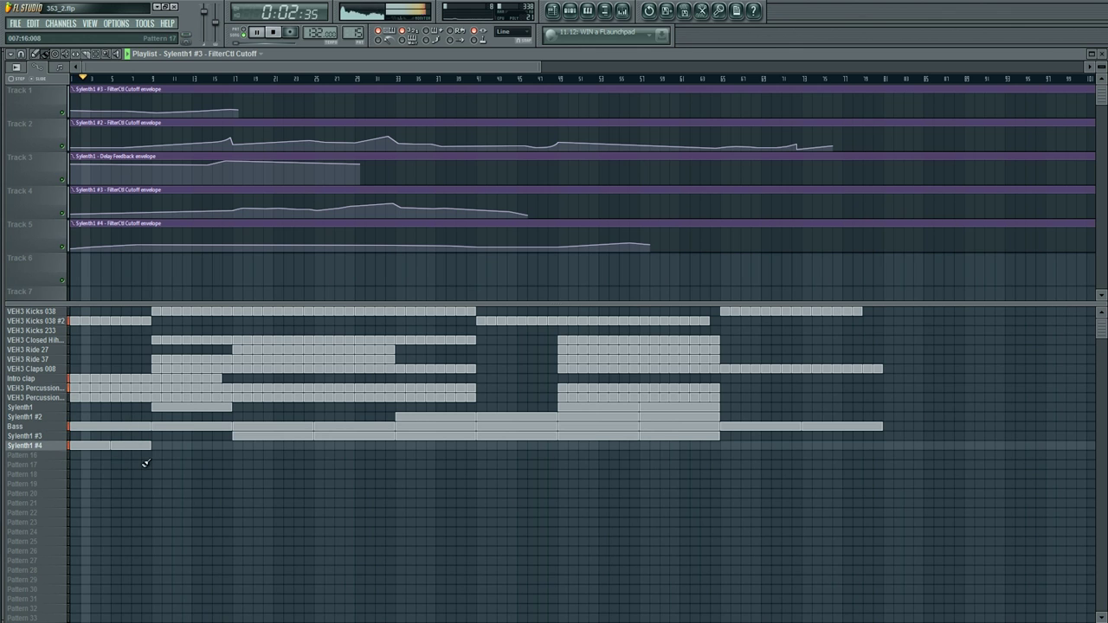
click(198, 446)
key(space)
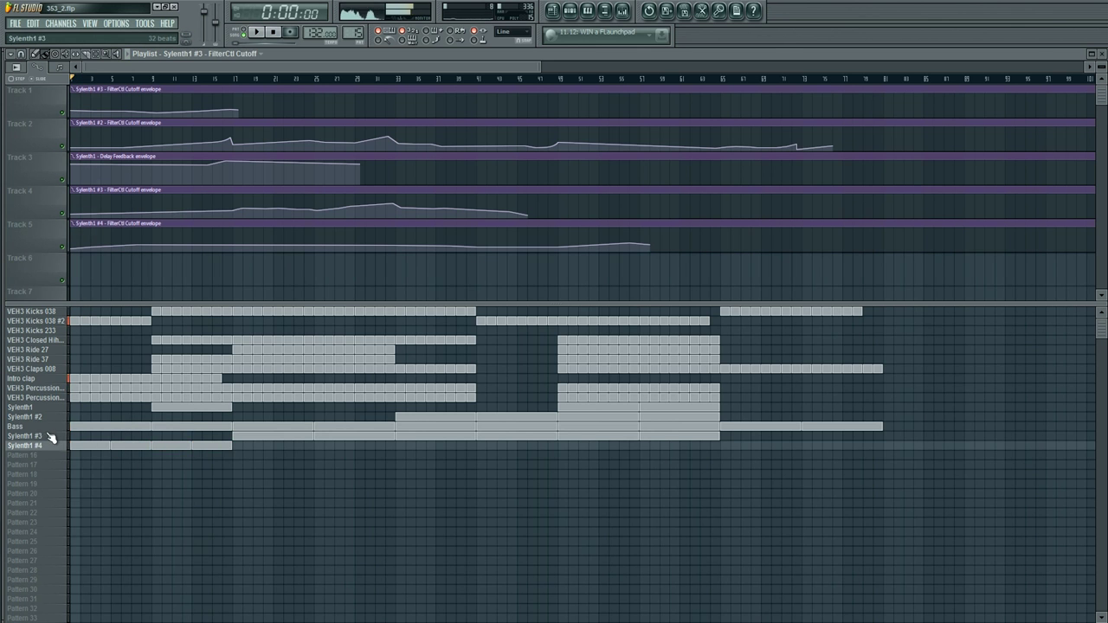
Step: Clone the Bass pattern, rename the copy Intro bass and use it in place of the Bass clip over bars 1 to 8
right_click(46, 429)
click(82, 474)
right_click(41, 435)
click(52, 435)
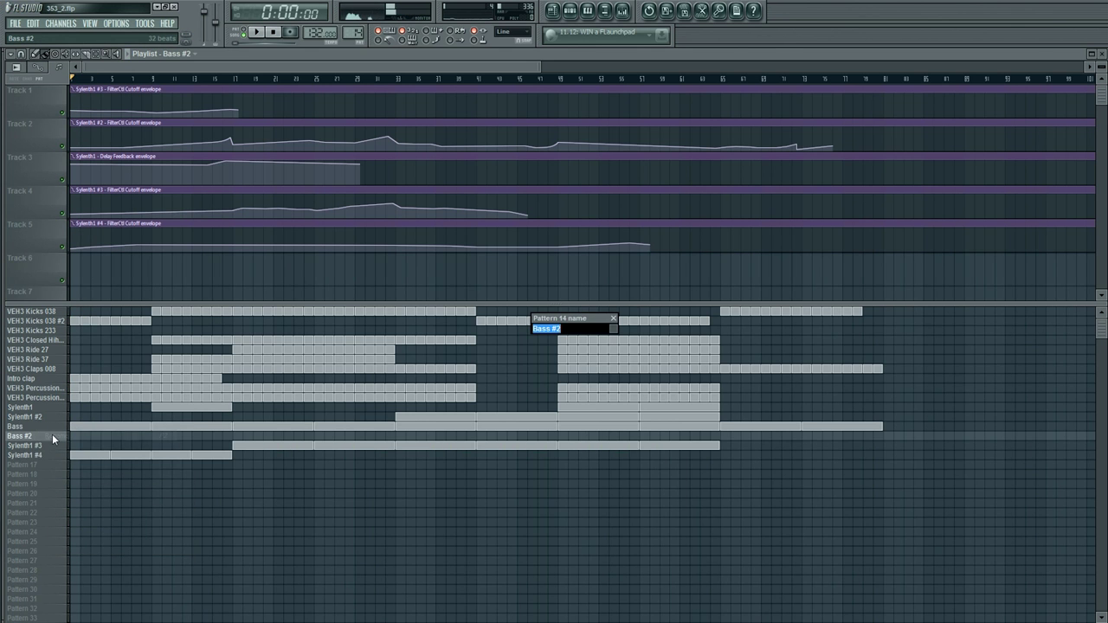
key(Return)
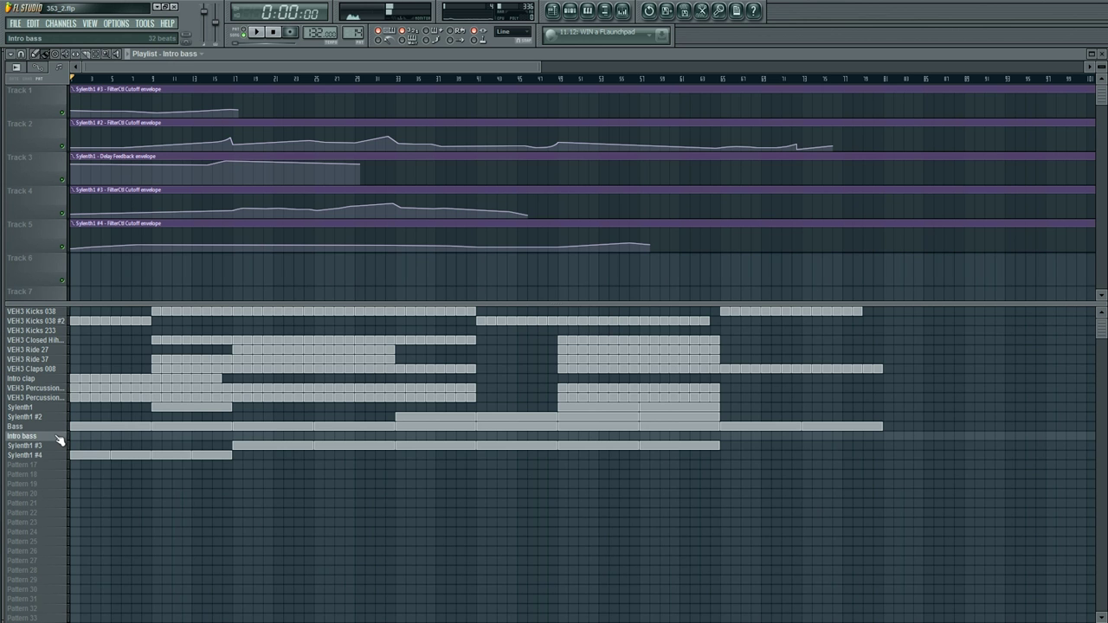
Step: Open the Intro bass notes in the piano roll and delete everything from bar 3 onward
key(F6)
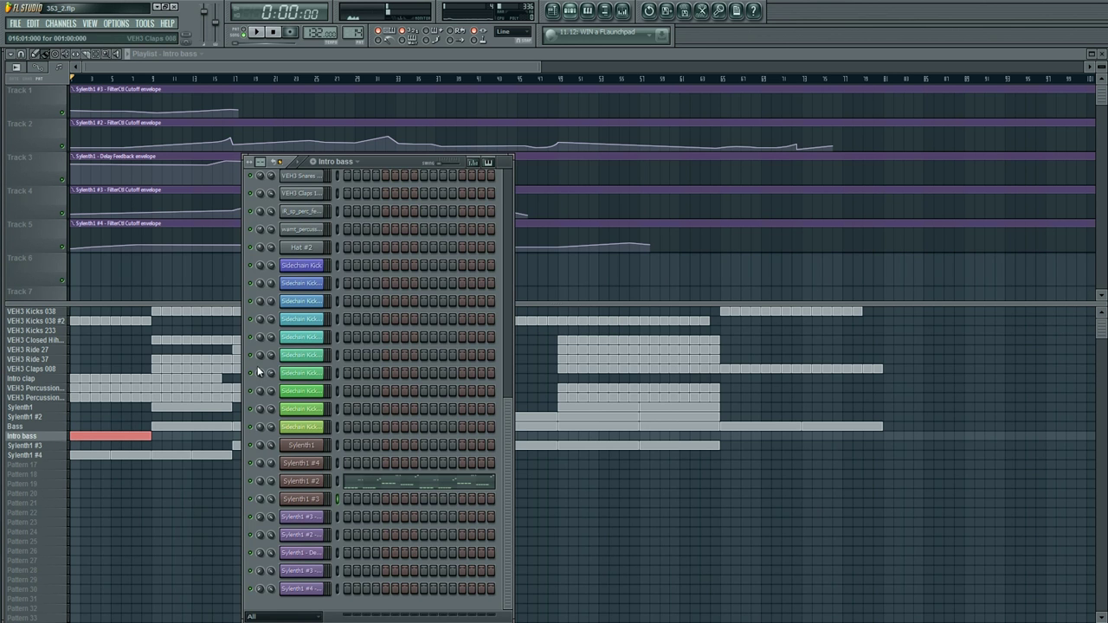
click(356, 482)
scroll(249, 106, down, 3)
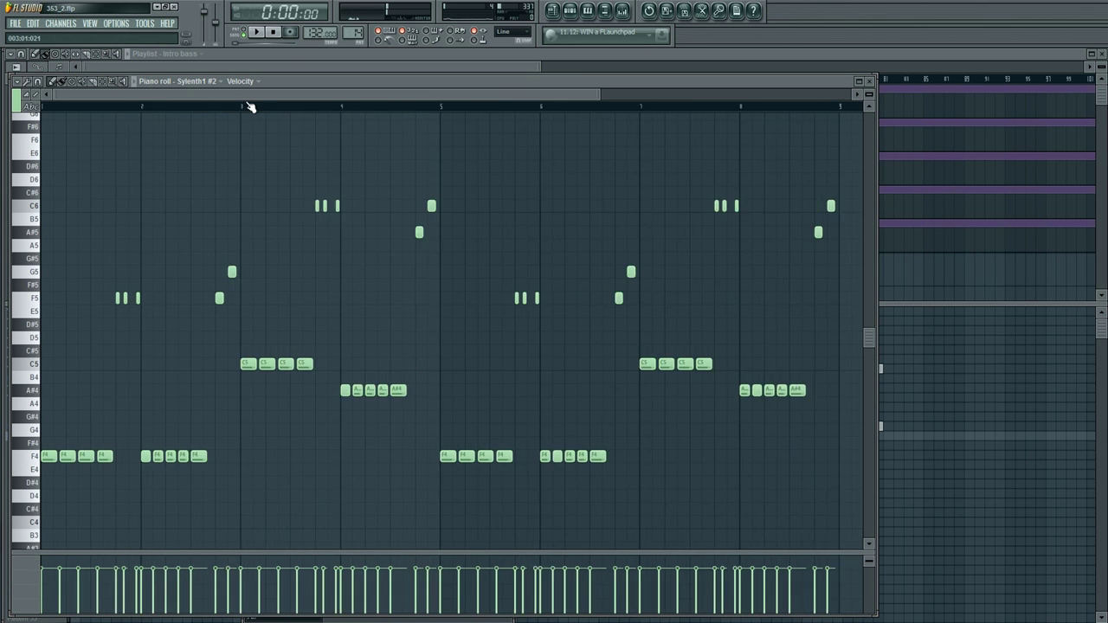
drag(699, 147, 162, 422)
ctrl+click(228, 432)
drag(178, 528, 686, 186)
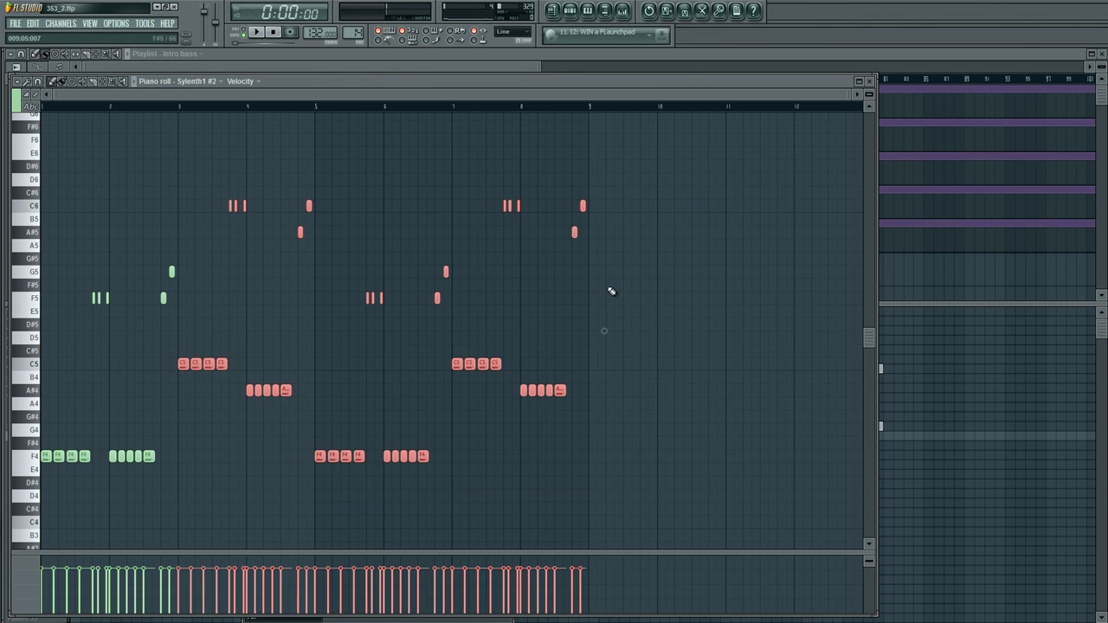
key(Delete)
Step: Preview the two-bar bass line and reduce the three short F5 notes near the end of bar 1 to one
scroll(245, 116, up, 4)
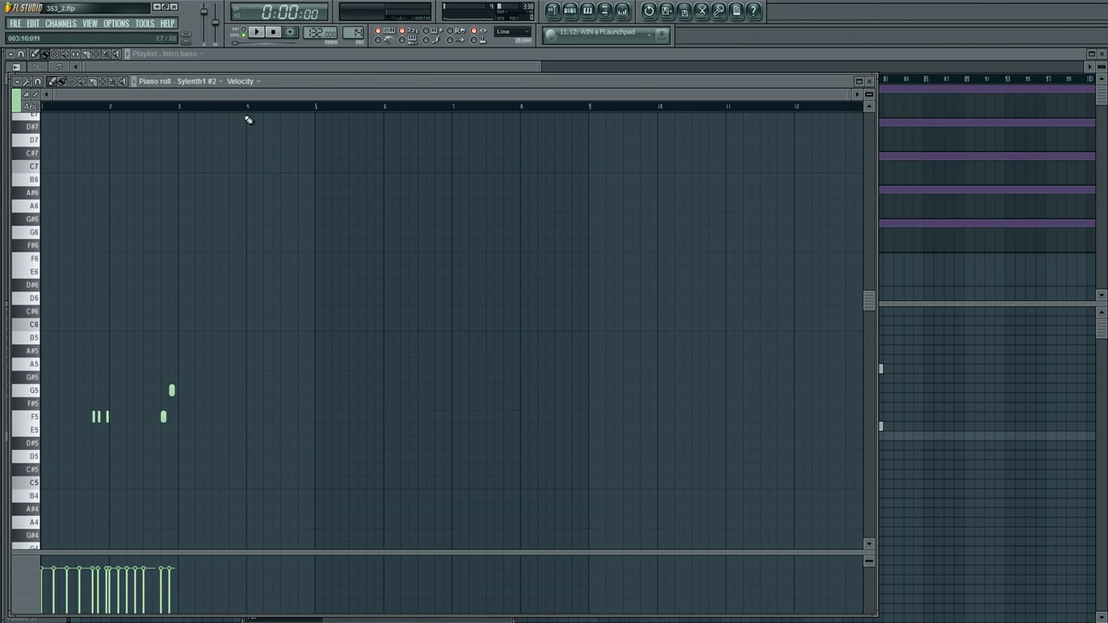
scroll(250, 108, up, 5)
click(253, 32)
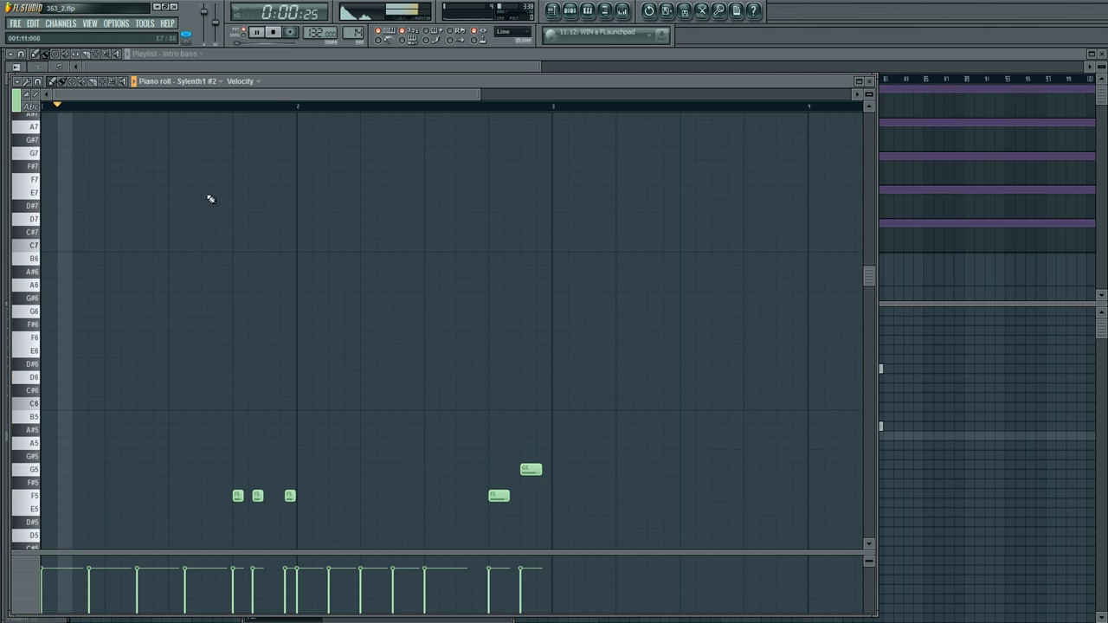
scroll(188, 309, down, 4)
scroll(235, 338, down, 1)
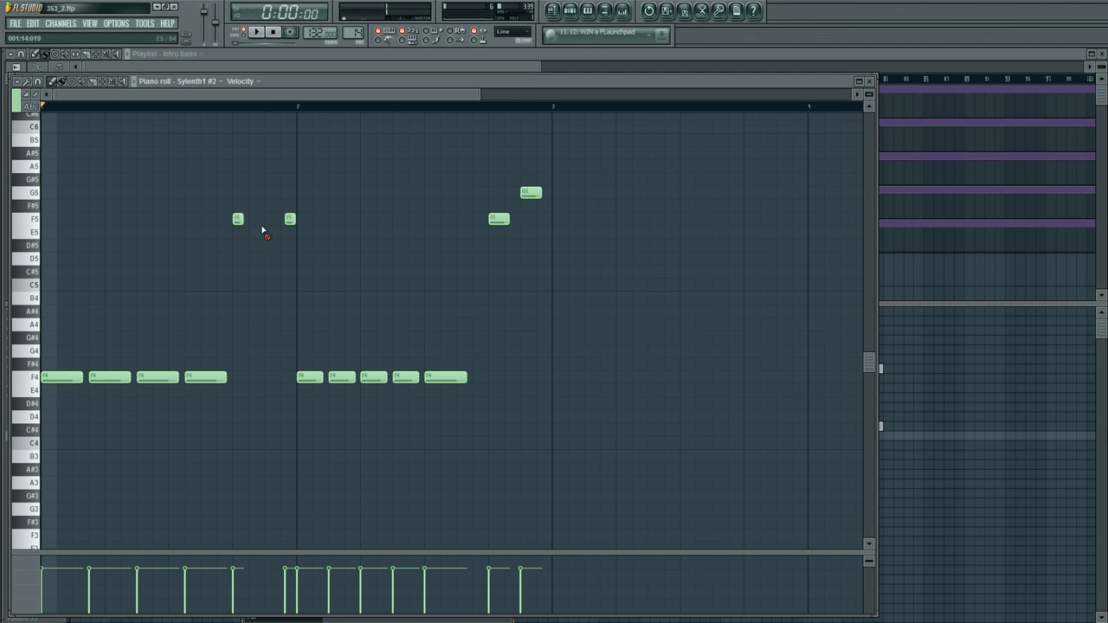
click(251, 225)
key(space)
drag(283, 222, 256, 223)
key(space)
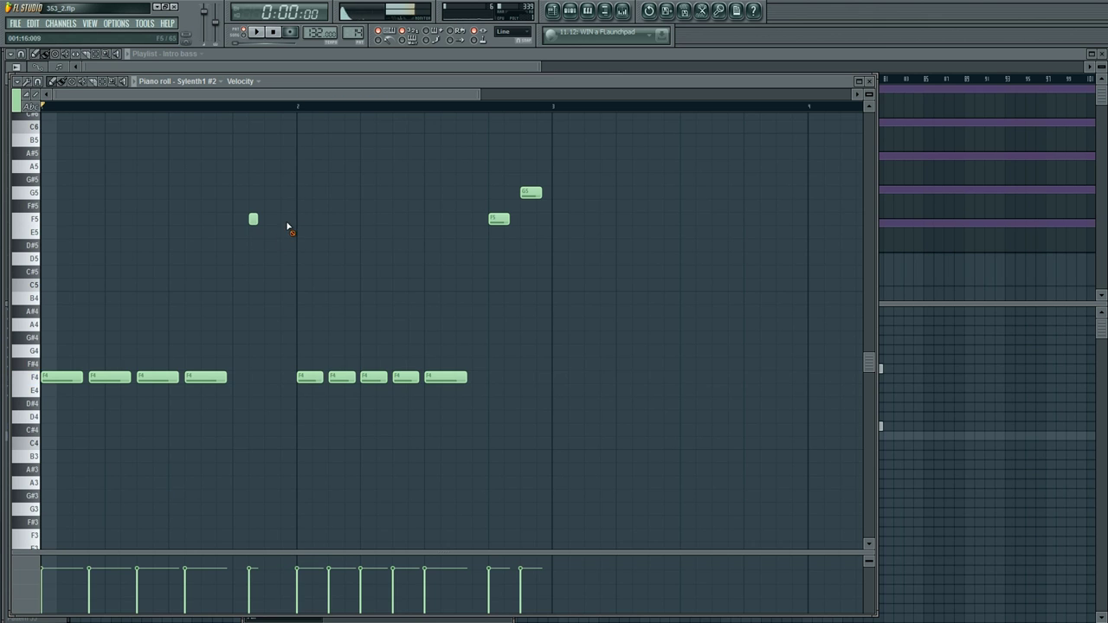
Step: Add a short F4 right after the fourth bass note of bar 1 and move the short F5 to the bar's last sixteenth
click(251, 378)
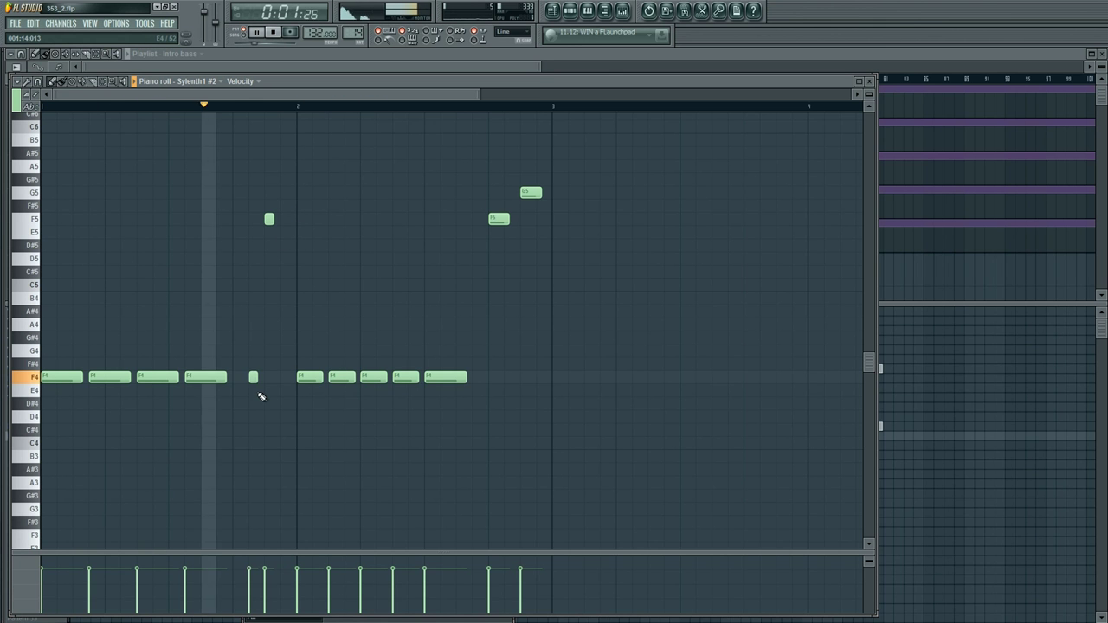
key(space)
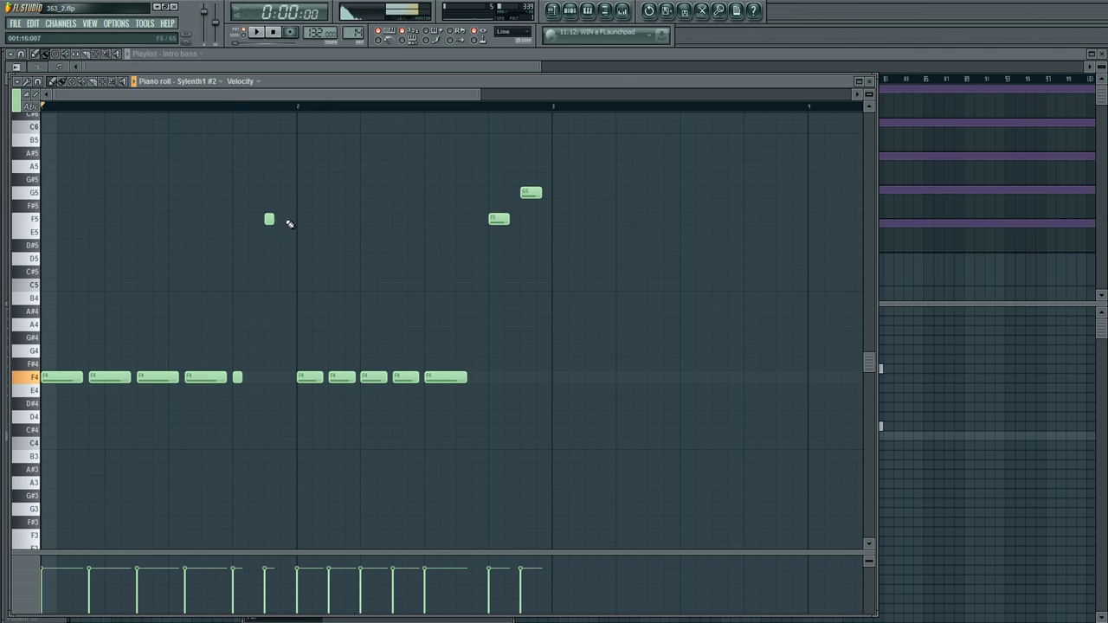
drag(269, 219, 285, 220)
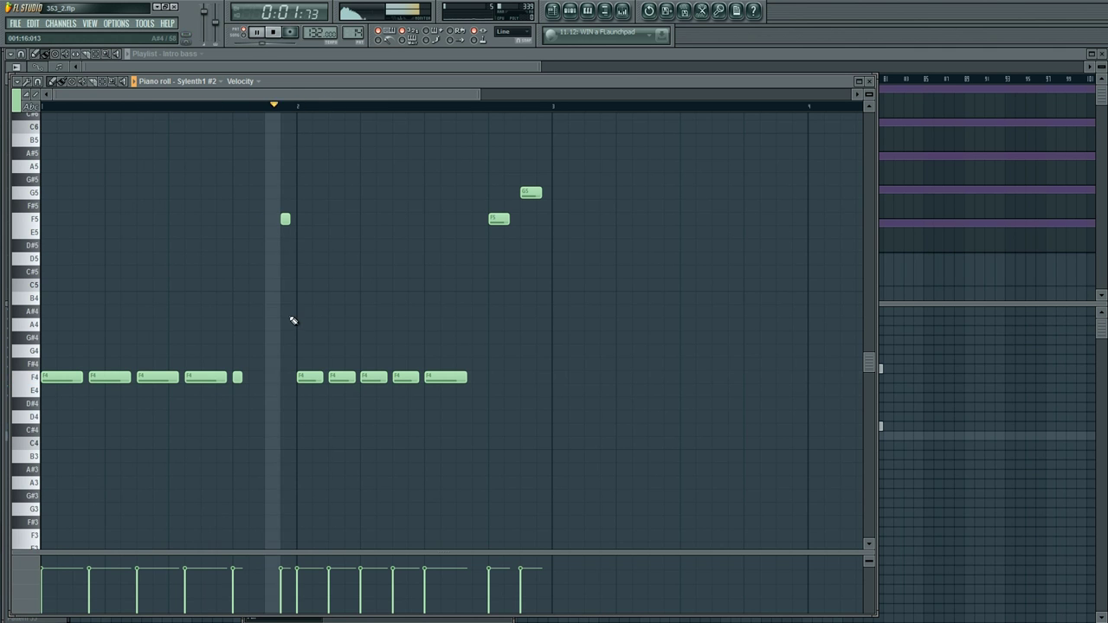
key(space)
Step: Raise the second F4 of bar 2 to F6, shorten it to about a sixteenth and add a short F5 right after it
scroll(438, 345, up, 2)
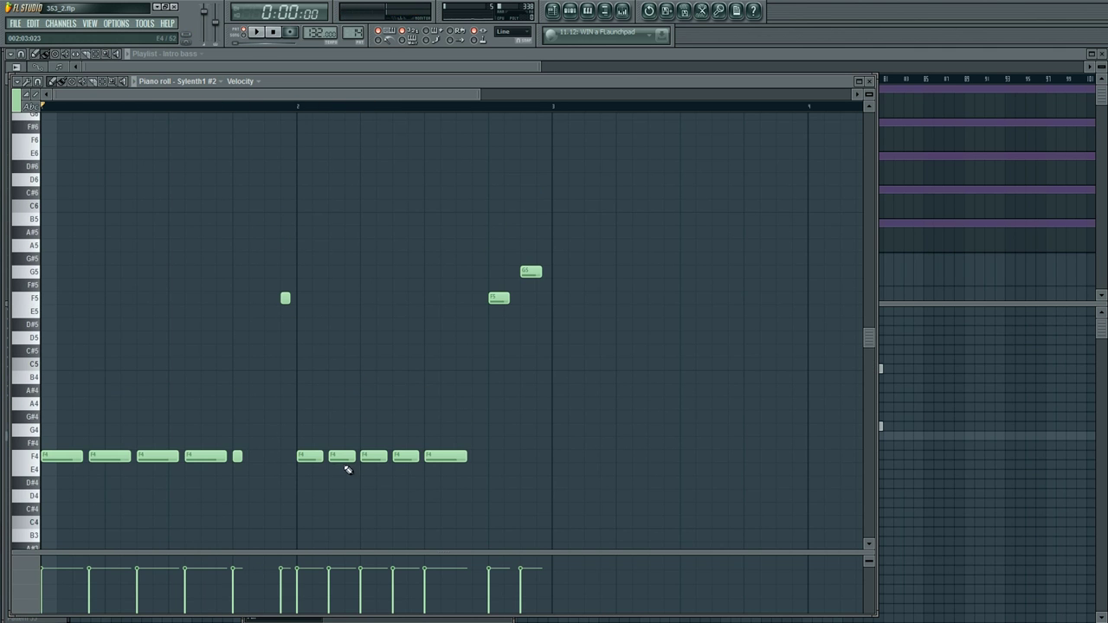
click(332, 140)
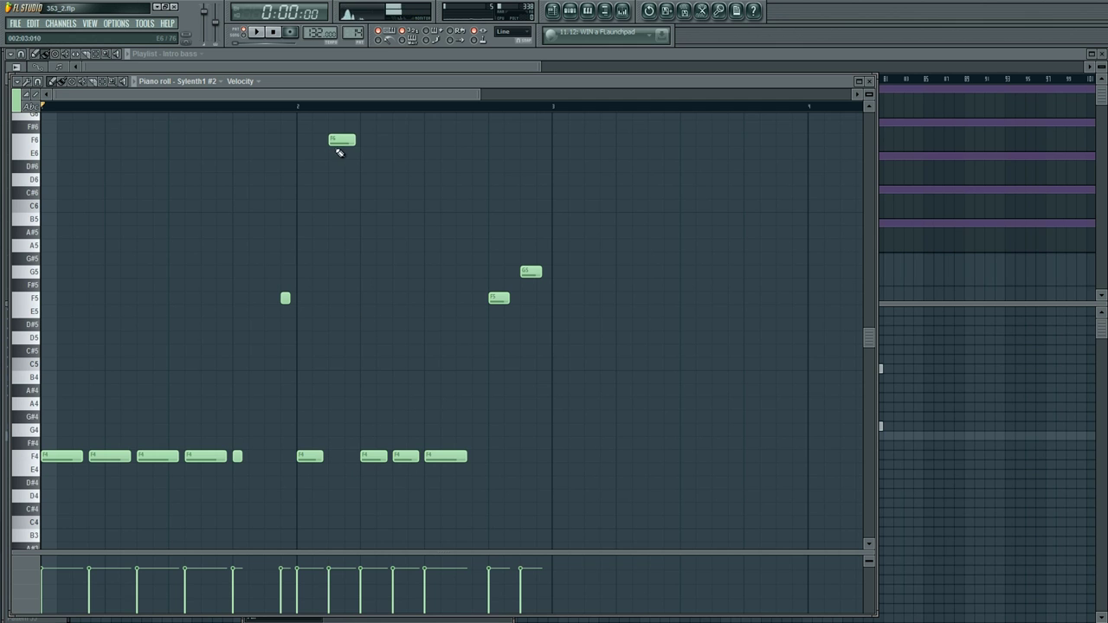
key(space)
drag(360, 142, 341, 141)
click(349, 298)
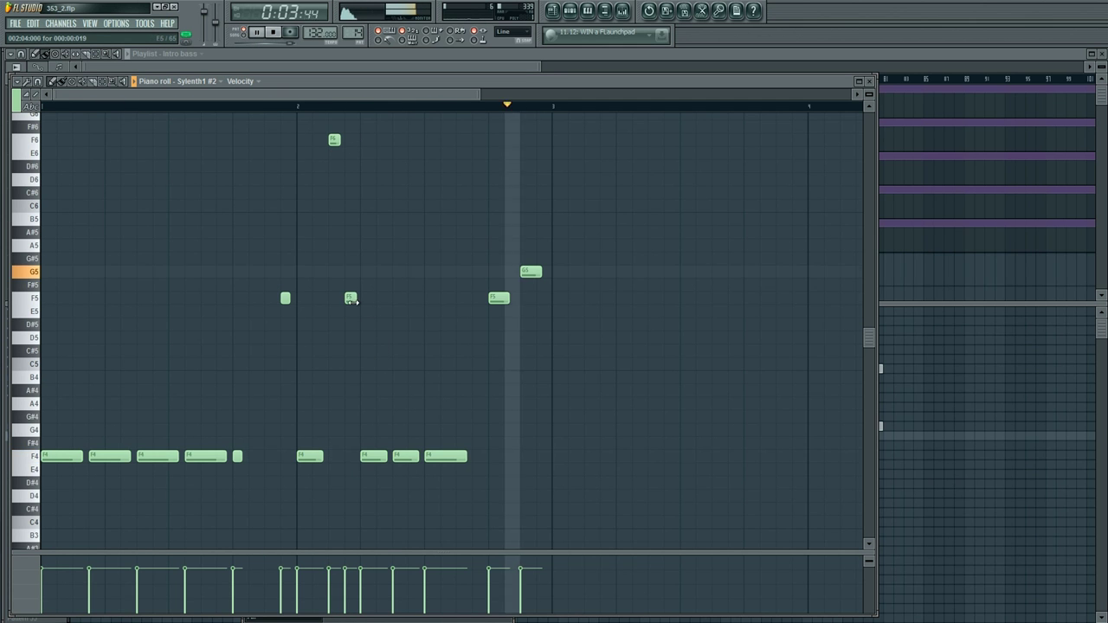
Step: Set the last two notes of bar 2 to G5 and F#5, add an F4 before them and lengthen the bar's first F4
drag(500, 298, 501, 269)
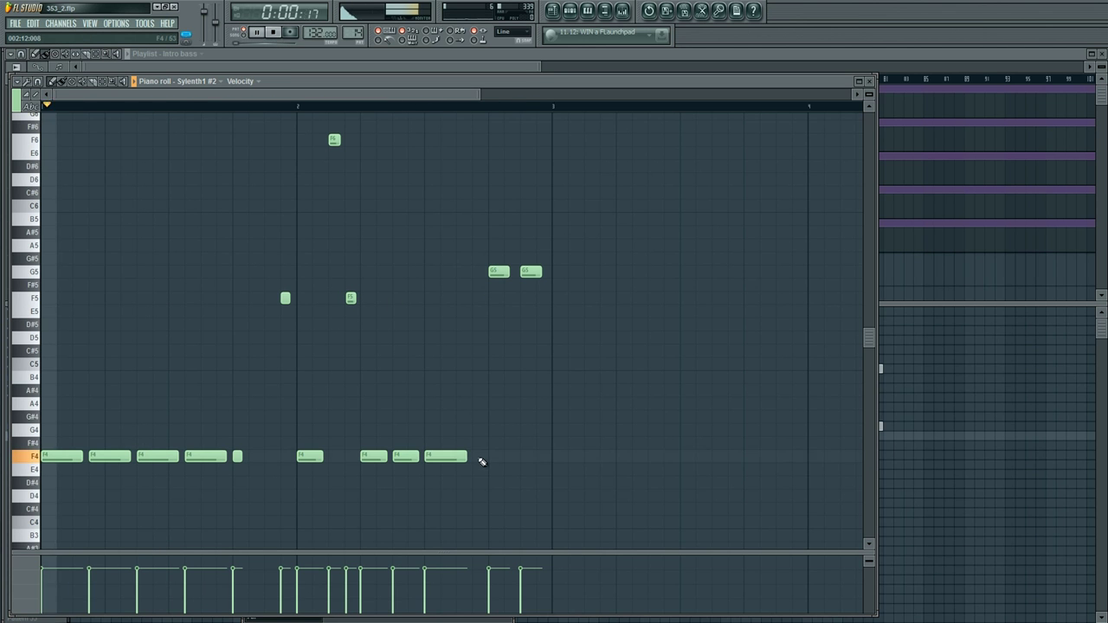
drag(529, 271, 530, 299)
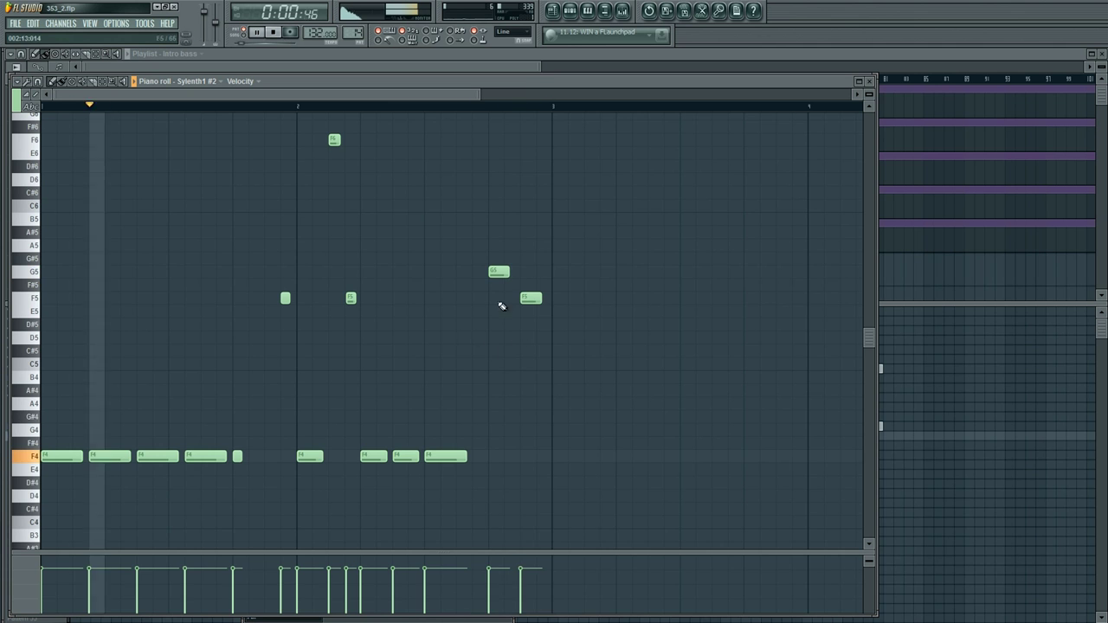
drag(529, 298, 529, 285)
click(479, 456)
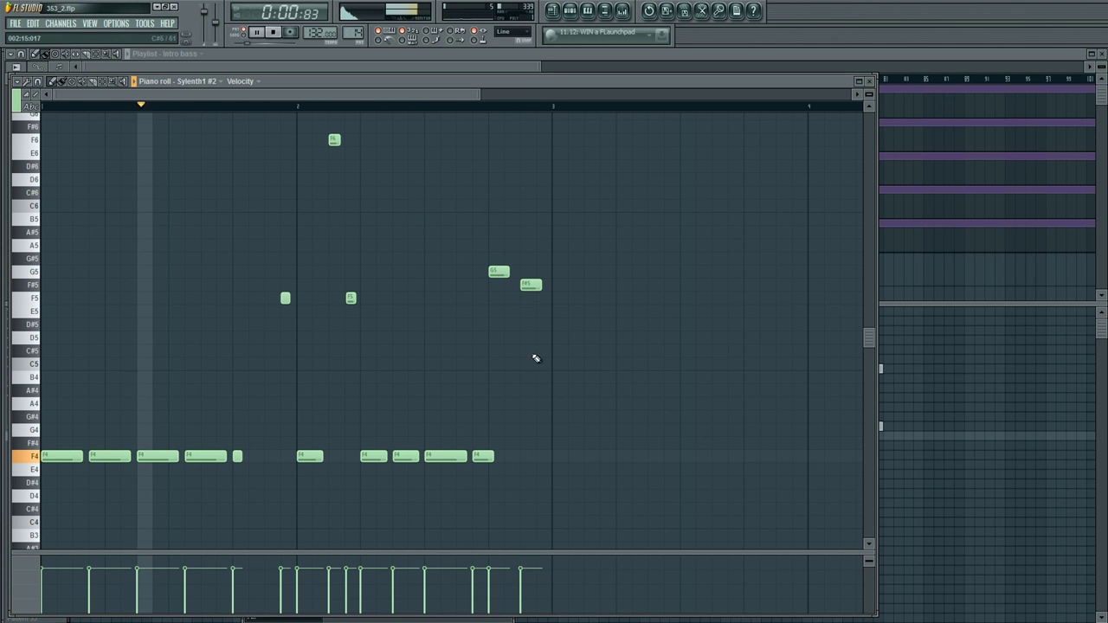
drag(322, 456, 337, 451)
Step: Duplicate the whole two-bar Intro bass phrase into bars 3 and 4
key(F5)
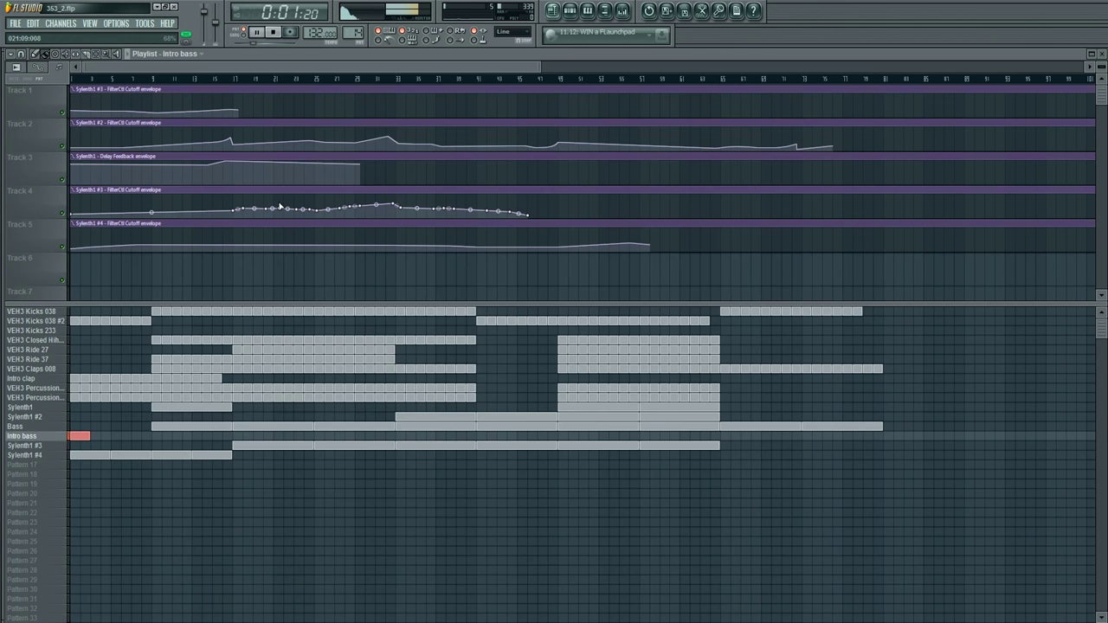
key(F6)
key(F7)
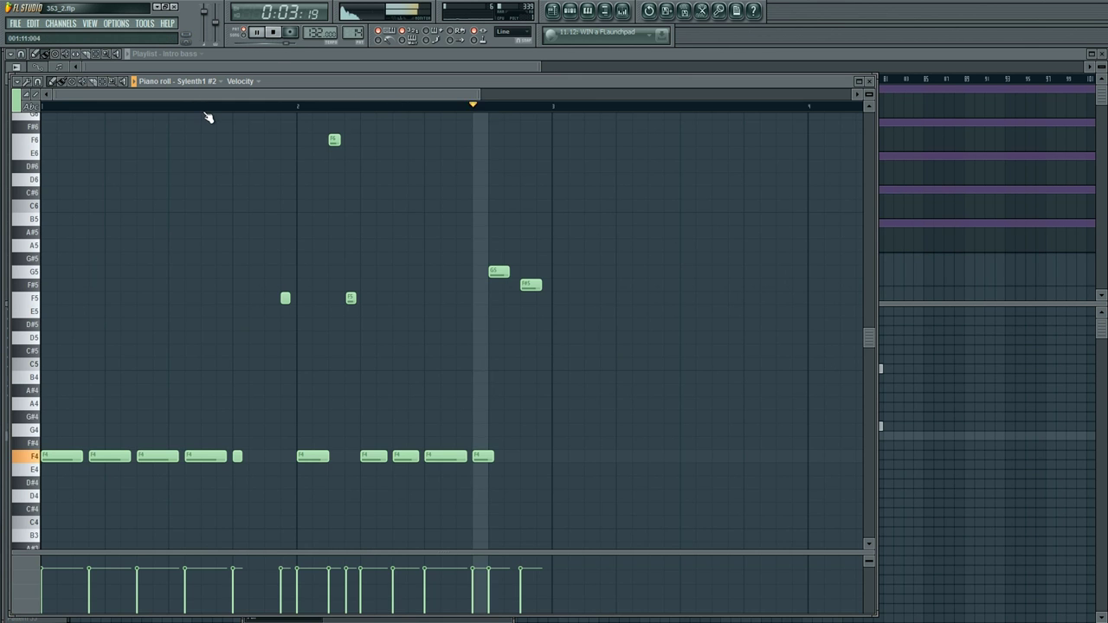
scroll(206, 114, down, 2)
key(ctrl+a)
drag(60, 459, 327, 463)
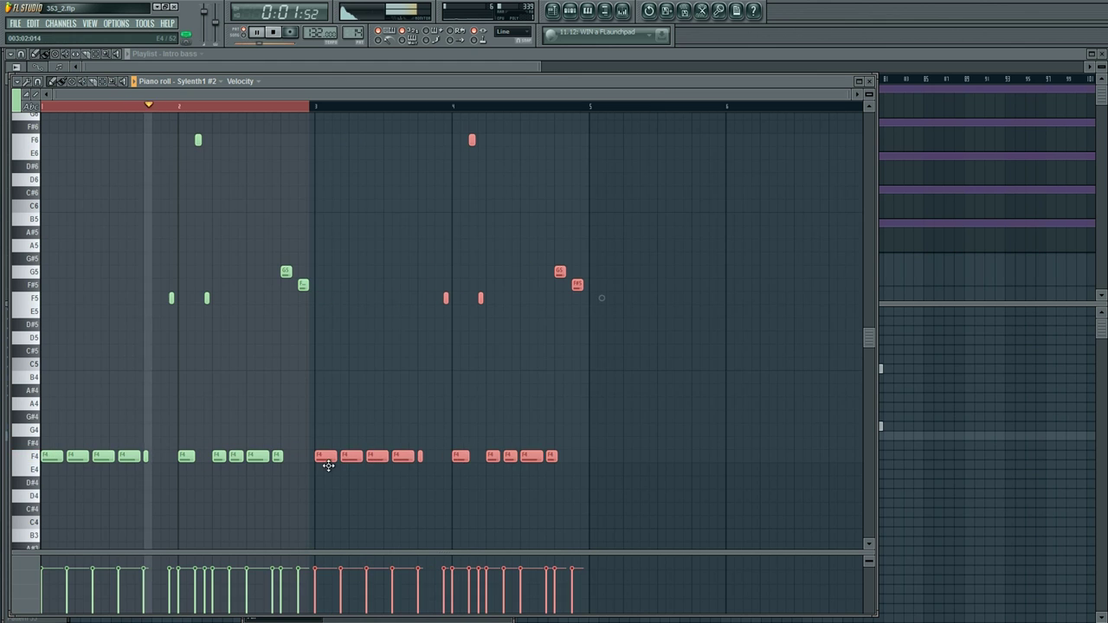
Step: Replace the F6 in bar 2 of the Intro bass pattern with a longer F5 at the same position
key(ctrl+d)
right_click(197, 140)
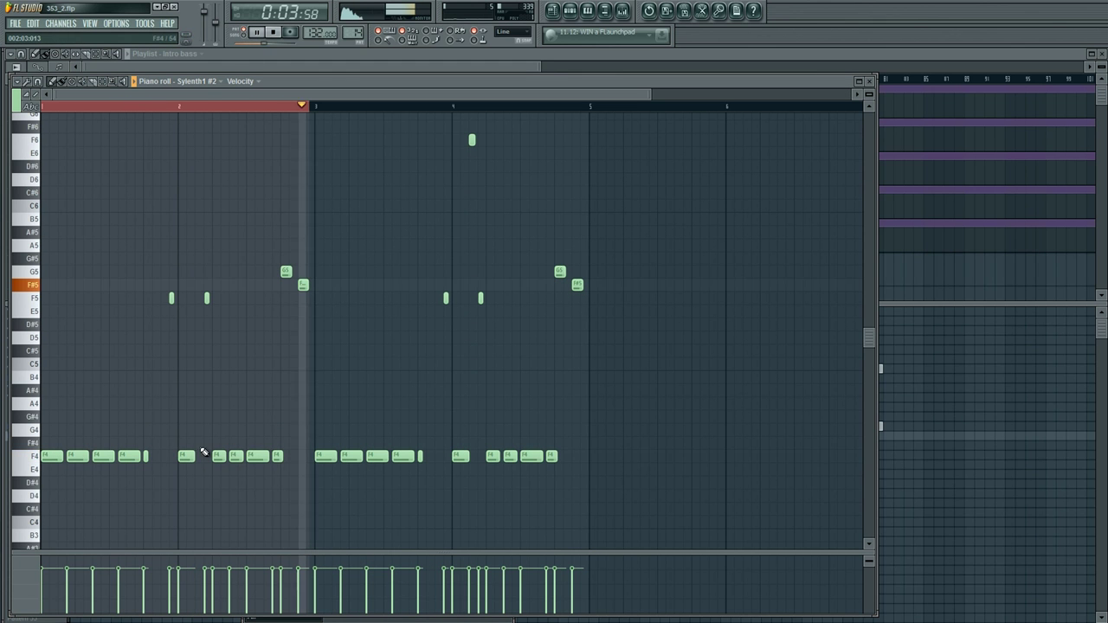
click(203, 299)
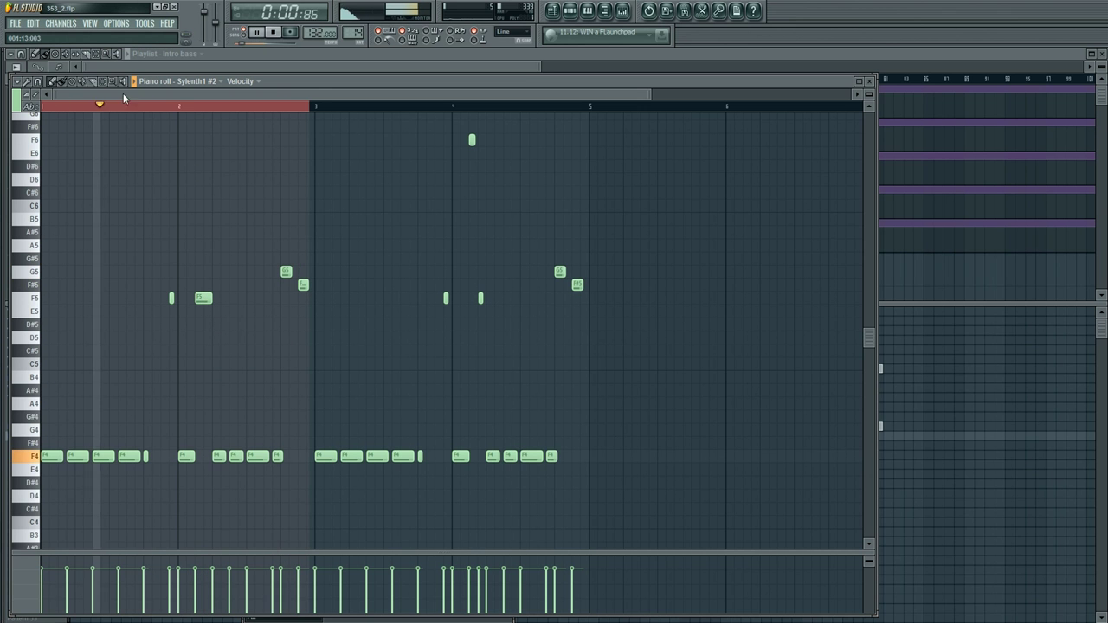
Step: Stop playback, return to the playlist and switch from pattern to song mode
key(space)
key(F5)
click(245, 35)
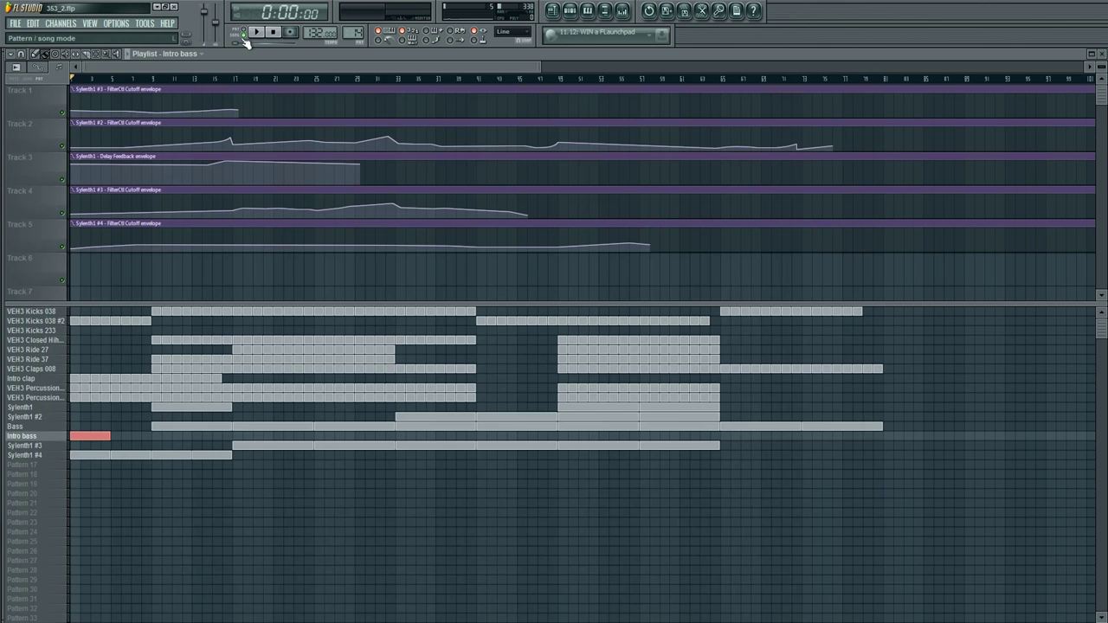
key(space)
Step: Insert a new pattern named Fx above VEH3 Kicks 038 in the playlist's pattern list
right_click(38, 313)
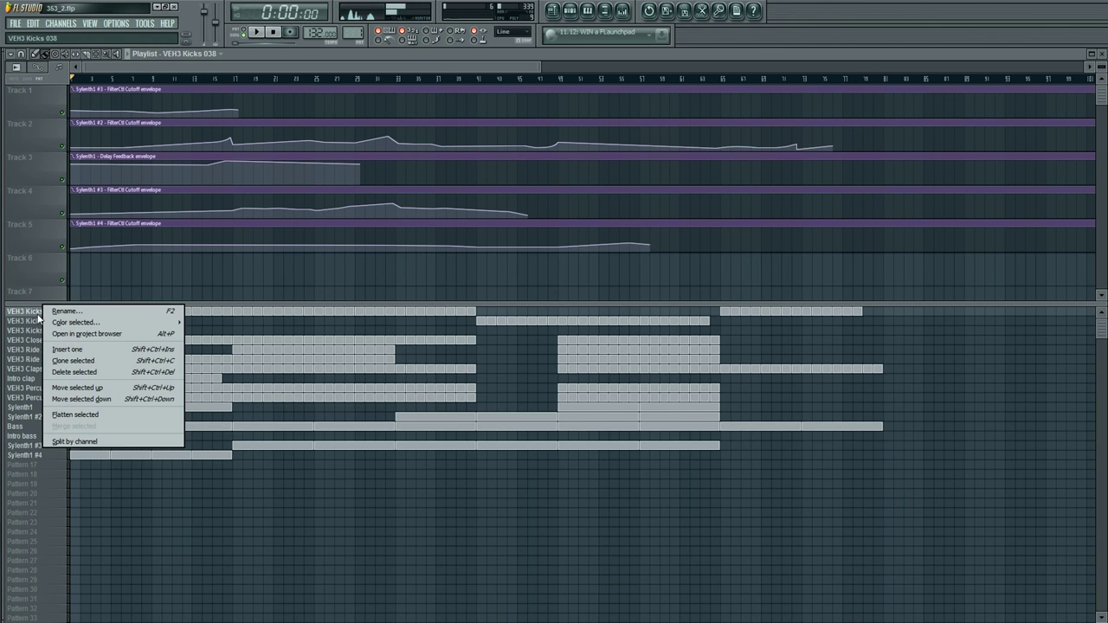
click(67, 349)
text(Fx)
key(Return)
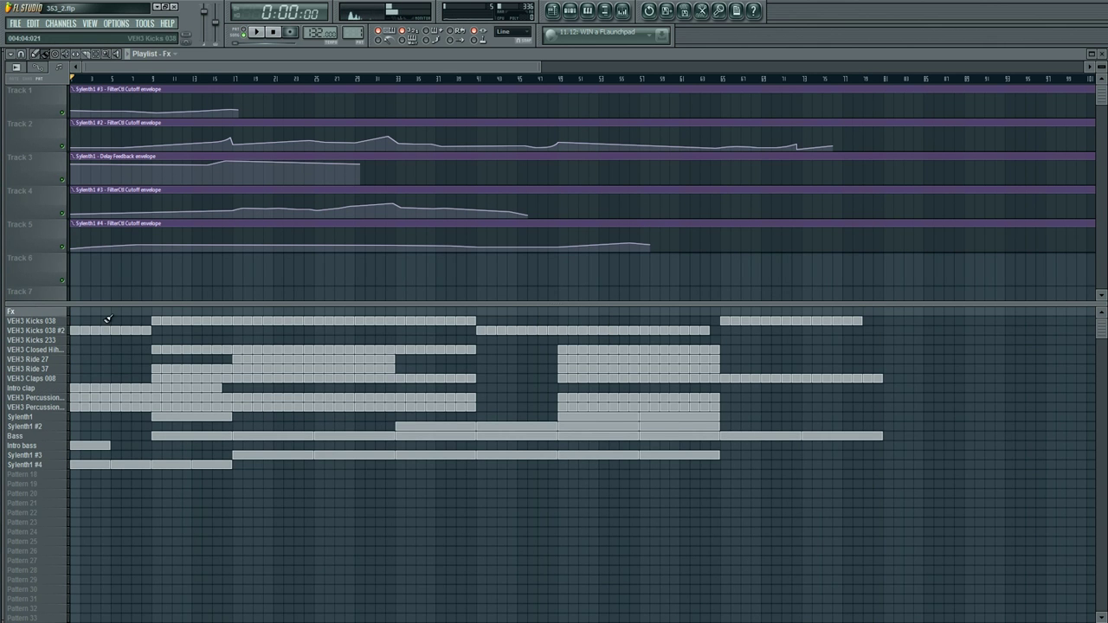
Step: Clone the Hat #2 channel to get a separate channel for the Fx pattern
key(F6)
scroll(332, 390, up, 4)
right_click(306, 467)
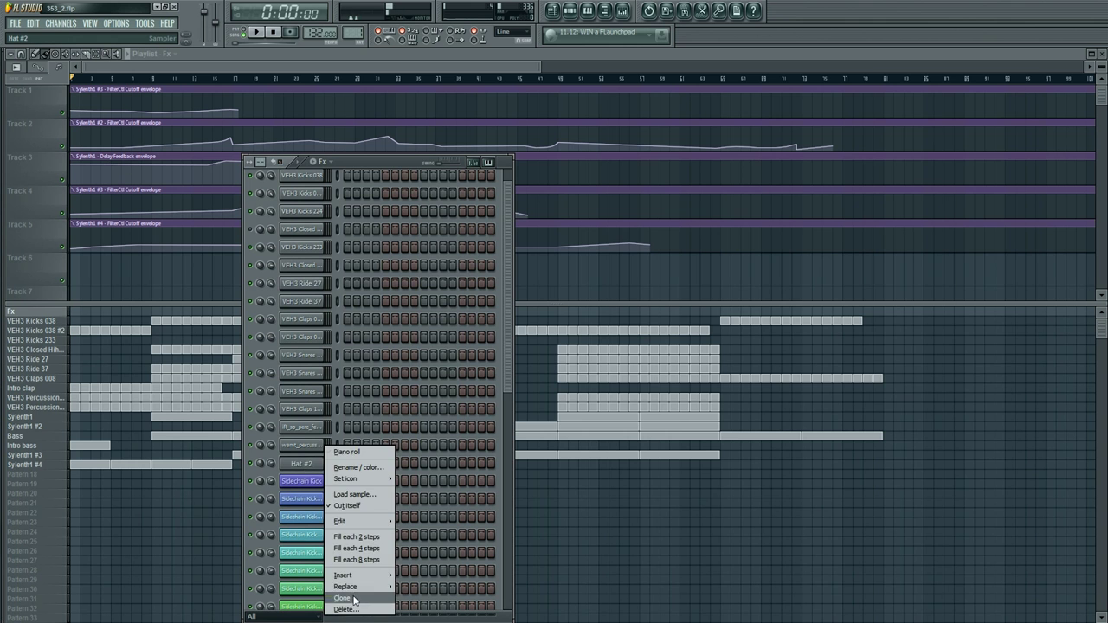
click(352, 598)
Step: Audition samples in the One Shots FX folder and load wamt_fx_transmittor into the cloned channel
right_click(313, 485)
click(353, 495)
click(386, 370)
click(504, 192)
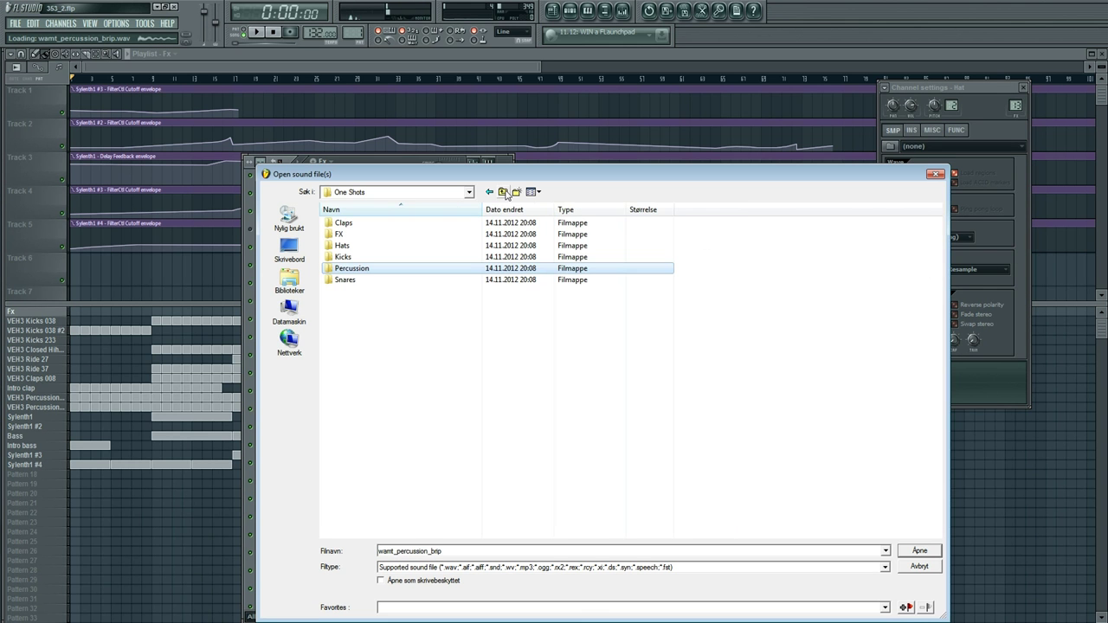
double_click(338, 234)
click(366, 313)
click(365, 268)
click(372, 234)
click(368, 222)
click(382, 257)
click(382, 269)
click(381, 313)
click(380, 370)
click(379, 393)
click(379, 416)
click(379, 405)
click(381, 394)
click(379, 404)
click(919, 551)
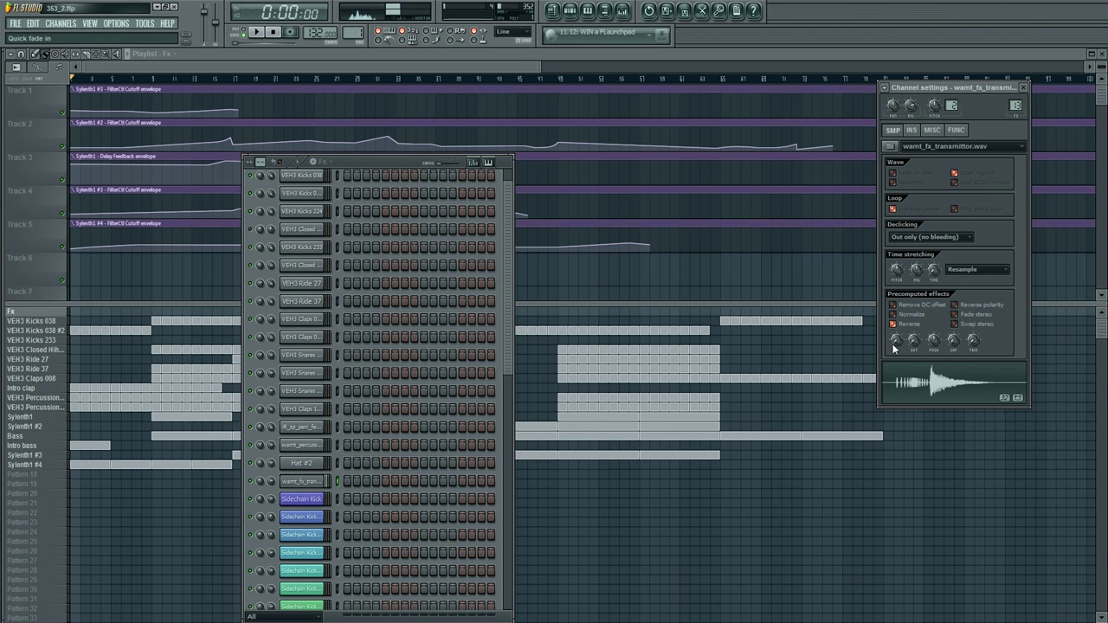
Step: Turn off Reverse for the wamt_fx_transmittor sample and preview it
right_click(312, 483)
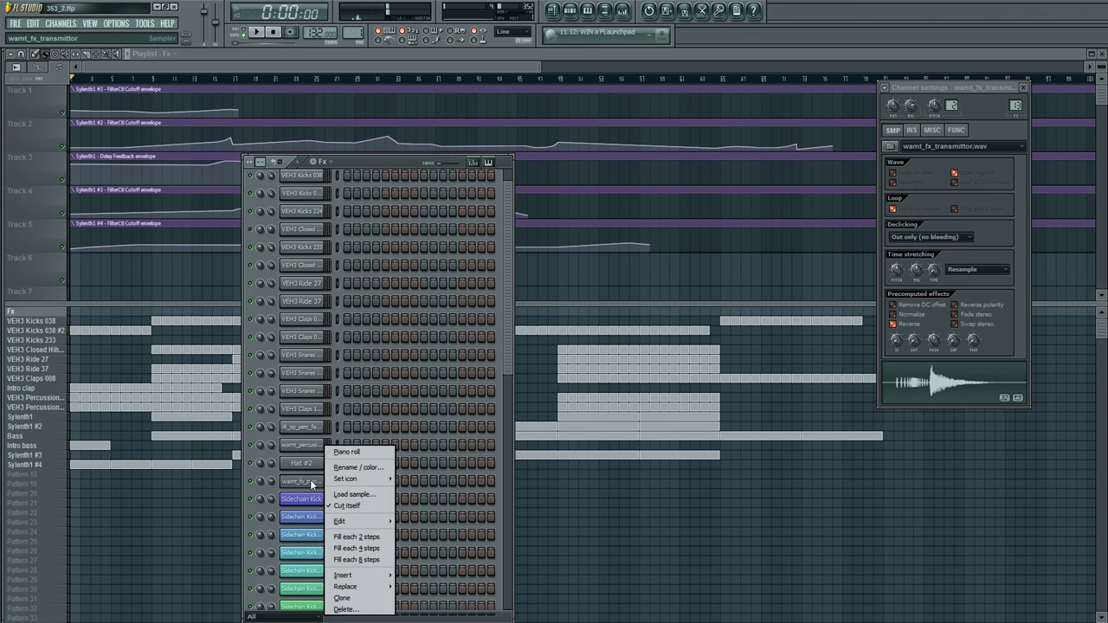
click(1012, 331)
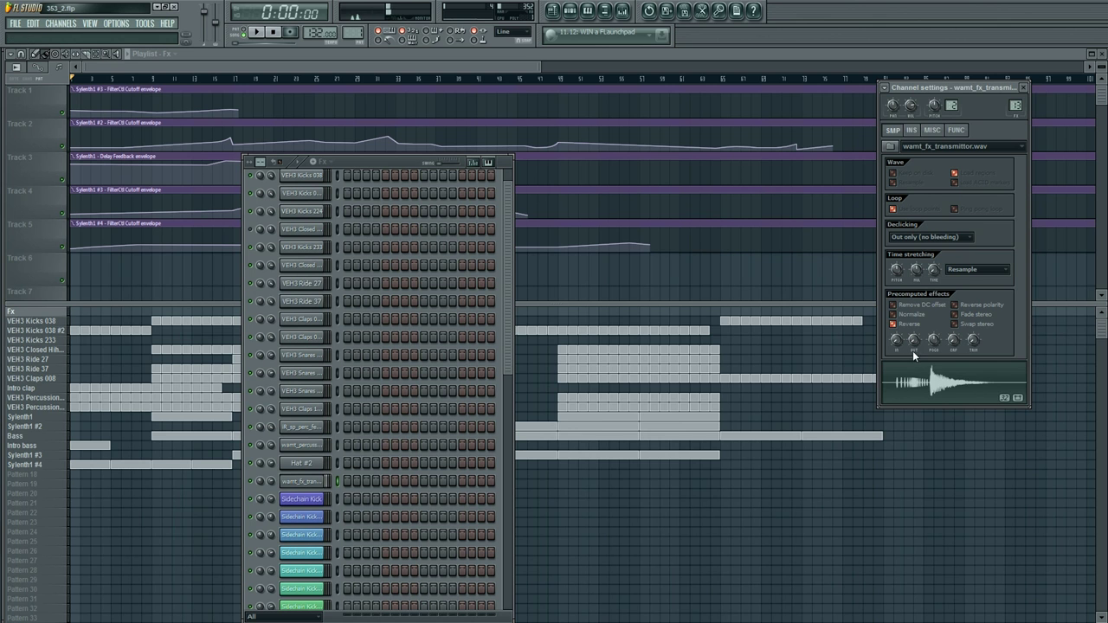
click(909, 324)
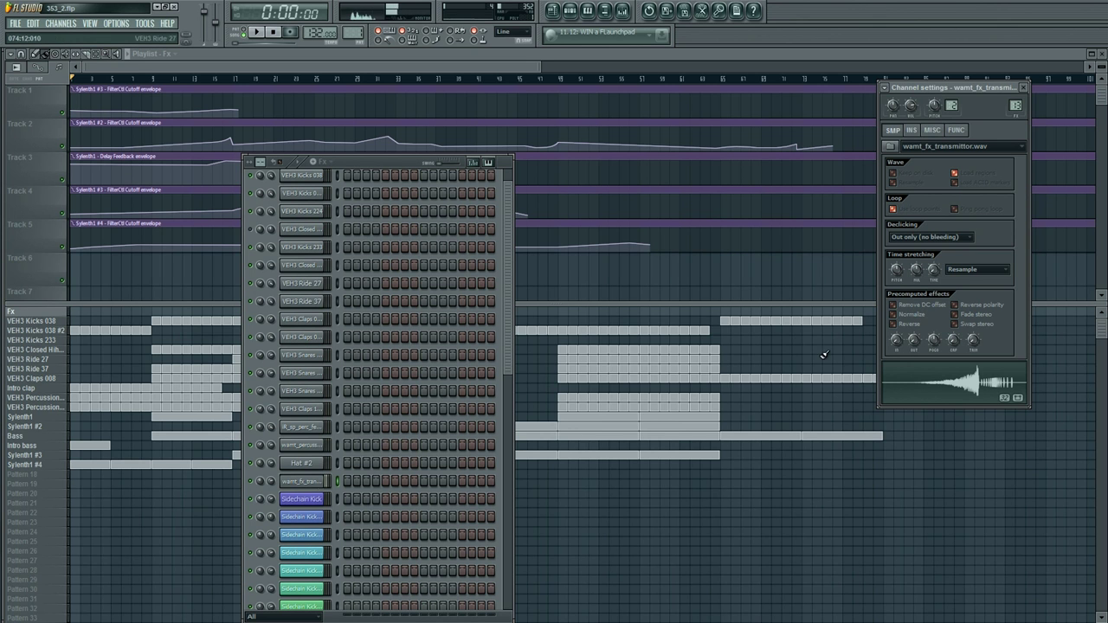
right_click(925, 381)
Step: Replace the effect channel's sample with wamt_fx_specsmear from the FX folder
right_click(305, 499)
right_click(300, 486)
right_click(298, 487)
click(342, 494)
click(366, 348)
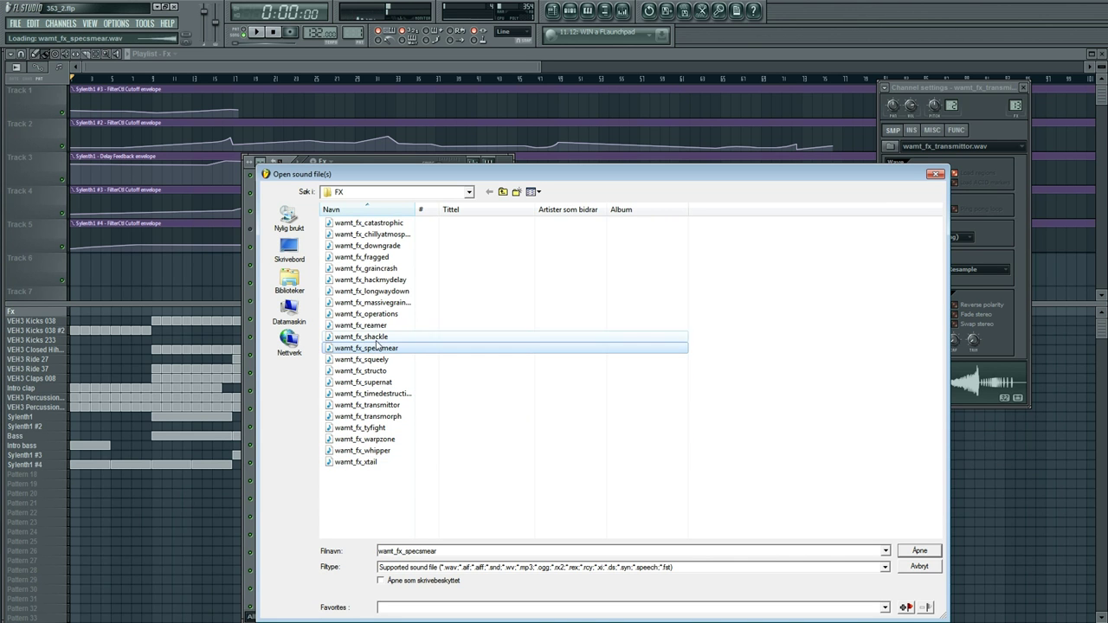
click(919, 550)
Step: Route the selected effect channel to mixer track 7
key(F9)
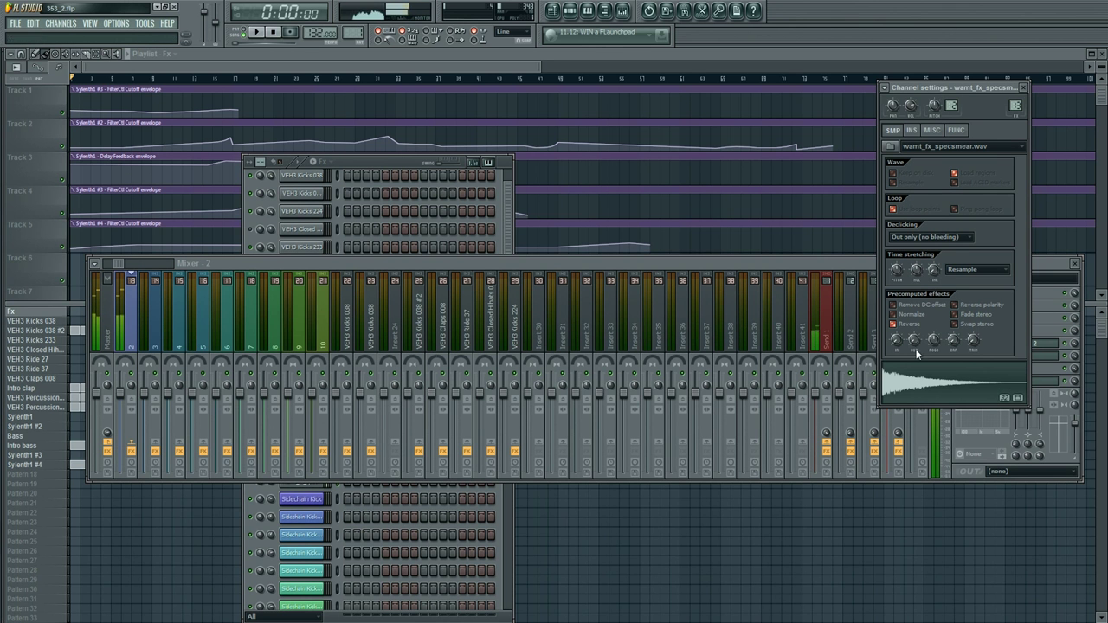
right_click(538, 330)
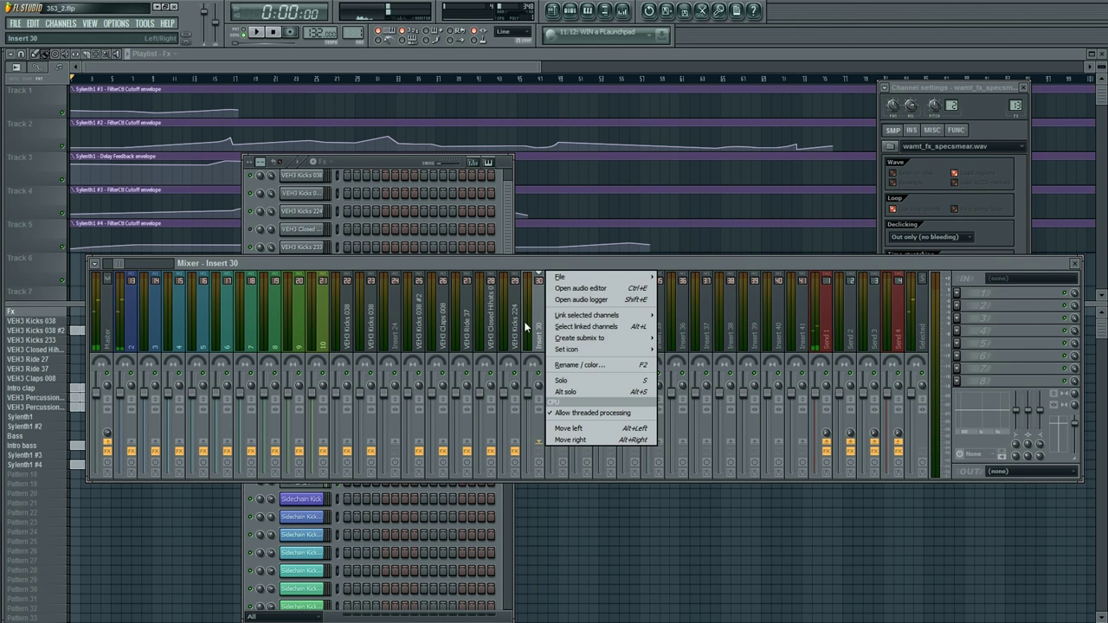
click(589, 327)
click(249, 334)
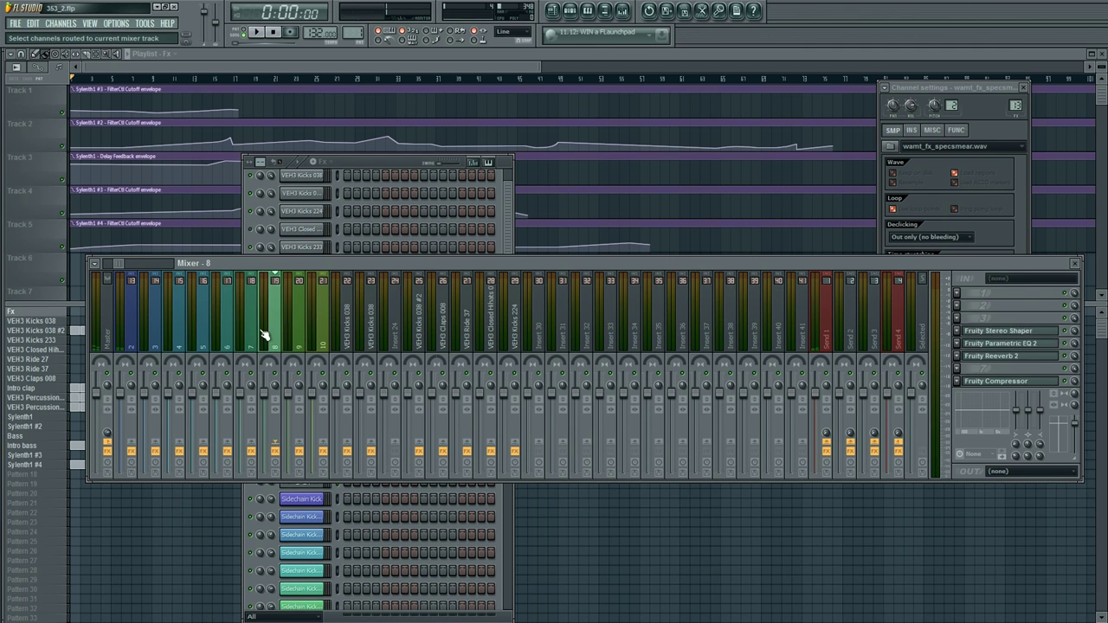
right_click(250, 334)
mouse_move(330, 318)
click(398, 318)
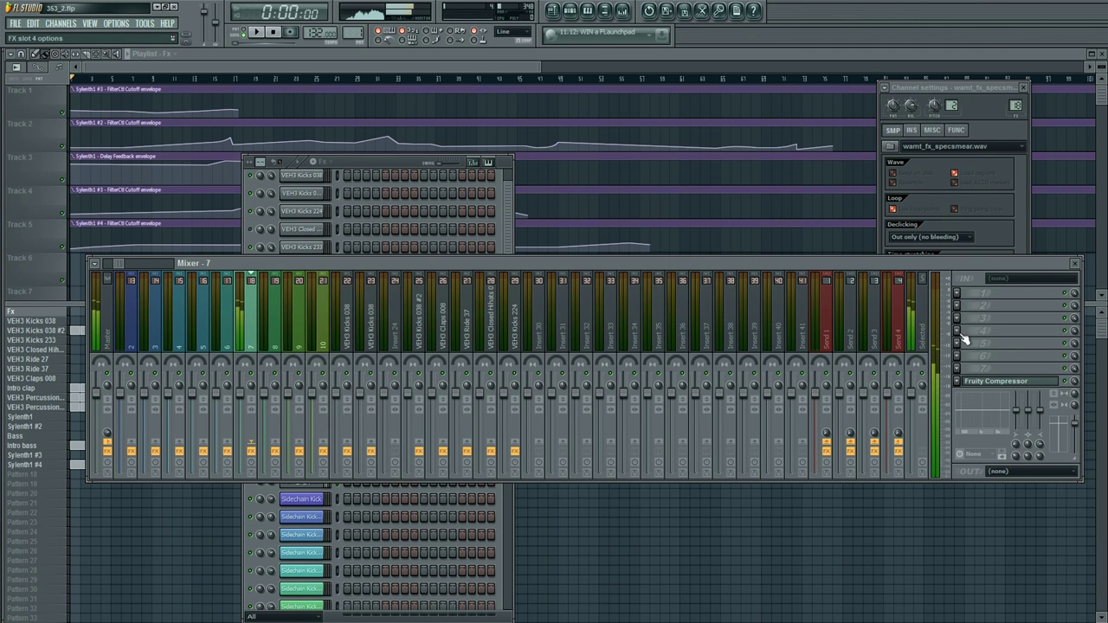
Step: Add Fruity Parametric EQ 2 to slot 5 of mixer track 7 and set band 7 as a low-pass with a higher cutoff
click(957, 345)
click(1081, 518)
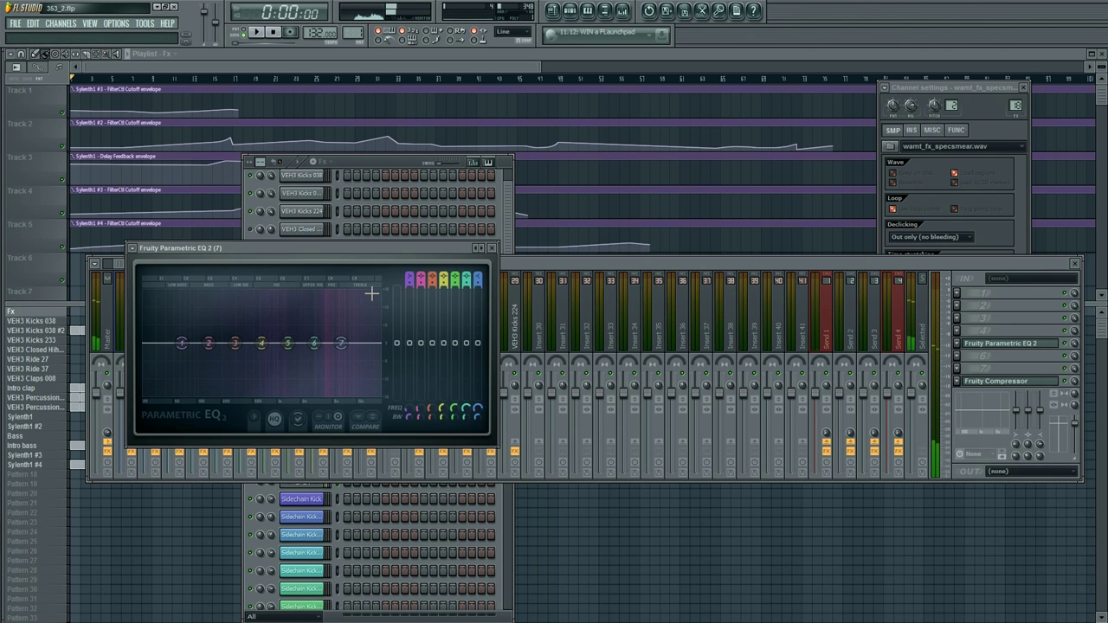
mouse_move(477, 276)
mouse_down()
mouse_move(477, 303)
mouse_move(476, 267)
mouse_up()
drag(341, 344, 367, 344)
Step: Show the effect channel's volume envelope and turn band 1 of the track 7 EQ into a high-pass at about 356 Hz
click(401, 162)
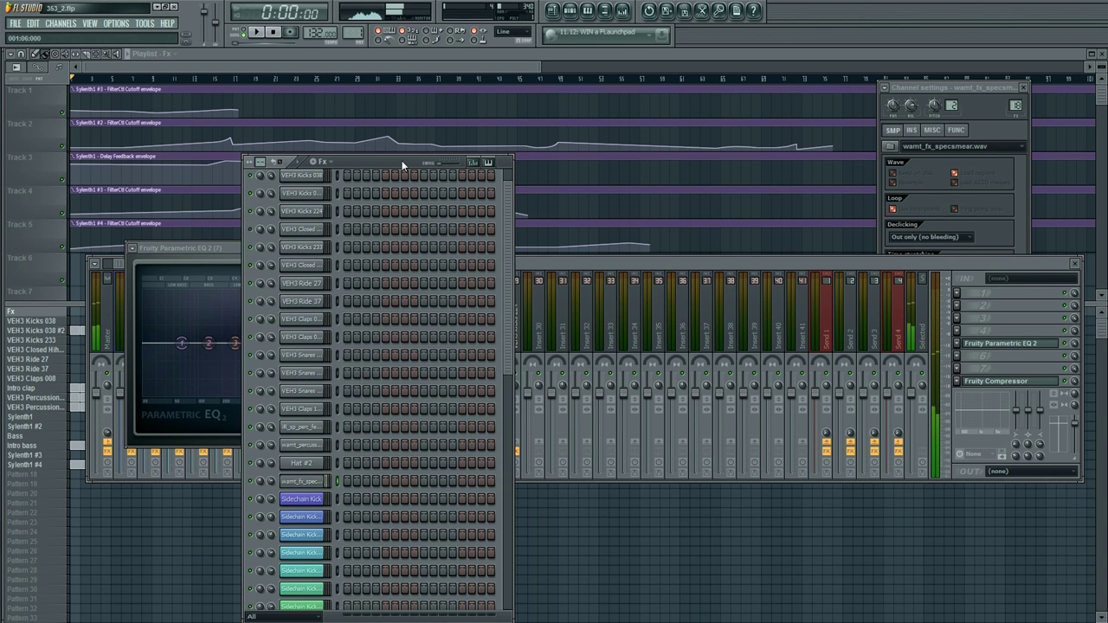
click(911, 131)
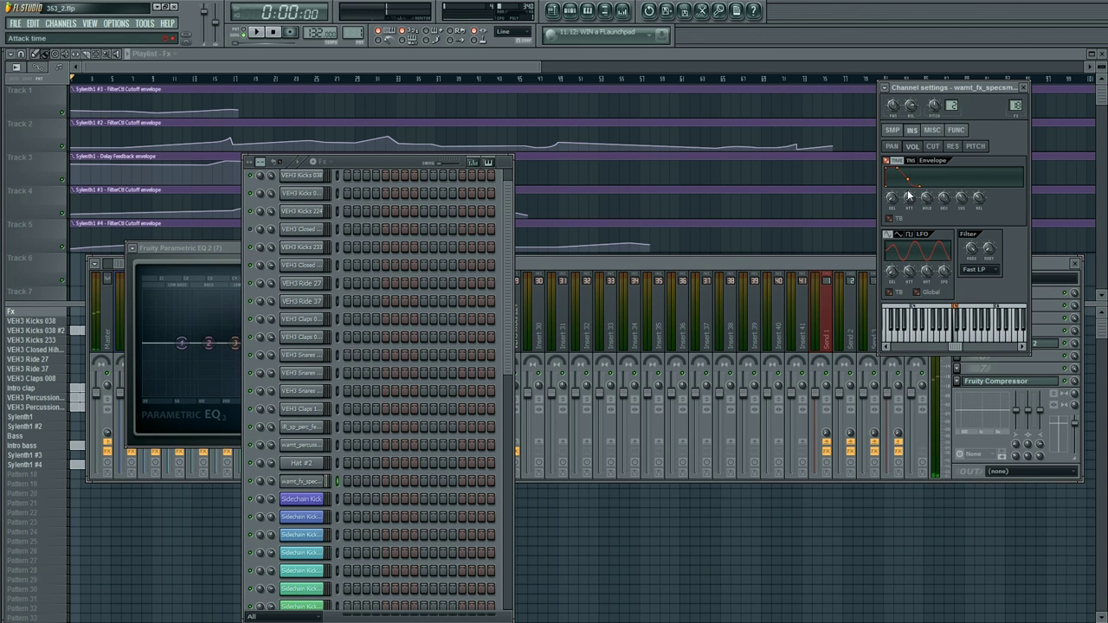
click(208, 251)
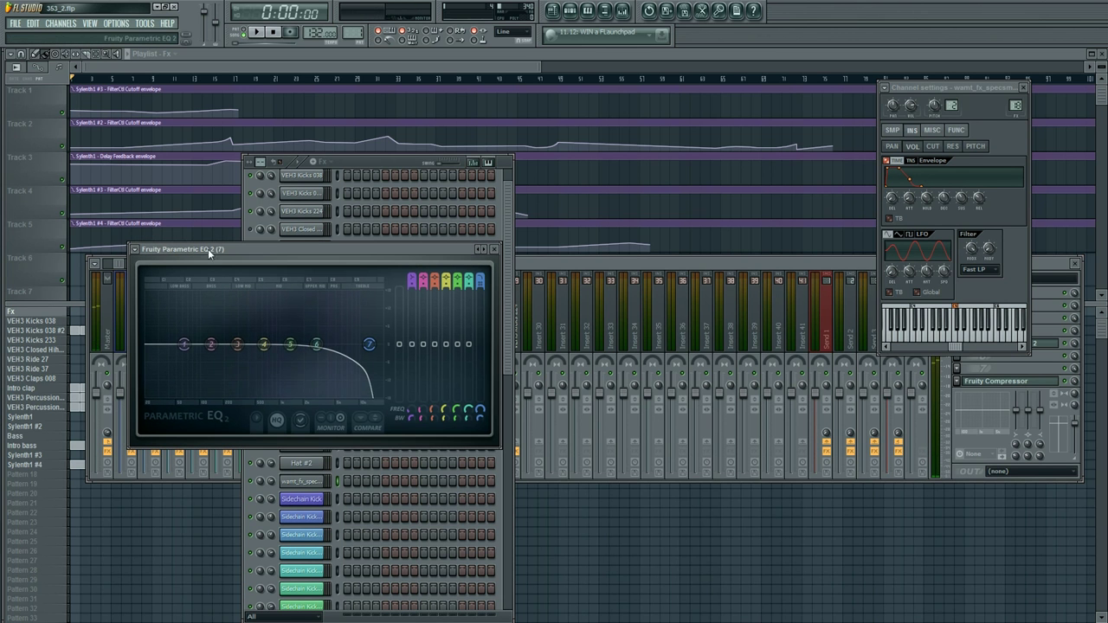
drag(411, 277, 411, 297)
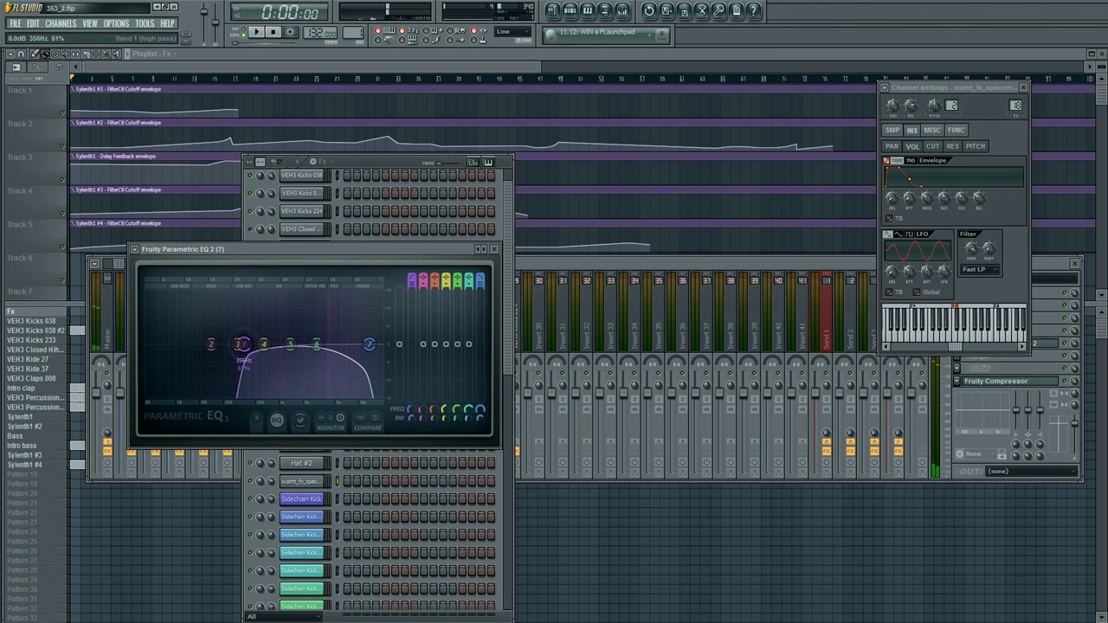
Step: Place the effect channel on the first step of the Fx pattern and play it back briefly
click(333, 240)
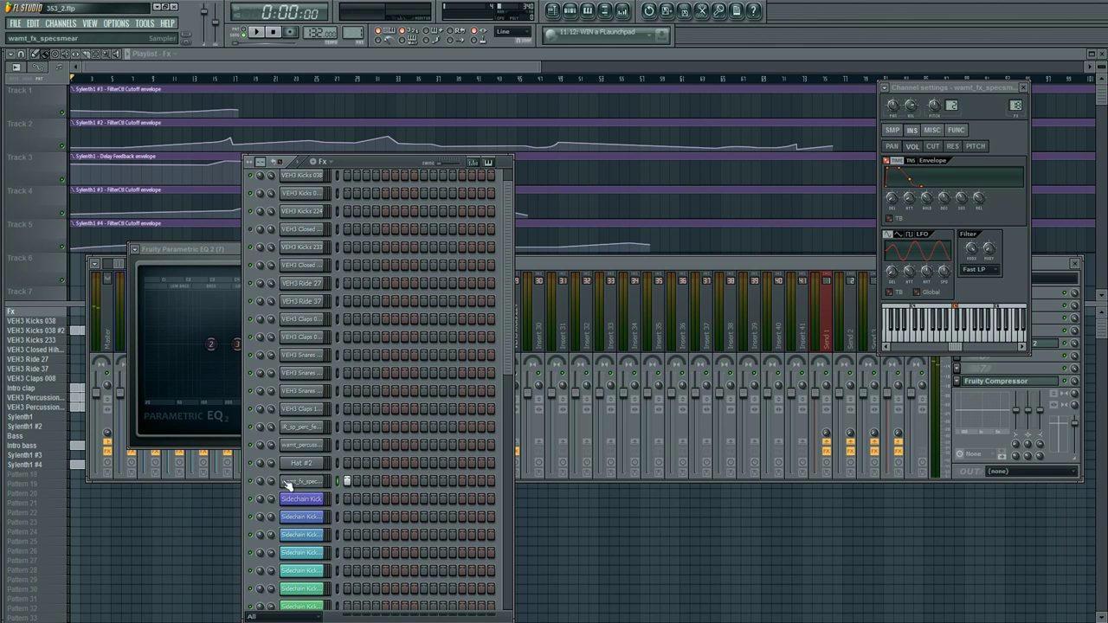
key(space)
key(space)
click(960, 131)
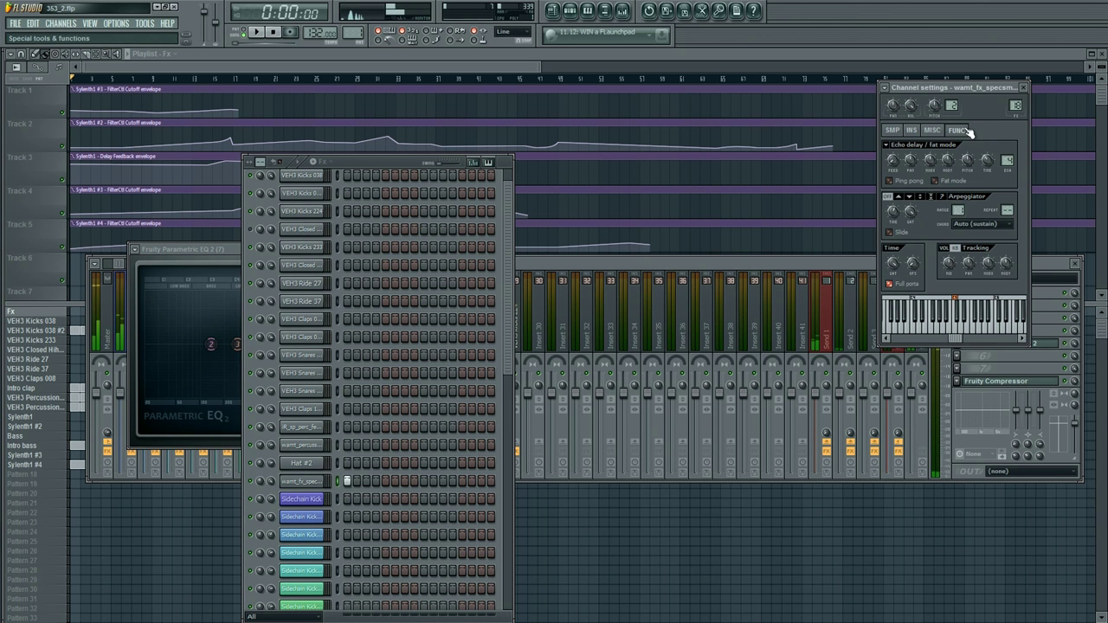
right_click(294, 486)
click(292, 488)
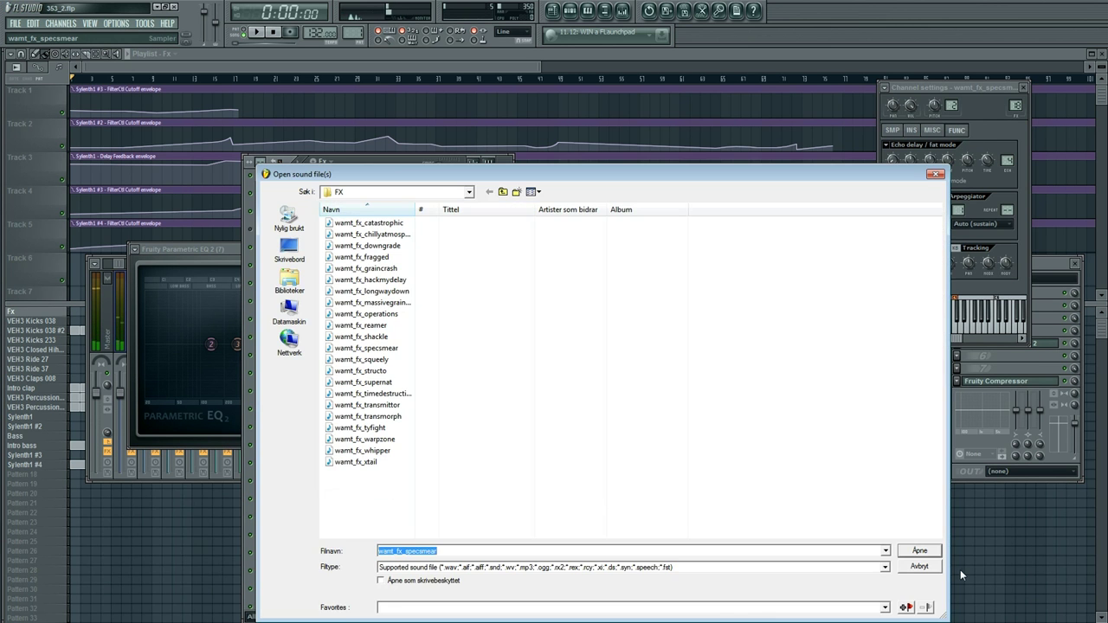
click(921, 567)
click(308, 484)
click(308, 484)
click(892, 130)
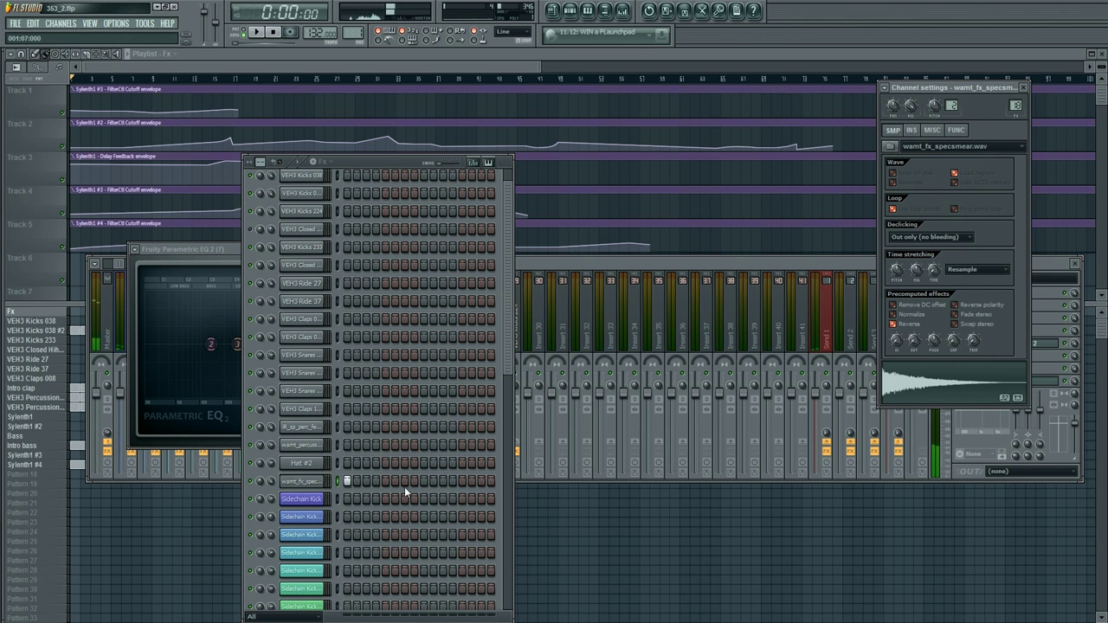
Step: Audition more FX samples, and load wamt_percussion_marbles from the Percussion folder into the effect channel
right_click(303, 483)
click(351, 493)
click(368, 451)
click(372, 337)
click(379, 281)
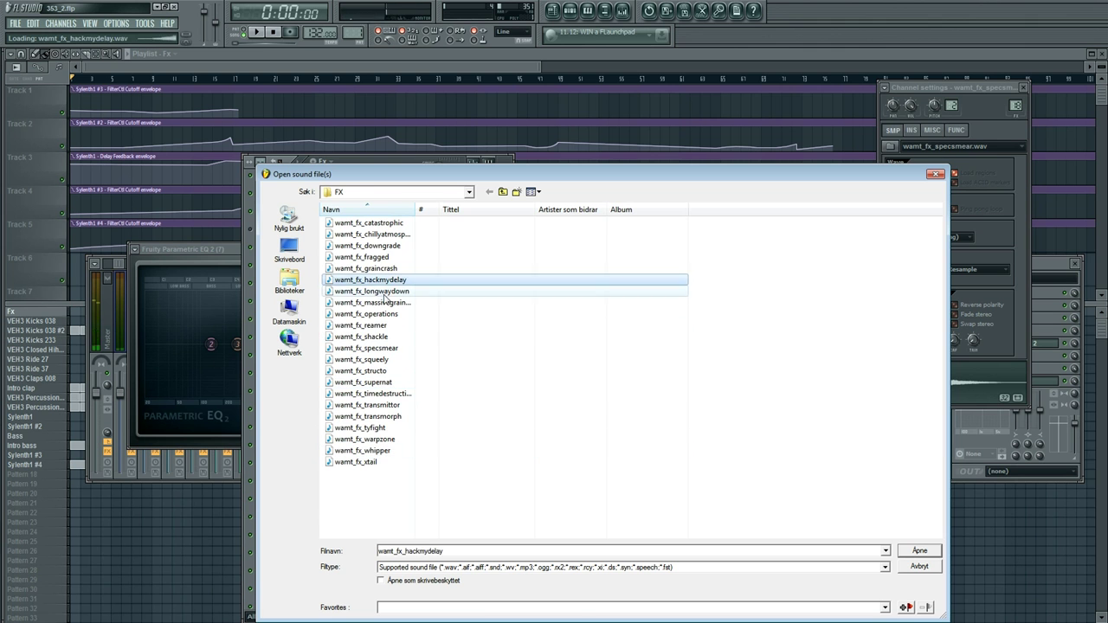
click(382, 293)
click(503, 193)
click(372, 268)
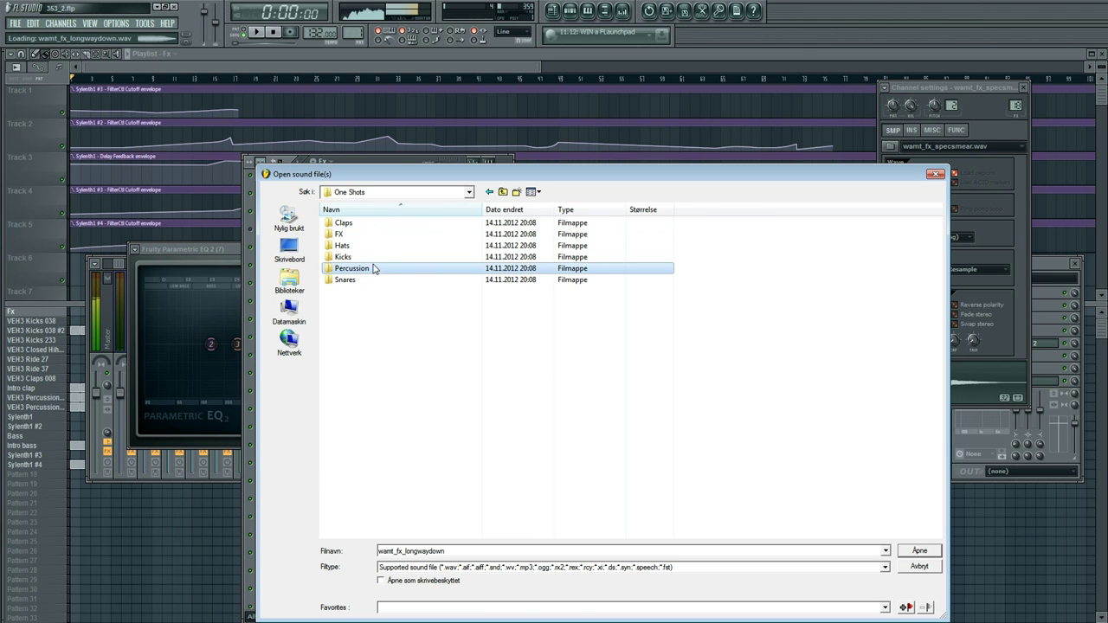
double_click(377, 273)
click(372, 234)
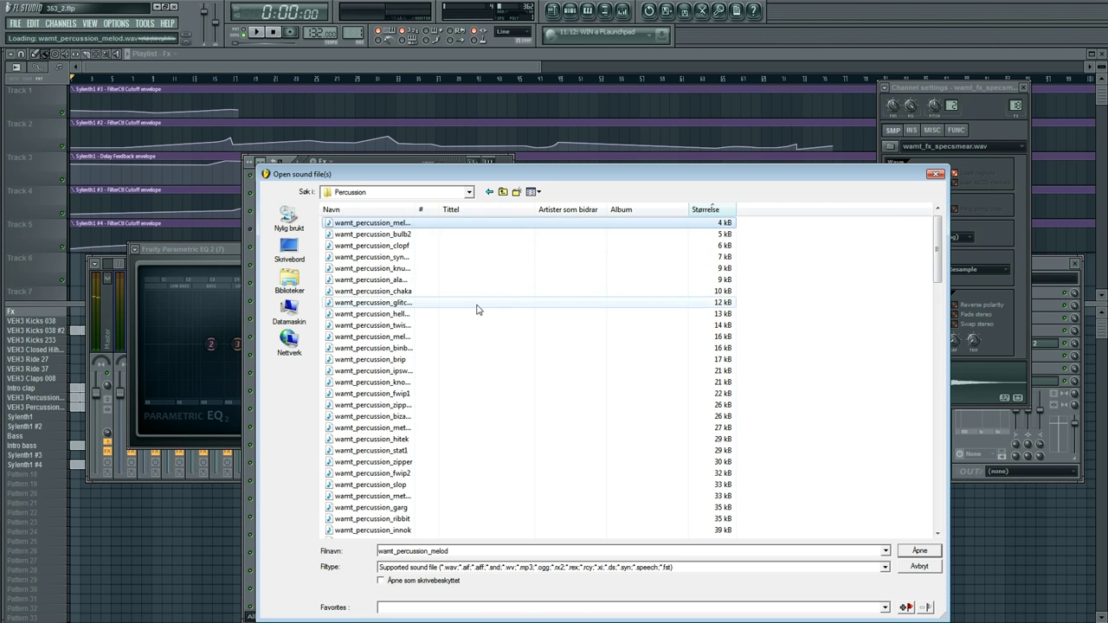
scroll(519, 373, down, 20)
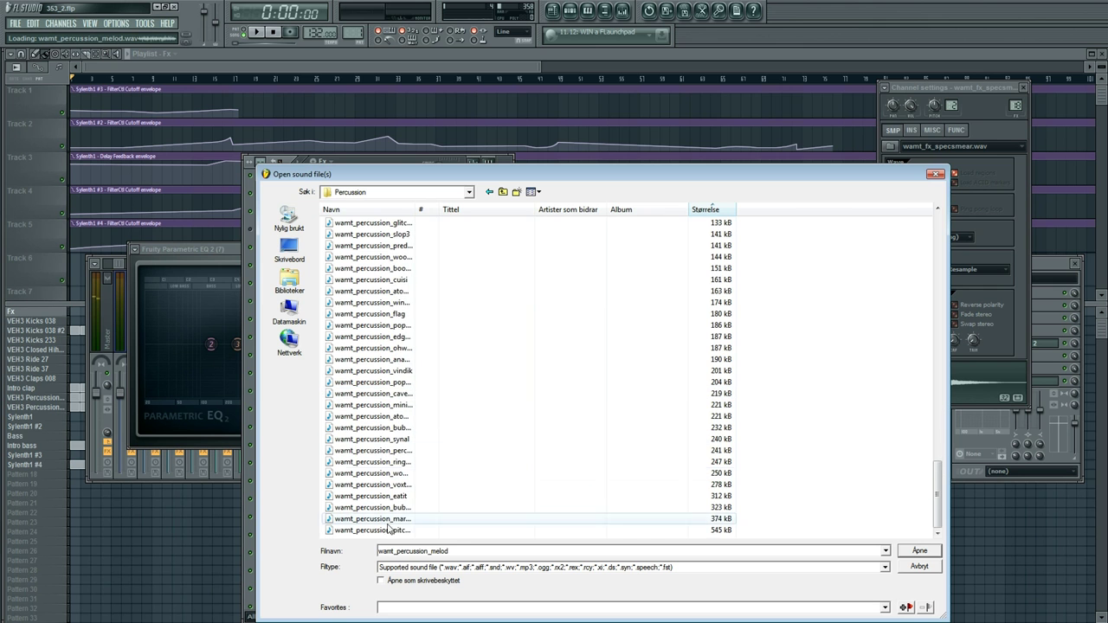
click(379, 529)
click(372, 519)
click(917, 553)
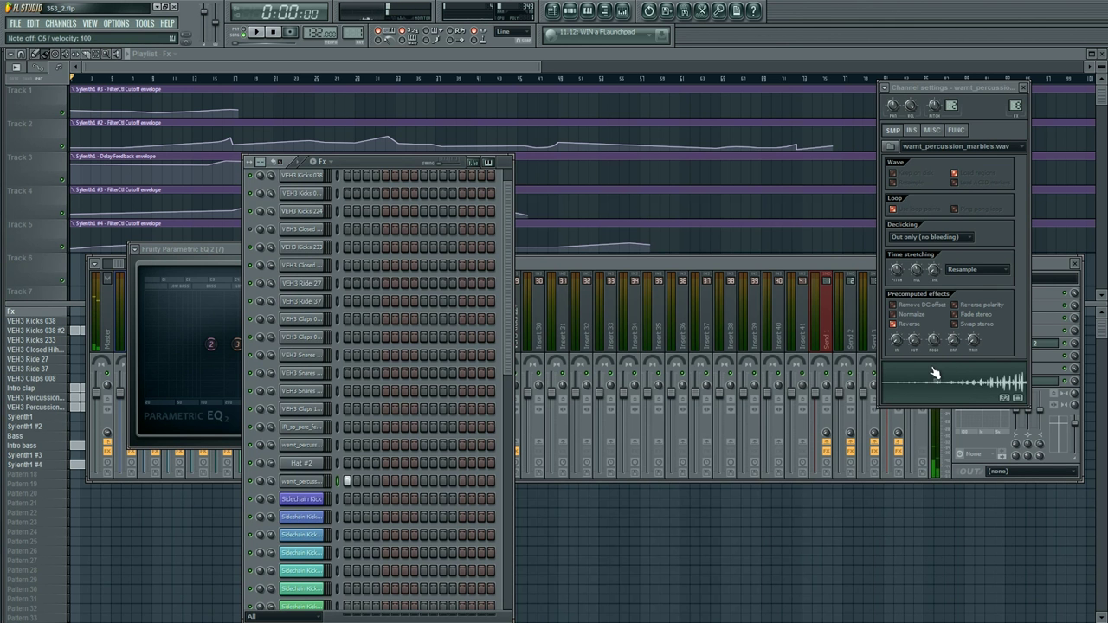
Step: Turn off Reverse for the marbles sample and give it a ping-pong echo delay, previewing the sound
drag(914, 340, 914, 338)
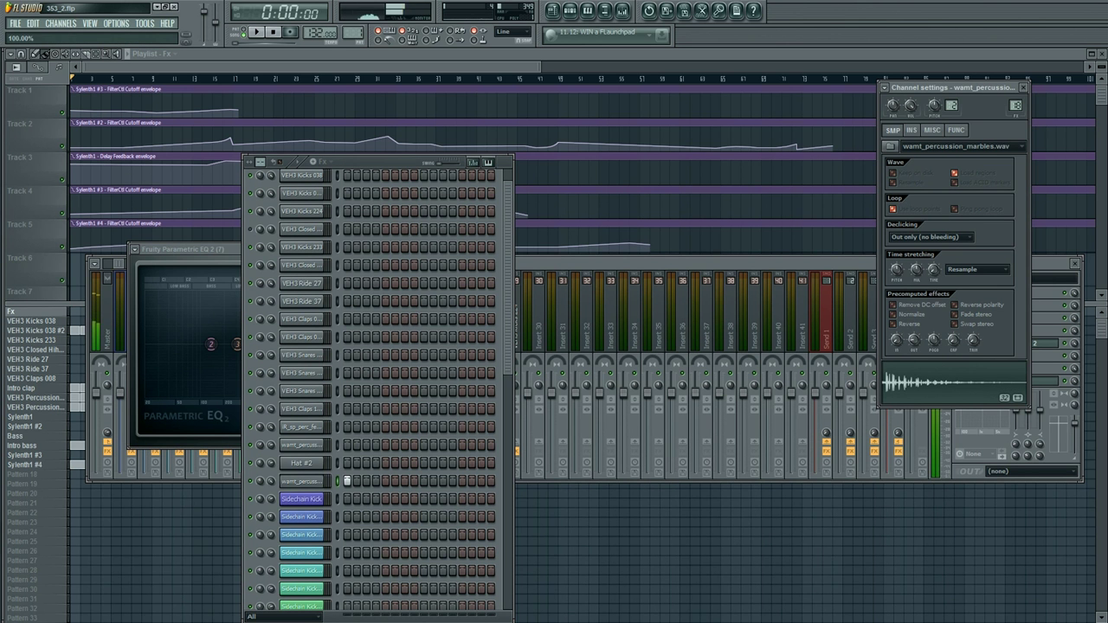
click(955, 131)
drag(967, 160, 968, 154)
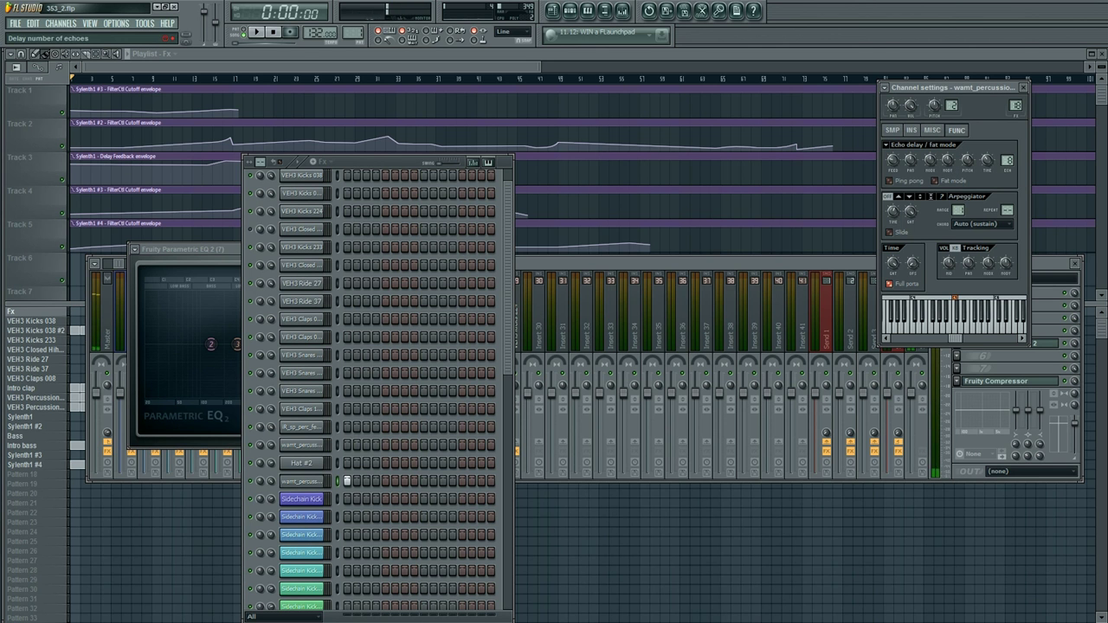
key(q)
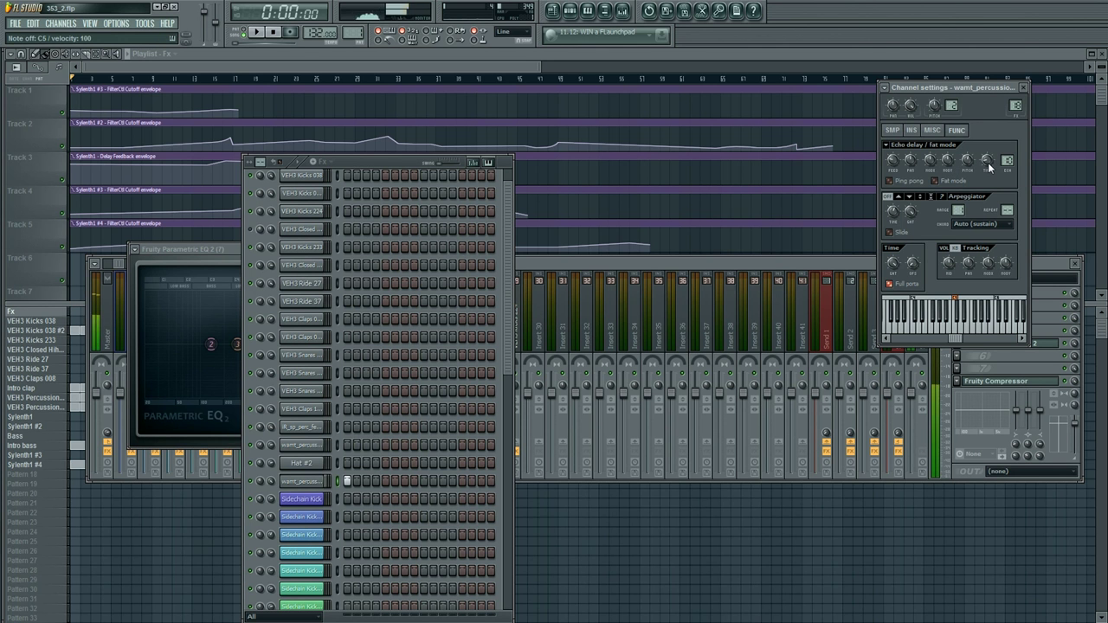
key(z)
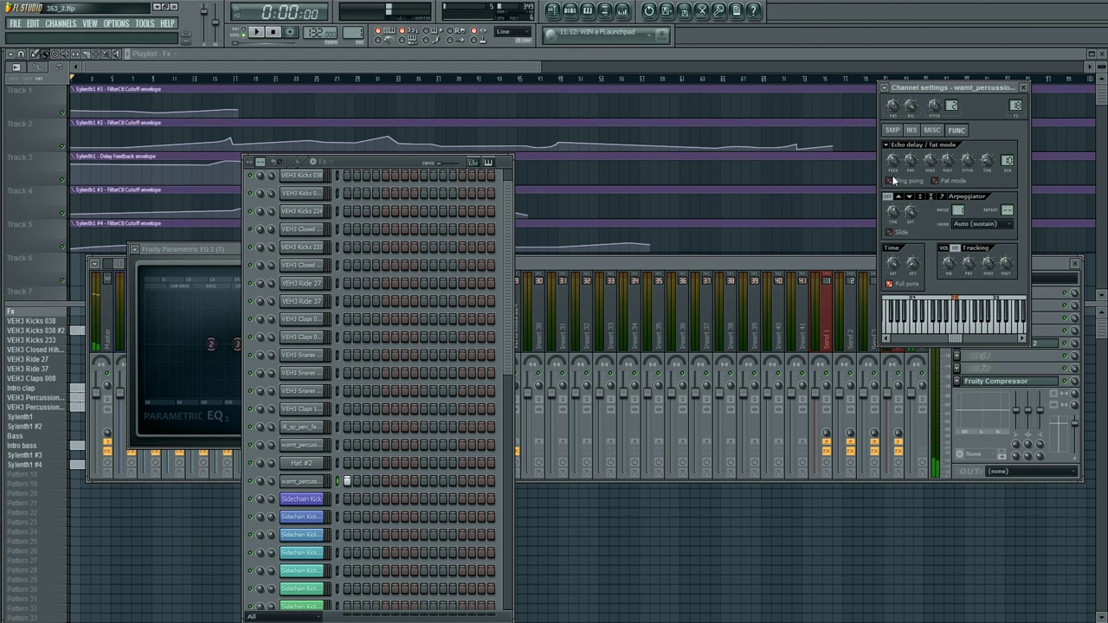
key(z)
Step: Show the Parametric EQ 2 on mixer track 7 while the marbles sample sounds, and return to the mixer
click(1036, 264)
click(985, 345)
click(985, 347)
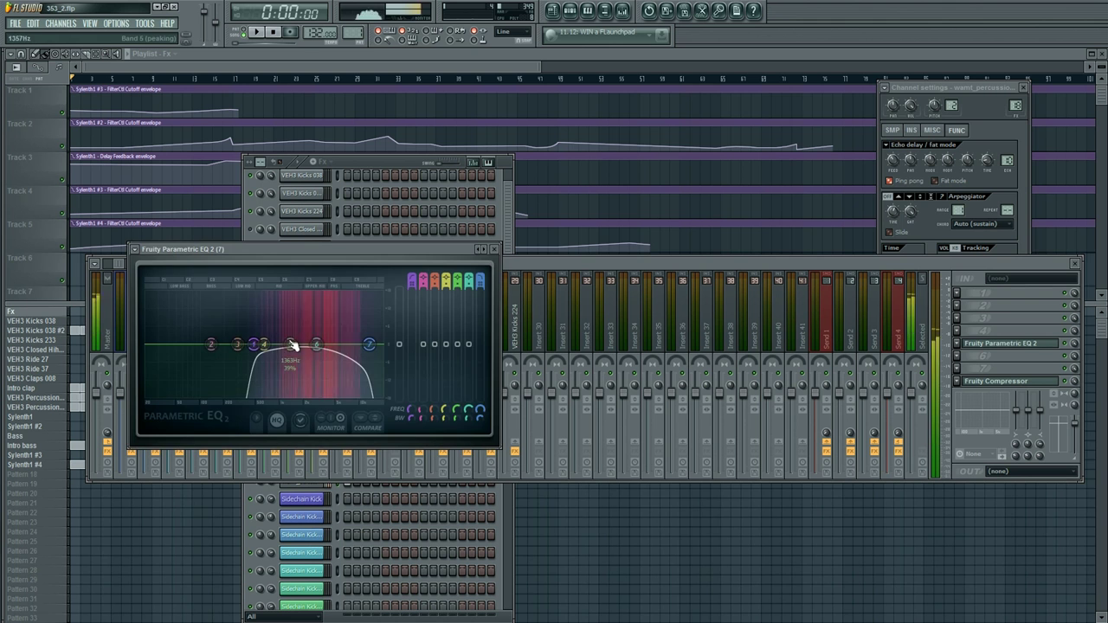
click(589, 264)
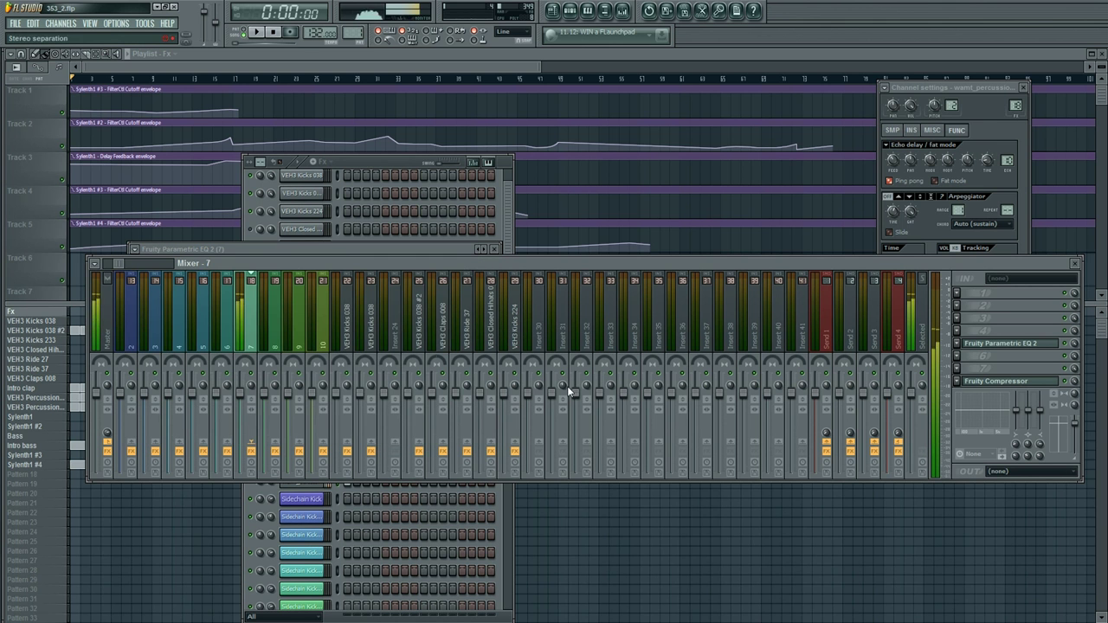
Step: Route mixer track 7 to Insert 31 and load the Deep Delay mixer preset on that insert
click(563, 443)
right_click(563, 343)
mouse_move(664, 277)
click(705, 277)
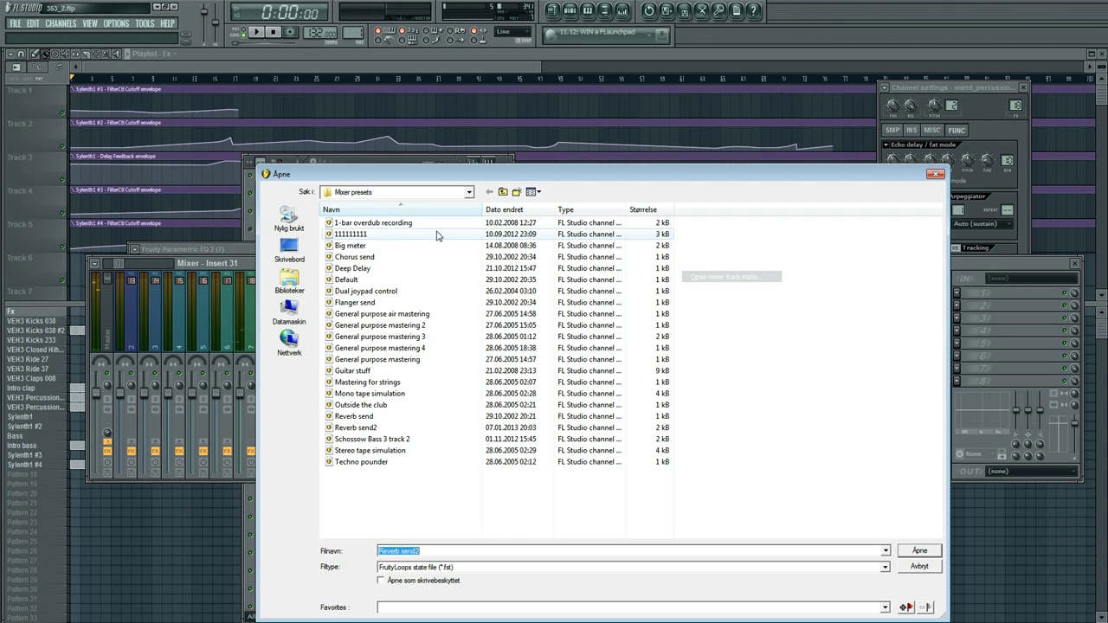
double_click(390, 269)
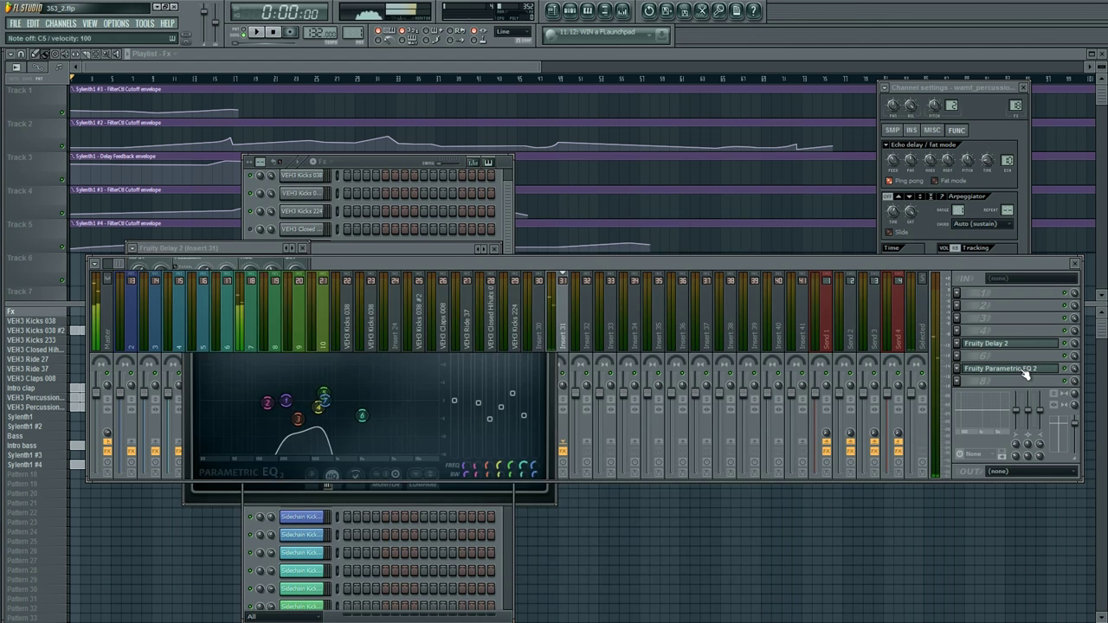
Step: Raise the upper cutoff of the Parametric EQ 2 on Insert 31 so the delay passes more highs
click(1004, 368)
drag(323, 394, 354, 390)
click(361, 267)
Step: Route mixer track 7 to Insert 33 and load the Reverb send2 mixer preset on that insert
click(253, 329)
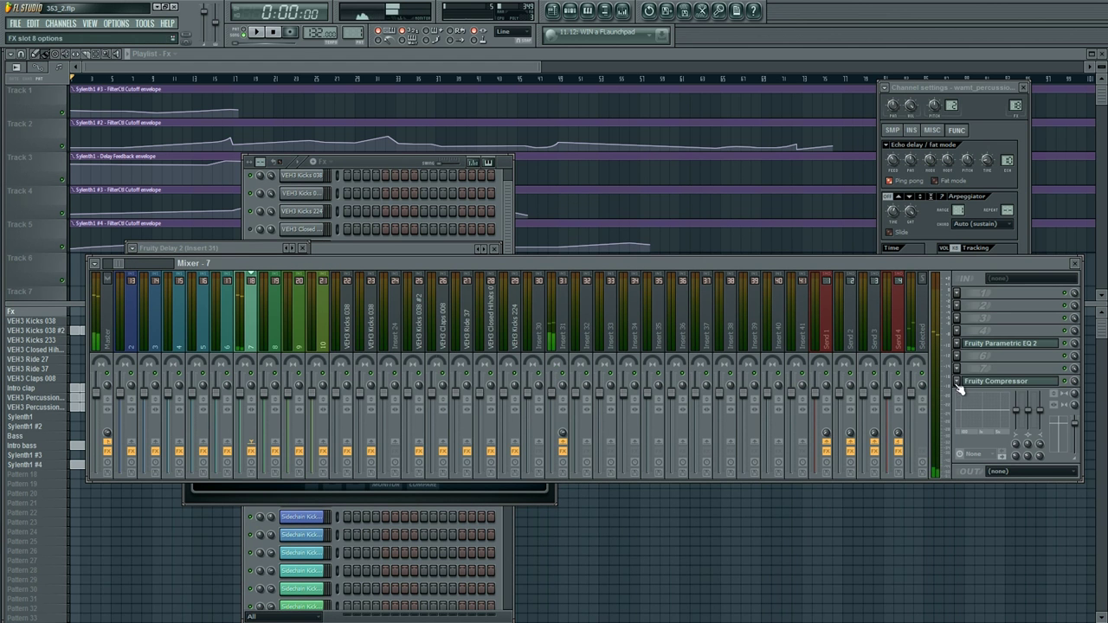
click(967, 368)
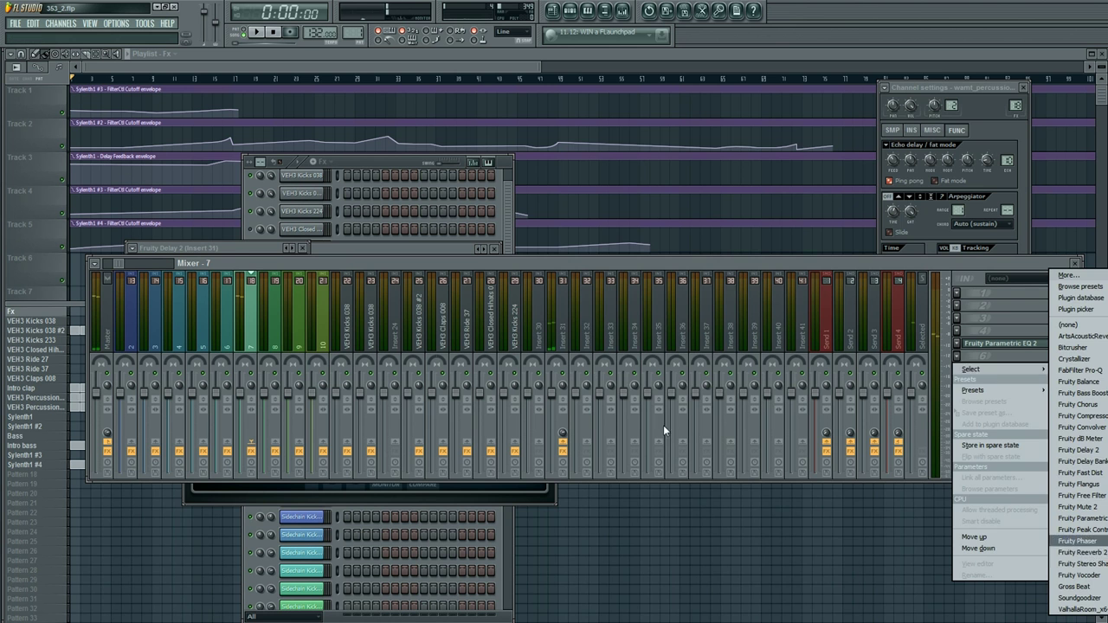
click(933, 334)
right_click(616, 444)
mouse_move(644, 277)
click(735, 278)
click(432, 416)
click(433, 428)
click(919, 550)
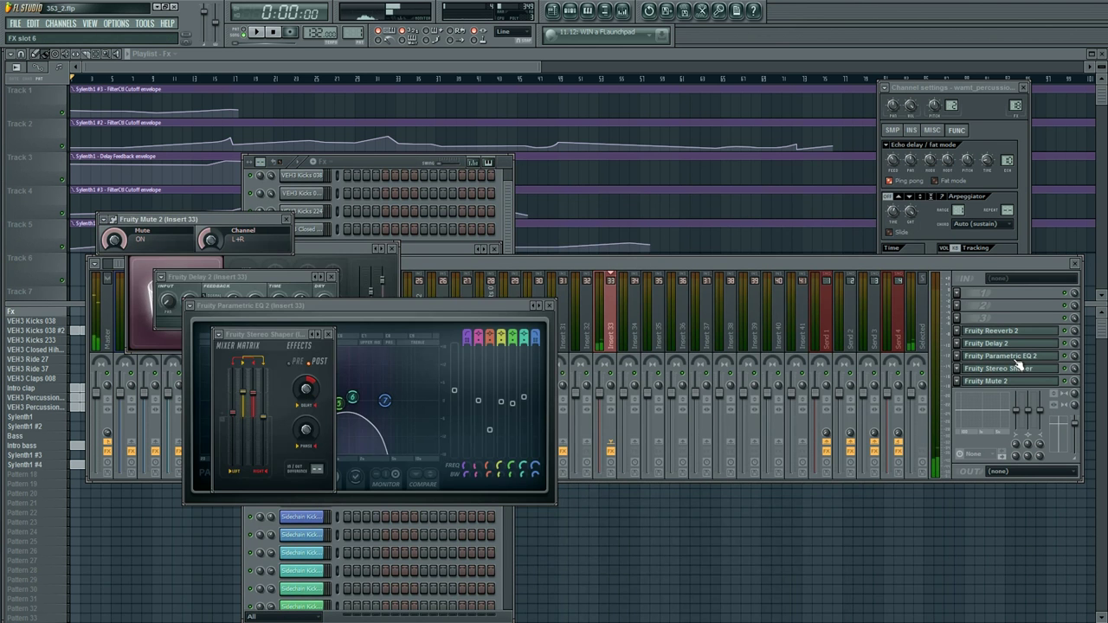
Step: Lower the frequencies of bands 7 and 6 in the Parametric EQ 2 on Insert 33, lifting band 6 slightly
click(1015, 359)
drag(385, 401, 331, 385)
drag(354, 401, 328, 379)
click(428, 264)
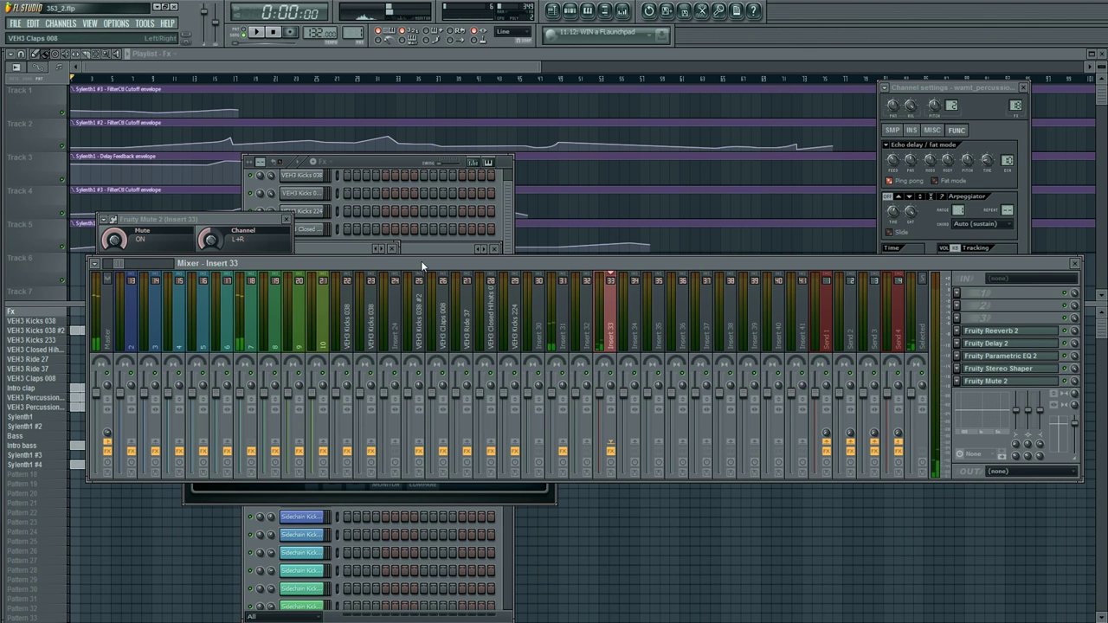
Step: Add Fruity Delay 2 and Fruity Reeverb 2 ahead of the compressor on mixer track 7, and adjust the reverb
click(250, 312)
click(960, 360)
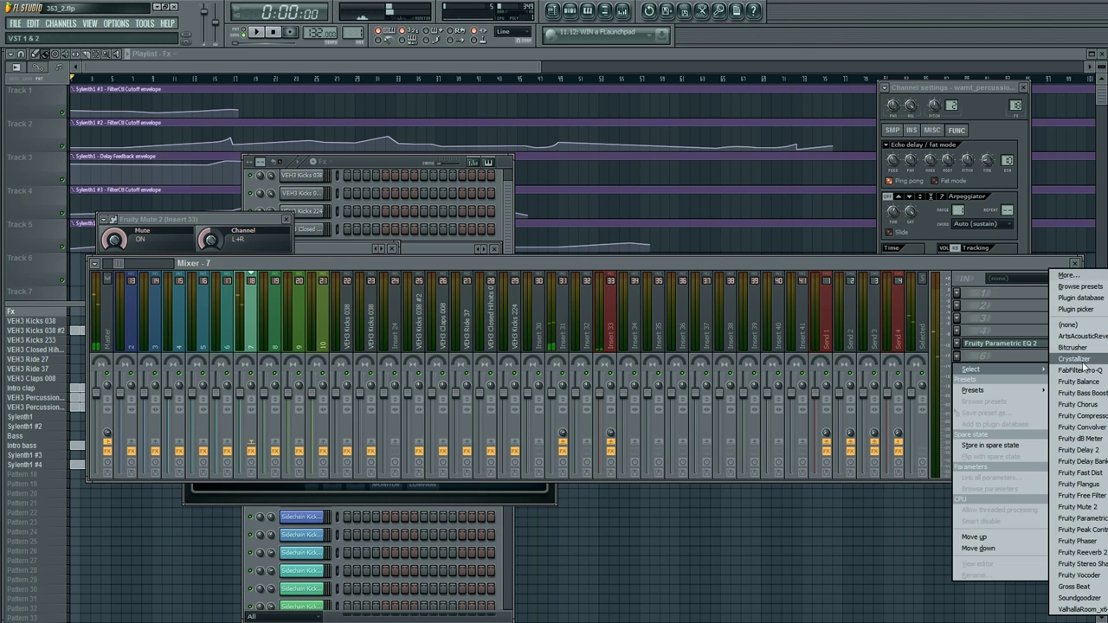
click(1077, 449)
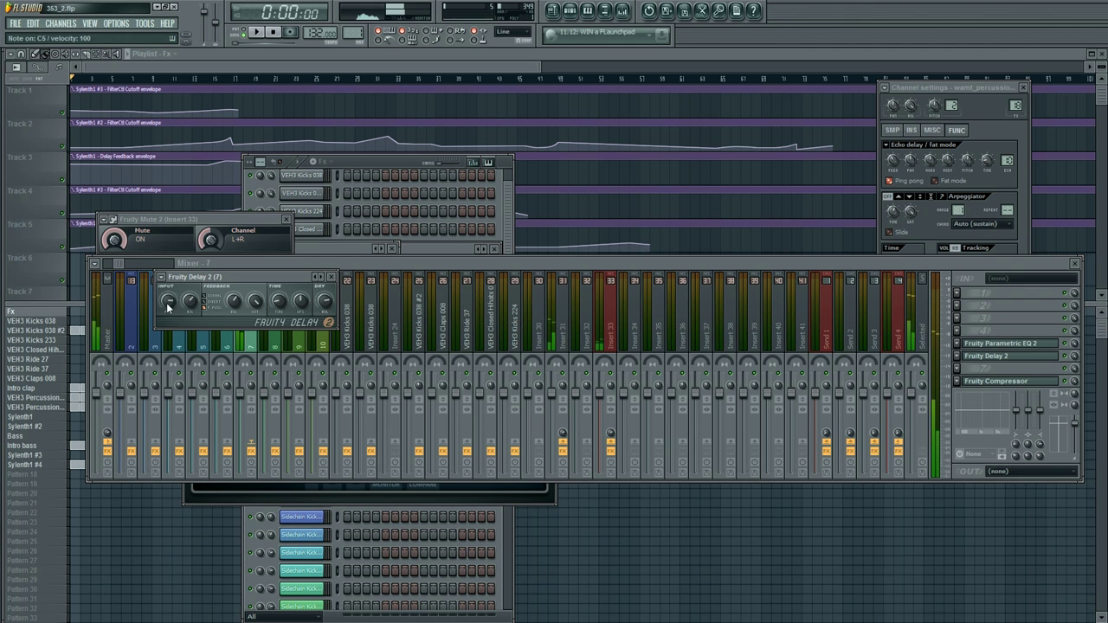
click(964, 369)
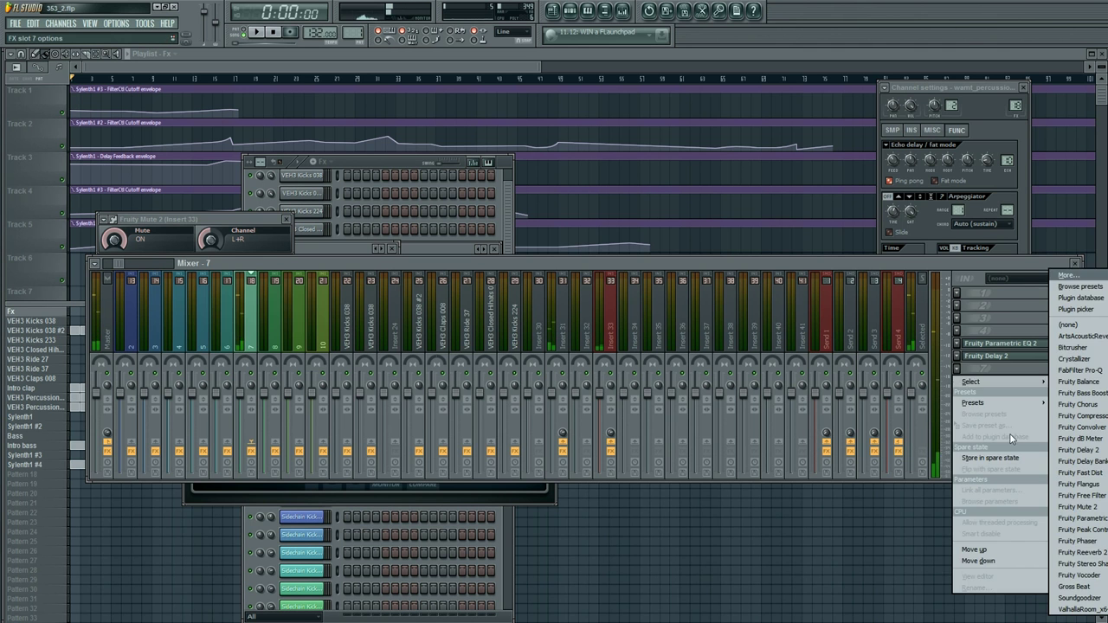
click(1064, 556)
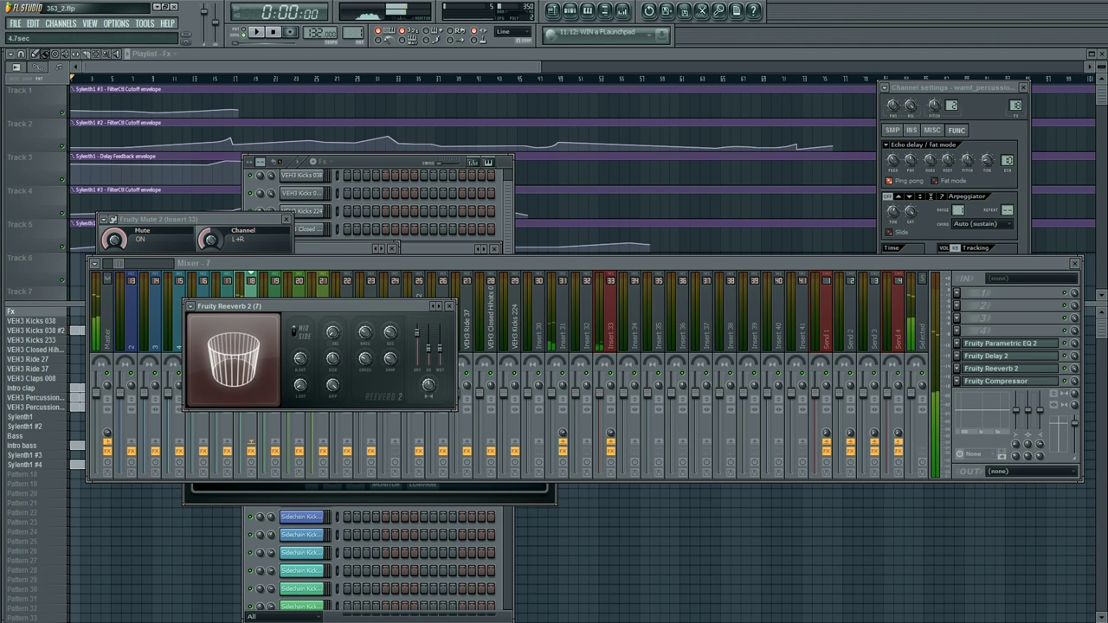
drag(299, 385, 298, 367)
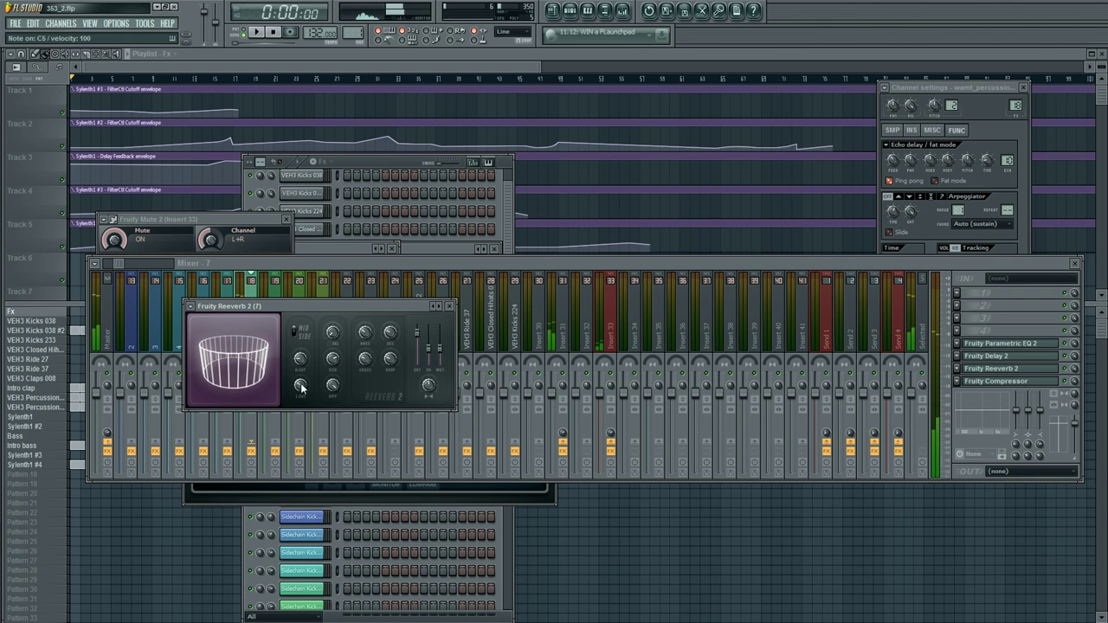
Step: Lower the band 7 cutoff in the Parametric EQ 2 on Insert 33 a little further
click(360, 174)
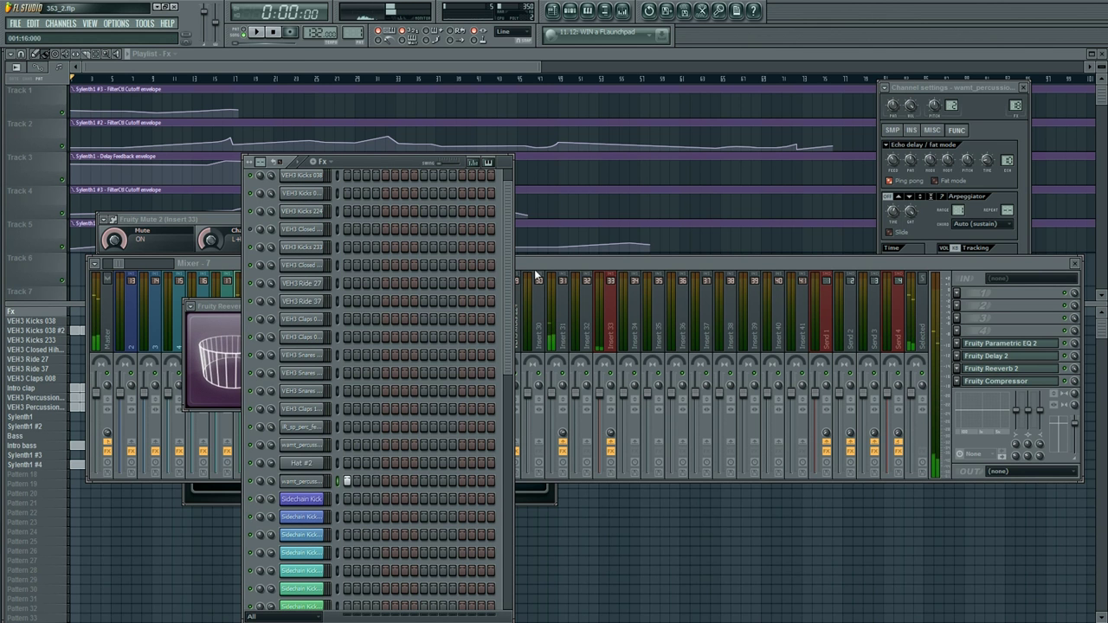
click(603, 335)
click(994, 359)
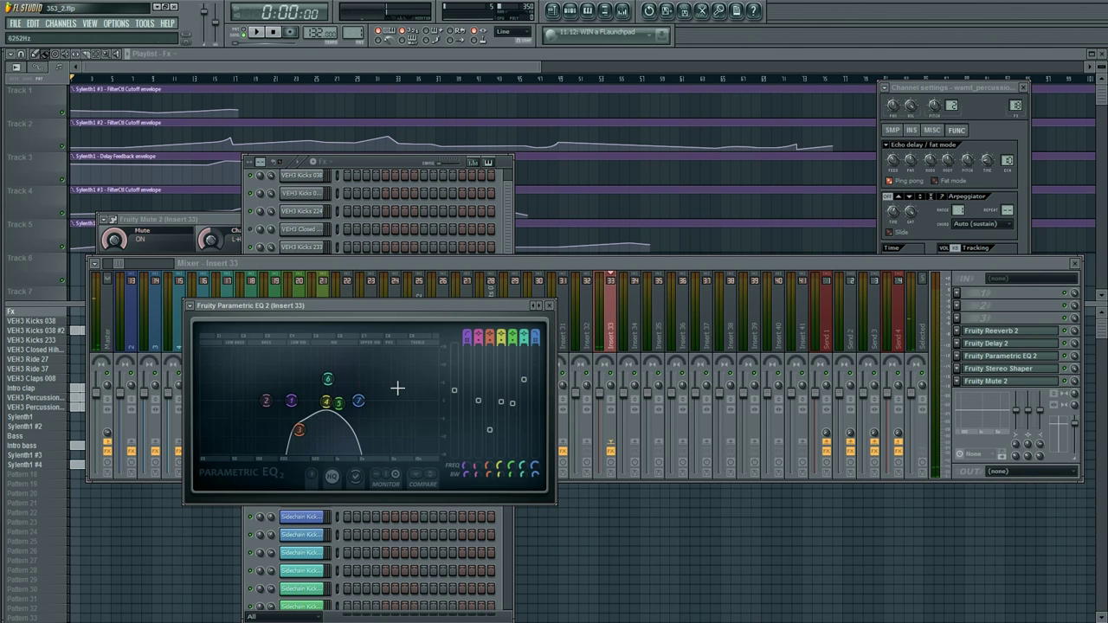
drag(357, 406, 345, 404)
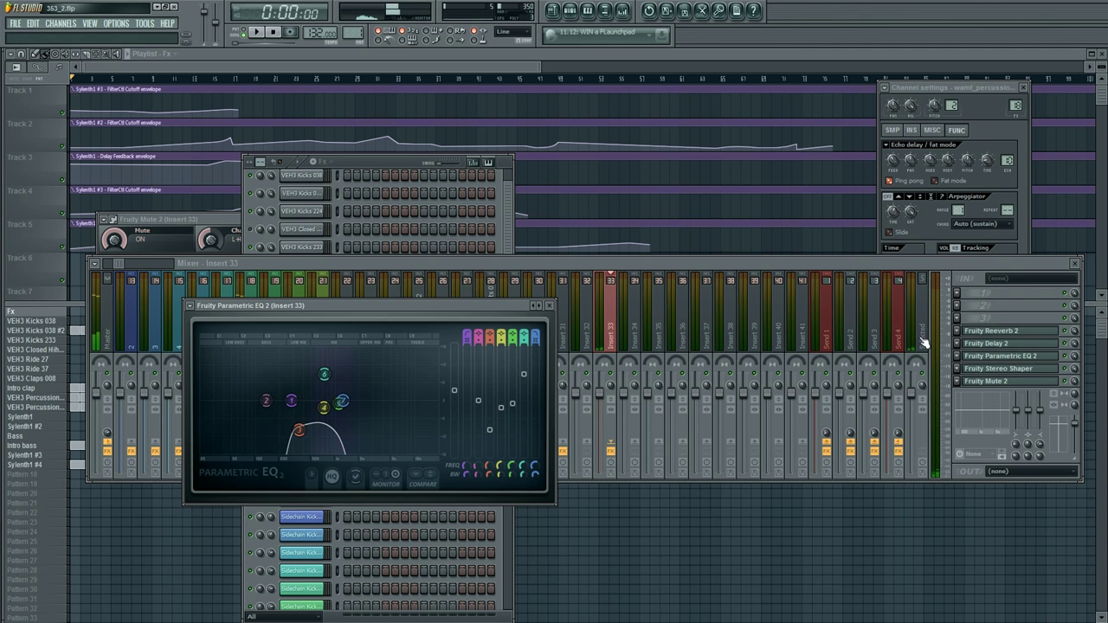
Step: Set band 4 of the Insert 31 EQ to about 1209 Hz and -2.3 dB, and show the insert's Fruity Delay 2
click(563, 292)
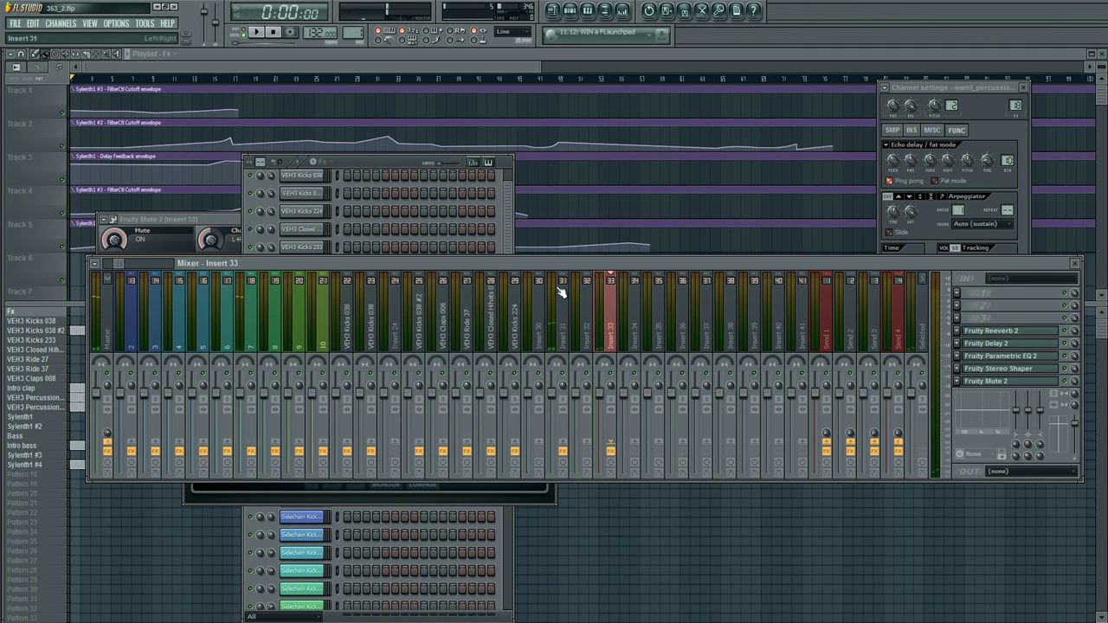
click(1000, 370)
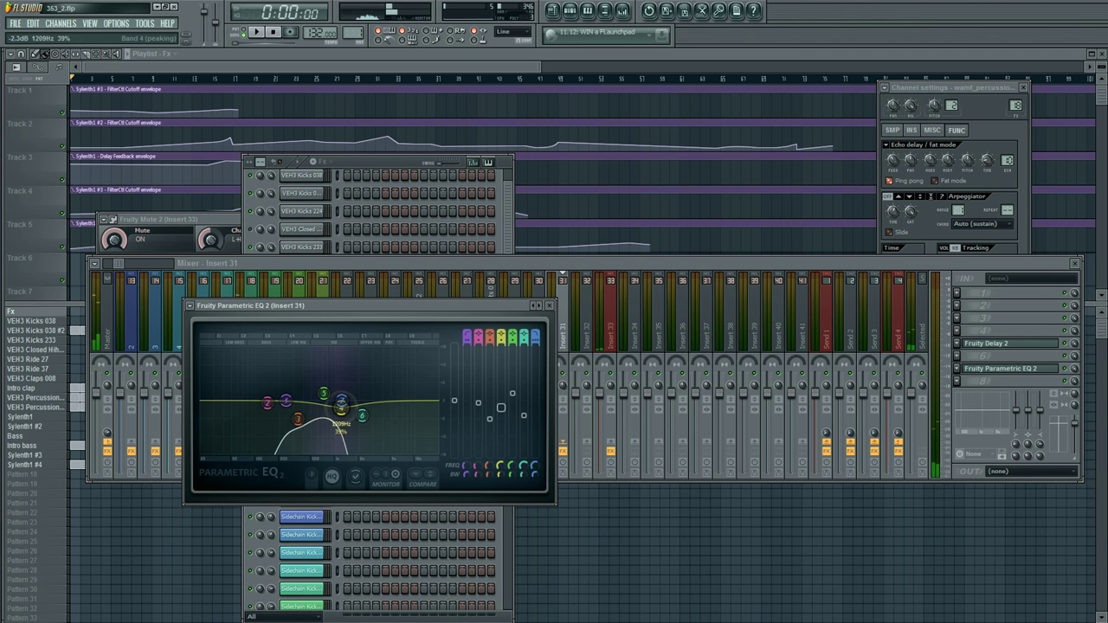
click(1004, 345)
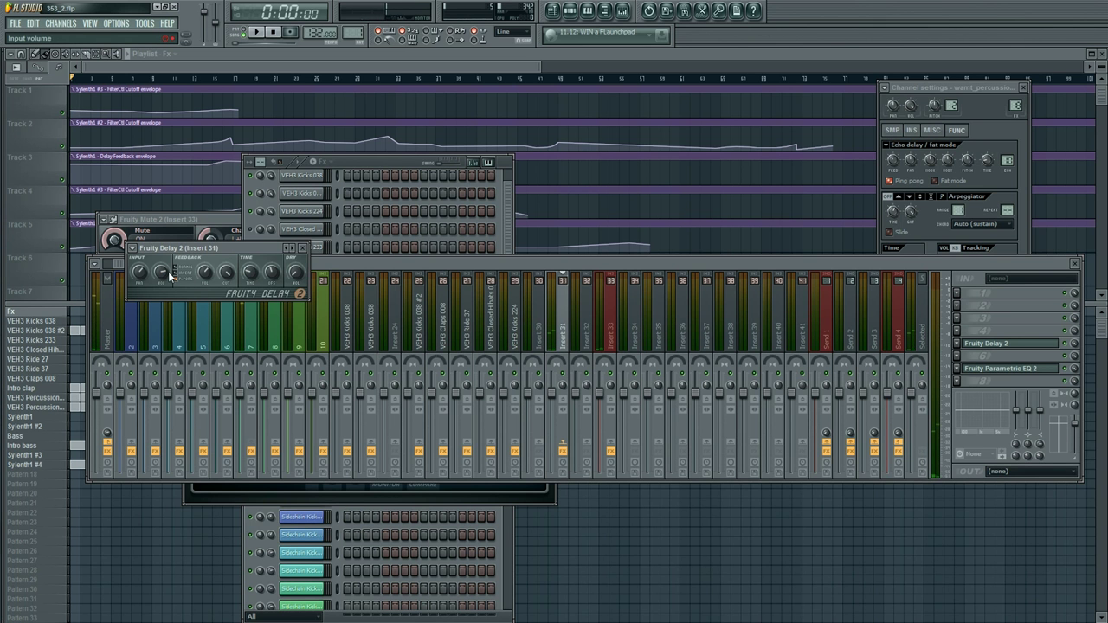
Step: Place an Fx clip at the very start of the playlist and play the intro briefly
key(F12)
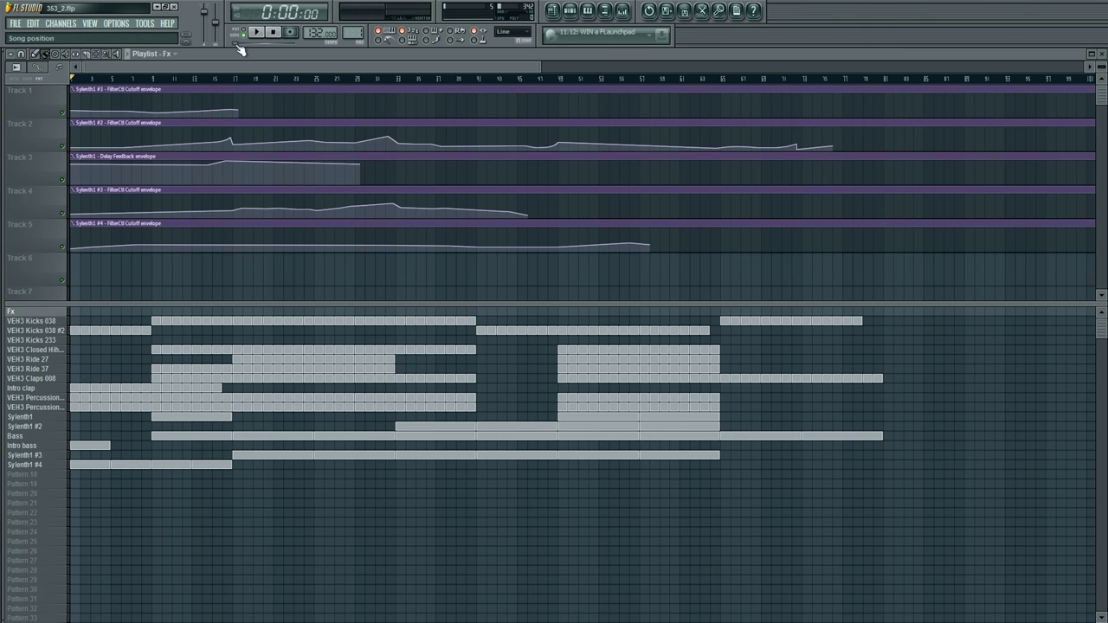
key(space)
key(F6)
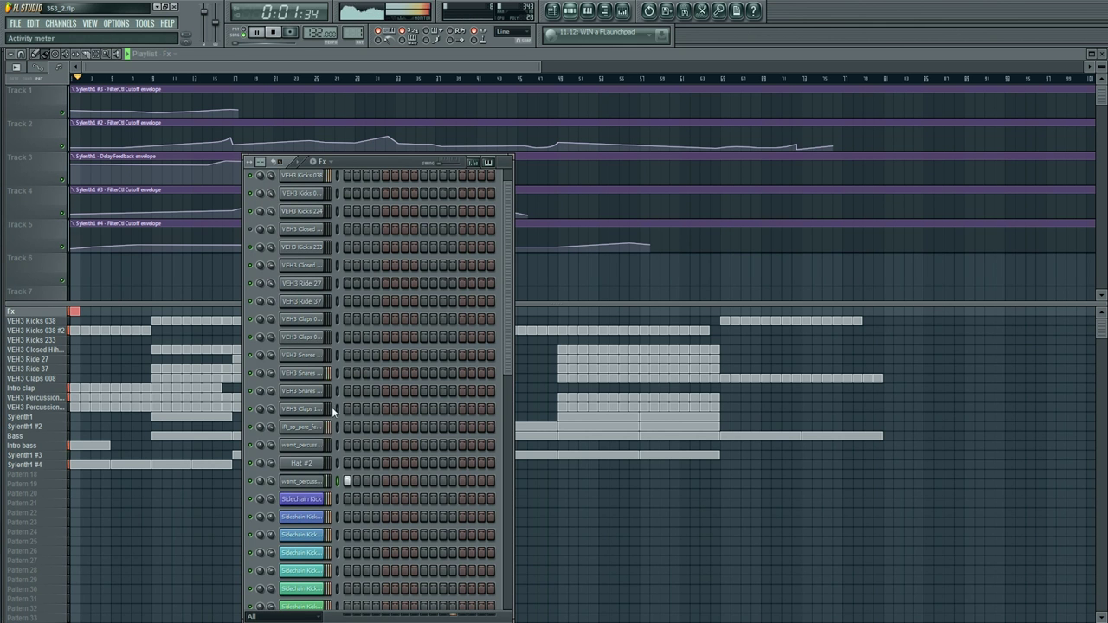
key(space)
Step: Inspect the marbles channel's volume envelope and sample settings while briefly playing the song
click(309, 487)
click(911, 130)
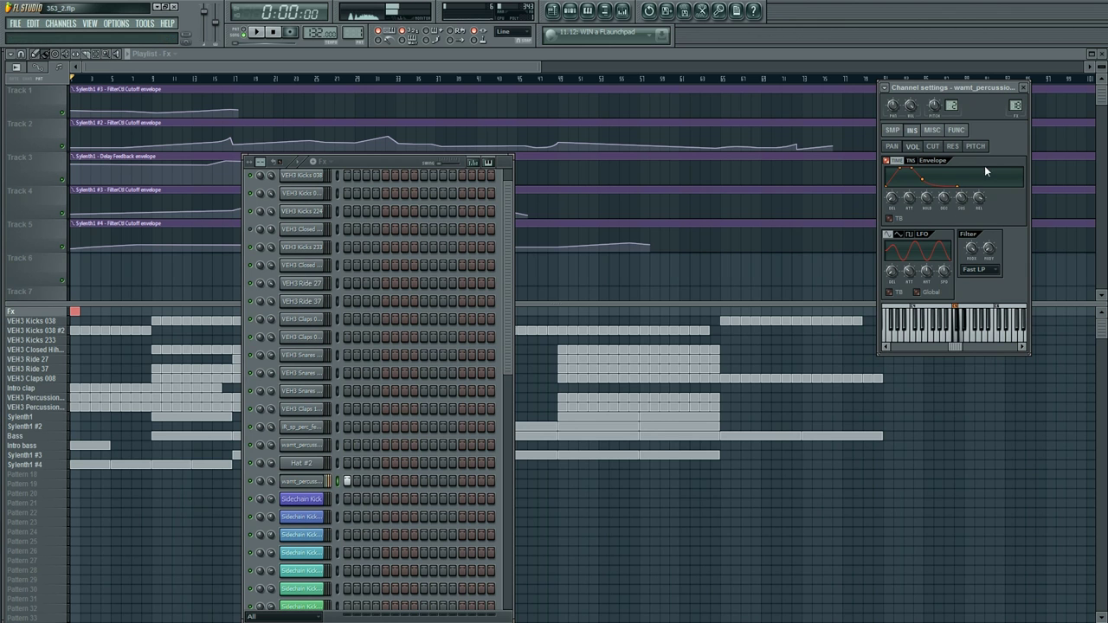
key(space)
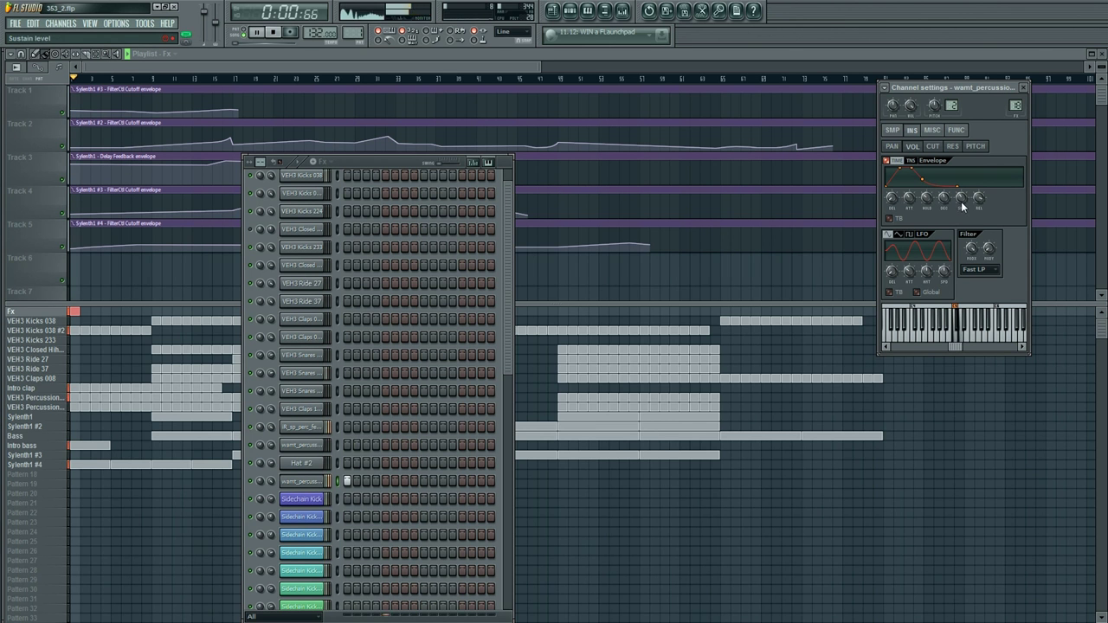
key(space)
click(892, 131)
click(913, 131)
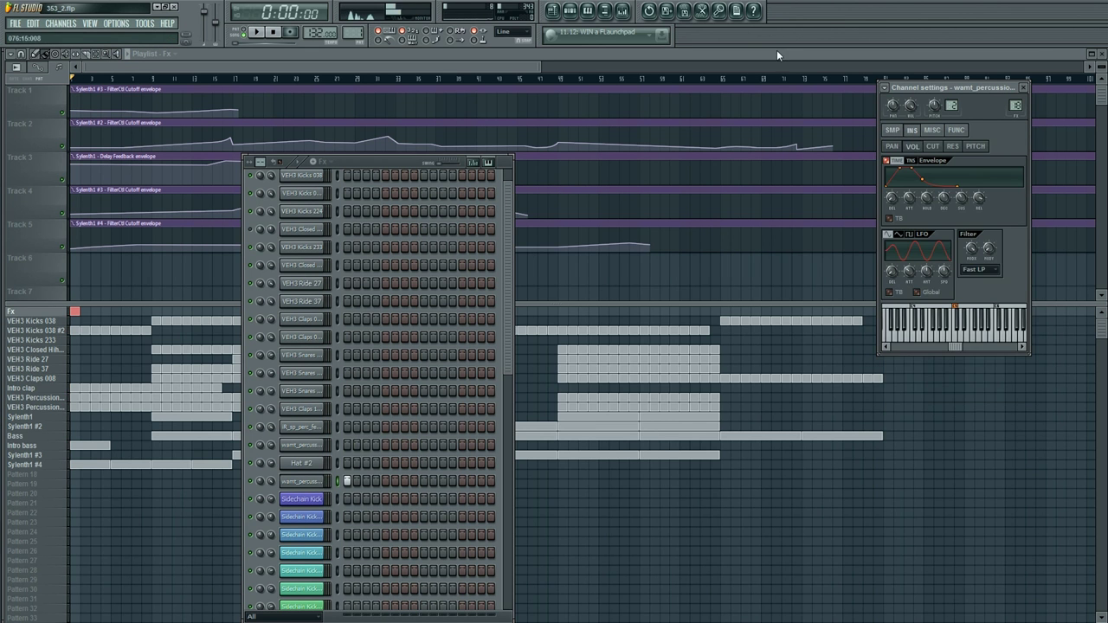
Step: Review Fruity Delay 2 on mixer track 7 and the marbles channel's echo delay settings
click(627, 11)
click(1019, 357)
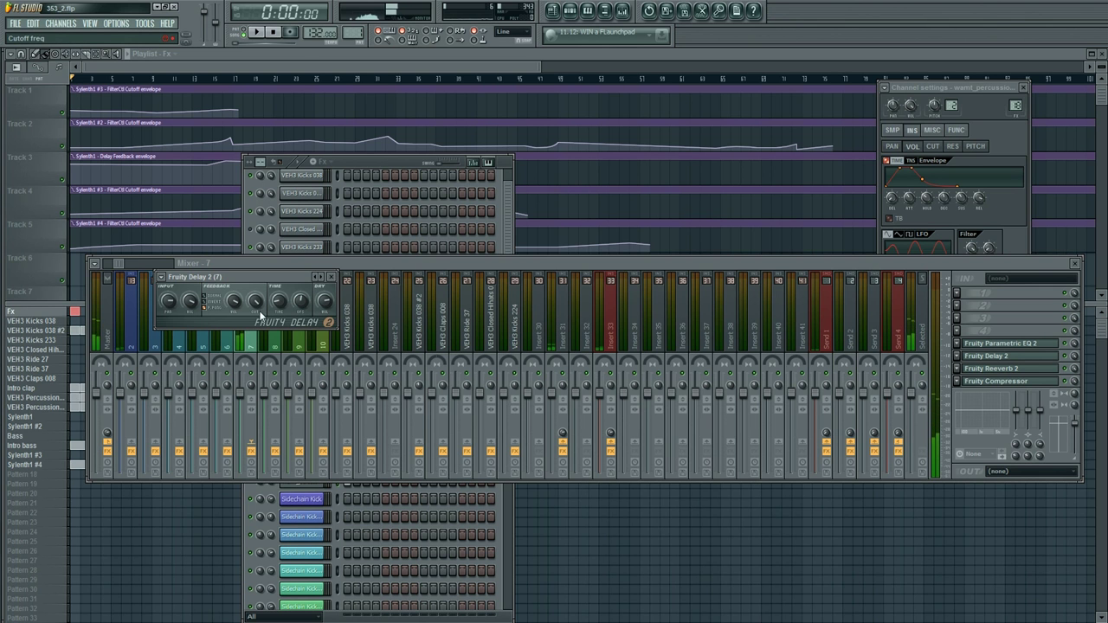
click(955, 130)
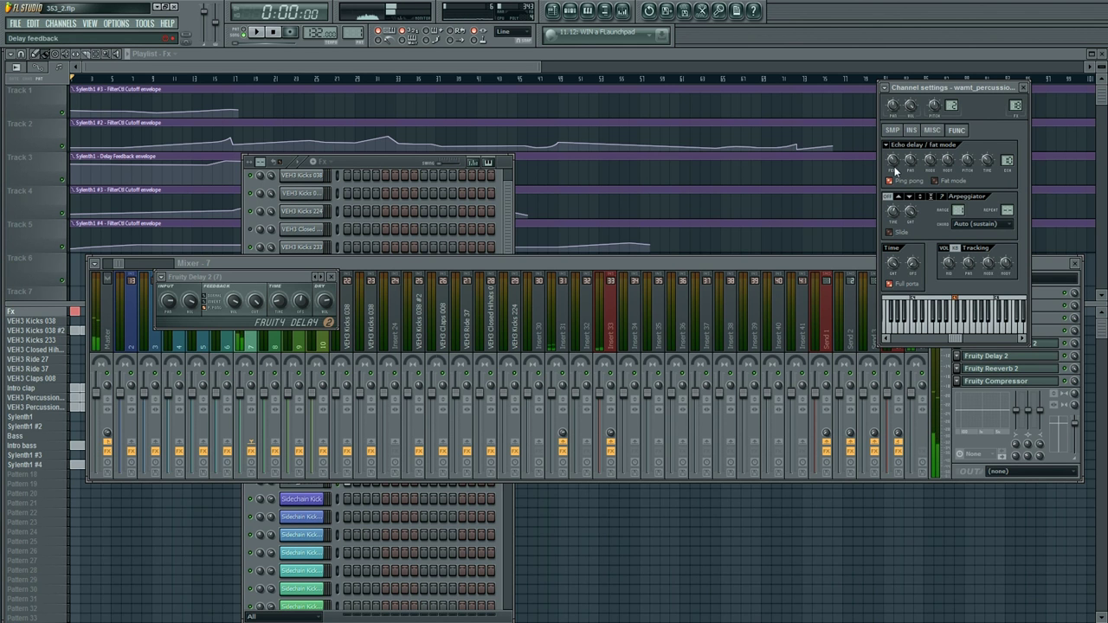
key(q)
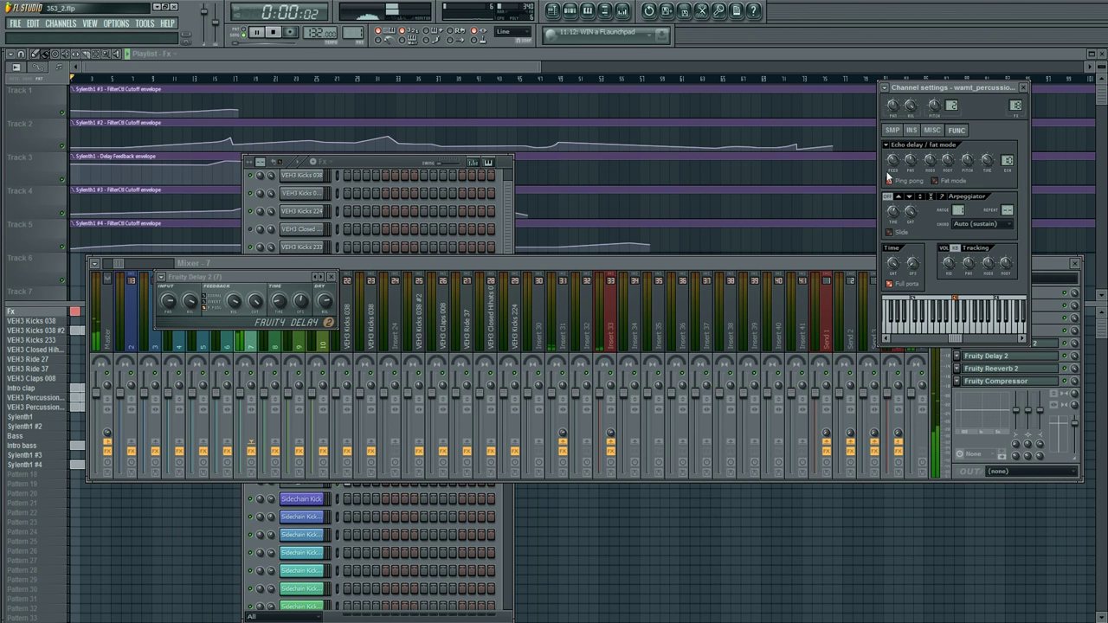
Step: Play the song from the start with only the playlist in view
key(space)
right_click(639, 473)
click(922, 585)
click(482, 511)
click(564, 540)
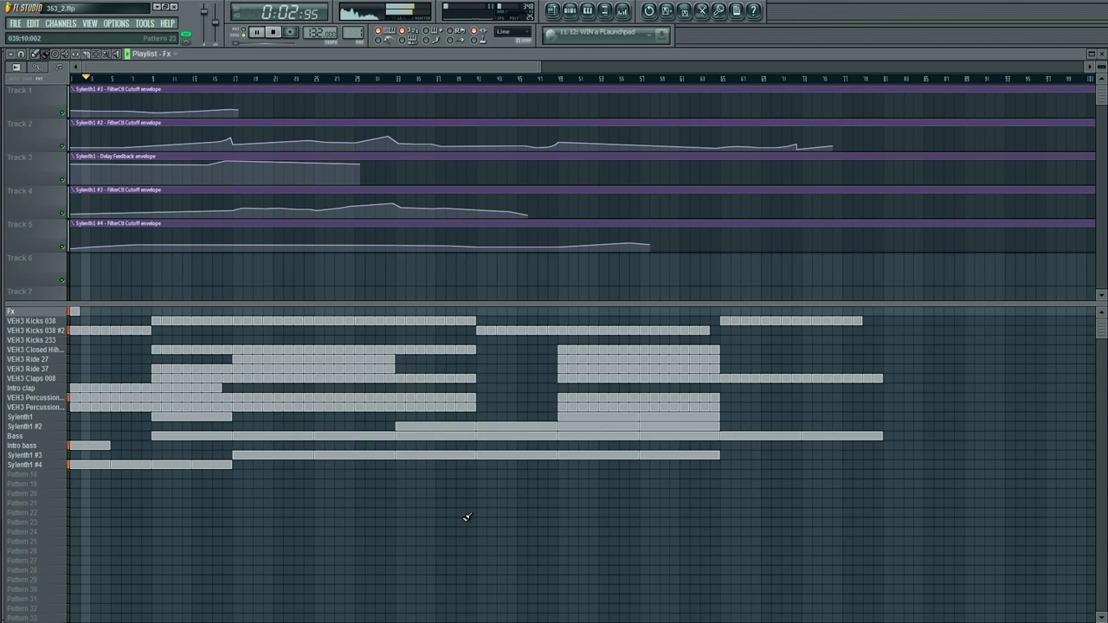
Step: Delete the VEH3 Ride 37 clips from bars 9 to 14 and the VEH3 Claps 008 clips from bars 9 to 17
click(123, 388)
click(120, 446)
right_click(126, 447)
right_click(165, 372)
right_click(165, 378)
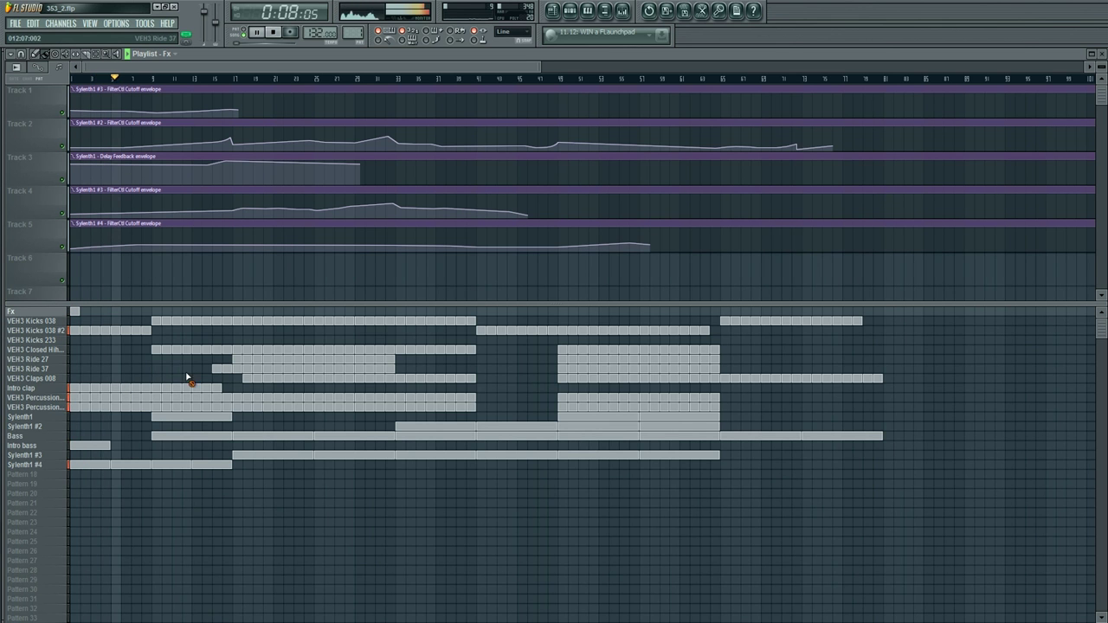
Step: Restart playback from the beginning and add a second Intro bass clip at bar 5
key(space)
key(space)
click(120, 446)
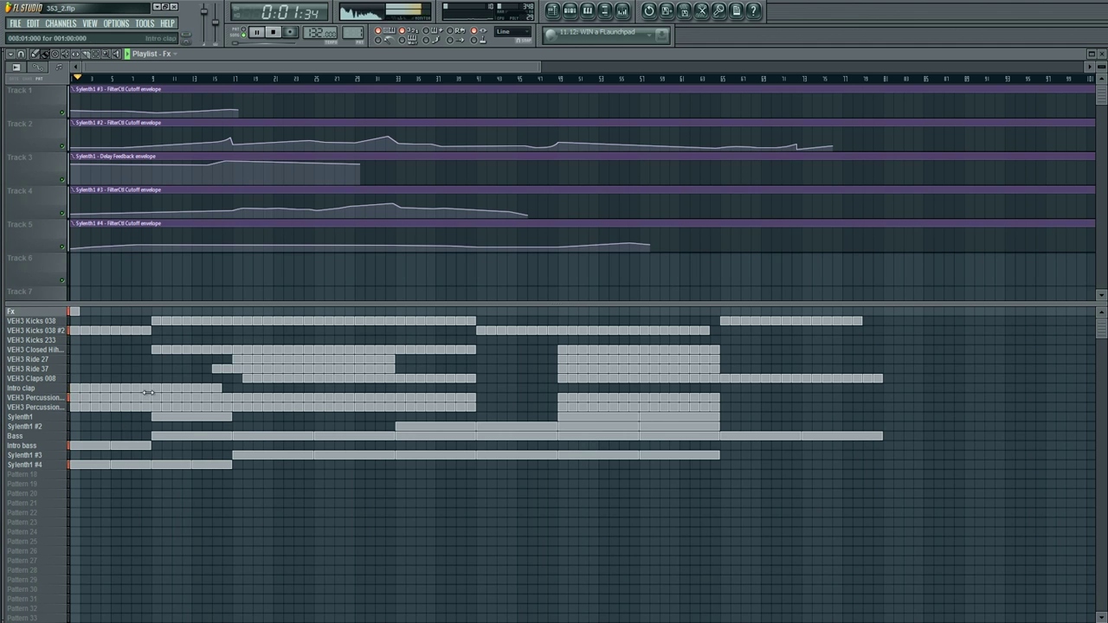
Step: Replace VEH3 Kicks 038 with VEH3 Kicks 038 #2 in bars 9 to 16, and delete the closed hi-hat clips there
right_click(157, 321)
mouse_move(157, 330)
mouse_down()
mouse_move(231, 326)
mouse_move(170, 334)
mouse_move(158, 348)
mouse_move(232, 354)
mouse_up()
click(227, 330)
right_click(227, 321)
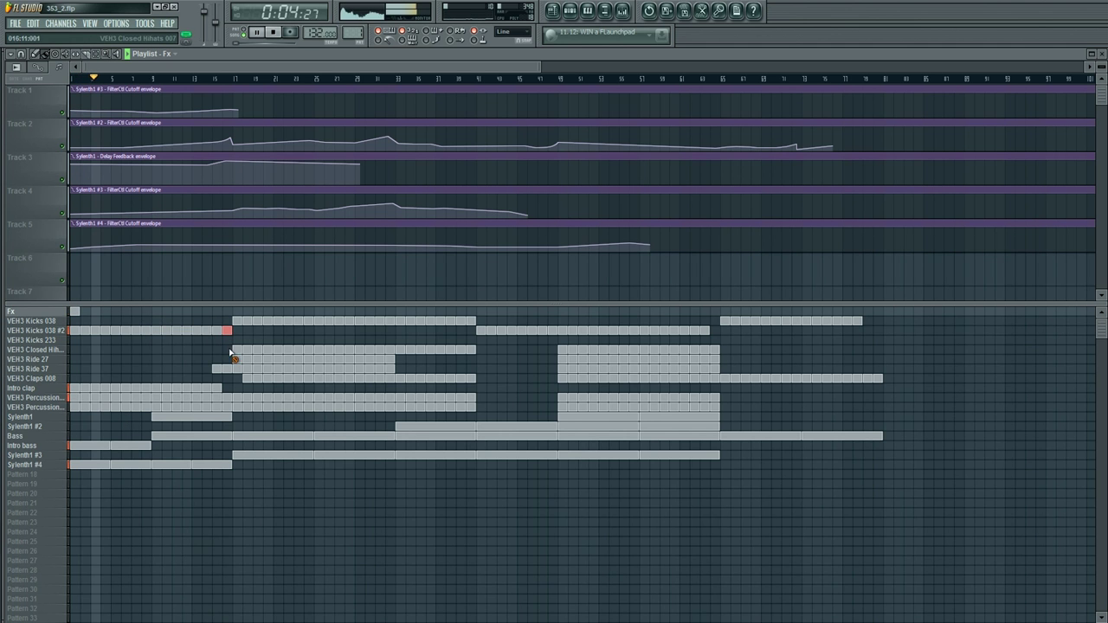
Step: Open the Intro bass notes of Sylenth1 #2 in the piano roll and move the F#5 note down to F5
click(38, 446)
key(F6)
scroll(350, 431, down, 3)
scroll(349, 430, down, 2)
click(390, 482)
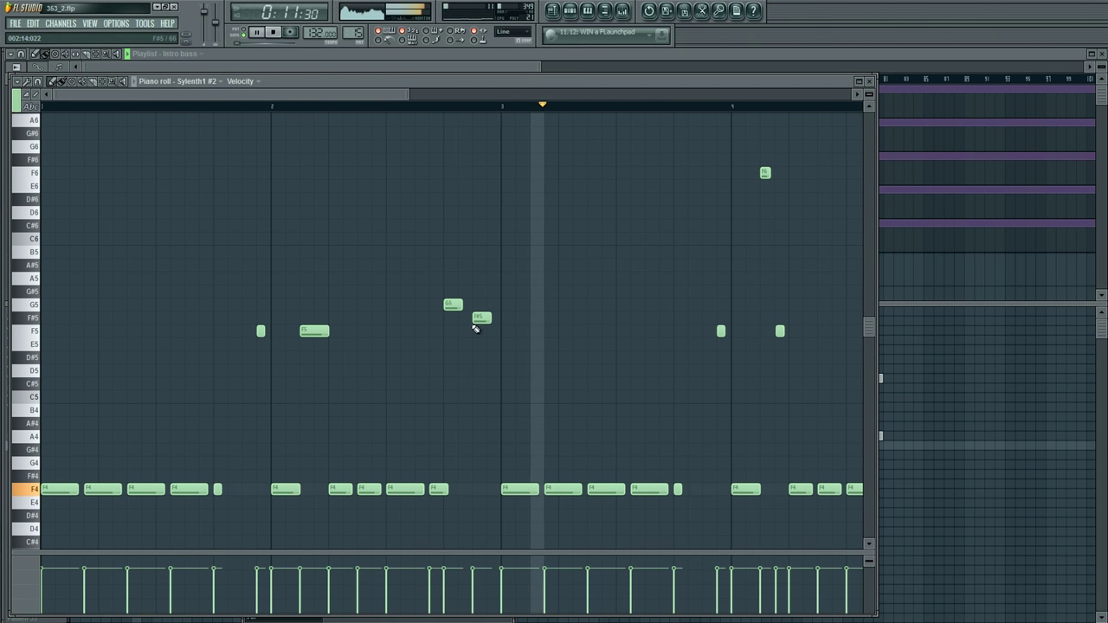
drag(483, 317, 483, 330)
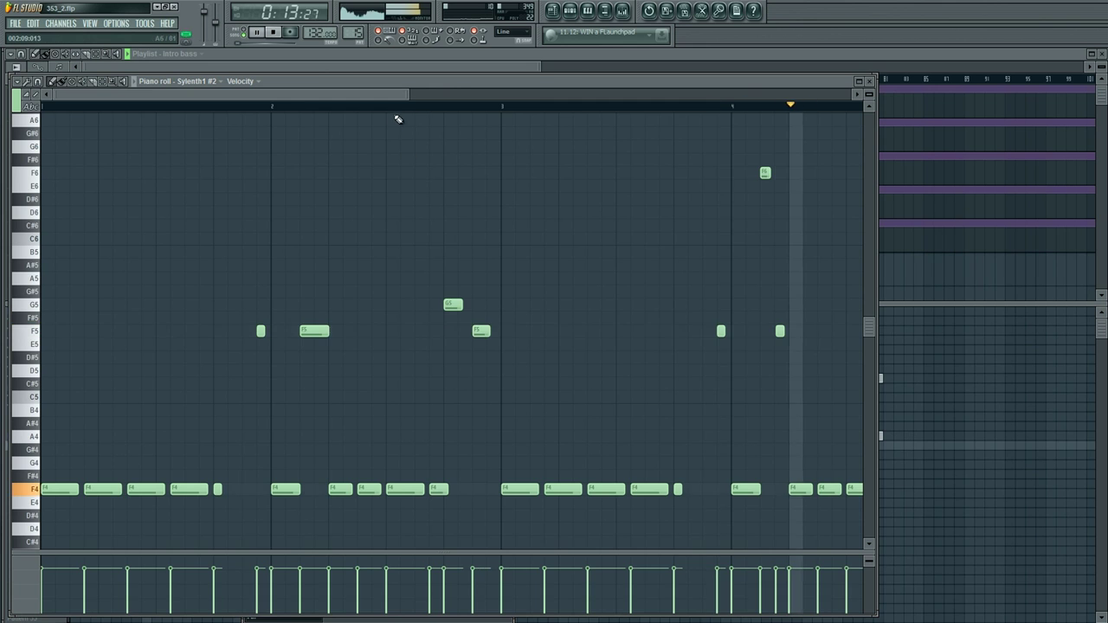
scroll(413, 110, down, 2)
Step: Replace the Bass clips in bars 9 to 16 with Intro bass clips, and delete the Sylenth1 clips over those bars
key(F5)
click(159, 443)
right_click(158, 437)
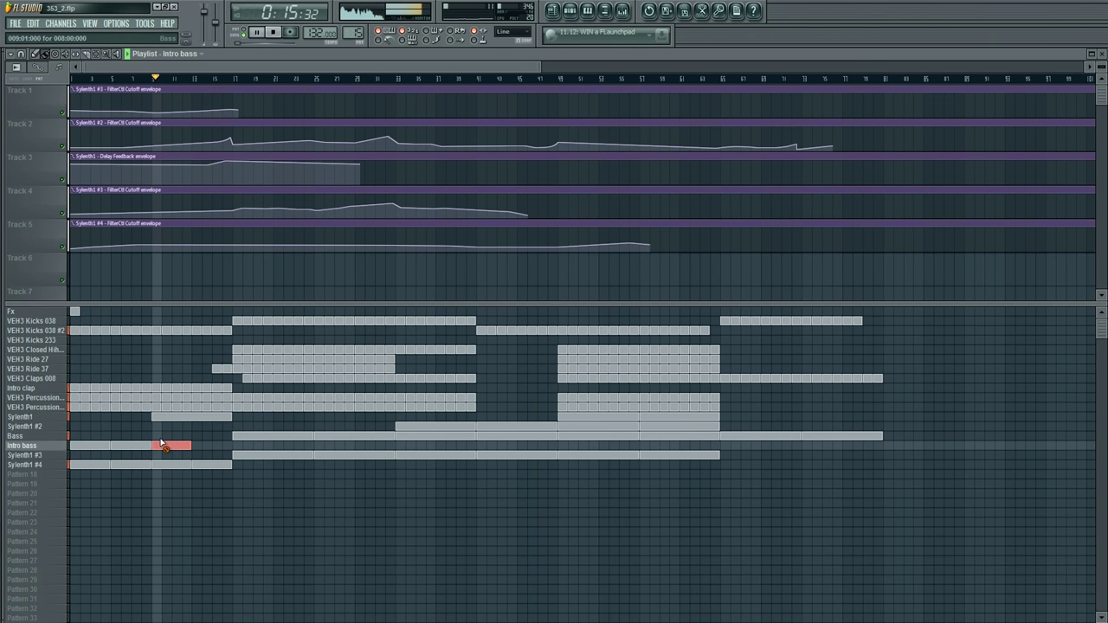
click(207, 446)
right_click(192, 419)
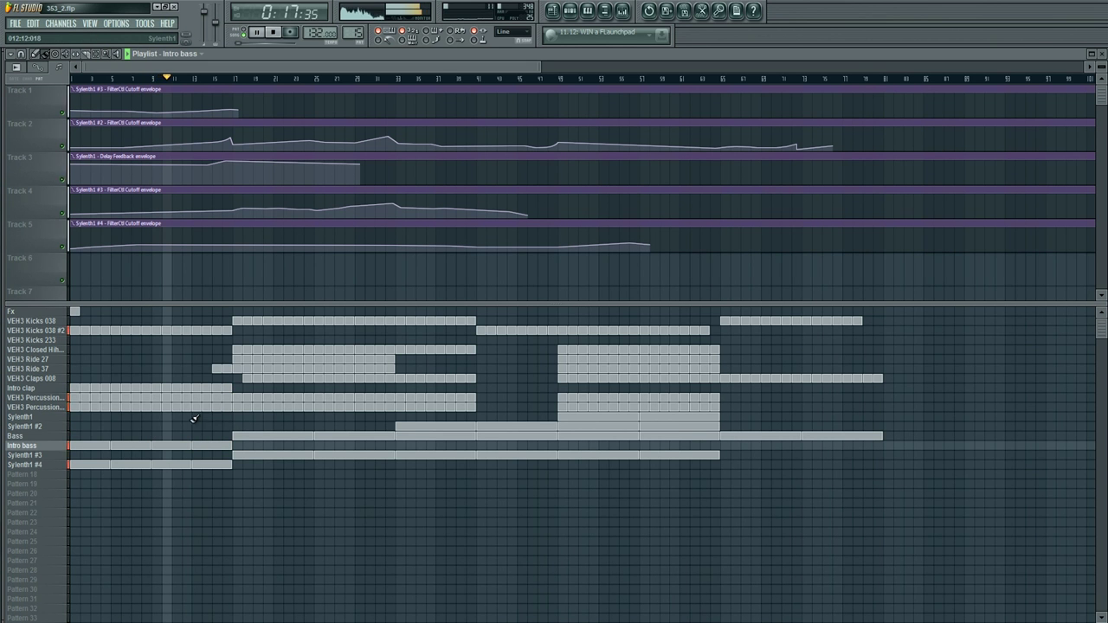
Step: Replace the Bass and Sylenth1 #3 clips in bars 17 to 24 with Intro bass and Sylenth1 #4 clips
click(239, 378)
click(239, 465)
click(240, 446)
right_click(244, 455)
right_click(248, 446)
right_click(252, 435)
click(255, 446)
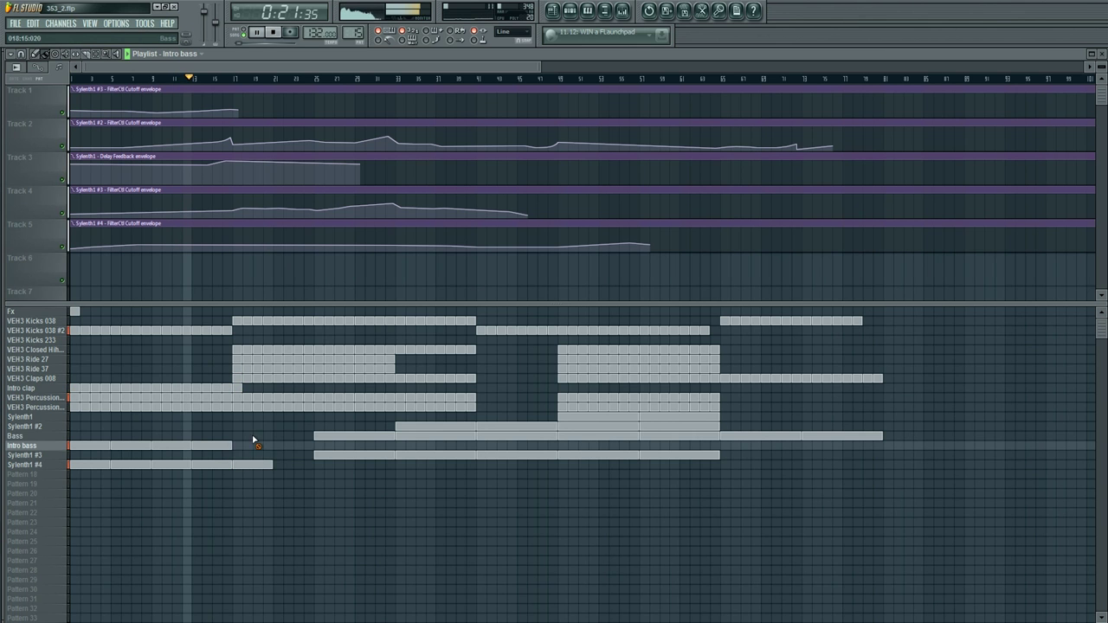
click(283, 446)
click(277, 464)
Step: In bars 17 to 24, replace VEH3 Kicks 038 with VEH3 Kicks 038 #2 and VEH3 Claps 008 with Intro clap
drag(237, 331, 308, 331)
right_click(308, 321)
right_click(238, 379)
click(249, 388)
drag(309, 387, 308, 387)
right_click(308, 379)
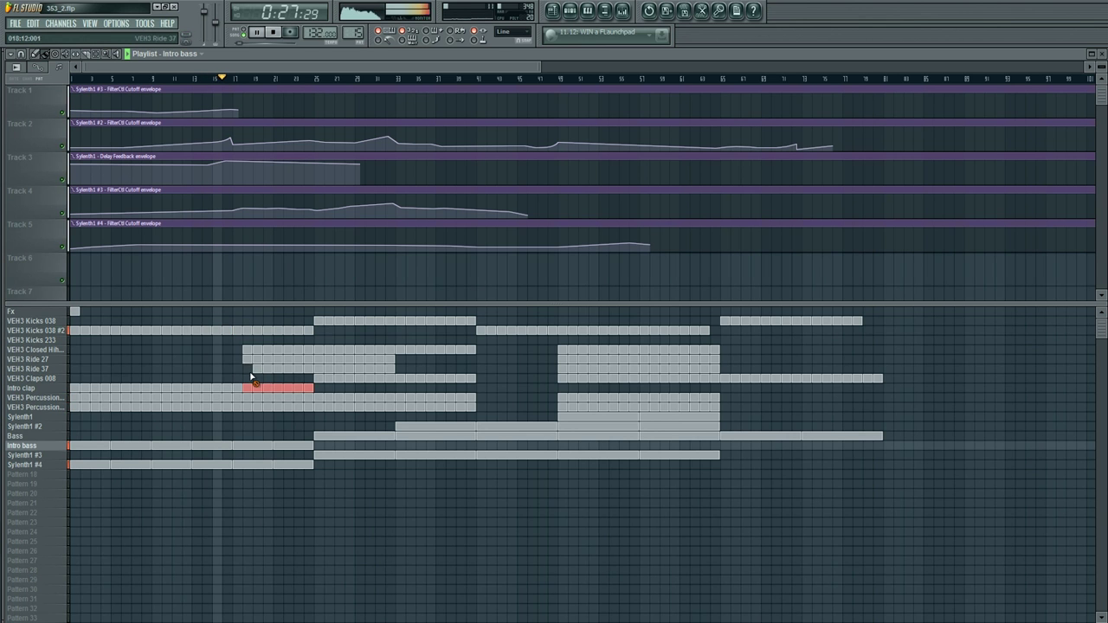
Step: Start the closed hi-hat clips at bar 17, clearing the VEH3 Ride 27 clips before bar 20 and the VEH3 Ride 37 clips before bar 23
drag(257, 351, 248, 352)
right_click(268, 369)
right_click(278, 369)
right_click(289, 368)
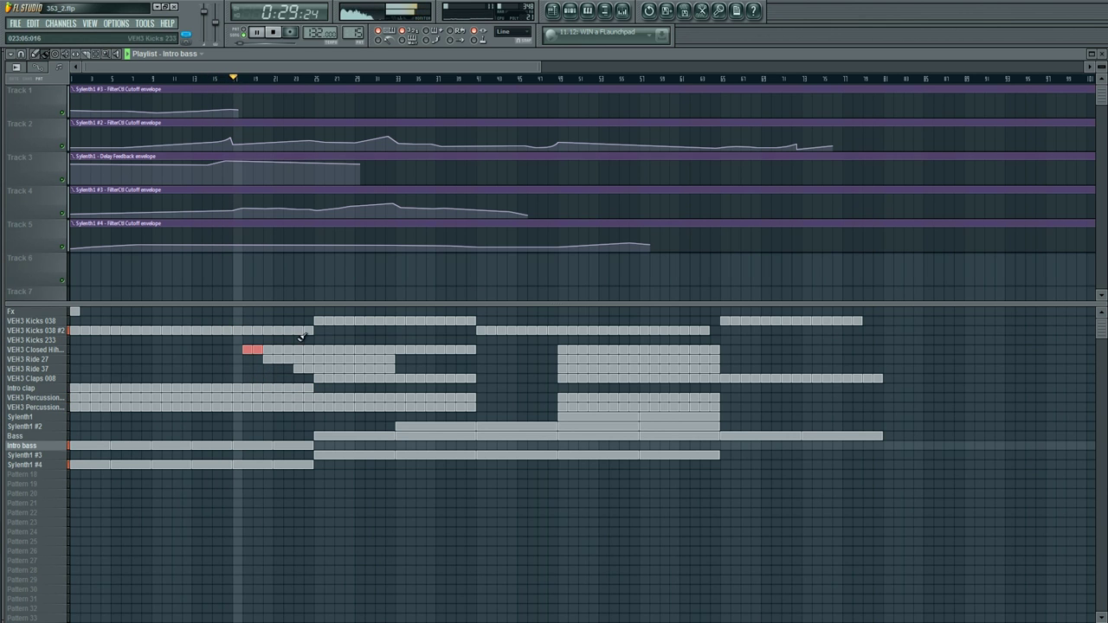
click(237, 350)
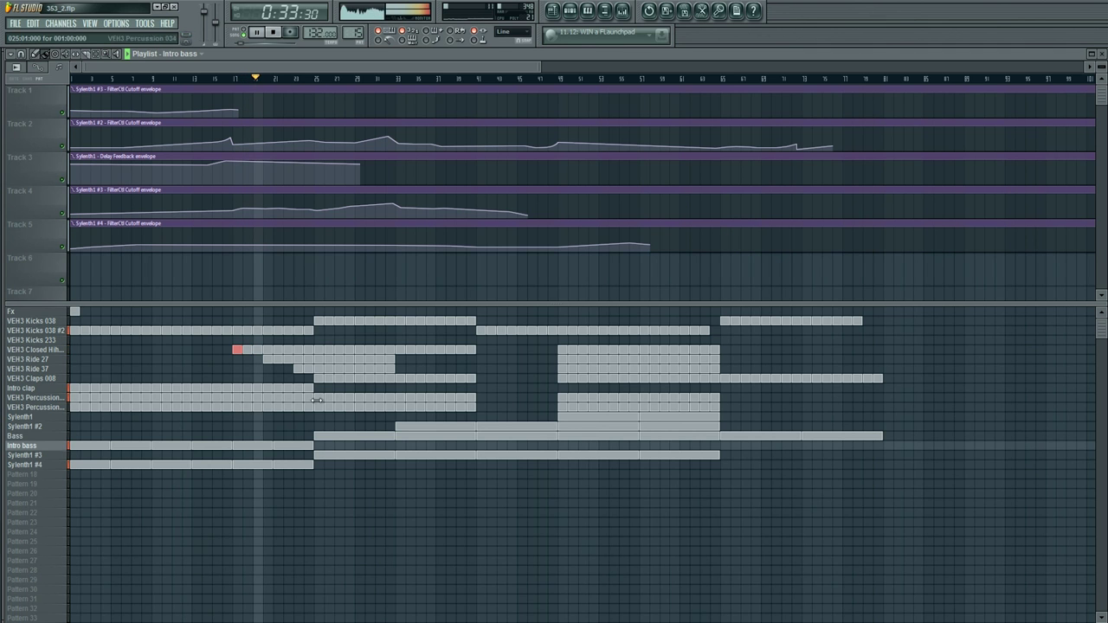
Step: Clear VEH3 Ride 27 before bar 25, start VEH3 Ride 37 at bar 21, and add an Fx clip at bar 25
drag(267, 360, 310, 369)
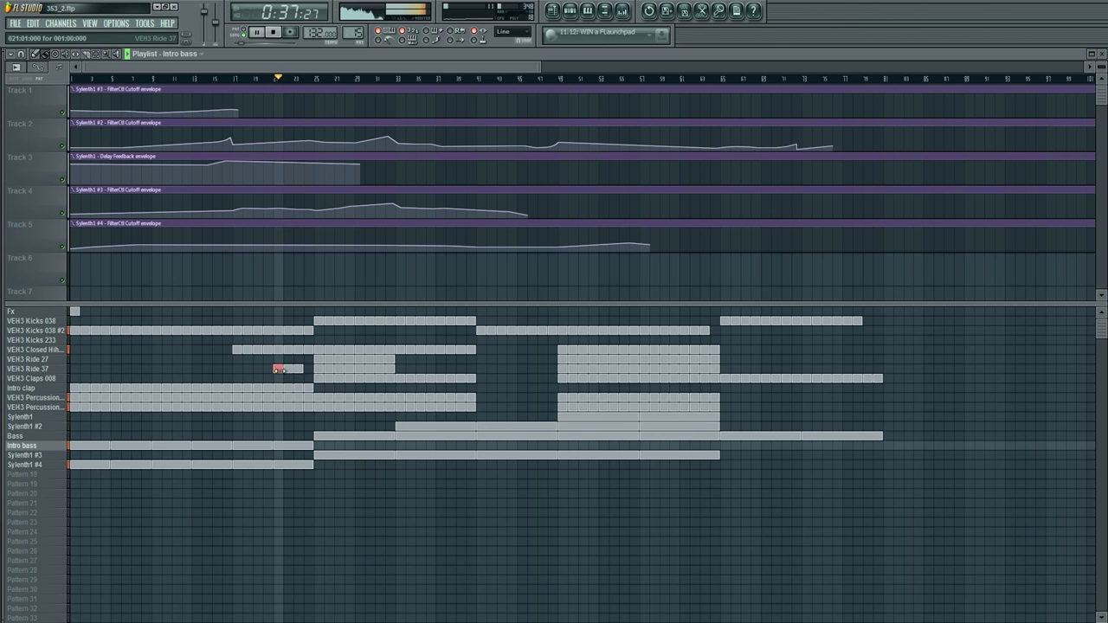
click(308, 370)
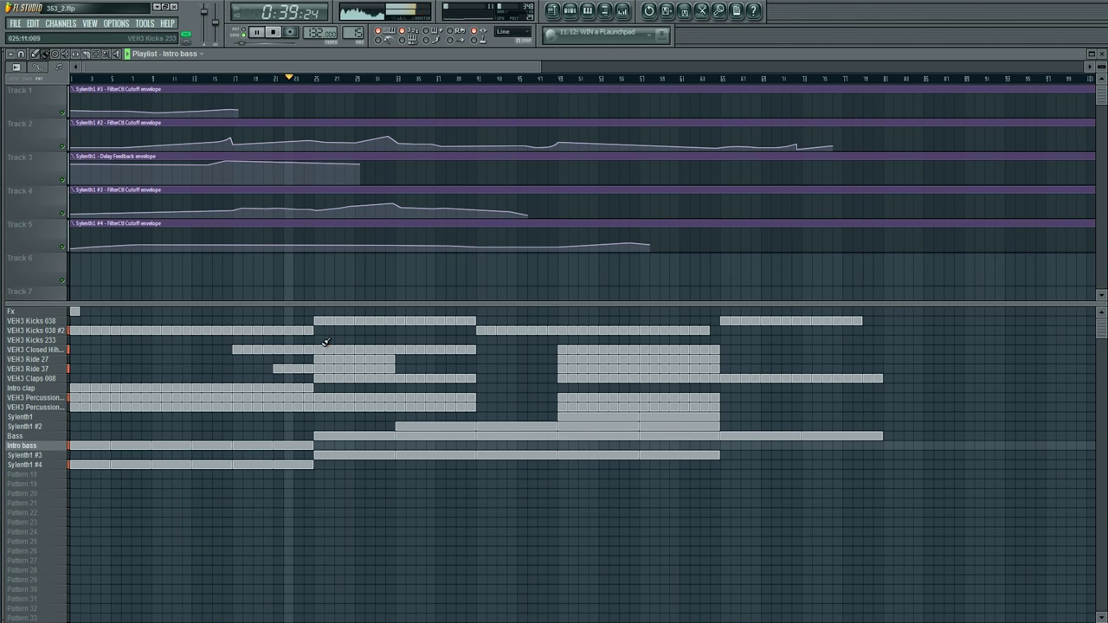
click(324, 310)
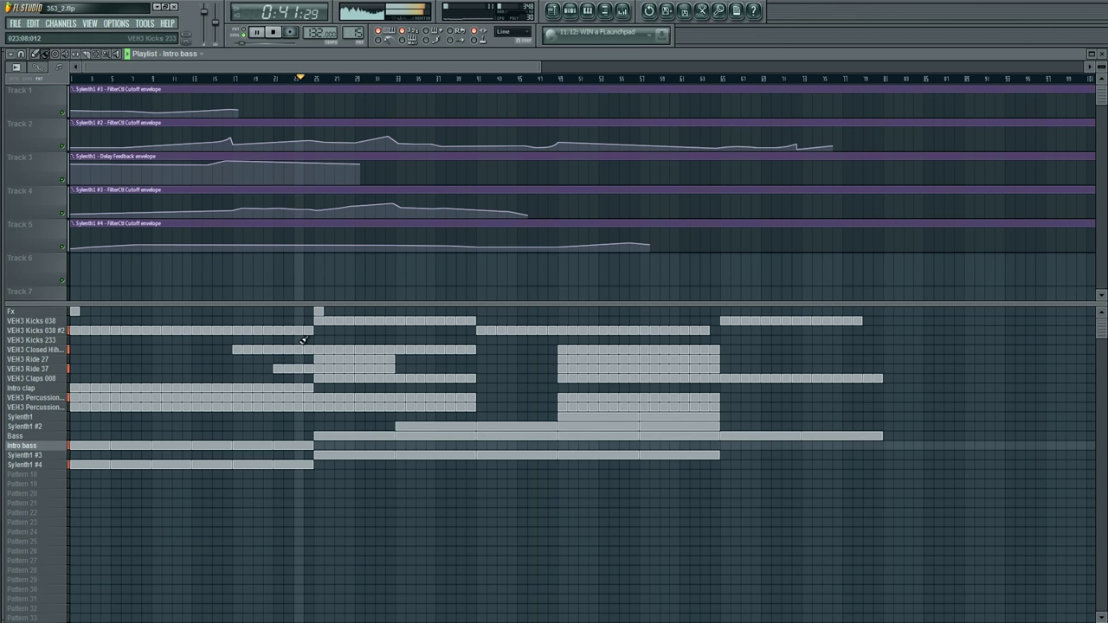
Step: Replace the VEH3 Kicks 038 #2 clip at bar 24 with a VEH3 Kicks 233 clip, and clone the VEH3 Kicks 038 #2 pattern
right_click(308, 333)
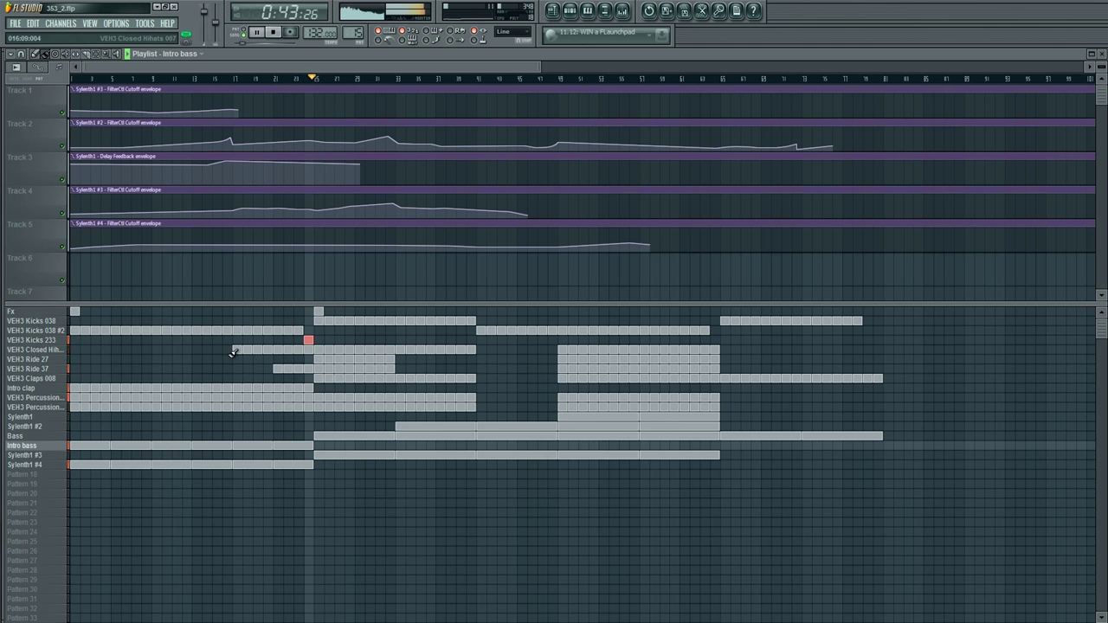
right_click(65, 332)
click(110, 379)
key(F6)
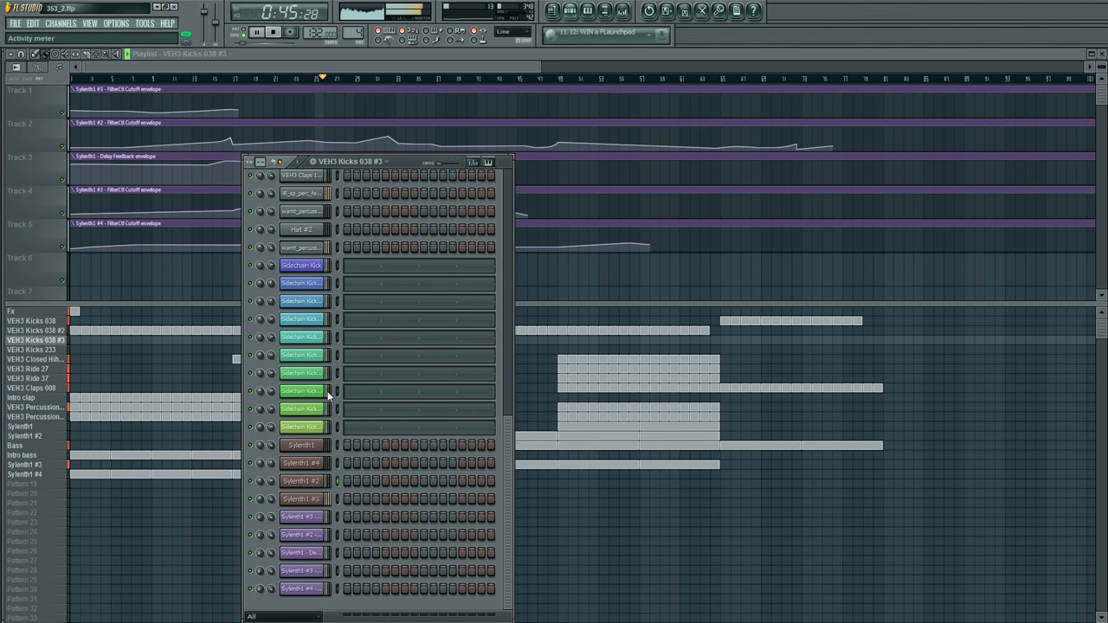
Step: Cut the VEH3 Closed Hihats 089 channel's notes from the cloned kick pattern and return to the playlist
scroll(389, 367, up, 5)
right_click(308, 244)
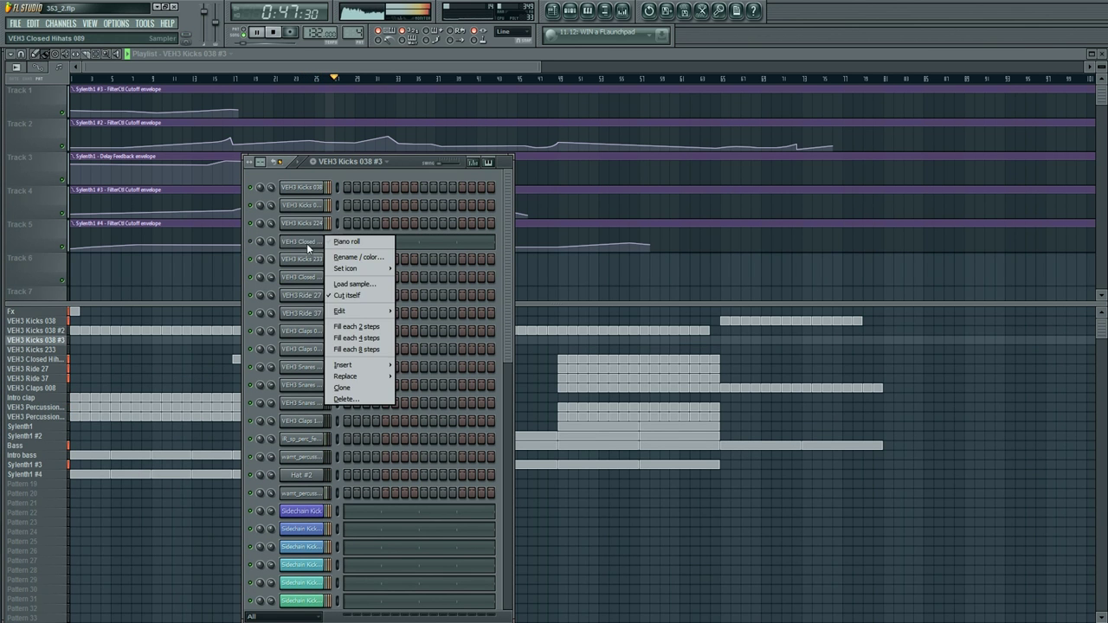
mouse_move(350, 314)
click(404, 311)
key(F6)
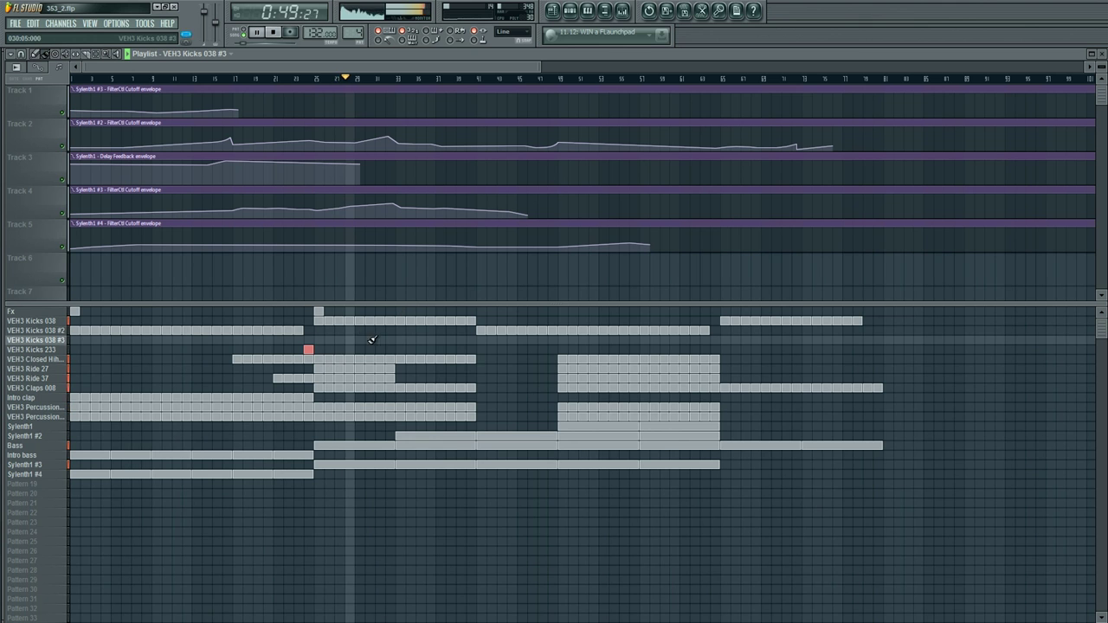
click(360, 321)
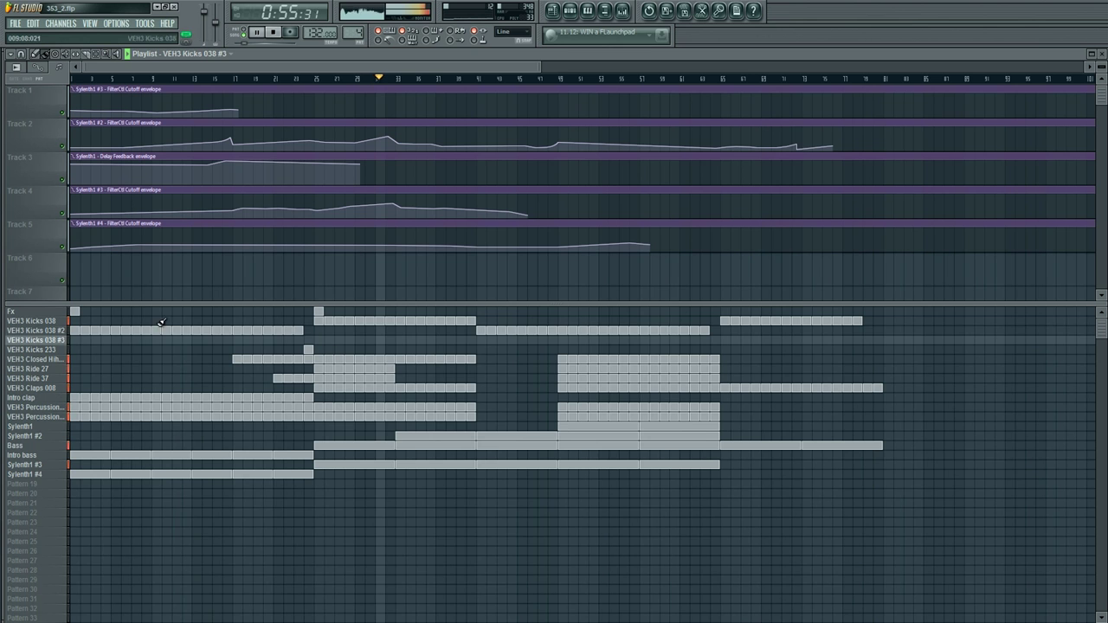
Step: Open the VEH3 Kicks 038 pattern's channels and adjust the volume of the VEH3 Kicks 038 #2 channel
click(29, 322)
key(F6)
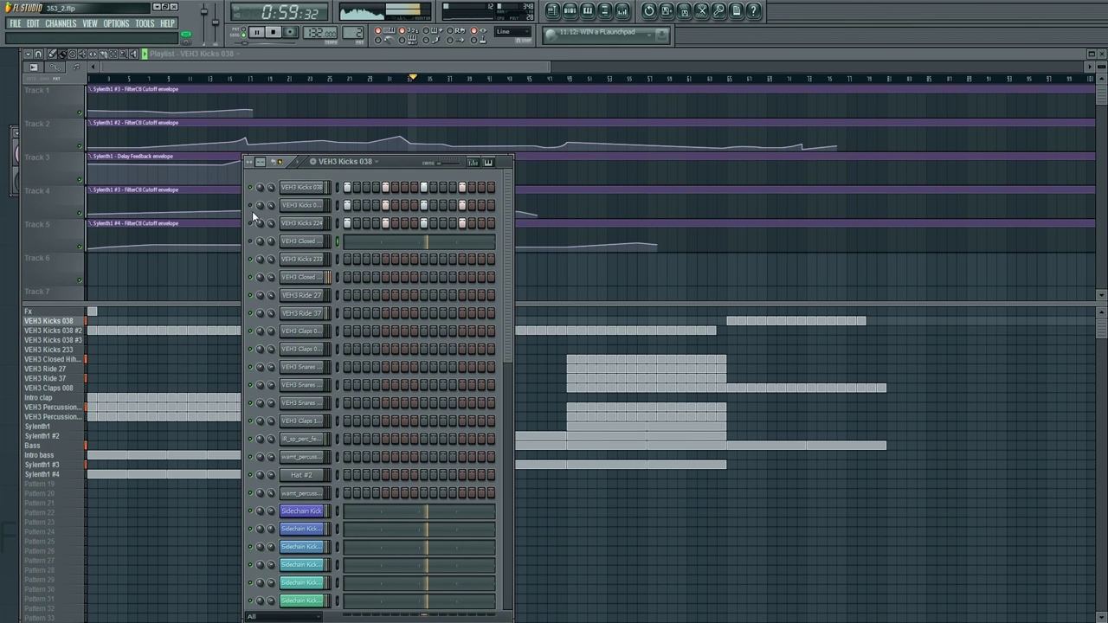
click(324, 205)
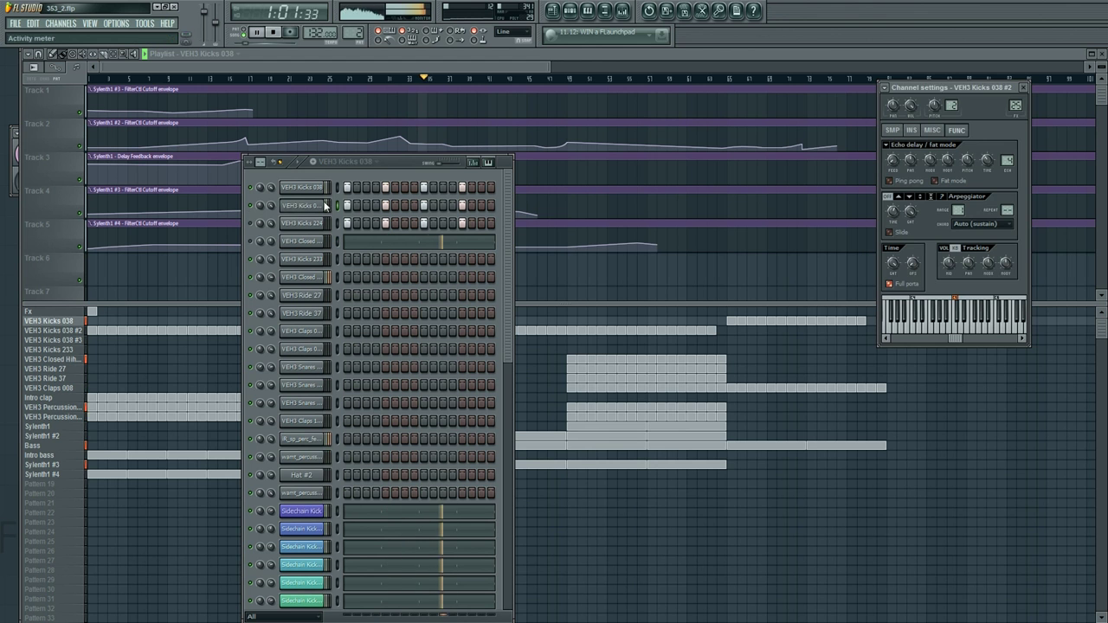
click(271, 206)
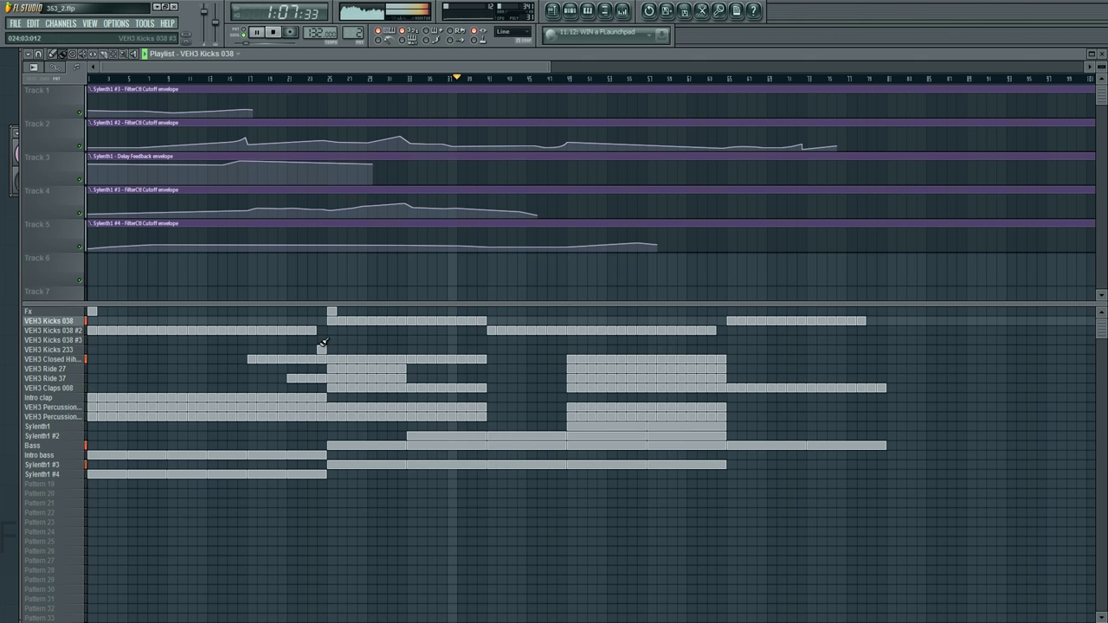
Step: Replace the VEH3 Claps 008 clip at bar 40 with an Intro clap clip, and fill bars 41 to 48 with VEH3 Claps 008 clips
double_click(70, 350)
right_click(163, 351)
click(70, 360)
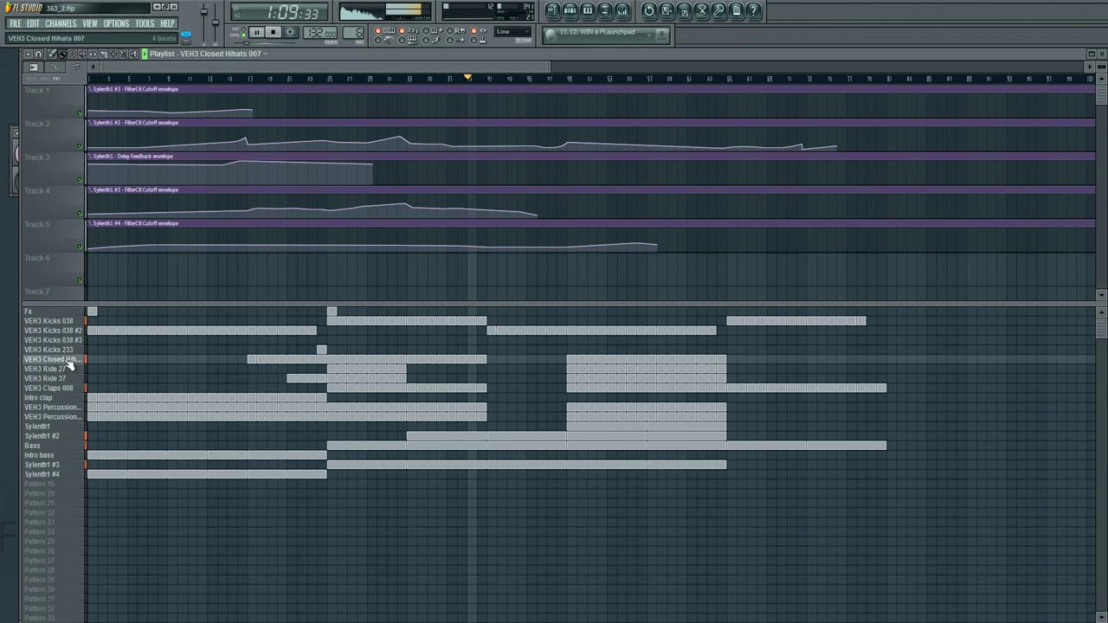
click(69, 388)
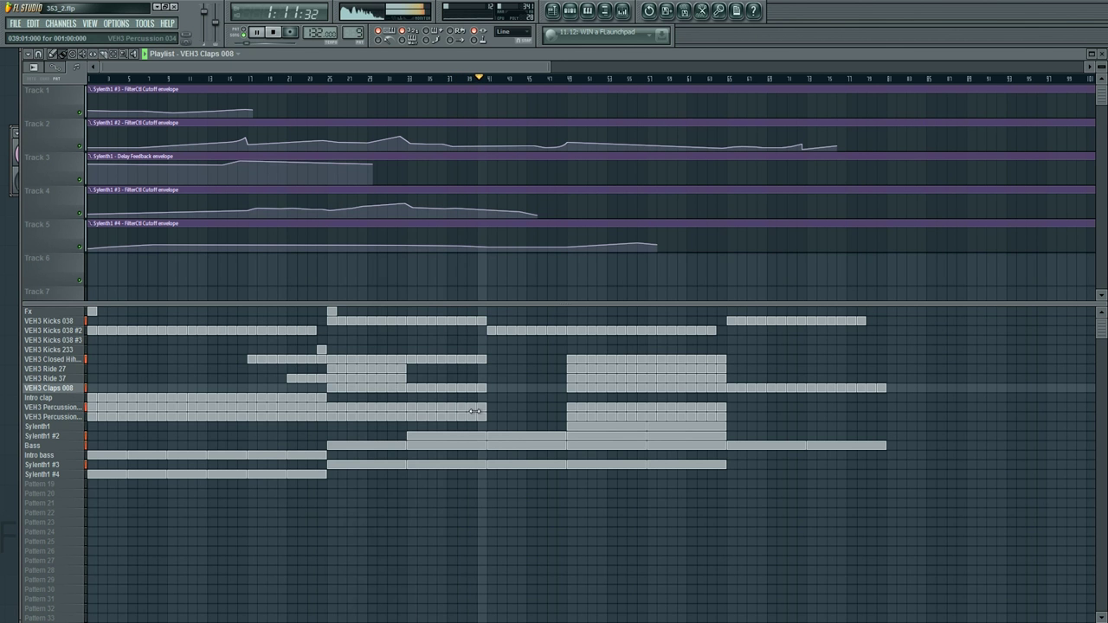
right_click(482, 391)
drag(492, 390, 560, 390)
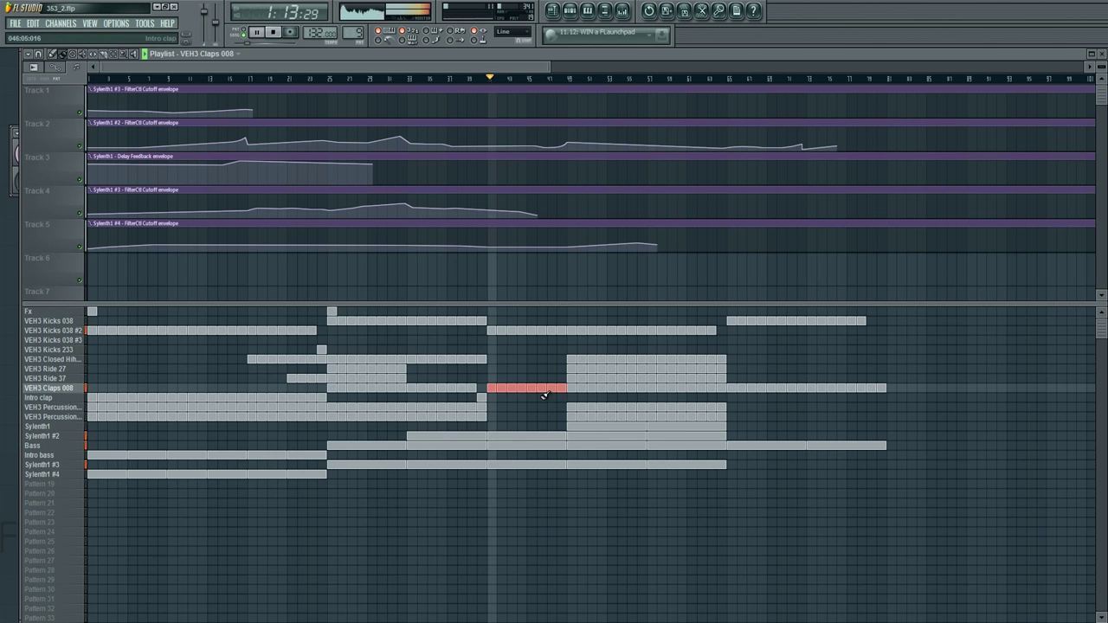
Step: Stop playback, clone the VEH3 Snares 168 channel in the VEH3 Claps 008 pattern and start loading a new sample into the clone
key(F6)
key(space)
key(F6)
key(F6)
click(299, 368)
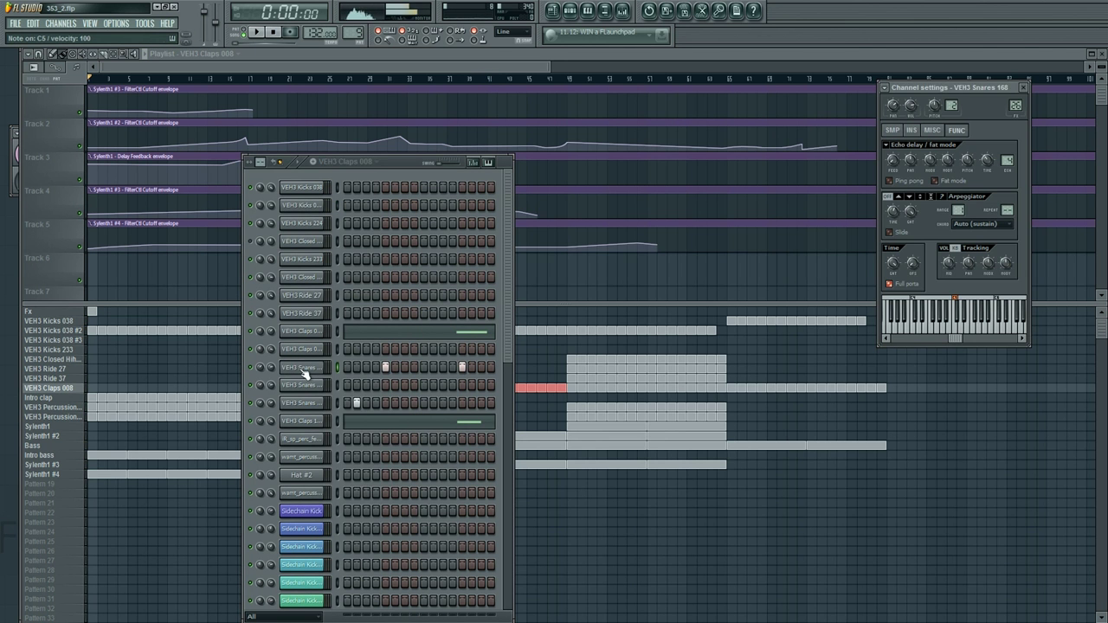
right_click(309, 368)
click(346, 515)
right_click(313, 386)
click(354, 427)
Step: Audition several samples in the VEH3 Snares folder as a replacement sound
click(424, 473)
click(410, 320)
click(406, 279)
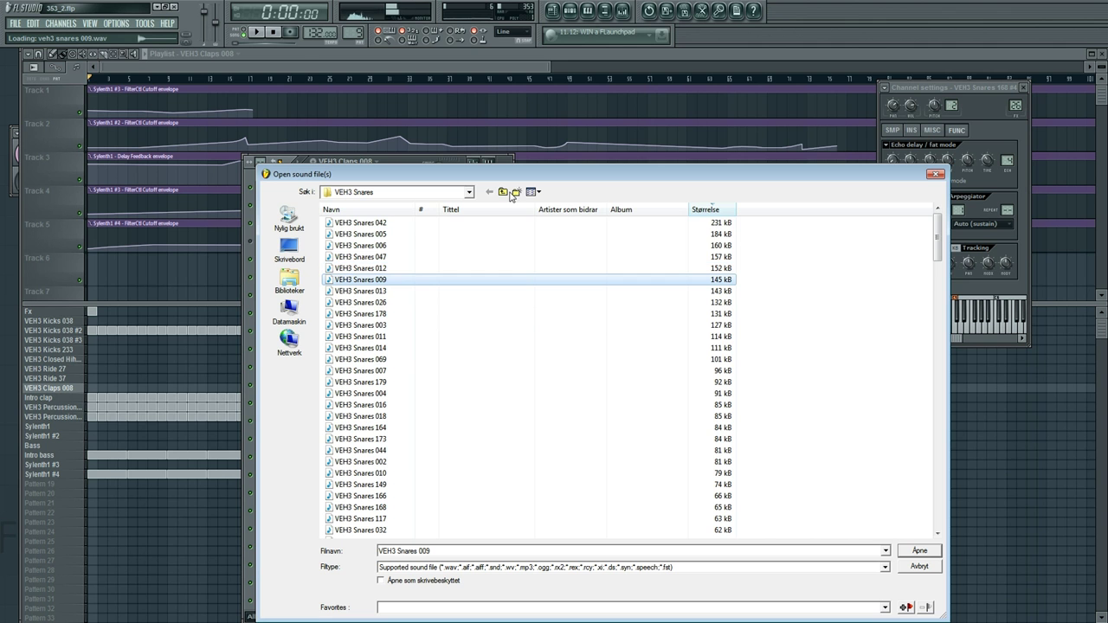
scroll(488, 475, down, 6)
click(484, 496)
Step: Audition samples throughout the VEH3 Claps folder of Vengeance.Essential.House.Vol.3 for a suitable clap
click(503, 192)
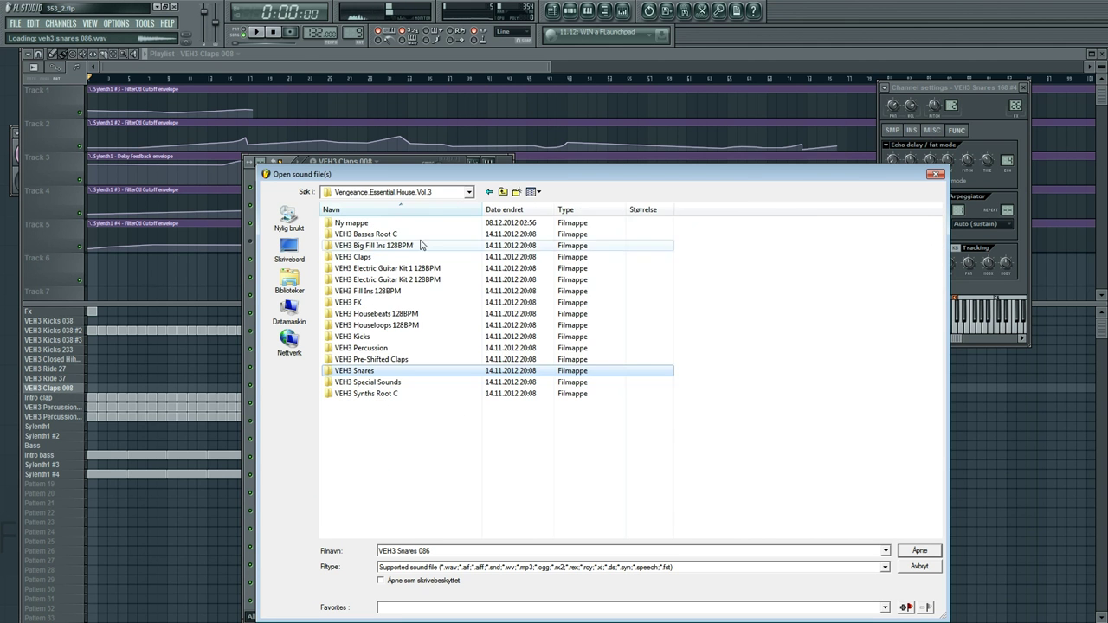
double_click(416, 258)
click(393, 302)
click(389, 359)
click(386, 429)
scroll(385, 496, down, 6)
scroll(386, 491, up, 6)
click(462, 257)
click(459, 224)
click(461, 245)
click(471, 235)
click(473, 269)
click(472, 292)
click(473, 314)
click(472, 327)
click(472, 349)
click(470, 394)
click(469, 429)
scroll(468, 430, down, 4)
click(458, 463)
click(458, 483)
scroll(458, 483, down, 3)
click(459, 475)
click(460, 487)
scroll(462, 493, down, 2)
scroll(467, 468, up, 4)
click(494, 326)
scroll(495, 327, up, 4)
click(498, 327)
click(502, 304)
click(505, 280)
Step: Go up to the Samples folder and open the Claps & Snares folder of isoRhythm Spring Pack's One Shots
click(502, 191)
click(503, 192)
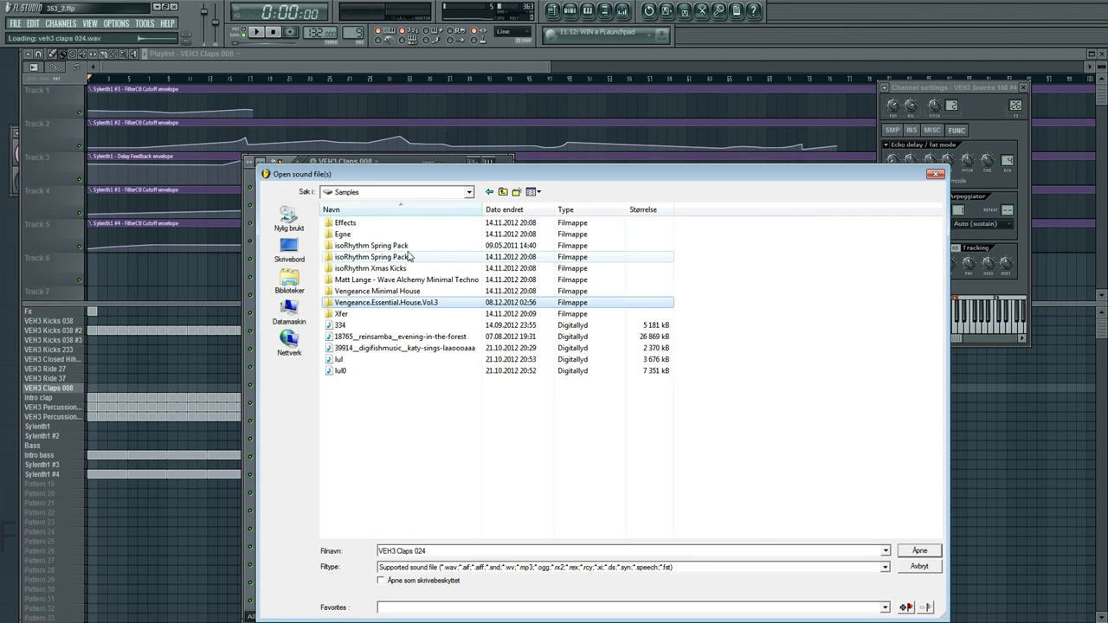
double_click(371, 246)
double_click(355, 234)
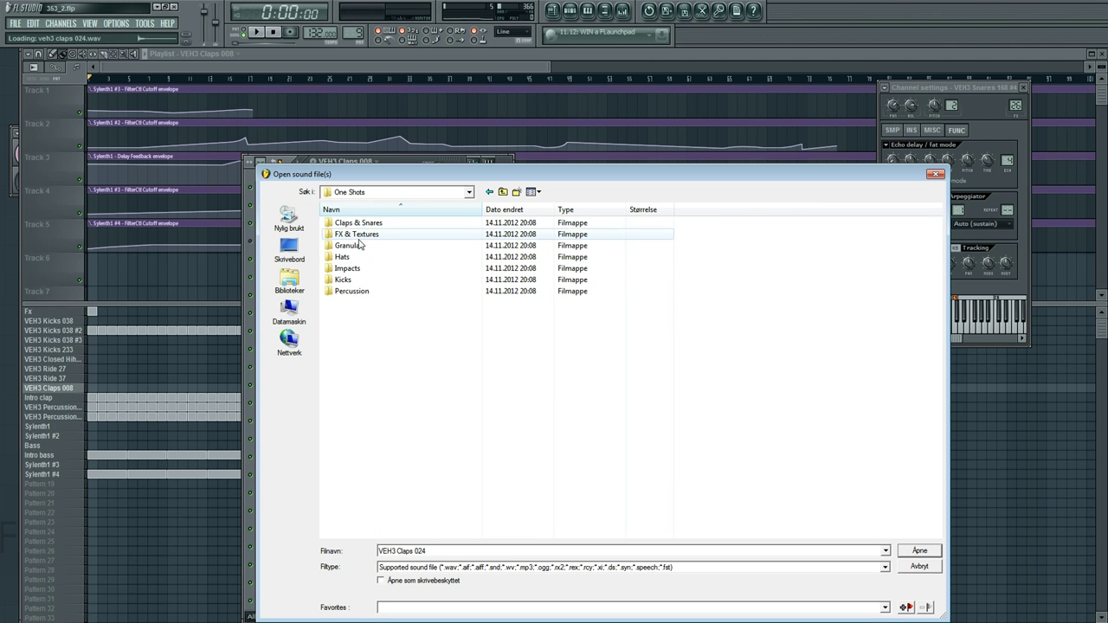
double_click(370, 225)
Step: Audition the isoClap samples and load iR_sp_clp_isoClap_20 into the cloned channel
click(375, 315)
click(413, 291)
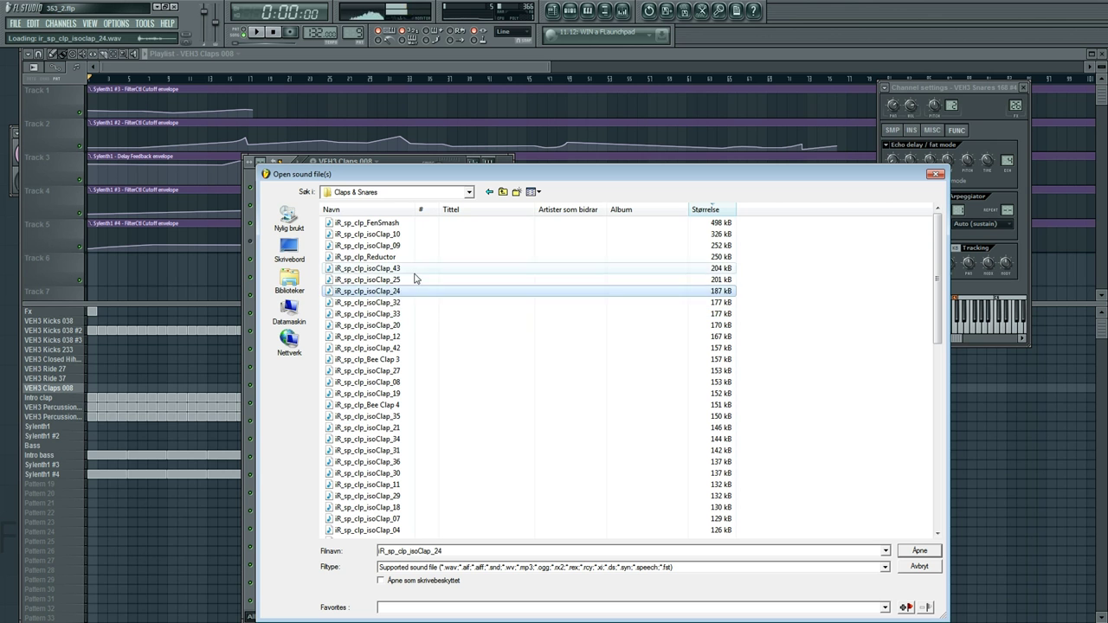
click(415, 304)
click(416, 314)
click(418, 324)
click(416, 316)
click(430, 323)
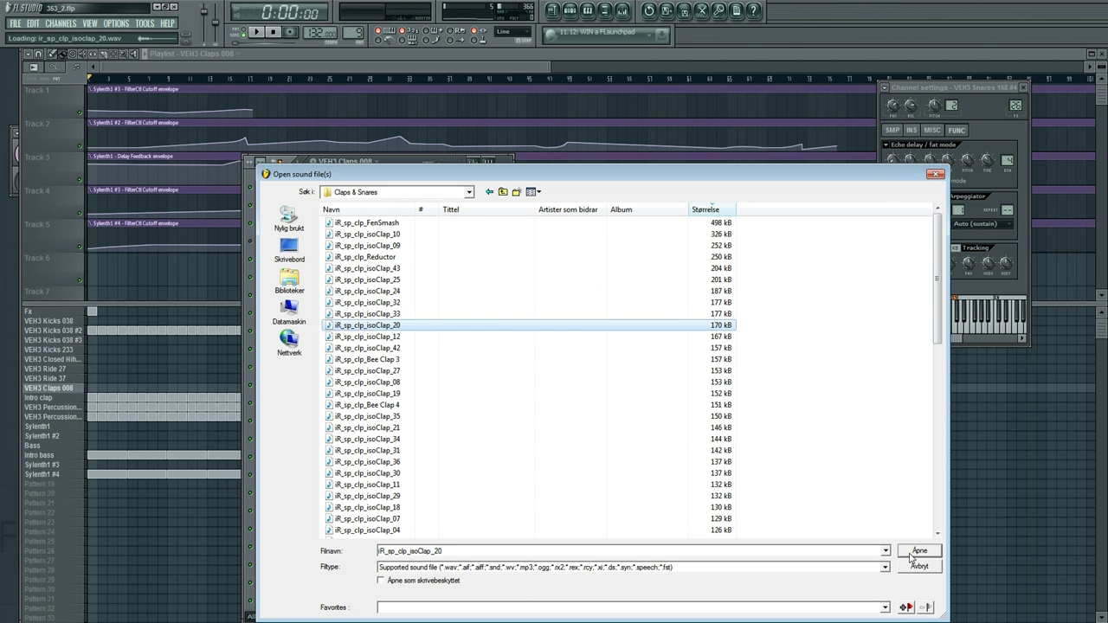
click(915, 552)
Step: Program two C5 notes for the iR_sp_clp_isoClap_20 channel in the piano roll and shift them slightly ahead of the beat
click(897, 130)
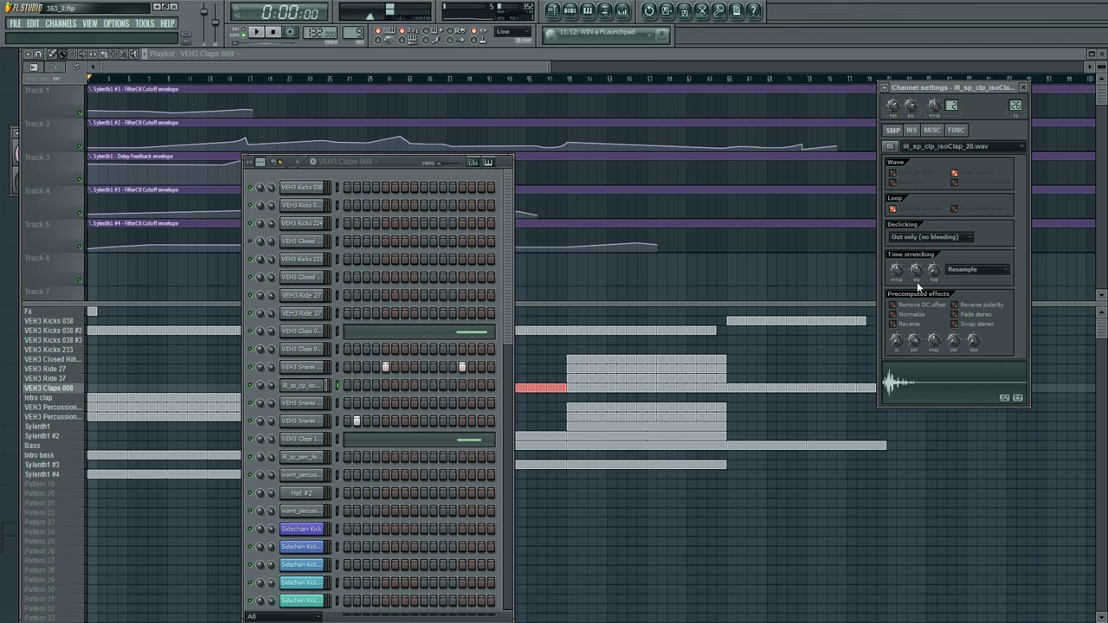
click(385, 385)
right_click(321, 379)
click(344, 385)
key(ctrl+a)
ctrl+click(227, 332)
key(ctrl+a)
drag(245, 333, 239, 333)
click(97, 106)
click(53, 81)
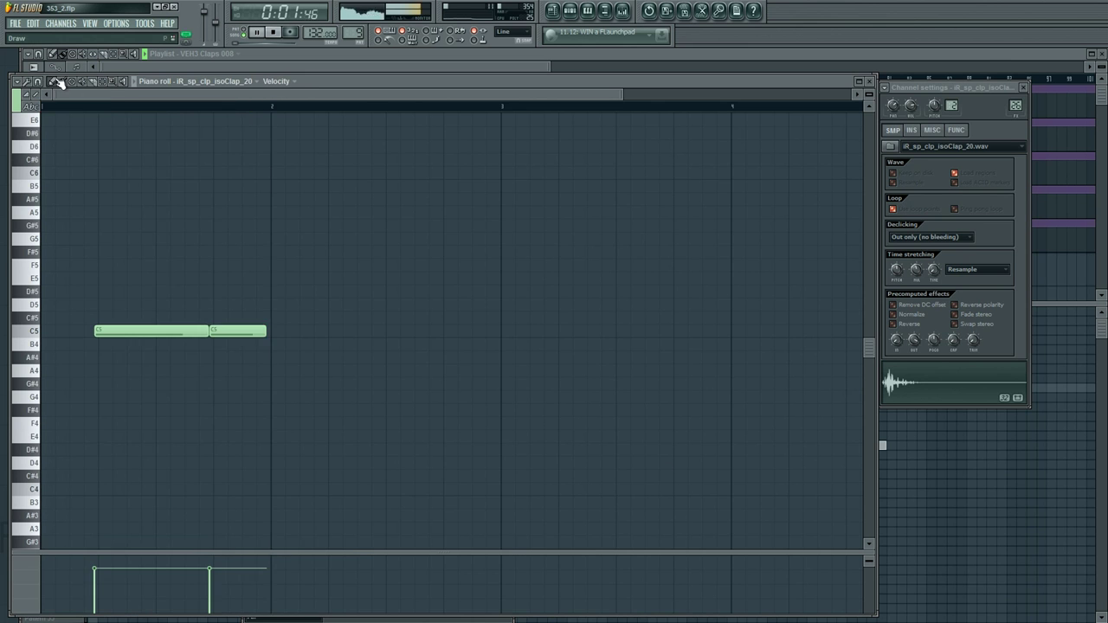
key(F6)
key(F5)
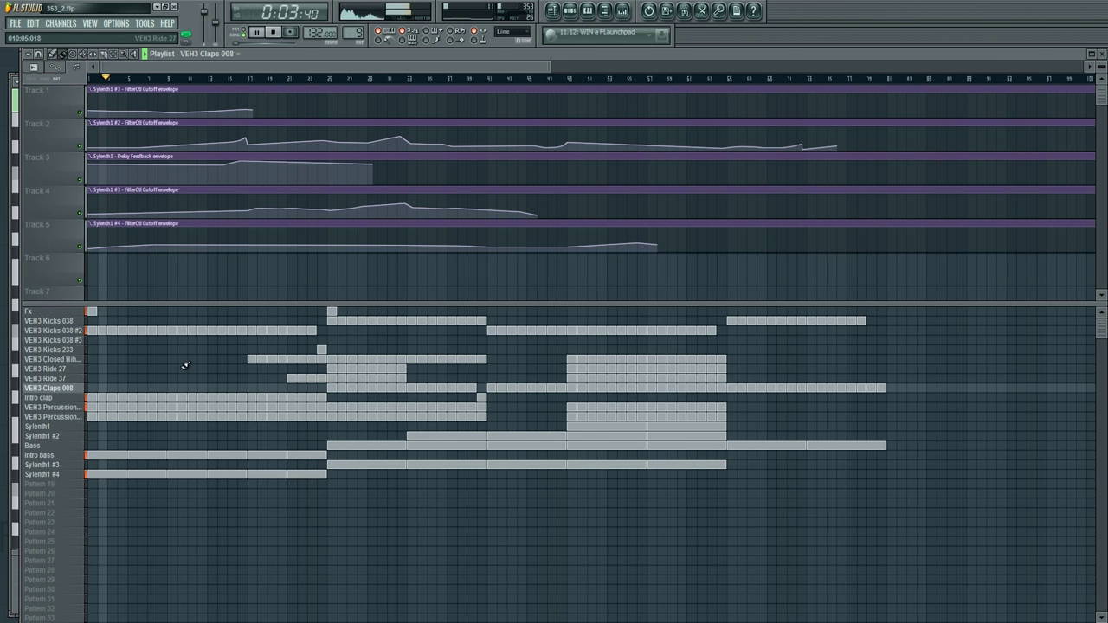
Step: Inspect the Intro clap pattern's channels and the sample settings of its VEH3 Snares 168 #3 channel
click(55, 399)
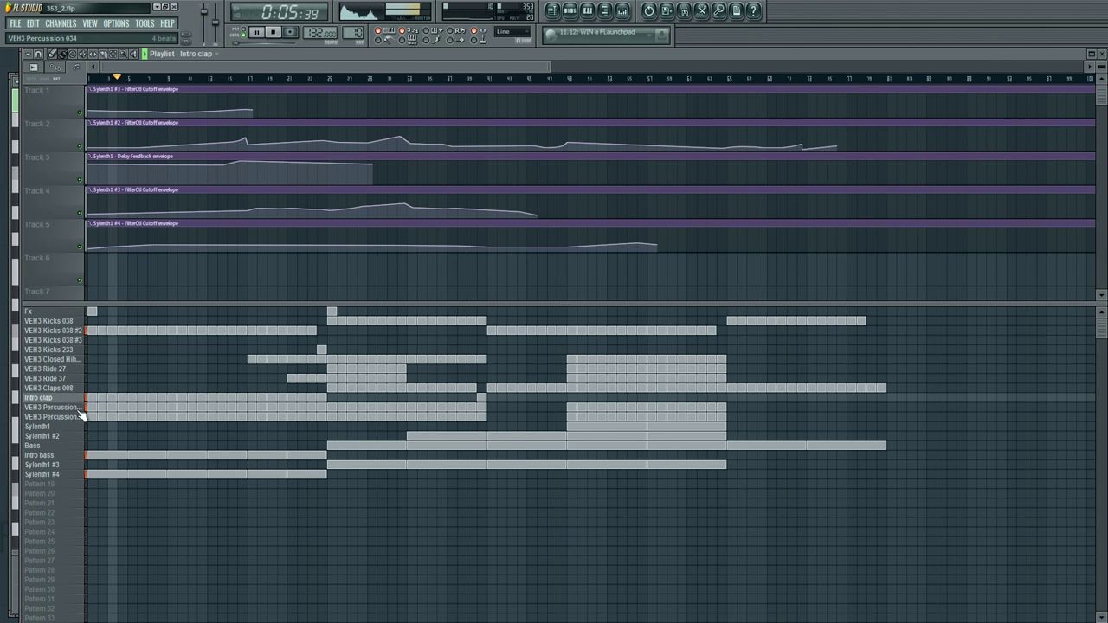
key(F6)
click(326, 404)
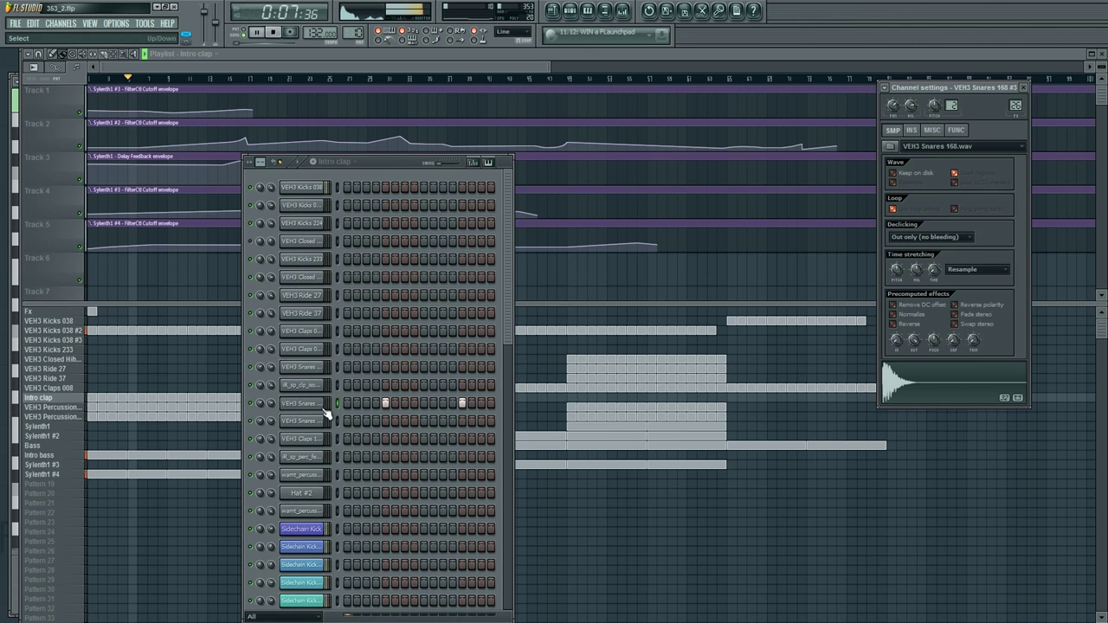
key(F12)
Step: Edit the ending of the Intro bass pattern's Sylenth1 #2 notes in the piano roll, raising the last note in bar 4 to G5
click(52, 447)
click(54, 455)
key(F6)
scroll(433, 493, down, 3)
click(407, 489)
drag(457, 308, 458, 336)
scroll(338, 107, down, 5)
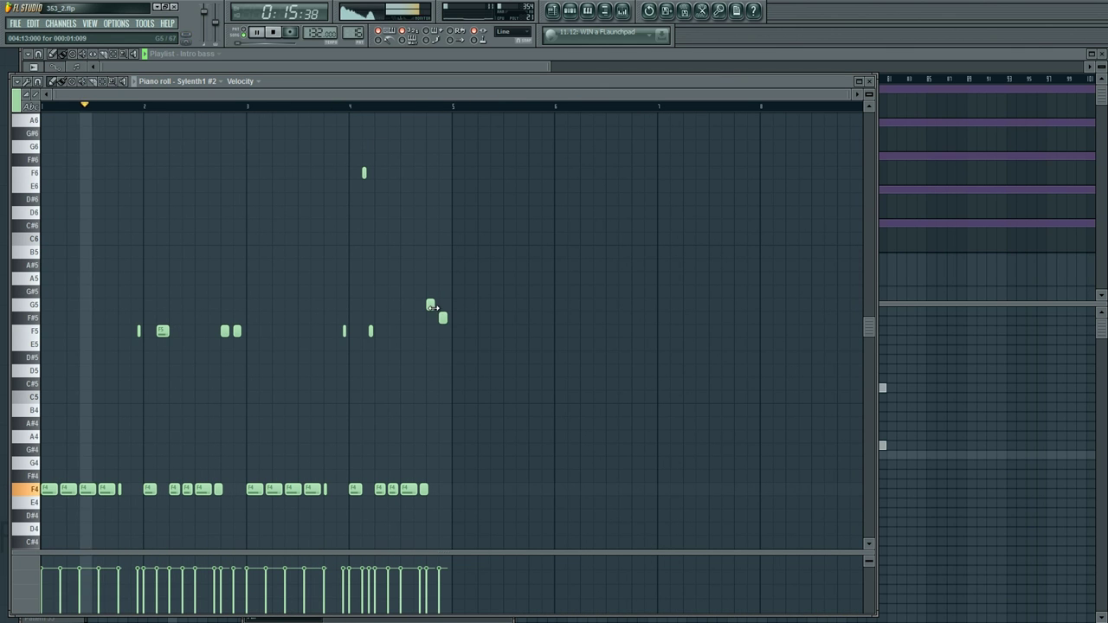
drag(442, 318, 442, 304)
key(F7)
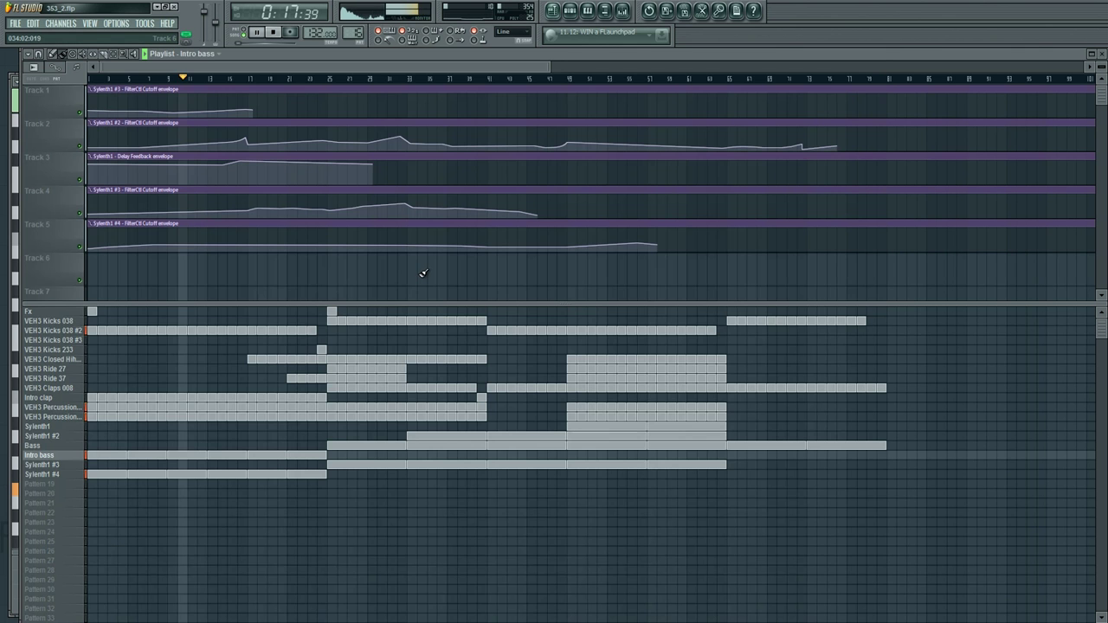
Step: Reshape the Sylenth1 #2 FilterCtl Cutoff envelope around bars 13 to 17 by shifting points and deleting the superfluous ones
drag(209, 143, 216, 141)
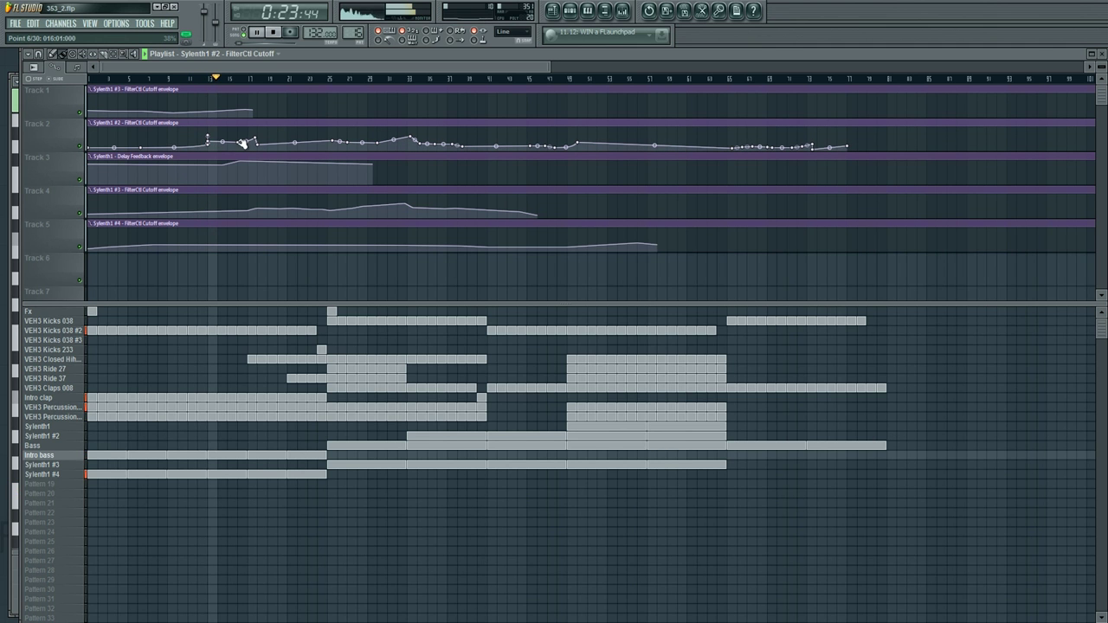
drag(242, 144, 248, 145)
right_click(248, 145)
click(262, 162)
right_click(206, 138)
click(220, 153)
right_click(207, 142)
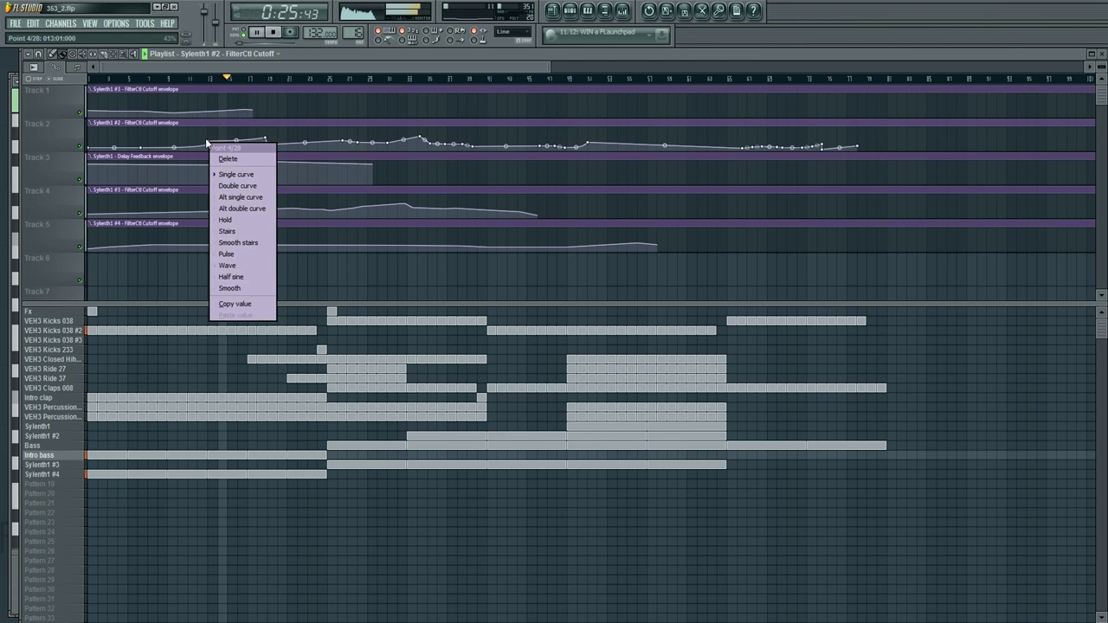
click(228, 159)
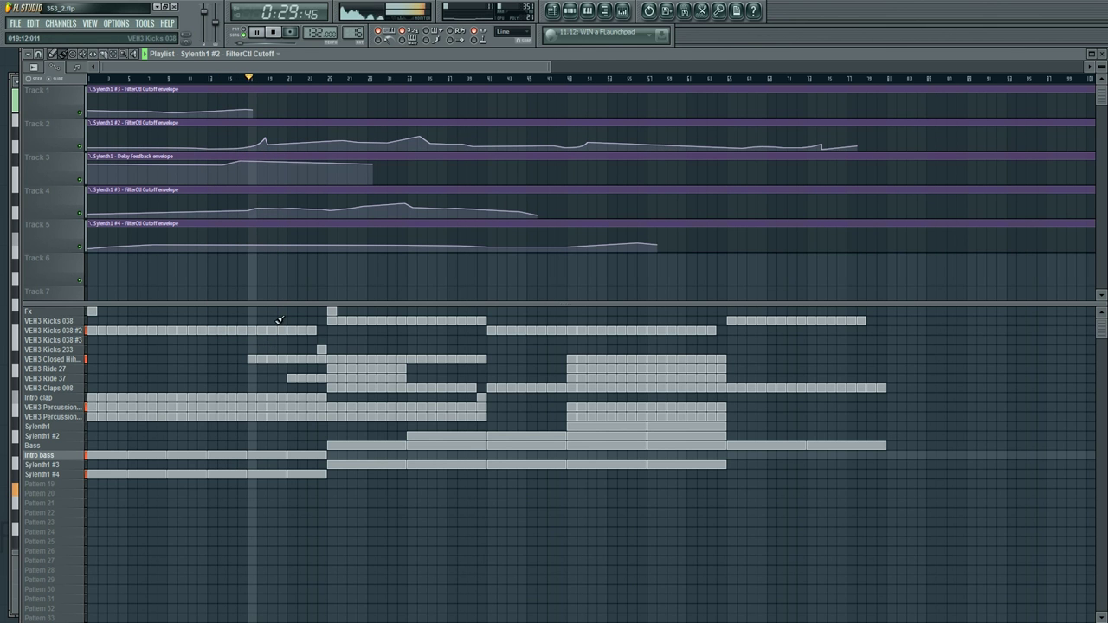
Step: Clone the Fx pattern and rename the copy as Sweep
right_click(45, 324)
click(77, 360)
right_click(49, 322)
click(59, 321)
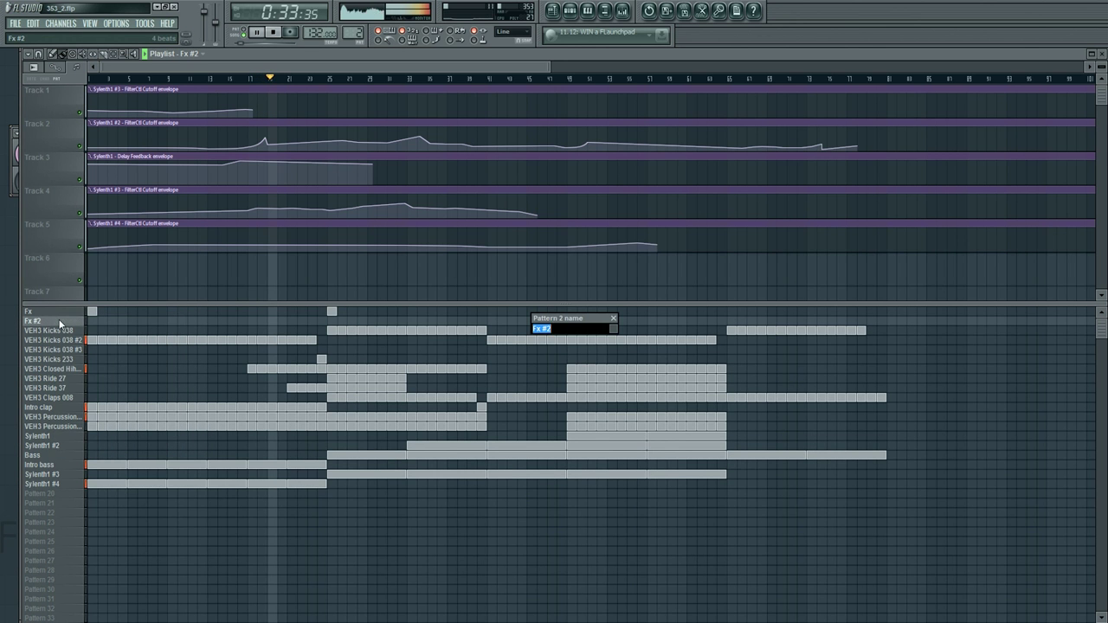
text(Sweep)
key(Return)
Step: Clone the last warmt percussion channel in the Sweep pattern and move the first step from the original to the clone
key(F6)
right_click(328, 245)
click(347, 394)
click(347, 265)
right_click(348, 249)
key(F5)
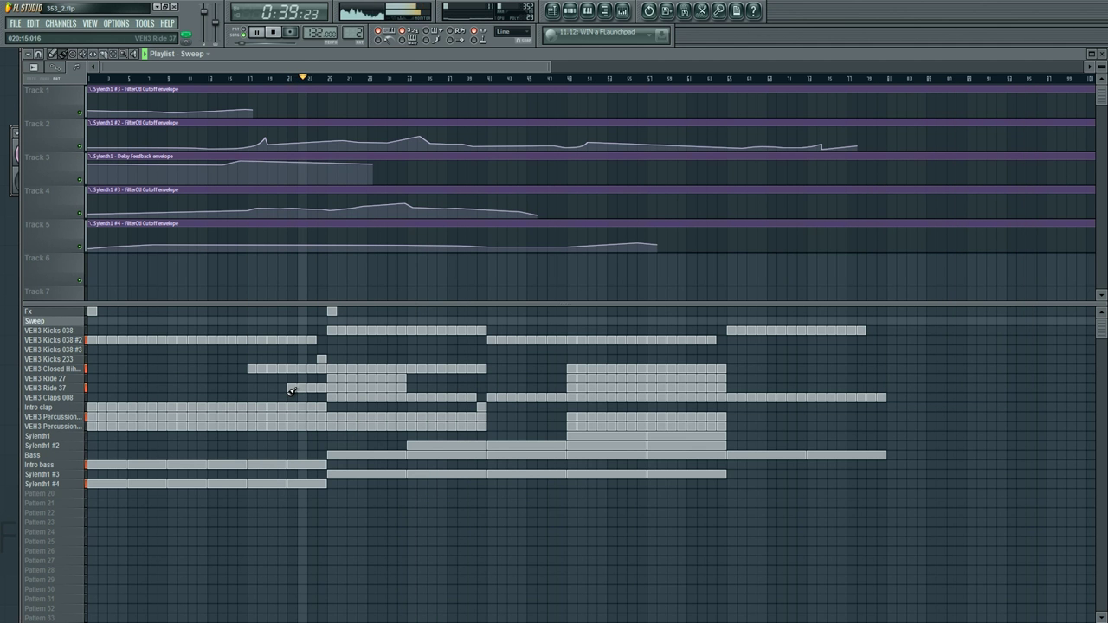
Step: Create a channel volume automation clip for VEH3 Ride 37 and add VEH3 Ride 37 clips across bars 17 to 20
click(43, 387)
key(F6)
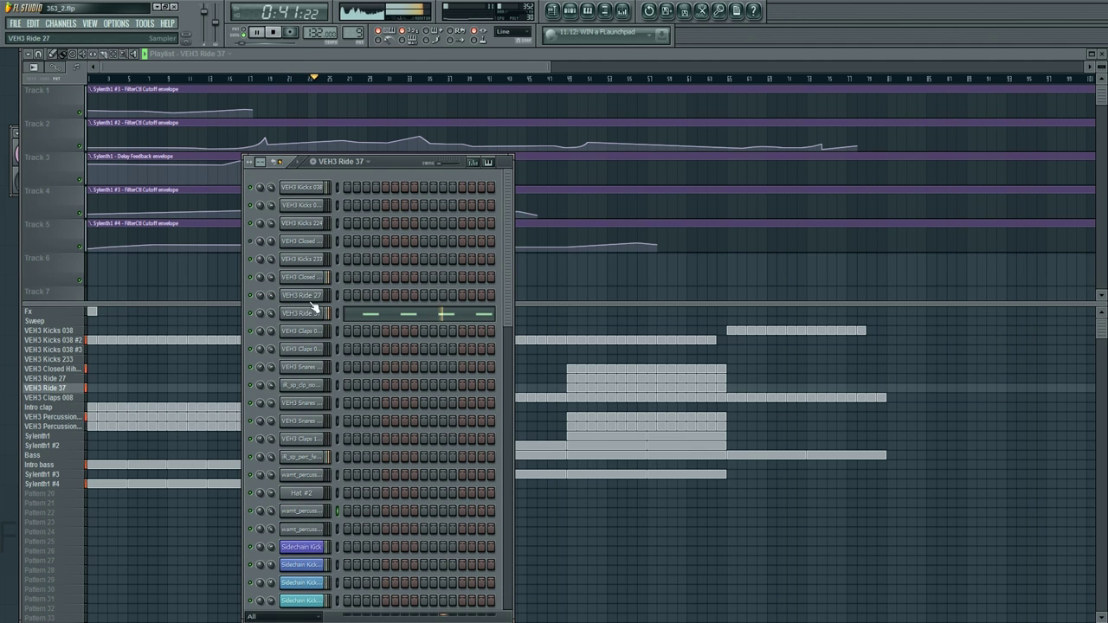
right_click(272, 316)
click(306, 386)
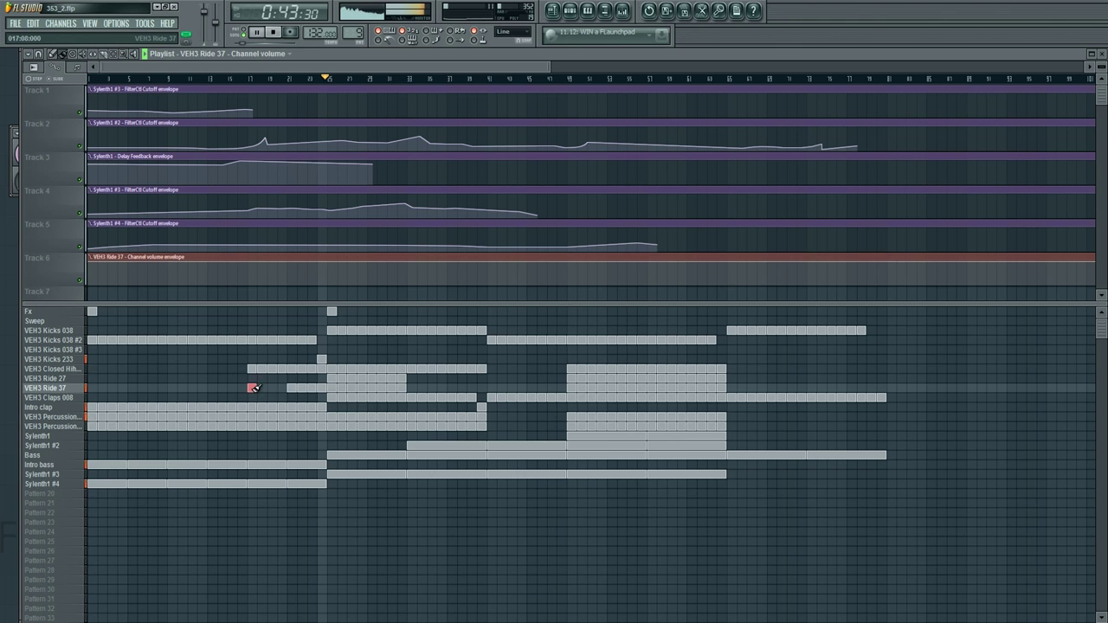
drag(254, 388, 285, 387)
Step: Shape the VEH3 Ride 37 channel volume envelope to rise from silence at bar 1 to full volume at bar 25, with an intermediate point around bar 16
right_click(90, 263)
click(108, 259)
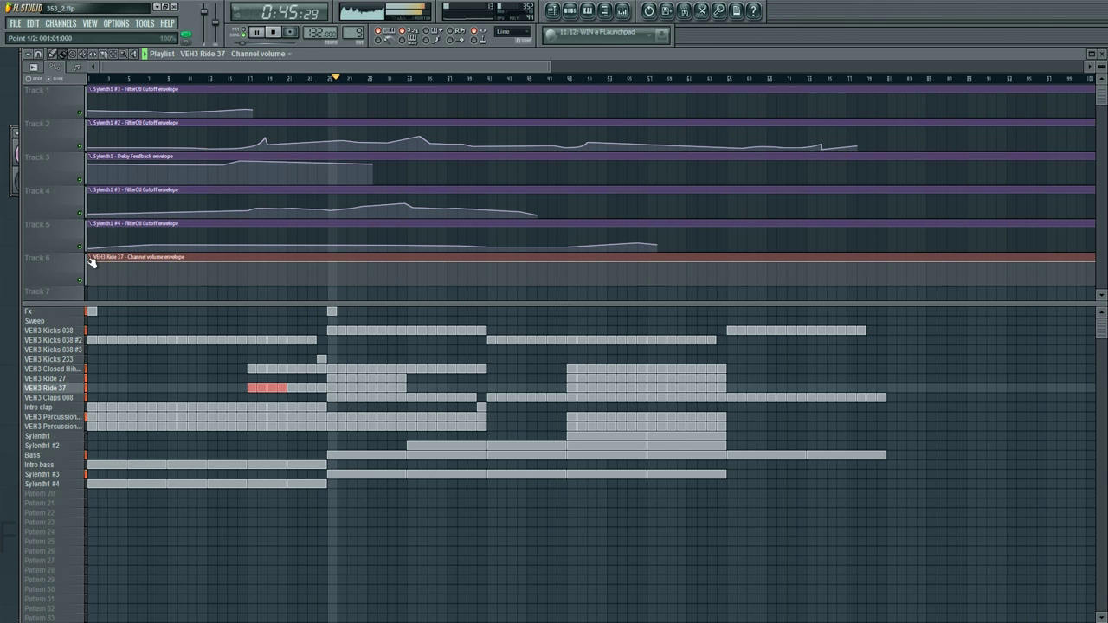
drag(89, 262, 90, 286)
right_click(332, 261)
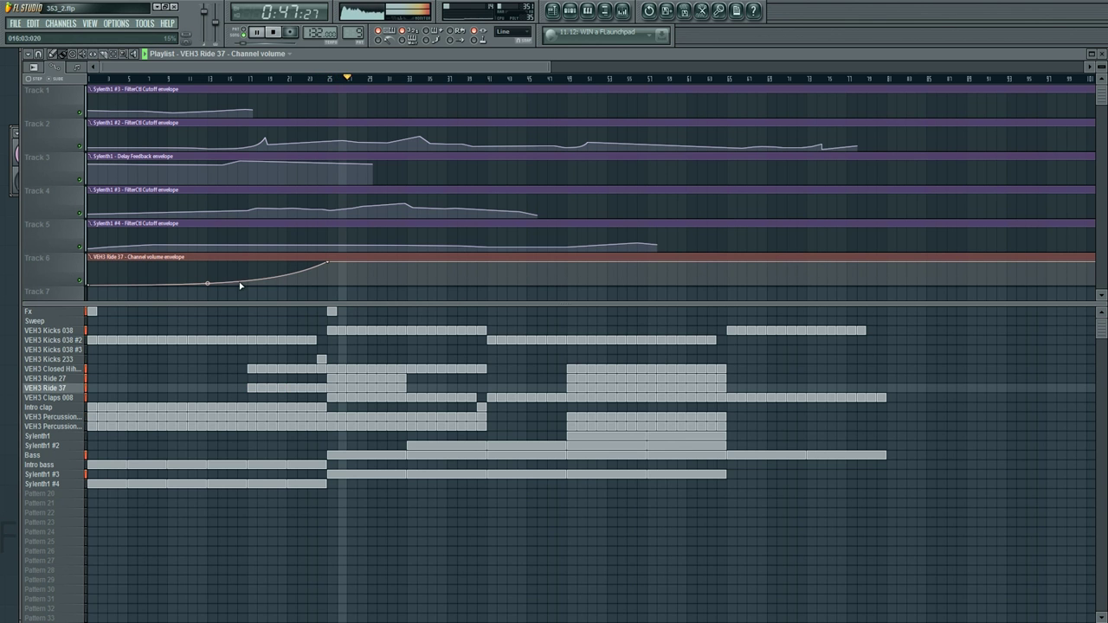
right_click(247, 282)
right_click(282, 279)
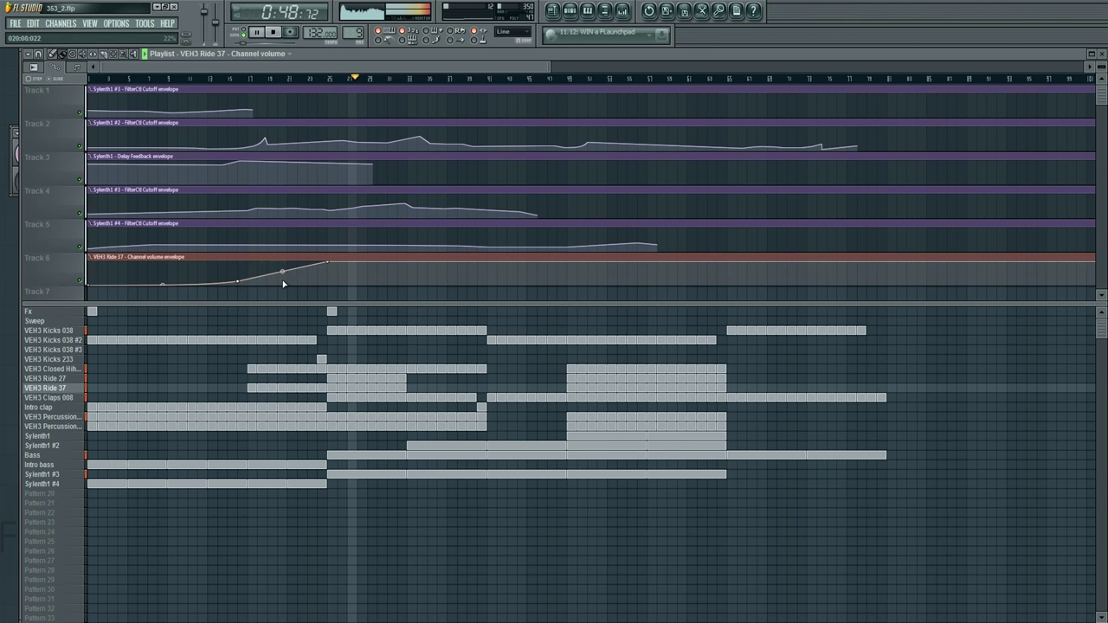
Step: Replace Sylenth1 #3 with Sylenth1 #4 clips across bars 25 to 32 and reduce the Sylenth1 #3 cutoff envelope's peak before bar 33
right_click(339, 475)
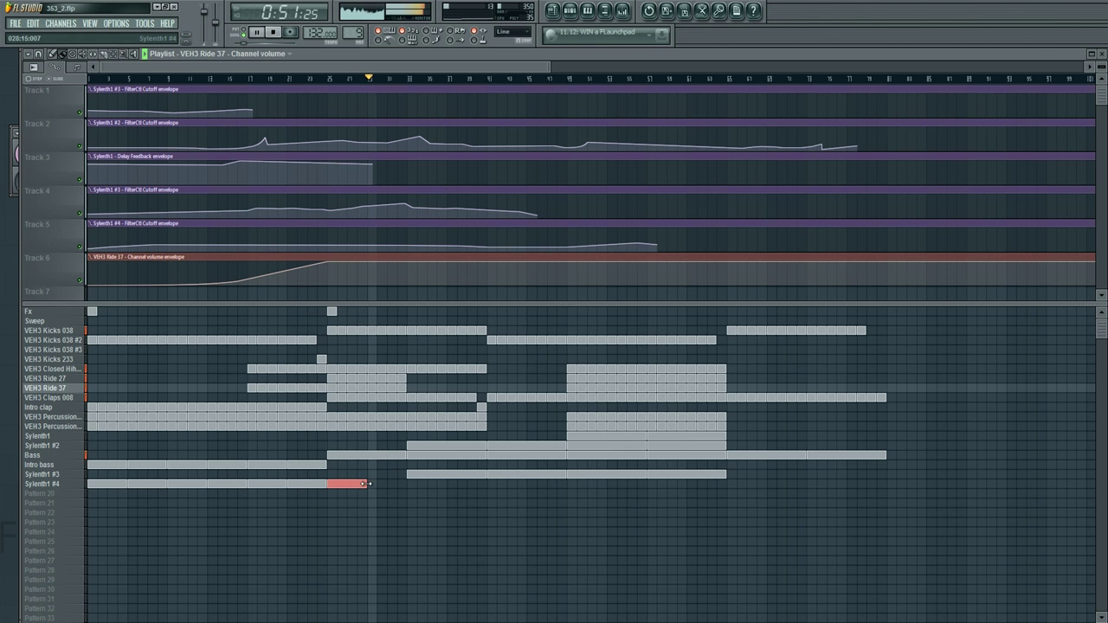
right_click(424, 474)
click(456, 483)
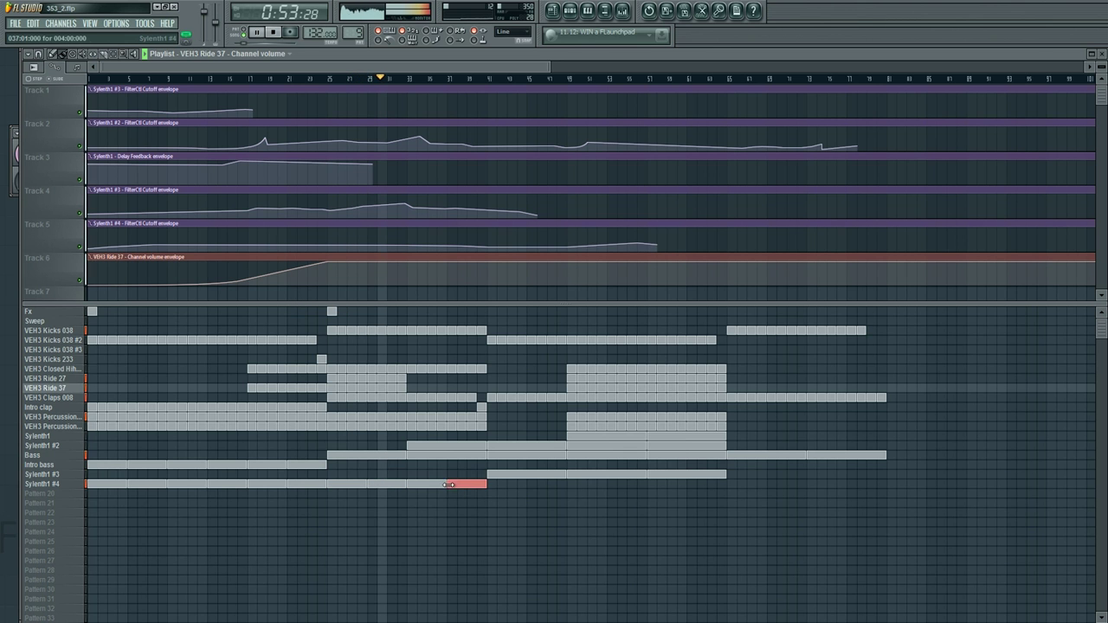
drag(410, 201, 376, 212)
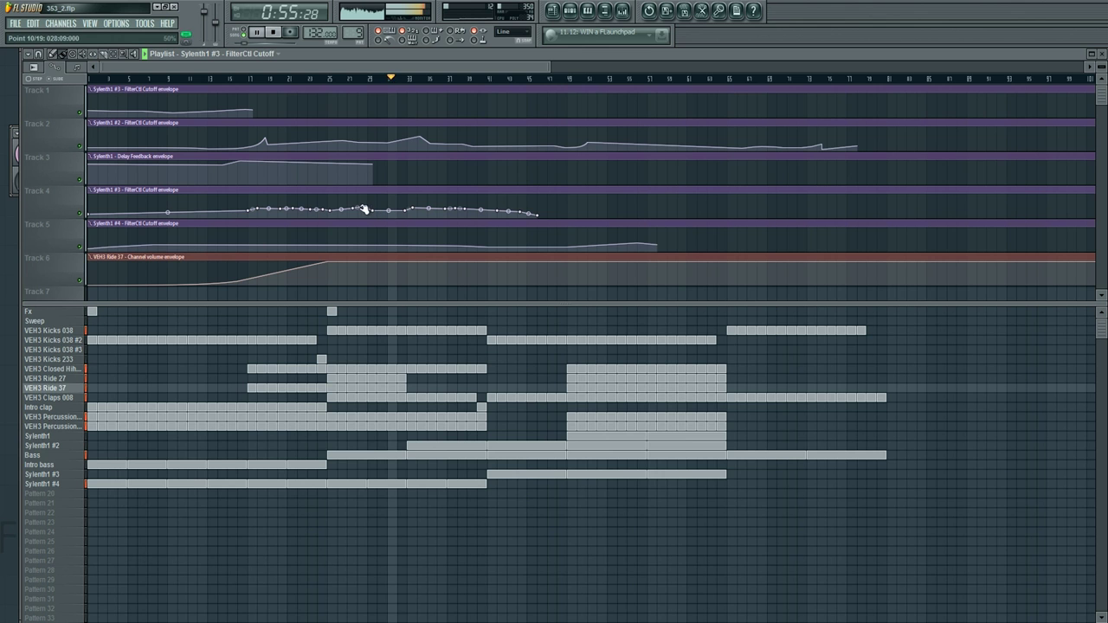
click(416, 473)
right_click(468, 484)
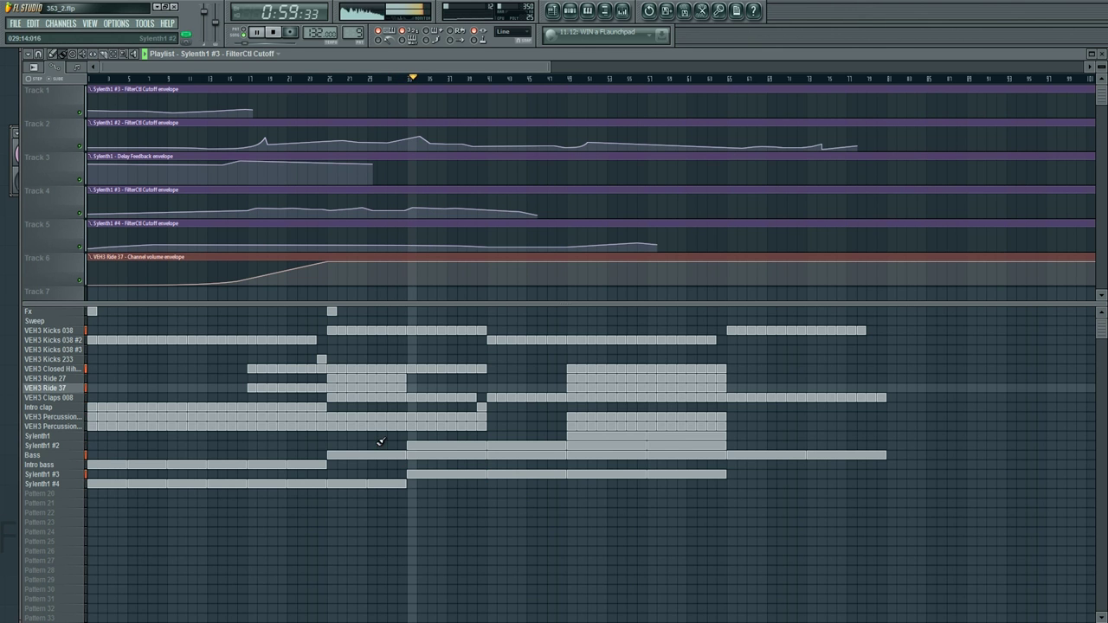
Step: Extend the VEH3 Ride 27 and VEH3 Ride 37 clips through bar 40 and drop the Ride 37 volume envelope sharply at bar 41
click(413, 378)
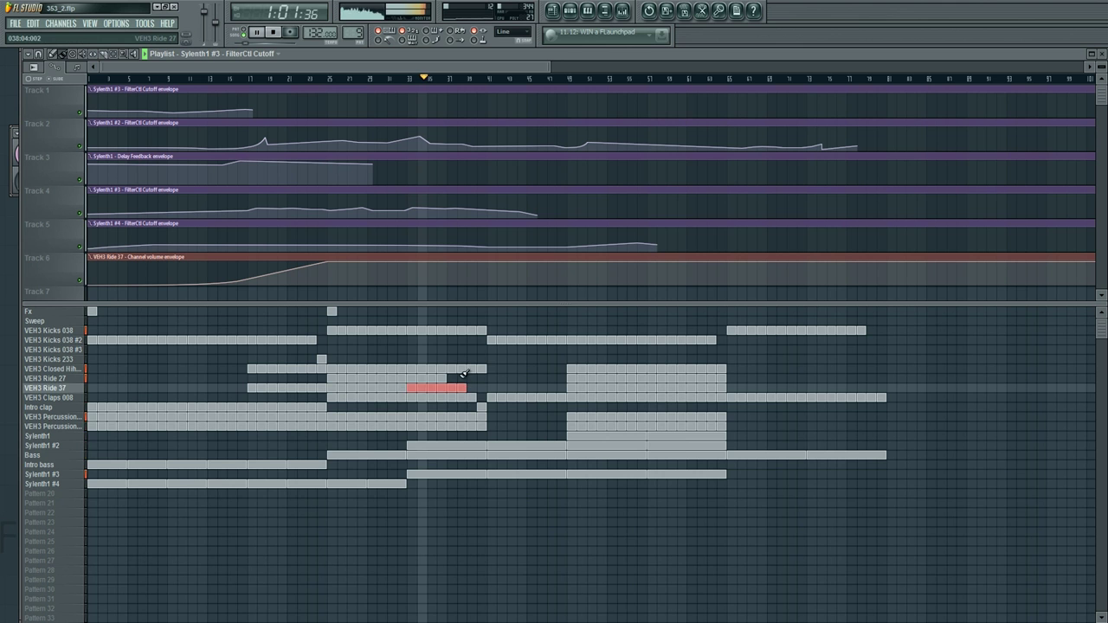
click(468, 388)
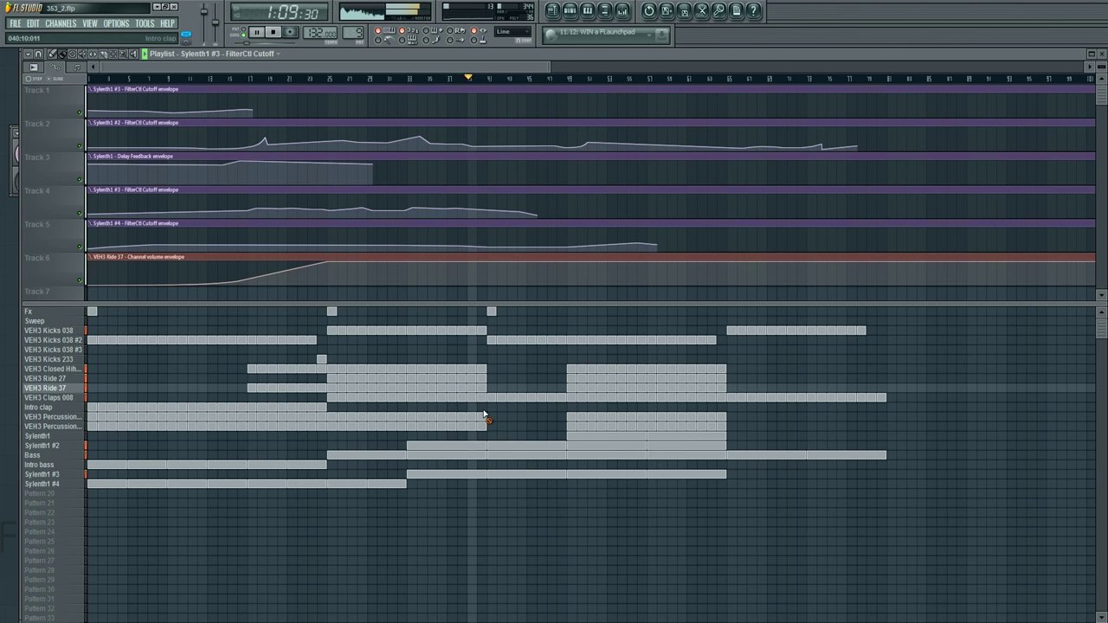
right_click(478, 262)
right_click(489, 279)
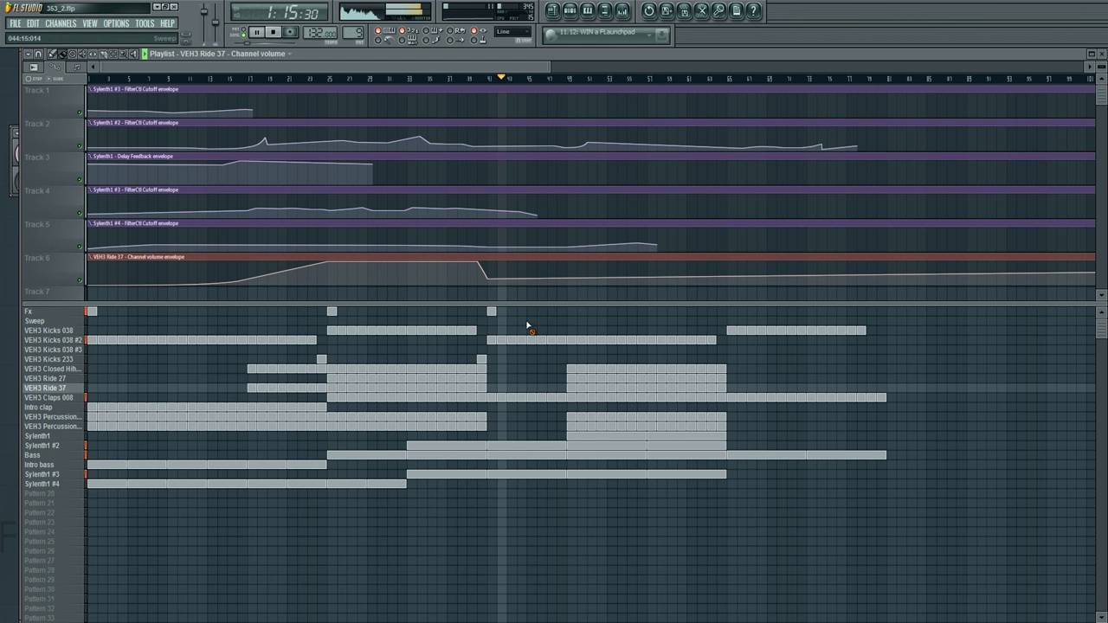
Step: Replace the VEH3 Claps 008 clips with Intro clap clips across bars 41 to 48
click(62, 320)
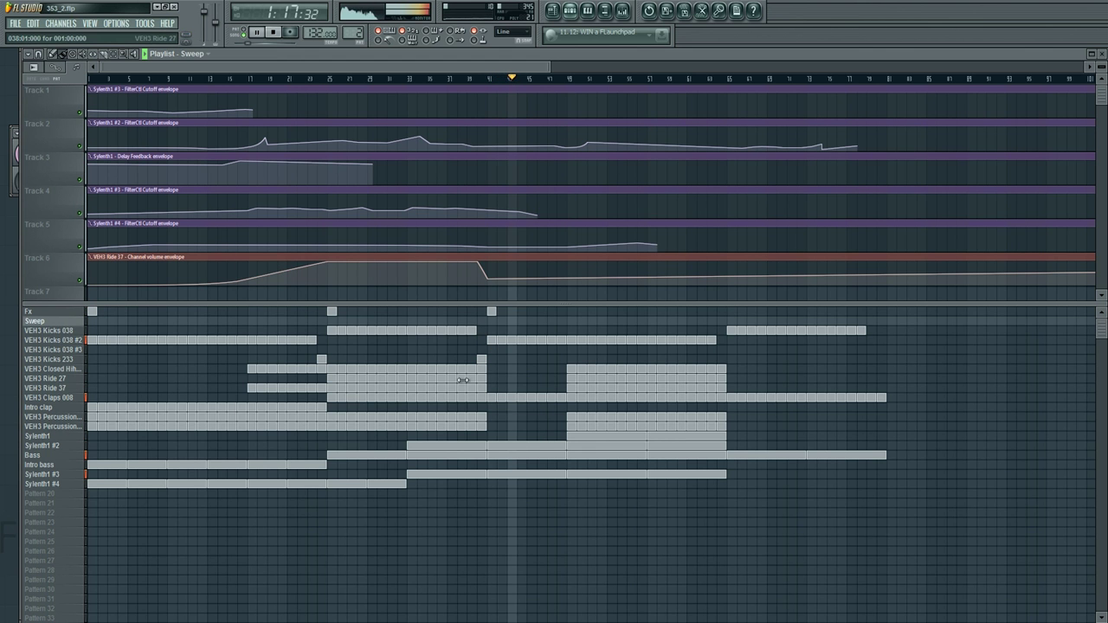
drag(497, 411, 522, 407)
right_click(521, 398)
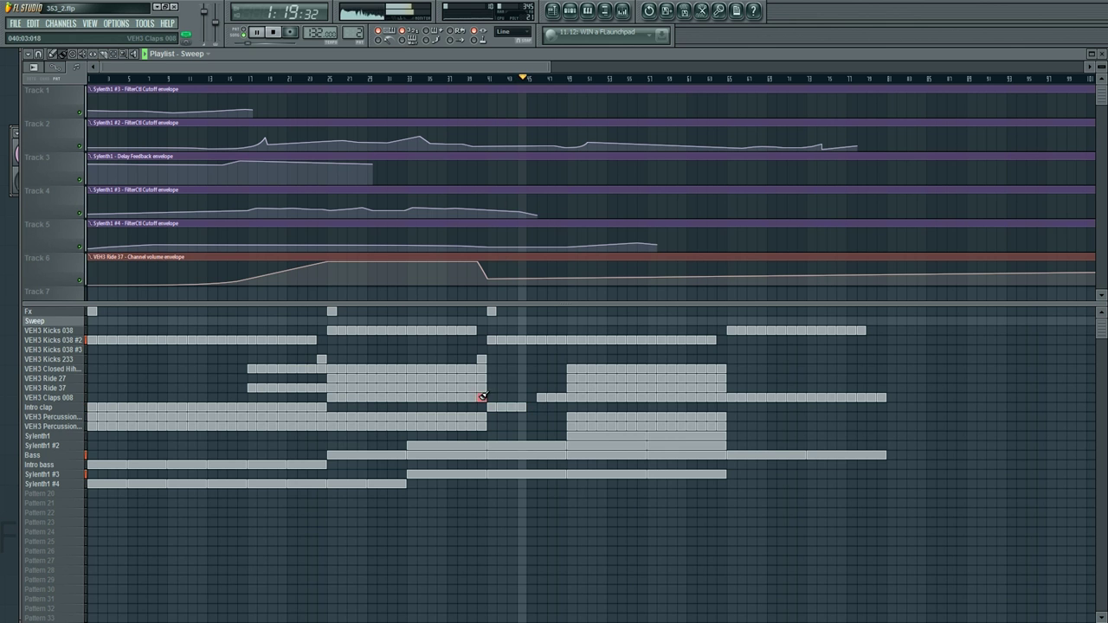
right_click(552, 400)
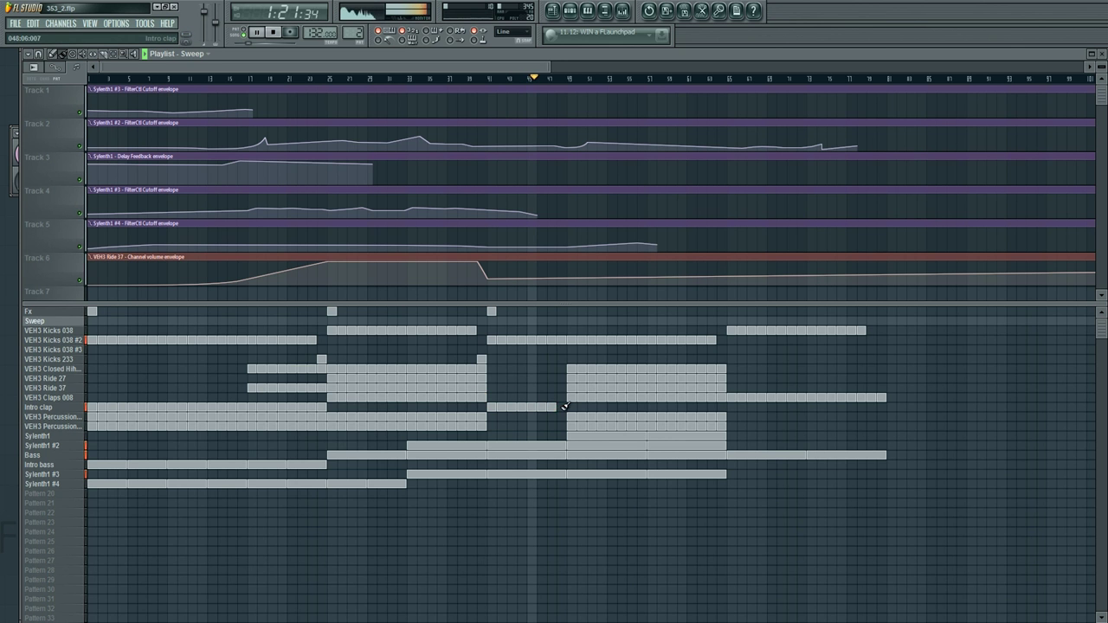
Step: Open the Intro clap pattern's VEH3 Snares 168 #3 channel and add Fruity Free Filter to the VEH3 Claps 008 mixer track
click(62, 407)
key(F6)
scroll(404, 377, up, 5)
click(312, 385)
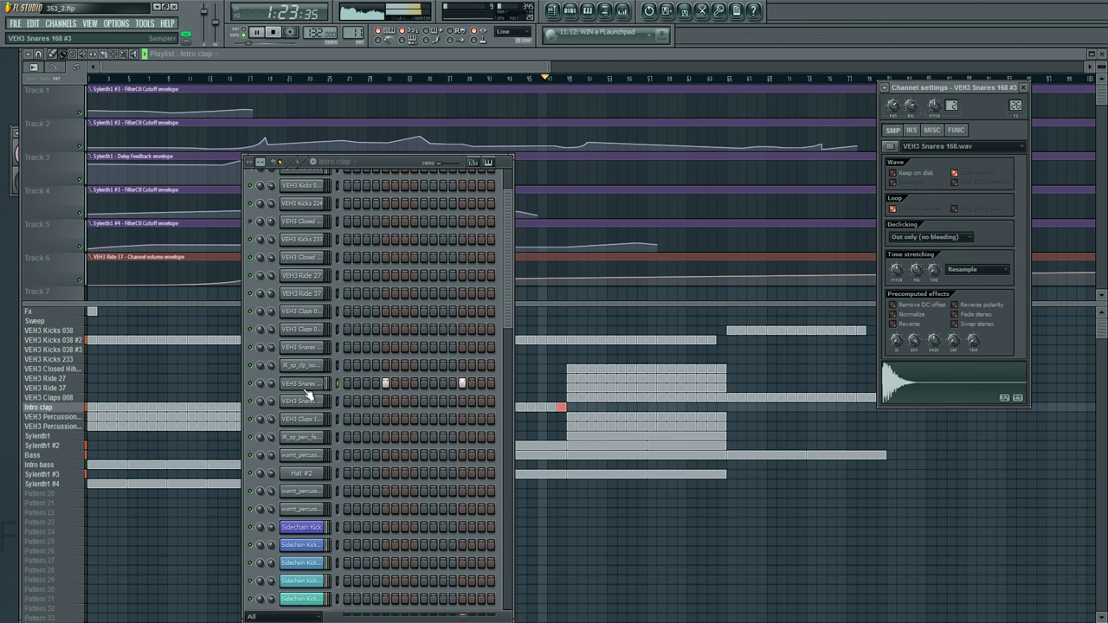
click(620, 15)
click(959, 369)
mouse_move(971, 382)
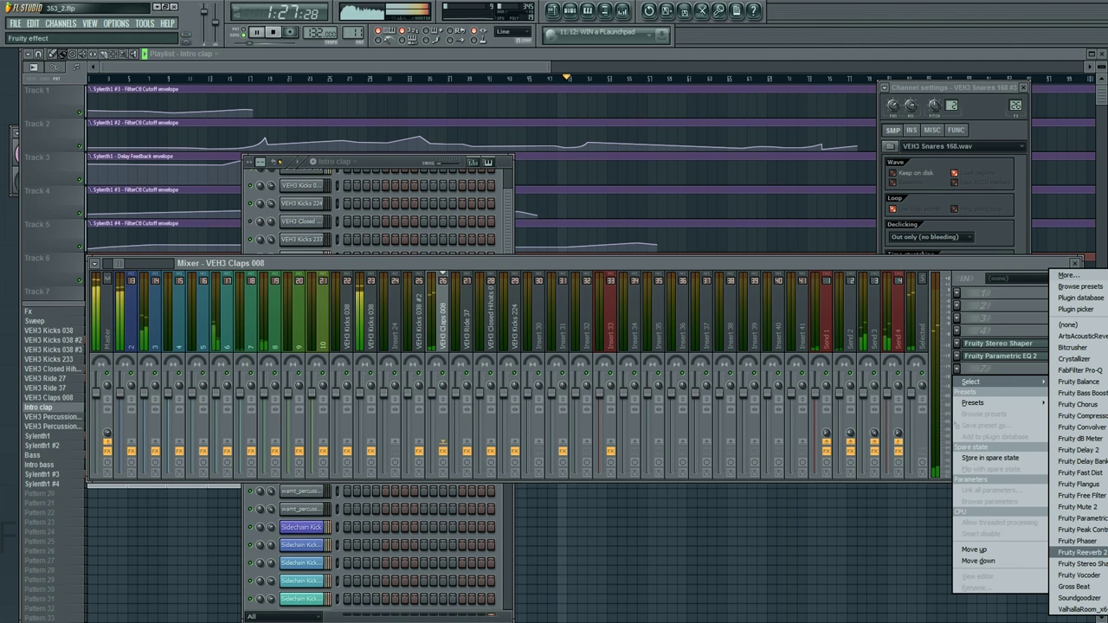
click(1081, 495)
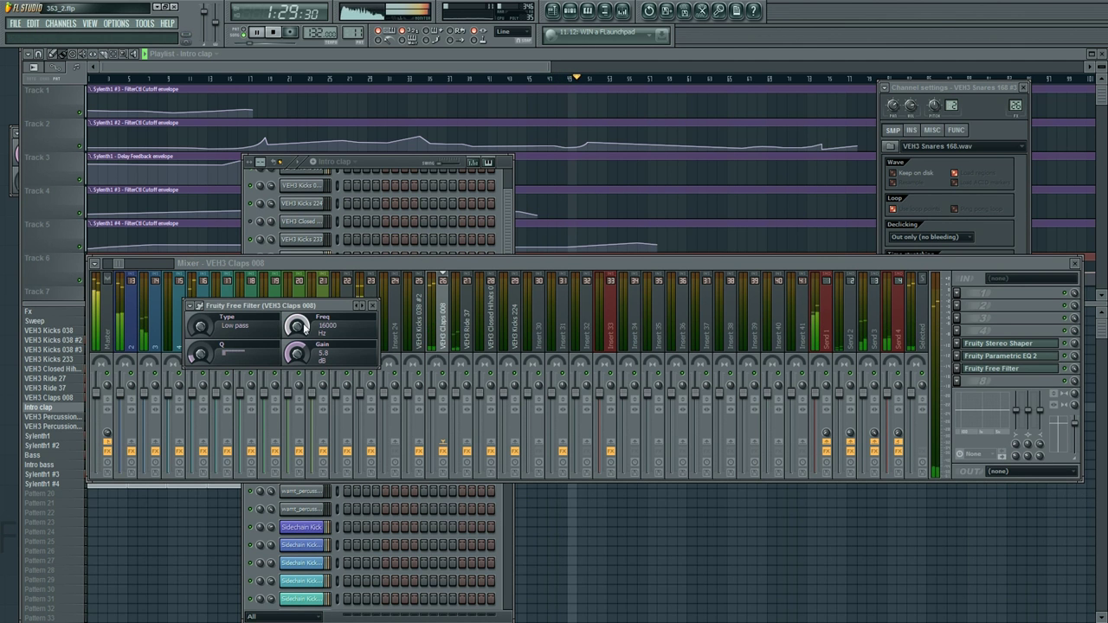
Step: Create an automation clip for the Fruity Free Filter frequency and shape a dip between bars 41 and 49 with a curved rise back
right_click(297, 329)
click(338, 397)
right_click(494, 269)
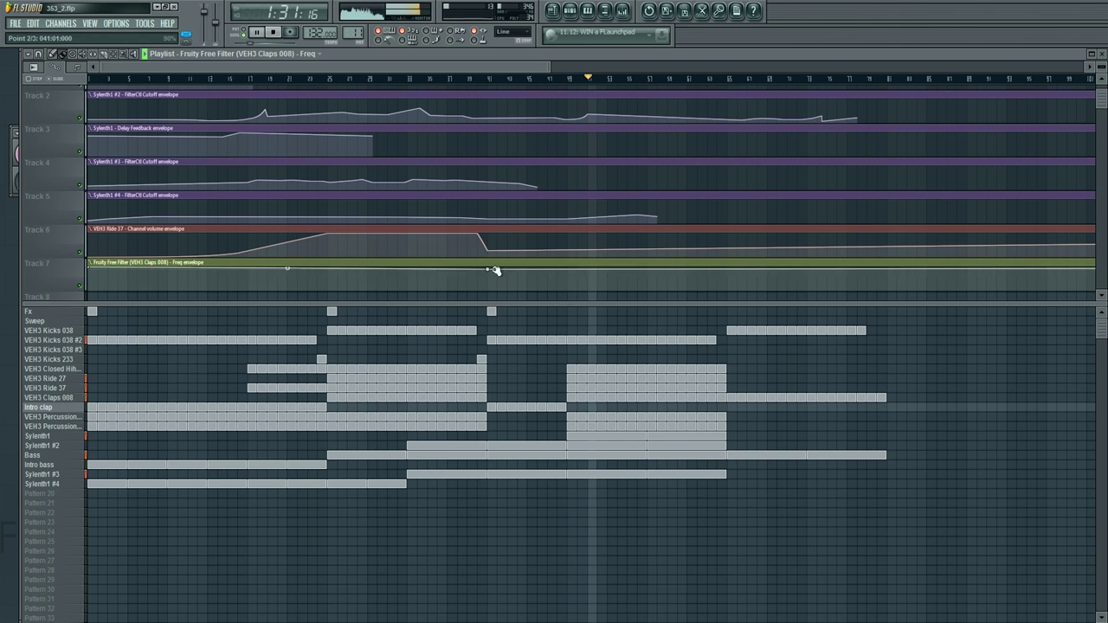
right_click(490, 286)
drag(519, 292, 490, 279)
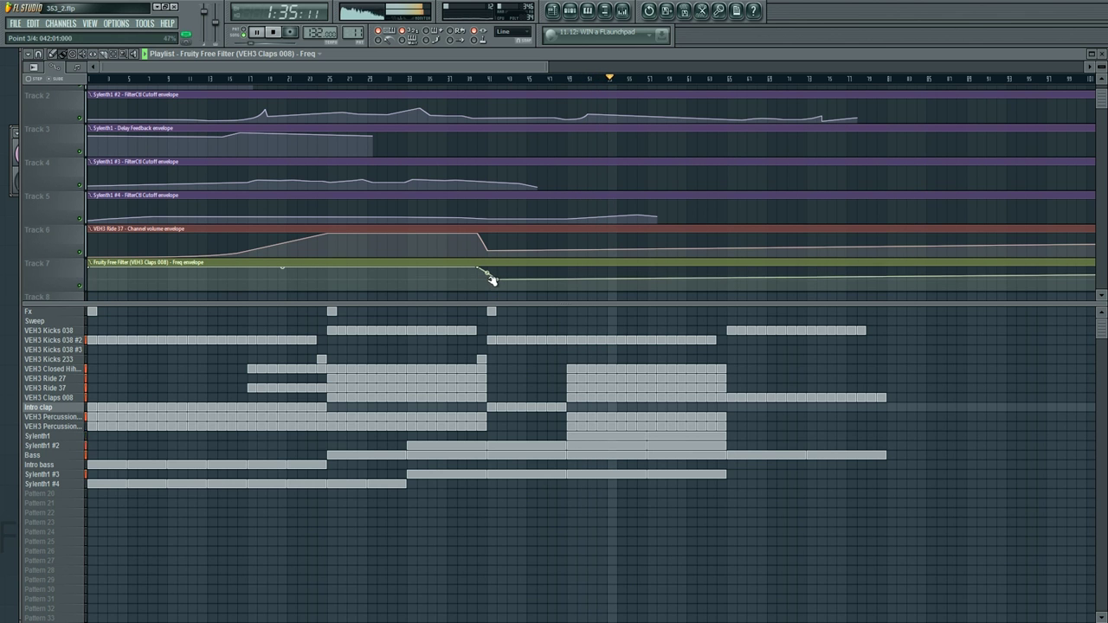
mouse_move(645, 279)
mouse_down()
mouse_move(631, 278)
mouse_move(630, 265)
mouse_up()
right_click(553, 284)
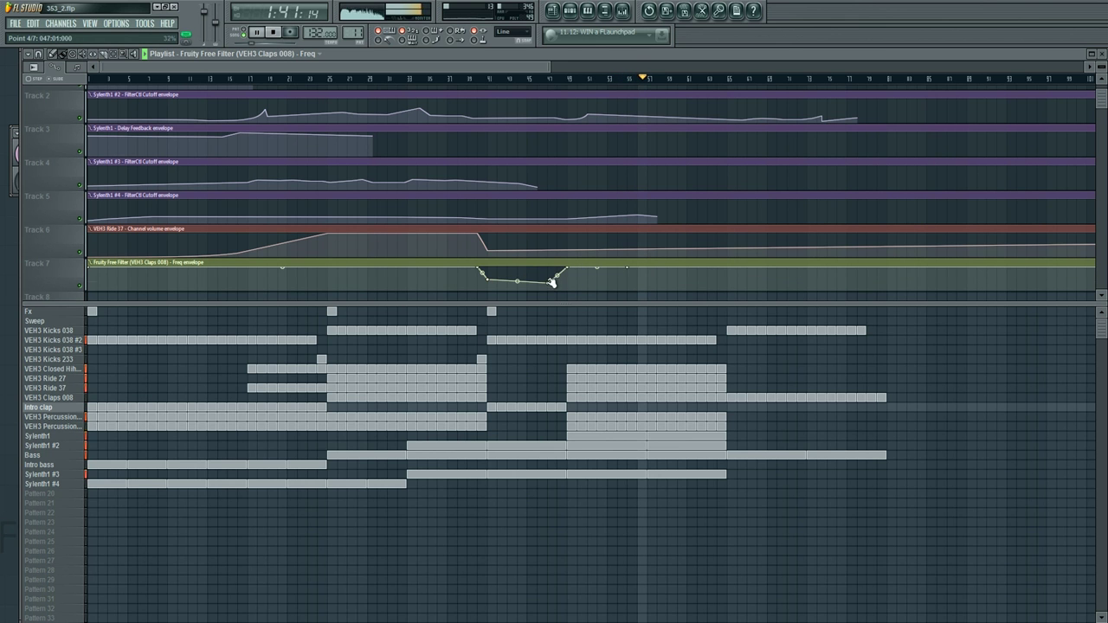
drag(557, 276, 557, 280)
drag(568, 267, 569, 268)
Step: Raise the band 7 high shelf slightly in Fruity Parametric EQ 2 on the VEH3 Claps 008 mixer track
click(621, 10)
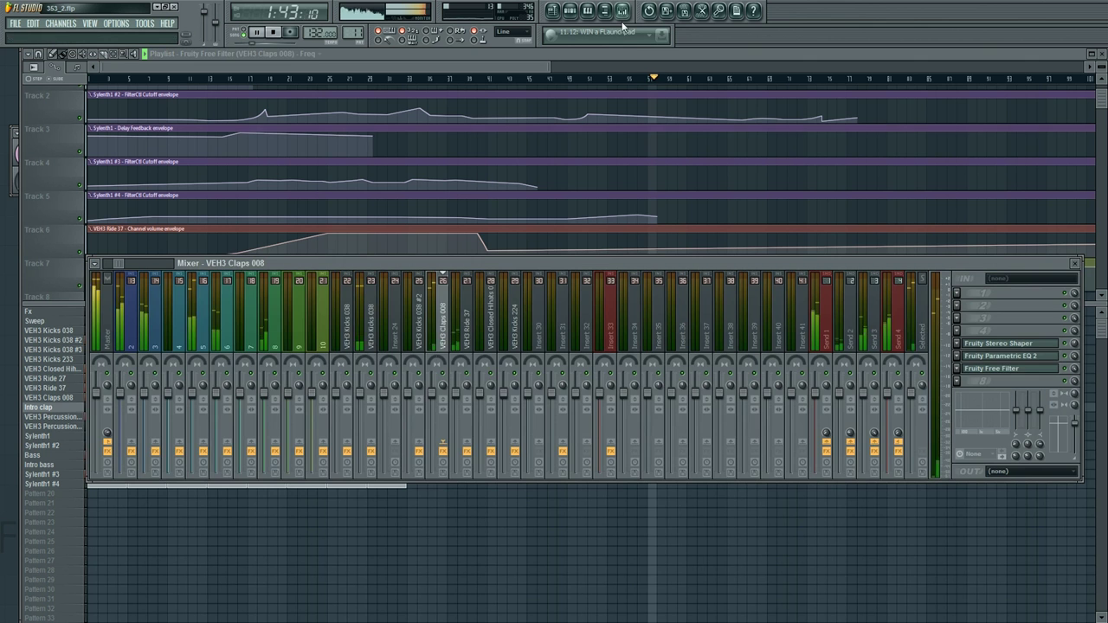
click(1009, 357)
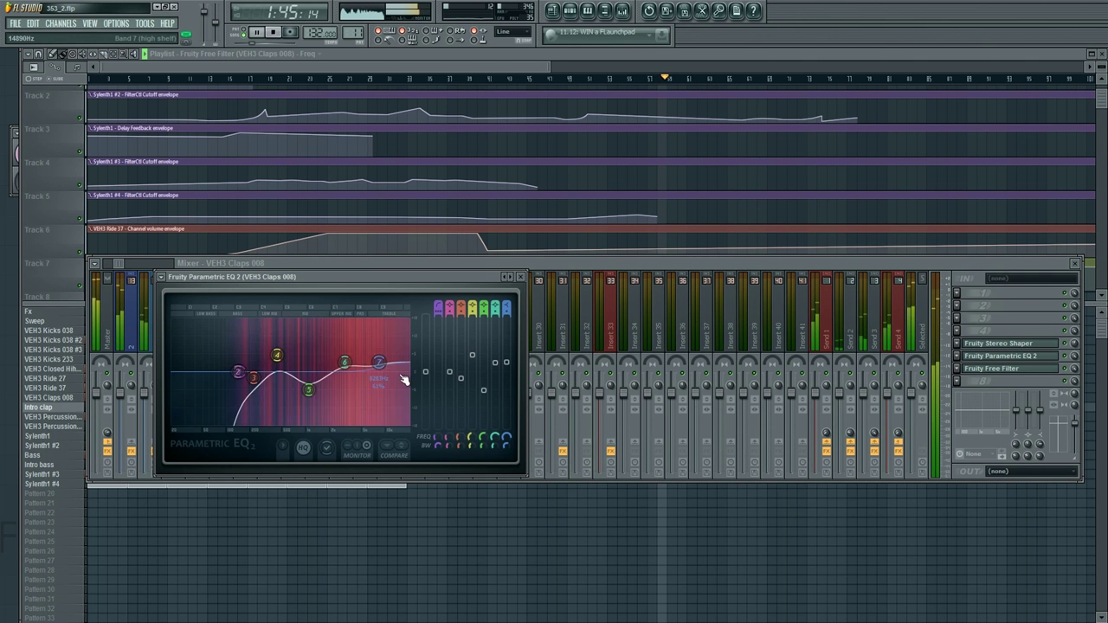
drag(379, 361, 383, 355)
Step: Stop playback, open the VEH3 Claps 008 pattern and audition its clap and snare channels one by one
key(F6)
scroll(350, 400, up, 6)
key(space)
click(53, 390)
double_click(50, 397)
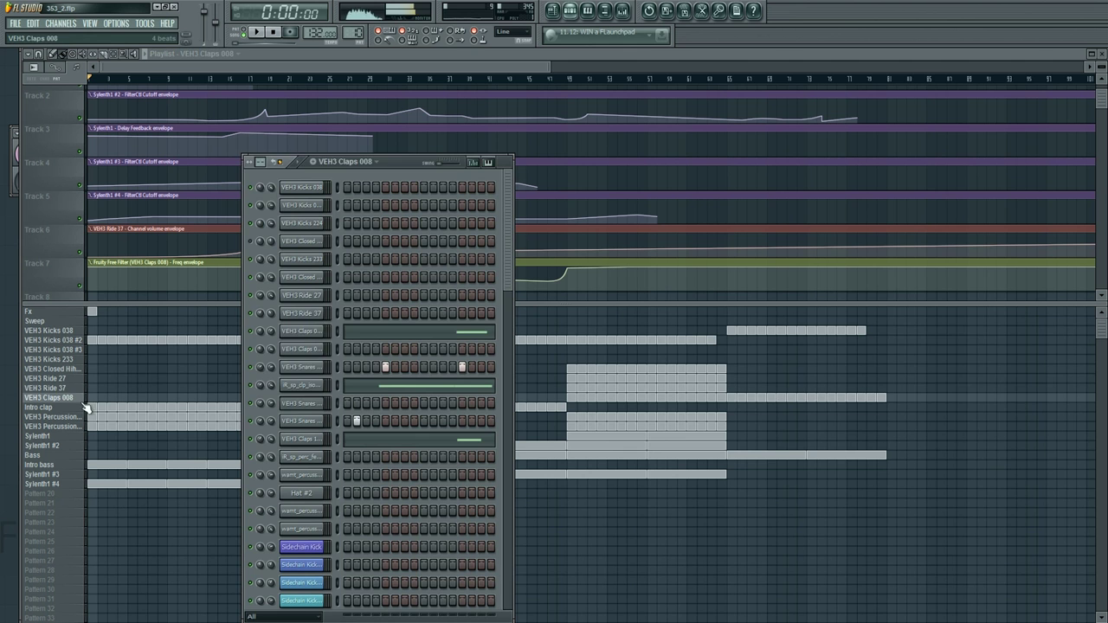
click(302, 347)
click(305, 370)
click(308, 387)
click(309, 402)
click(309, 422)
click(309, 442)
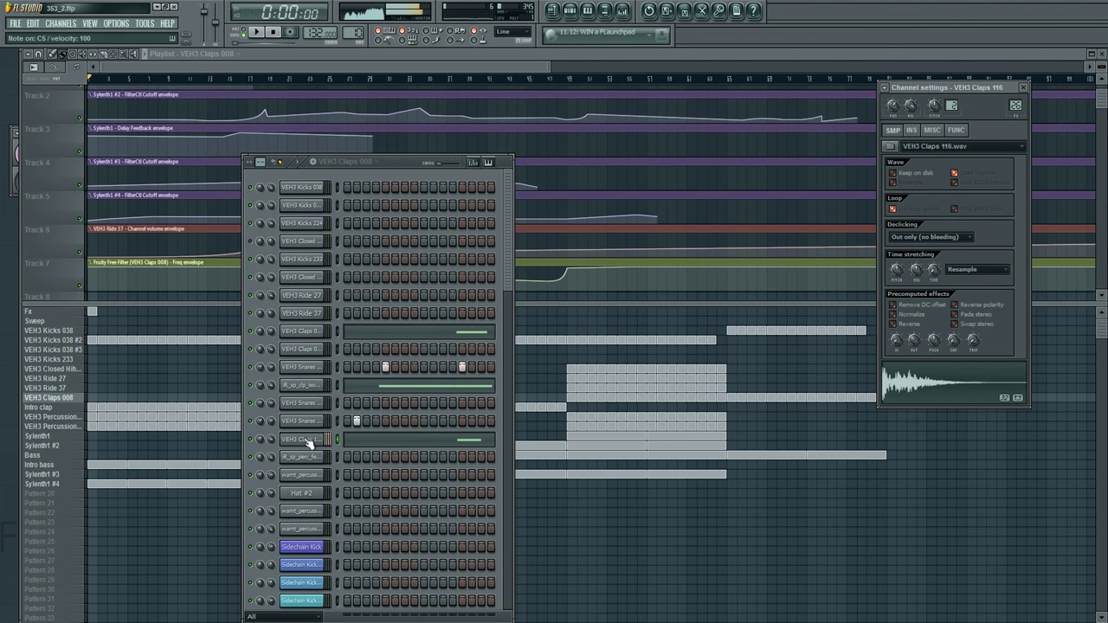
Step: Preview samples from the VEH3 Claps folder and load VEH3 Claps 134 into the VEH3 Claps 116 channel
right_click(309, 442)
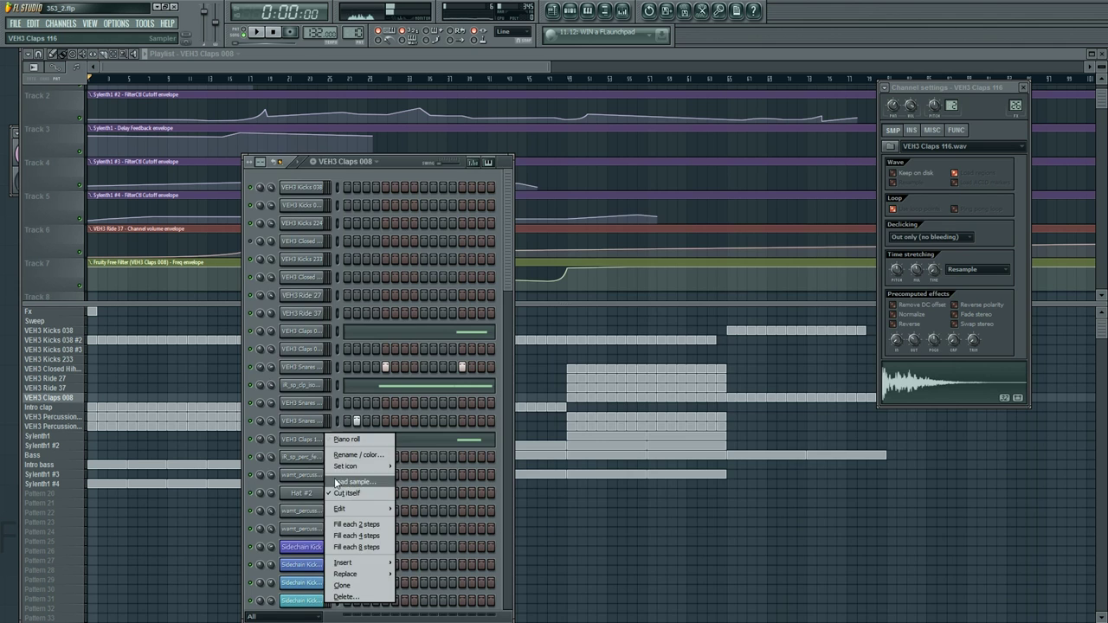
click(338, 482)
click(354, 404)
click(363, 461)
click(374, 496)
click(384, 529)
click(414, 337)
click(384, 496)
click(385, 529)
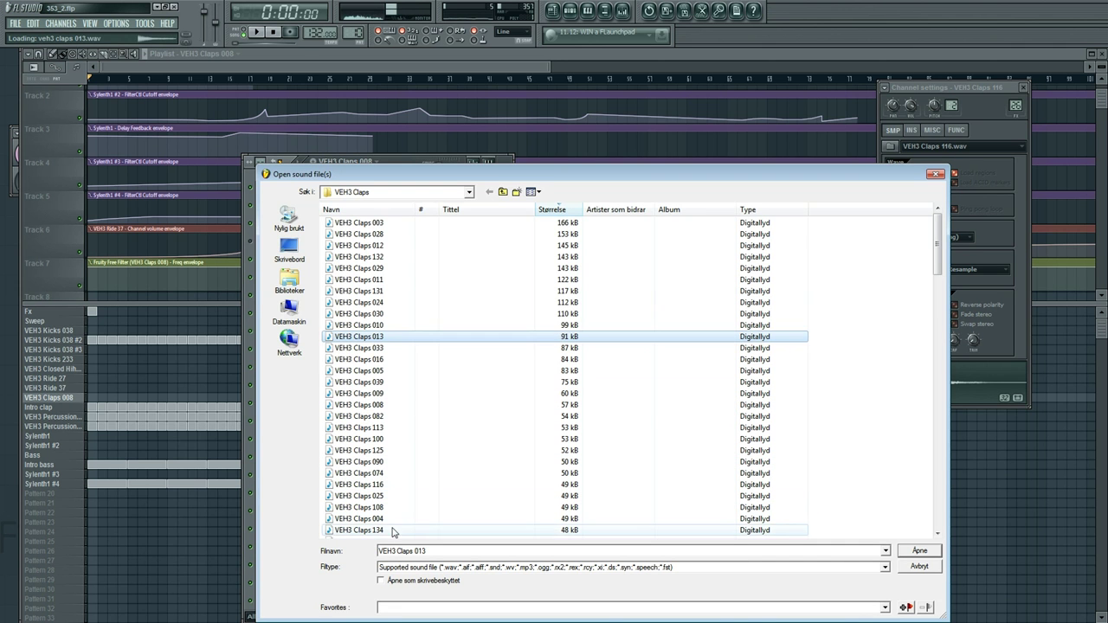
click(919, 551)
click(919, 272)
Step: Play back the claps and reshape the VEH3 Claps 008 track's Parametric EQ 2 by raising band 5, lowering band 7 and adjusting band 6
click(619, 8)
key(space)
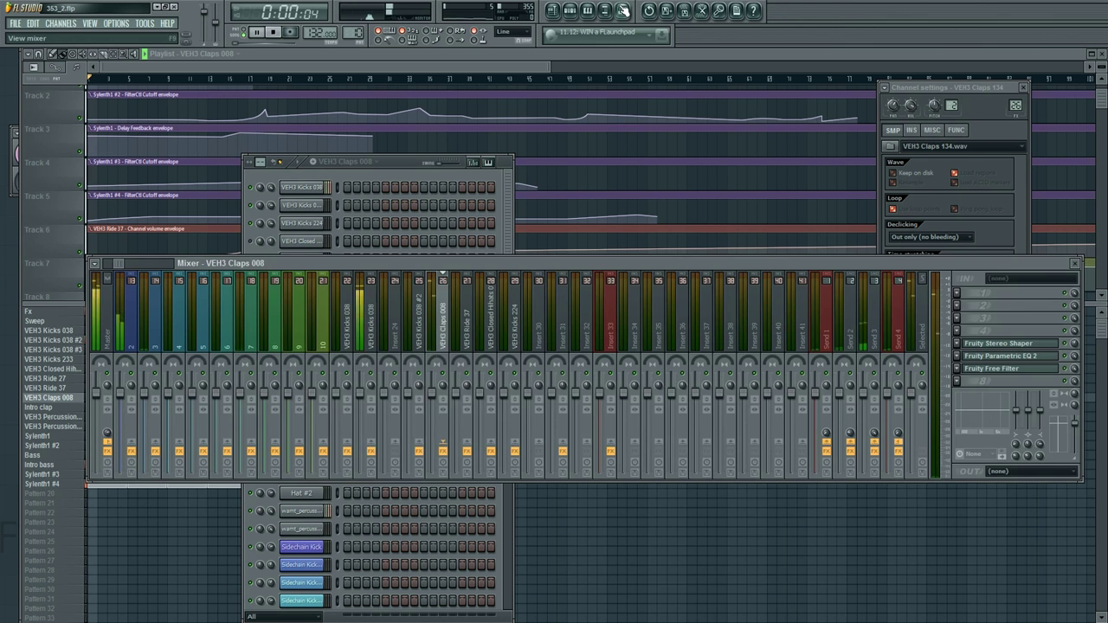
click(394, 185)
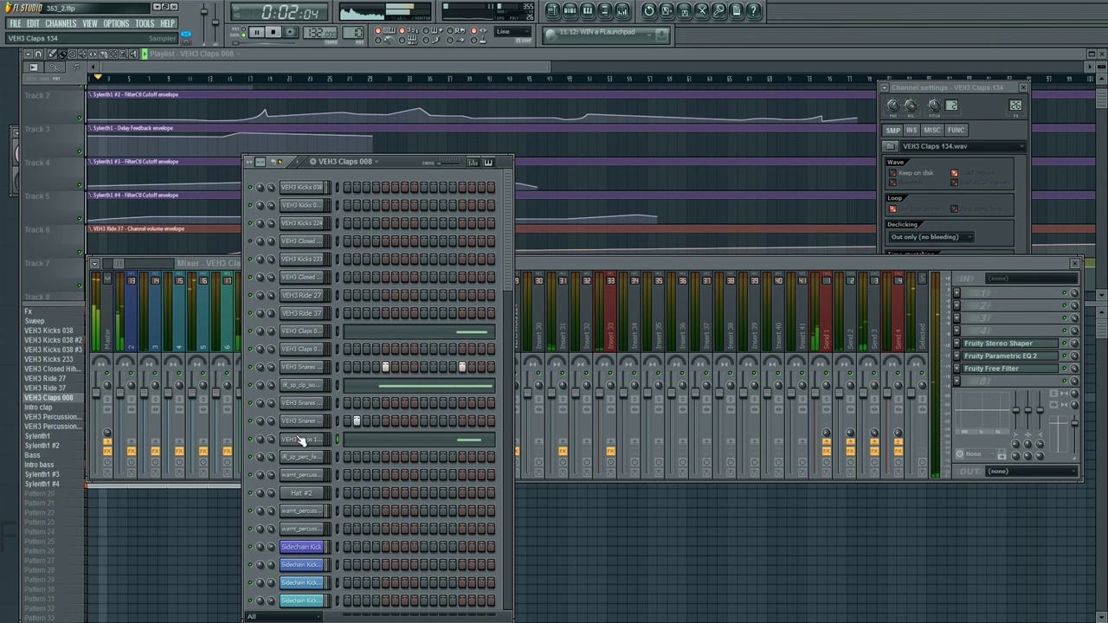
click(304, 367)
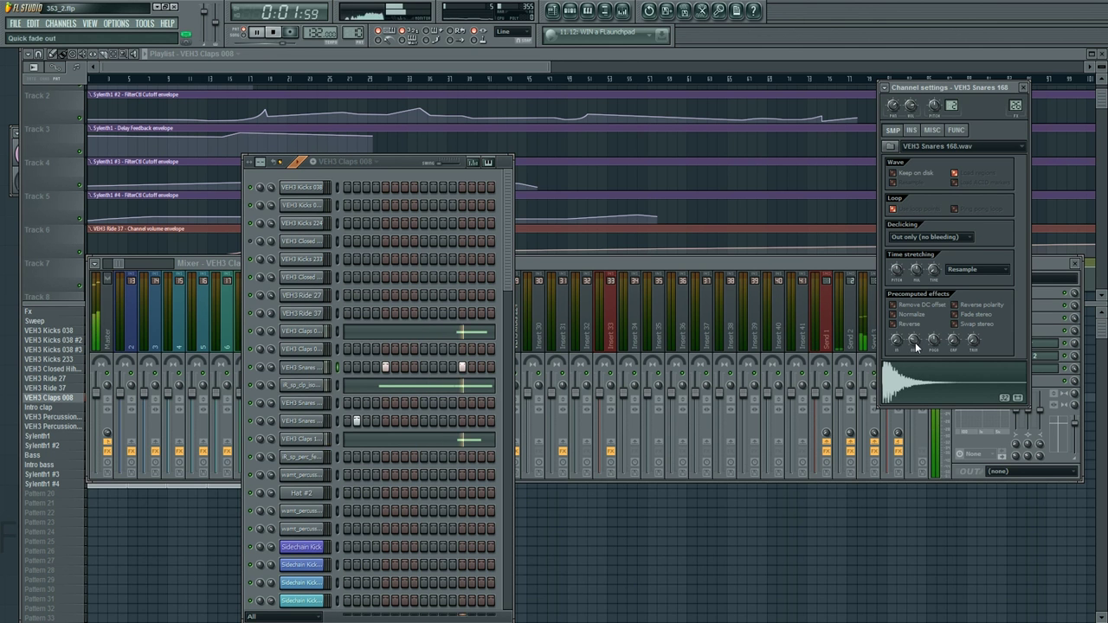
click(868, 263)
click(994, 357)
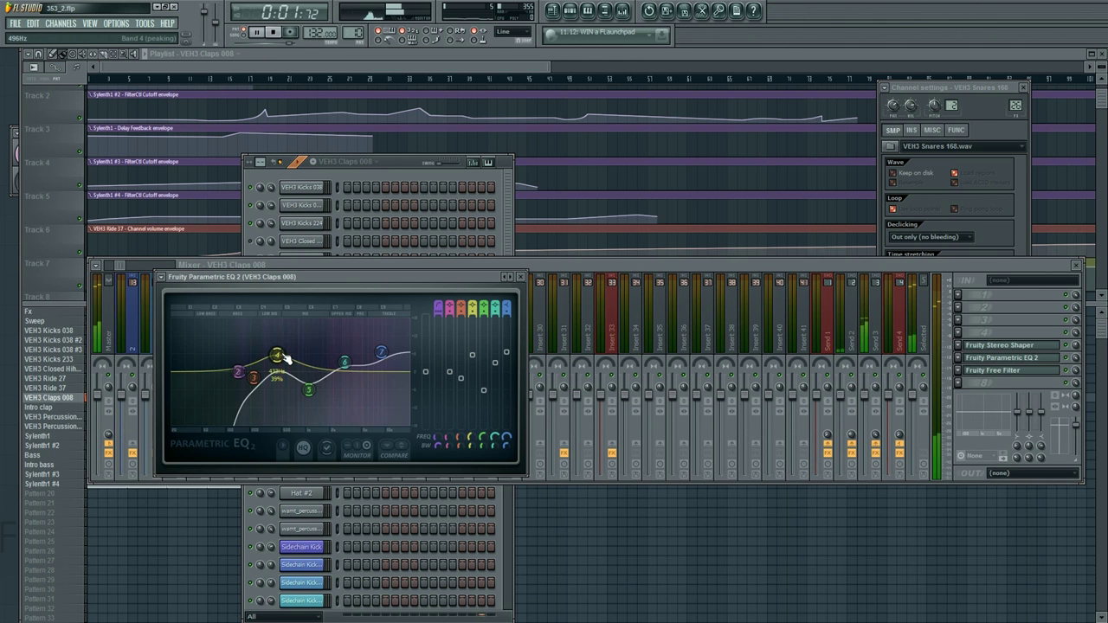
drag(308, 389, 305, 365)
drag(382, 351, 355, 360)
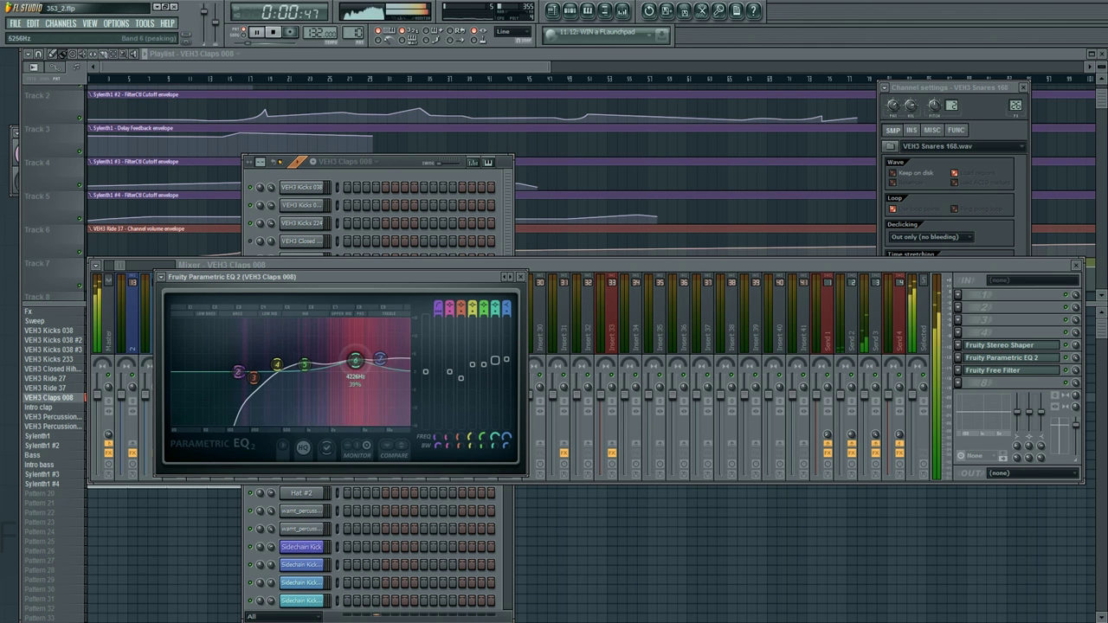
Step: Audition the VEH3 Claps 008, VEH3 Snares 168 and iR_sp_clp_isoClap_20 channels in the VEH3 Claps 008 pattern
click(367, 162)
click(416, 477)
click(307, 335)
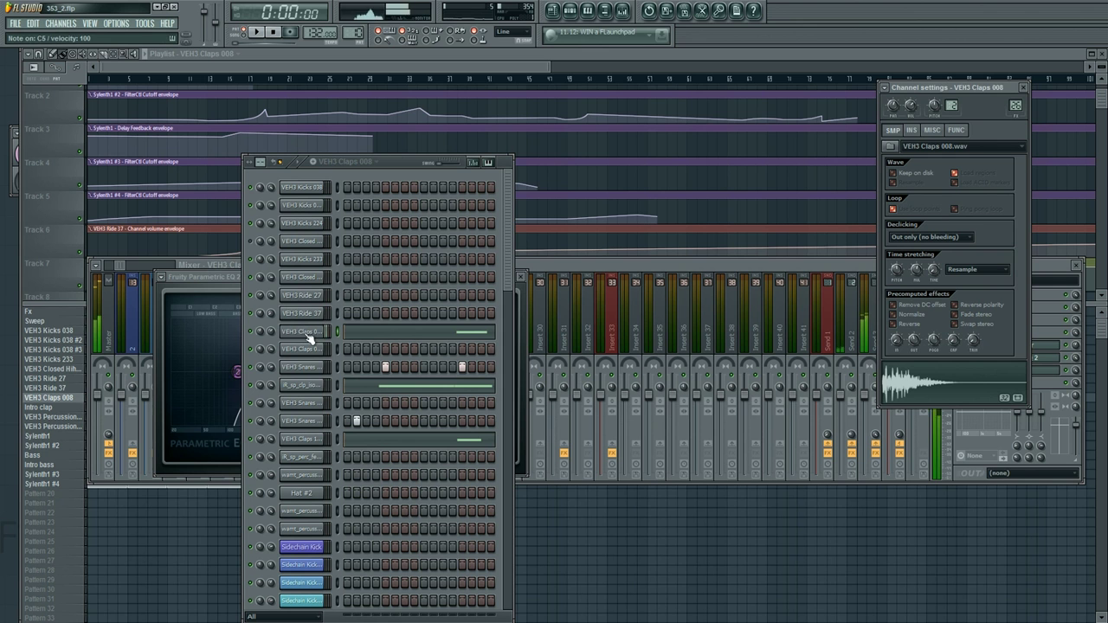
click(313, 367)
click(310, 386)
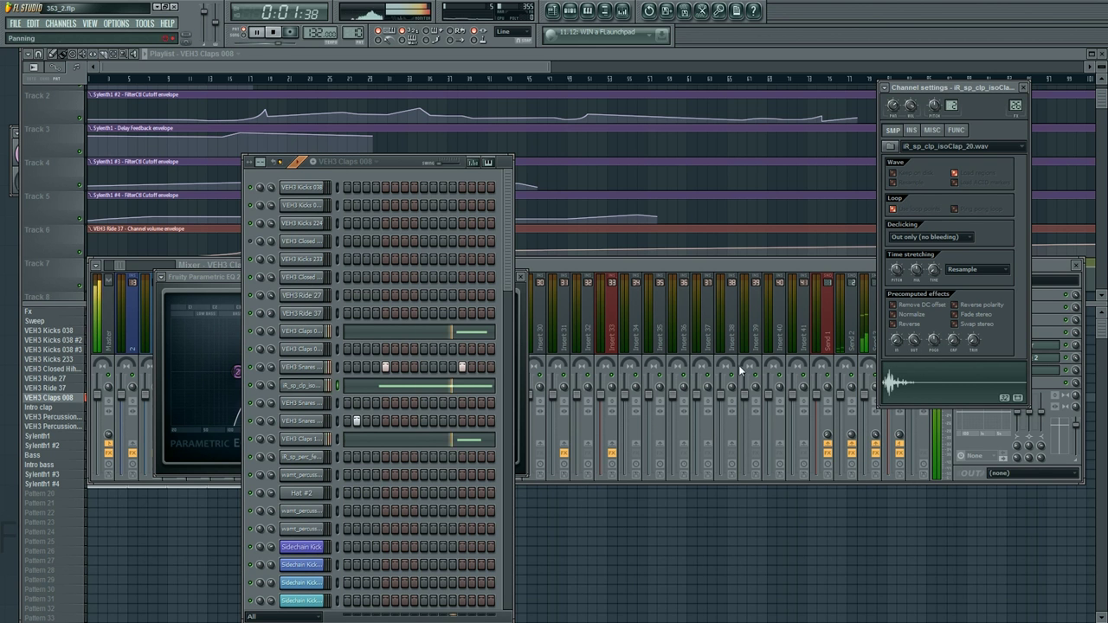
click(273, 390)
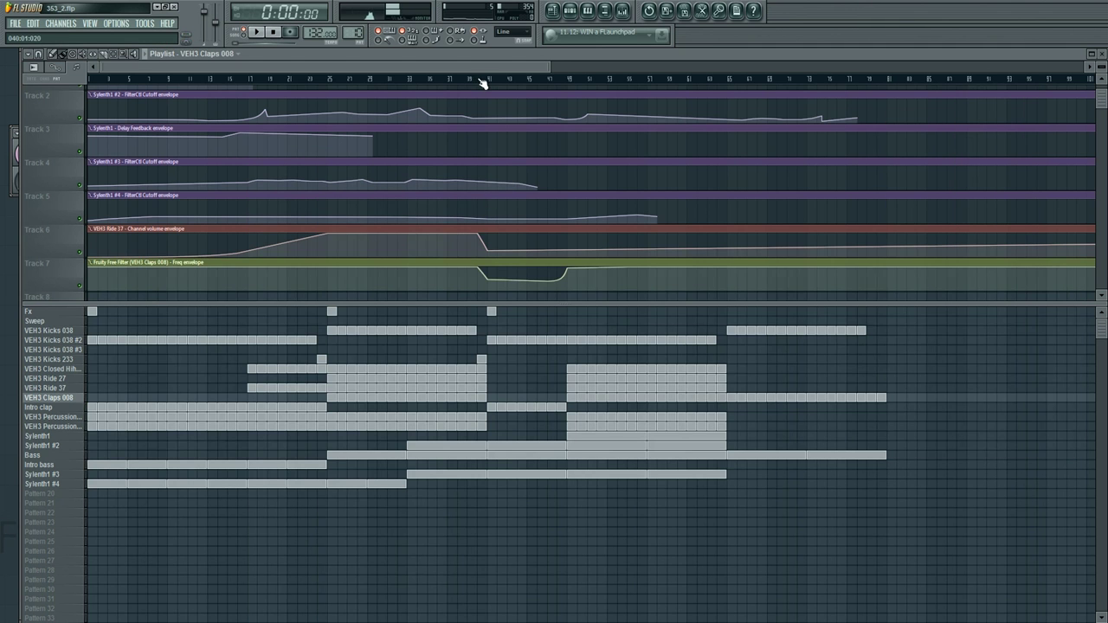
Step: Play from bar 40 and make the Fruity Free Filter frequency envelope drop vertically at bar 41
click(480, 80)
key(space)
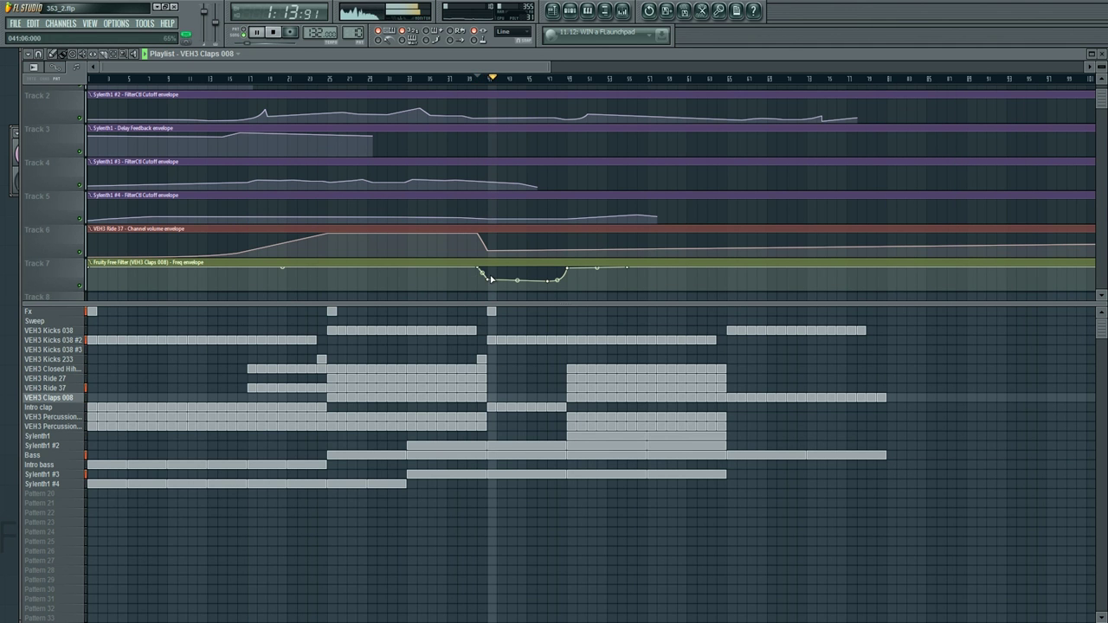
drag(488, 278, 490, 267)
right_click(490, 280)
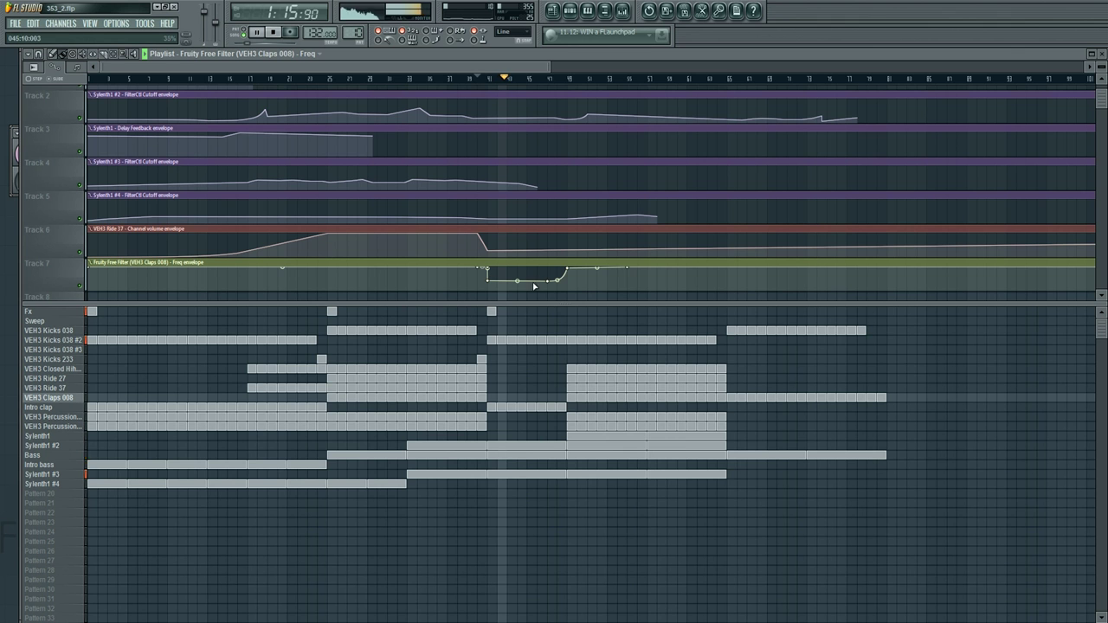
Step: Lower the point near bar 47 in the Fruity Free Filter frequency envelope so the dip slopes downward before rising
drag(551, 285, 544, 286)
drag(551, 281, 546, 282)
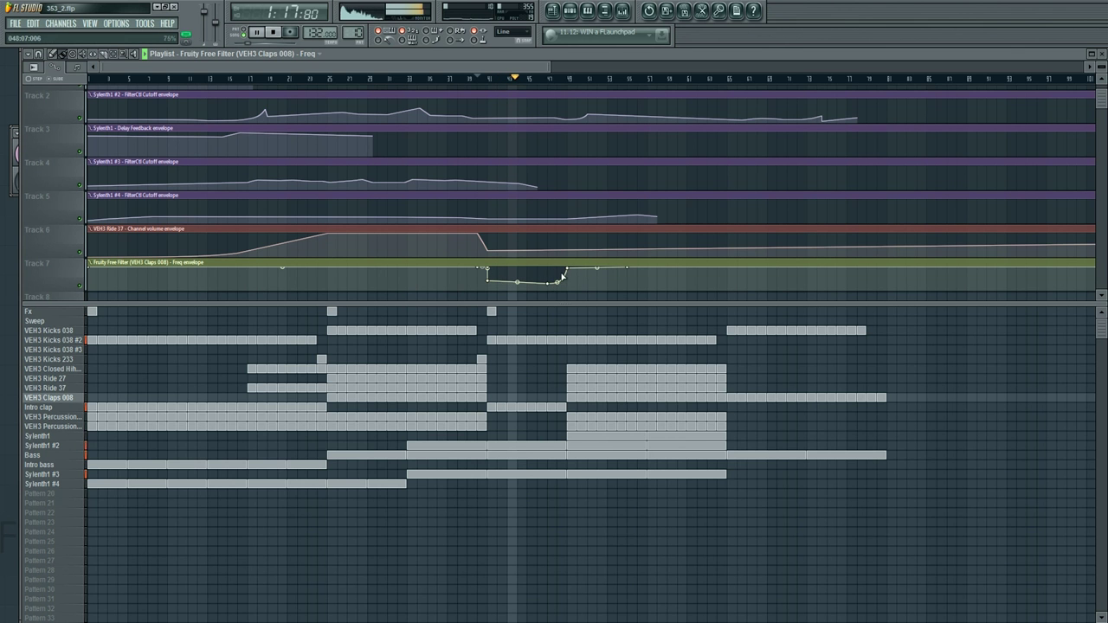
Step: Clone the Sylenth1 #3 pattern, switch to pattern playback and open the Sylenth1 #3 synth
right_click(50, 486)
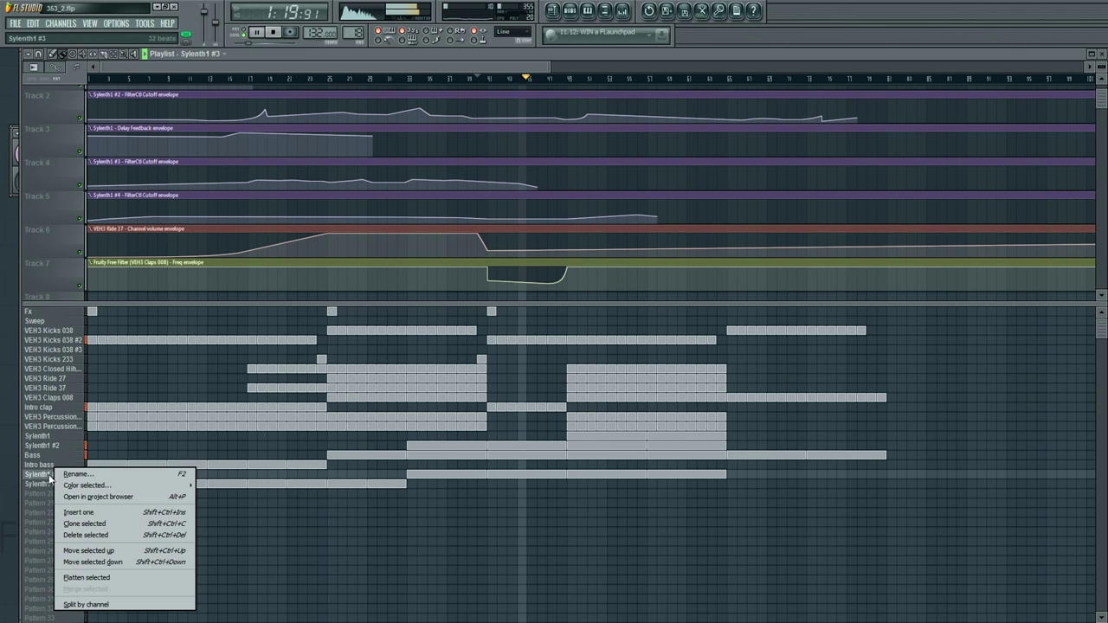
click(121, 511)
click(245, 34)
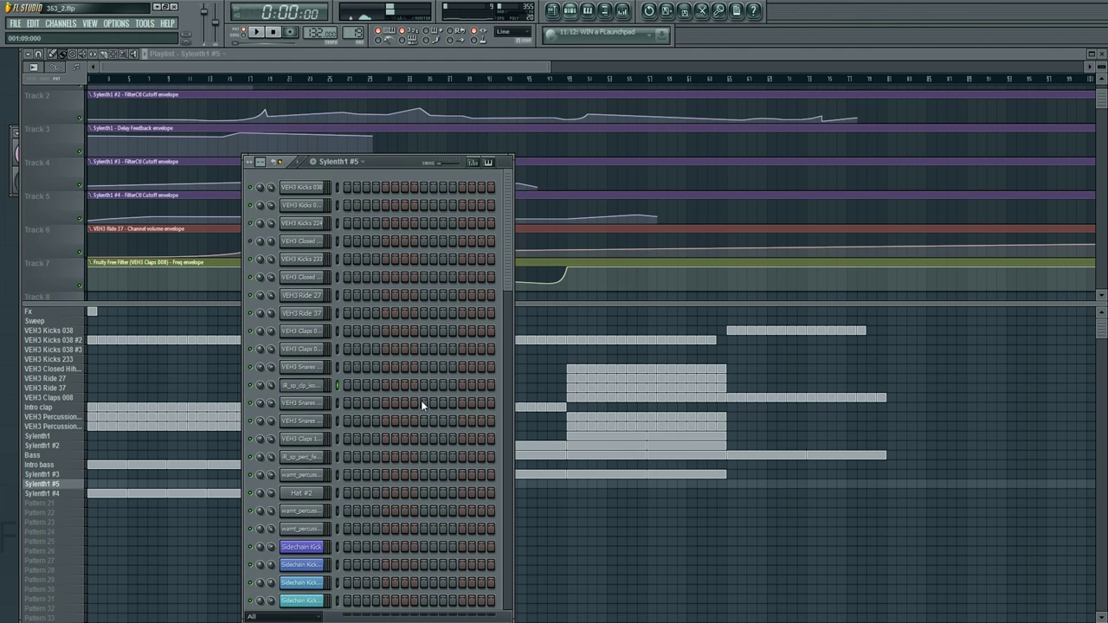
scroll(406, 398, down, 5)
key(space)
click(303, 465)
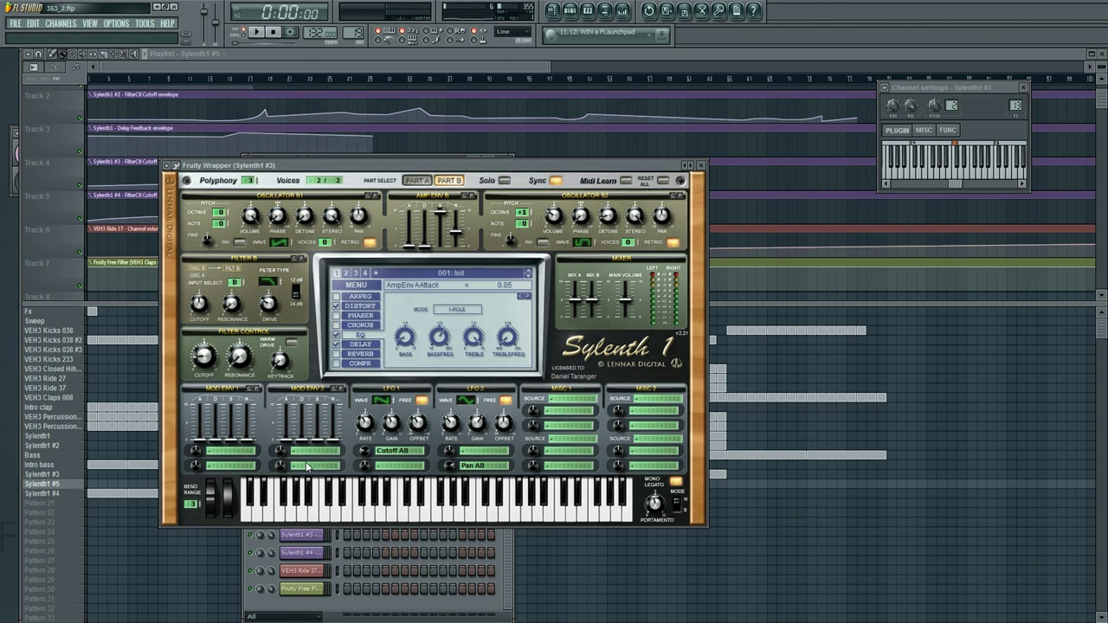
Step: In part A of the synth, set oscillator A2 to octave +1 with 2 voices and the filter control cutoff to about 208 Hz
click(416, 180)
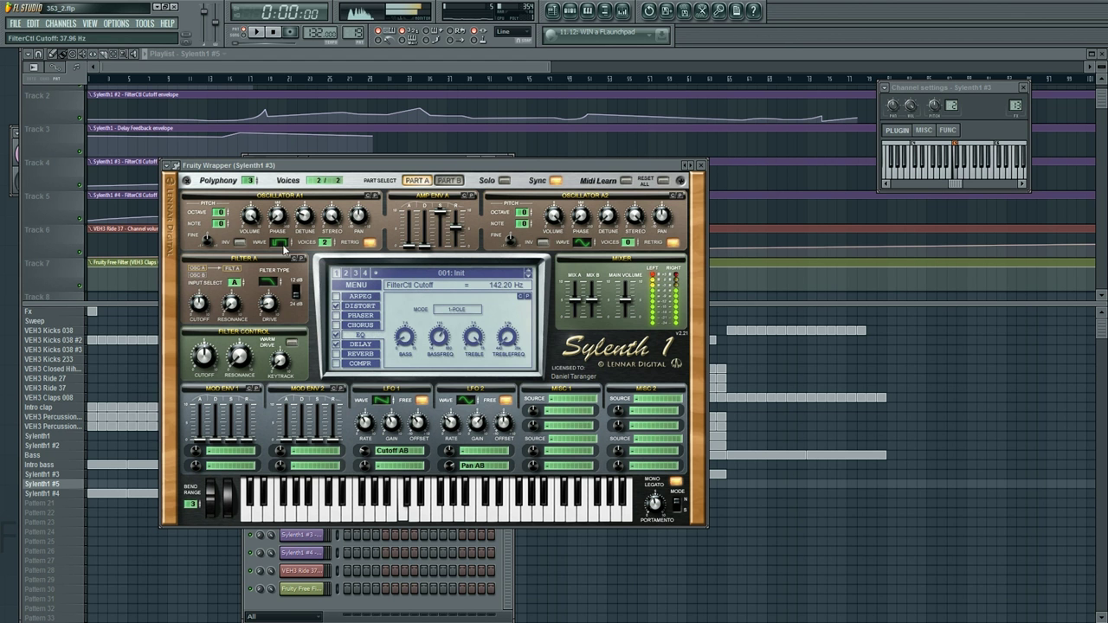
click(360, 305)
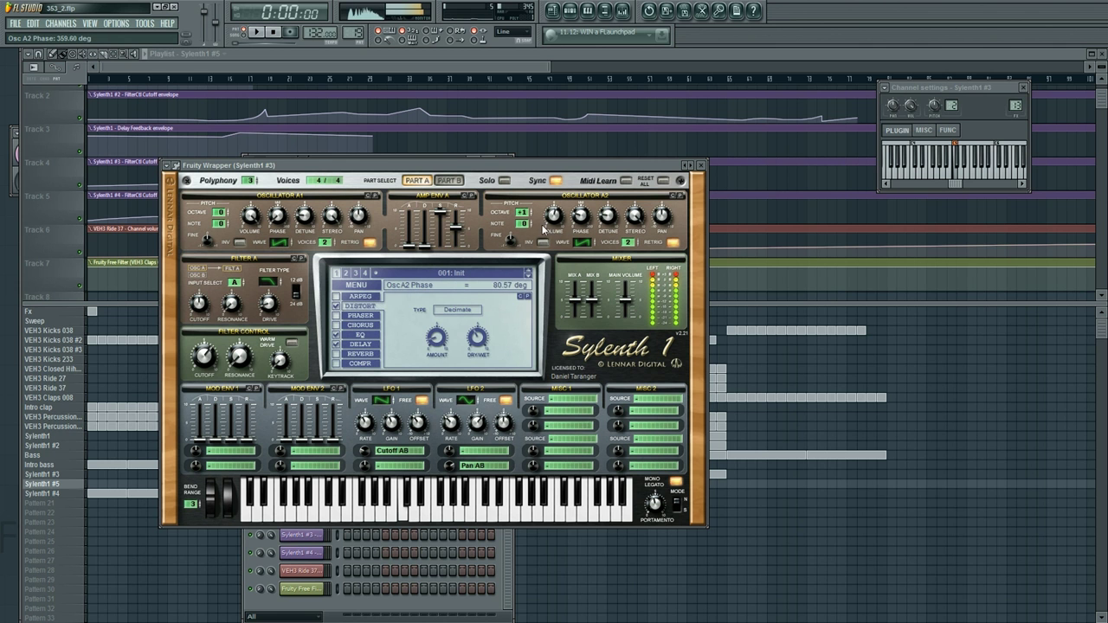
drag(214, 362, 205, 379)
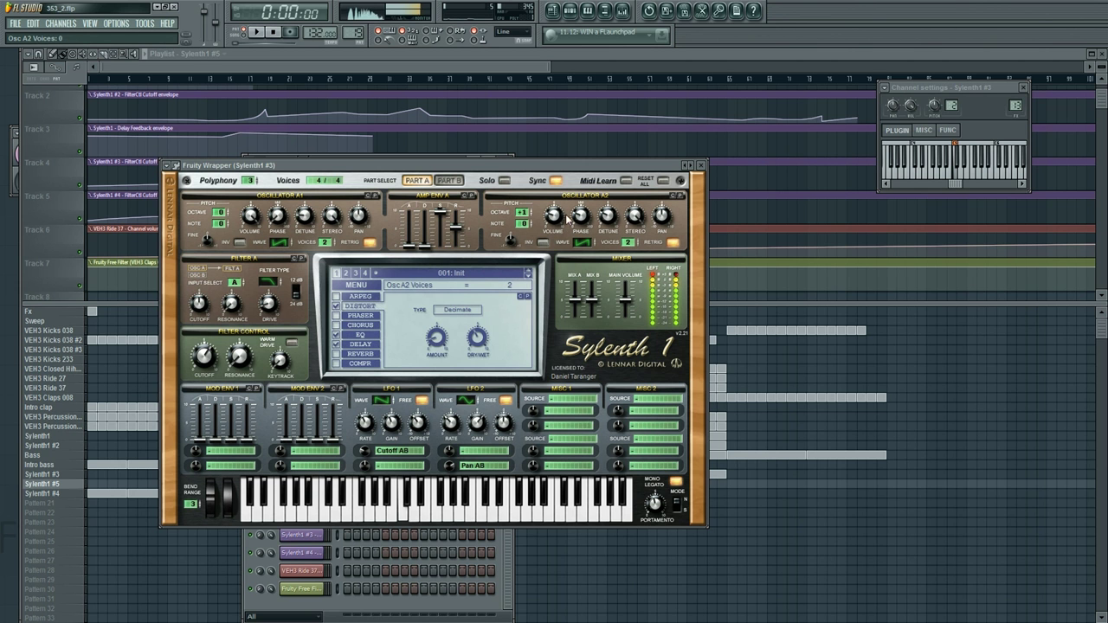
Step: Play the pattern with part B selected and set the synth's delay low cut to 88 Hz and high cut to about 9072 Hz
key(space)
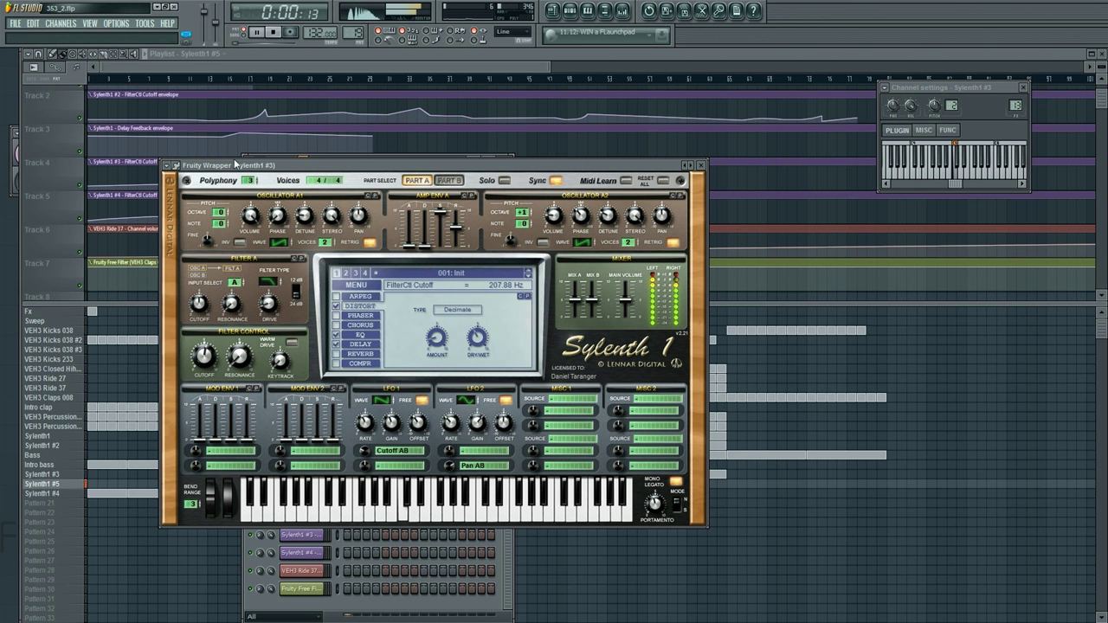
click(449, 180)
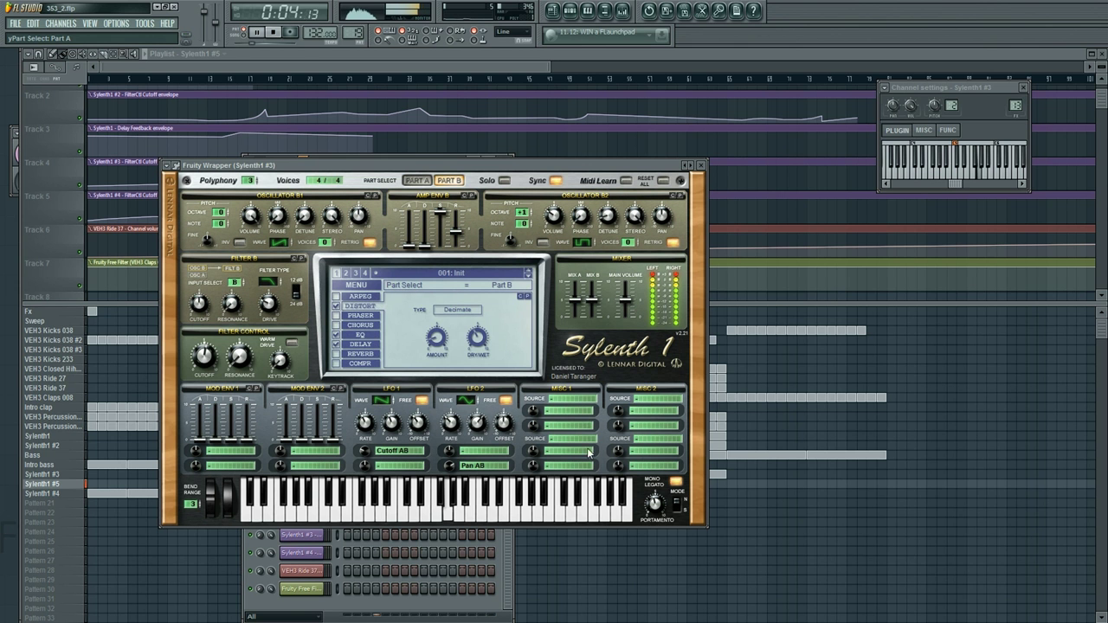
click(360, 343)
mouse_move(464, 316)
mouse_down()
mouse_move(459, 334)
mouse_move(464, 317)
mouse_up()
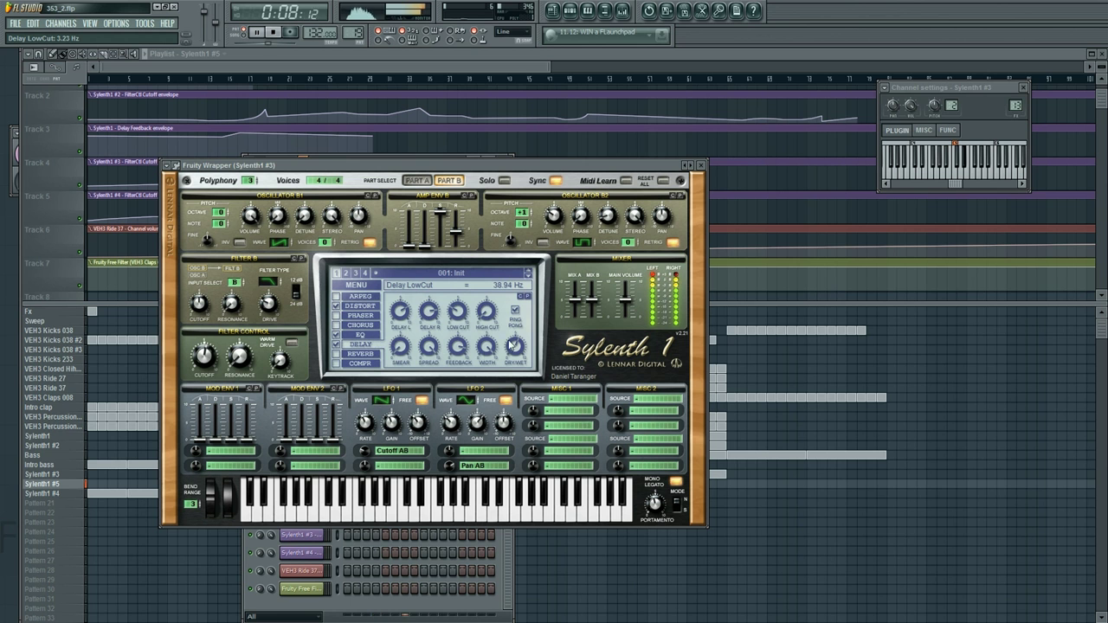
drag(471, 357, 486, 321)
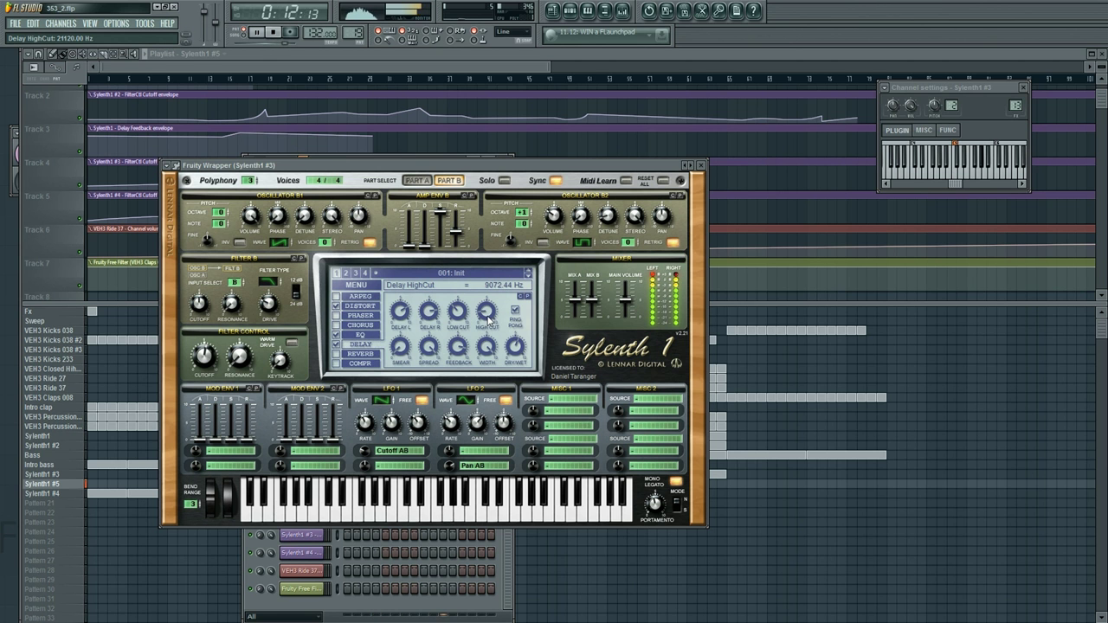
click(467, 313)
Step: Adjust the synth's Decimate distortion, bringing its dry/wet to about 7 percent
click(336, 306)
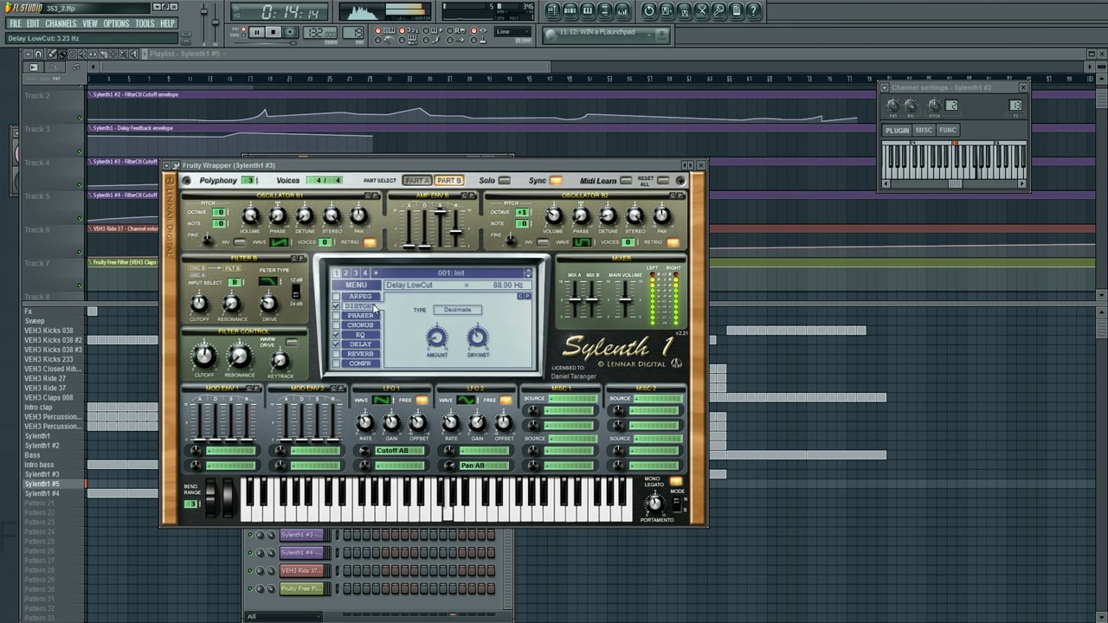
drag(423, 334, 447, 331)
click(474, 341)
drag(478, 348, 481, 349)
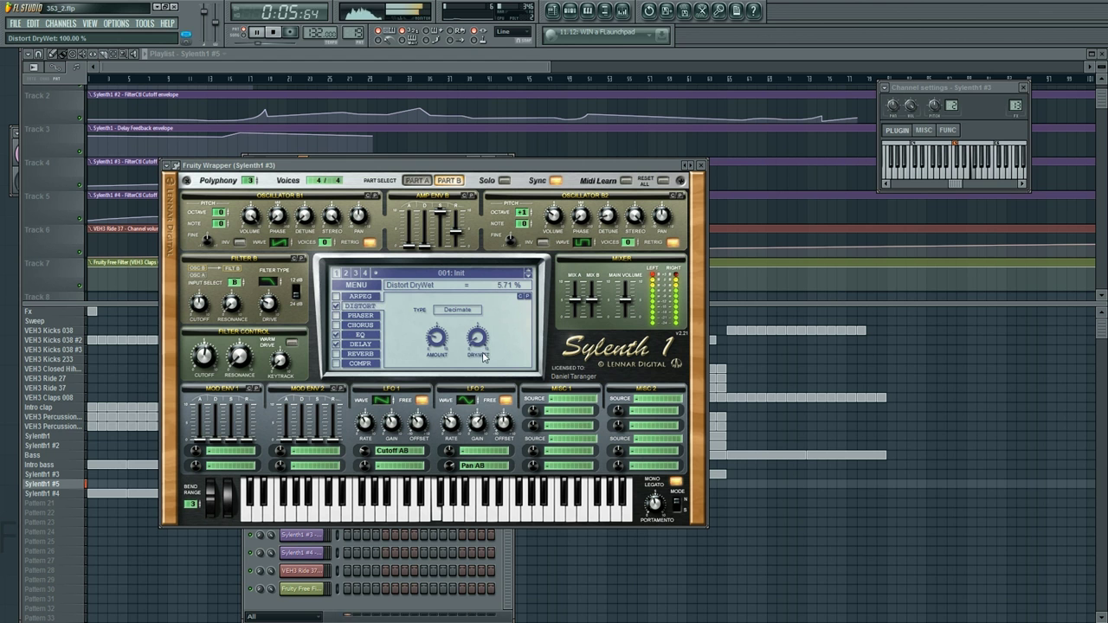
Step: Assign KeyTrack as a Misc 1 modulation source and route it to the distortion amount
click(561, 411)
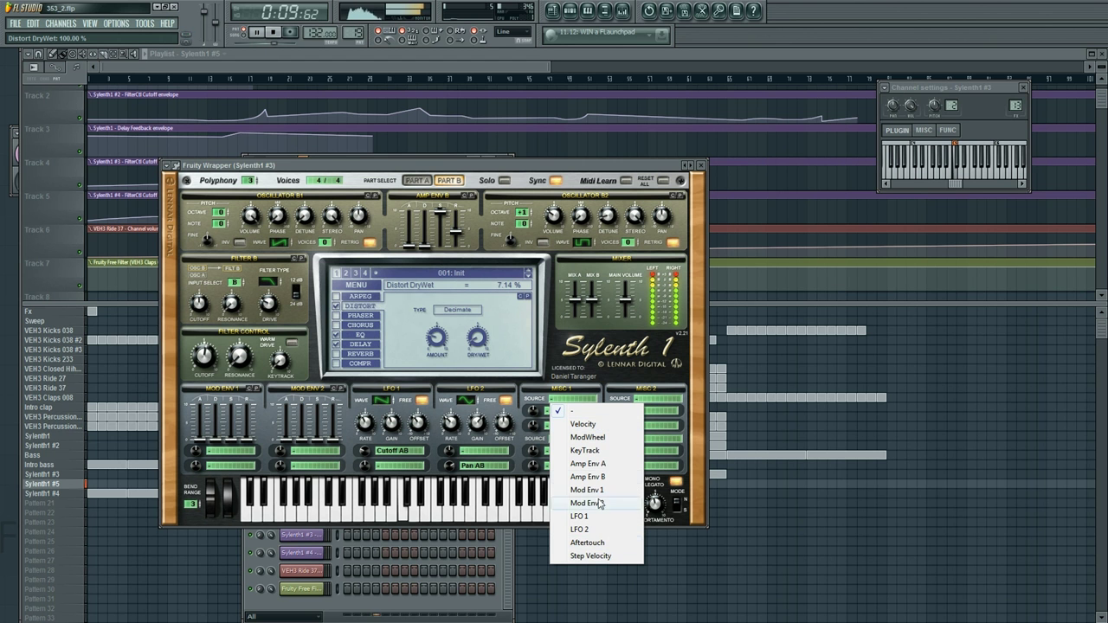
click(584, 450)
click(580, 410)
click(648, 457)
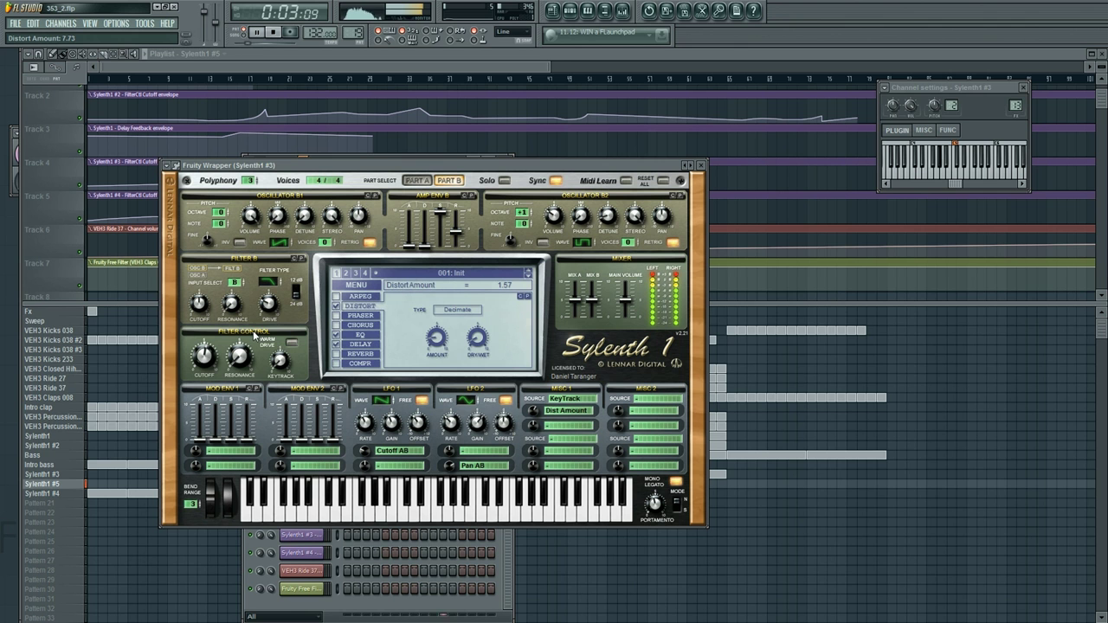
Step: Set the synth delay's left time to 1/4 and its high cut to about 10083 Hz
click(360, 344)
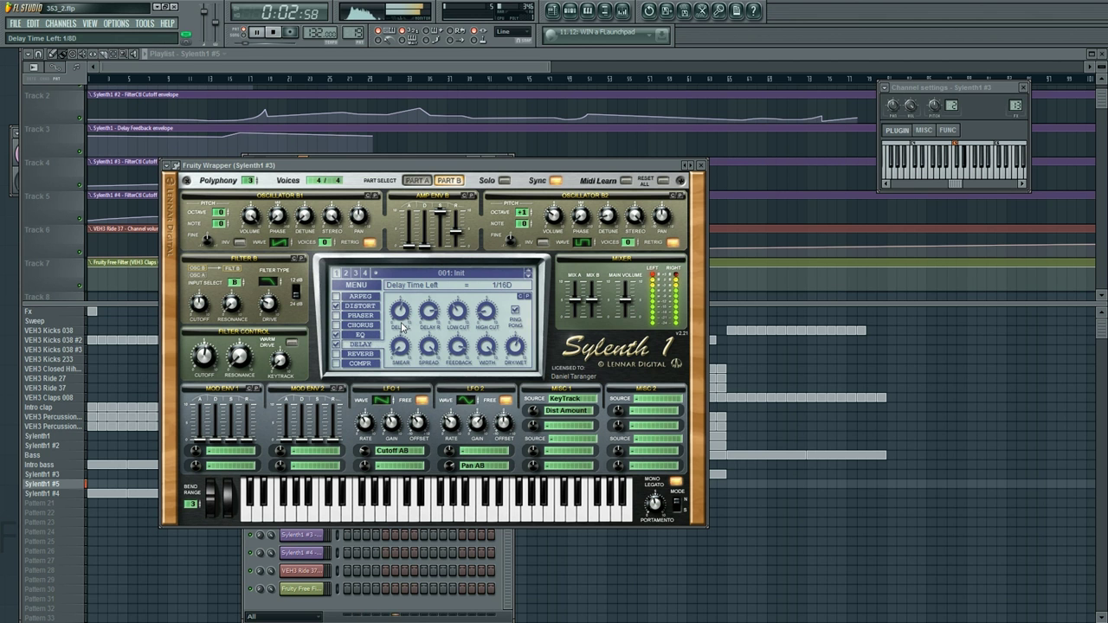
mouse_move(401, 316)
mouse_down()
mouse_move(408, 286)
mouse_move(401, 306)
mouse_up()
click(479, 318)
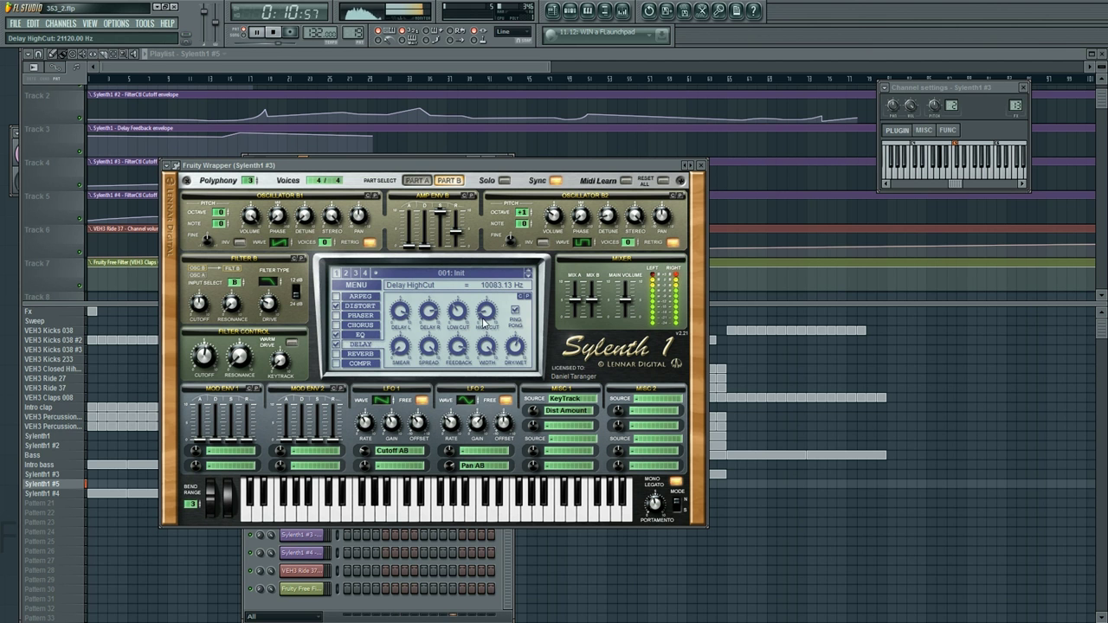
drag(401, 314, 401, 322)
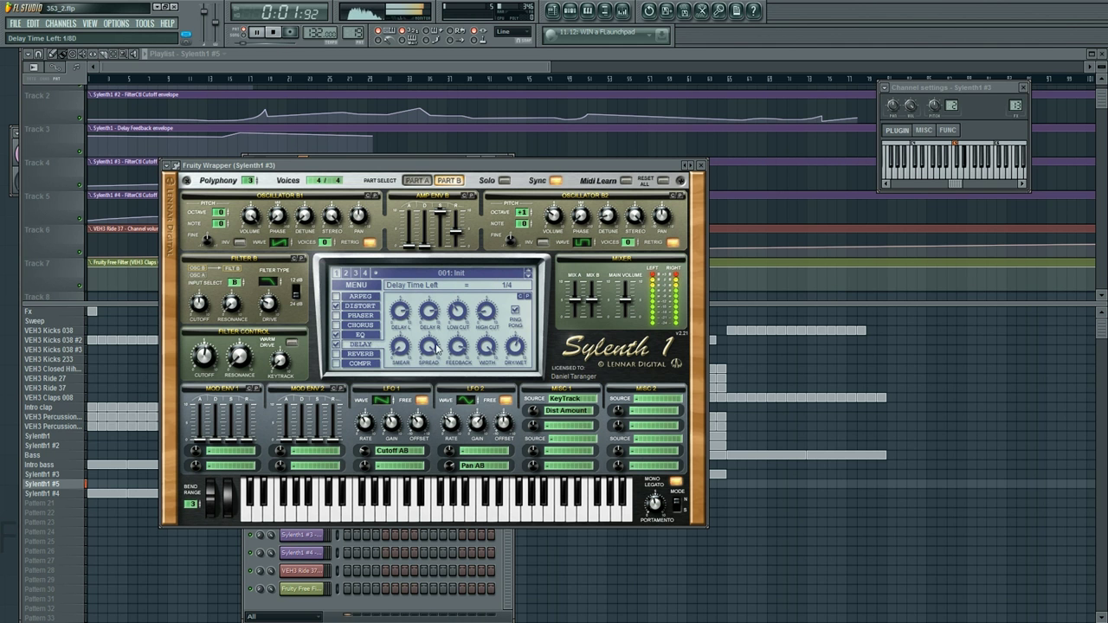
Step: Replace the Sylenth1 #3 clip at bar 33 with the Sylenth1 #5 pattern and play the song from there
right_click(601, 557)
key(space)
key(l)
click(410, 80)
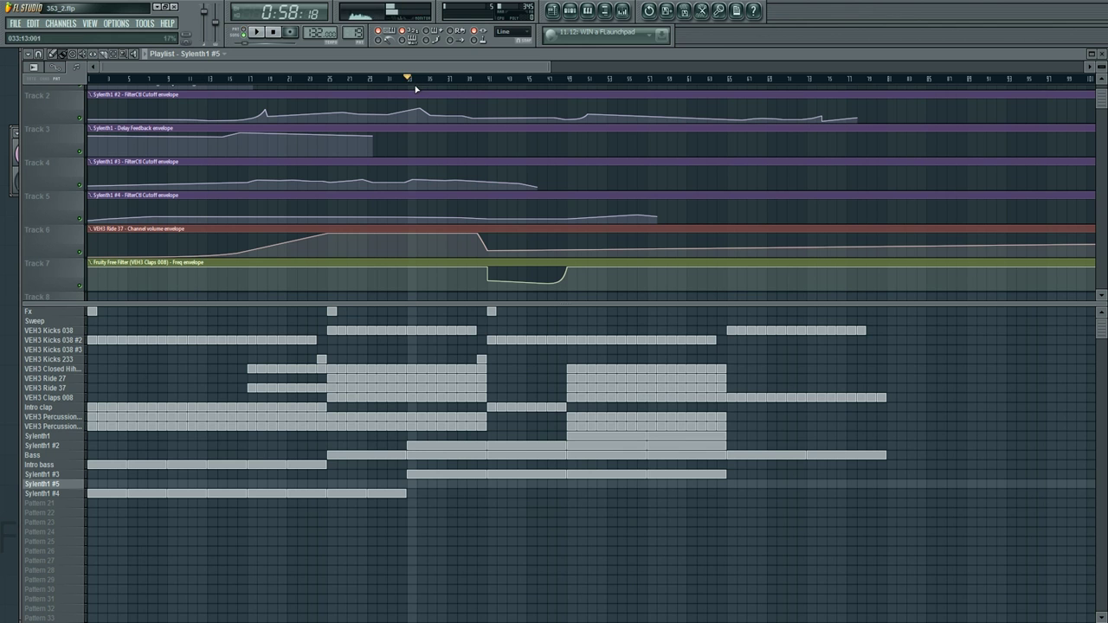
click(412, 485)
right_click(416, 476)
key(space)
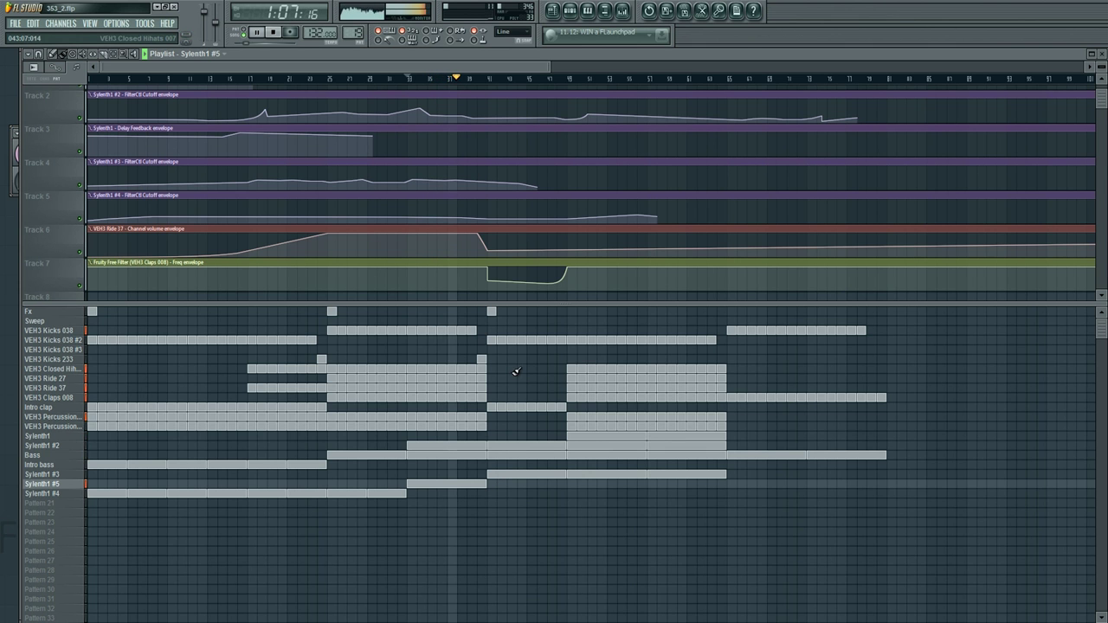
Step: Select the Bass pattern and clone its Sylenth1 #2 channel
click(52, 465)
click(55, 455)
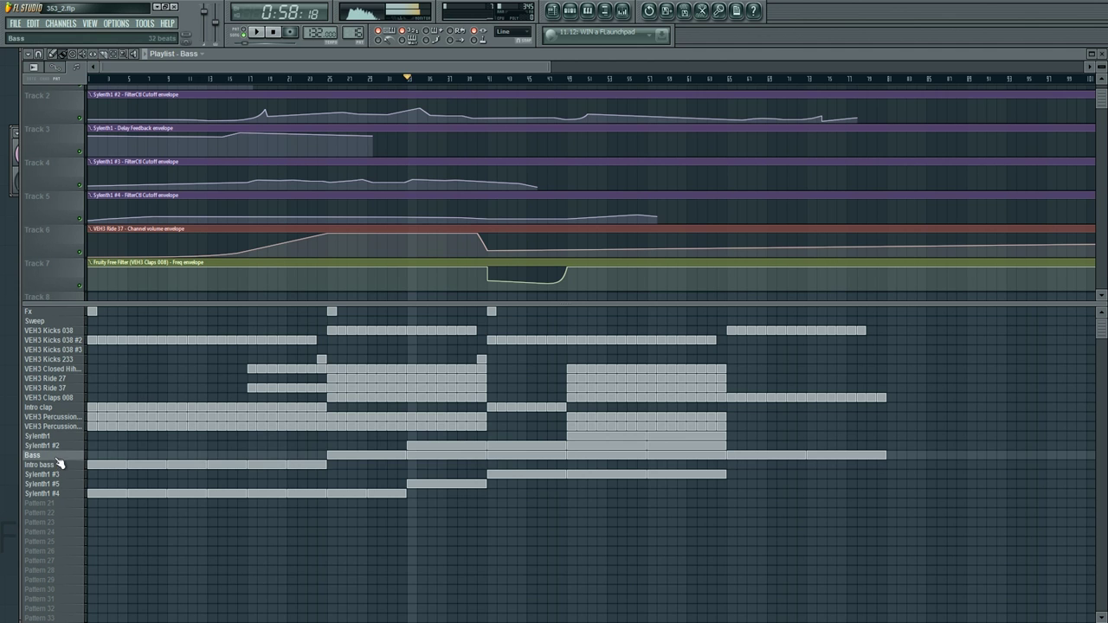
key(F6)
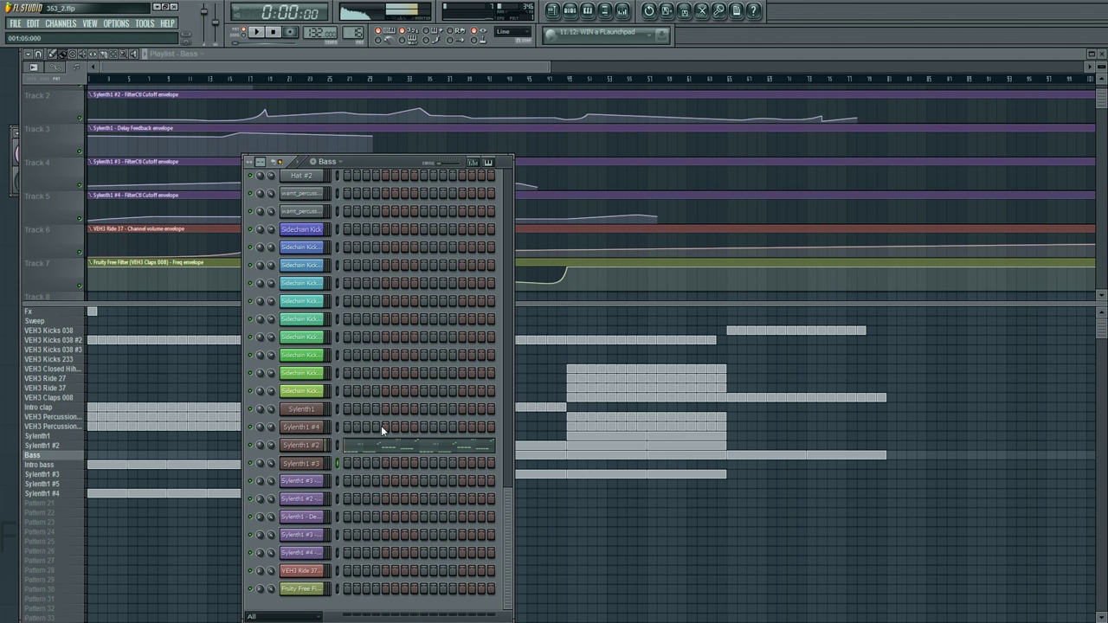
right_click(289, 441)
click(342, 589)
click(633, 359)
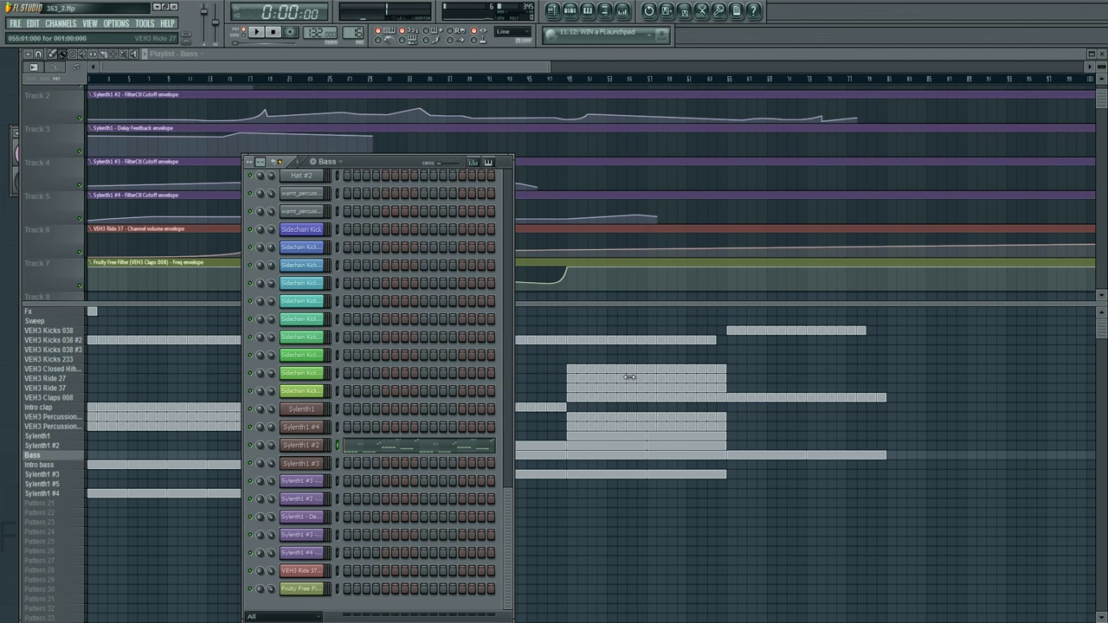
right_click(305, 443)
click(356, 582)
Step: Route the cloned Sylenth1 channel to mixer track 4
click(621, 11)
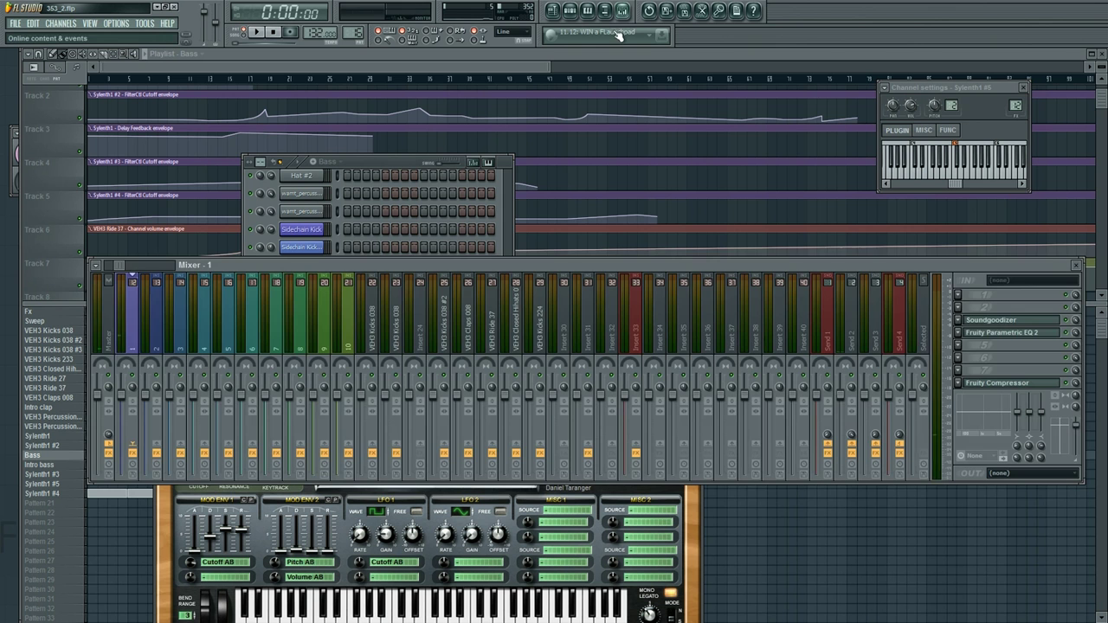
click(156, 311)
click(180, 337)
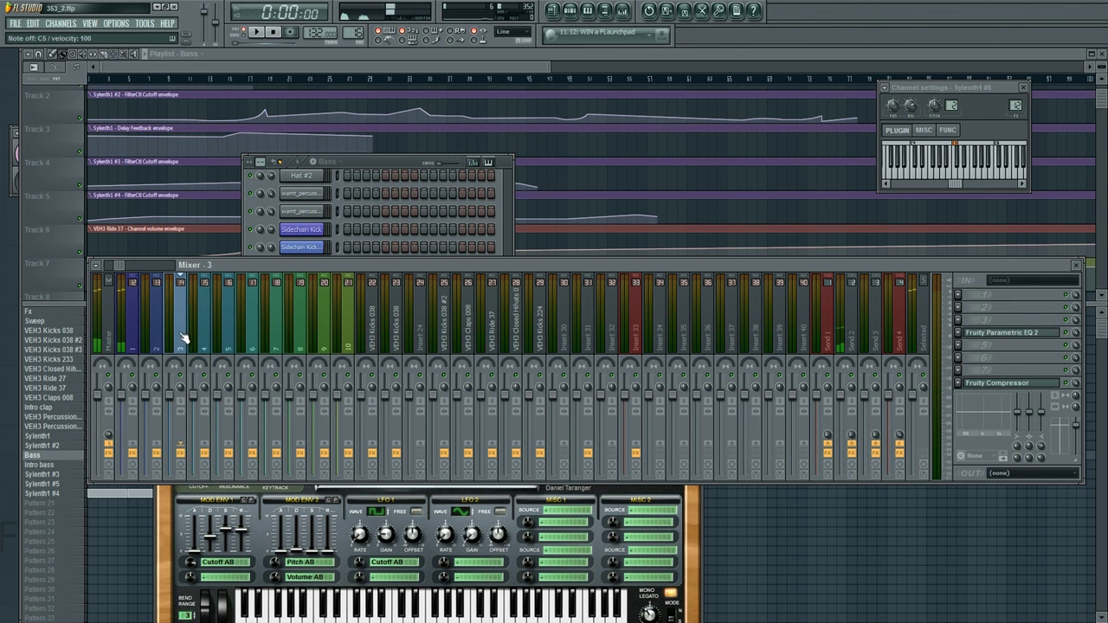
click(205, 338)
right_click(205, 338)
mouse_move(273, 318)
click(349, 320)
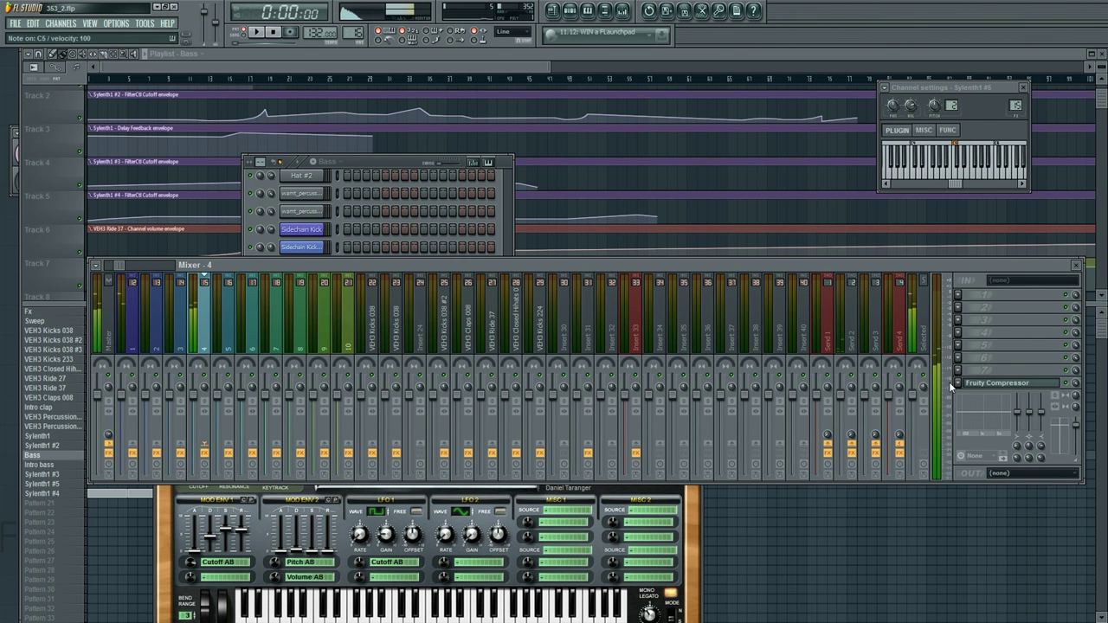
Step: Add Fruity Parametric EQ 2 in slot 5 of mixer track 4, with a low cut on band 1, slight dip on band 3 and boost on band 4
click(959, 346)
click(1081, 517)
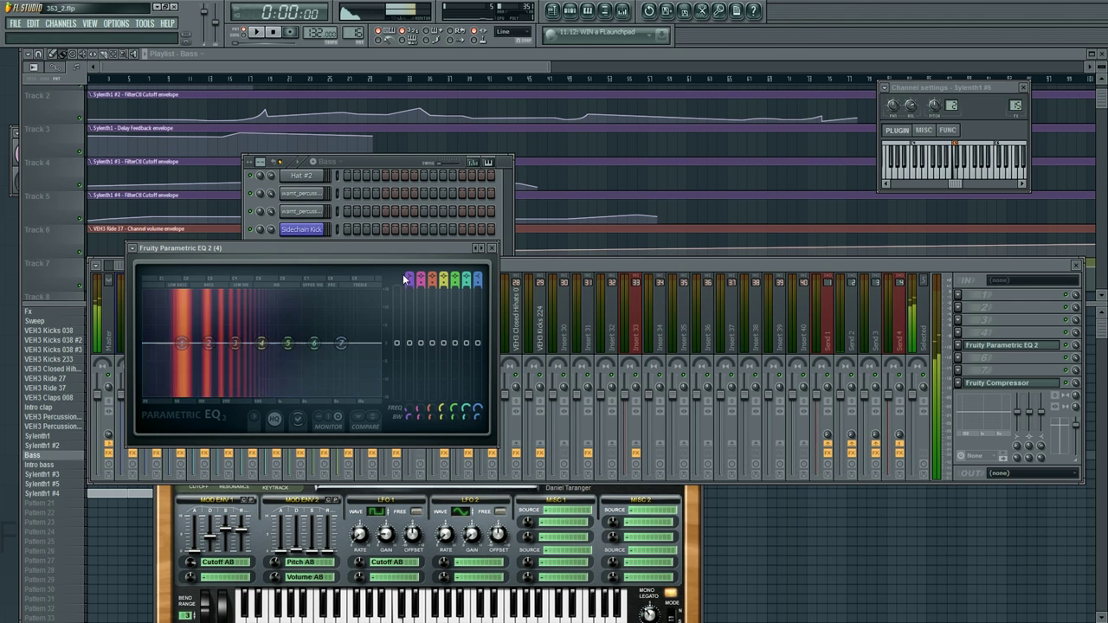
drag(409, 278, 411, 275)
drag(181, 343, 246, 316)
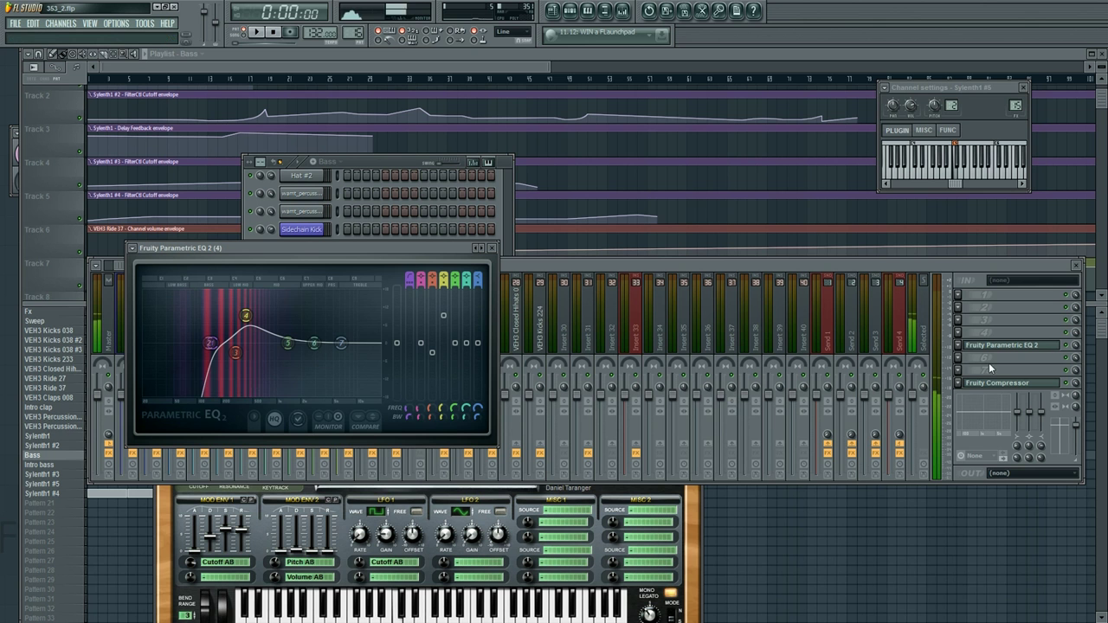
Step: Open the cloned Sylenth1 synth and reset its preset
click(396, 162)
click(324, 467)
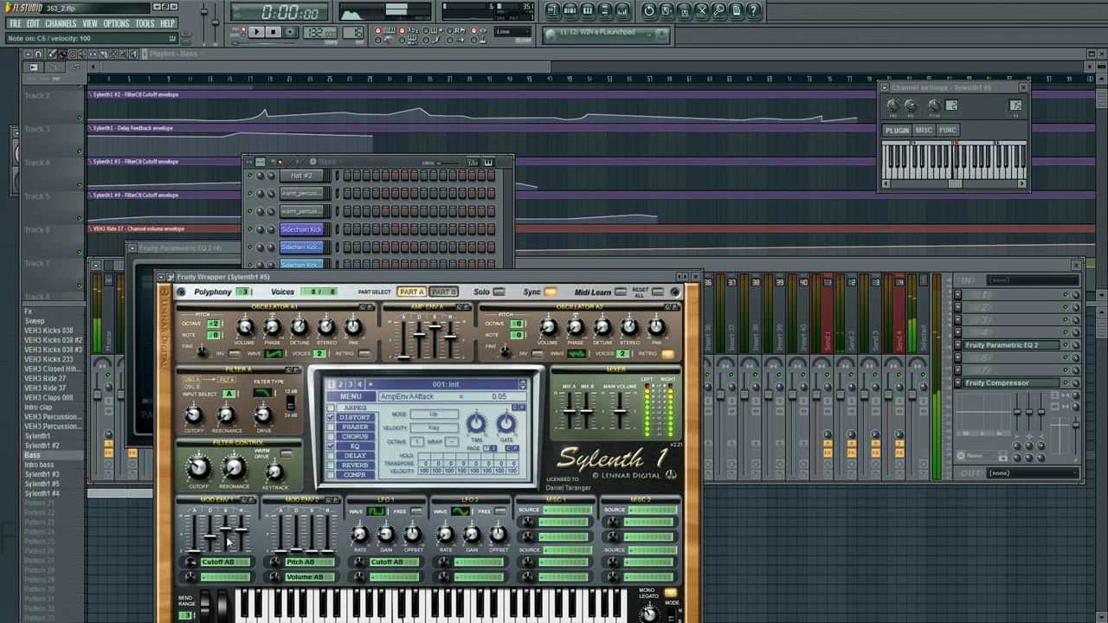
click(349, 397)
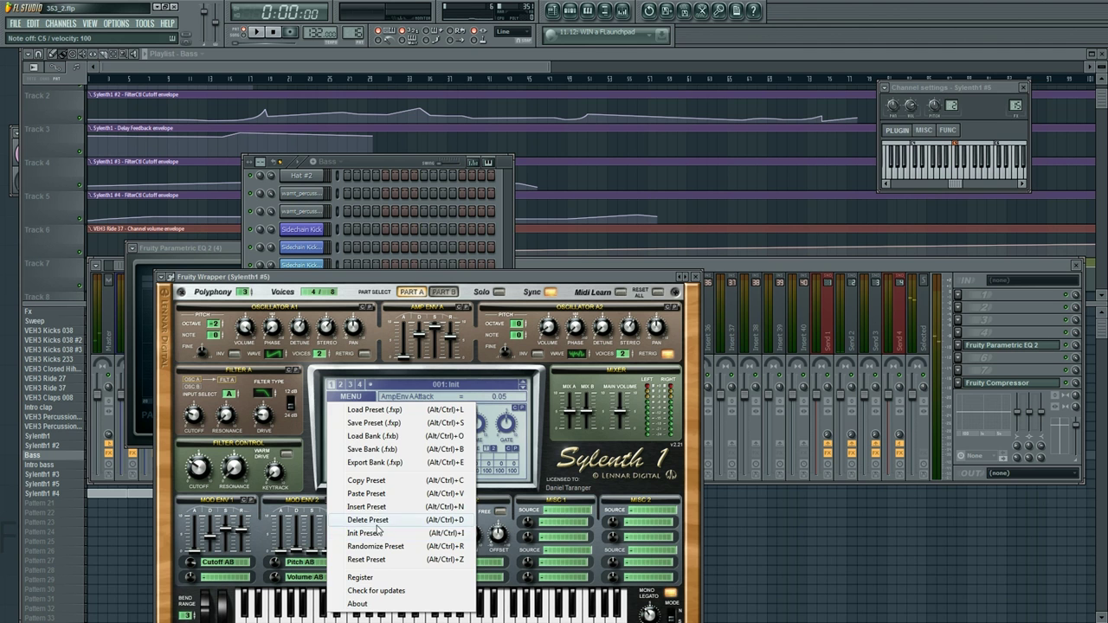
click(395, 453)
click(350, 396)
click(366, 558)
Step: Set oscillator A1 to octave -2 with 2 voices and detune 5.38, and enable OverDrive distortion with amount 1.52
drag(214, 324, 218, 339)
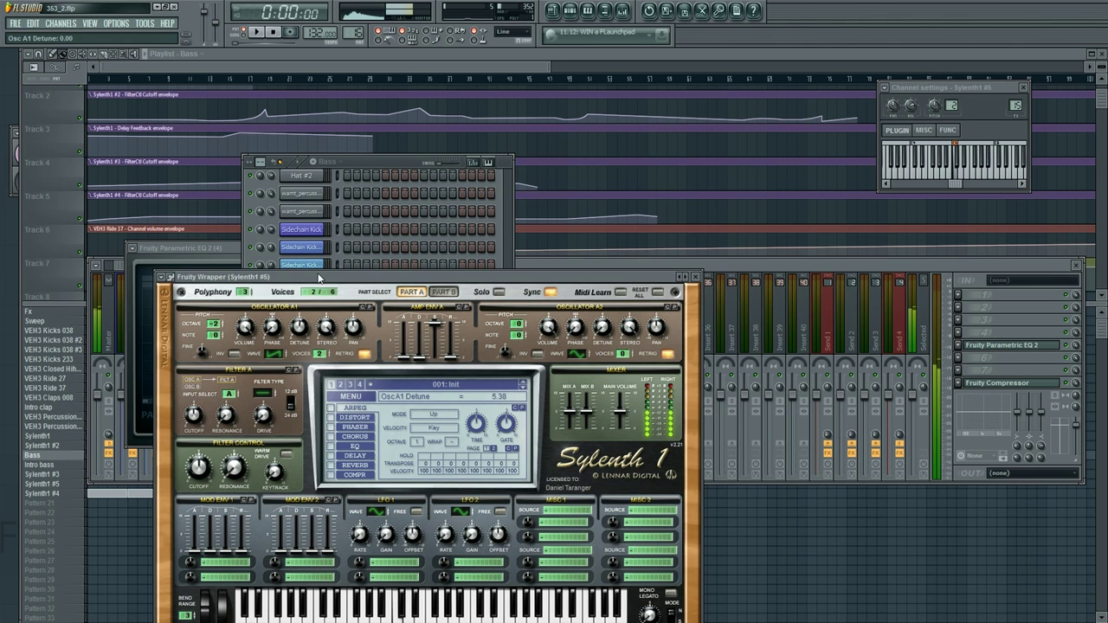
drag(322, 277, 359, 179)
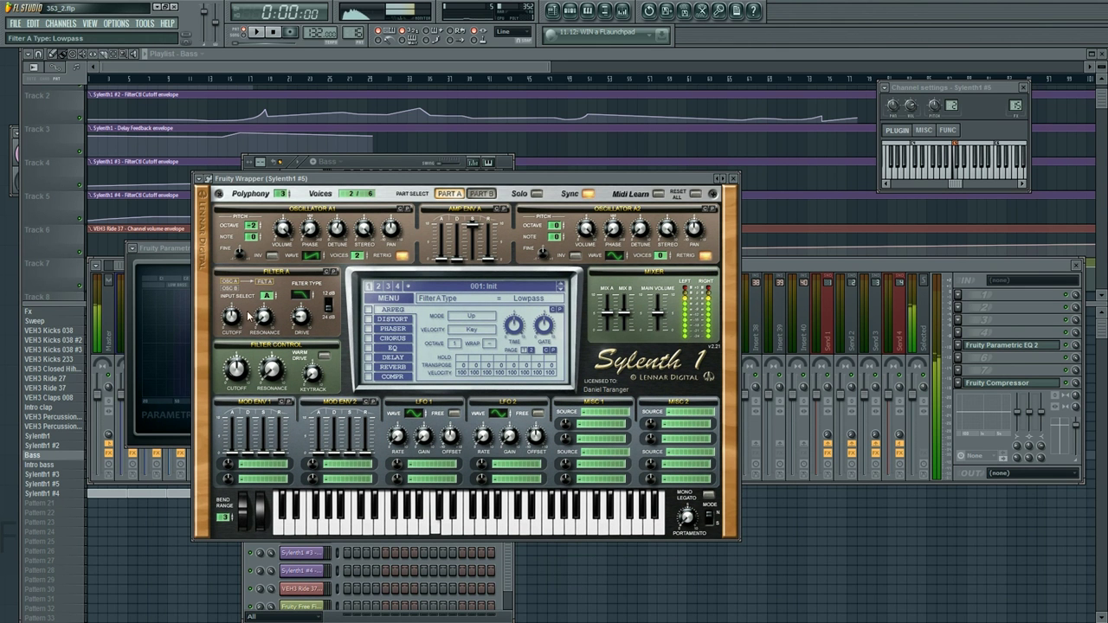
click(382, 320)
click(369, 320)
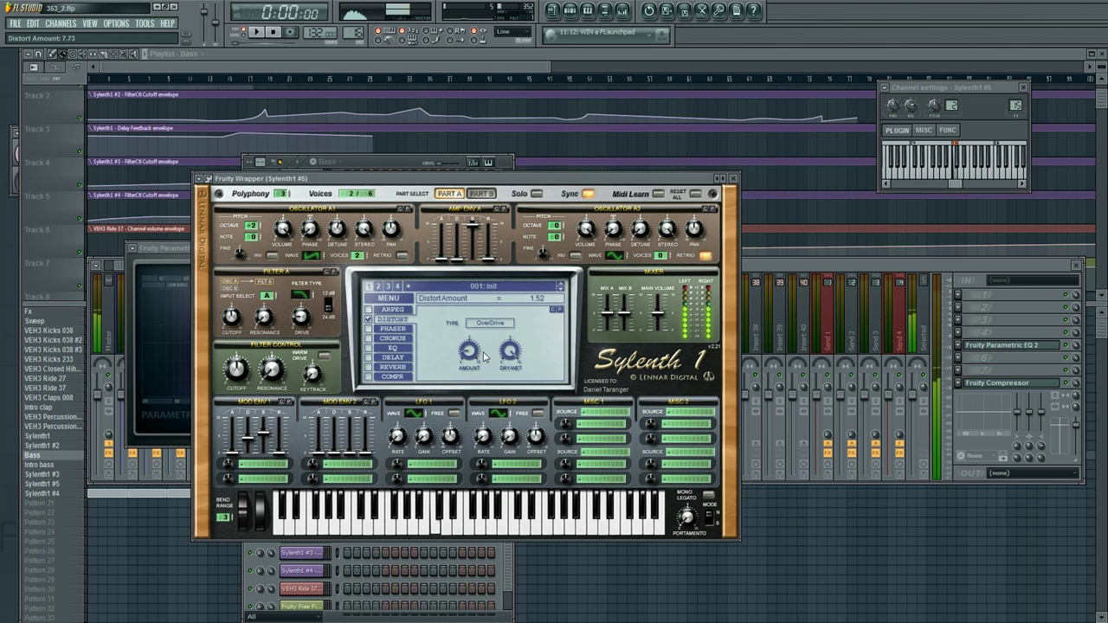
Step: Route Mod Env 1 to Cutoff AB with amount 6.19 and shape the envelope with a longer decay
click(259, 465)
click(337, 346)
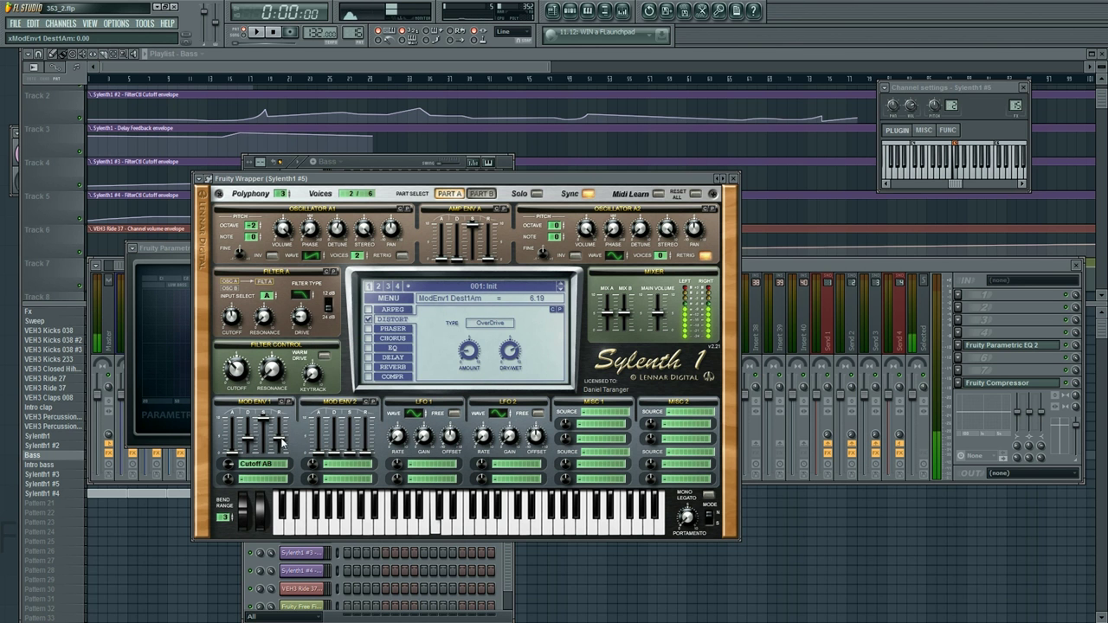
drag(247, 438, 248, 430)
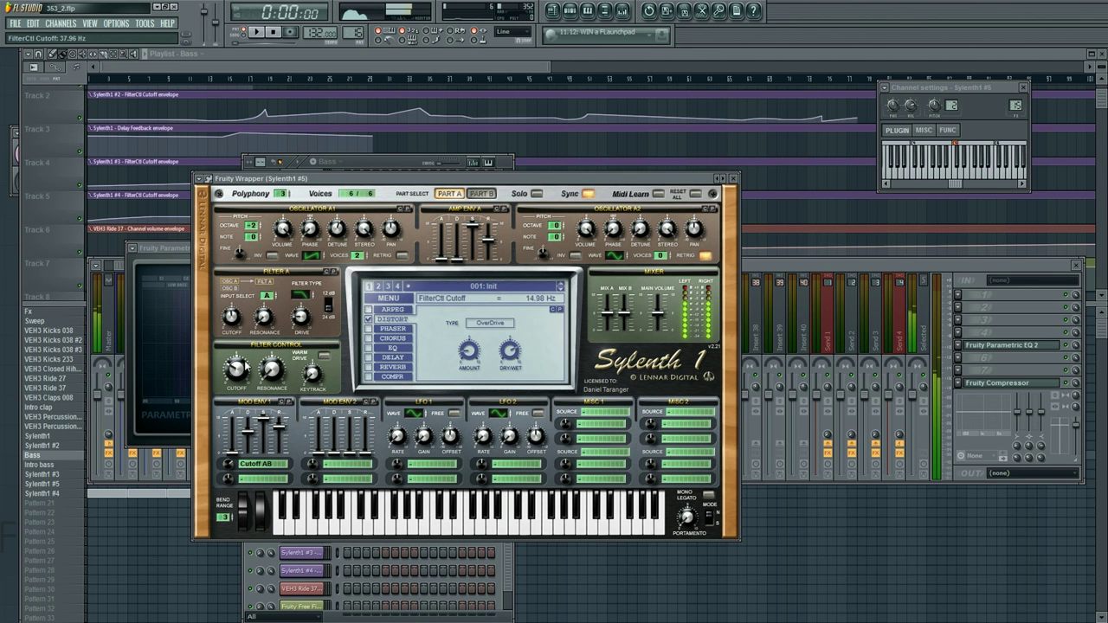
Step: Enable Sylenth1's built-in EQ with a treble frequency of 1472.67 Hz and turn on mono legato
click(370, 348)
click(370, 358)
click(709, 495)
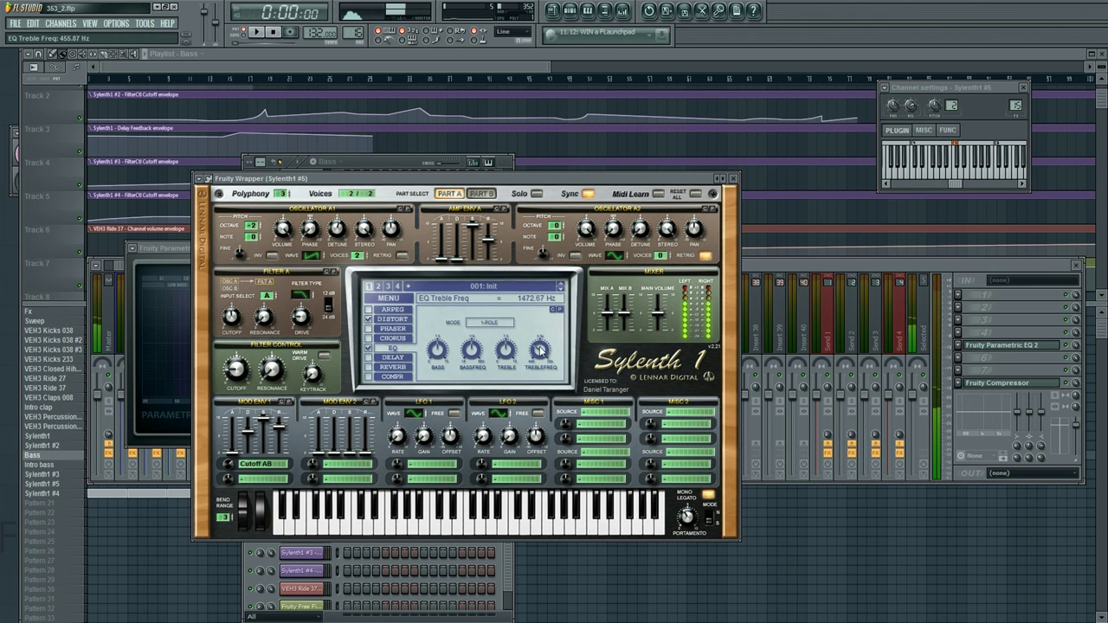
Step: Lower the low-cut frequency and the band 4 boost in Fruity Parametric EQ 2, and load Soundgoodizer in slot 6
click(1004, 346)
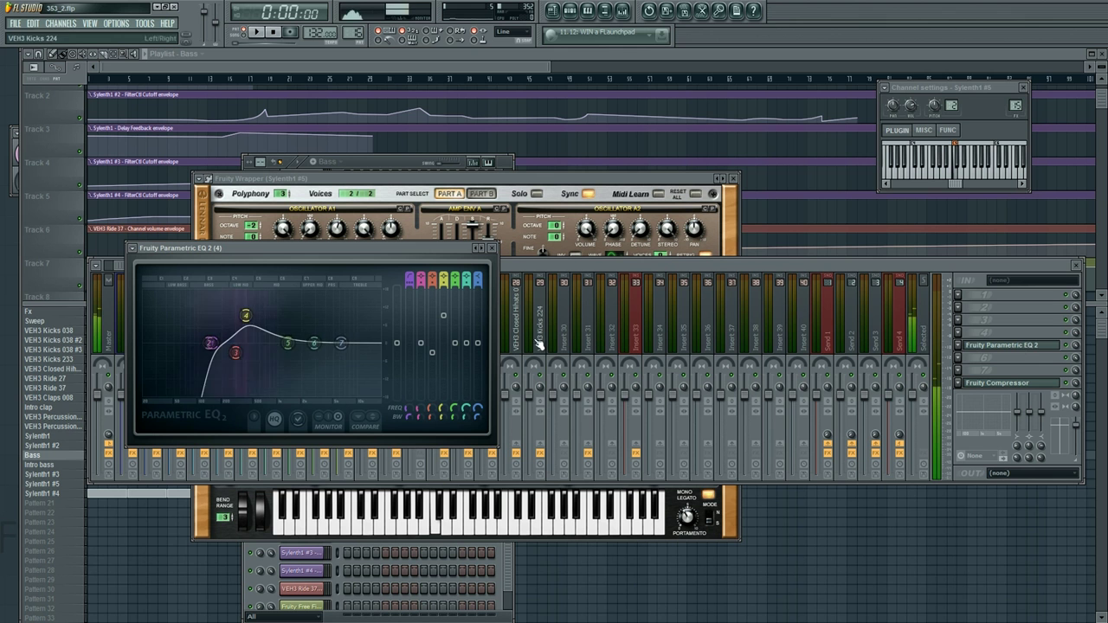
drag(246, 316, 197, 343)
click(966, 357)
mouse_move(972, 370)
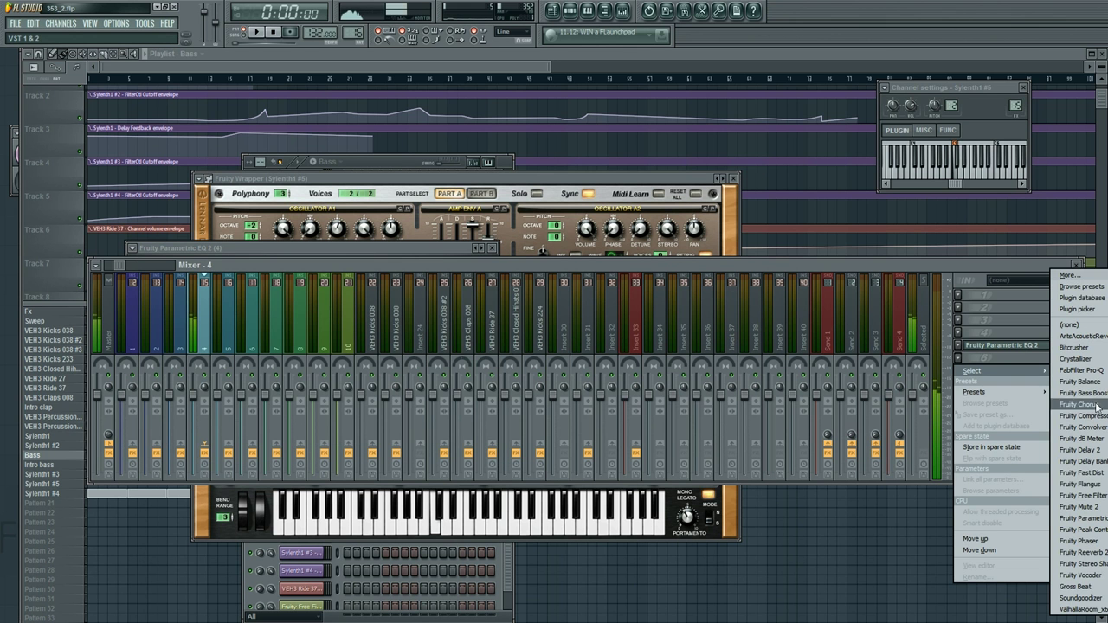
click(1080, 597)
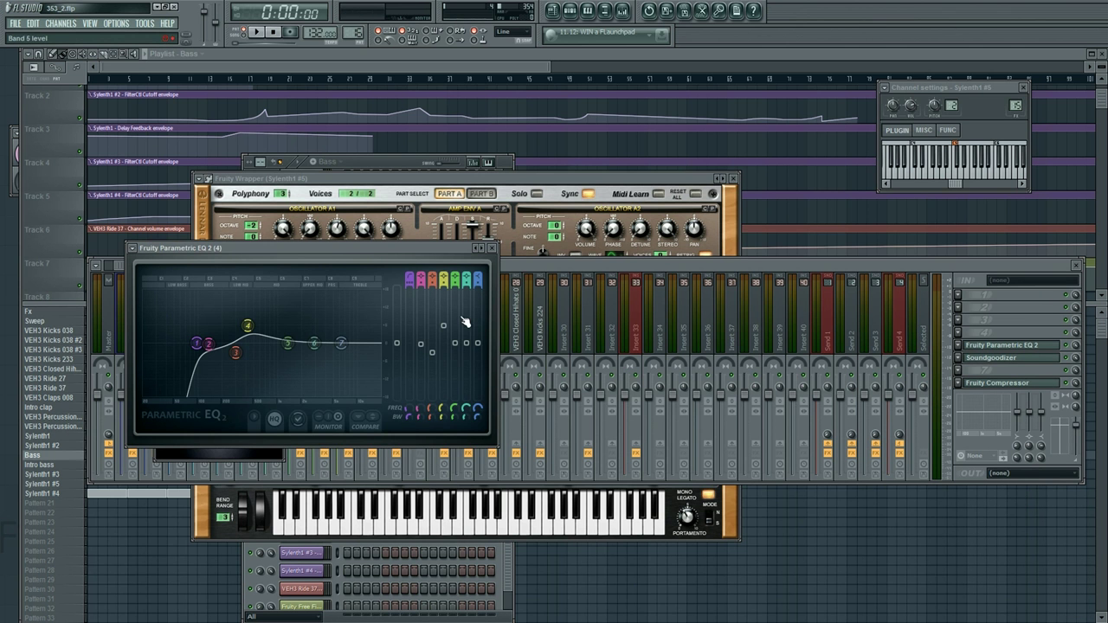
Step: Nudge band 4 of Fruity Parametric EQ 2 slightly lower in frequency
click(438, 197)
click(168, 262)
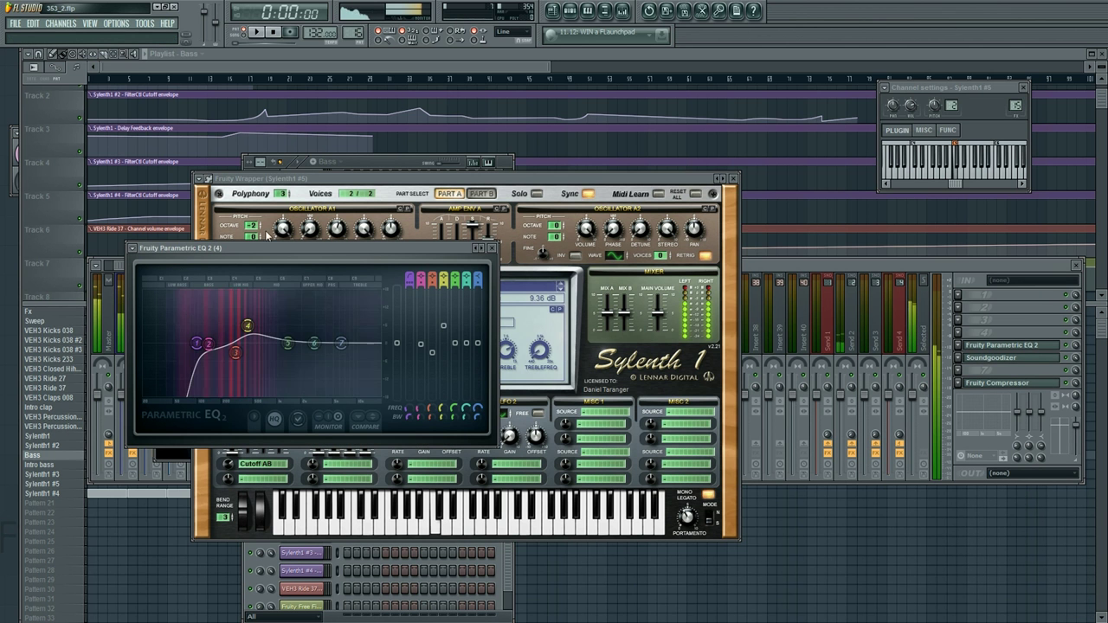
mouse_move(248, 327)
mouse_down()
mouse_move(259, 316)
mouse_move(244, 328)
mouse_up()
Step: Play the Bass pattern briefly and open the piano roll of the Sylenth1 #5 channel
click(373, 160)
key(space)
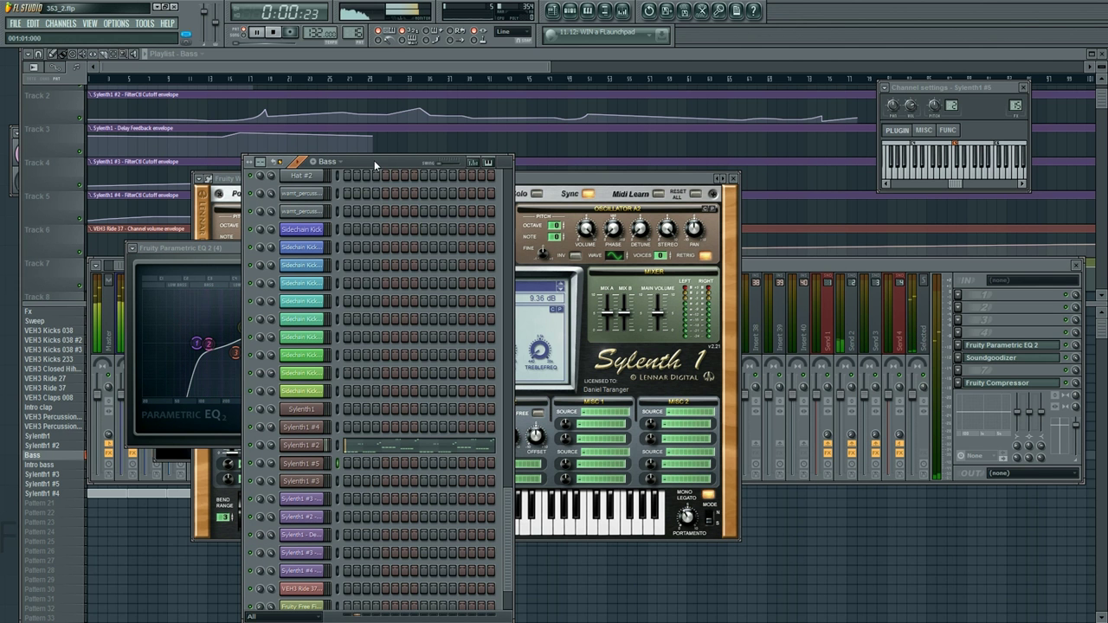
key(space)
right_click(319, 459)
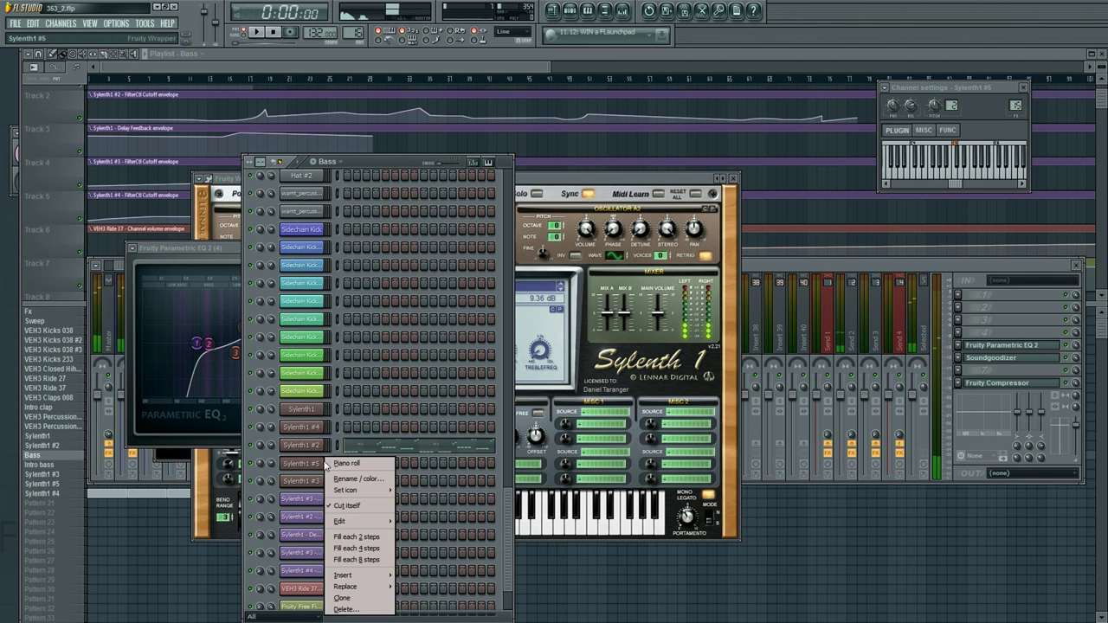
click(338, 461)
key(F6)
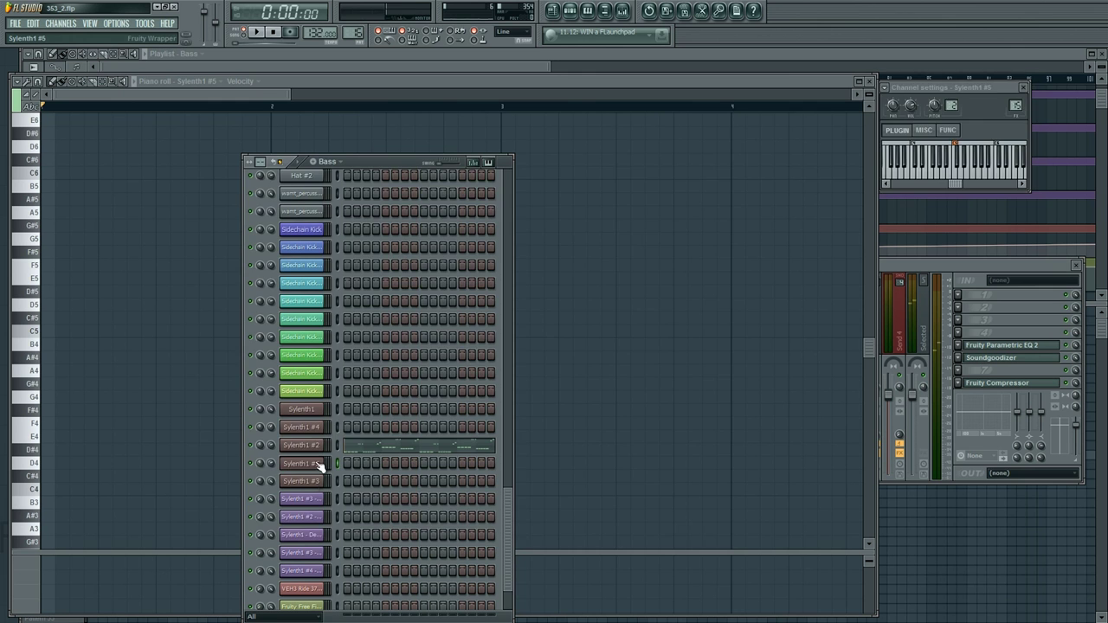
Step: Adjust the Mod Env 1 attack in Sylenth1 #5 and set its release to 5.06 while auditioning notes
click(318, 465)
key(z)
drag(231, 455, 231, 441)
key(z)
click(237, 370)
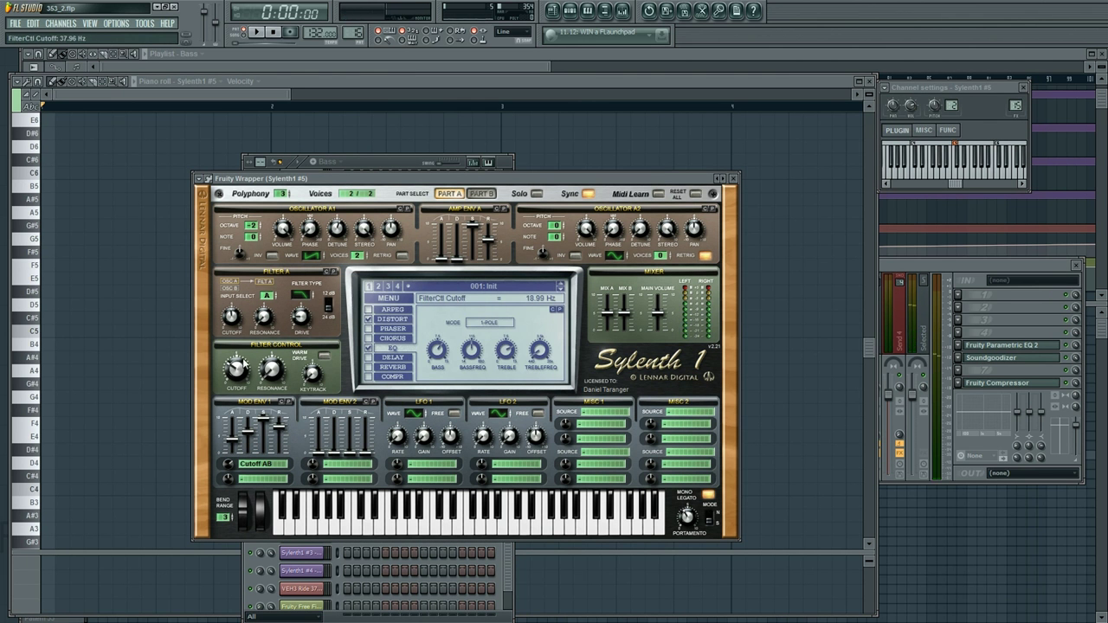
key(z)
drag(232, 442, 236, 448)
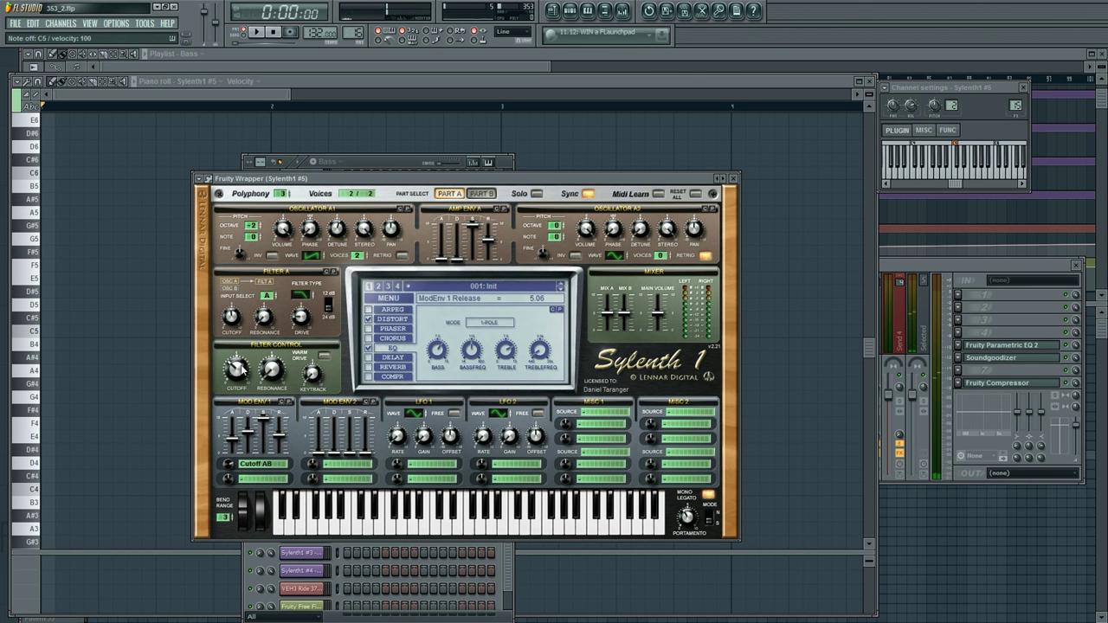
Step: Lower the filter control cutoff slightly and set the amp envelope release to 4.76
drag(241, 370, 243, 377)
drag(487, 245, 491, 251)
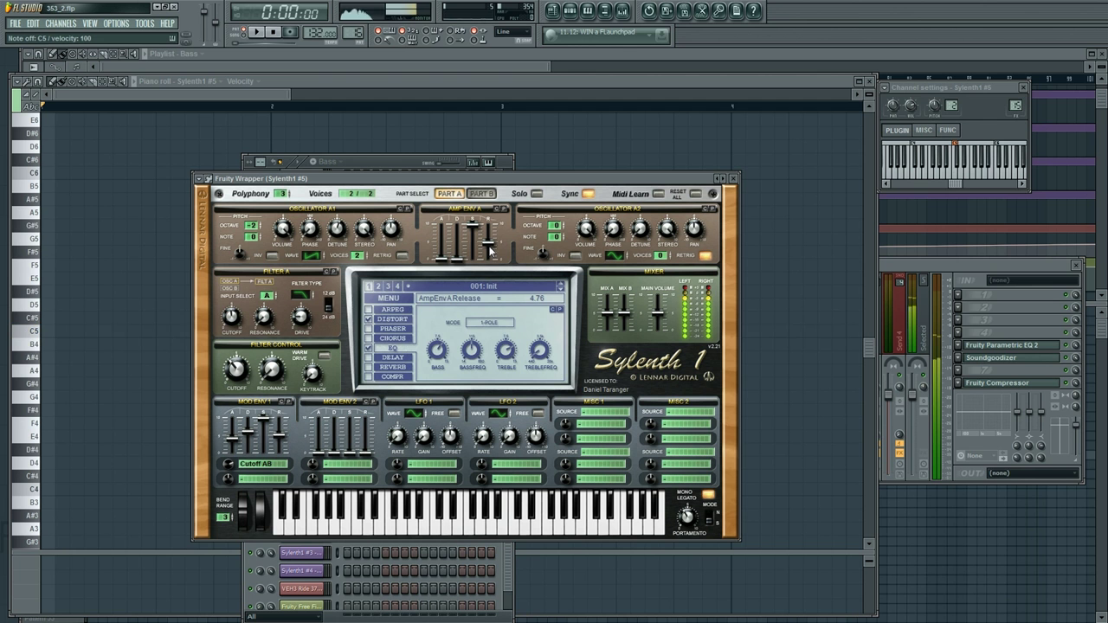
key(z)
Step: Bring the empty Sylenth1 #5 piano roll back to the front
key(F6)
right_click(320, 463)
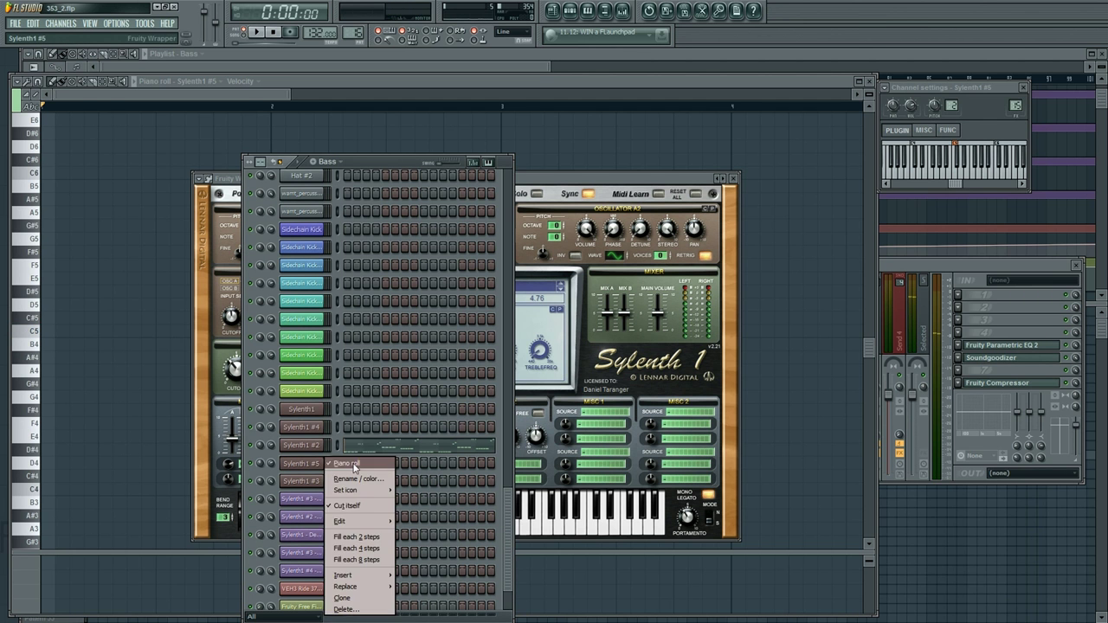
click(346, 464)
right_click(325, 458)
click(346, 464)
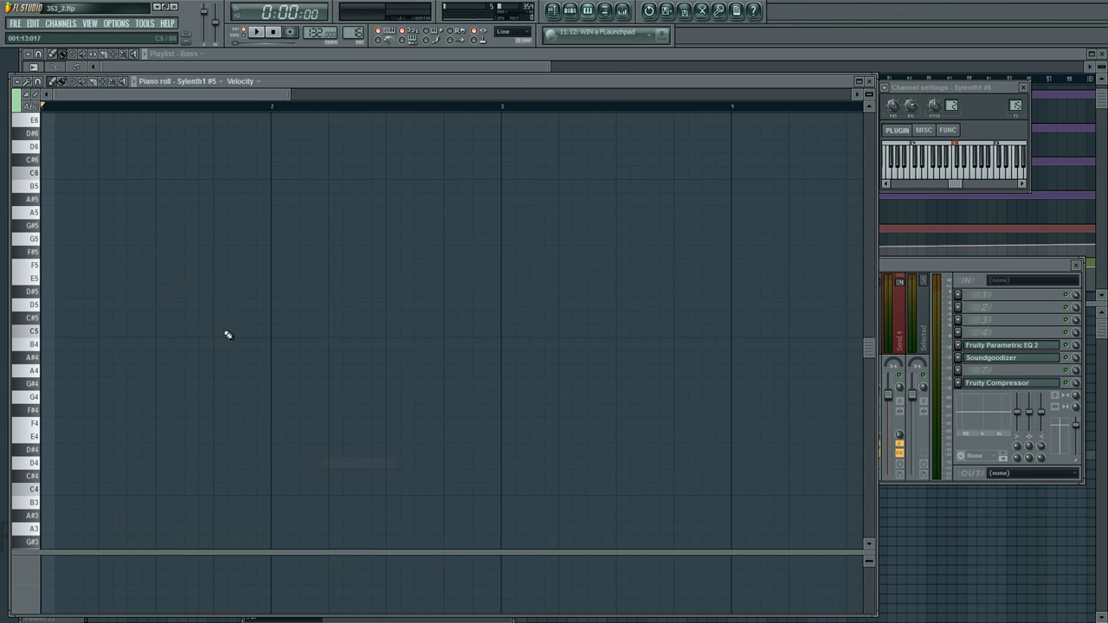
Step: Try an F5 note in bar 1 with playback, and delete it
click(121, 240)
right_click(125, 243)
drag(132, 227, 133, 265)
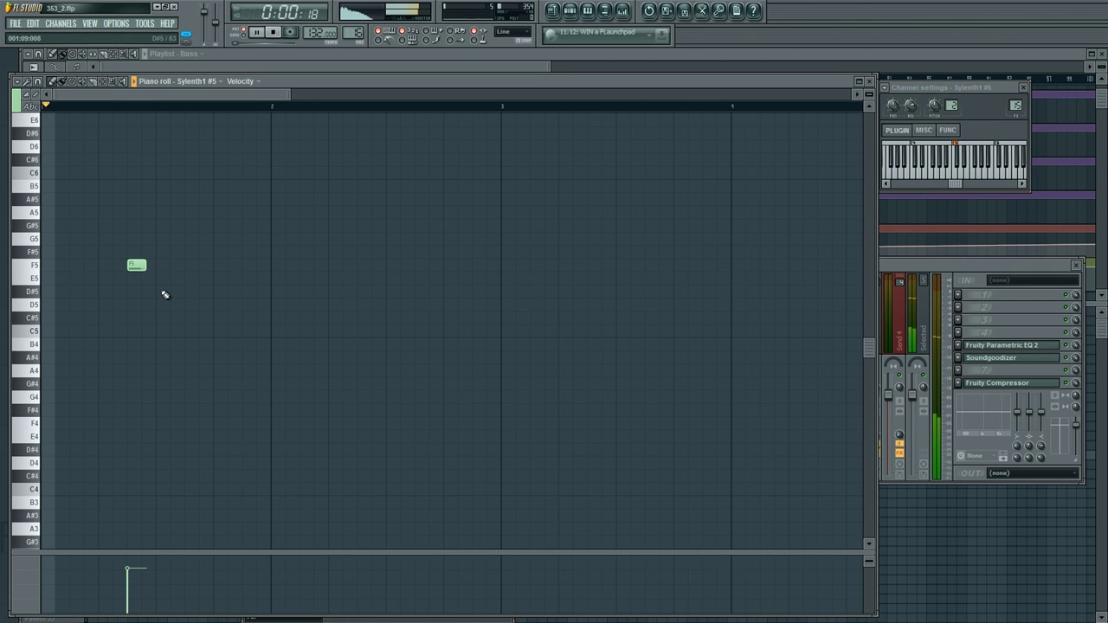
key(space)
right_click(141, 267)
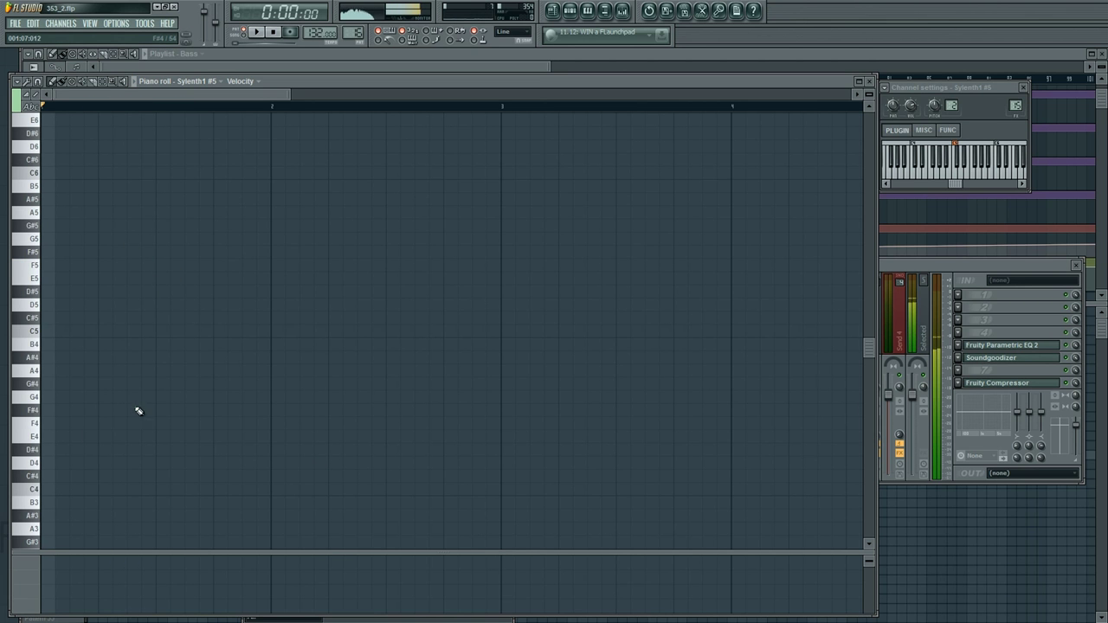
Step: Lower the band 1 high-pass of Fruity Parametric EQ 2 to 65 Hz and play the pattern
click(1004, 345)
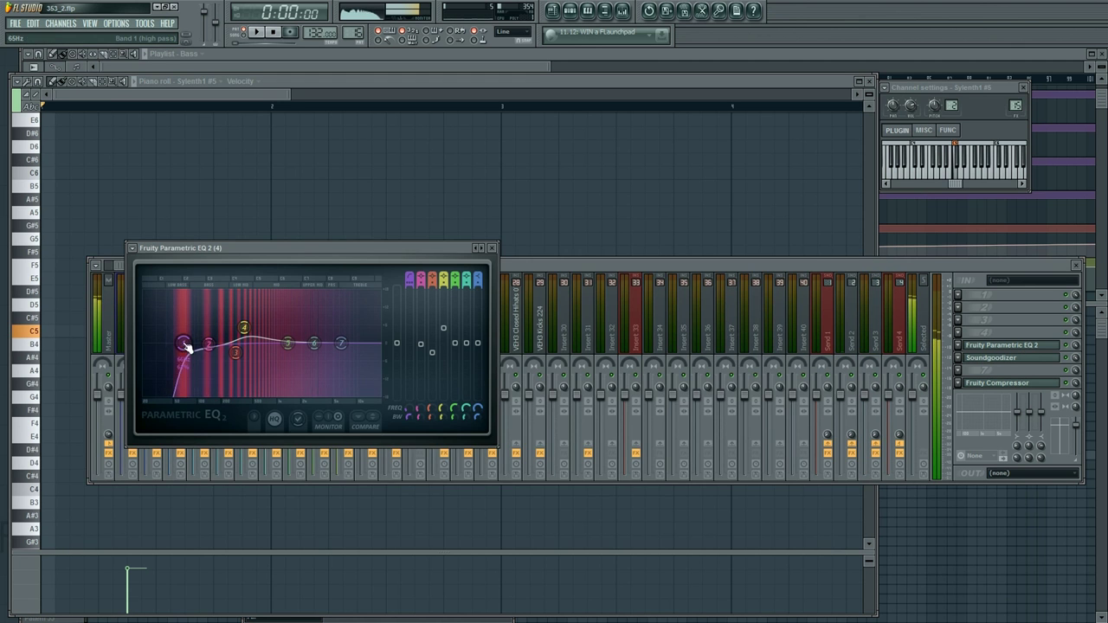
right_click(196, 200)
key(space)
key(space)
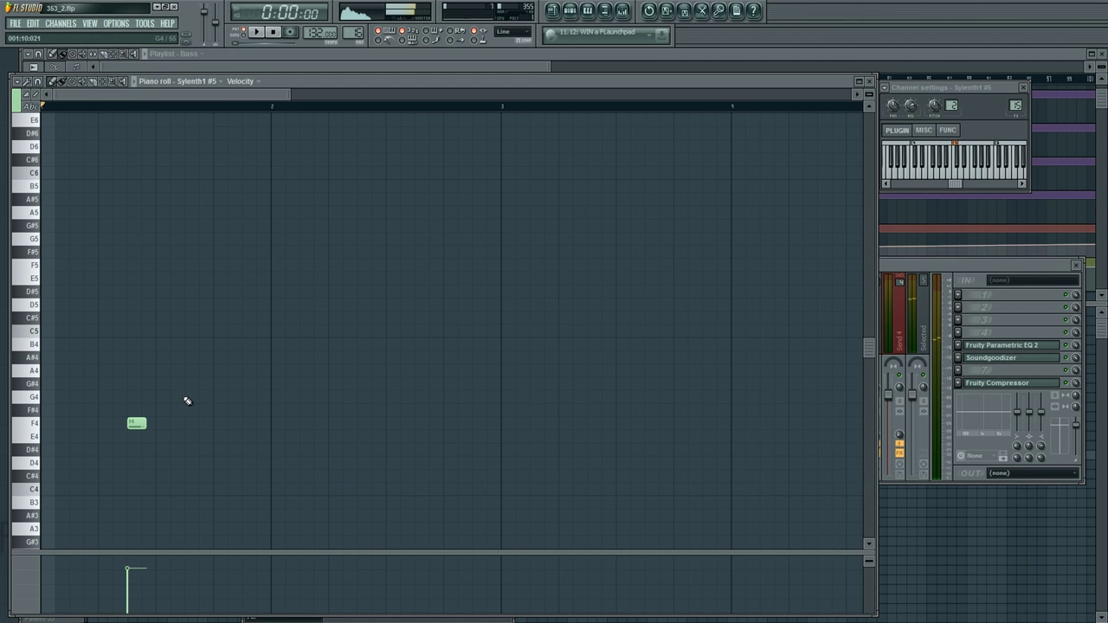
Step: Set the amp envelope release to 2.34, lower the Mod Env 1 attack and filter cutoff, and play the pattern
key(F6)
click(311, 469)
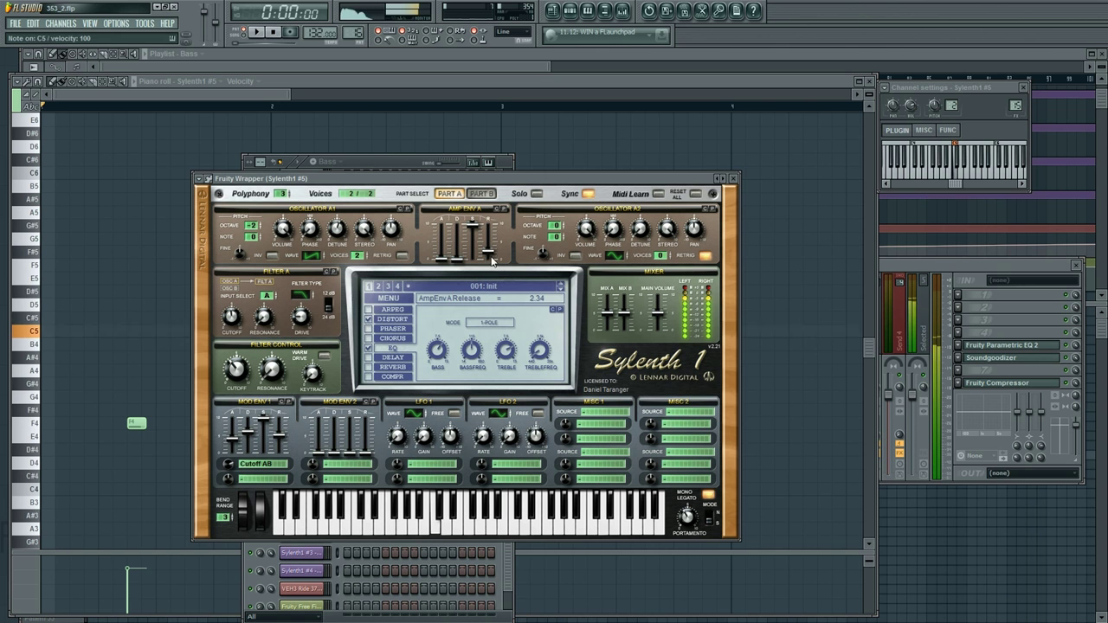
drag(232, 439, 231, 446)
drag(235, 374, 234, 379)
drag(231, 318, 232, 315)
click(160, 346)
key(space)
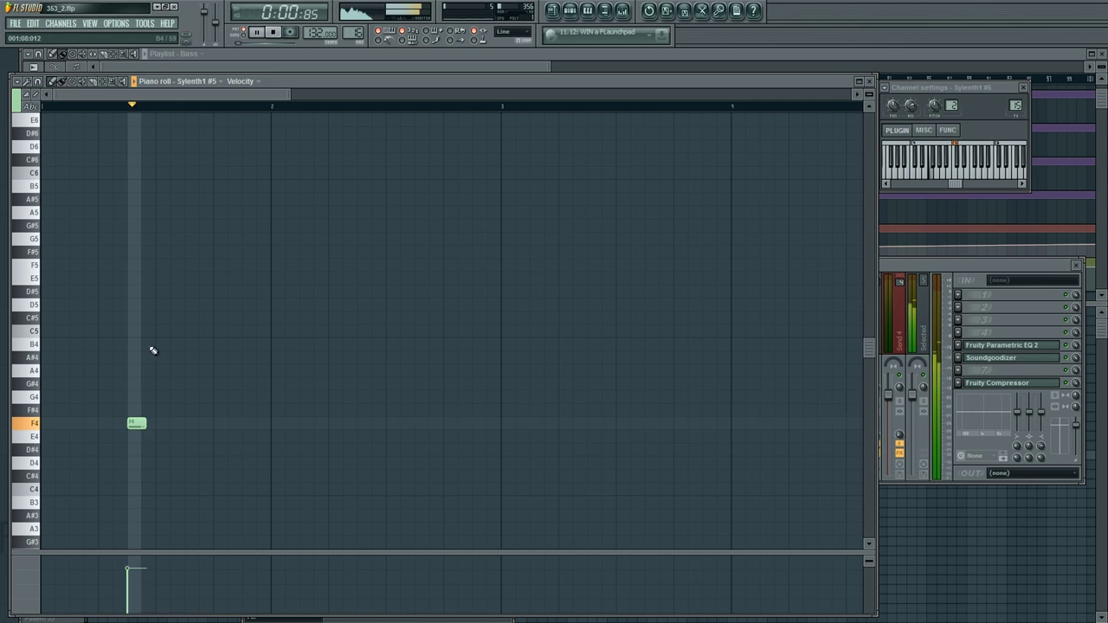
key(space)
Step: Try a shorter F4 note at step 6 of bar 1 in place of the existing one
mouse_move(114, 425)
mouse_down()
mouse_move(104, 426)
mouse_move(123, 426)
mouse_up()
right_click(112, 426)
click(121, 426)
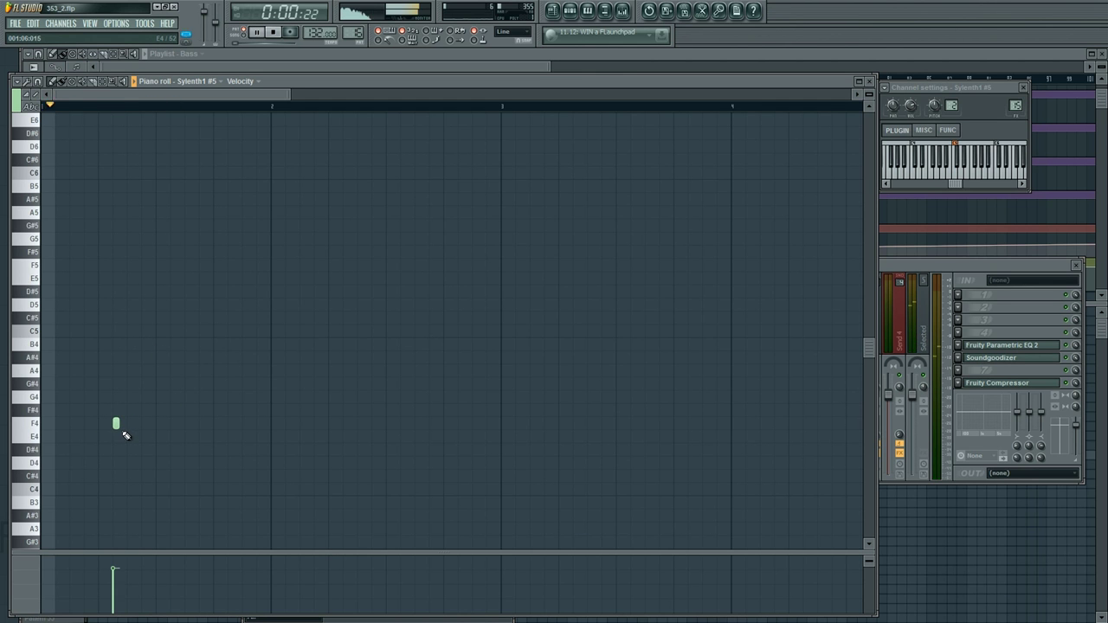
key(space)
key(space)
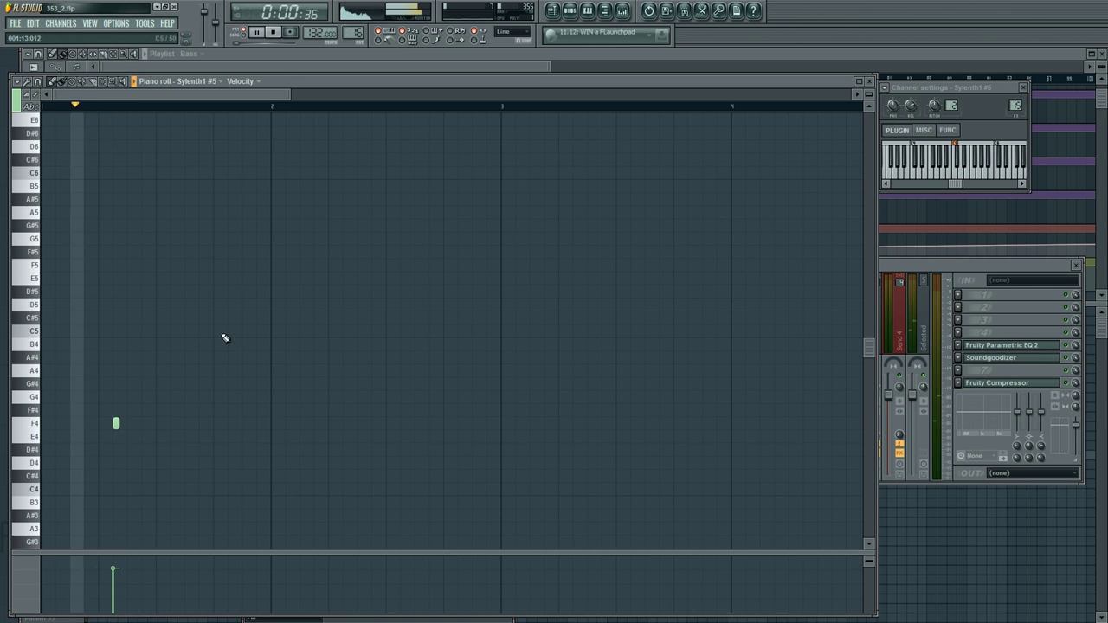
Step: Replace the short F4 note with one at step 12 of bar 1 and check it with playback
click(217, 423)
right_click(203, 425)
click(201, 424)
right_click(116, 424)
key(space)
key(F6)
key(space)
key(space)
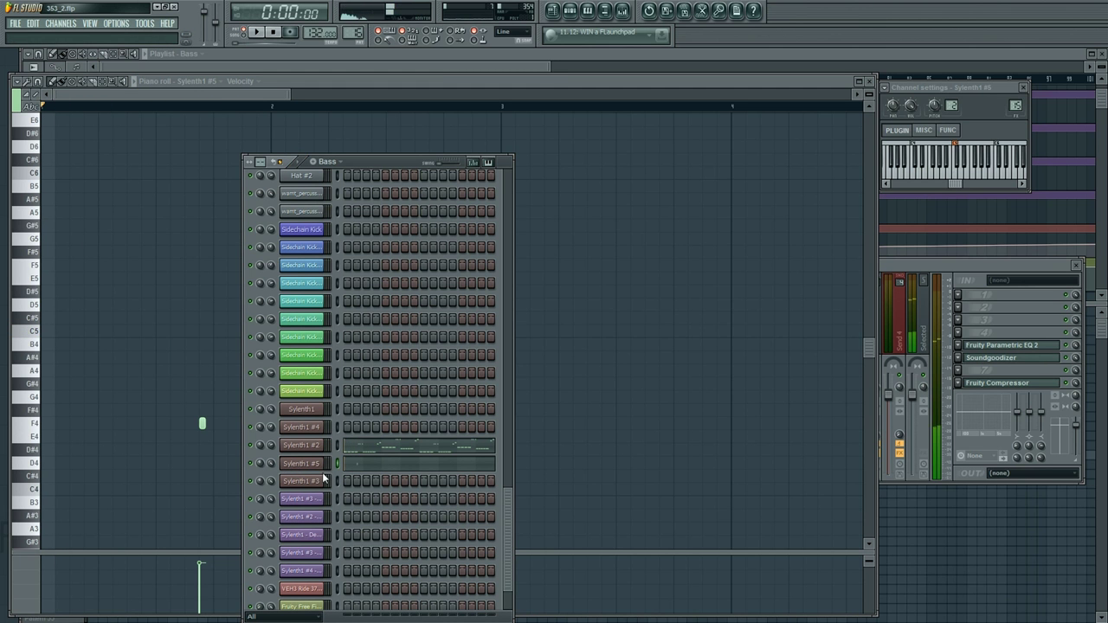
Step: Try a Sine wave on oscillator A1 of Sylenth1 #5 and listen to it in the pattern
click(320, 465)
key(space)
drag(243, 333, 239, 463)
key(space)
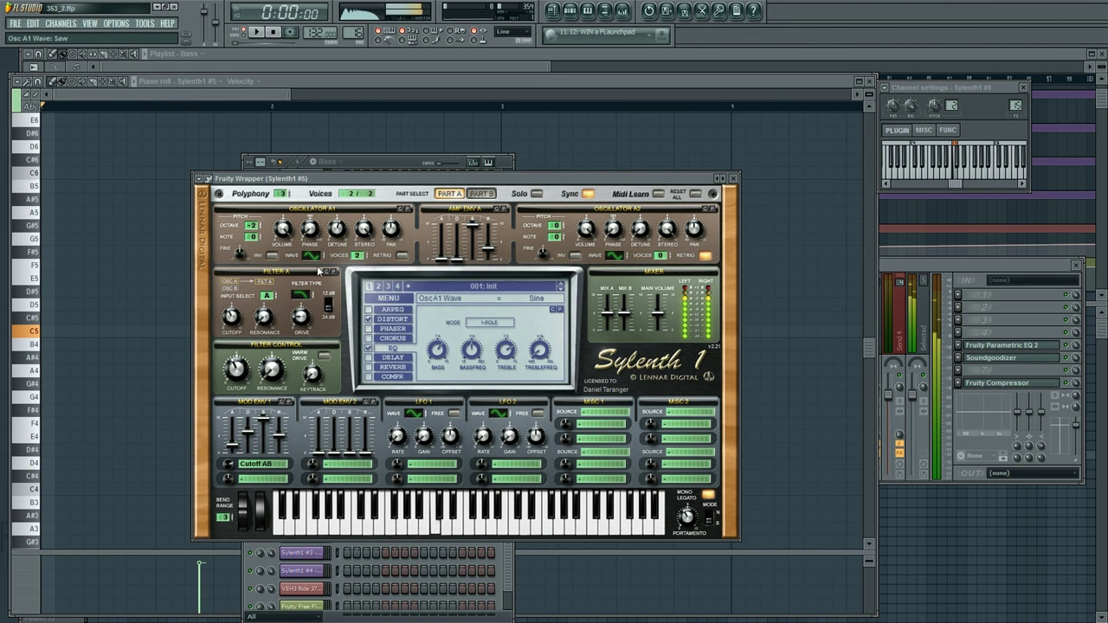
key(space)
click(172, 375)
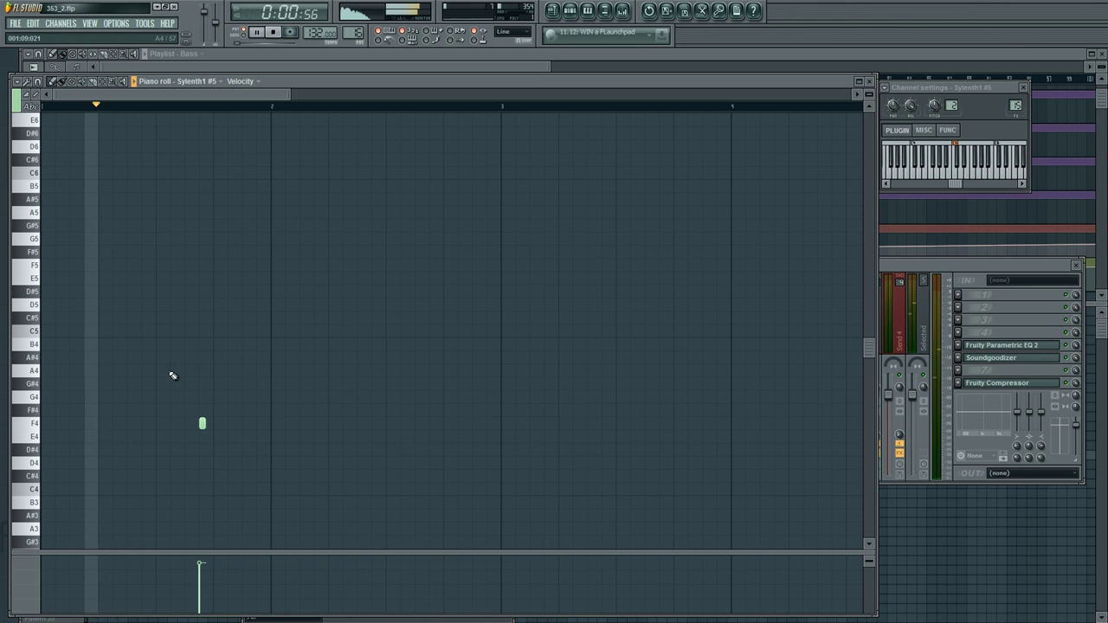
key(space)
Step: Set the wave of oscillator A1 in Sylenth1 #5 to Saw while auditioning several notes
key(F6)
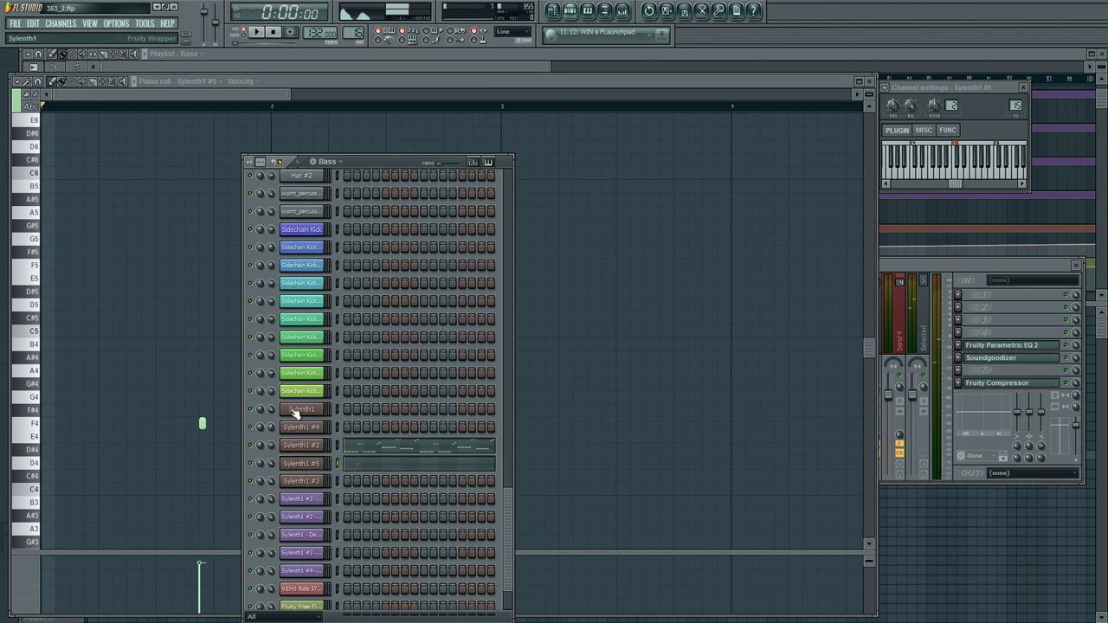
click(308, 467)
click(307, 466)
key(x)
key(c)
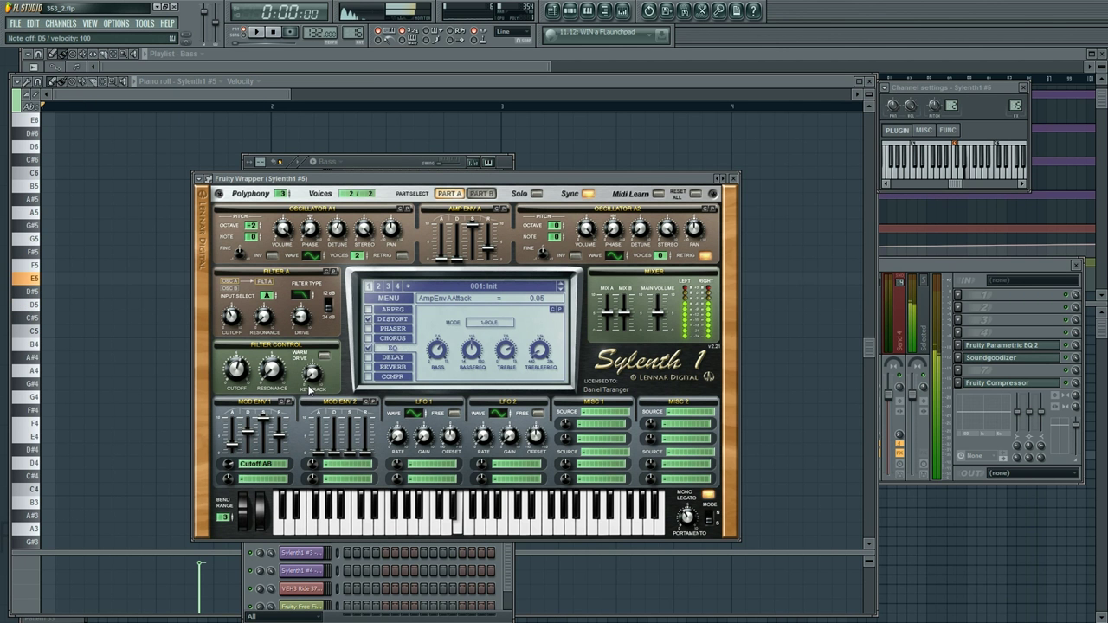
key(v)
key(x)
key(w)
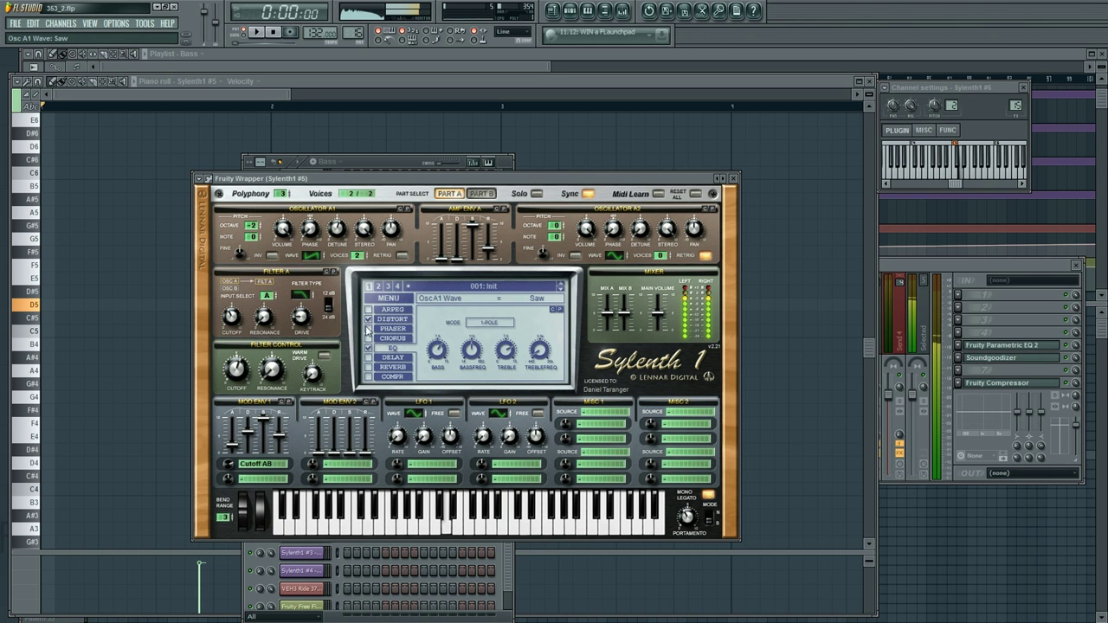
Step: Set the filter control cutoff to 32.00 Hz and lower the Mod Env 1 attack and decay, with sustain at 3.56
click(391, 320)
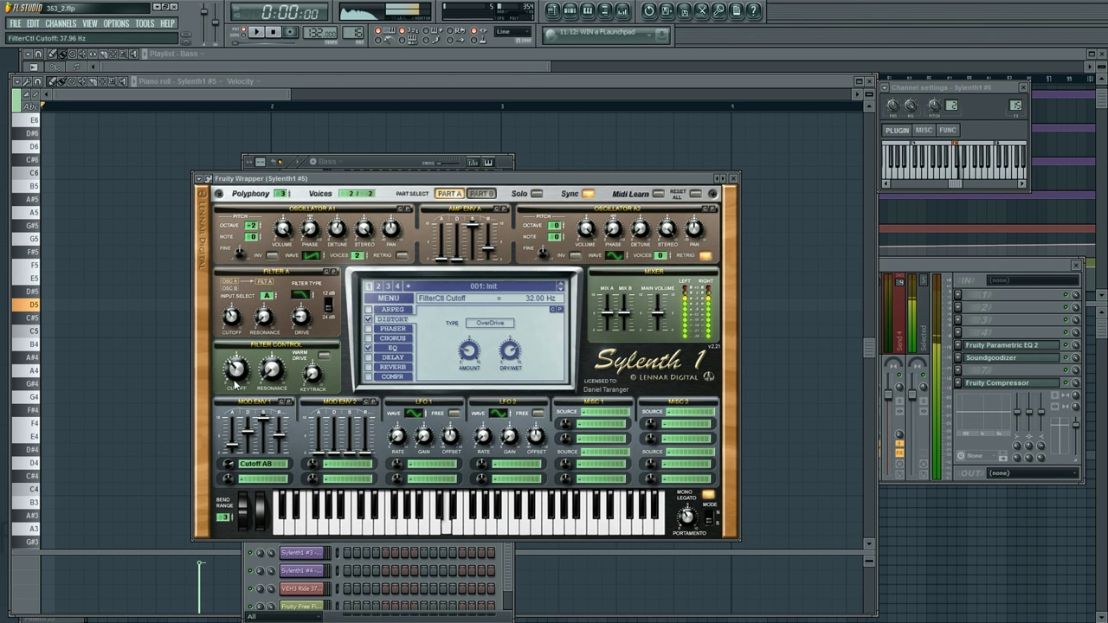
key(w)
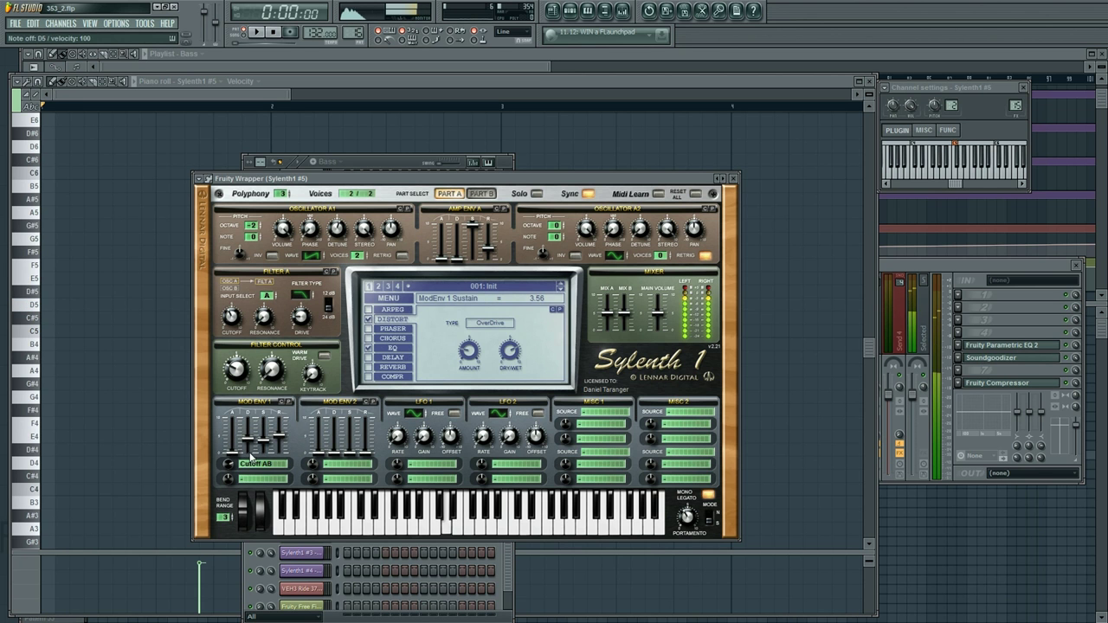
key(Escape)
Step: Replace the F4 note at step 12 of bar 1 with one at step 11 while looping playback
key(space)
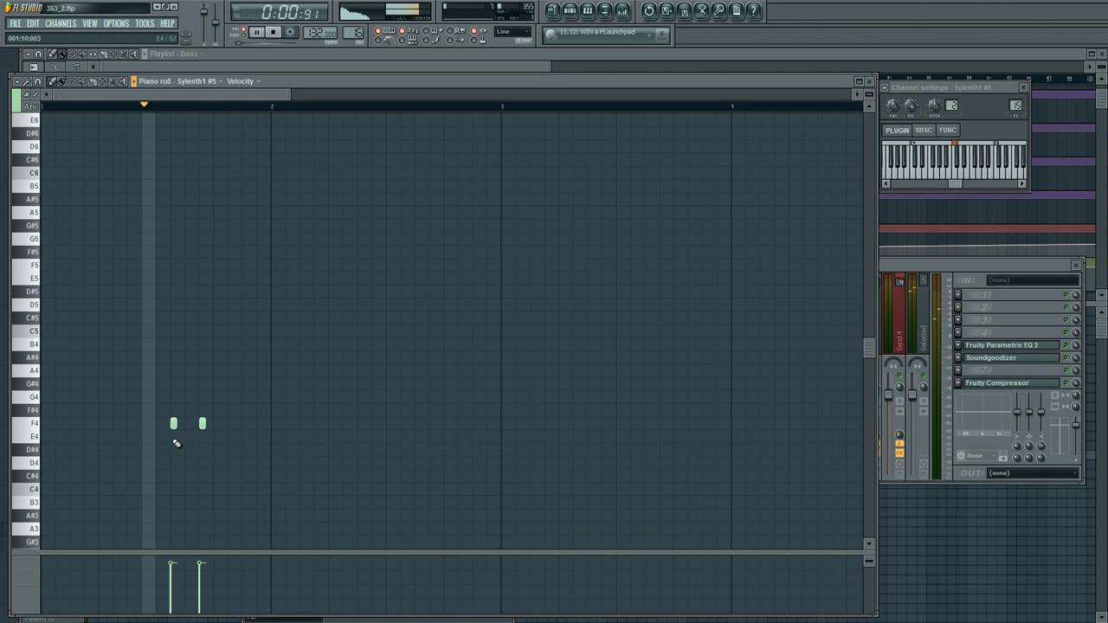
key(space)
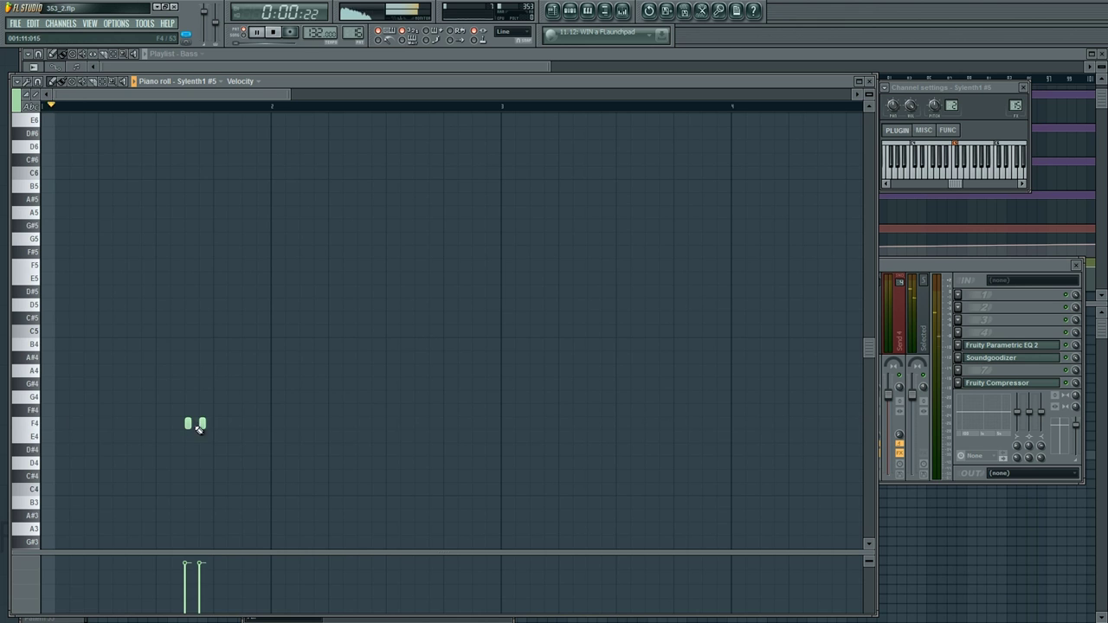
right_click(200, 425)
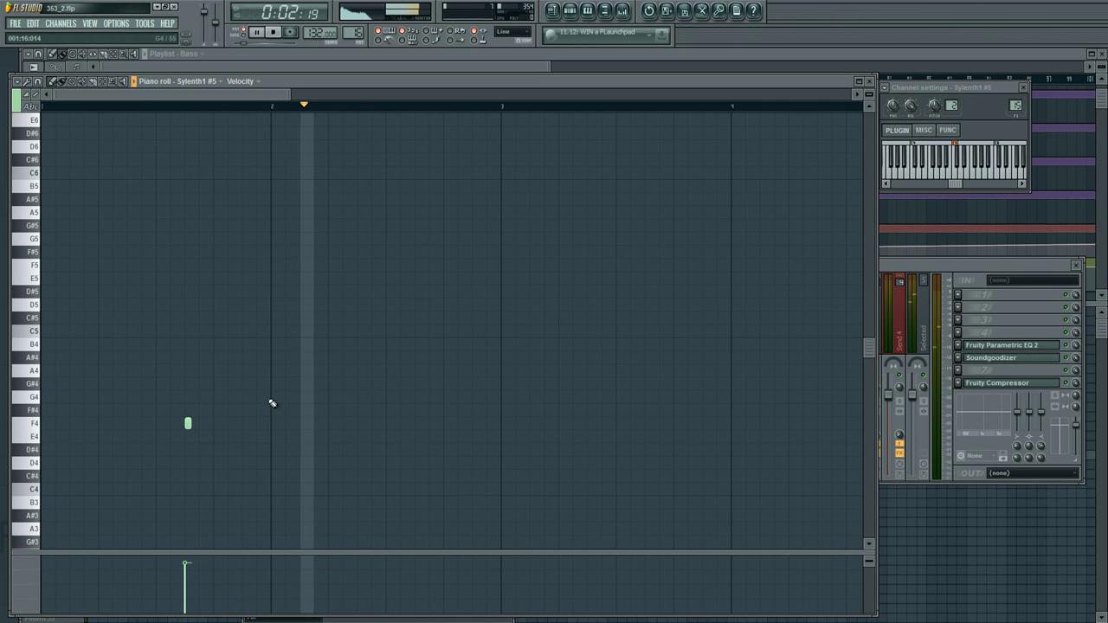
Step: Add three short F4 notes in bar 2 at steps 8, 11 and 14, checking the rhythm with playback
click(360, 423)
click(418, 423)
click(475, 423)
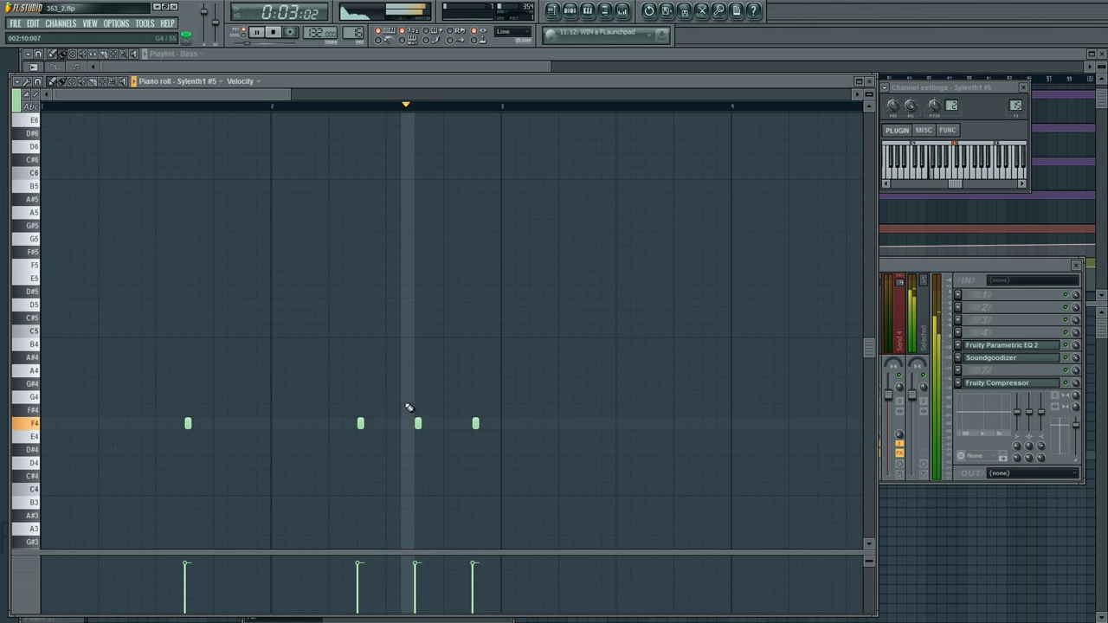
click(459, 425)
right_click(473, 425)
key(space)
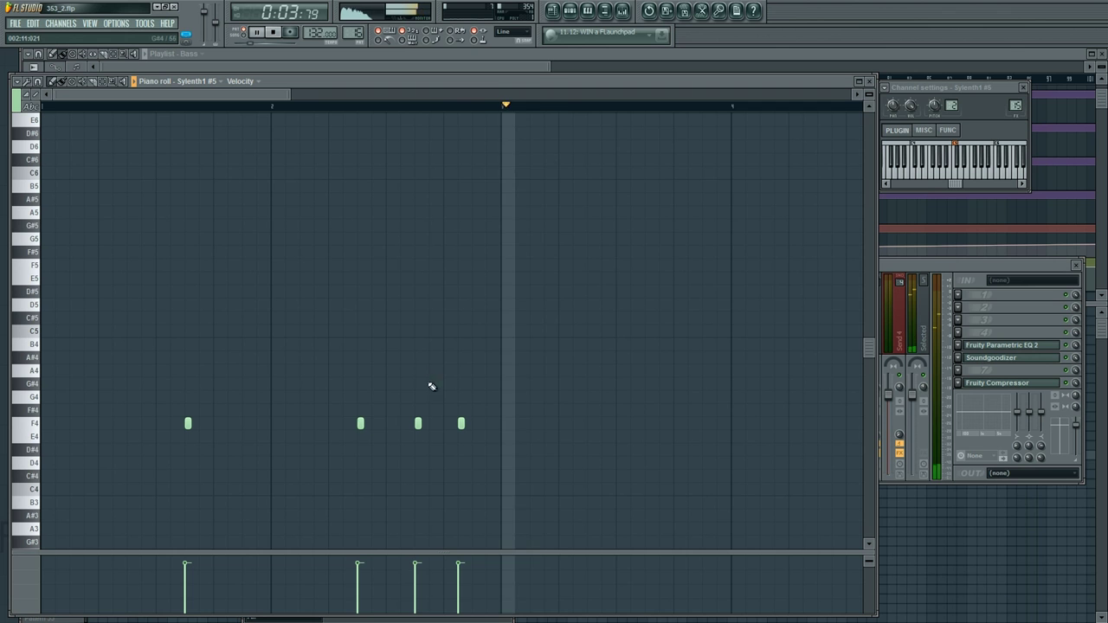
drag(360, 423, 374, 423)
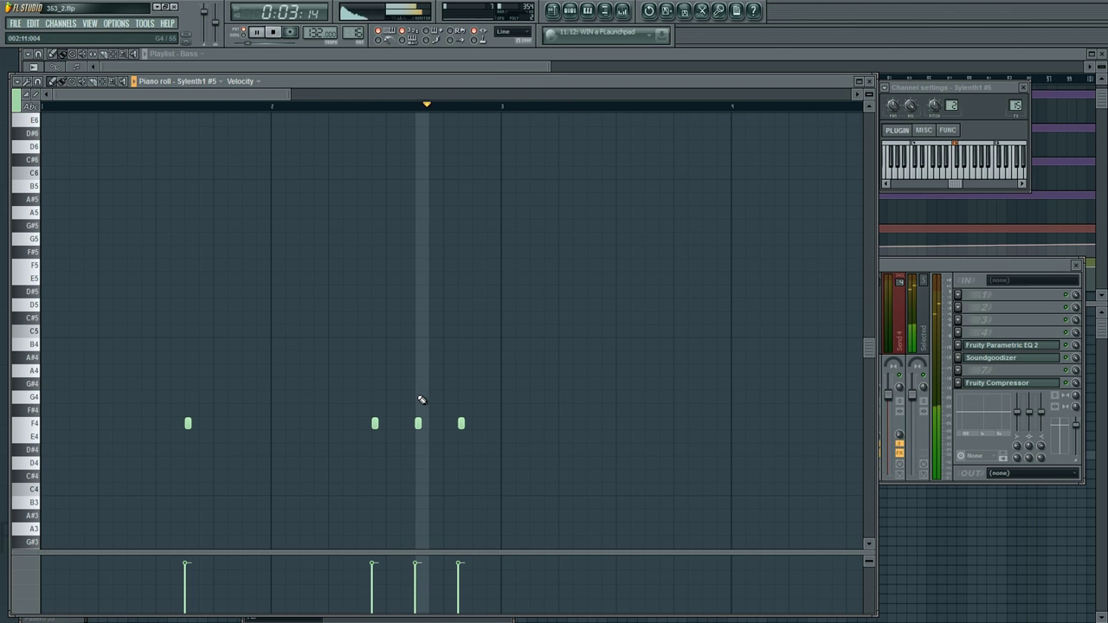
Step: Delete the step 14 F4 note in bar 2 and copy the remaining three notes to bars 3 and 4 at G#4
right_click(461, 423)
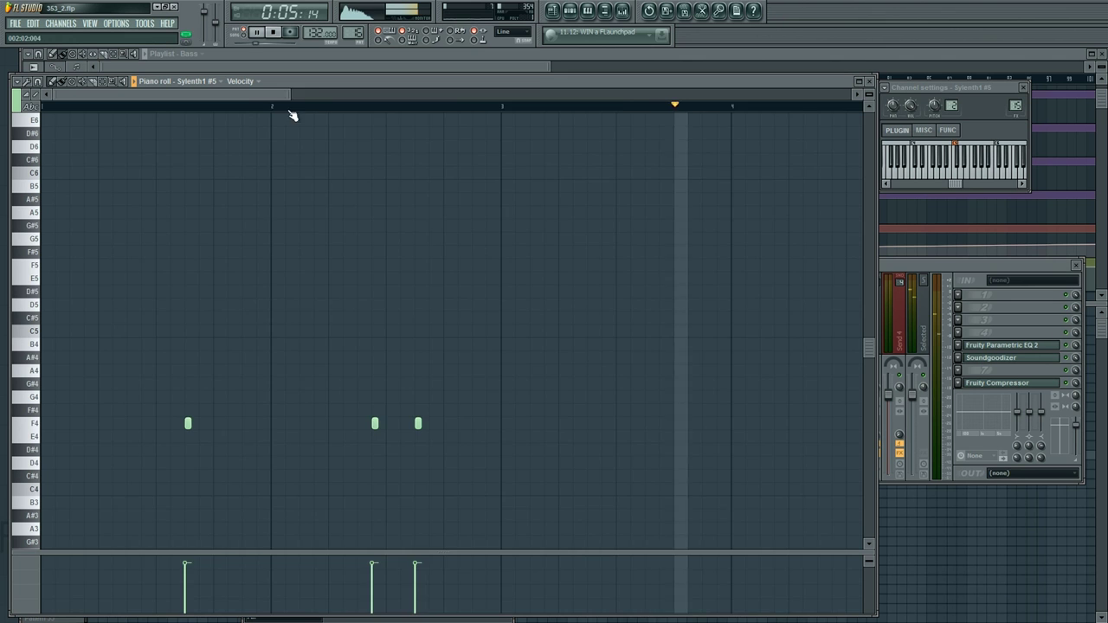
drag(291, 94, 466, 95)
key(space)
key(ctrl+a)
drag(125, 425, 340, 383)
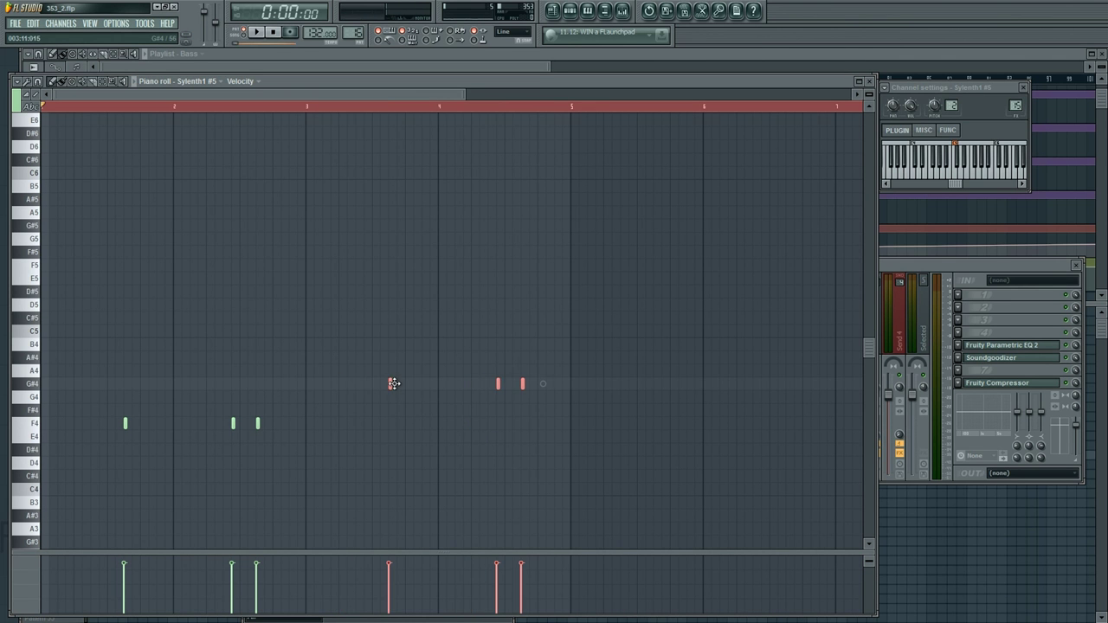
Step: Move the copied bar 3 note to C5 and the two bar 4 notes to A#4, checking them with playback
click(372, 384)
drag(369, 347, 370, 333)
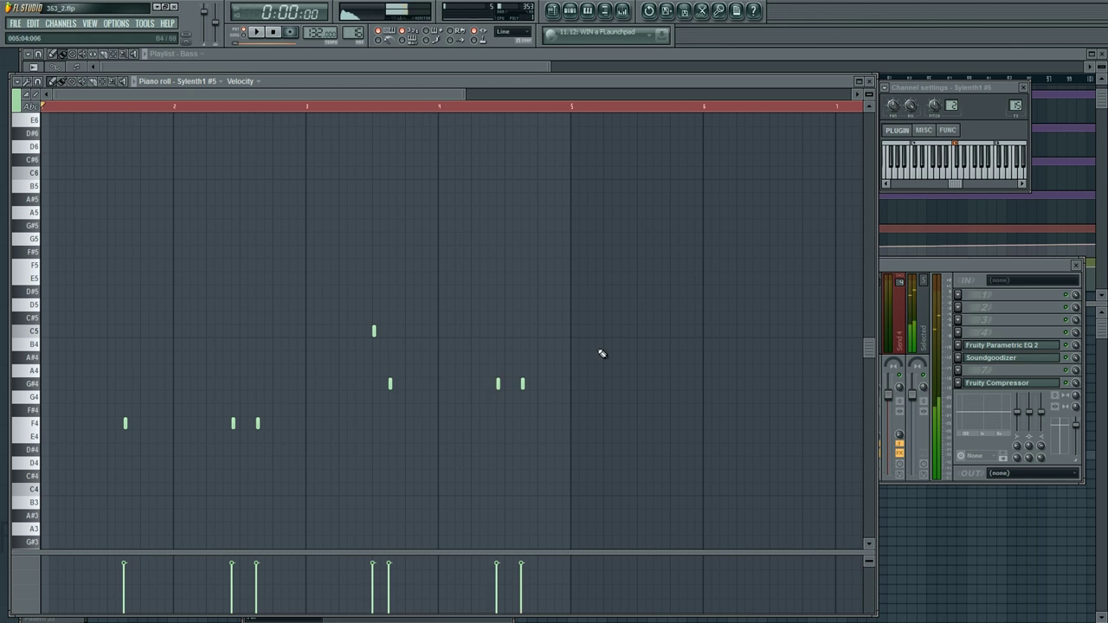
drag(620, 347, 386, 410)
click(389, 357)
mouse_move(488, 349)
mouse_down()
mouse_move(579, 324)
mouse_move(497, 344)
mouse_move(500, 360)
mouse_up()
key(space)
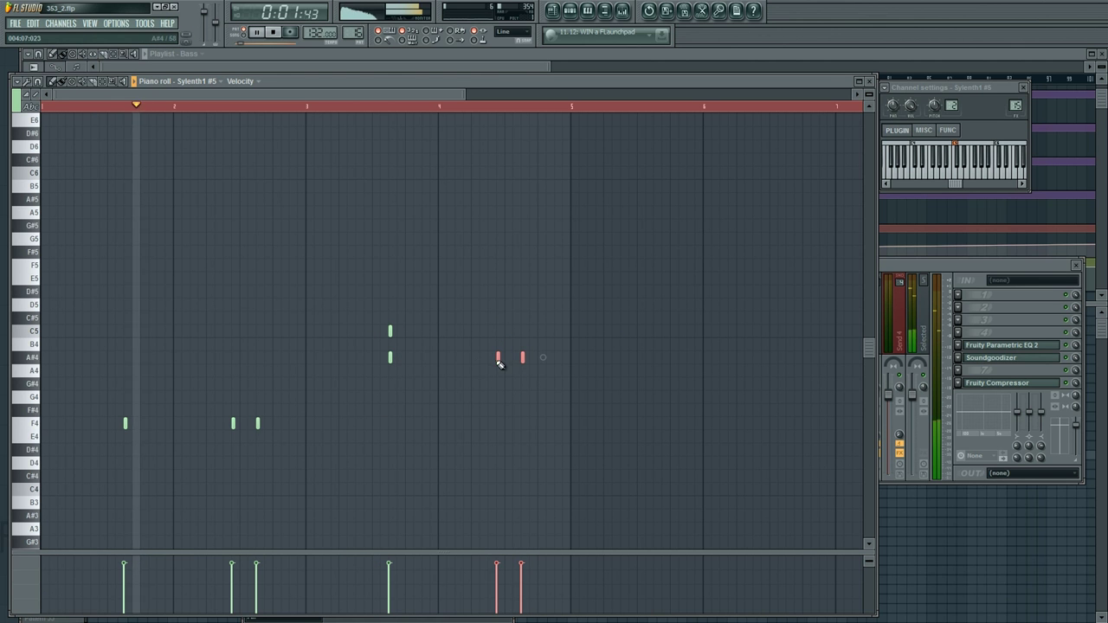
Step: Play the song from bar 41 and examine the Sylenth1 #2 bass notes in the piano roll
key(F5)
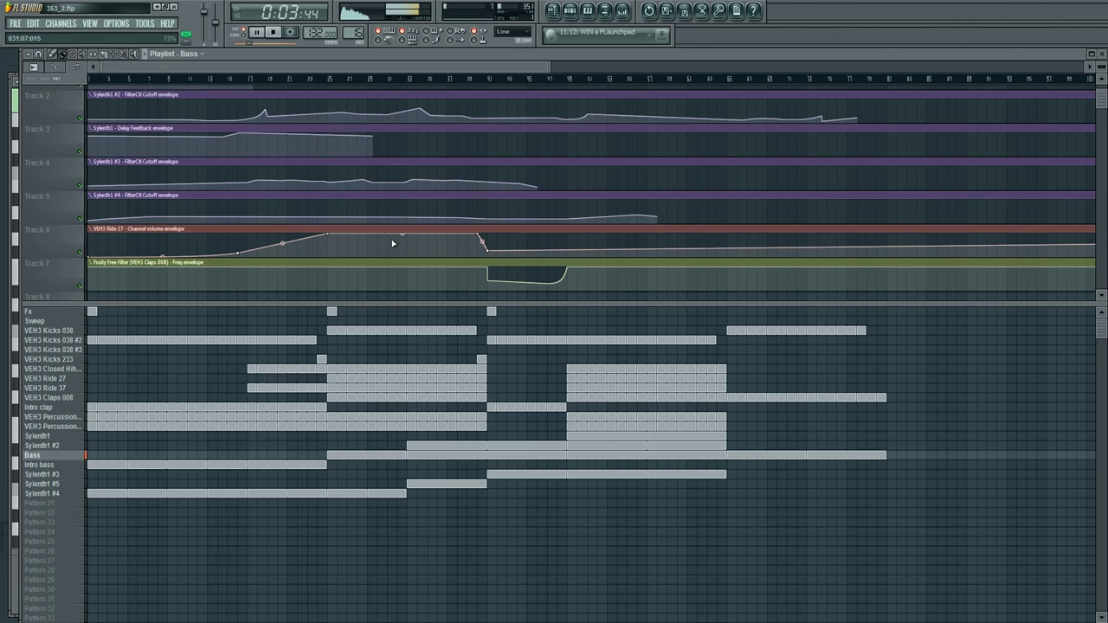
click(489, 80)
key(space)
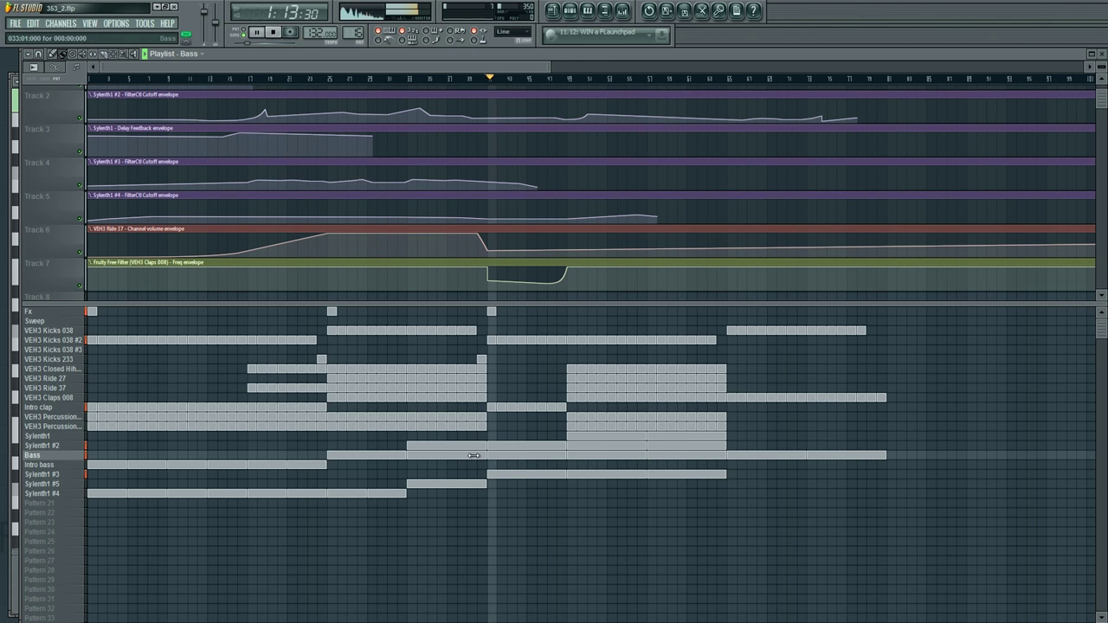
key(F6)
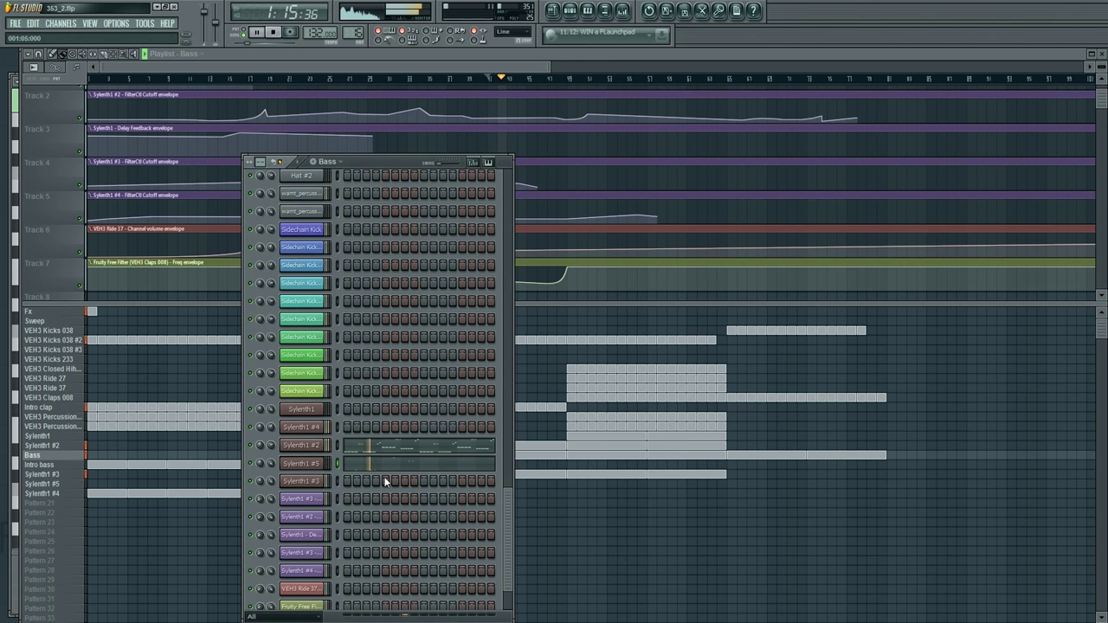
click(418, 452)
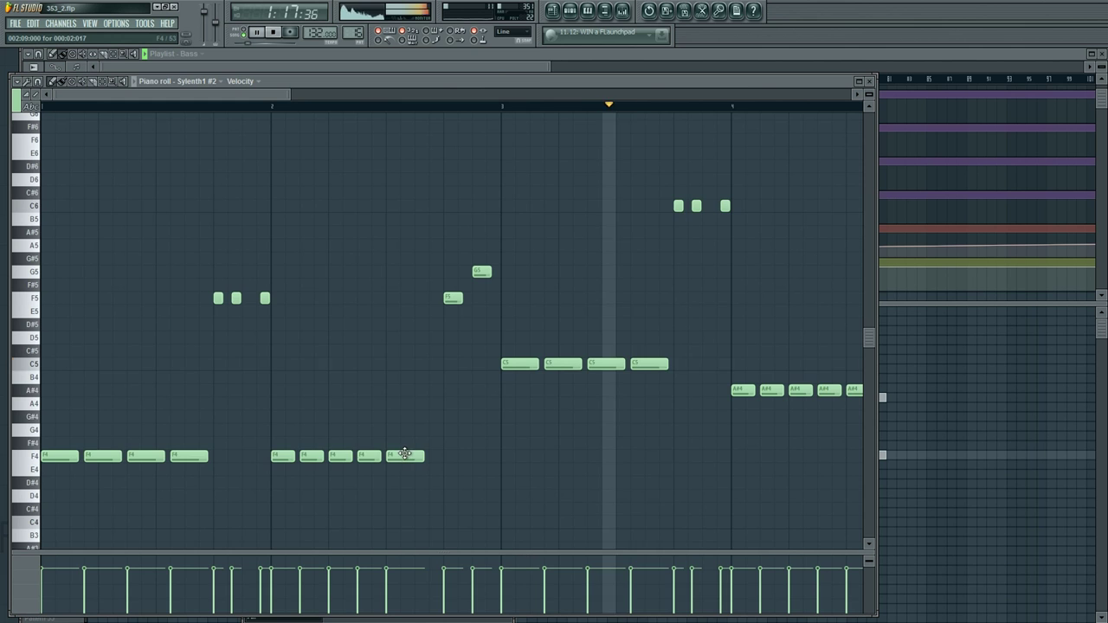
Step: Duplicate the six Sylenth1 #5 notes of bars 1–4 into bars 5–8 in the piano roll
key(F6)
click(428, 463)
scroll(280, 106, down, 5)
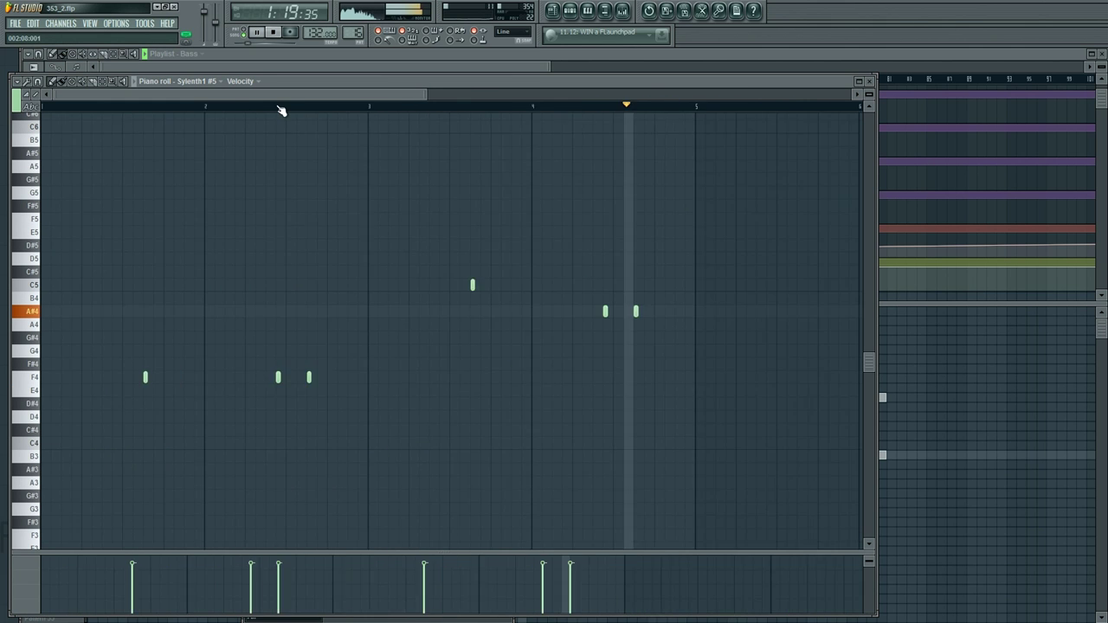
key(ctrl+a)
key(ctrl+b)
drag(444, 381, 423, 380)
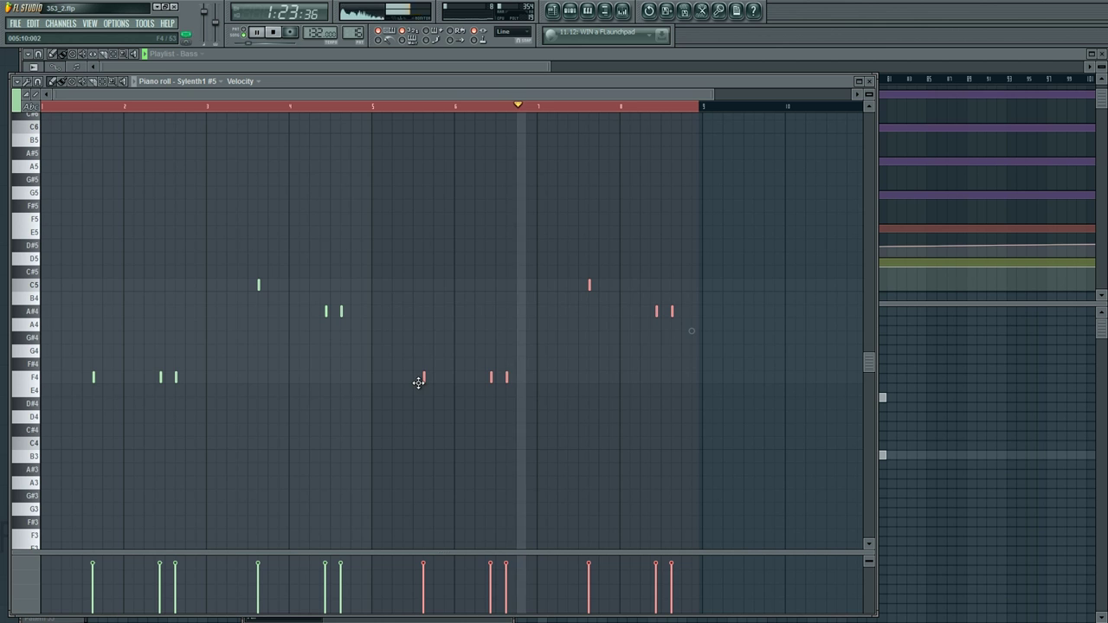
key(ctrl+d)
Step: Set the Mod Env 1 release of Sylenth1 #5 to 6.44 and its EQ bass to 12.93 dB
key(F6)
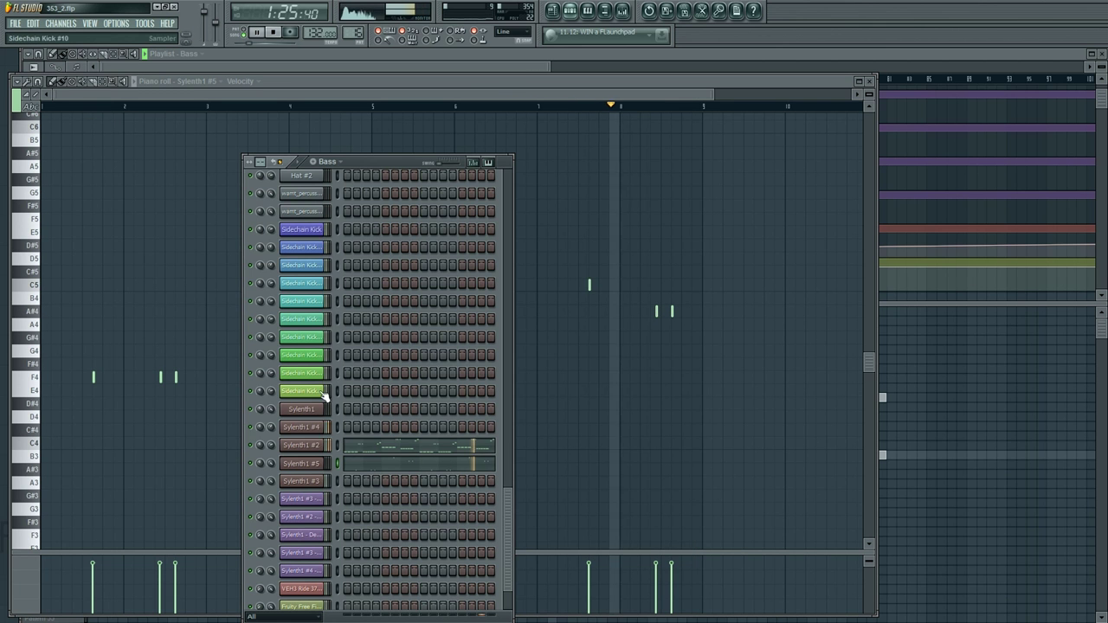
click(322, 468)
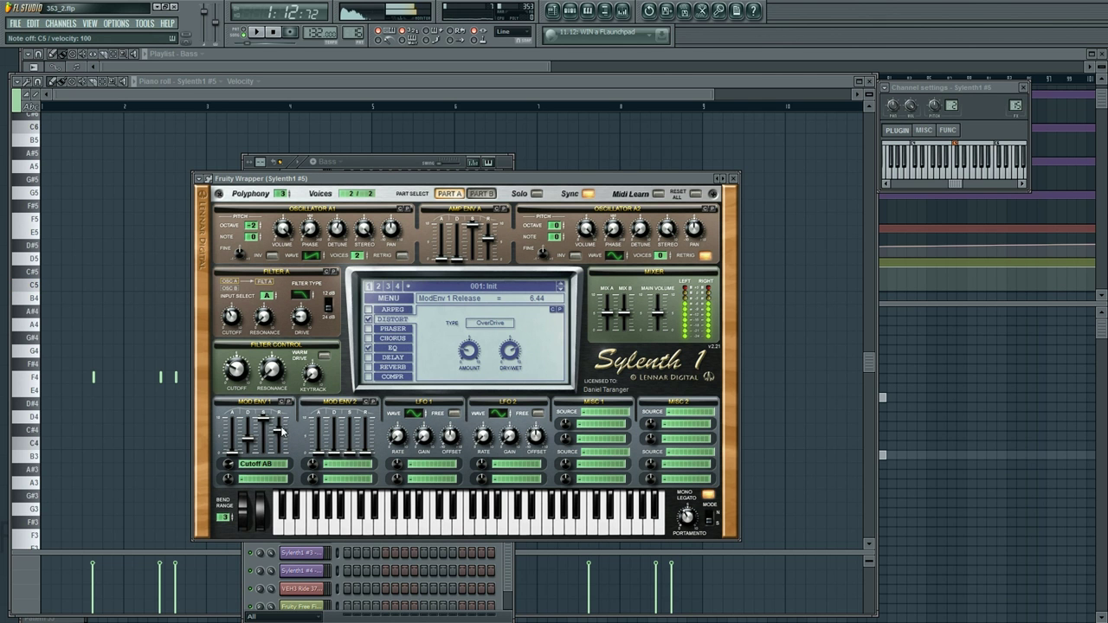
click(392, 347)
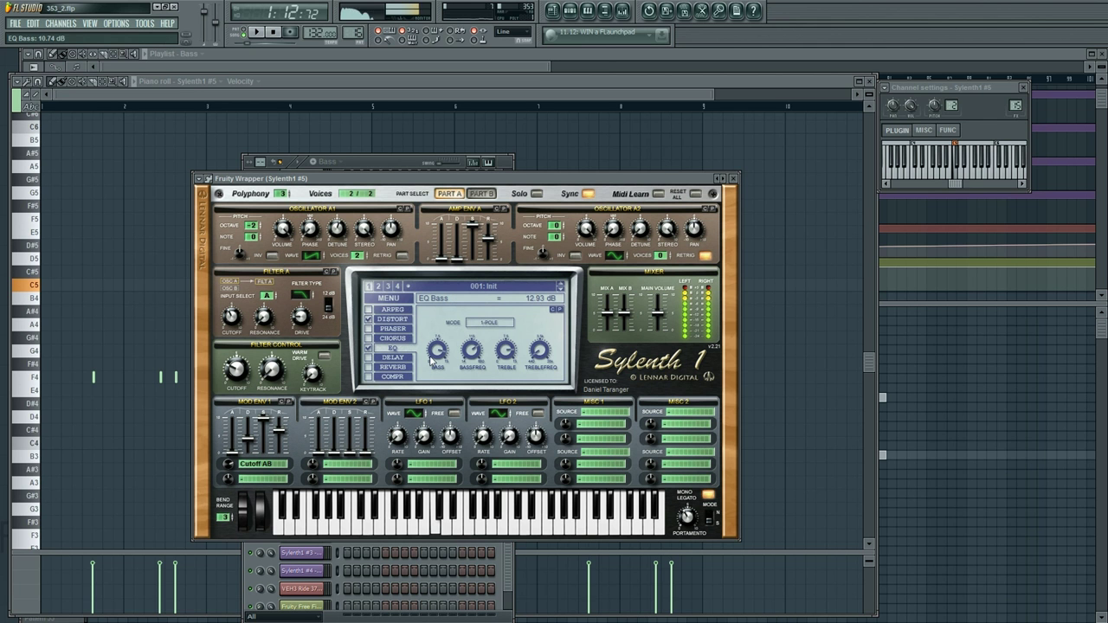
key(space)
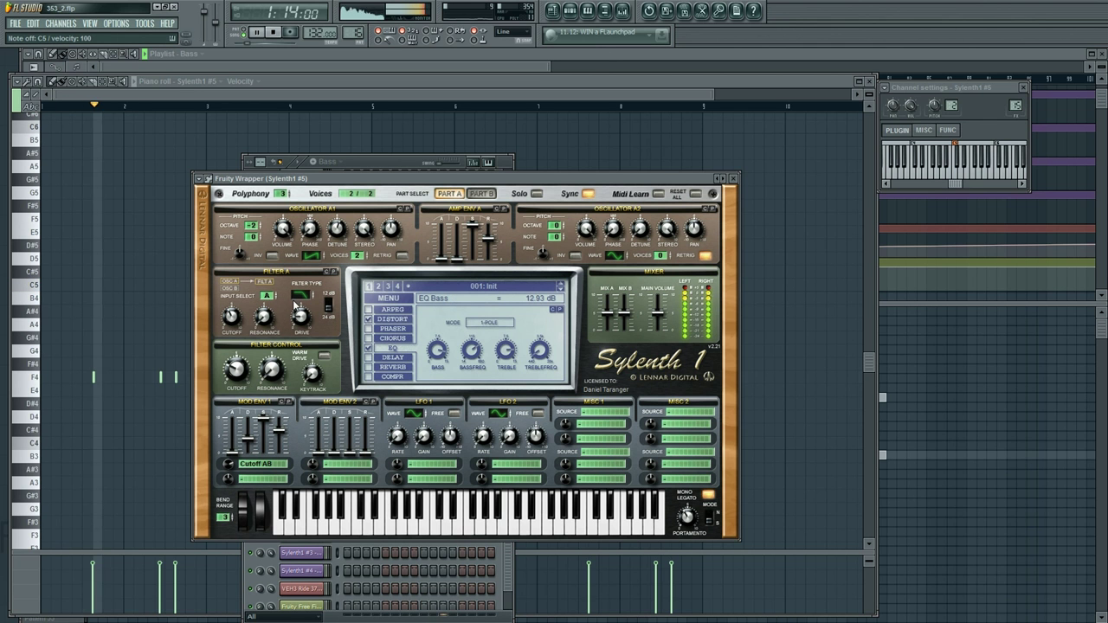
Step: Remove the Sylenth1 pattern clips at bars 49–64 from the playlist while playing the song
click(334, 546)
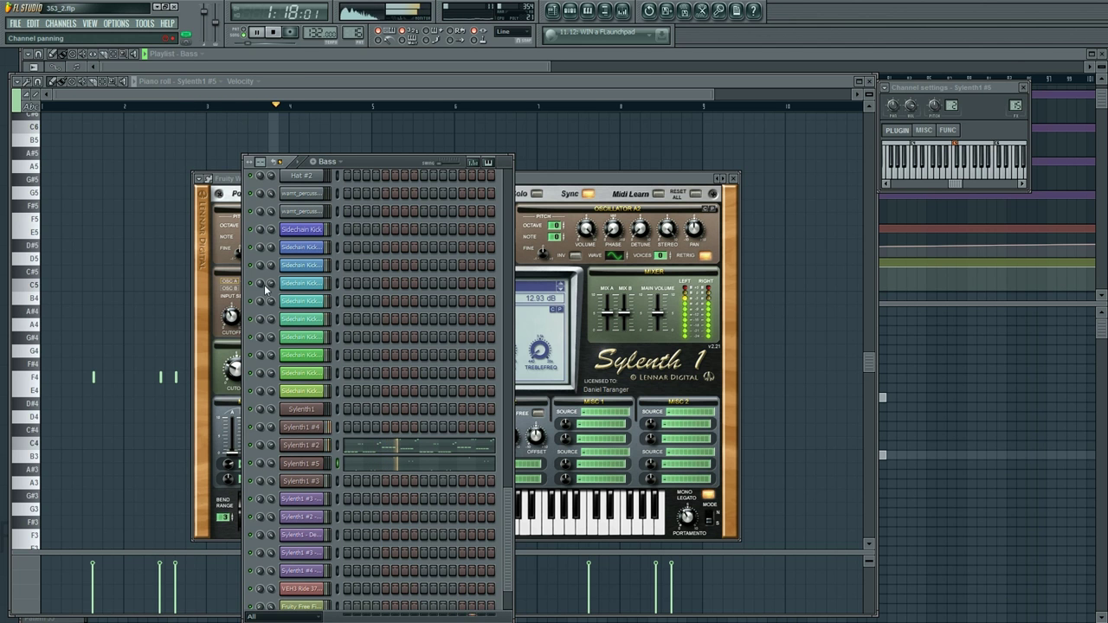
key(F5)
key(F6)
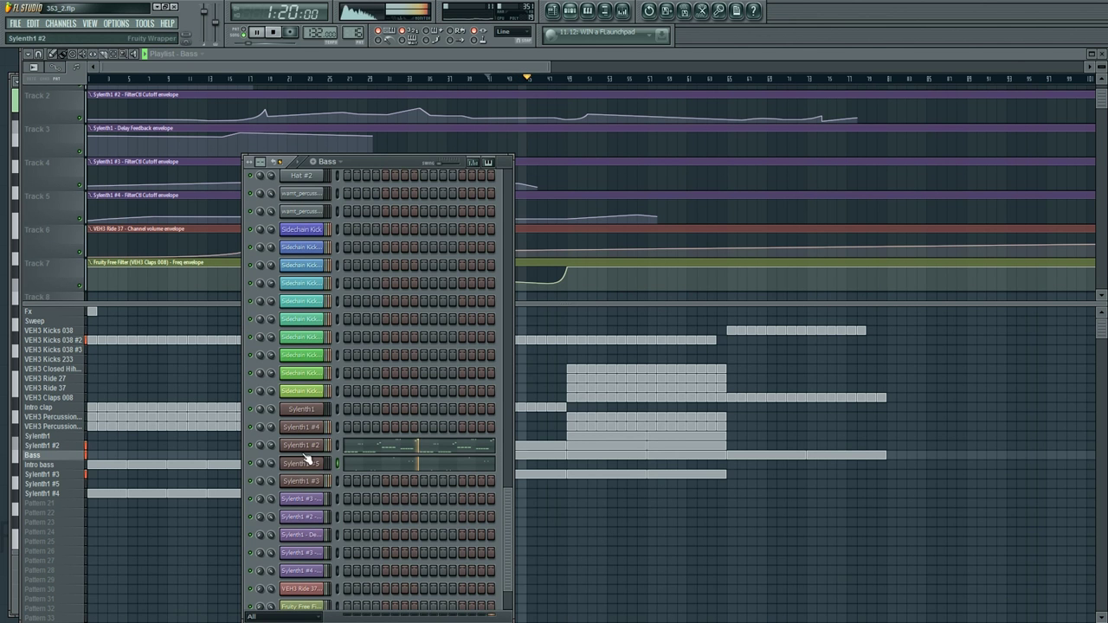
key(F6)
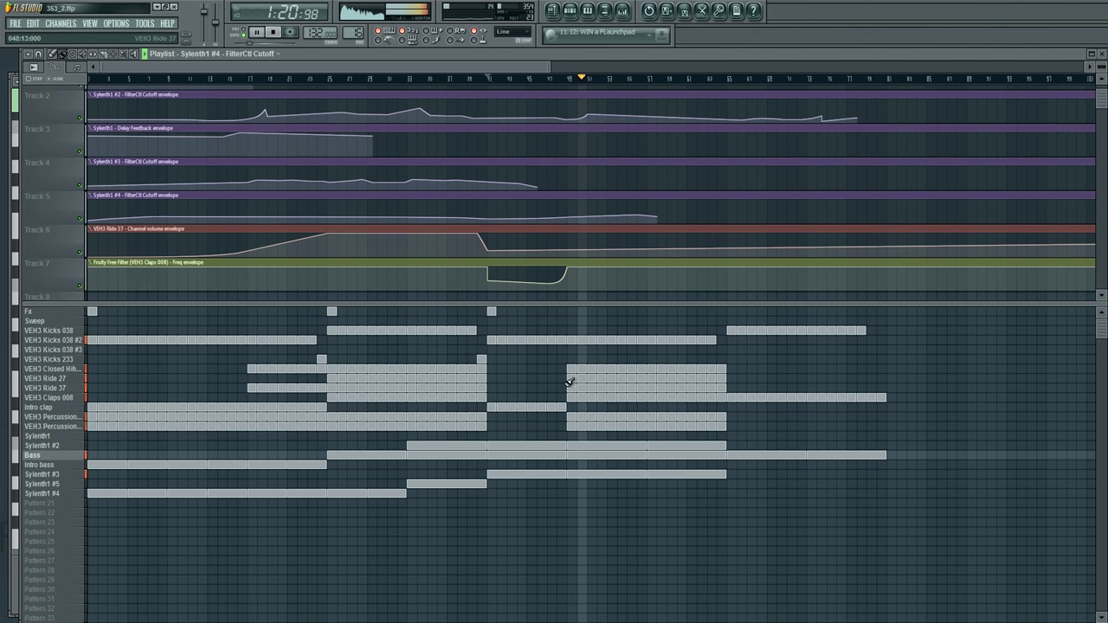
Step: Open Sylenth1 #5 and set its filter control cutoff to 4.36 Hz
key(F6)
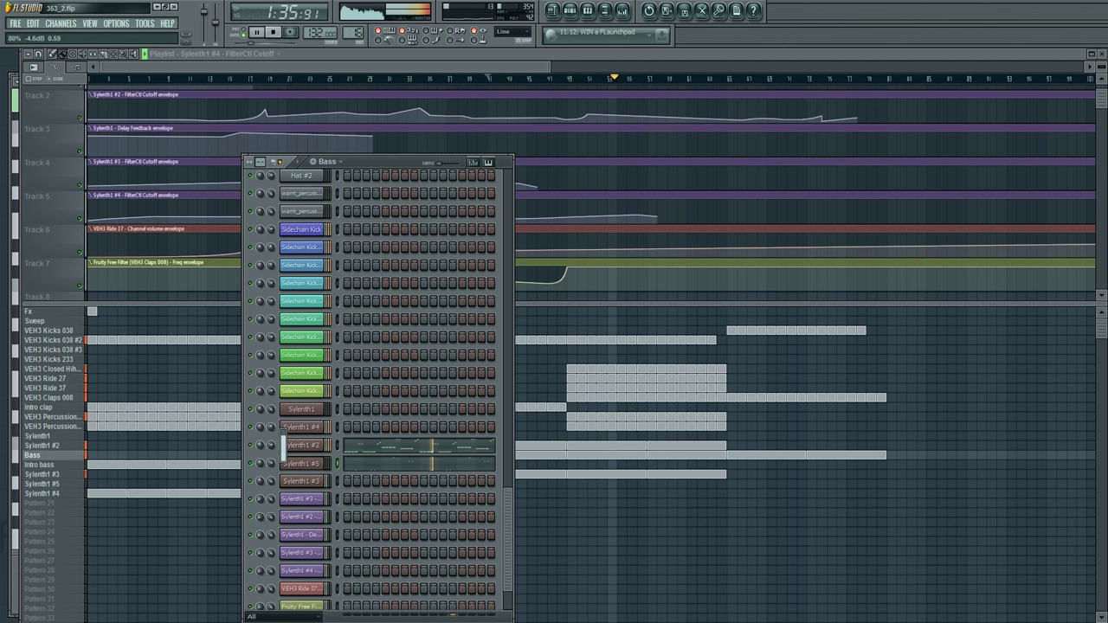
click(289, 466)
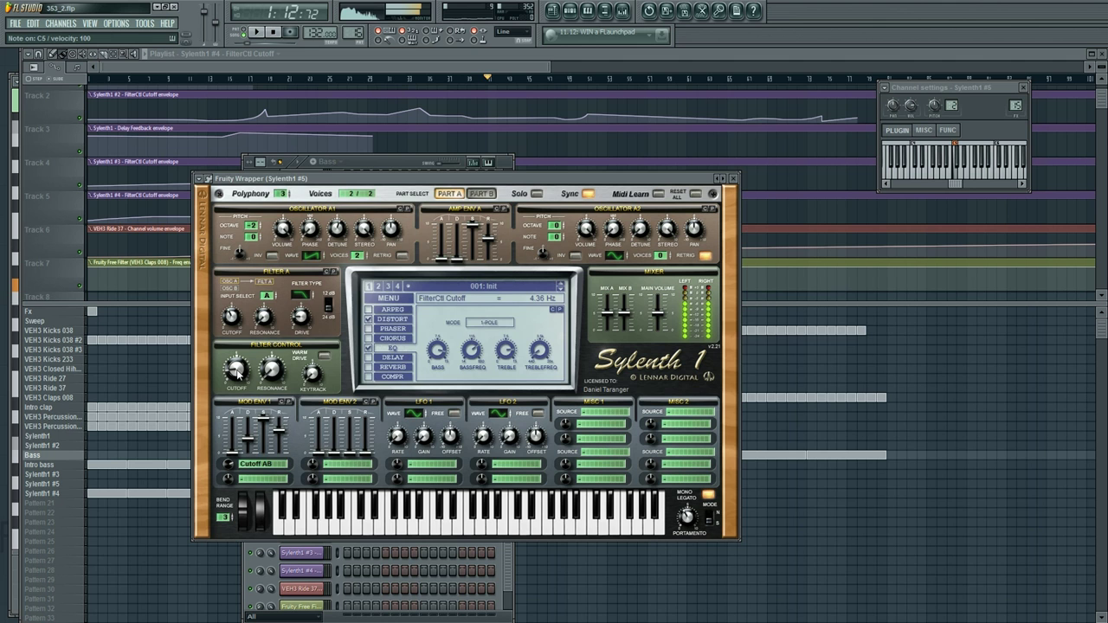
key(F6)
Step: Try an extra F4 note at step 4 of bar 1 in Sylenth1 #5 during pattern playback, removing it again
click(361, 464)
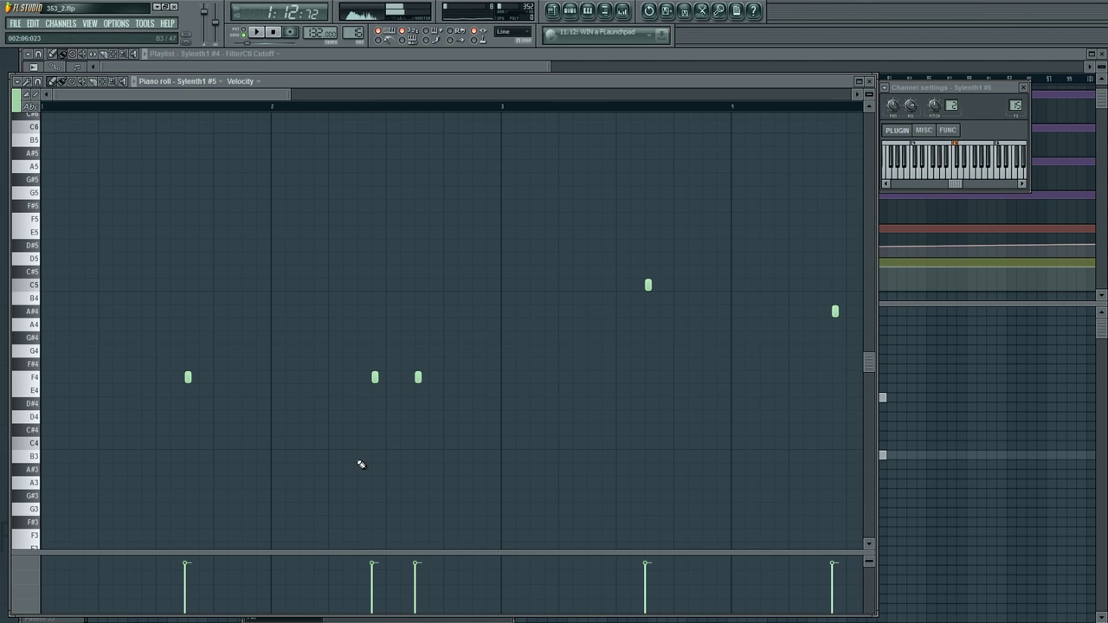
click(245, 32)
key(space)
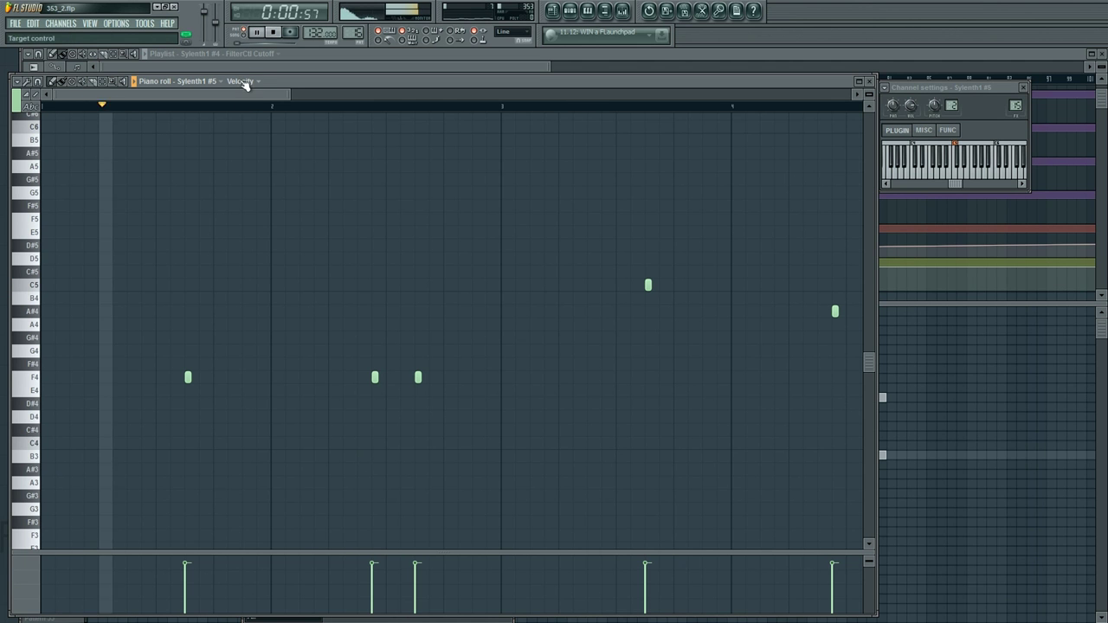
key(space)
key(space)
key(F6)
right_click(74, 379)
key(space)
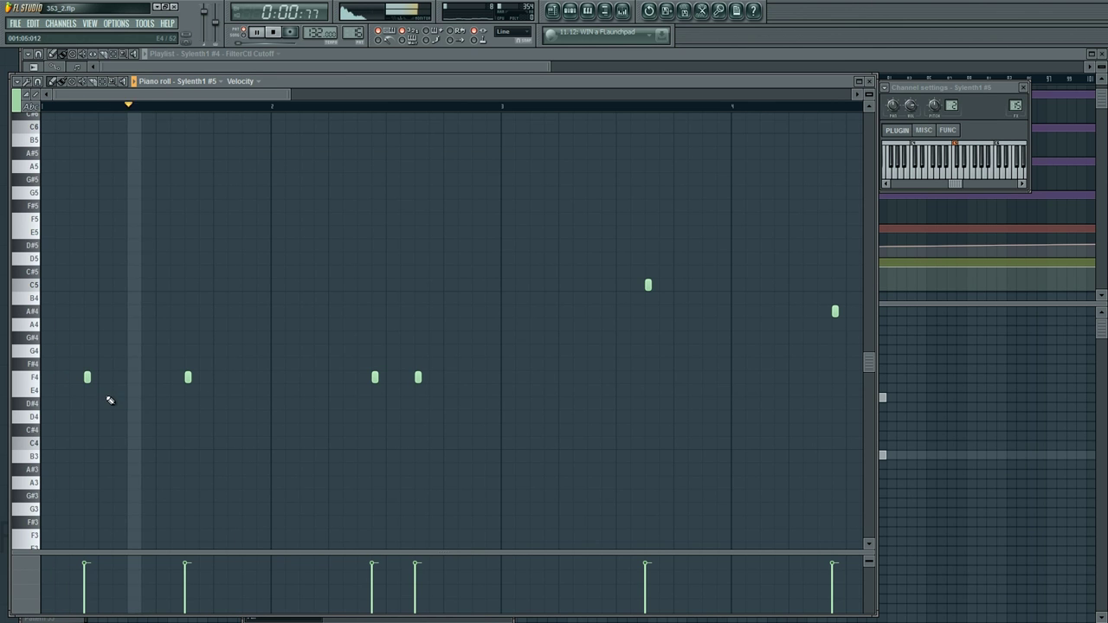
key(space)
right_click(87, 377)
Step: Try an F5 note at step 4 of bar 1 with playback and delete it again
right_click(44, 377)
key(space)
drag(100, 219, 86, 258)
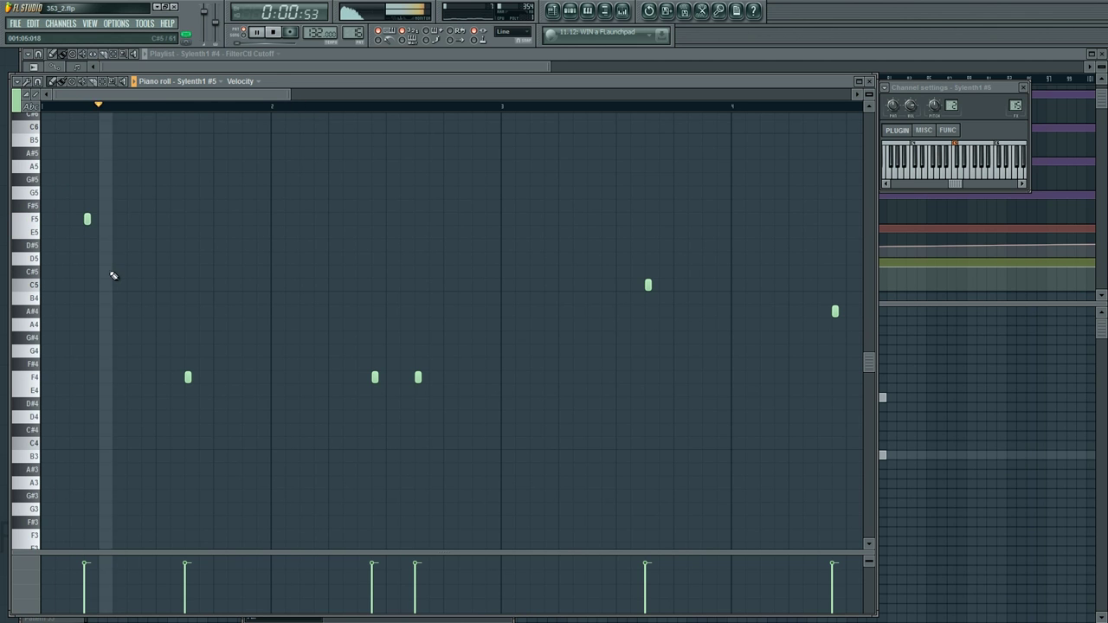
right_click(88, 220)
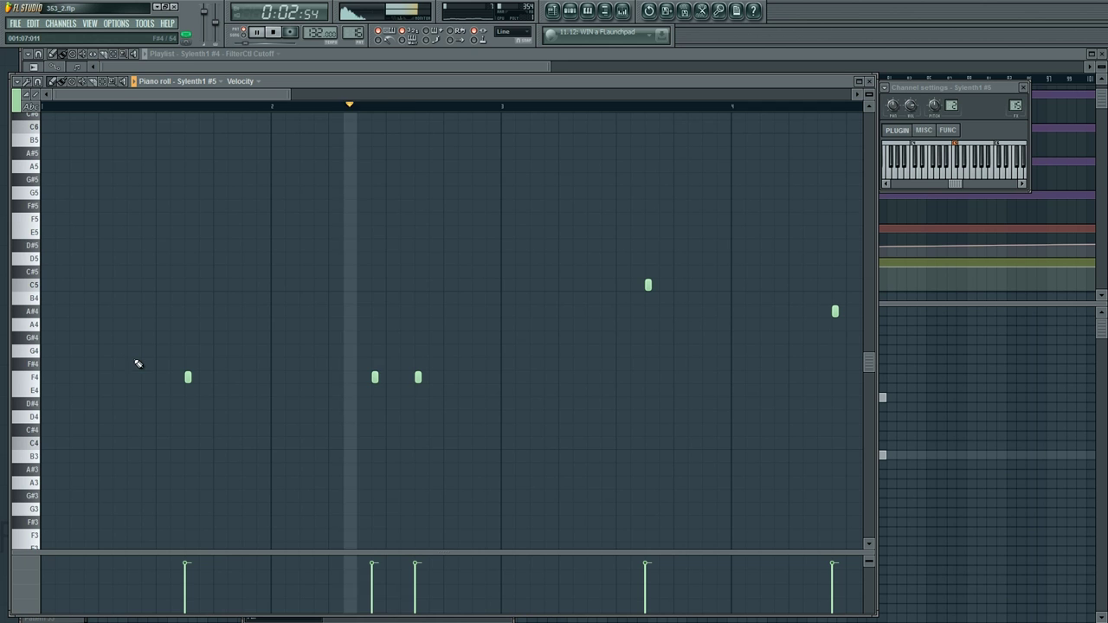
Step: Add an F4 note at step 5 of bar 1 and replace bar 2's step 8 note with one at step 7
click(101, 376)
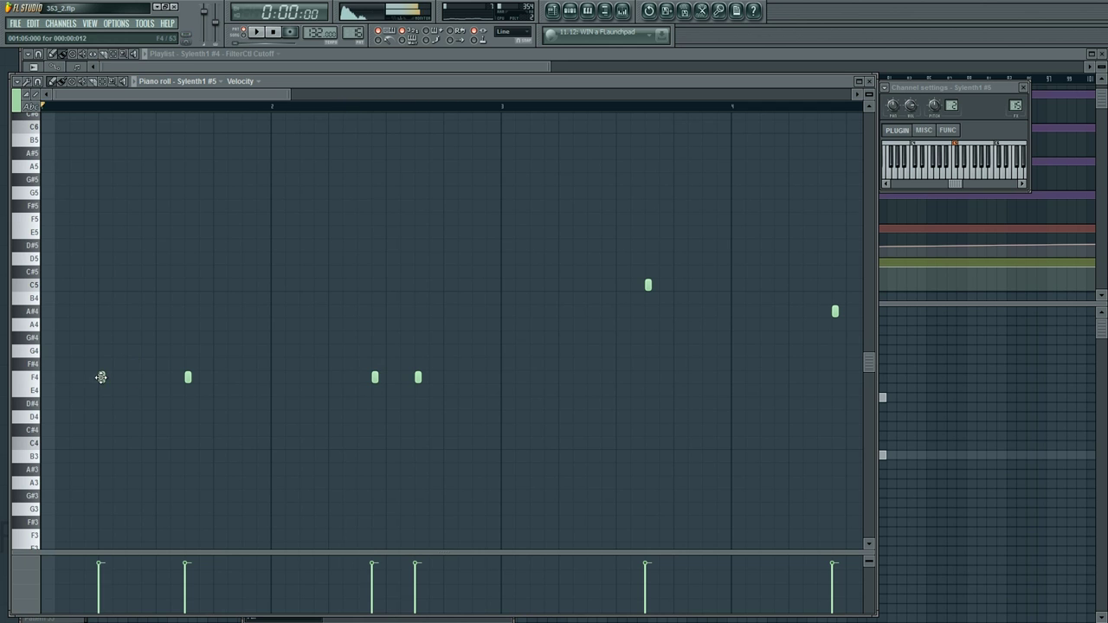
click(362, 379)
right_click(376, 378)
Step: Play the song from bar 49 and examine the Sylenth1 #5 notes against the arrangement
key(F5)
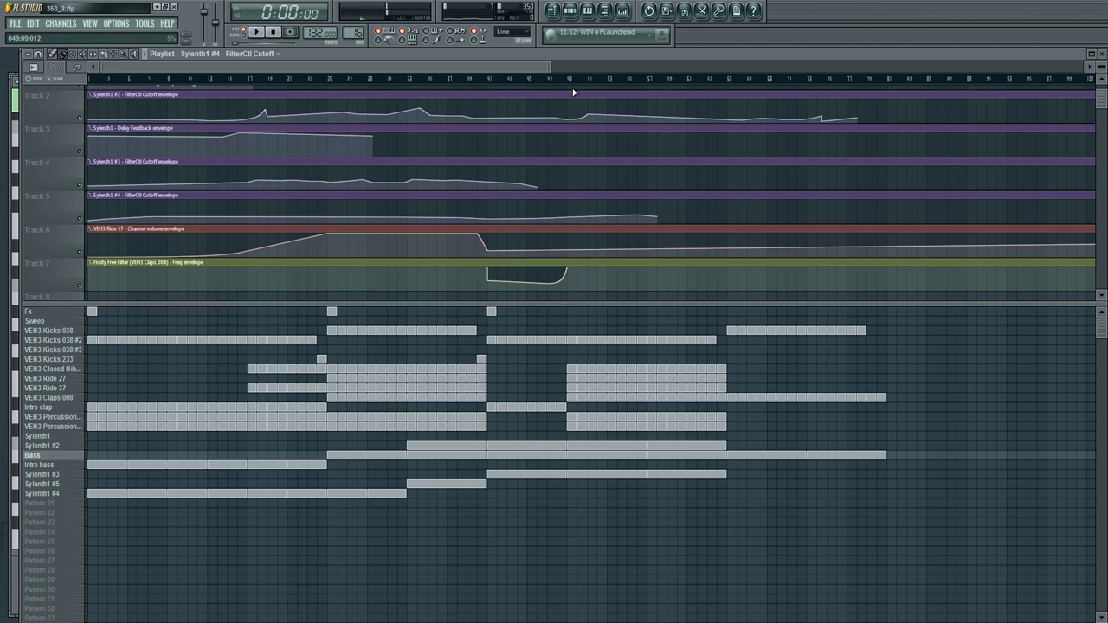
click(571, 80)
key(space)
key(F6)
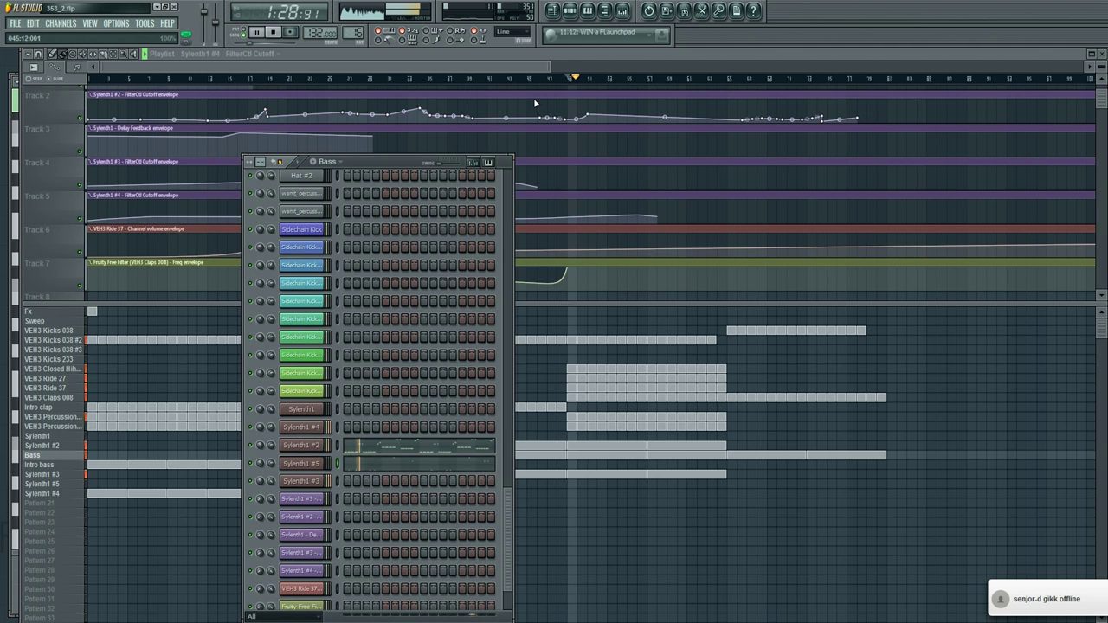
key(F7)
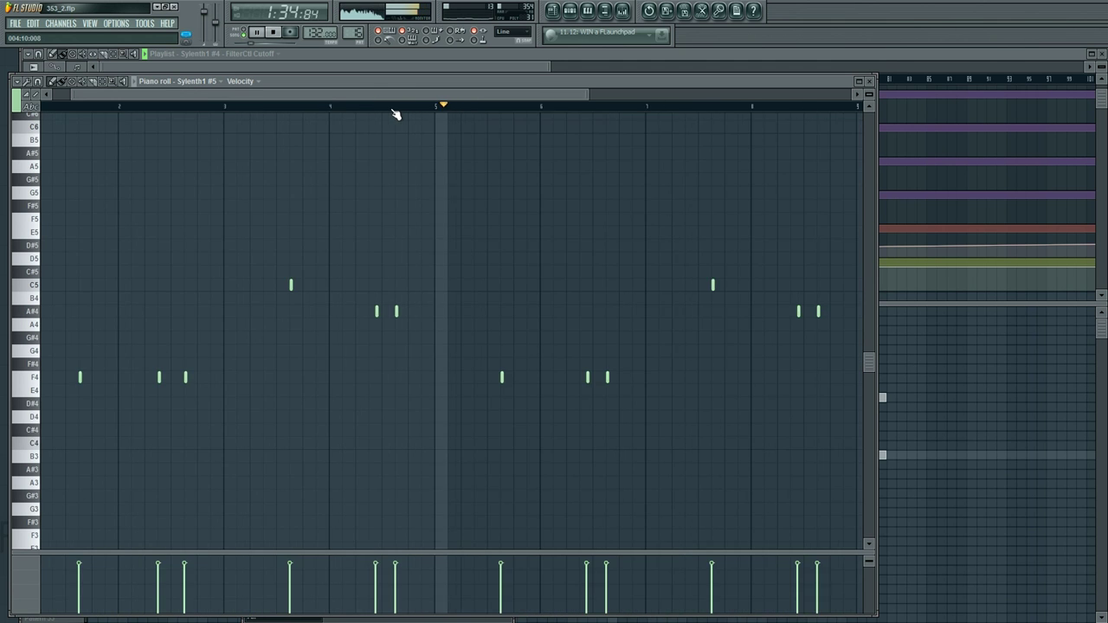
key(F7)
Step: Stop playback and copy the Sylenth1 #2 notes into the Sylenth1 #5 channel of the Bass pattern
key(F6)
key(space)
right_click(322, 440)
mouse_move(368, 504)
click(408, 517)
right_click(317, 464)
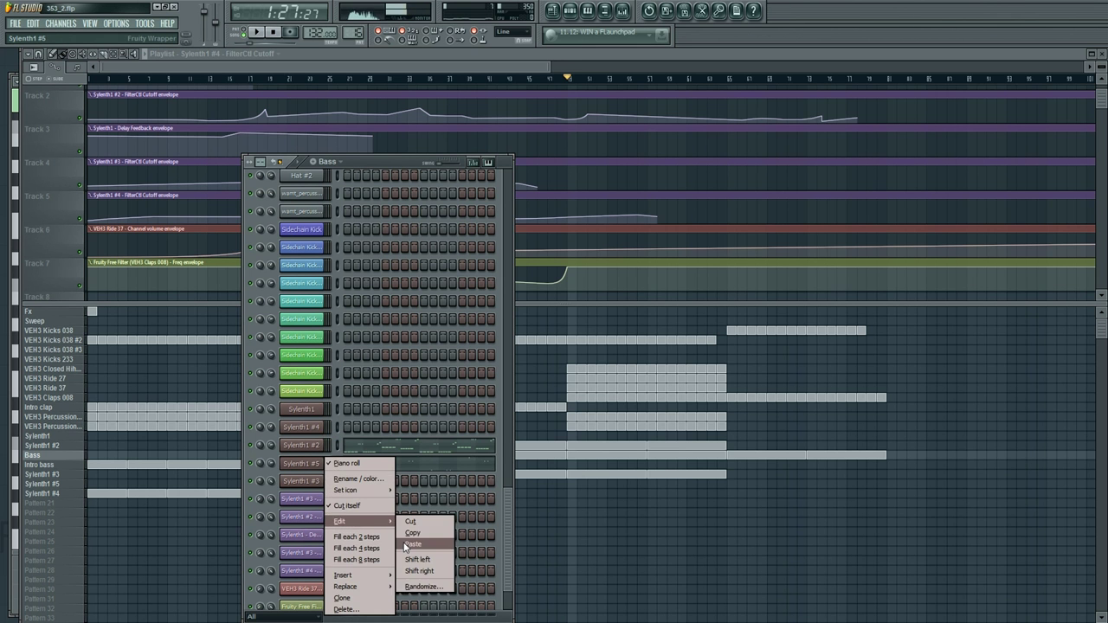
click(406, 545)
Step: In Sylenth1 #5, lower the Mod Env 1 sustain, set its release to 5.86 and the filter control cutoff to 7.35 Hz during pattern playback
click(243, 33)
key(space)
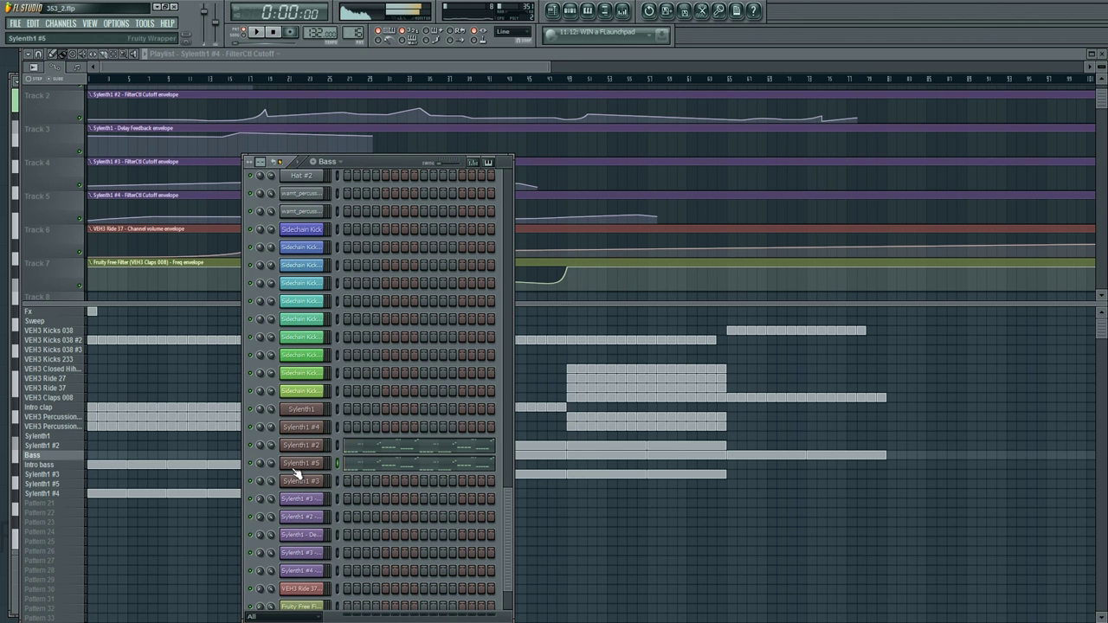
click(296, 466)
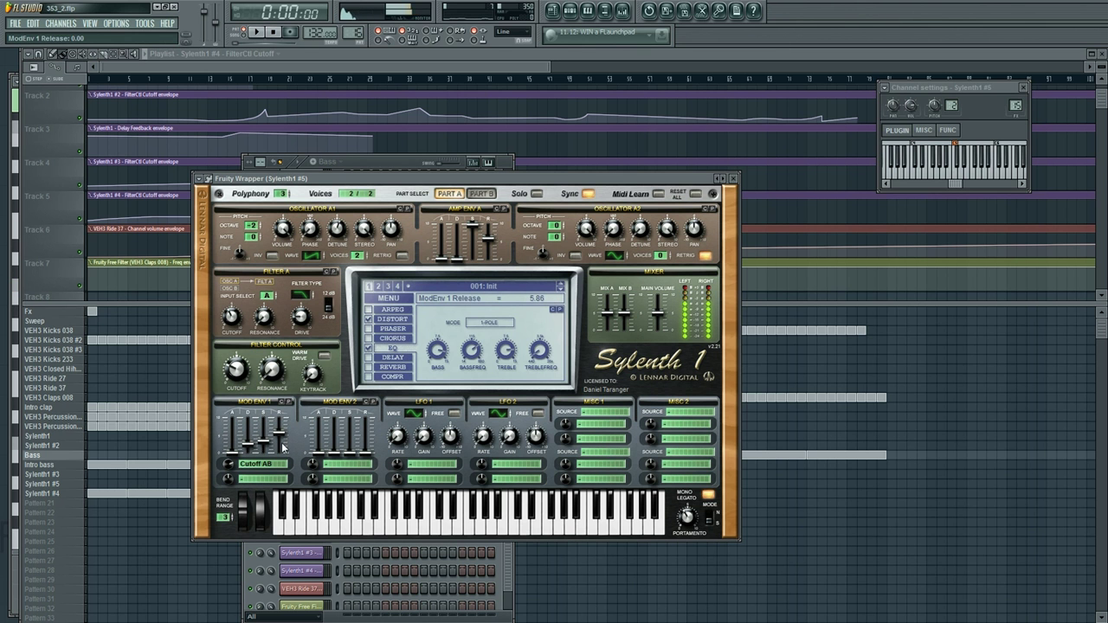
key(space)
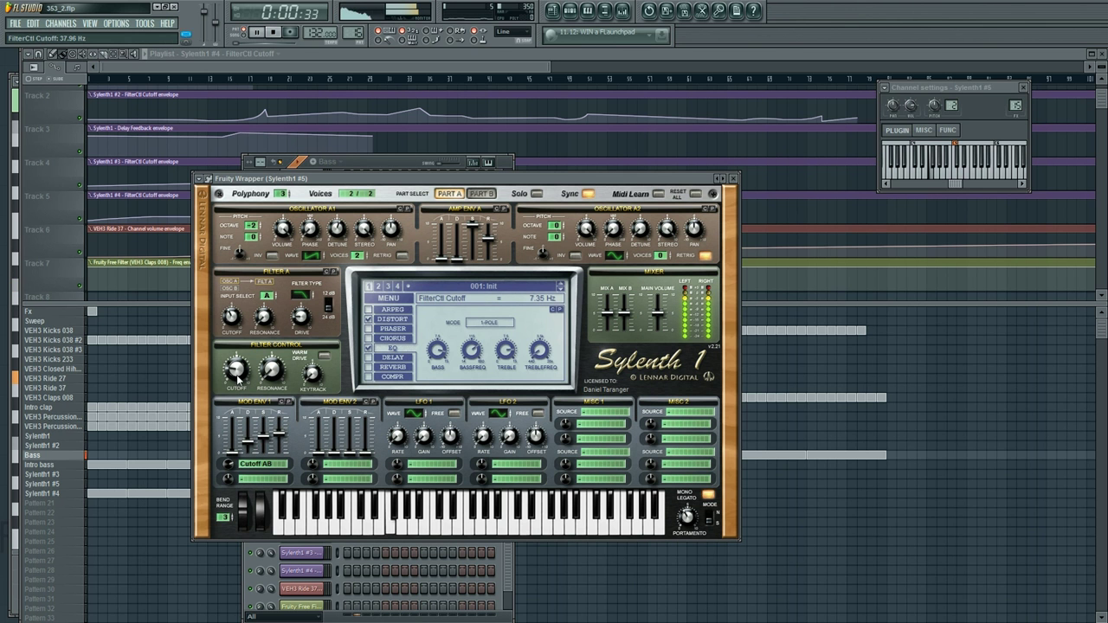
Step: Set the oscillator A1 detune of Sylenth1 #5 to 4.24 and the Filter A drive to 1.95 while the pattern plays
key(F6)
key(F6)
key(space)
click(315, 464)
key(space)
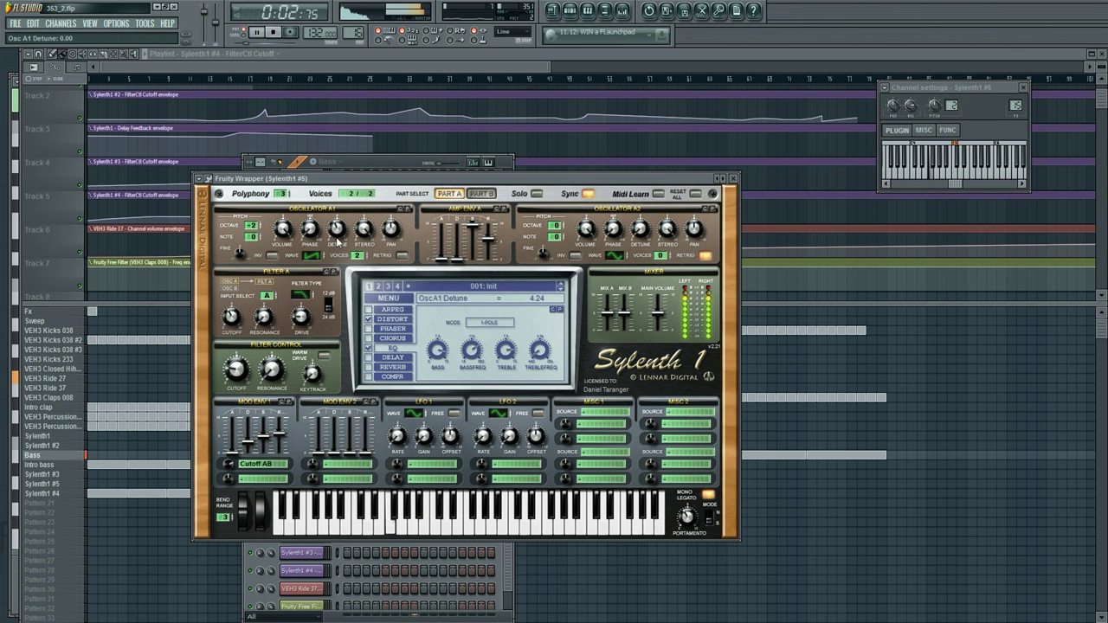
drag(311, 299, 298, 345)
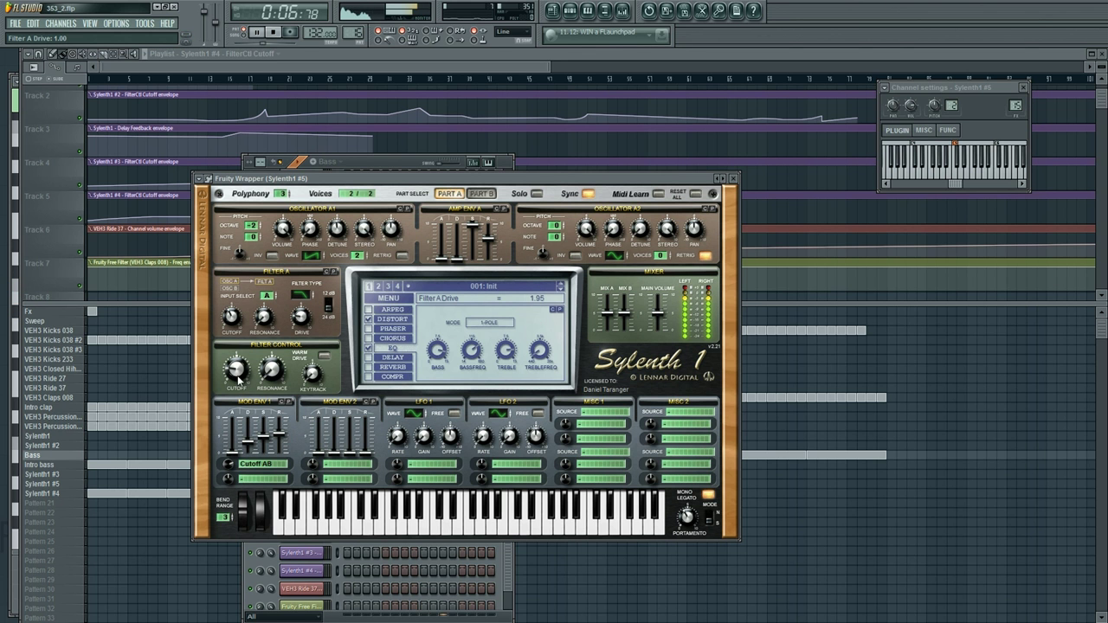
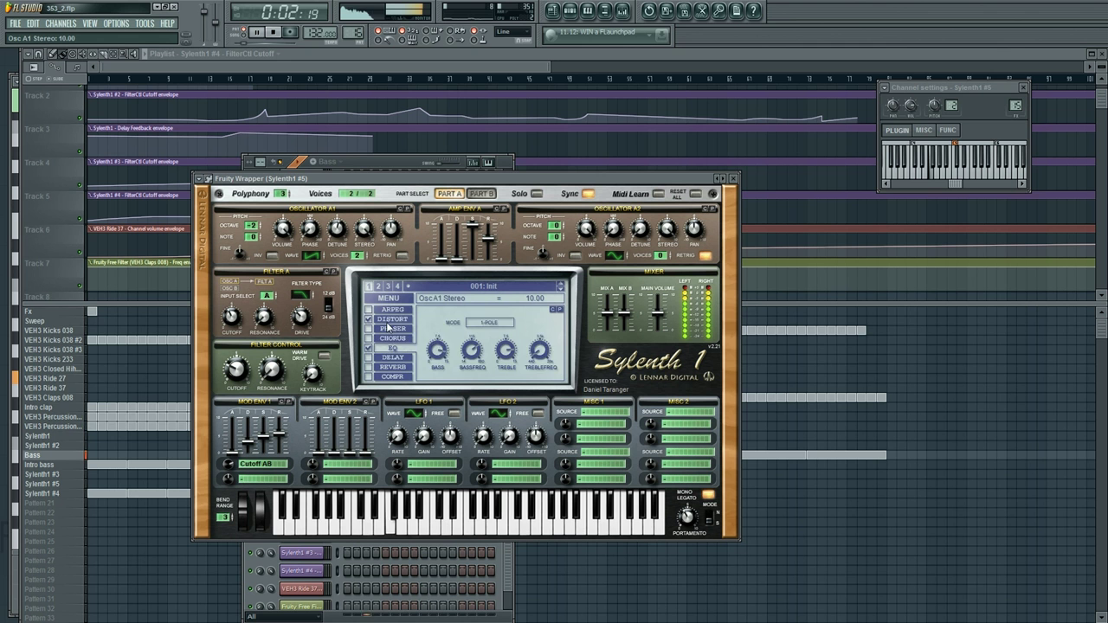
Step: Enable the distortion effect of Sylenth1 #5 with the Decimate type and set its amount to 4.24
click(386, 321)
click(489, 323)
click(487, 374)
drag(507, 351, 468, 356)
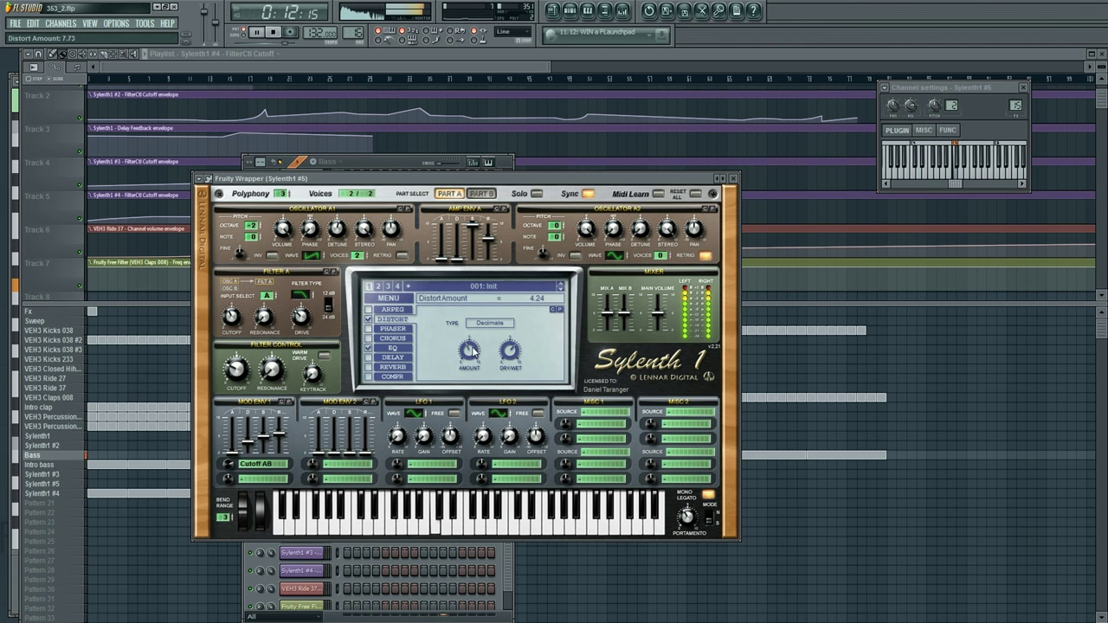
Step: In the Misc 1 modulation section of Sylenth1 #5, route KeyTrack to Dist Amount with an amount of 2.86
click(597, 414)
click(606, 467)
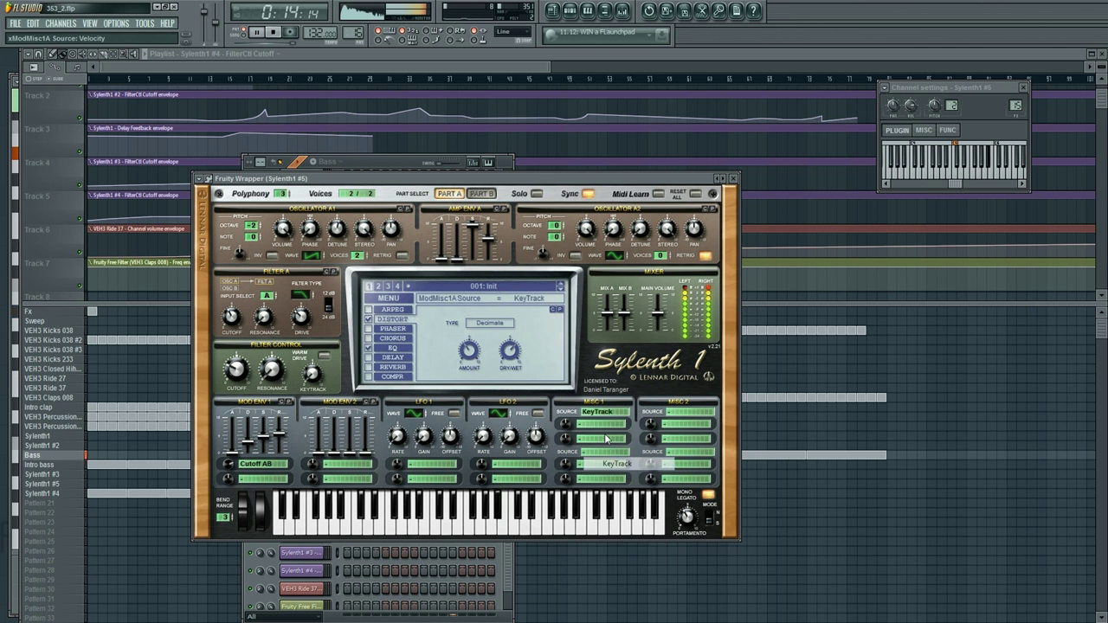
click(597, 426)
click(745, 458)
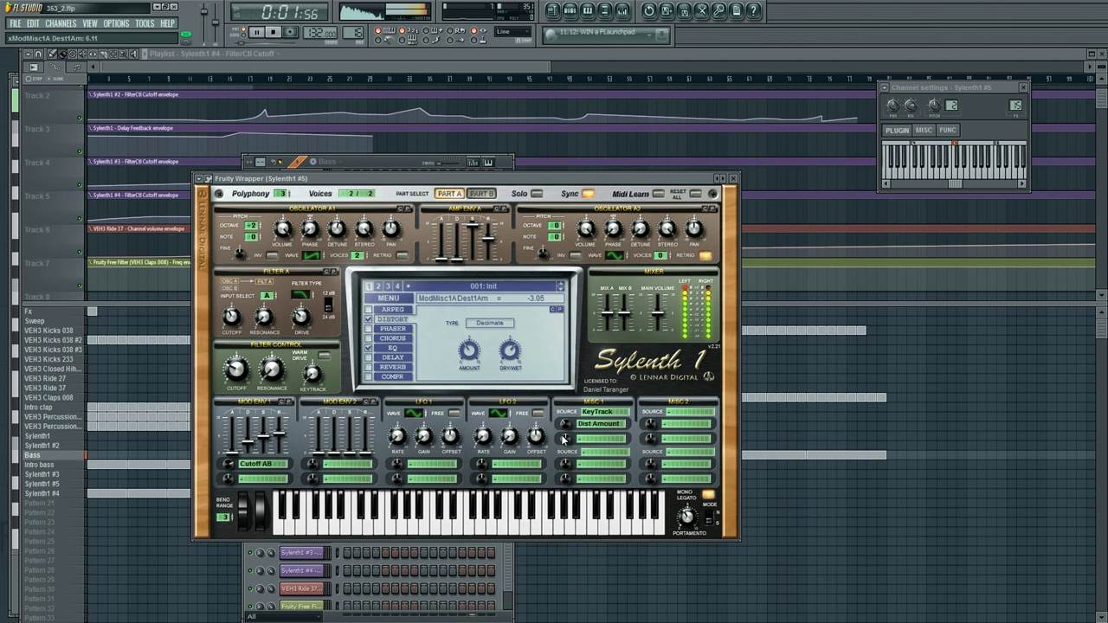
drag(575, 403, 570, 418)
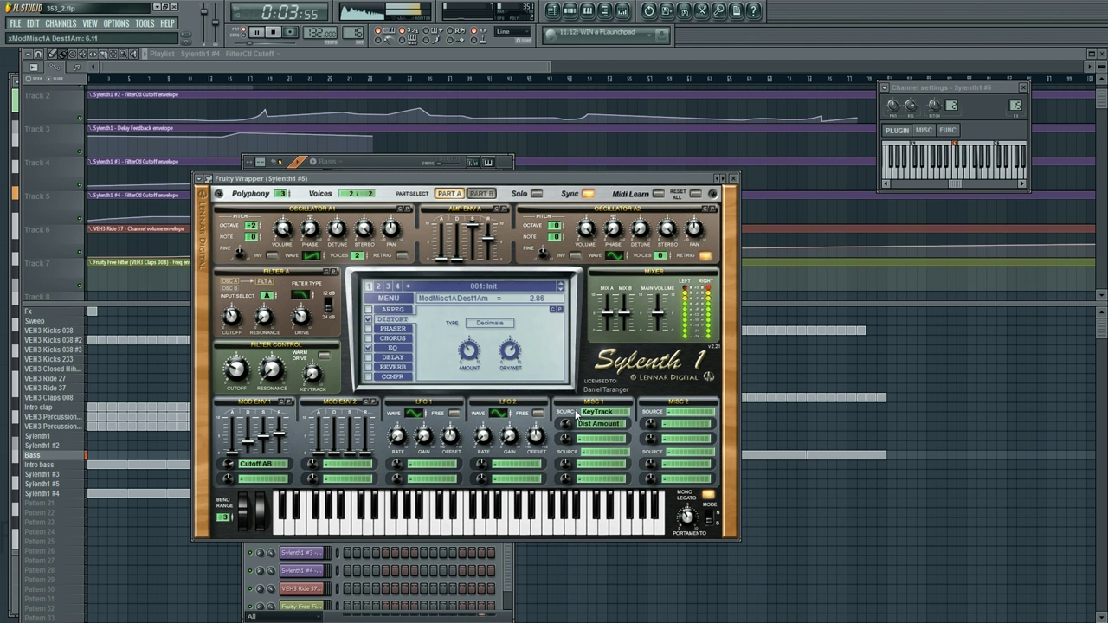
Step: Try a distortion amount of 1.19 with a KeyTrack modulation amount of 3.71 while the pattern plays
drag(463, 363, 467, 367)
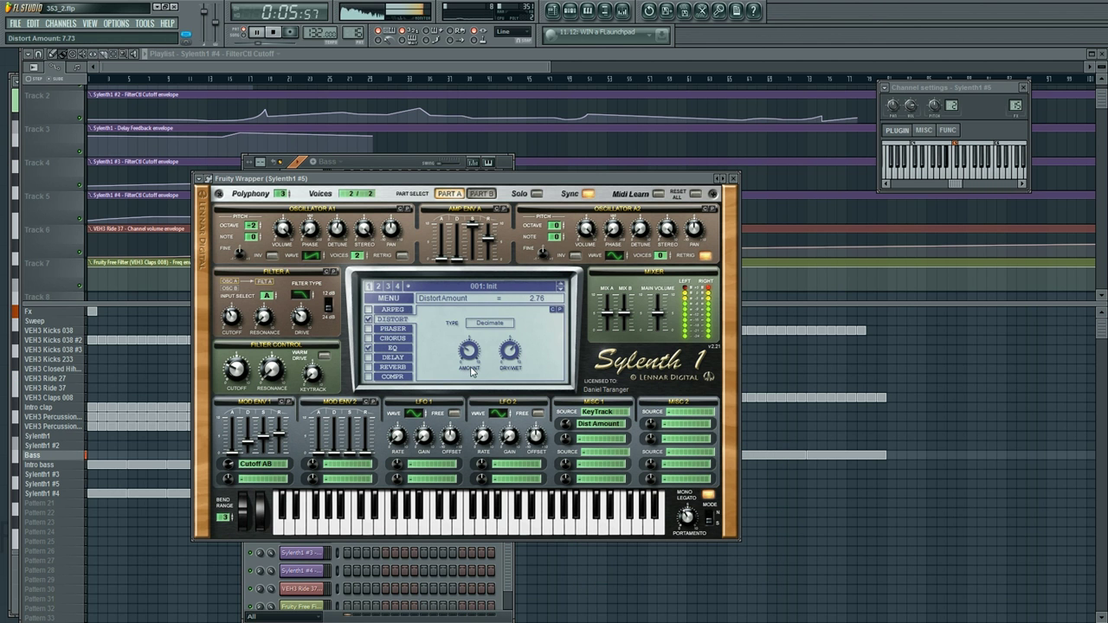
click(569, 424)
click(470, 356)
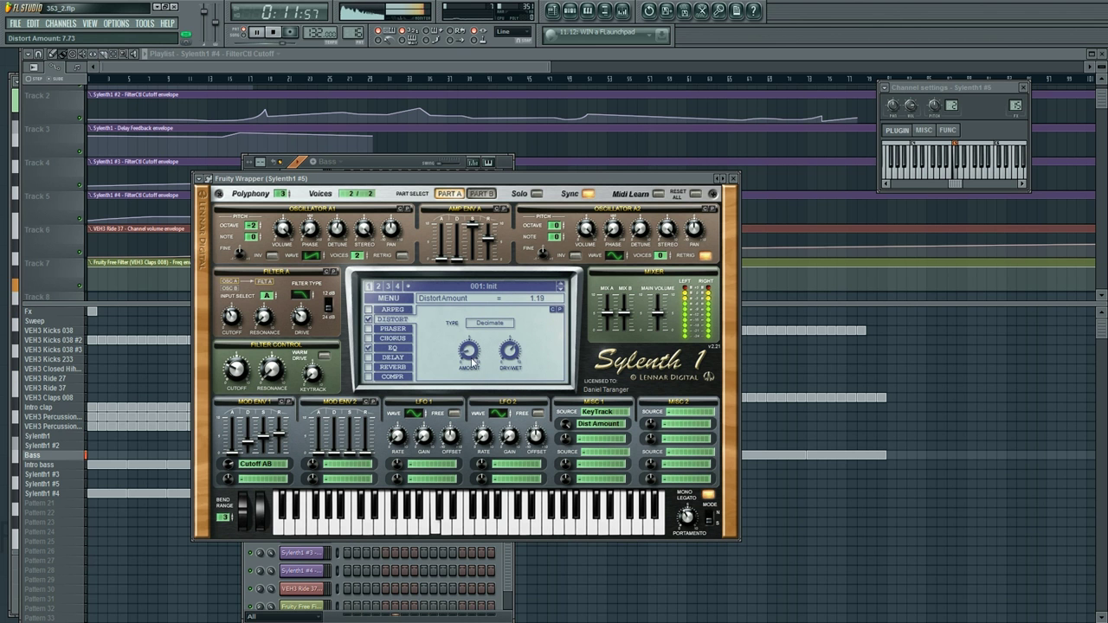
drag(565, 425, 563, 449)
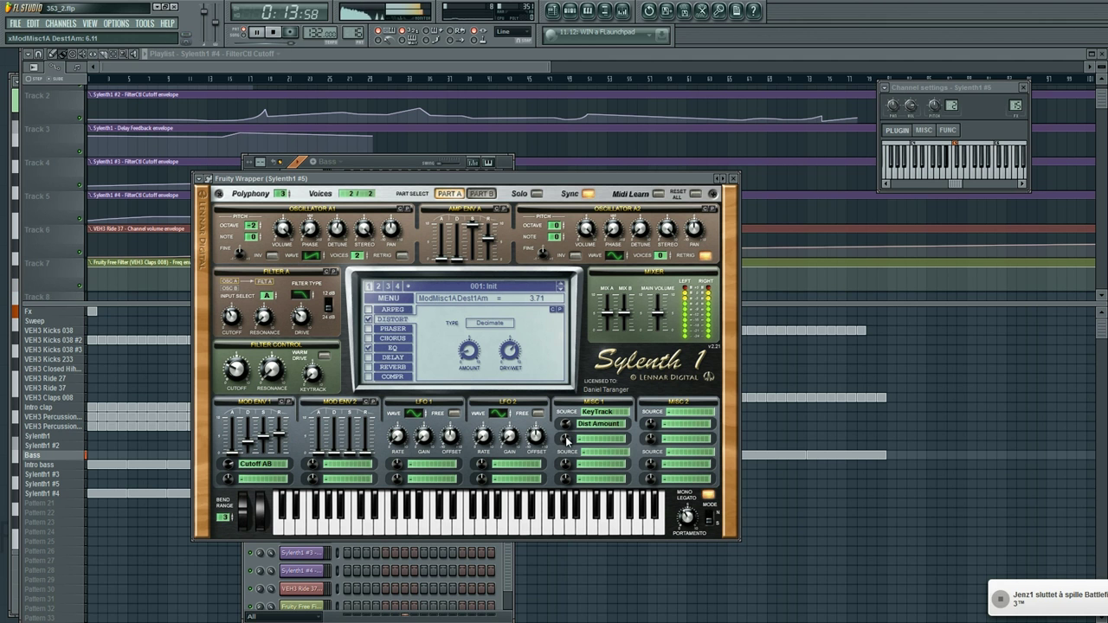
Step: Fine-tune Sylenth1 #5 to a distortion amount of 3.71, KeyTrack modulation amount of 2.95 and filter control cutoff of 9.77 Hz
mouse_move(472, 355)
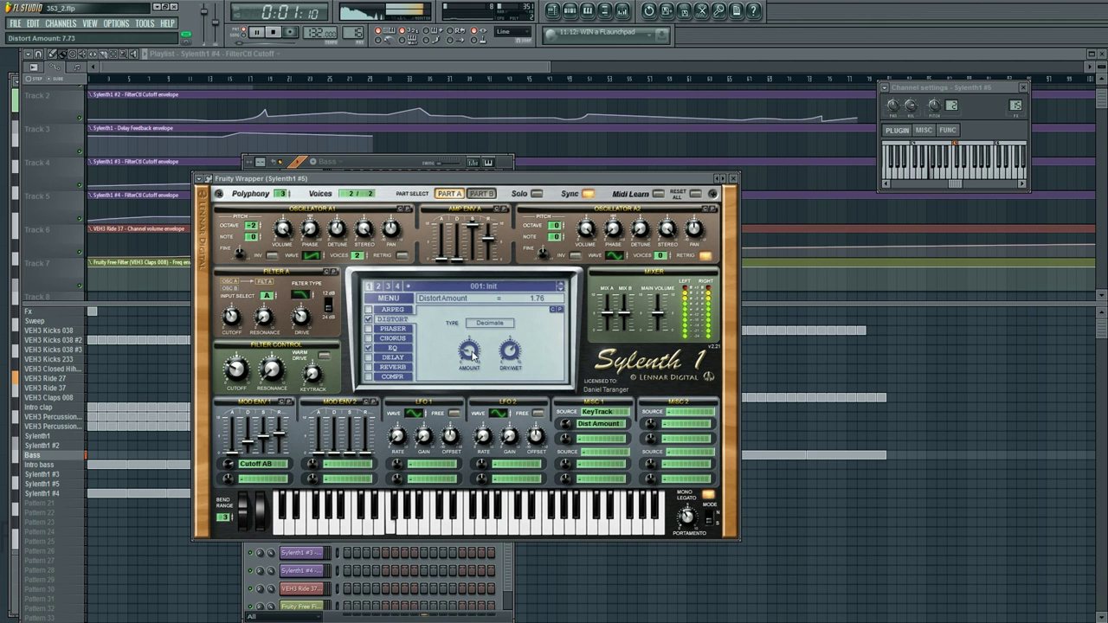
drag(513, 353, 517, 378)
mouse_move(472, 352)
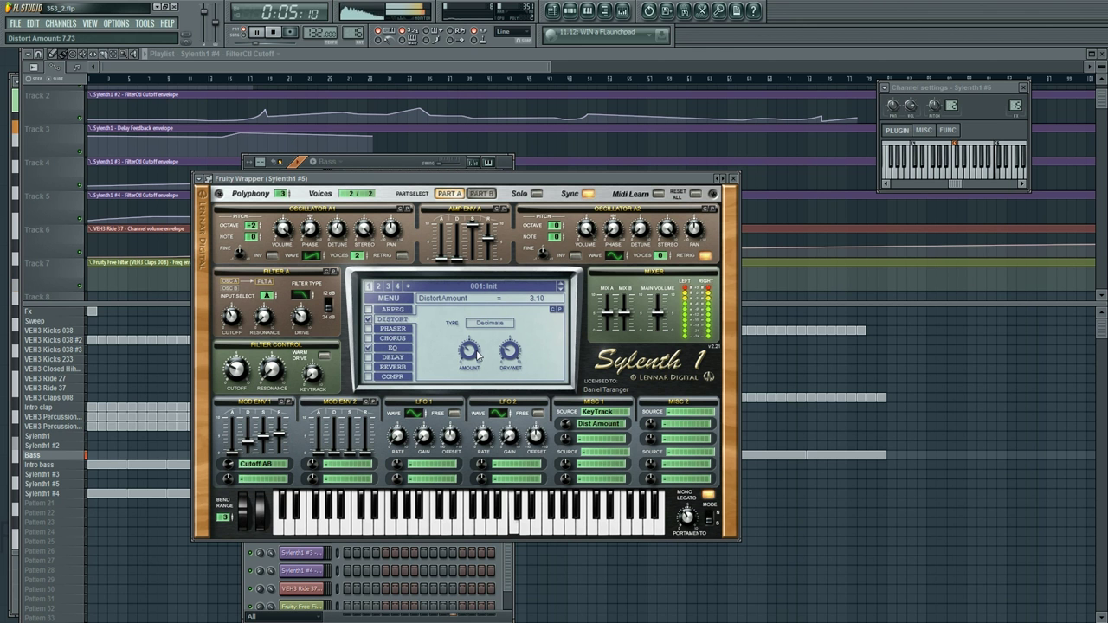
mouse_move(508, 358)
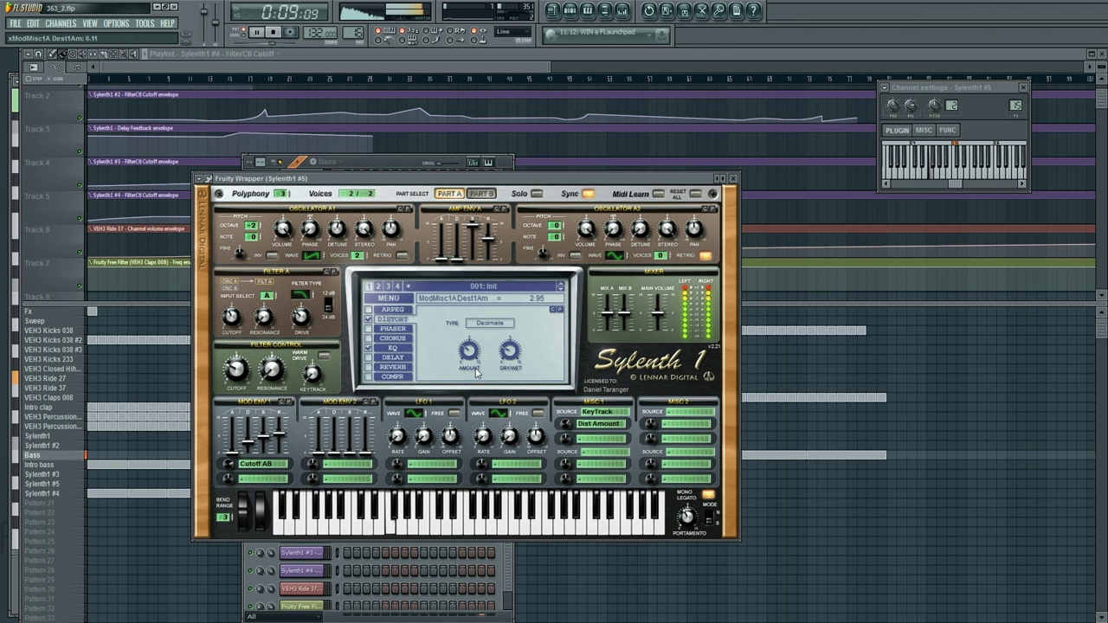
mouse_move(568, 427)
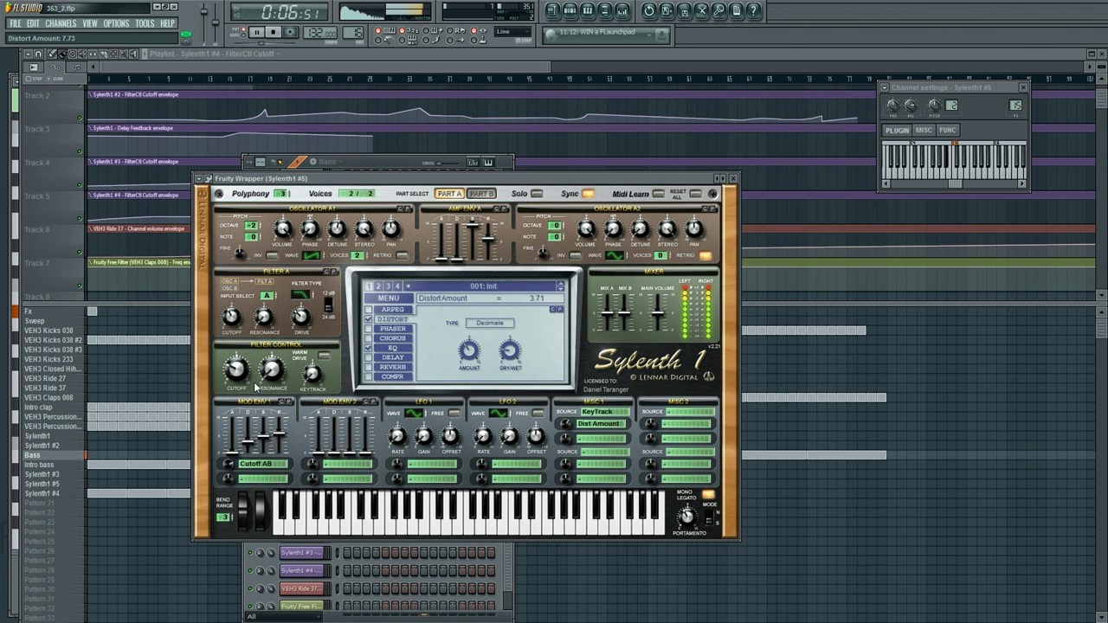
mouse_move(248, 370)
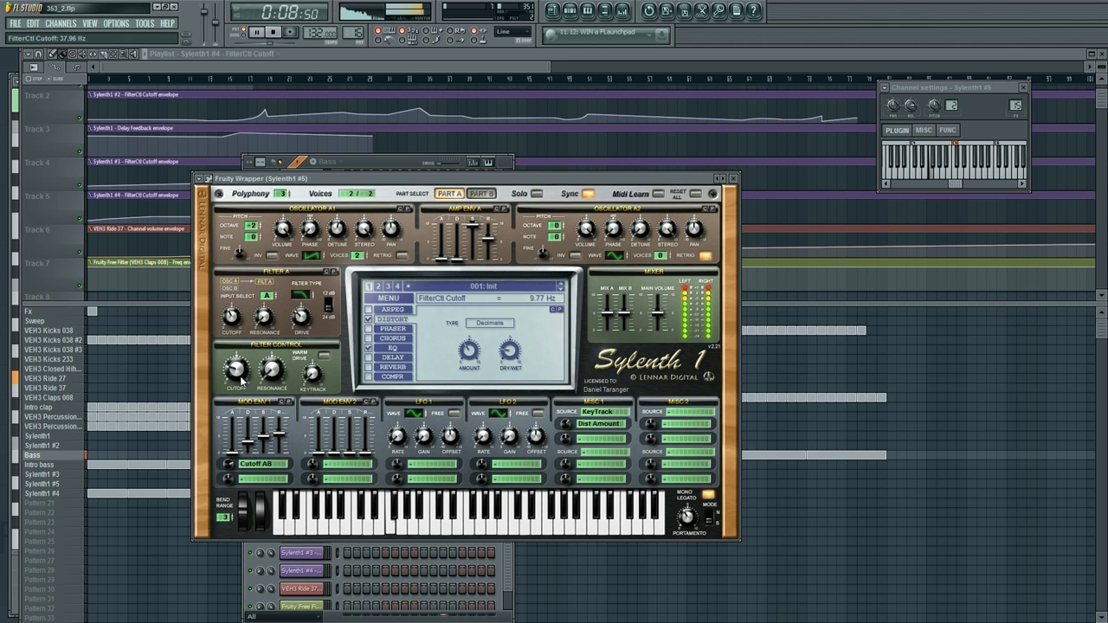
Step: Play the song from bar 49 and show the channels of the VEH3 Claps 008 pattern
key(F5)
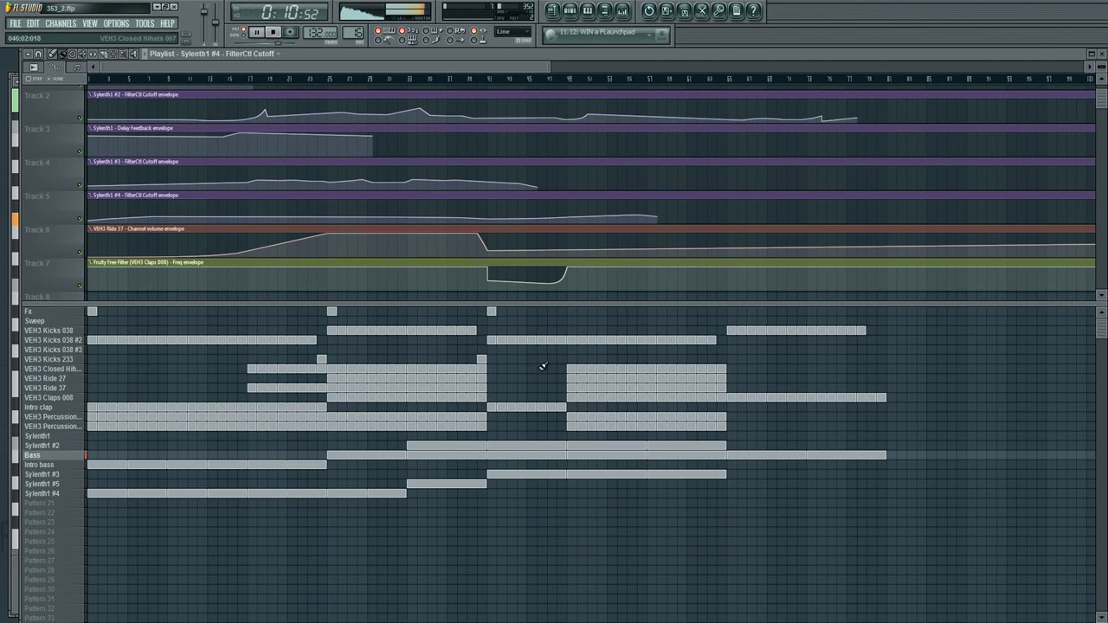
click(571, 79)
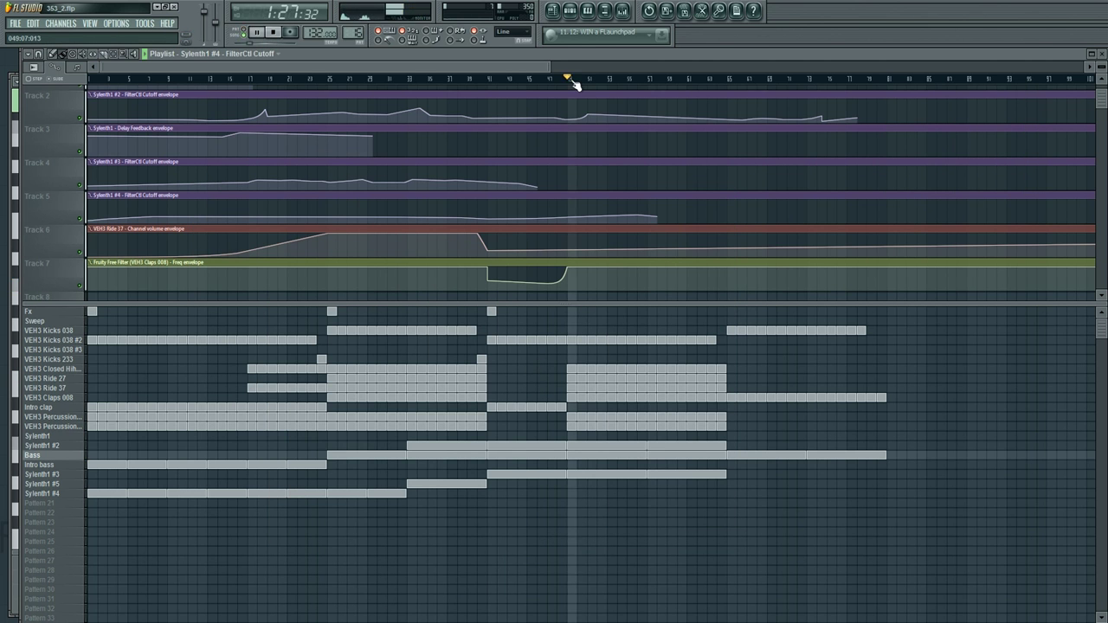
key(F6)
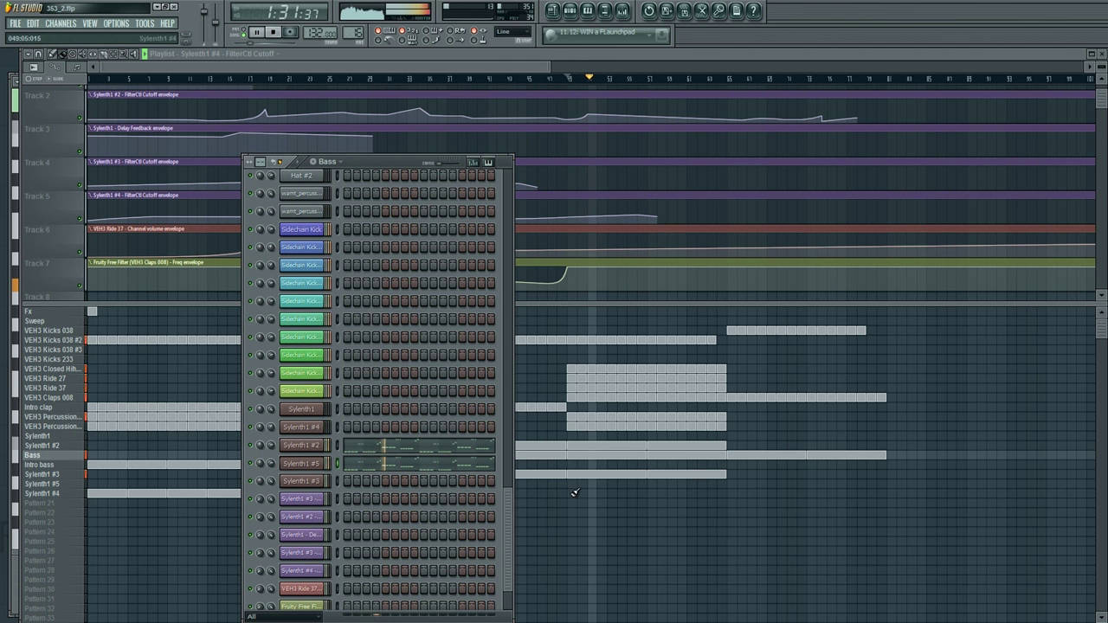
click(81, 379)
click(70, 390)
key(F6)
click(76, 398)
scroll(369, 424, up, 6)
Step: Audition the clap and snare channels used in the VEH3 Claps 008 pattern, ending on VEH3 Snares 168
click(313, 332)
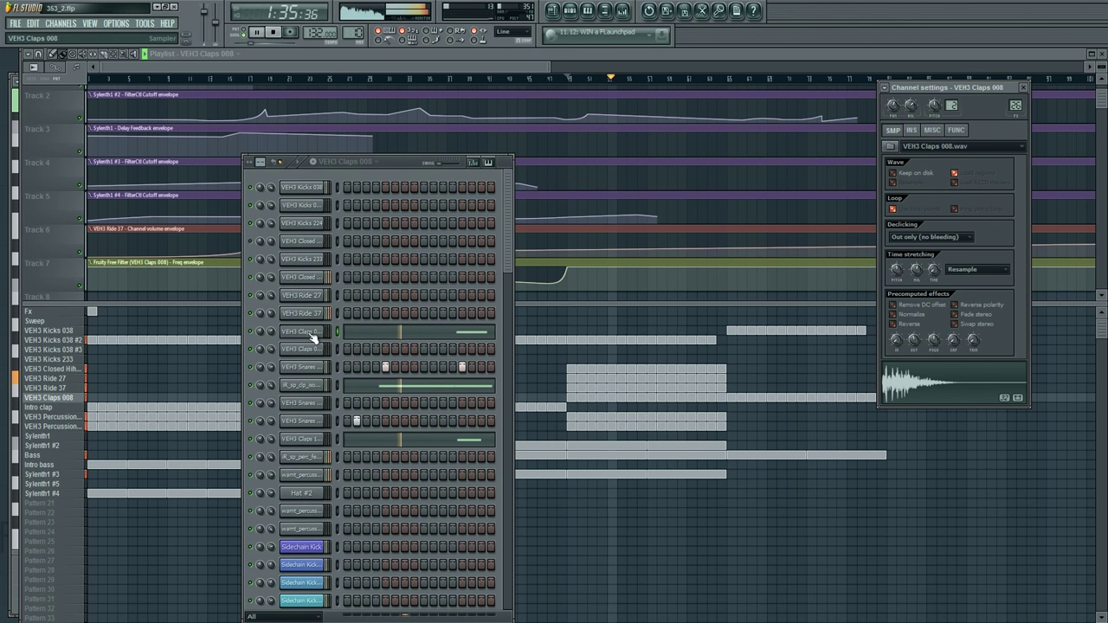
click(314, 387)
click(307, 350)
click(304, 368)
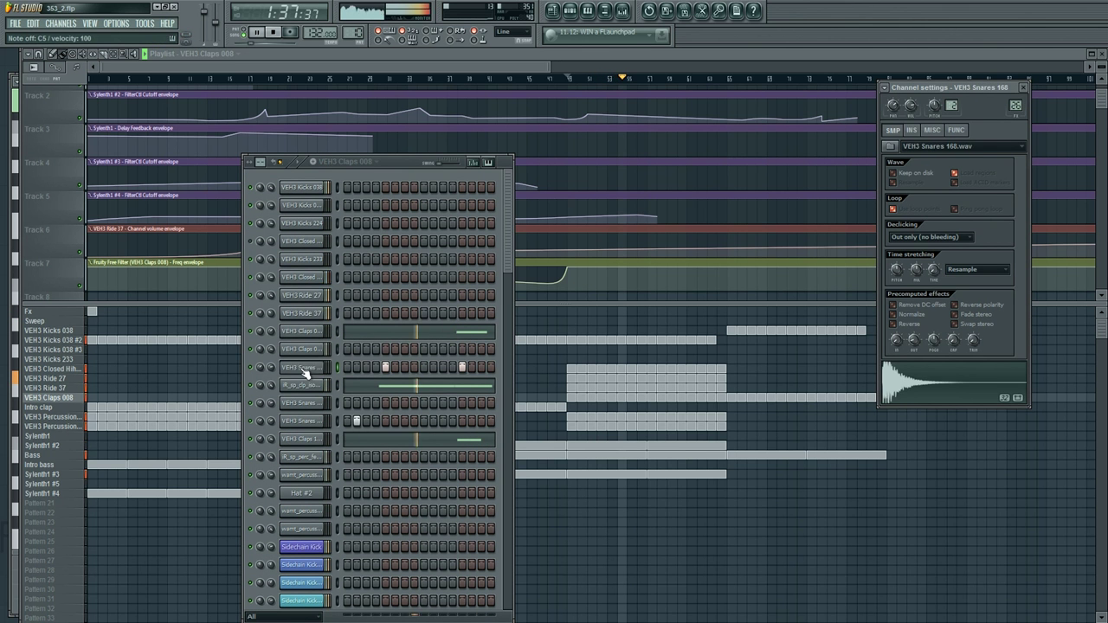
click(307, 438)
click(308, 424)
click(310, 389)
click(305, 367)
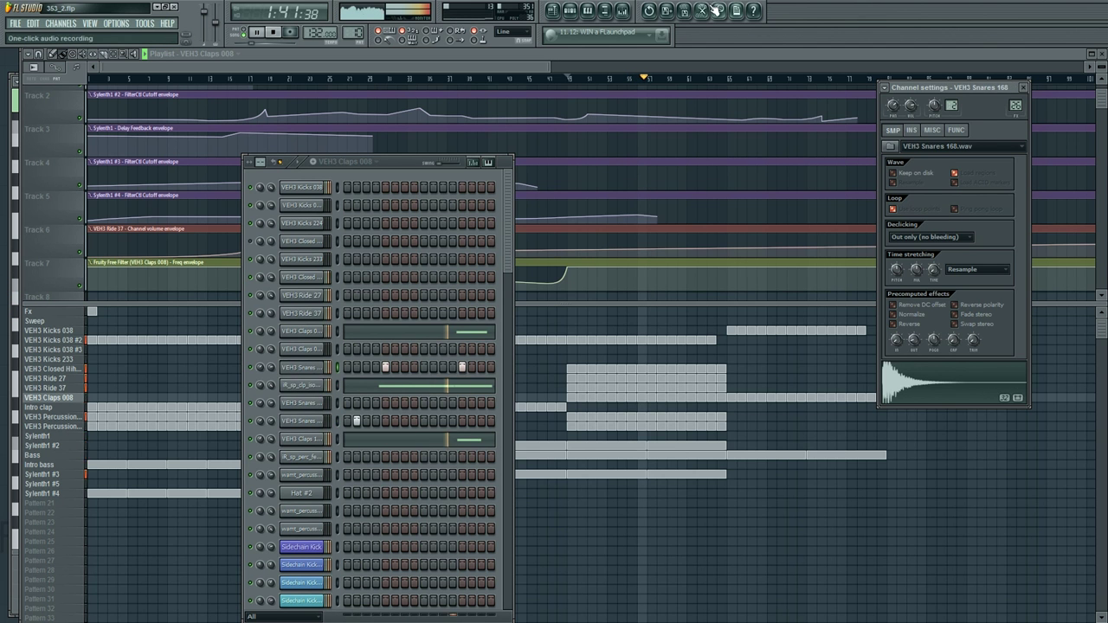
Step: Add Fruity Reeverb 2 to effect slot 4 of the VEH3 Claps 008 mixer track and adjust its reverb settings
click(623, 10)
click(977, 342)
mouse_move(995, 345)
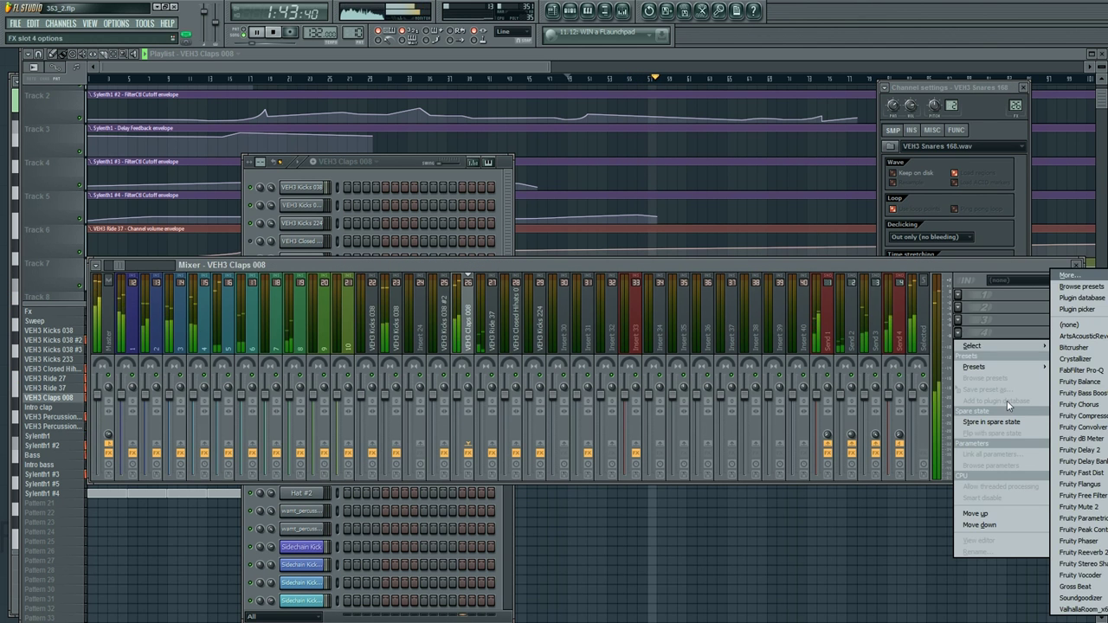
click(1080, 553)
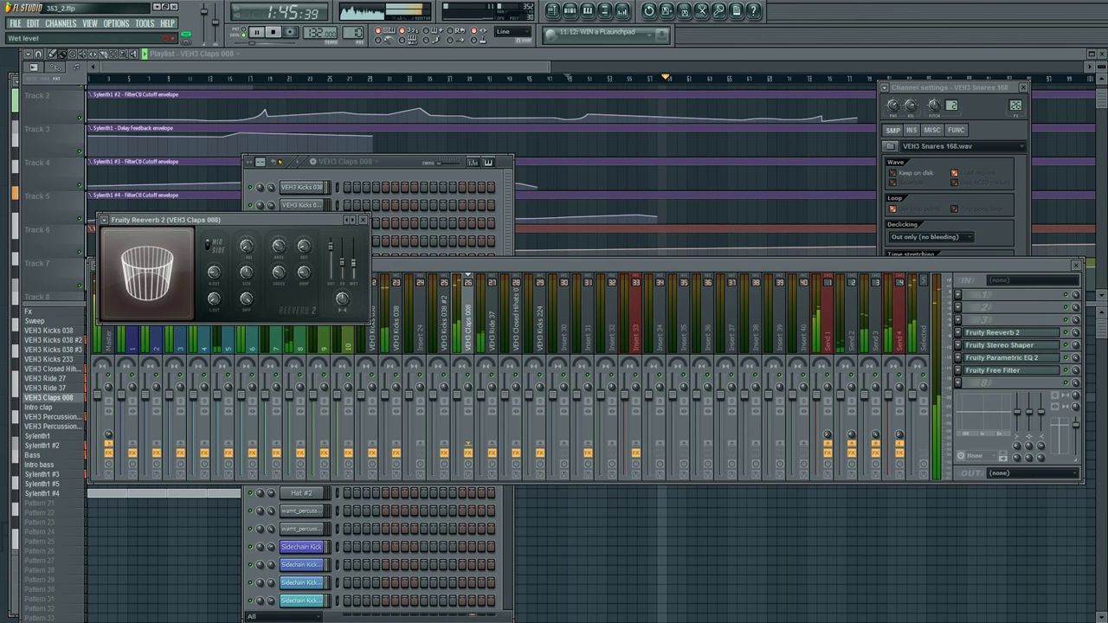
mouse_move(332, 248)
mouse_down()
mouse_move(353, 260)
mouse_move(342, 239)
mouse_up()
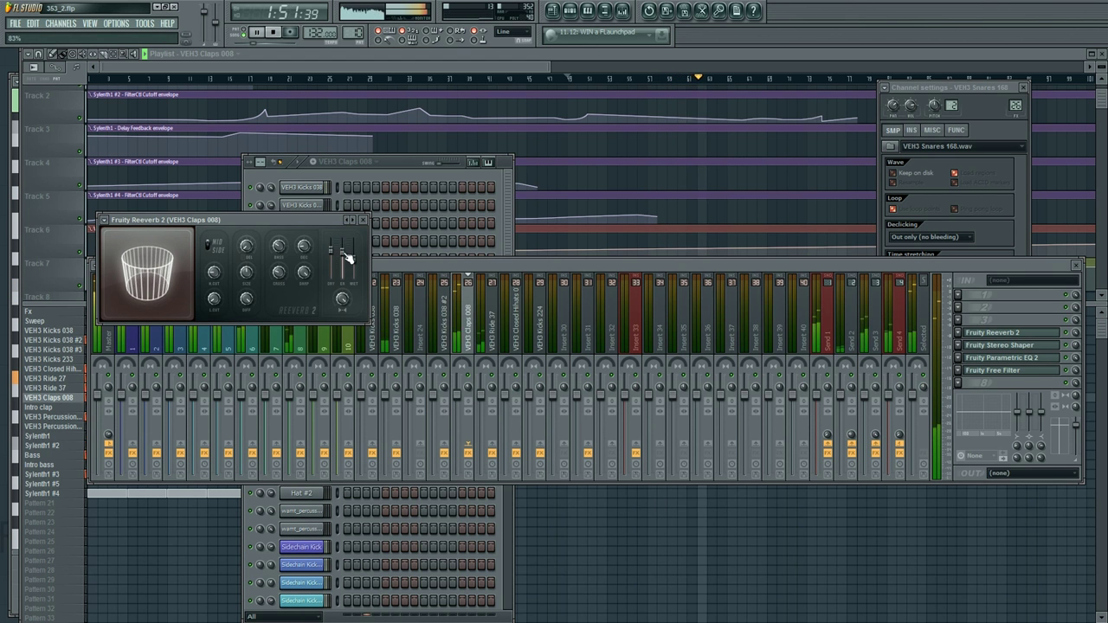
drag(250, 280, 250, 283)
click(373, 495)
click(625, 571)
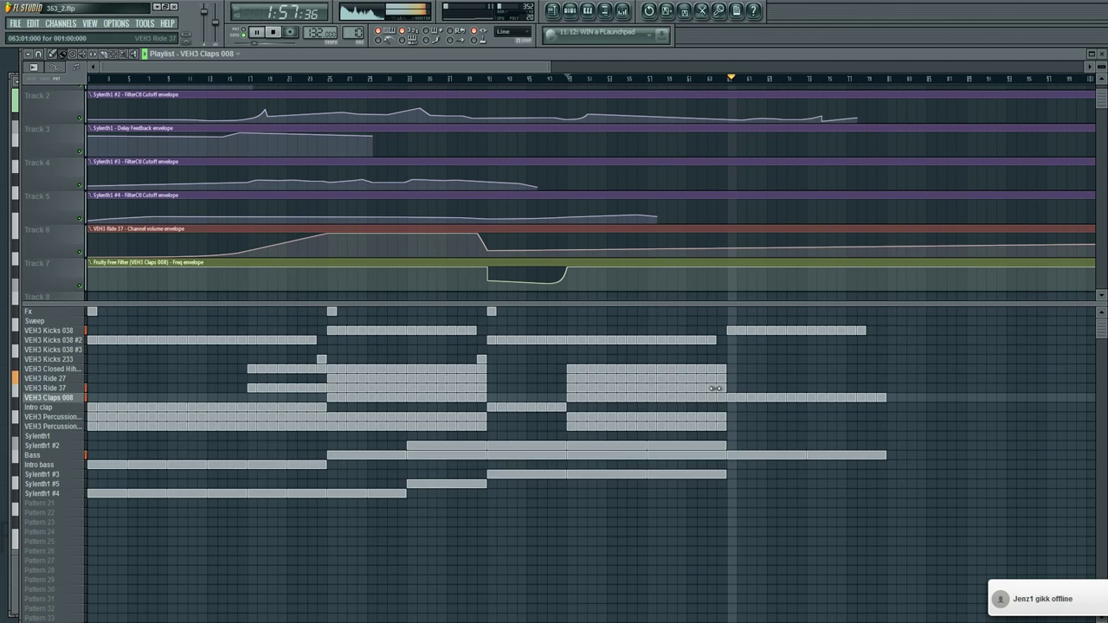
Step: Stop playback and create an automation clip for the delay feedback of Sylenth1 #3
key(space)
click(49, 486)
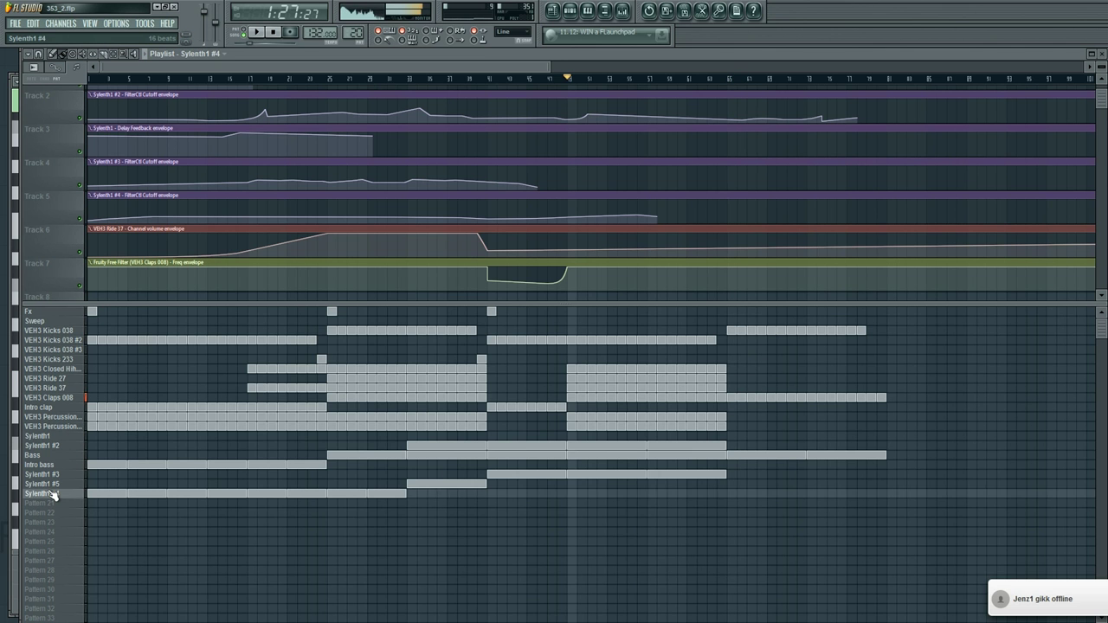
key(F6)
click(55, 476)
key(F6)
scroll(381, 493, down, 5)
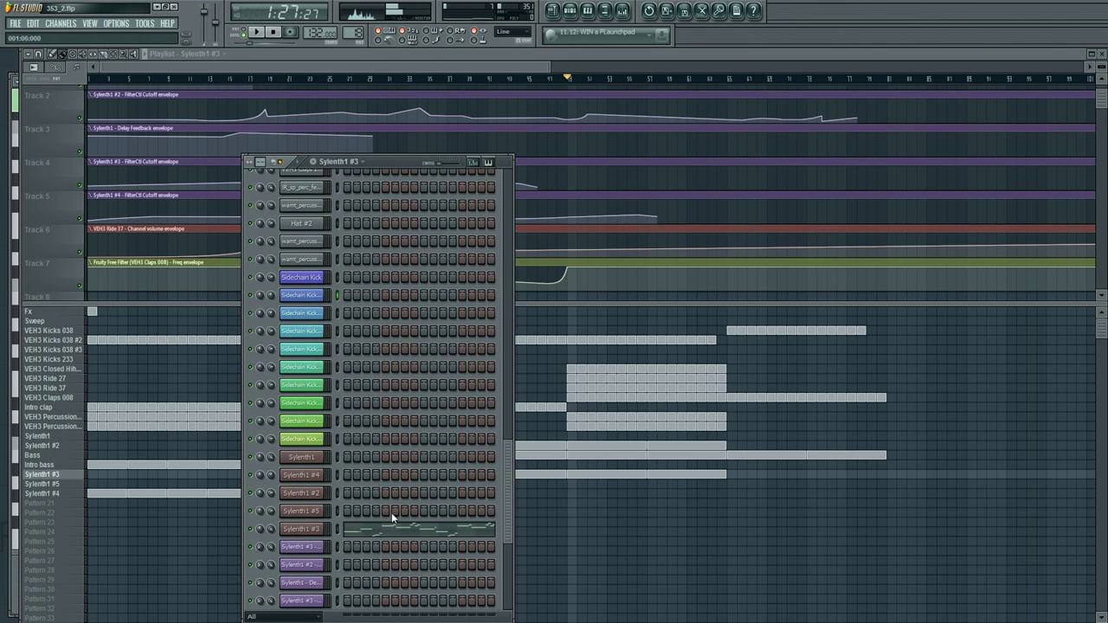
click(302, 530)
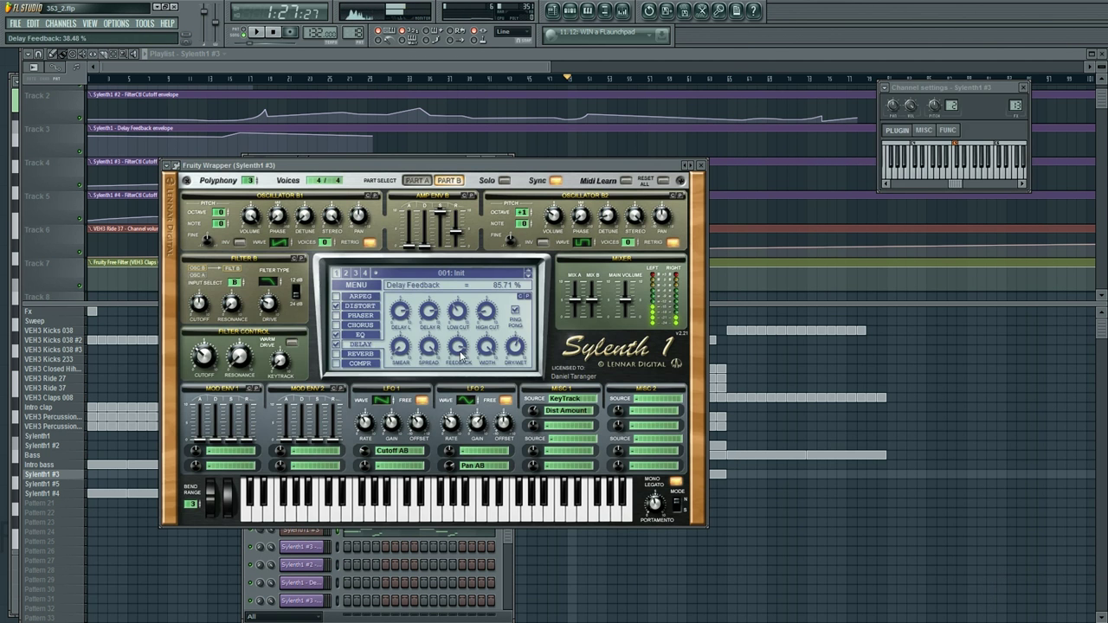
click(144, 23)
mouse_move(182, 140)
click(314, 204)
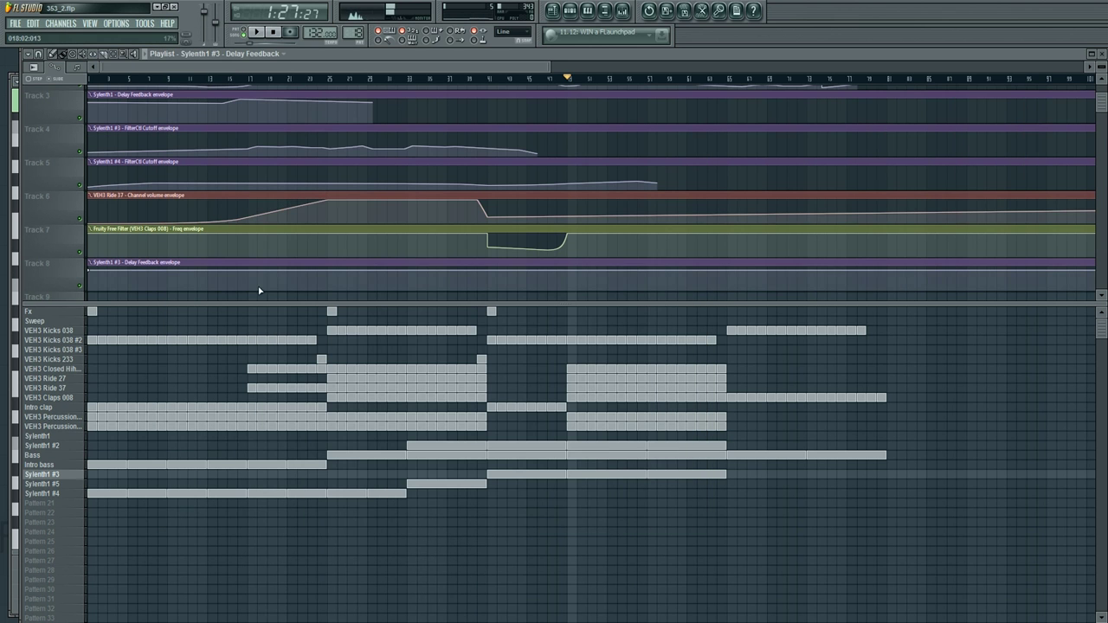
Step: Add a slight rise ending around bar 63 to the Sylenth1 #3 Delay Feedback envelope and play from about bar 60
scroll(202, 248, up, 2)
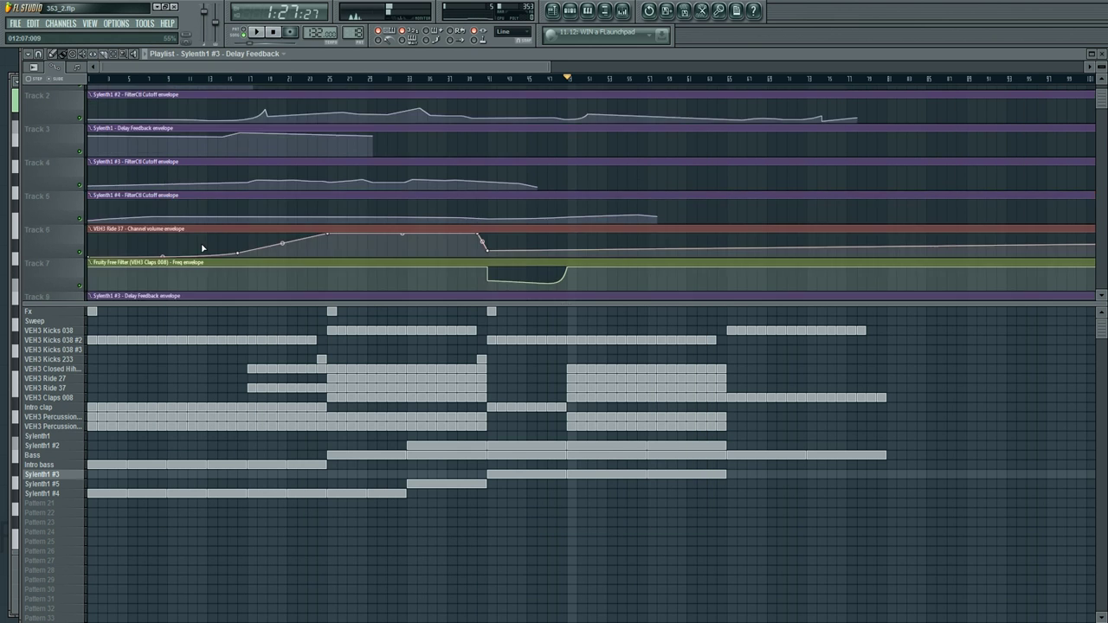
scroll(380, 273, down, 3)
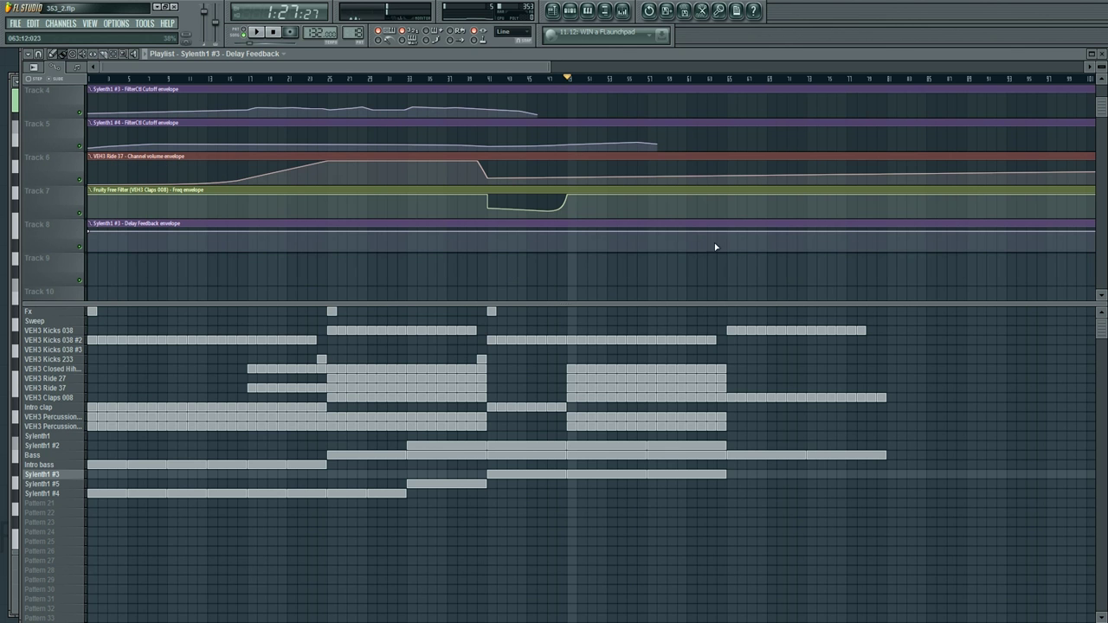
click(680, 79)
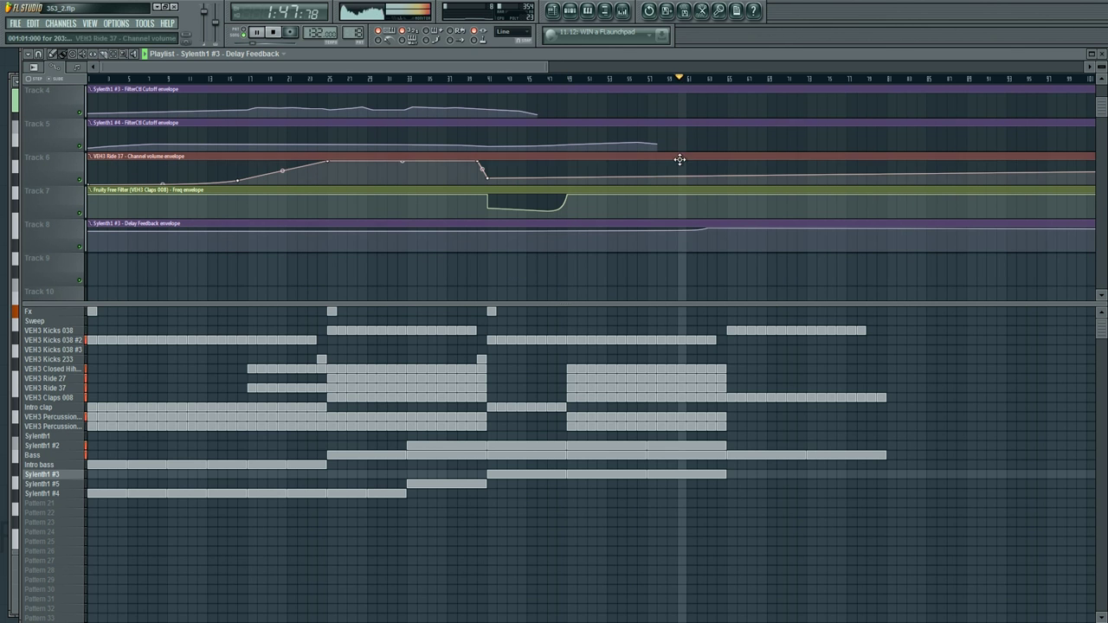
Step: Place a VEH3 Kicks 233 clip at bar 64 and an Fx clip at bar 65 in the playlist
click(721, 358)
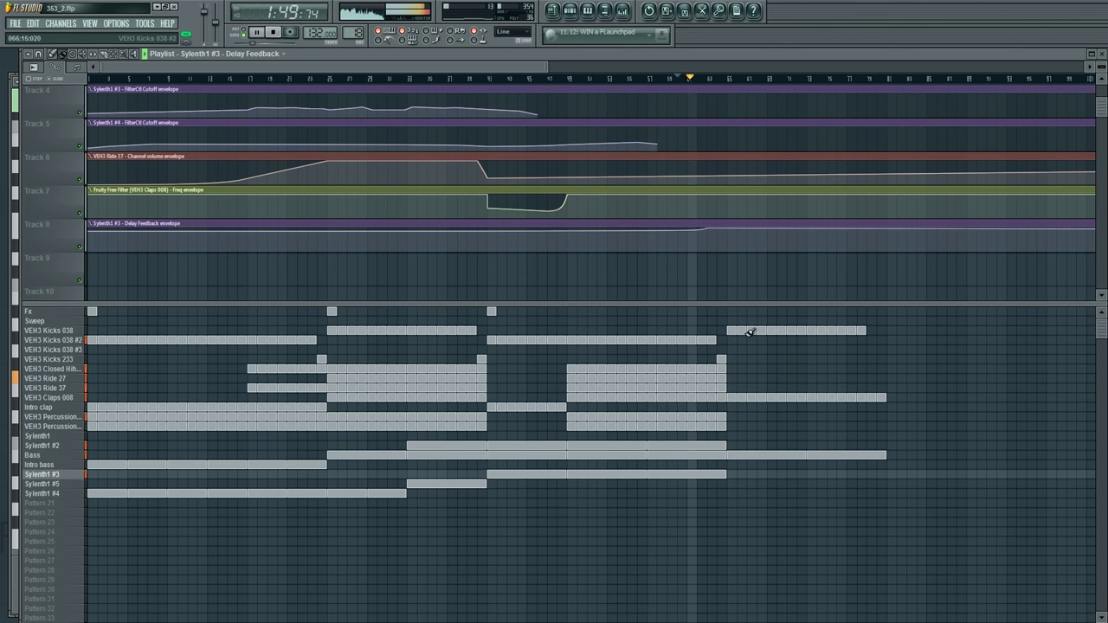
drag(473, 66, 603, 122)
click(440, 311)
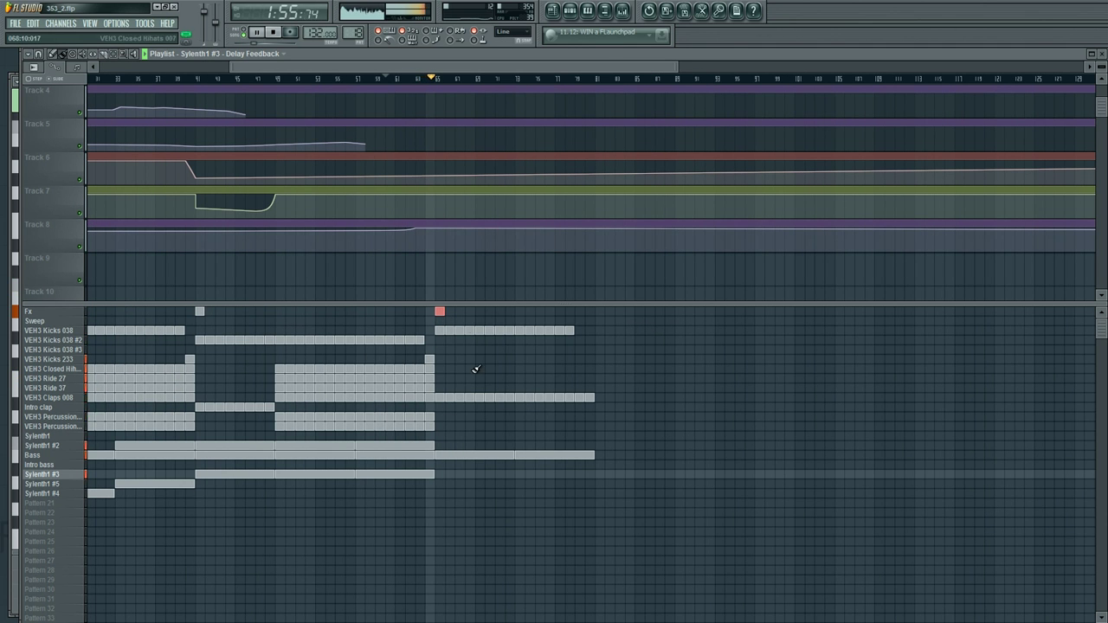
Step: Replace the VEH3 Kicks 233 clips at bars 24, 40 and 64 with VEH3 Kicks 038 #3 clips
click(84, 351)
drag(306, 69, 195, 84)
key(F6)
scroll(362, 363, up, 5)
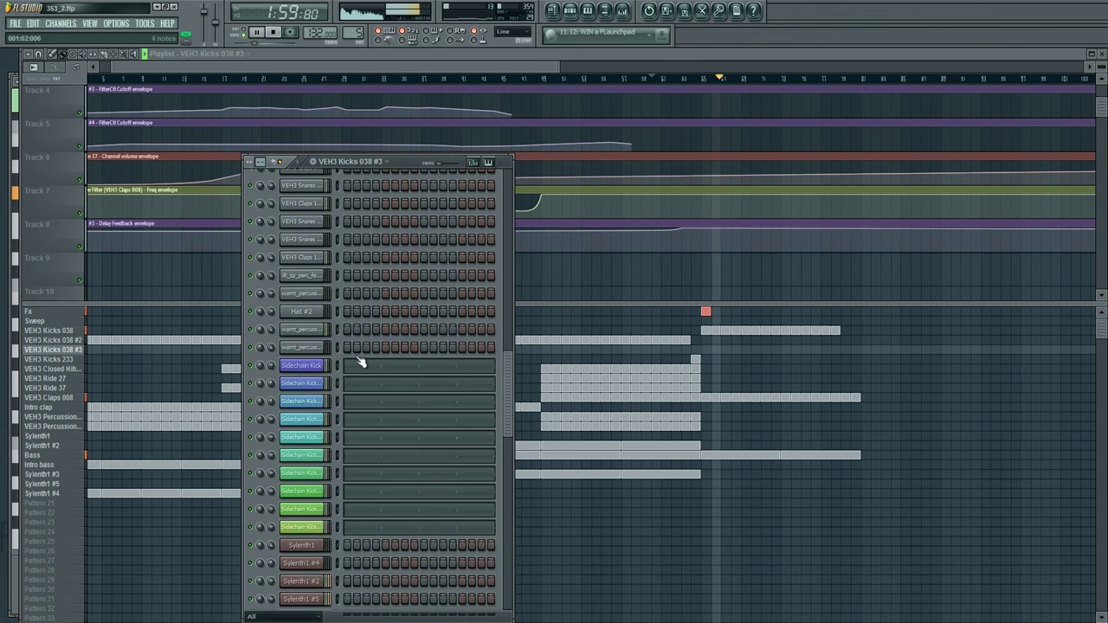
key(F6)
click(296, 350)
right_click(298, 360)
click(456, 350)
right_click(456, 359)
click(695, 350)
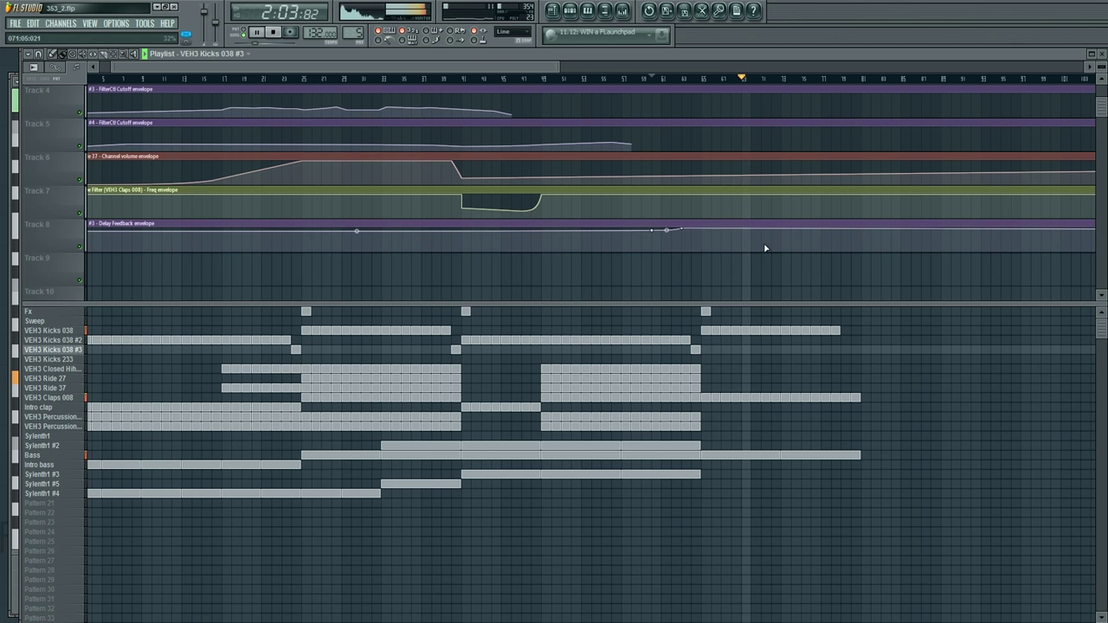
Step: Stop playback and open the Sylenth1 #5 synth
scroll(761, 224, down, 1)
drag(512, 68, 625, 64)
key(F6)
key(space)
scroll(367, 535, down, 6)
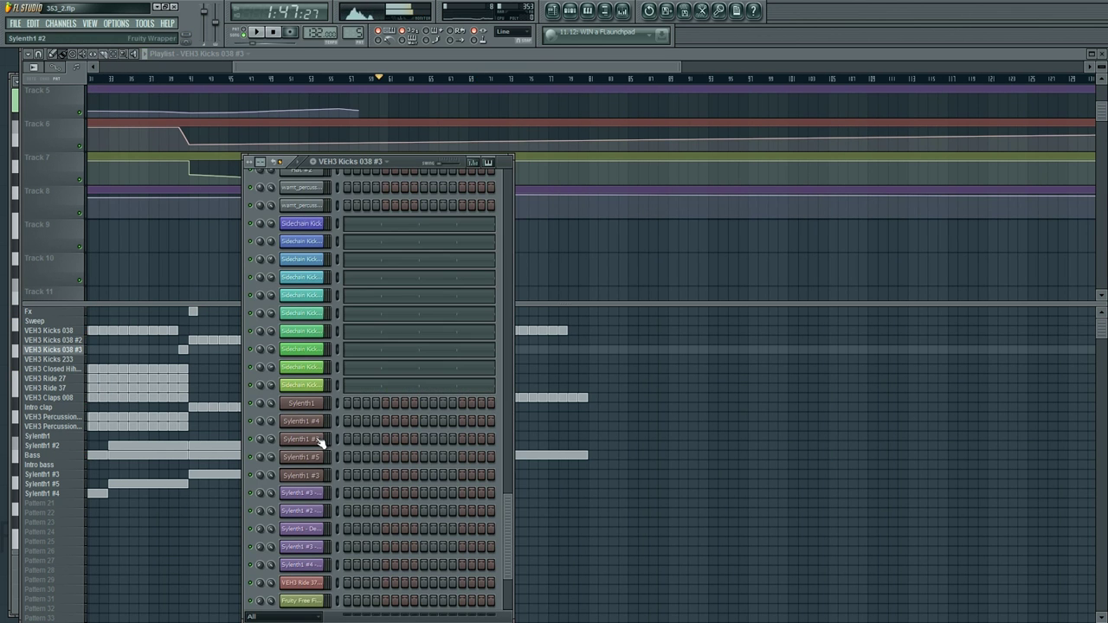
click(320, 442)
key(F6)
click(321, 463)
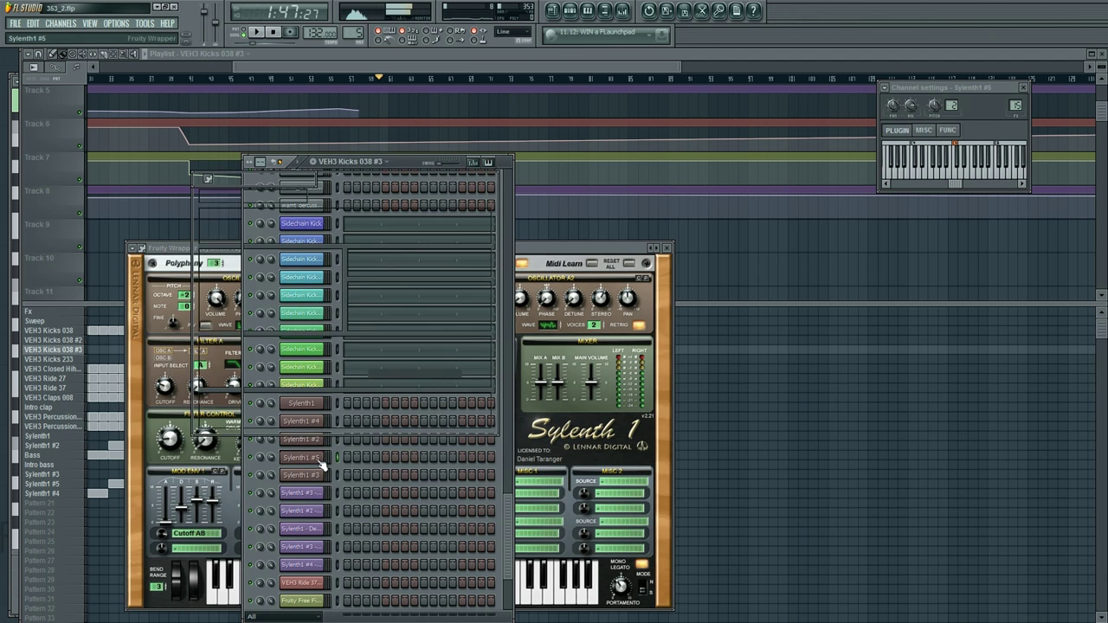
click(322, 466)
Step: Adjust the distortion amount of Sylenth1 #5 and set its distortion type to Clip
drag(237, 378, 235, 389)
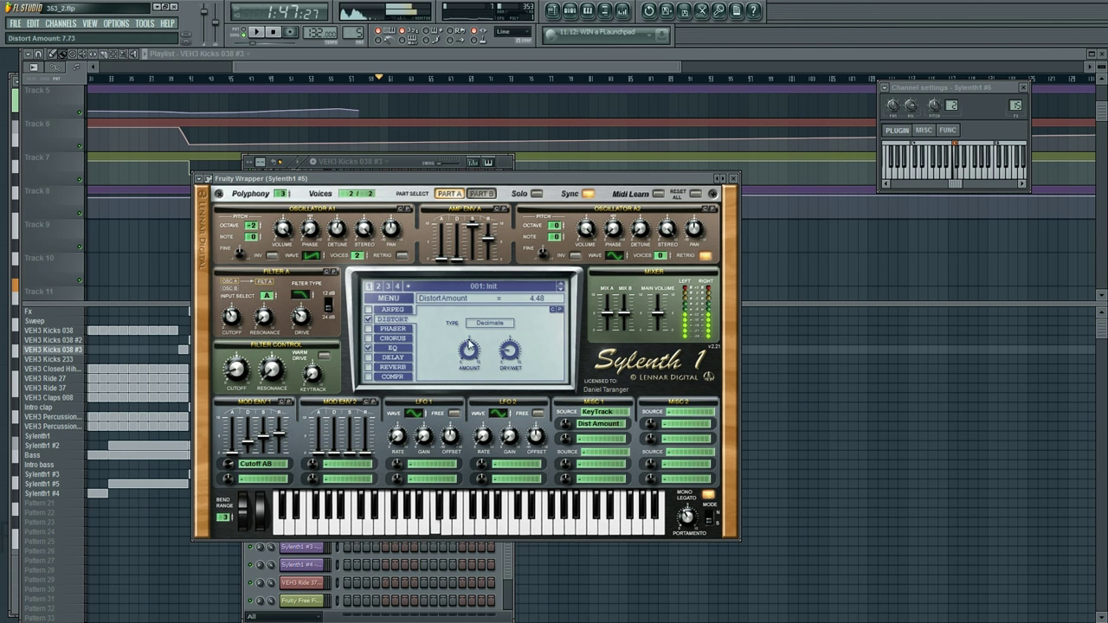
drag(480, 346, 475, 364)
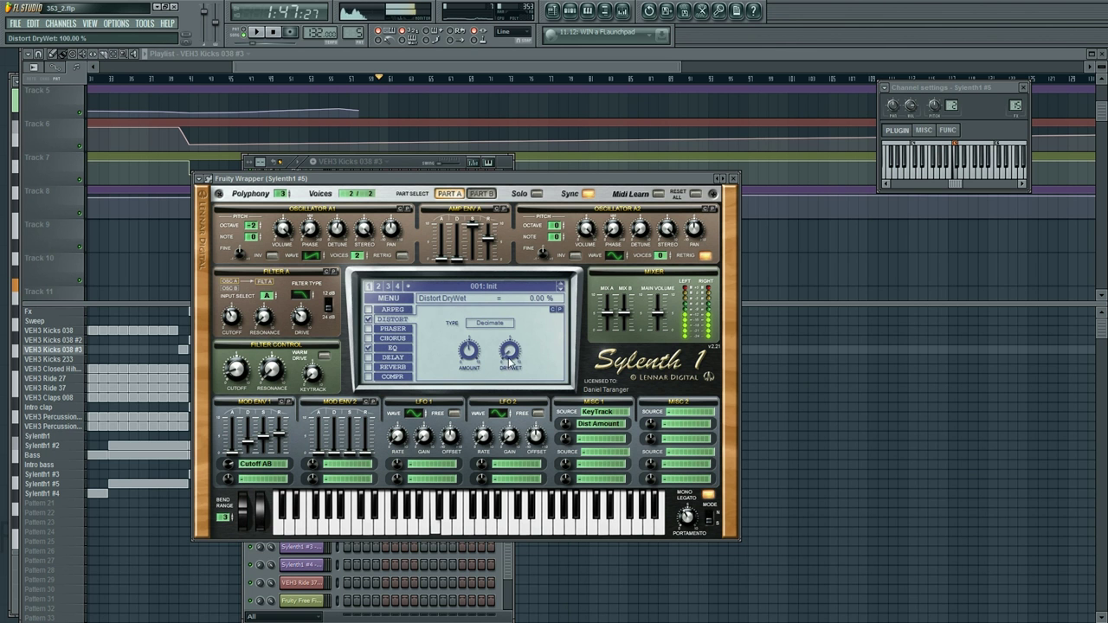
click(489, 323)
click(502, 350)
click(489, 323)
click(497, 362)
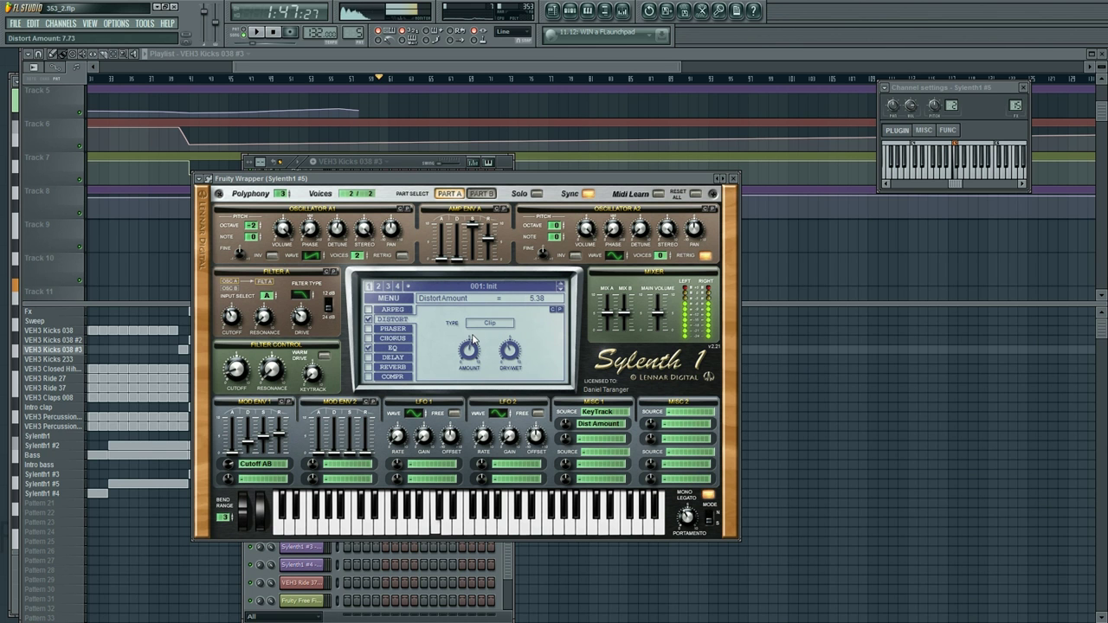
Step: Lower Sylenth1 #5's filter cutoff to 1 Hz and create an automation clip for it
key(space)
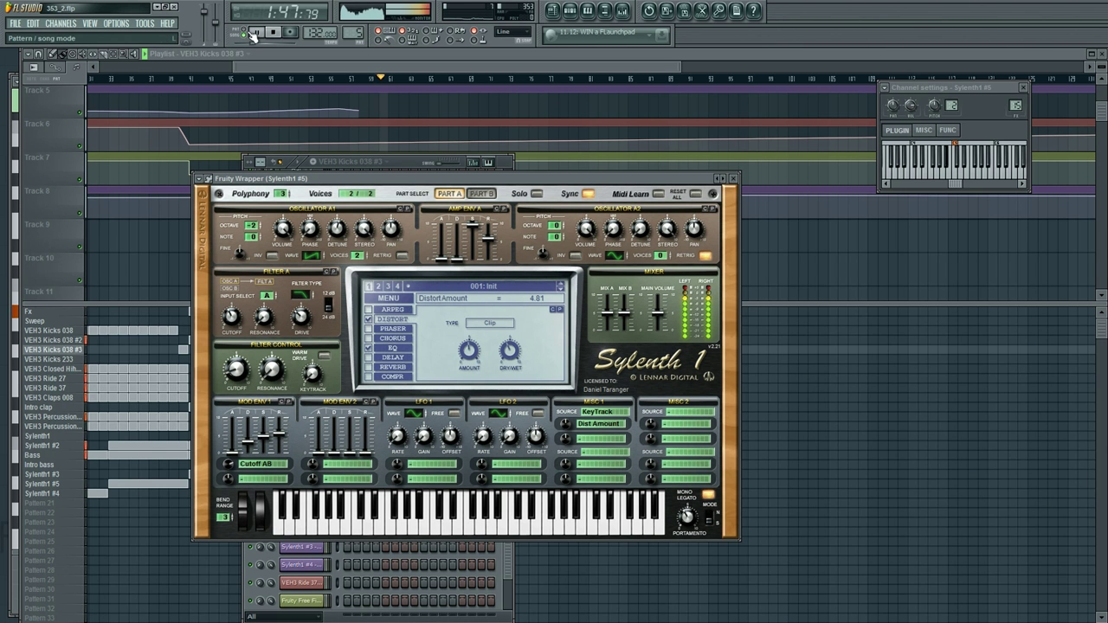
key(space)
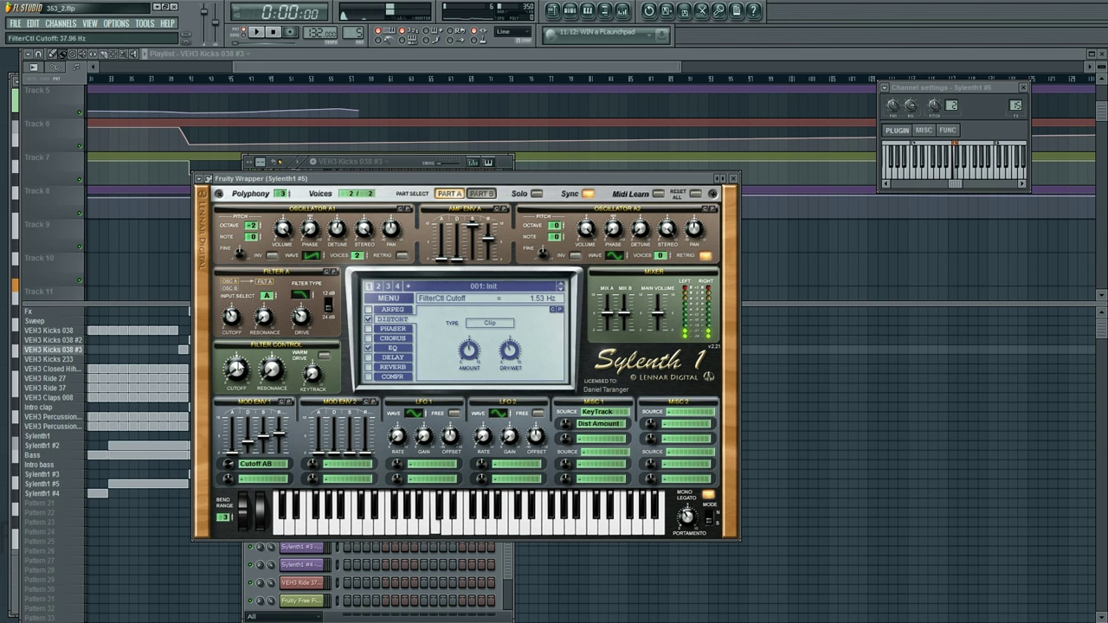
click(147, 24)
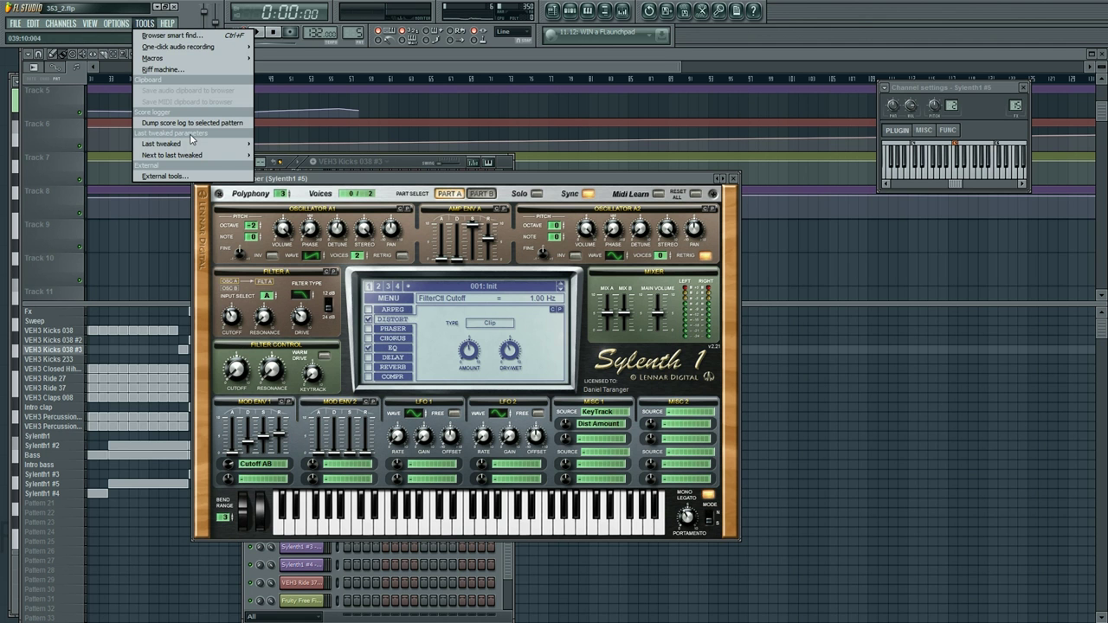
mouse_move(190, 143)
click(297, 202)
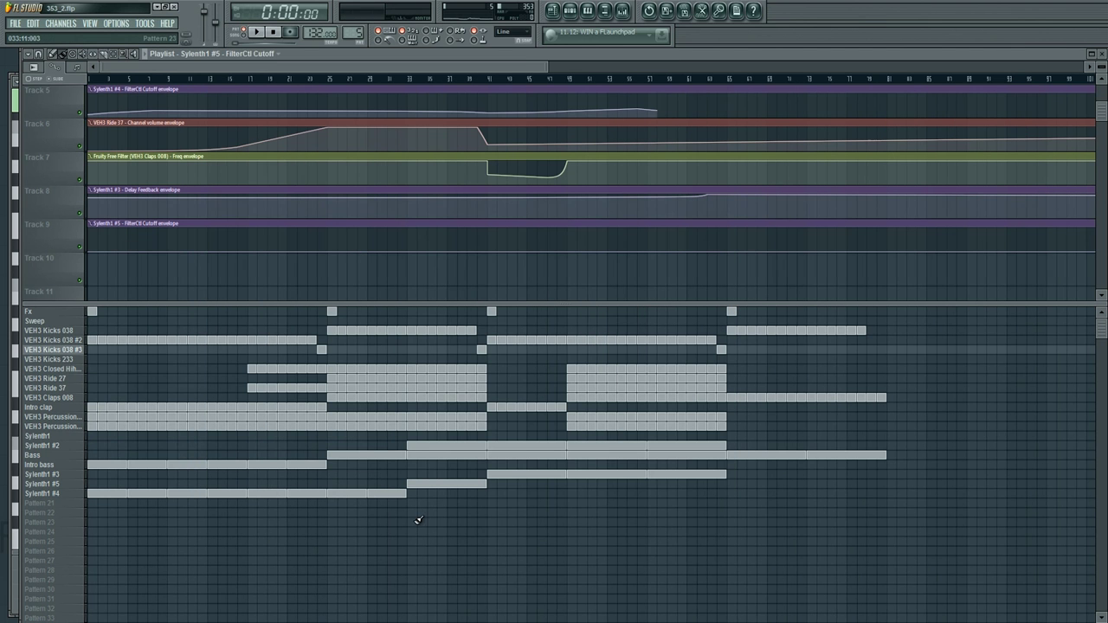
Step: Clone the Bass pattern as Bass #2 and replace the Bass clips from bar 65 with two Bass #2 clips
right_click(60, 453)
click(114, 504)
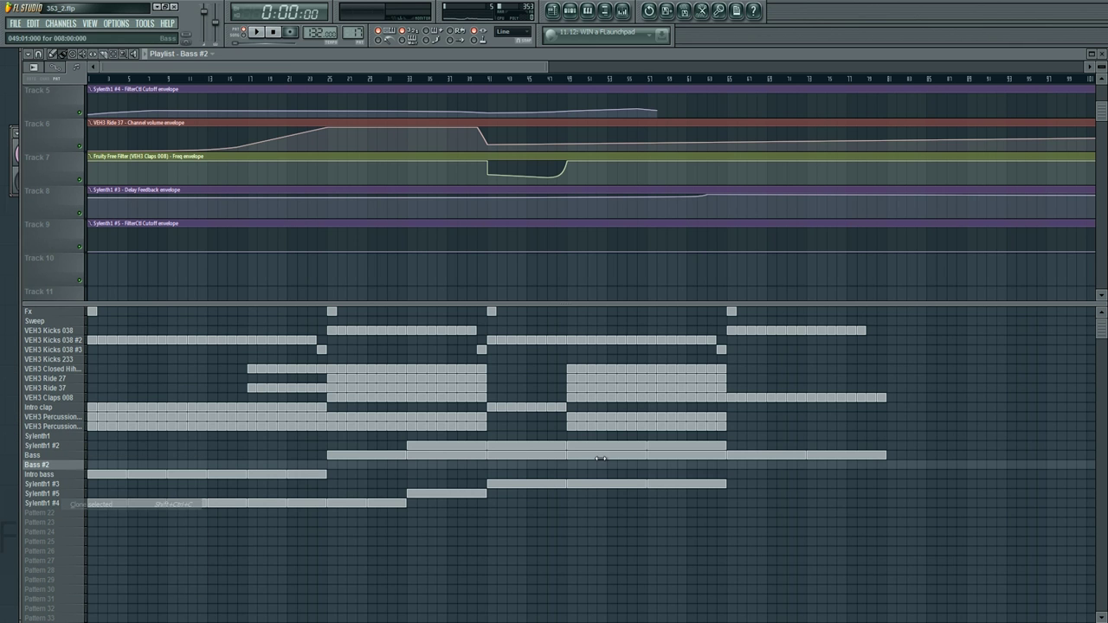
click(749, 465)
click(810, 464)
right_click(809, 456)
Step: Cut the Sylenth1 #5 notes from the Bass #2 pattern
key(F6)
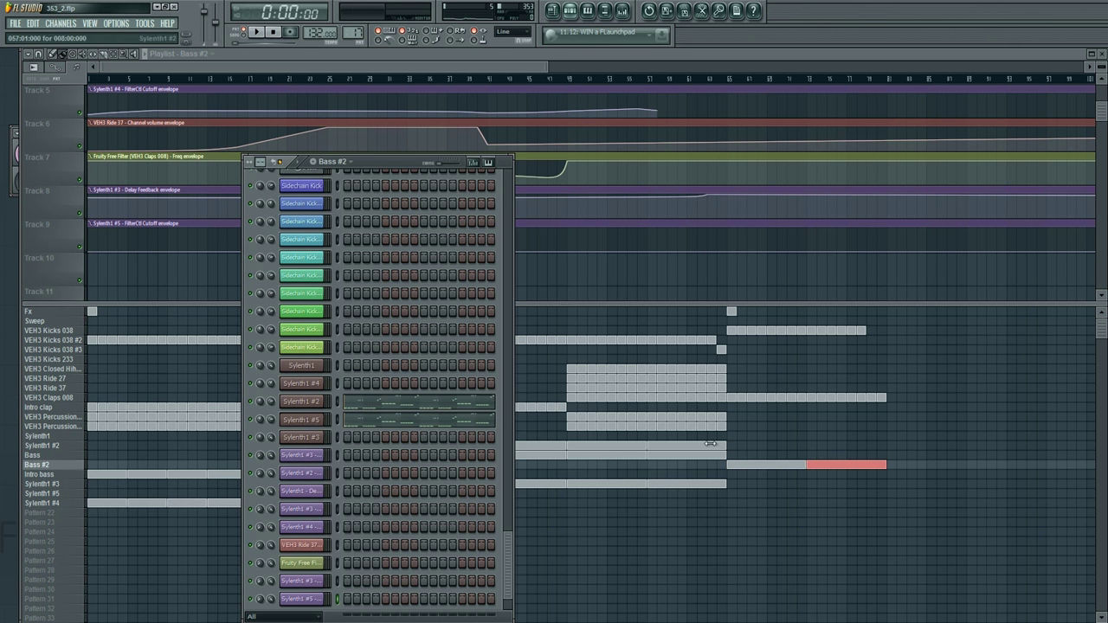
right_click(313, 420)
mouse_move(372, 477)
click(420, 479)
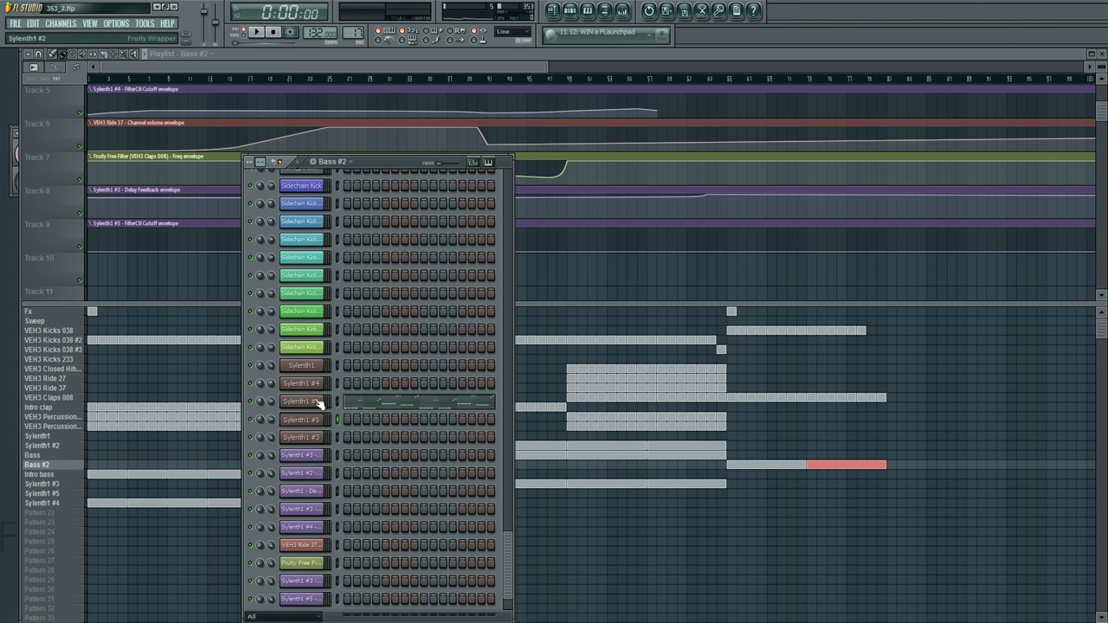
Step: Clone the Sylenth1 #2 channel and cut the original's notes from the Bass #2 pattern
right_click(314, 401)
click(362, 531)
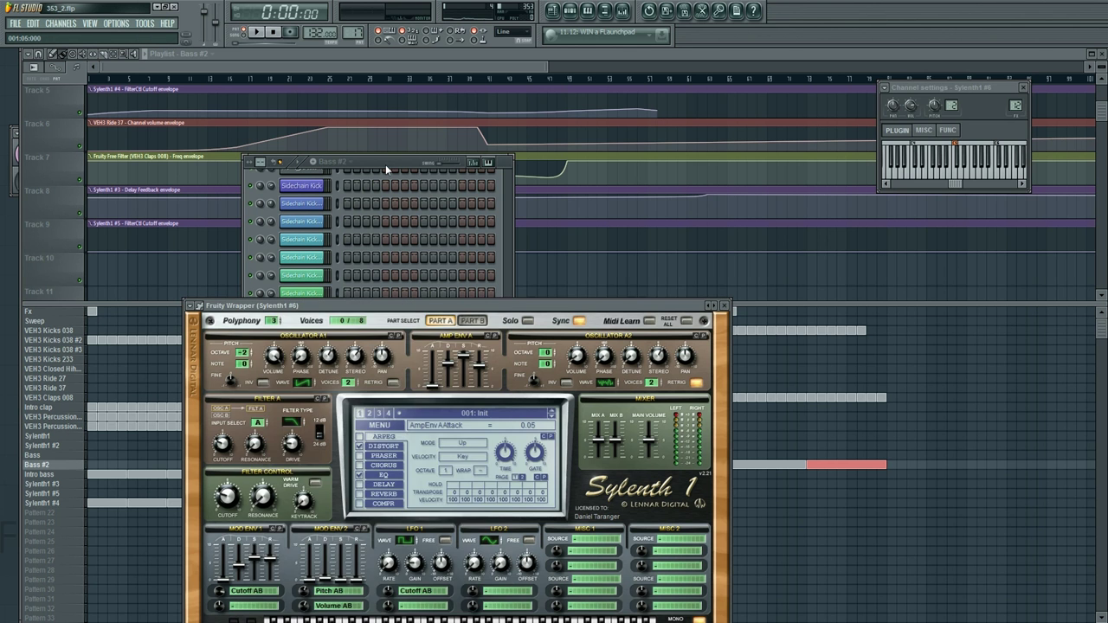
click(387, 157)
right_click(333, 417)
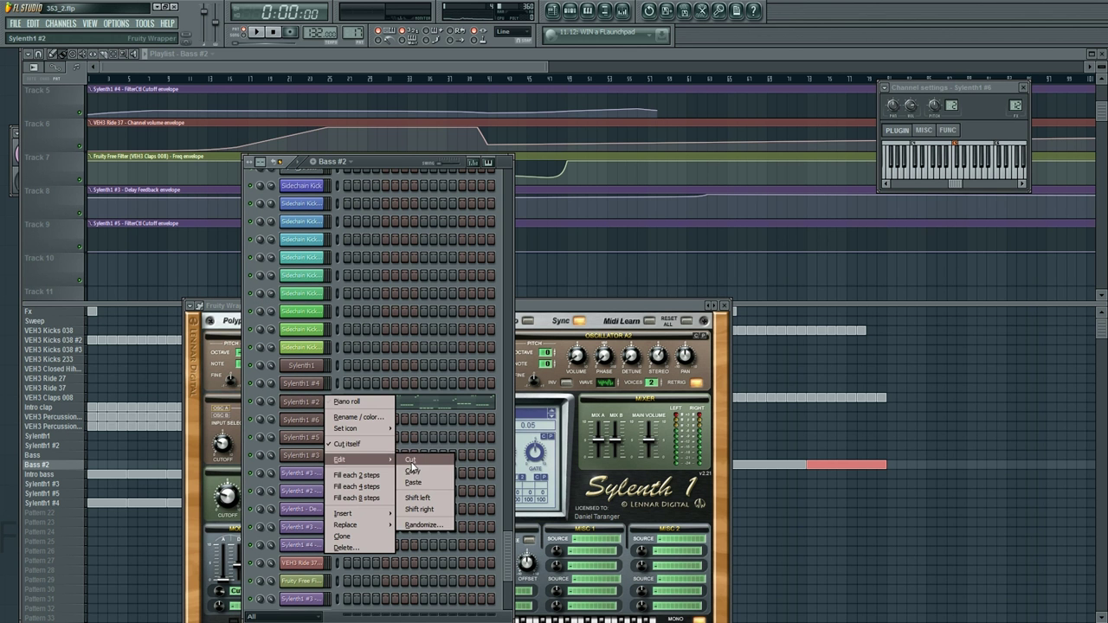
Step: Draw a three-bar F4 note for Sylenth1 #6 from bar 1 and set its LFO 1 wave to sine
click(346, 421)
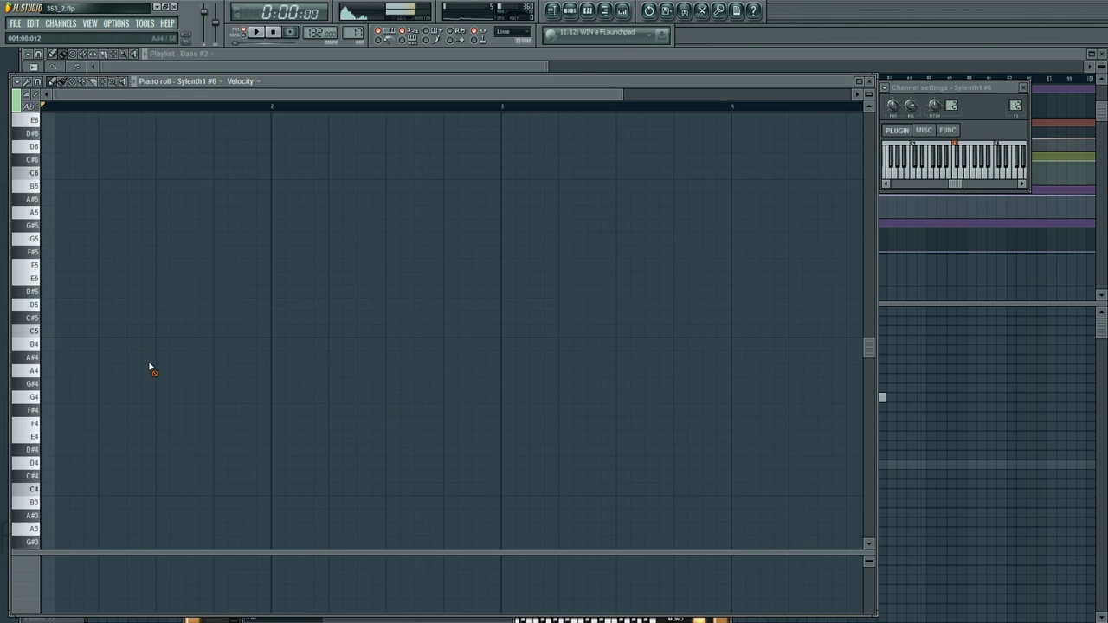
drag(45, 424, 734, 424)
key(F6)
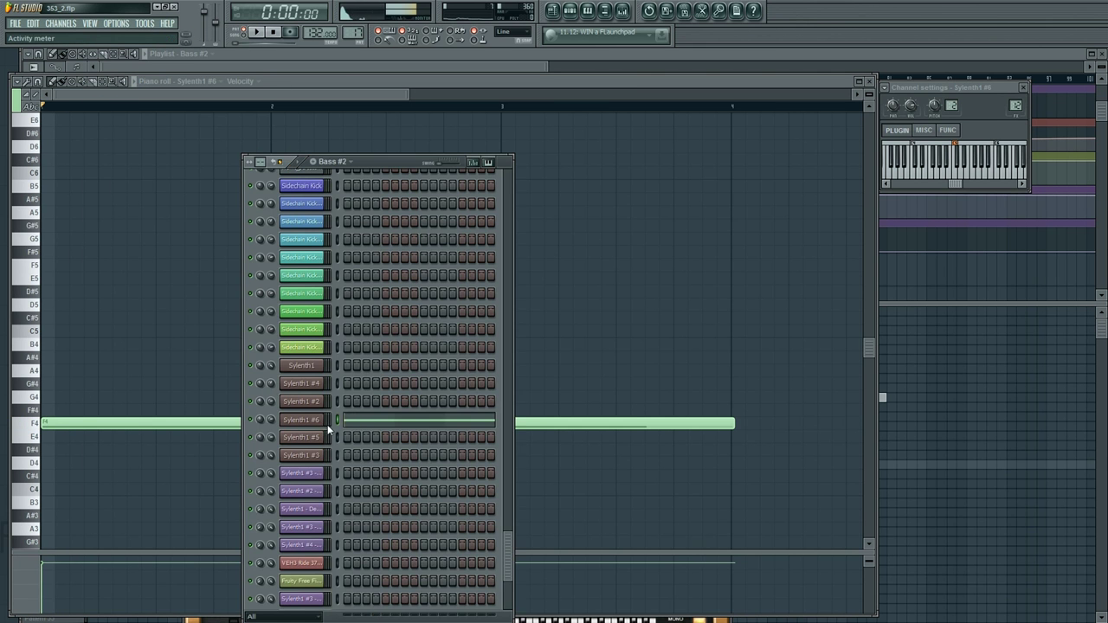
click(329, 426)
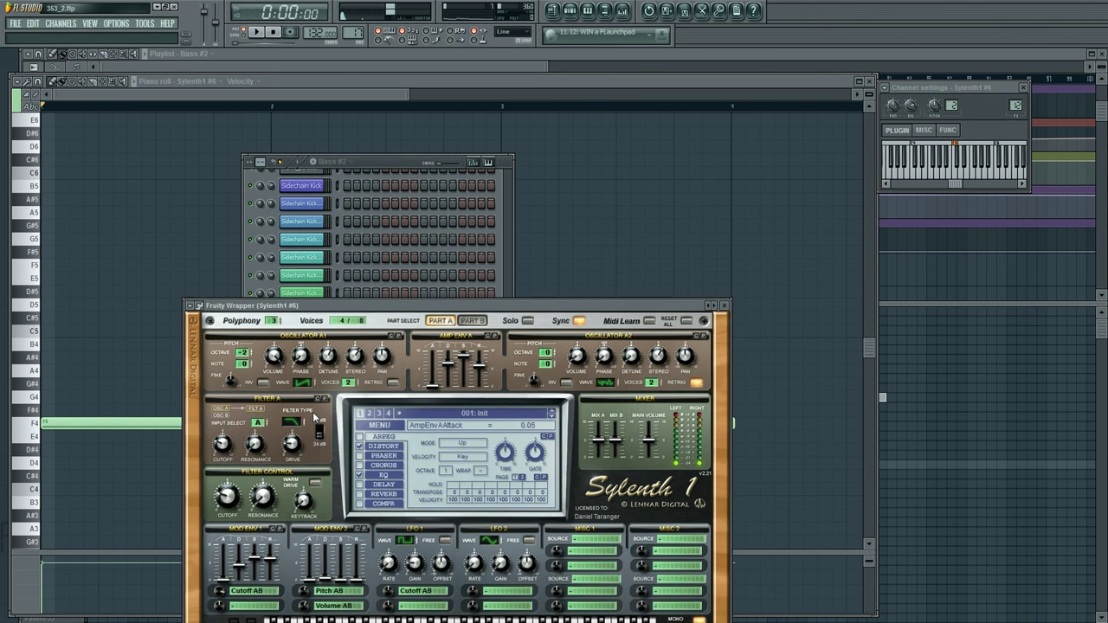
click(405, 541)
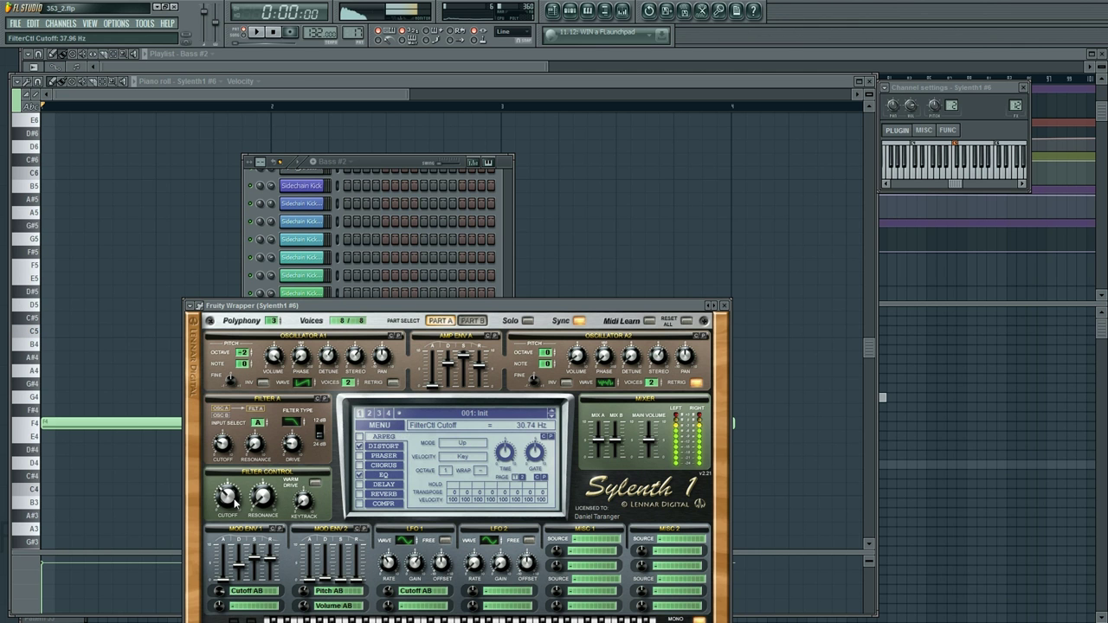
Step: Lower Sylenth1 #6's filter cutoff to about 17 Hz, create an automation clip for it and play from about bar 64
click(144, 24)
mouse_move(173, 143)
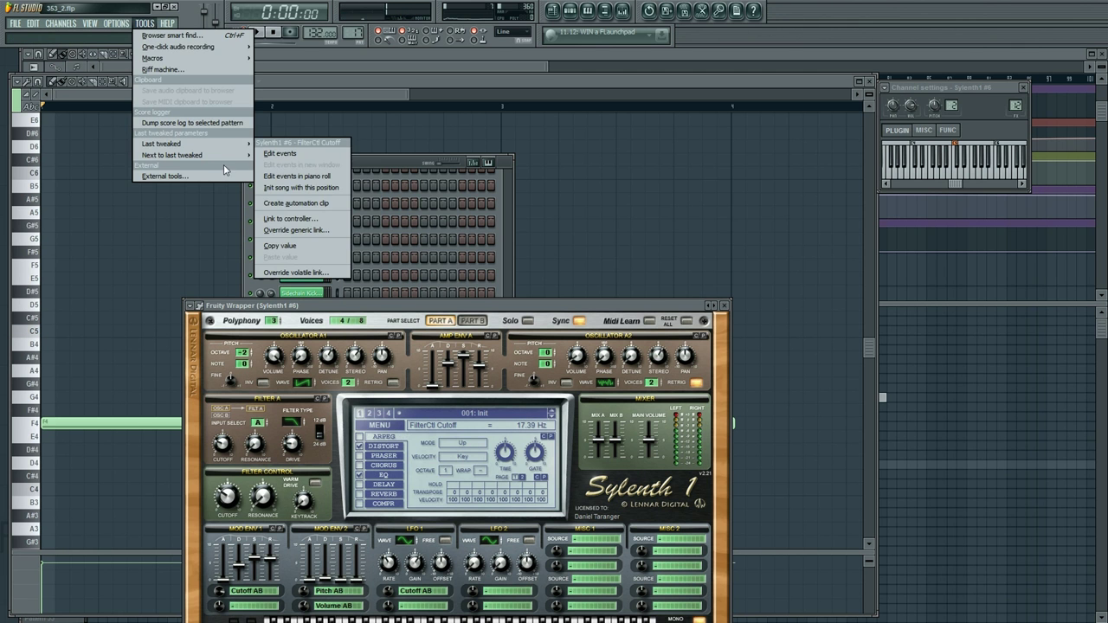
click(310, 203)
key(F5)
click(720, 78)
key(space)
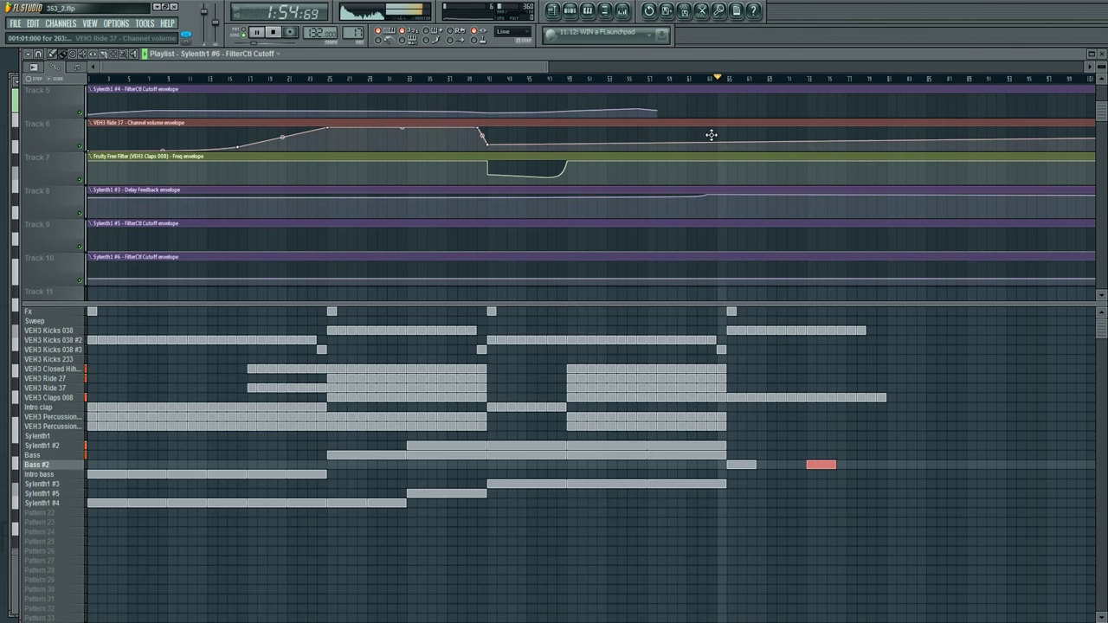
Step: Shorten the Sylenth1 #6 F4 note to just under two bars and add a short F5 note right before bar 3
click(761, 466)
double_click(736, 466)
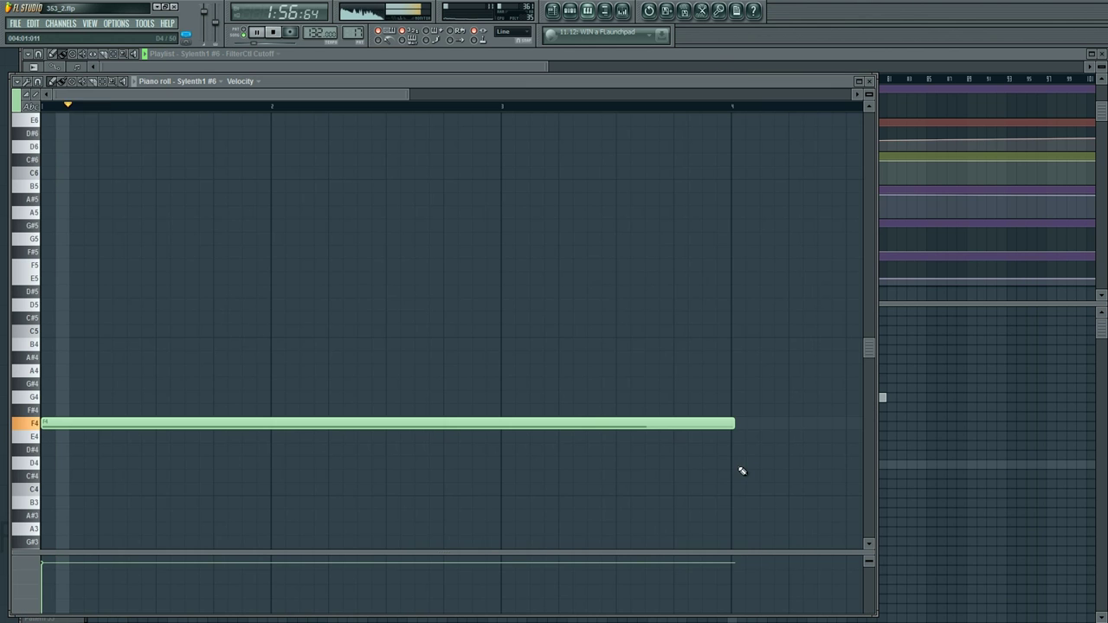
scroll(259, 108, down, 3)
drag(349, 423, 257, 435)
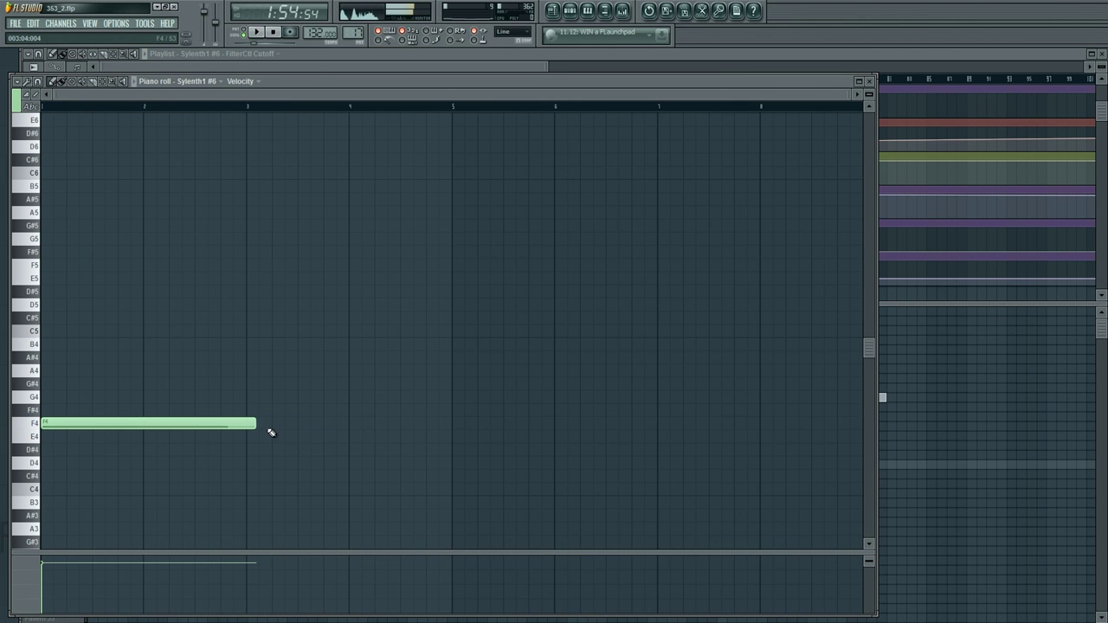
click(251, 264)
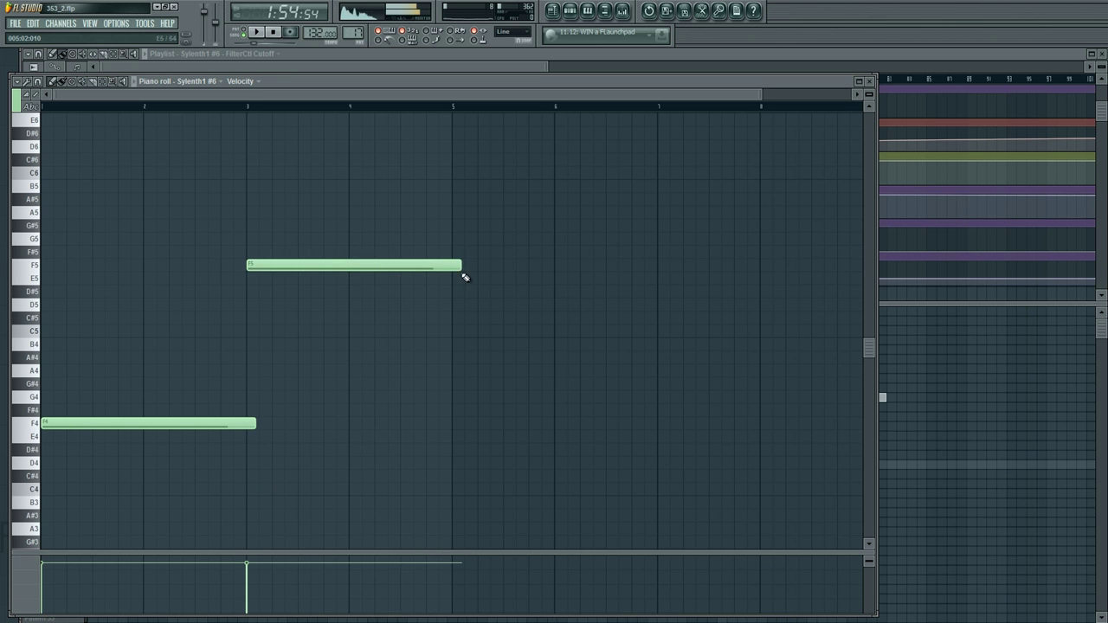
drag(356, 264, 343, 264)
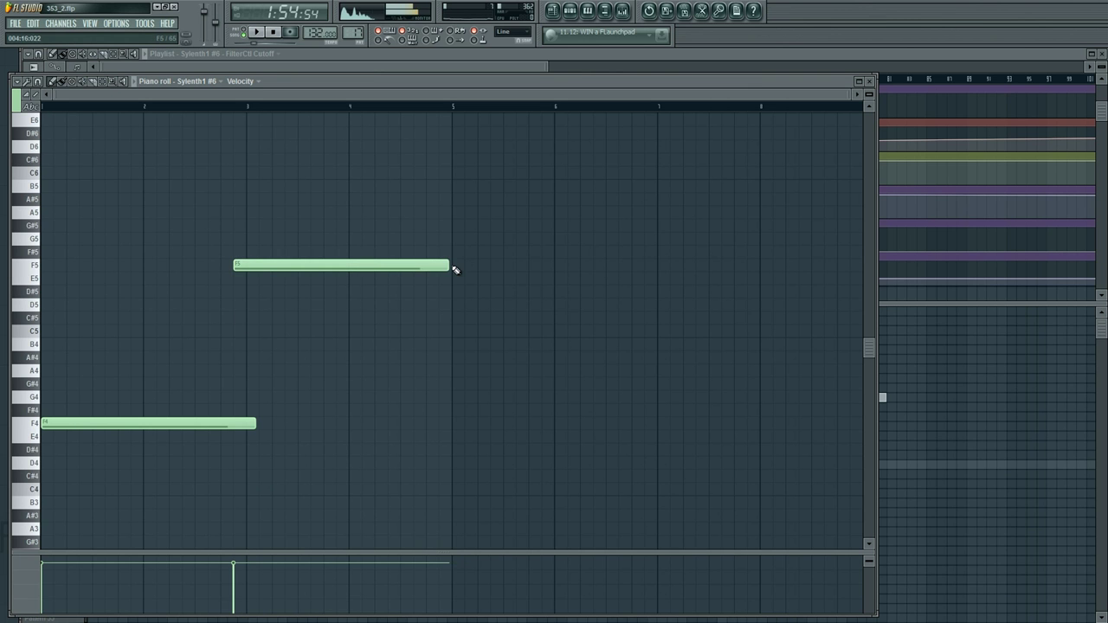
drag(449, 265, 258, 277)
drag(255, 424, 236, 425)
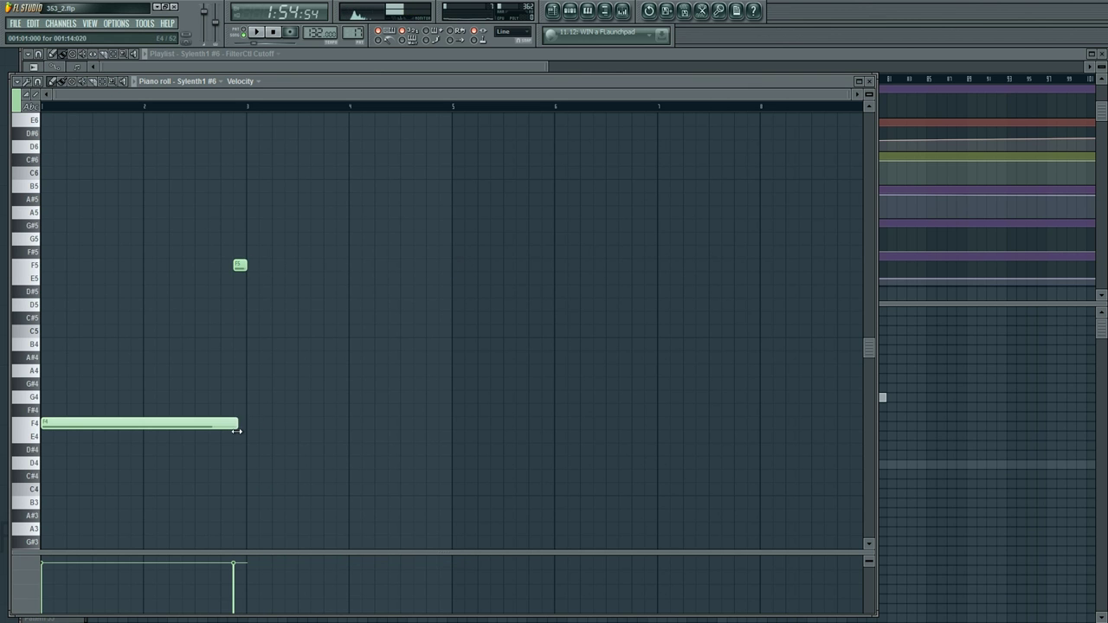
Step: Add two-bar notes D#5 at bar 3, G#4 at bar 5, A#4 at bar 7 and C#5 at bar 9
click(252, 290)
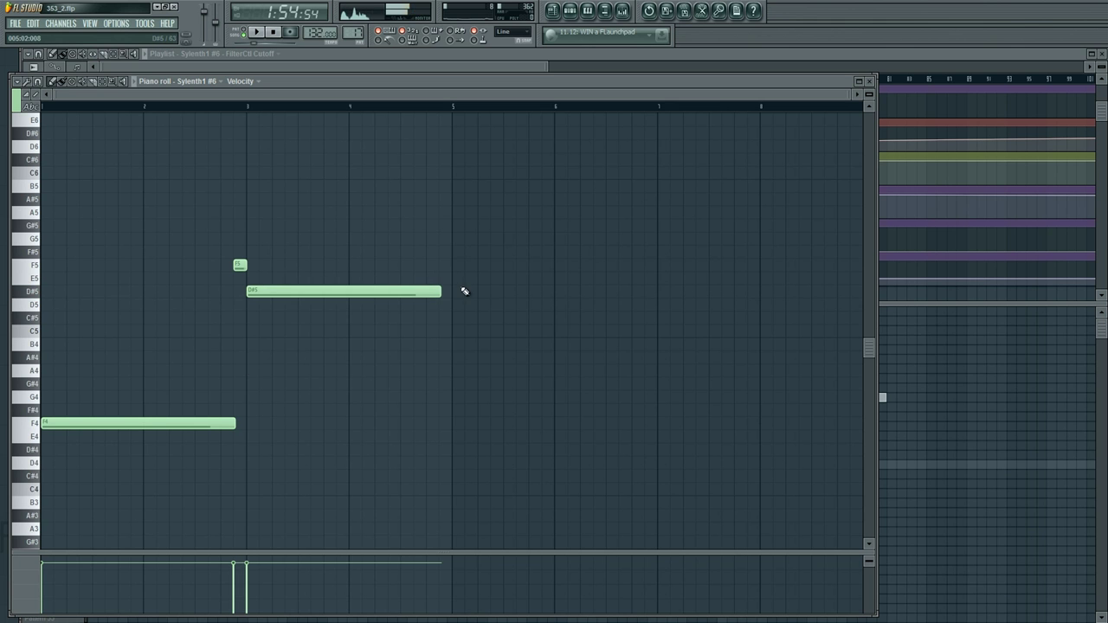
mouse_move(440, 292)
mouse_down()
mouse_move(354, 306)
mouse_move(451, 299)
mouse_up()
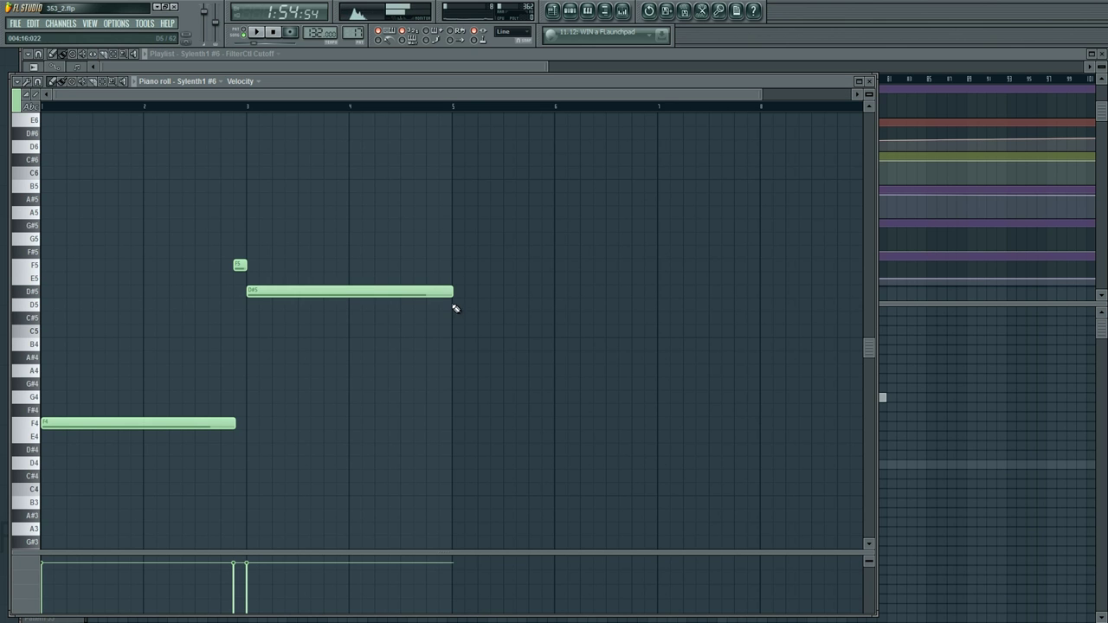
click(452, 382)
scroll(467, 111, down, 2)
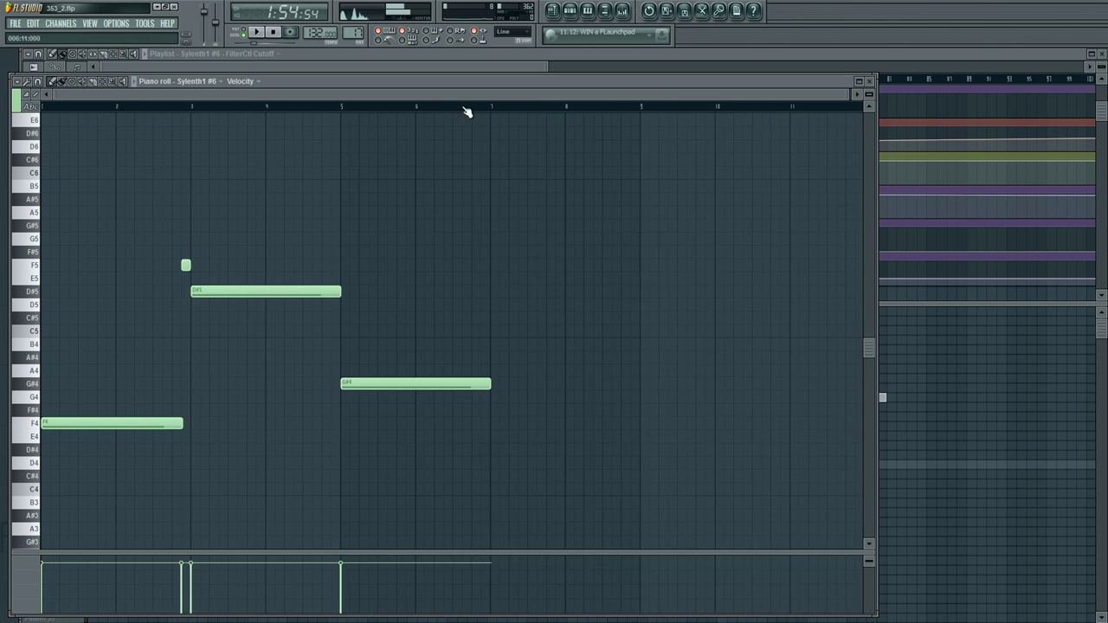
click(490, 358)
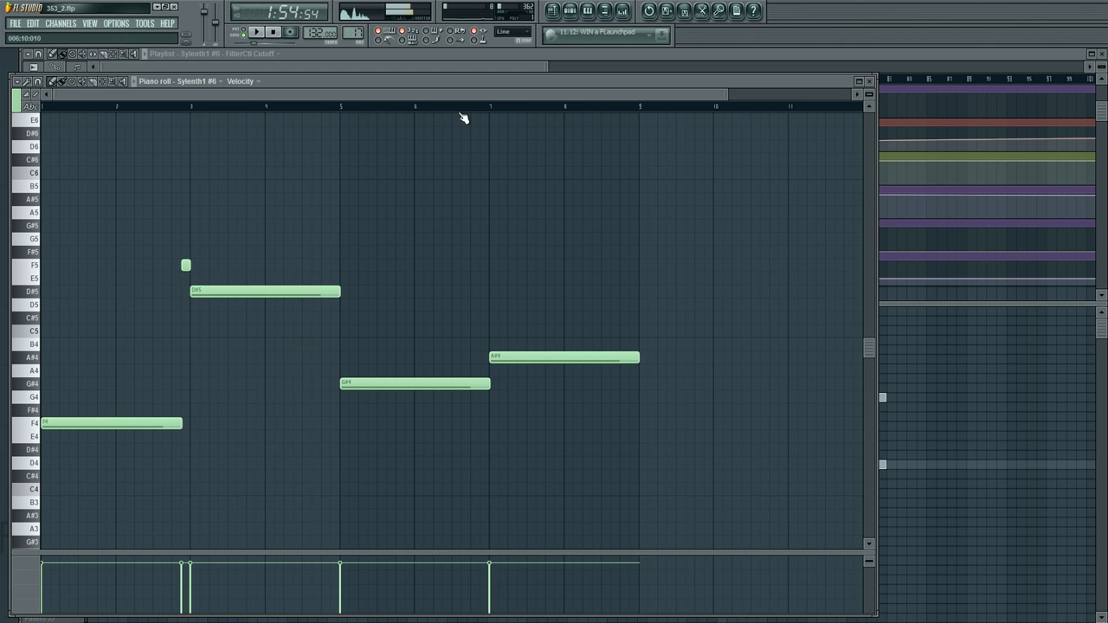
scroll(463, 118, down, 1)
click(552, 317)
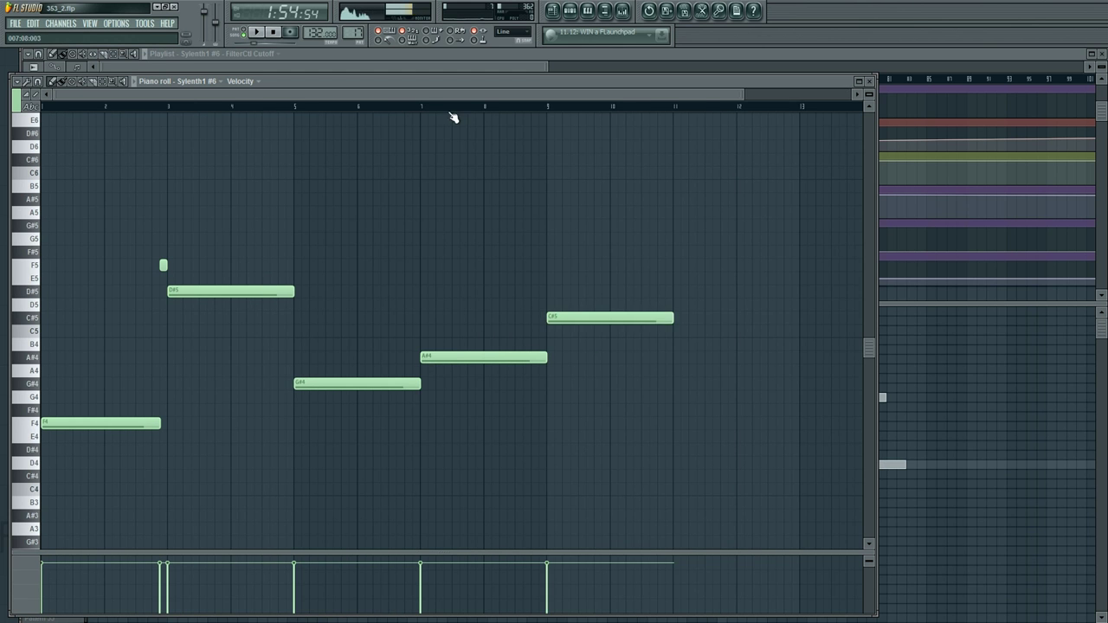
Step: Add two-bar notes F4 at bar 11, C#5 at bar 13 and A4 at bar 15
scroll(444, 113, down, 1)
click(590, 422)
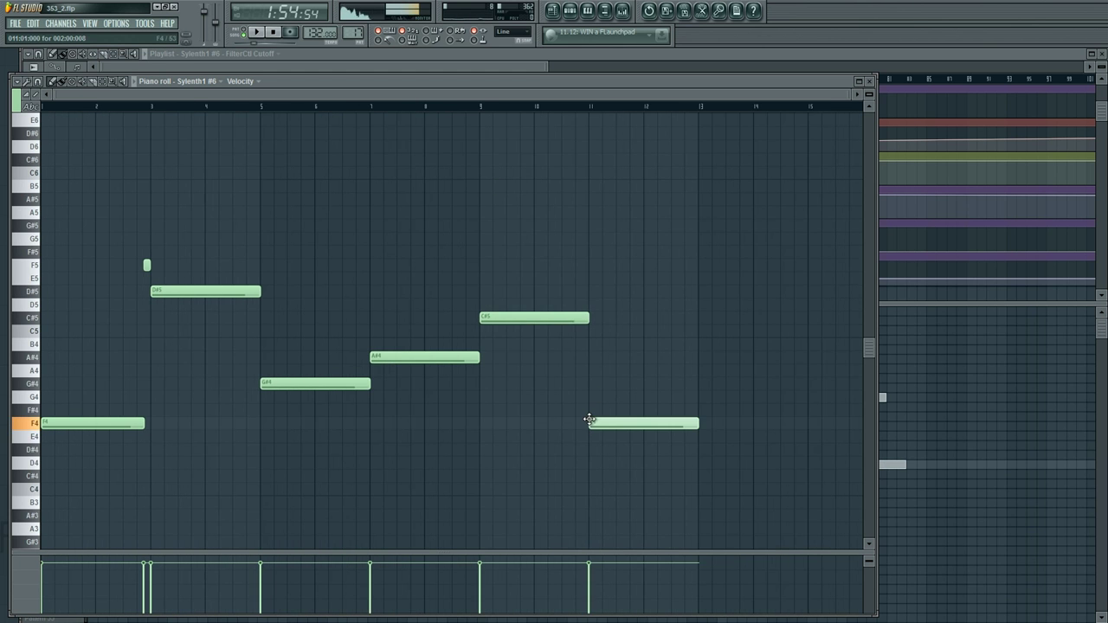
scroll(465, 111, down, 1)
click(629, 316)
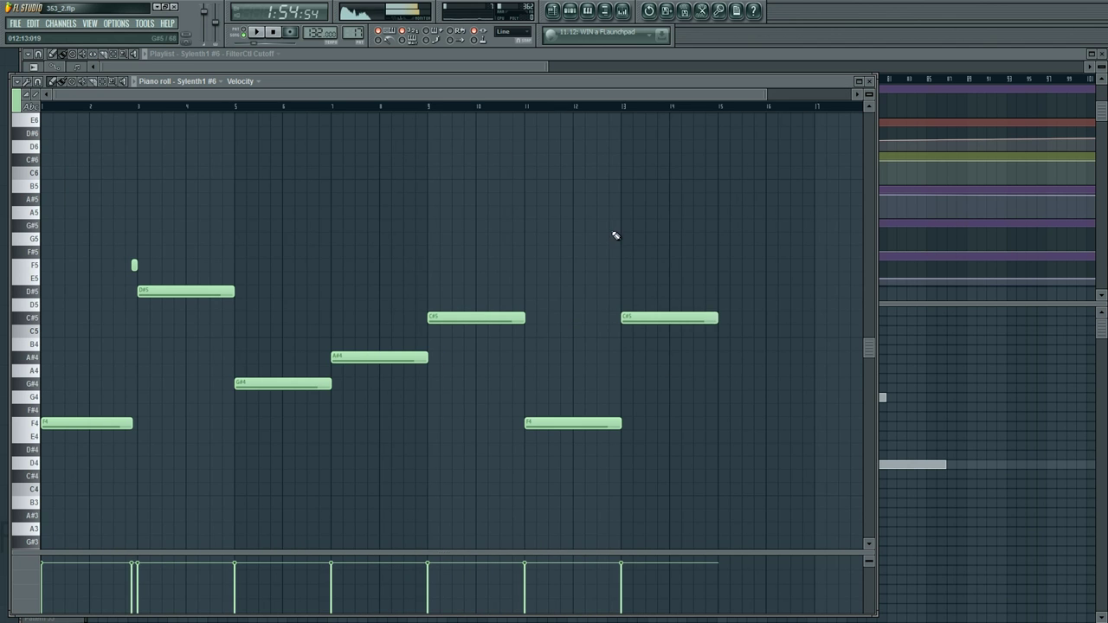
scroll(541, 107, down, 1)
click(649, 374)
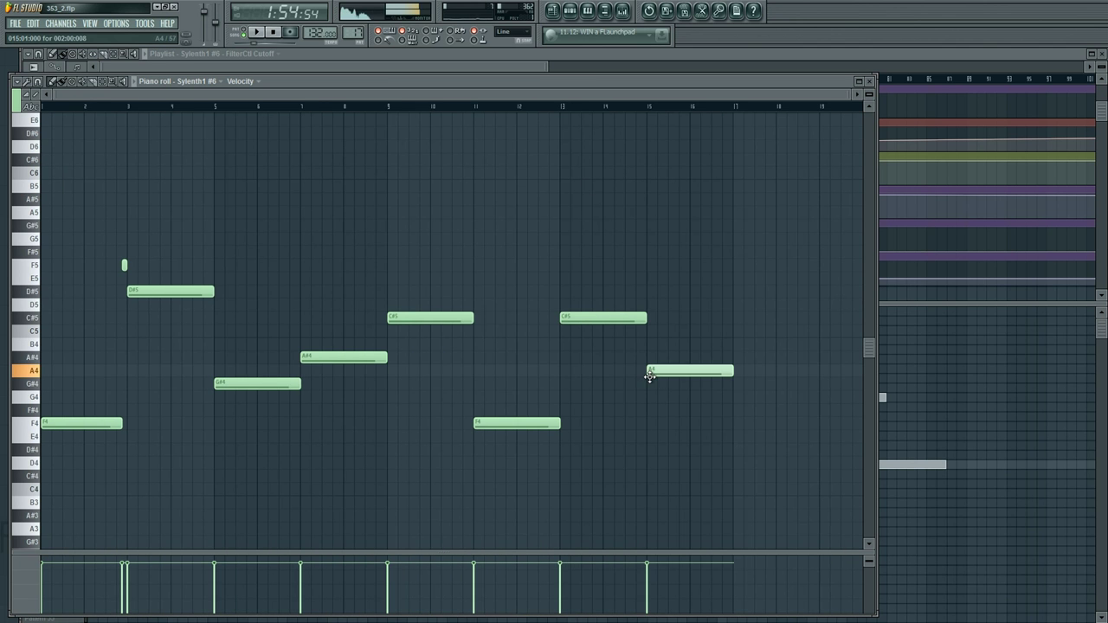
scroll(580, 117, down, 1)
Step: Play the song from about bar 64 and delete the second Bass #2 clip in the playlist
key(F5)
key(F7)
key(F7)
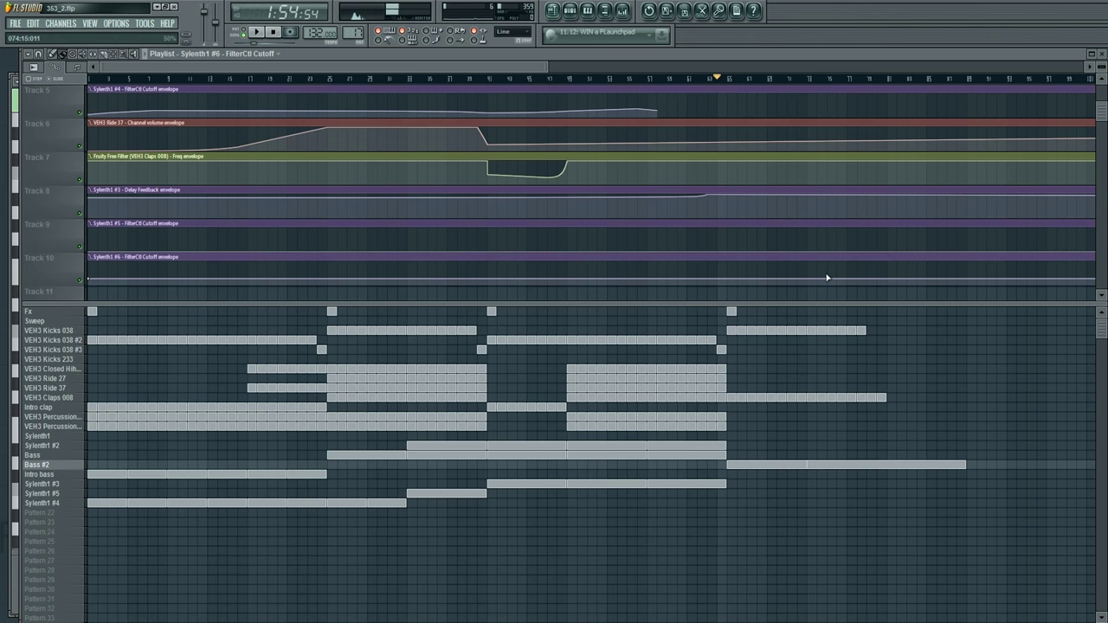
key(space)
right_click(943, 465)
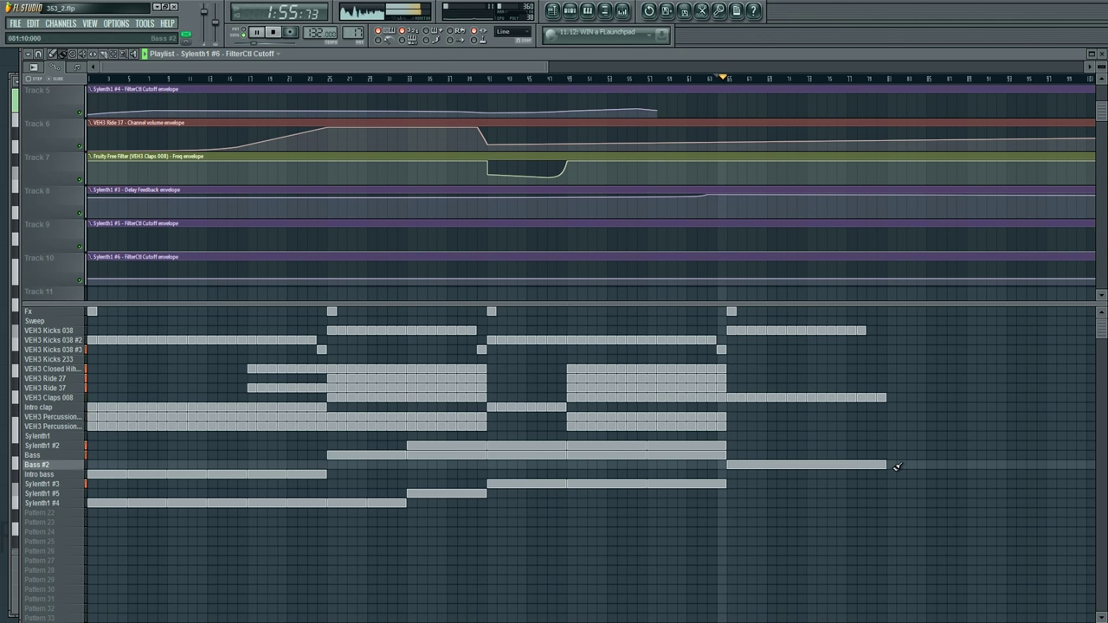
Step: Repeat the Bass #2 clip at bar 81 and replace the VEH3 Kicks 038 and Claps 008 clips after bar 65 with Kicks 038 #3
click(897, 467)
click(733, 350)
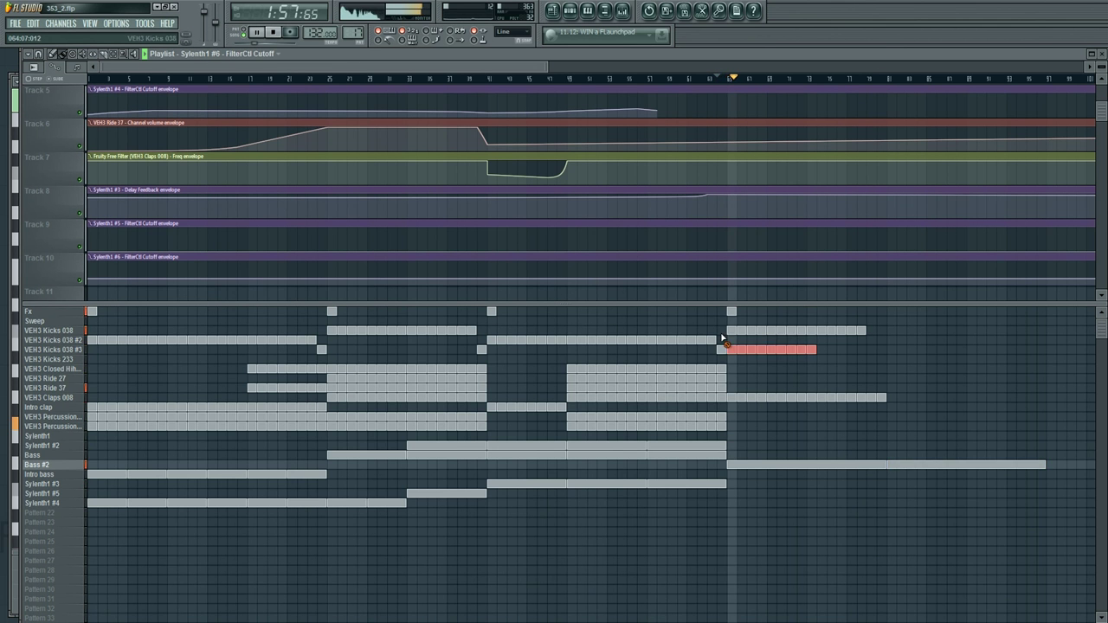
right_click(755, 332)
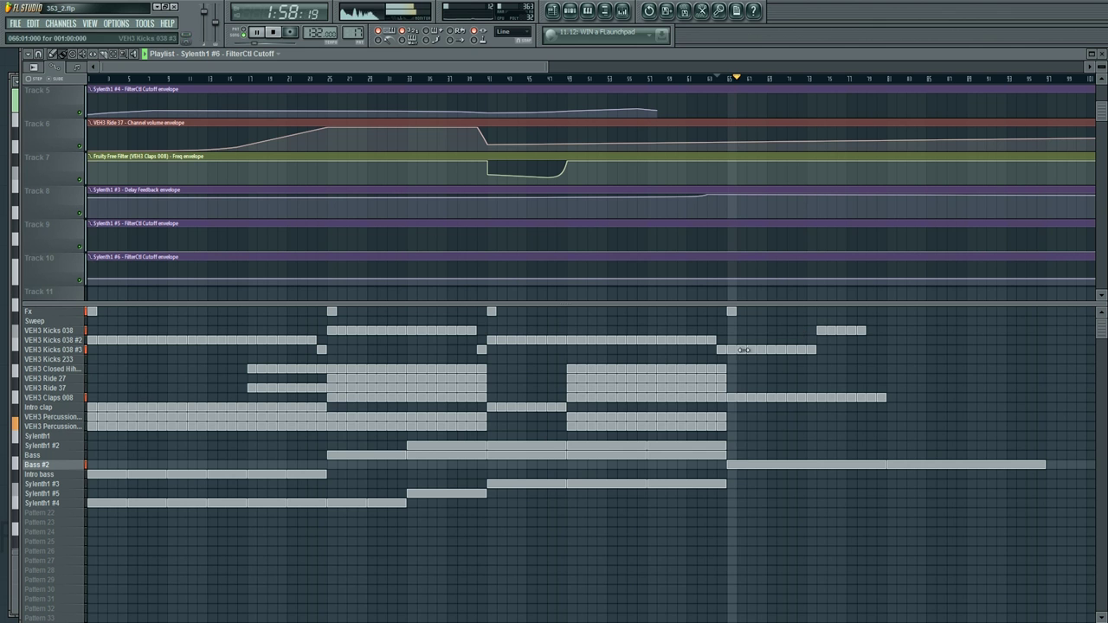
right_click(762, 398)
right_click(822, 332)
Step: Extend the row of VEH3 Kicks 038 #3 clips to about bar 95
drag(832, 351, 916, 347)
drag(518, 67, 733, 104)
drag(470, 351, 540, 350)
drag(421, 68, 376, 65)
key(F6)
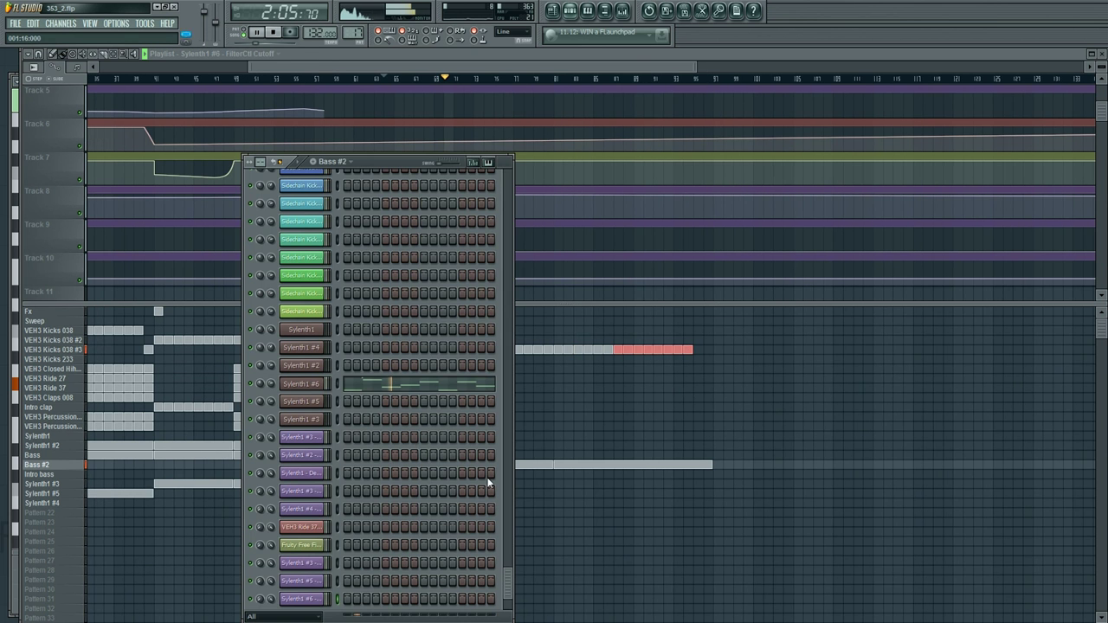
key(F6)
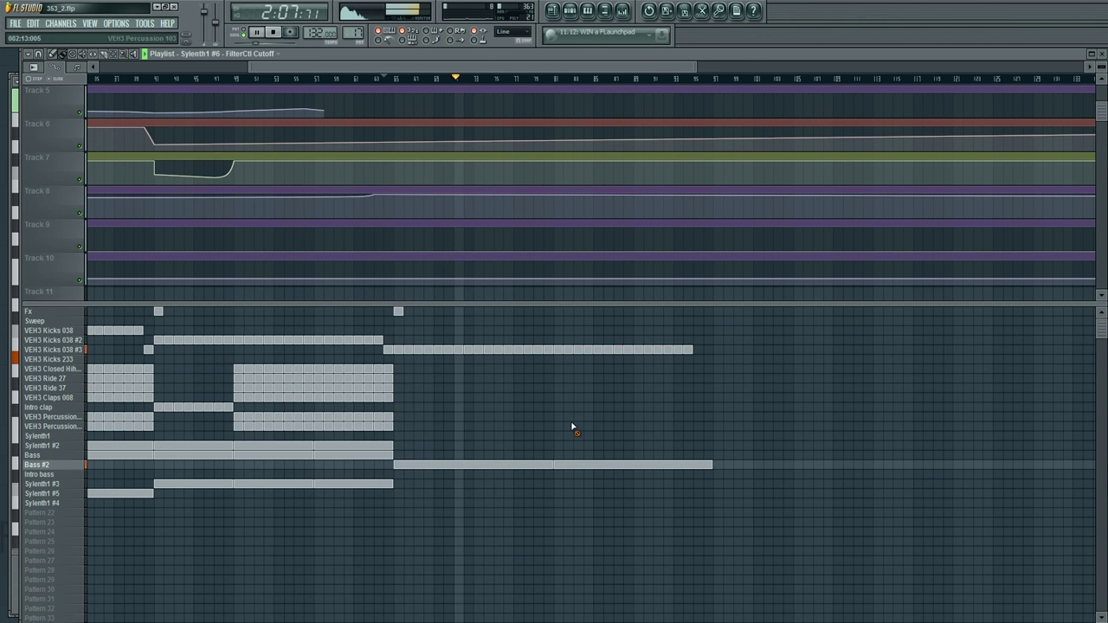
Step: Check the Sylenth1 pattern's channels and place three consecutive Sylenth1 #2 clips from bar 73 to bar 97
click(52, 438)
key(F6)
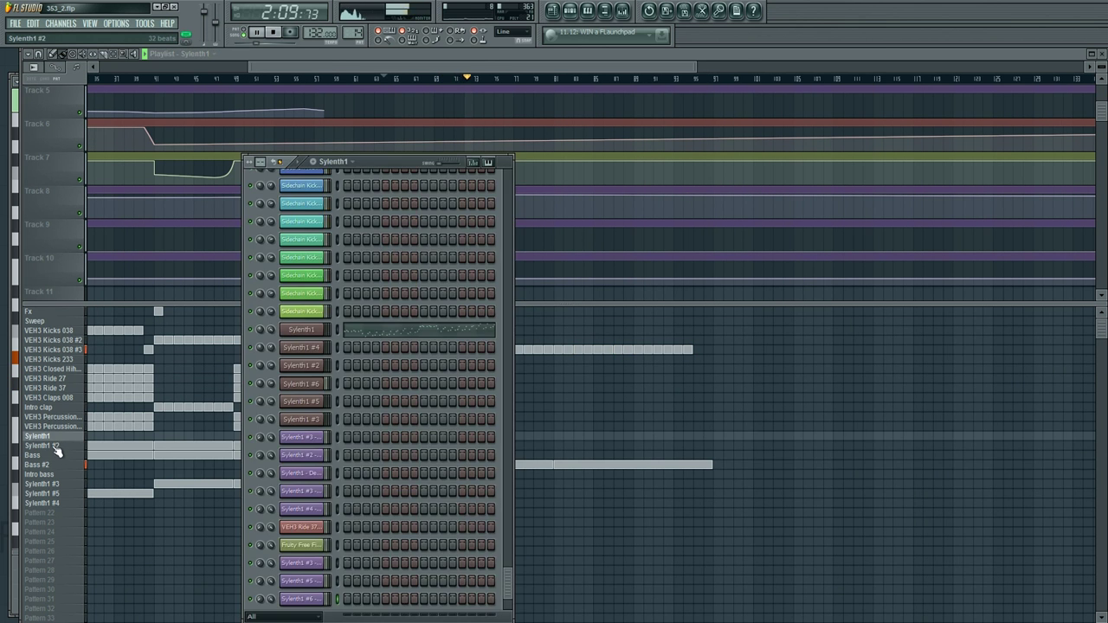
key(F6)
drag(482, 446, 586, 446)
right_click(490, 445)
click(491, 445)
click(701, 445)
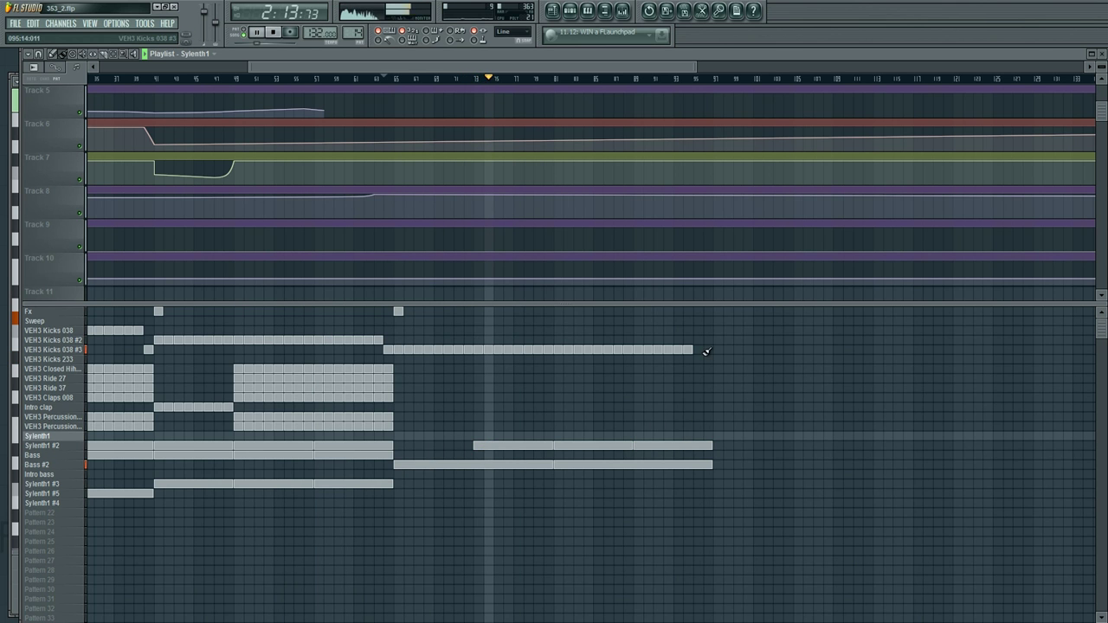
Step: Extend the Bass #2 and Sylenth1 #2 clips to bar 113 and the VEH3 Kicks 038 #3 clips to about bar 112
click(719, 463)
click(719, 446)
click(720, 349)
click(804, 447)
Step: Shape the Sylenth1 #6 FilterCtl Cutoff envelope with points at bar 65, about bar 72 and about bar 87
click(397, 281)
click(477, 282)
click(616, 282)
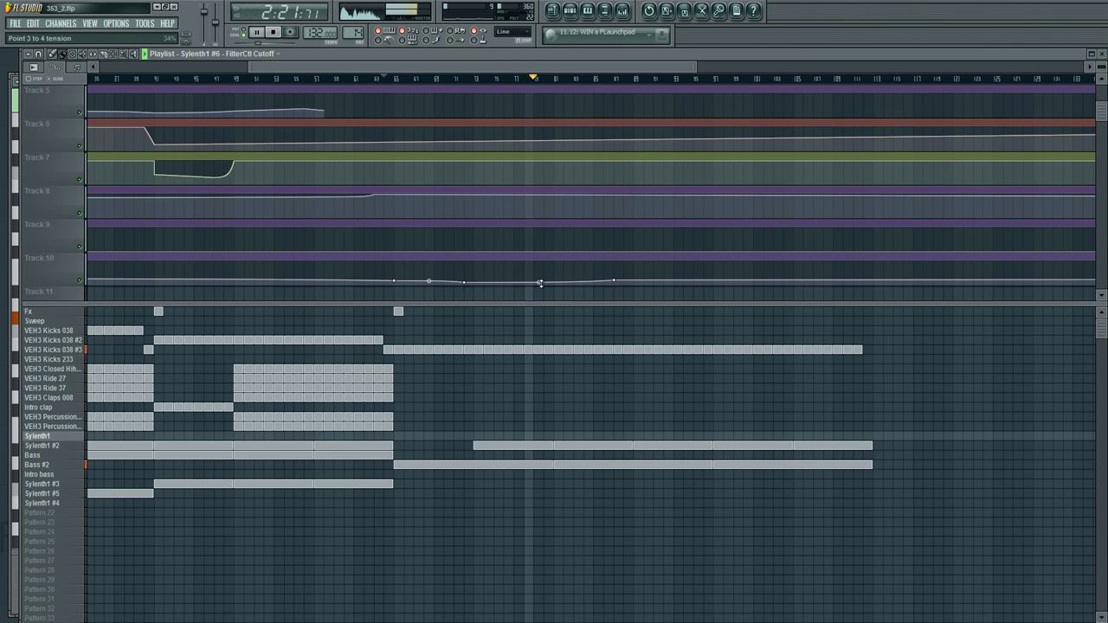
Step: Adjust two bands in the Fruity Parametric EQ 2 on mixer insert 3
click(623, 17)
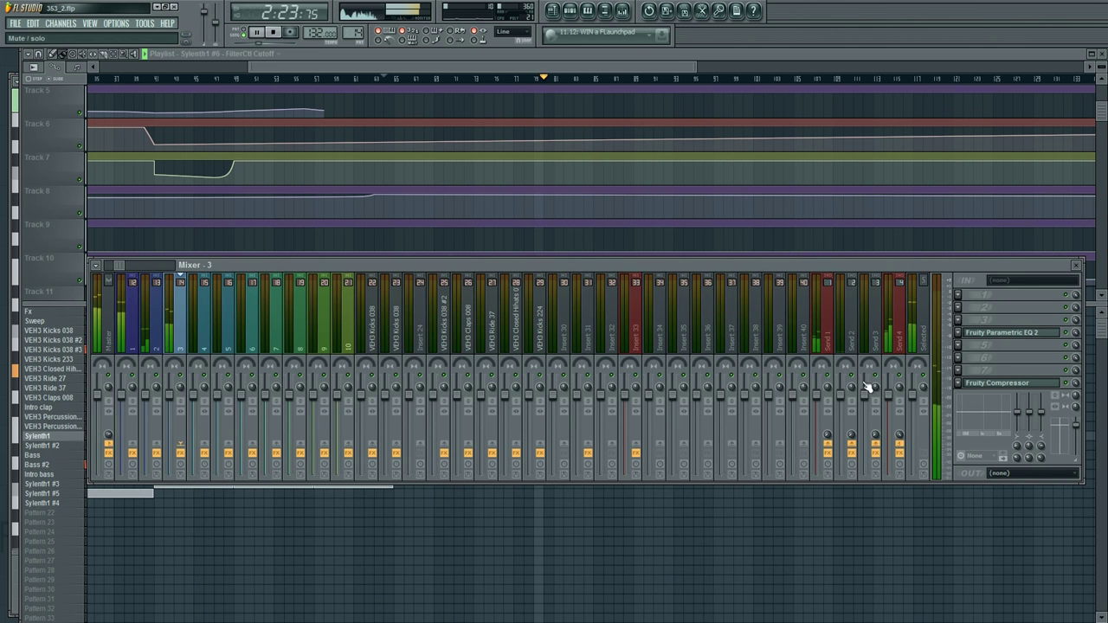
click(1014, 332)
drag(193, 315, 171, 315)
drag(241, 311, 214, 285)
Step: Reshape a band in the Fruity Parametric EQ 2 on the Send 4 mixer track
click(825, 307)
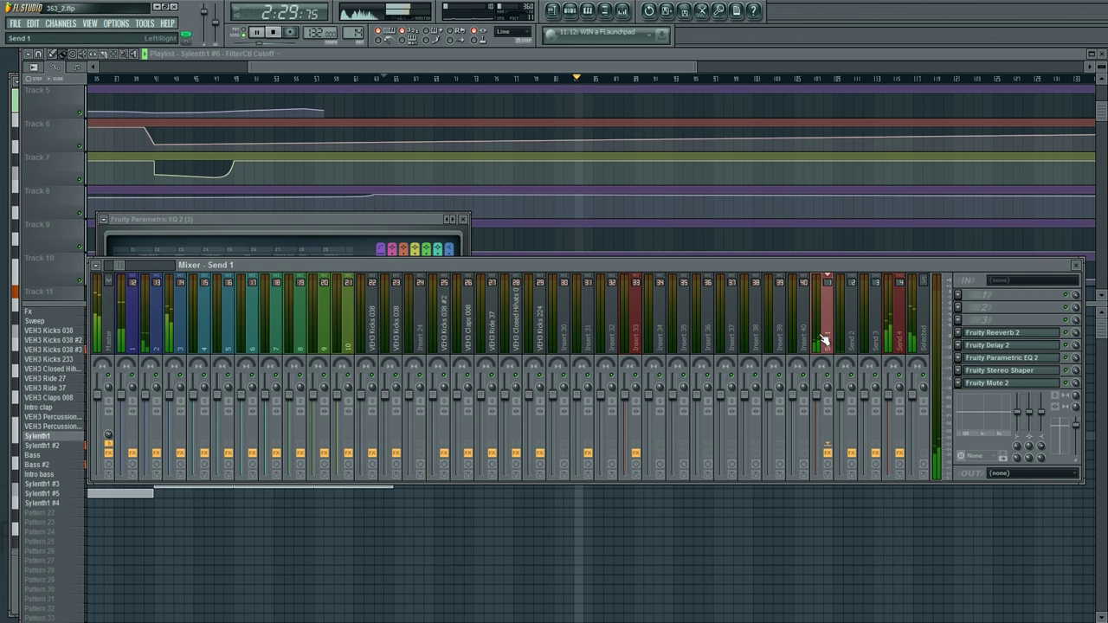
click(184, 344)
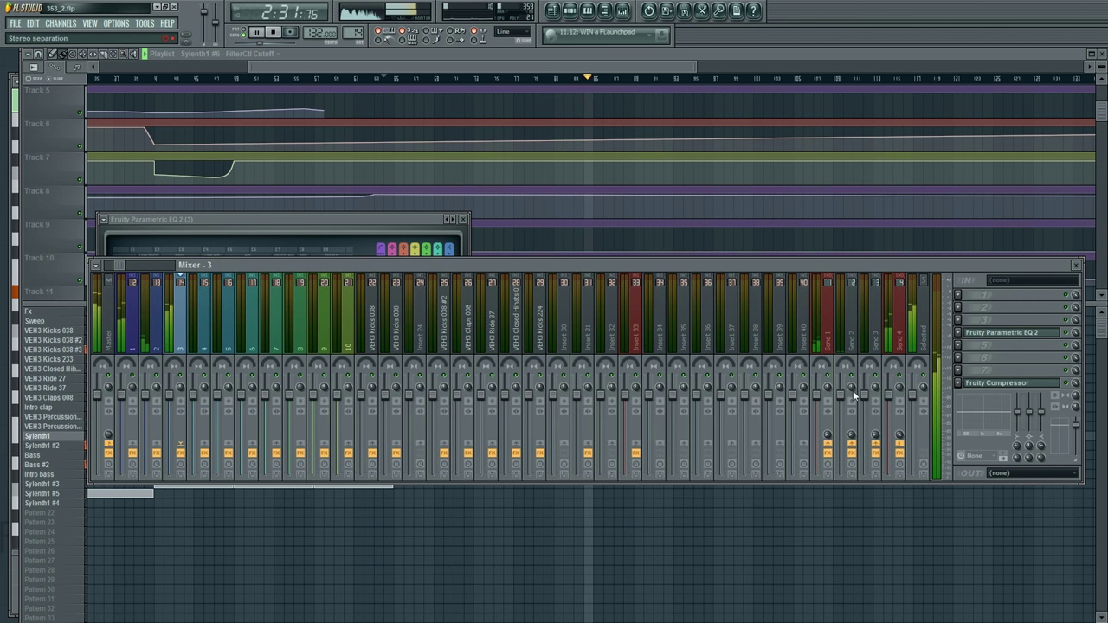
click(895, 394)
click(1021, 358)
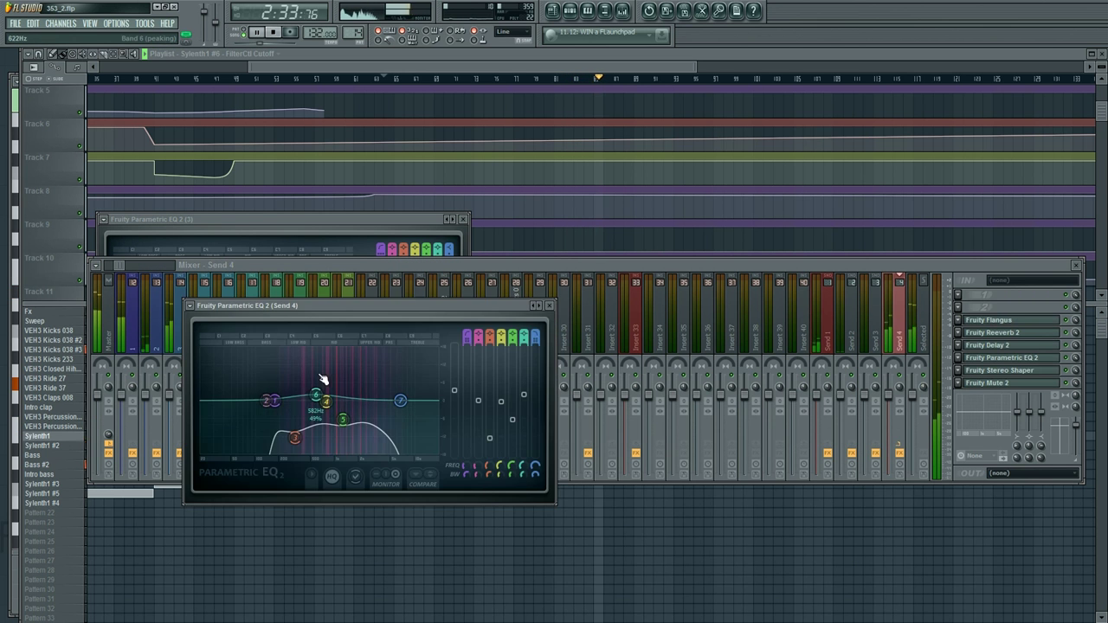
drag(316, 418, 292, 399)
click(525, 551)
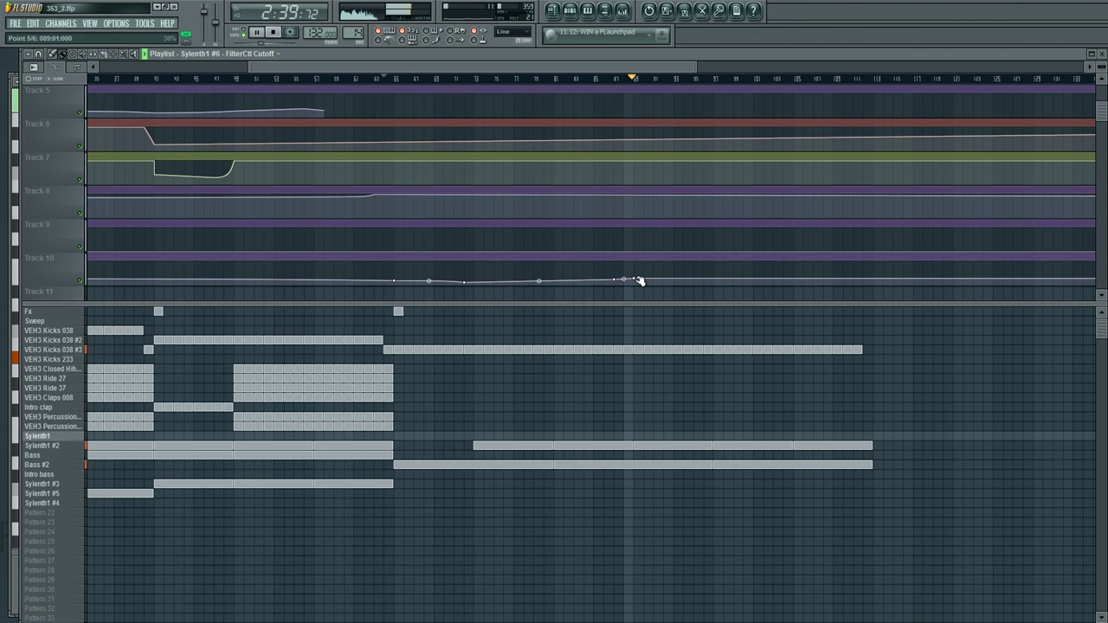
Step: Raise the Sylenth1 #6 FilterCtl Cutoff envelope slightly with points at bars 89 and 97
drag(639, 281, 637, 278)
click(569, 10)
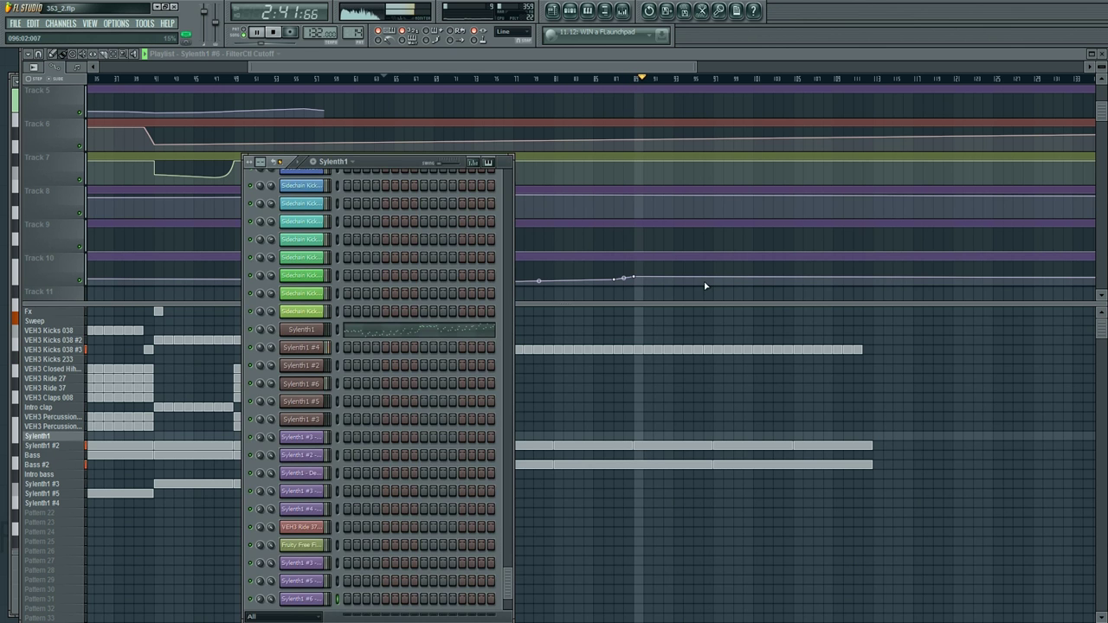
right_click(713, 276)
drag(717, 268, 720, 277)
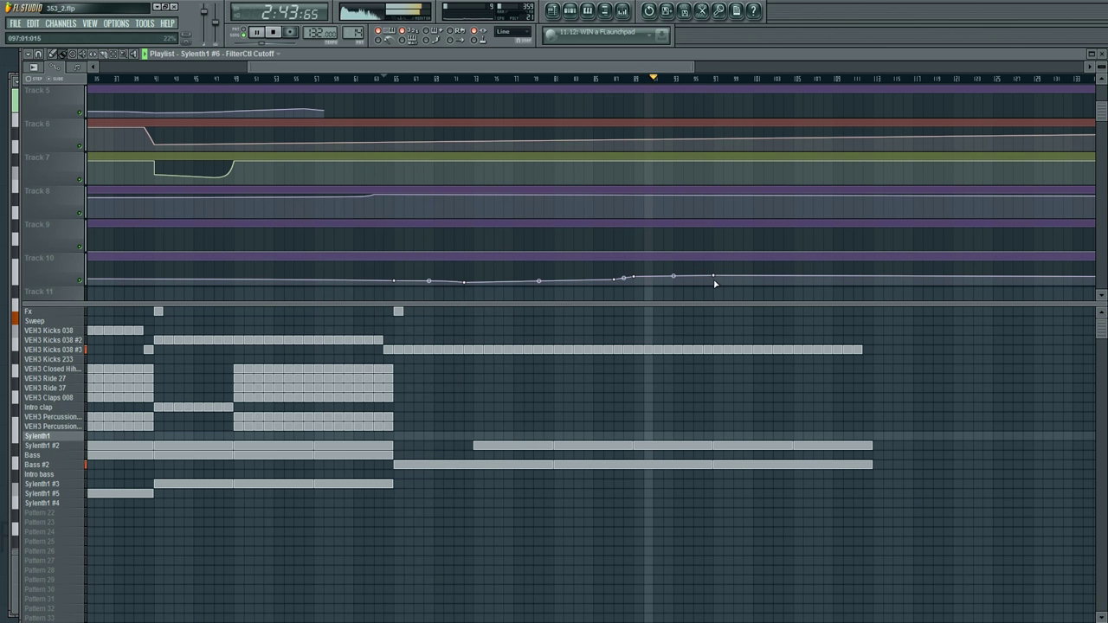
key(F6)
key(F6)
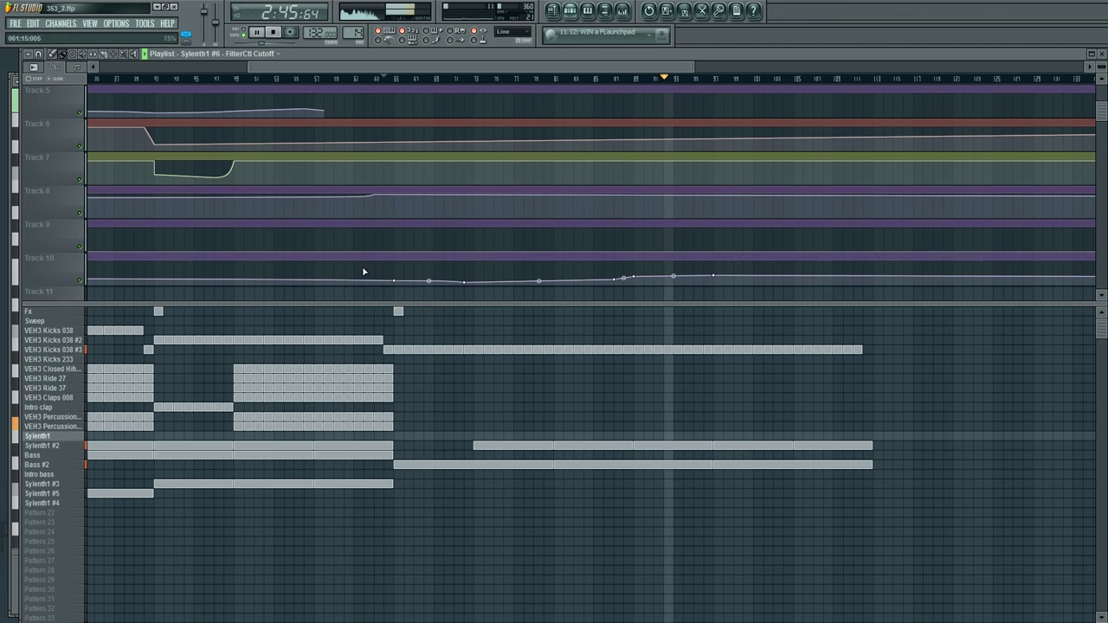
key(F6)
scroll(294, 390, down, 3)
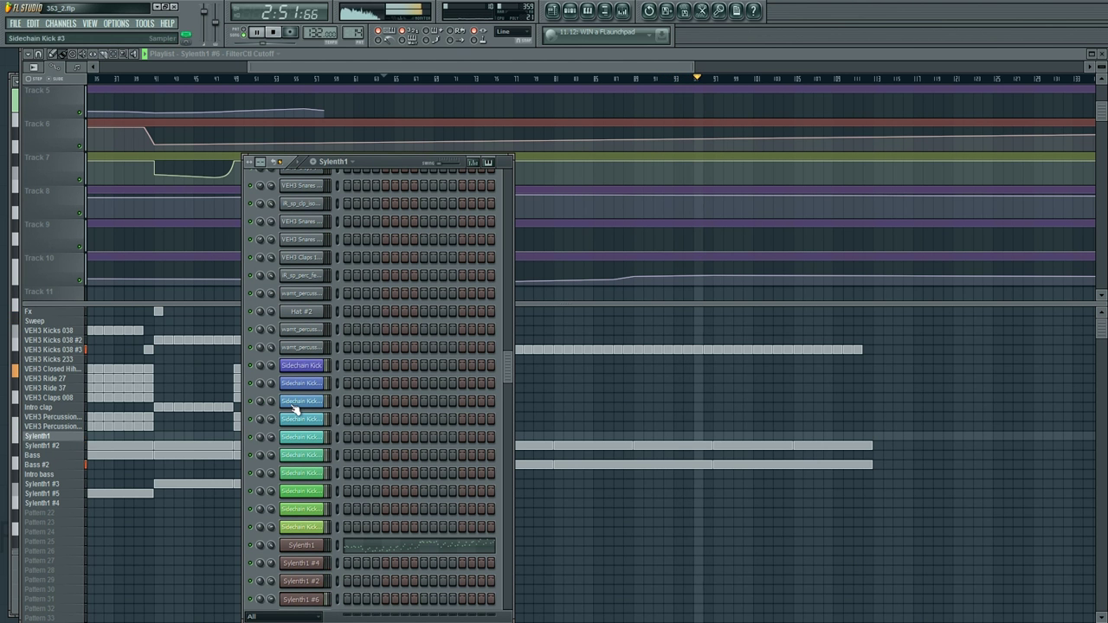
key(F6)
Step: Stop playback, switch to pattern mode and open the Sylenth1 #6 notes of the Bass #2 pattern in the piano roll
click(39, 465)
key(F6)
key(space)
click(240, 33)
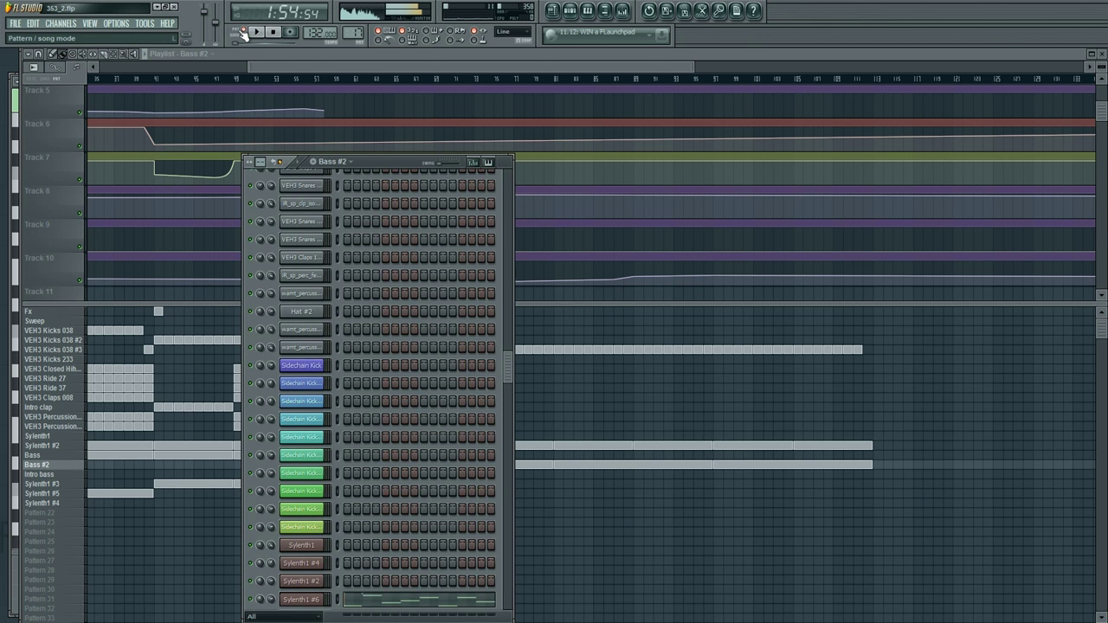
scroll(453, 426, down, 4)
click(464, 373)
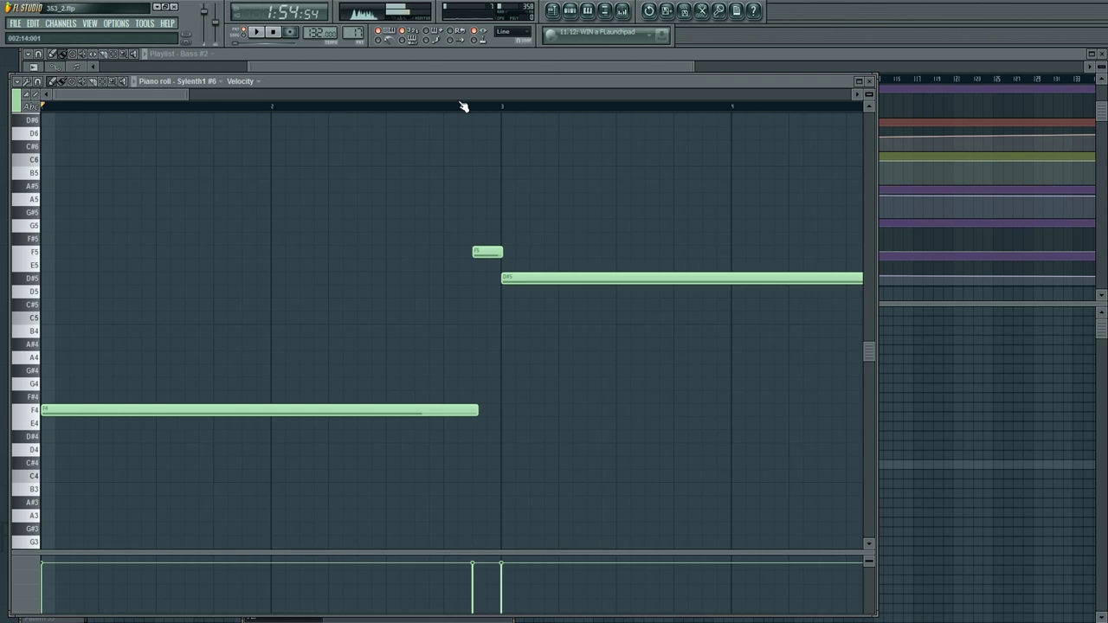
scroll(463, 106, down, 5)
click(534, 357)
right_click(533, 357)
click(524, 345)
right_click(530, 346)
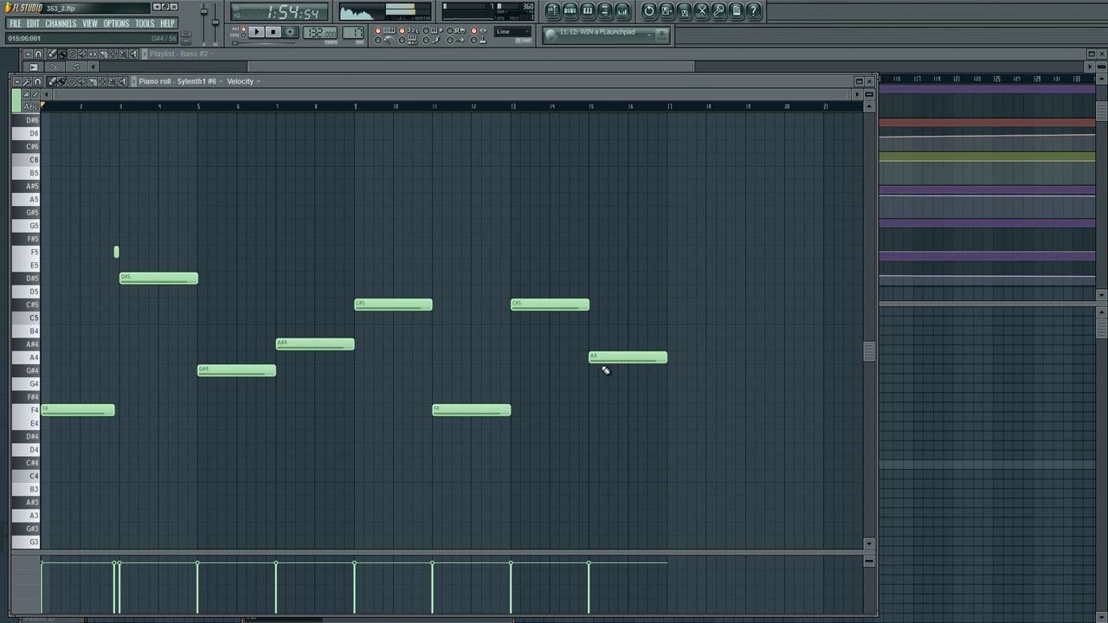
Step: Raise the Sylenth1 #6 note at bar 15 by one semitone to A#4
drag(604, 360, 604, 347)
key(F6)
Step: Inspect the Sylenth1 #6 synth settings, the Bass #2 channels and the playlist's automation tracks
click(298, 375)
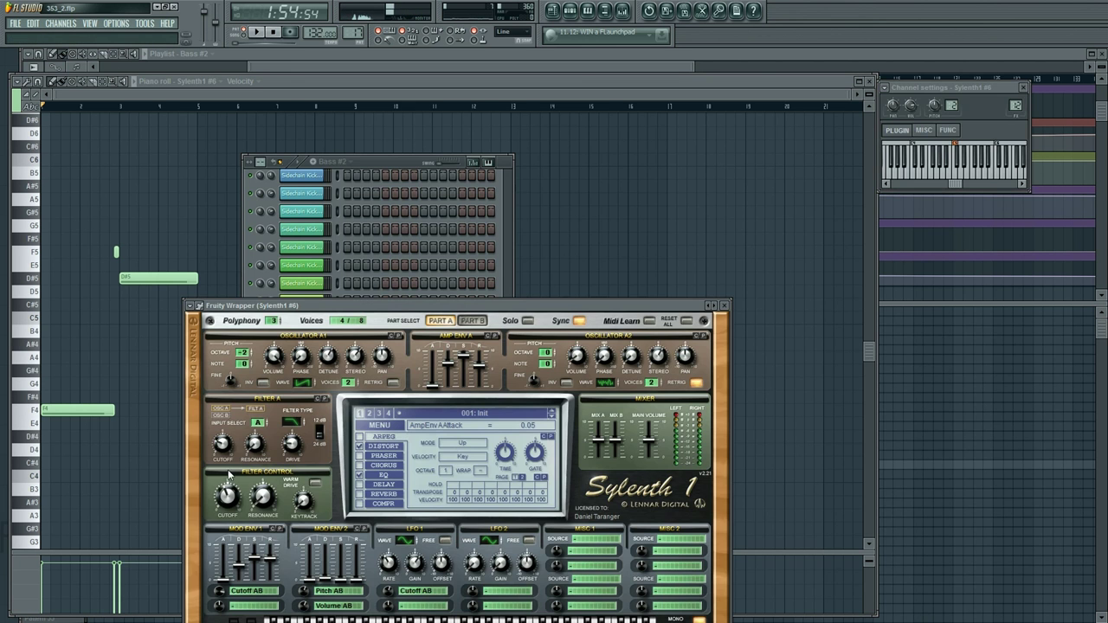
key(F5)
scroll(249, 91, left, 5)
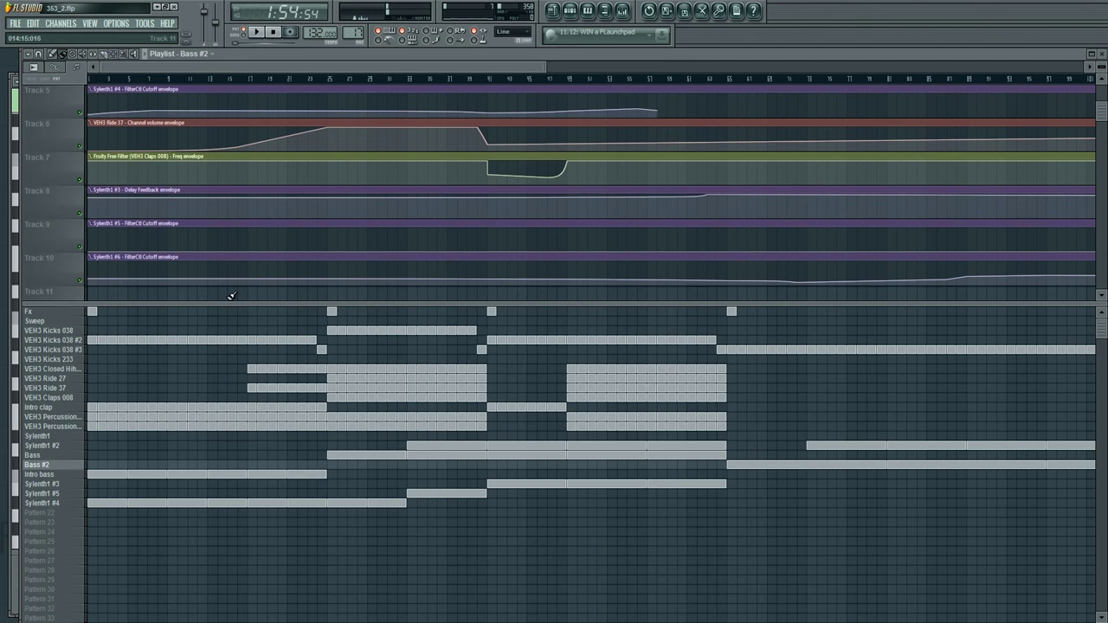
key(F6)
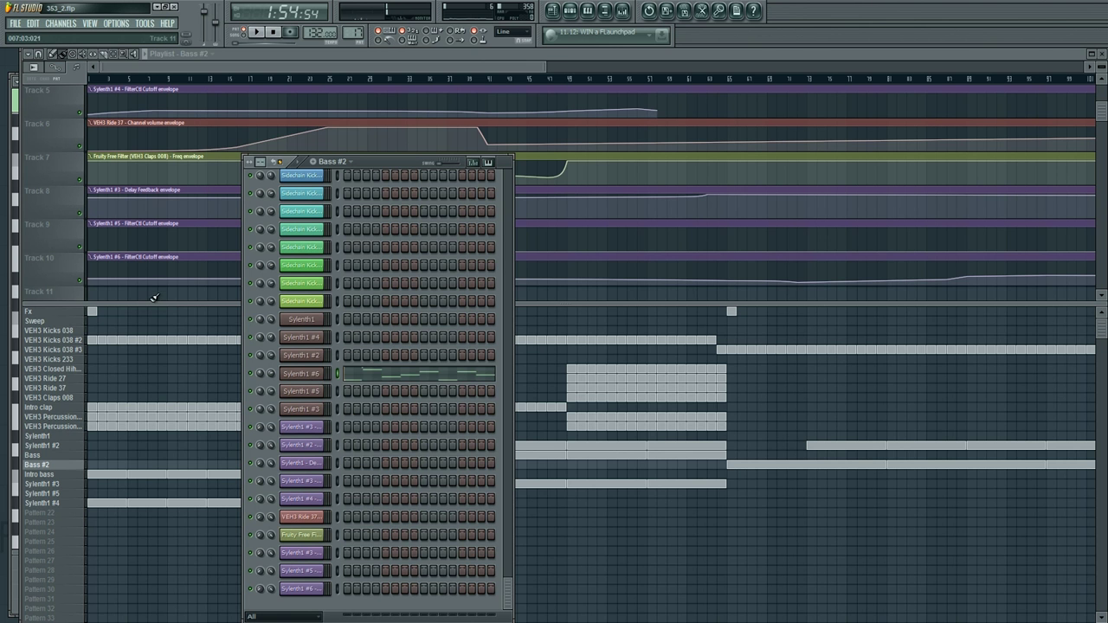
key(F6)
drag(199, 66, 213, 90)
scroll(340, 109, up, 2)
scroll(340, 108, down, 2)
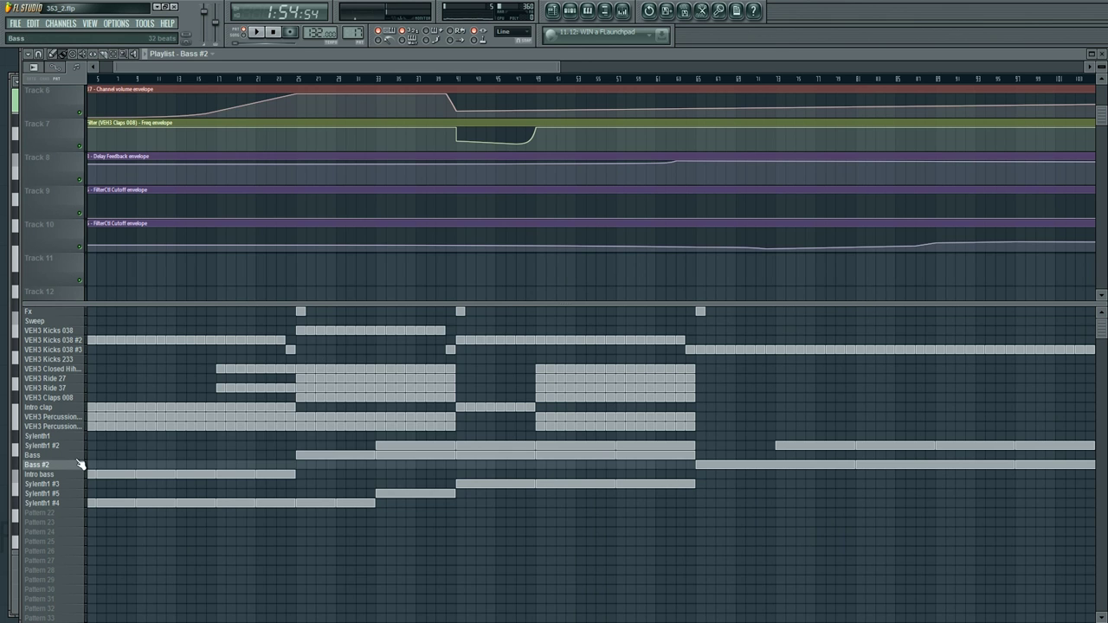
Step: Check the Sylenth1 #2 pattern's channels and add a low point at about bar 72 to the Sylenth1 #4 FilterCtl Cutoff envelope
click(66, 447)
key(F6)
key(F6)
scroll(195, 240, up, 1)
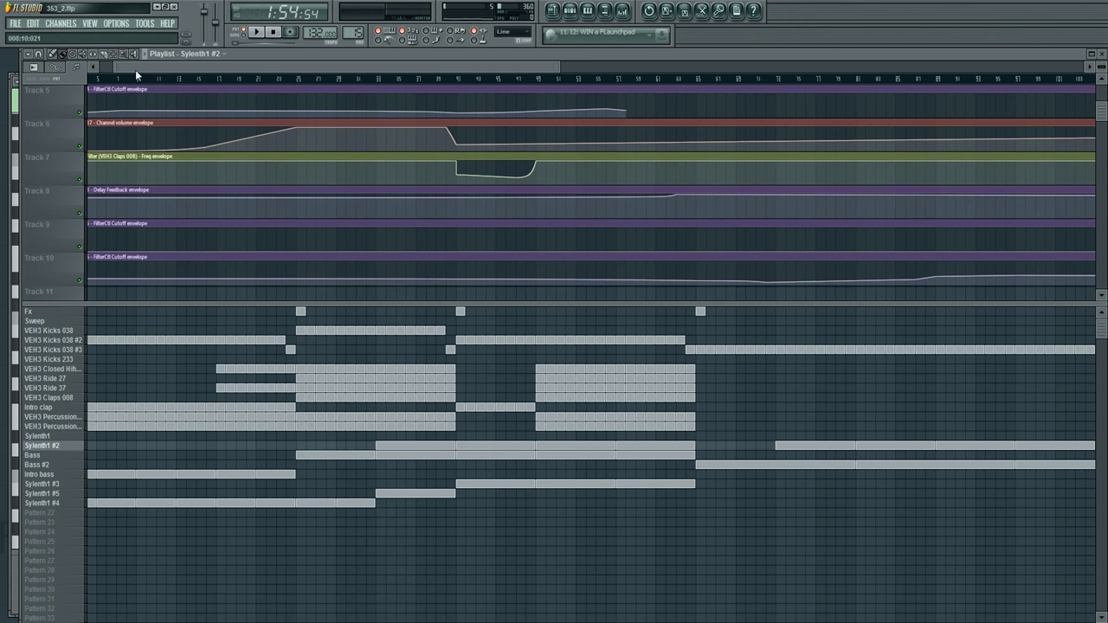
scroll(135, 70, left, 2)
scroll(145, 123, up, 1)
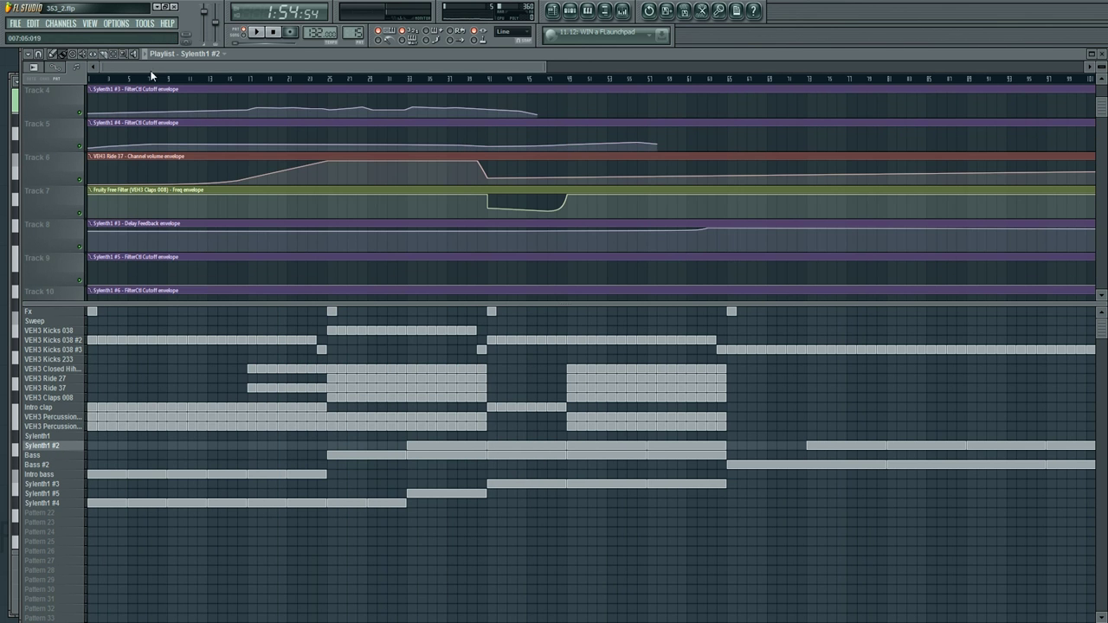
drag(125, 69, 318, 106)
right_click(388, 144)
drag(387, 144, 429, 150)
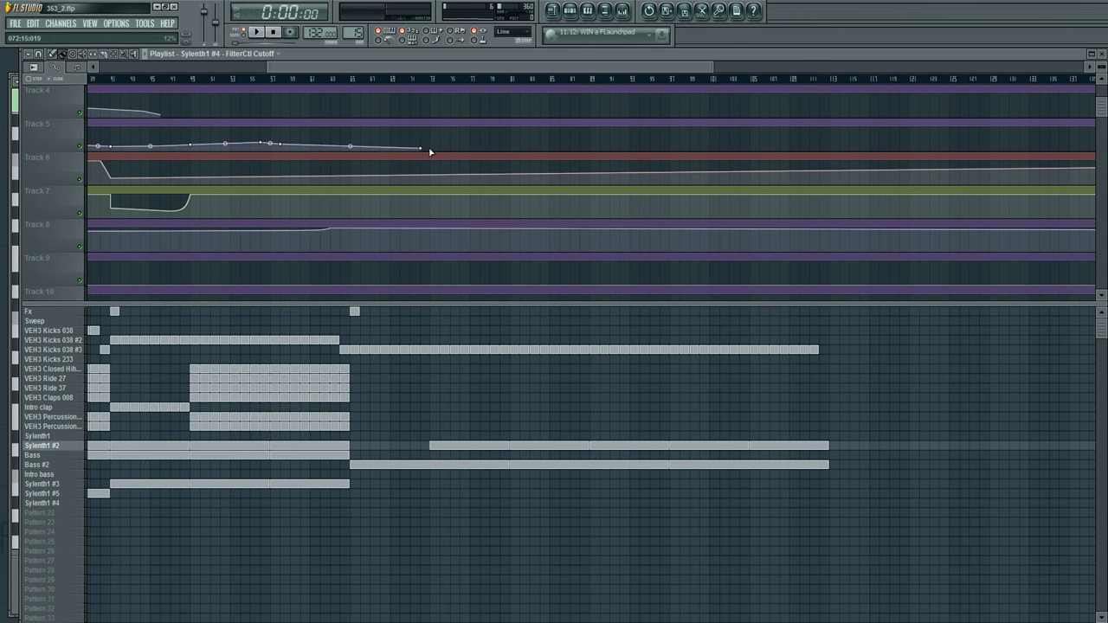
Step: Rename playlist Track 5 as "Pluckety cutt"
right_click(57, 122)
click(94, 124)
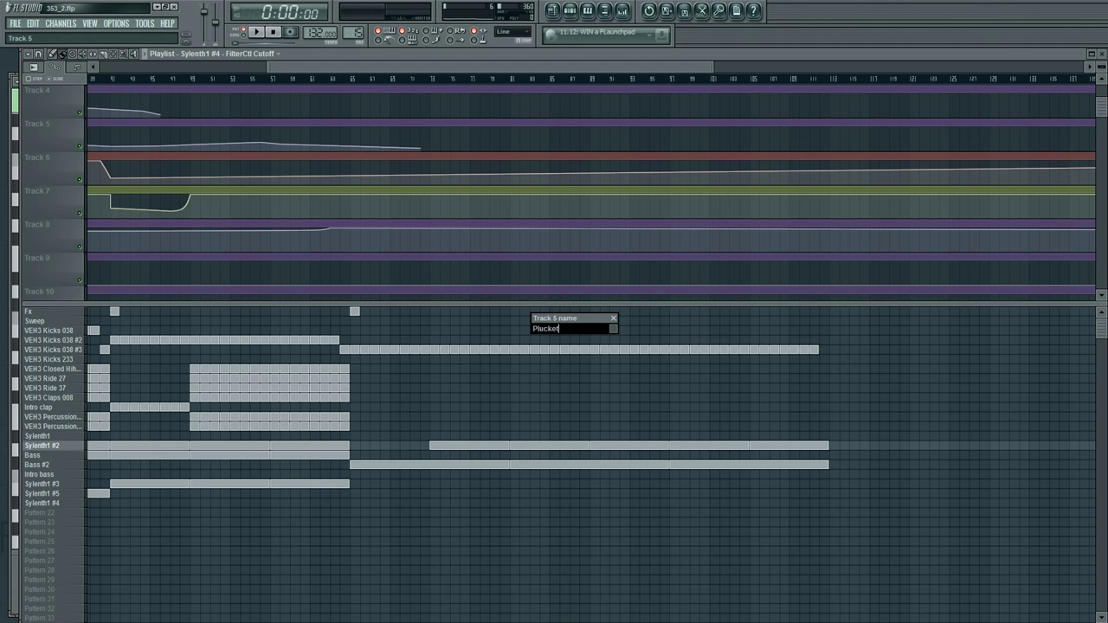
text(Pluckety cutt)
key(Return)
Step: Play the song from about bar 61 and add VEH3 Ride 27 clips from bar 65 to about bar 78
click(423, 79)
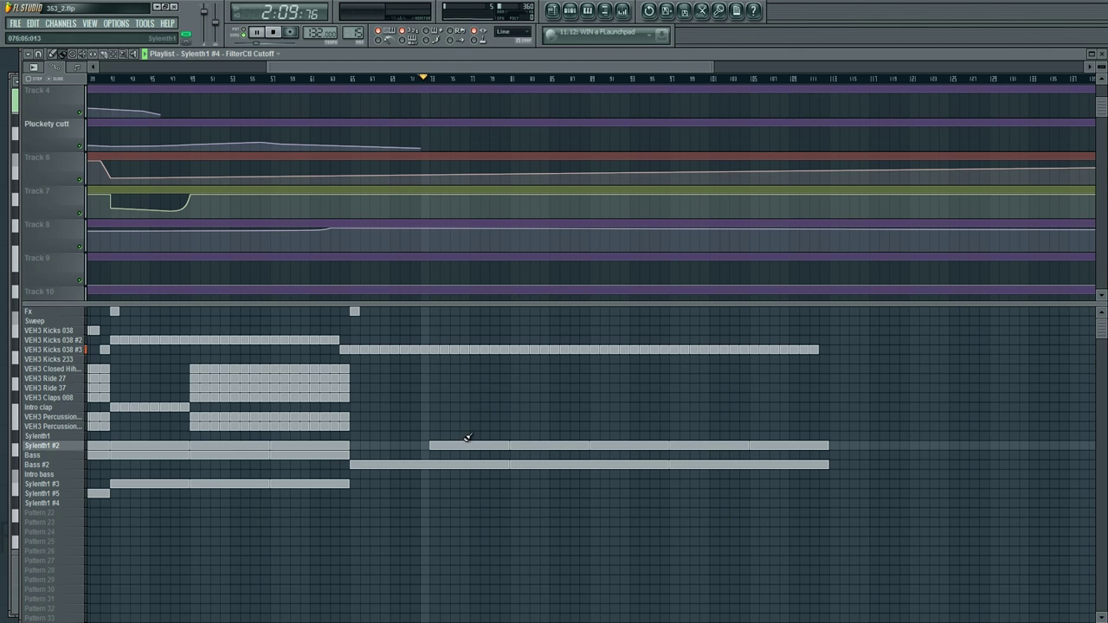
click(344, 80)
click(315, 79)
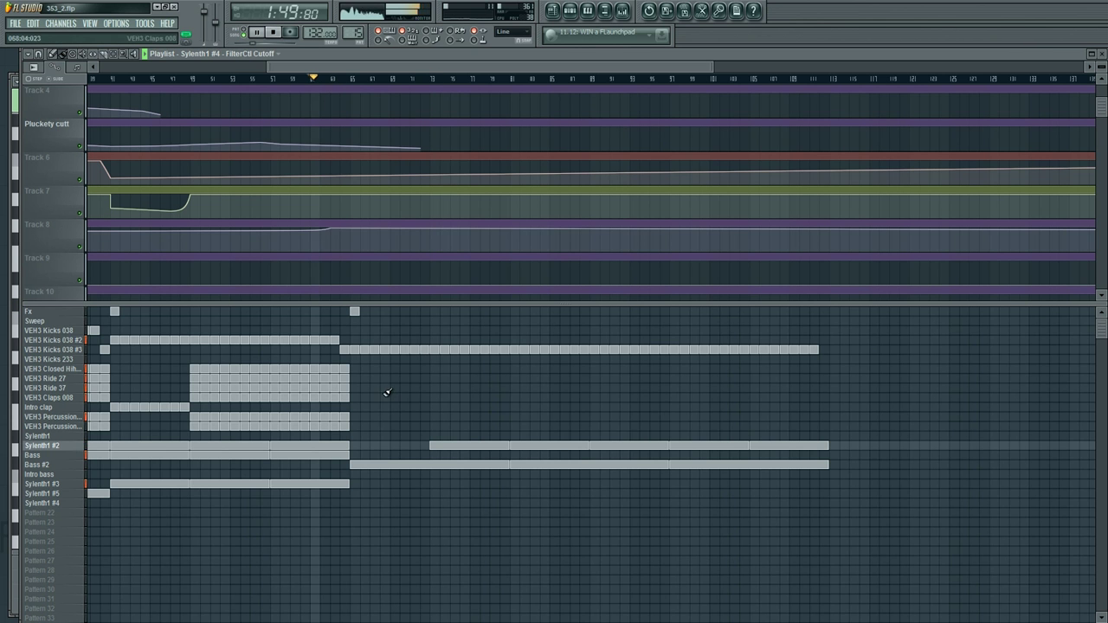
click(63, 370)
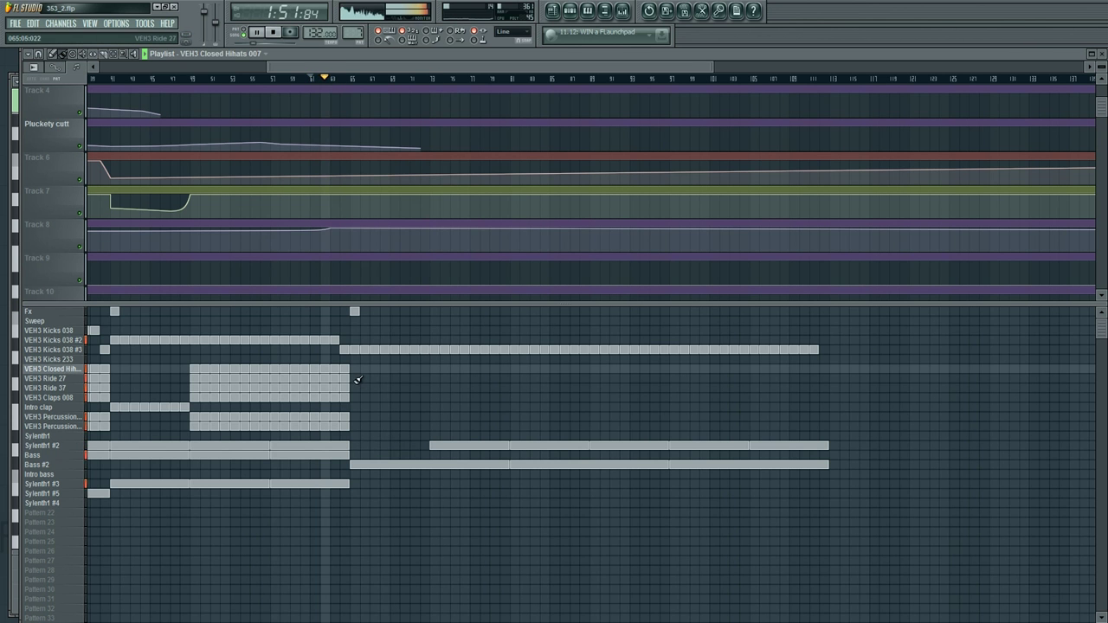
click(357, 378)
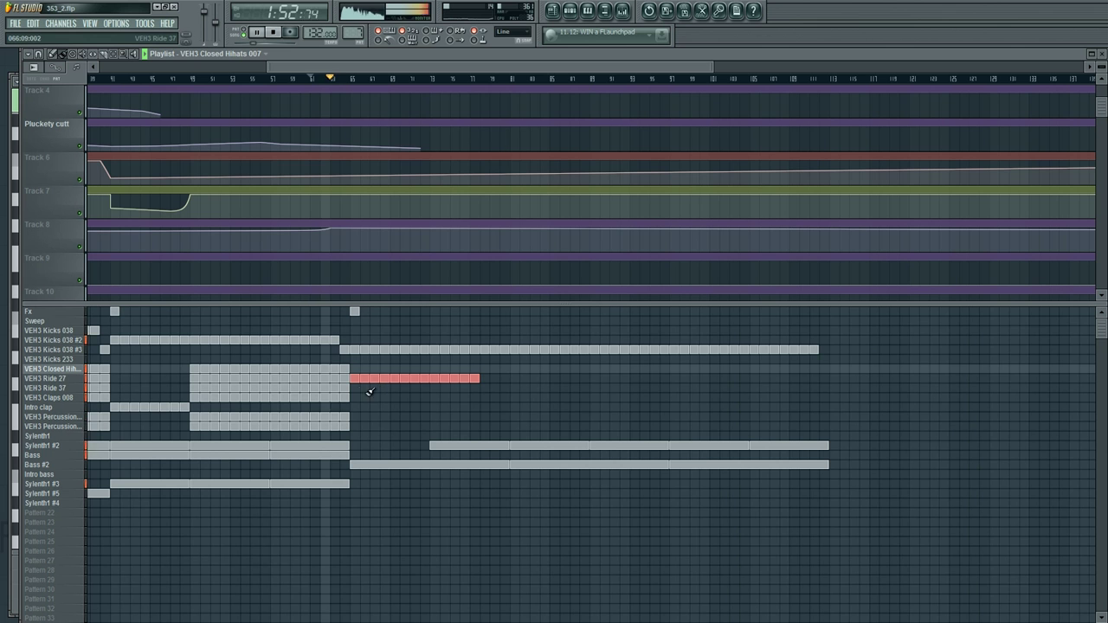
Step: Dip the VEH3 Ride 37 volume envelope between bars 63 and 65 and drop the claps' Free Filter frequency envelope from bar 61 to 64
right_click(334, 180)
right_click(347, 181)
right_click(339, 204)
right_click(346, 210)
mouse_move(346, 211)
mouse_down()
mouse_move(313, 195)
mouse_move(352, 212)
mouse_up()
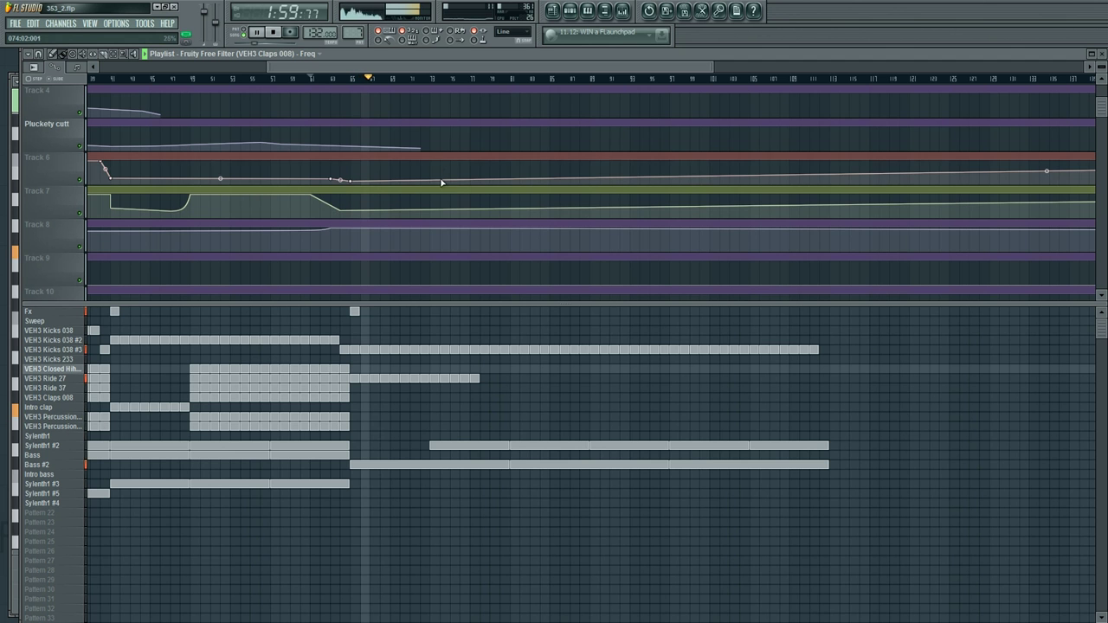
Step: Create an automation clip for the channel volume of VEH3 Ride 27
click(73, 382)
key(F6)
right_click(270, 266)
click(305, 339)
Step: Fade the VEH3 Ride 27 volume envelope with points at bars 63 and 70, reaching 20% at bar 73
right_click(316, 68)
right_click(219, 272)
right_click(284, 285)
drag(284, 285, 326, 287)
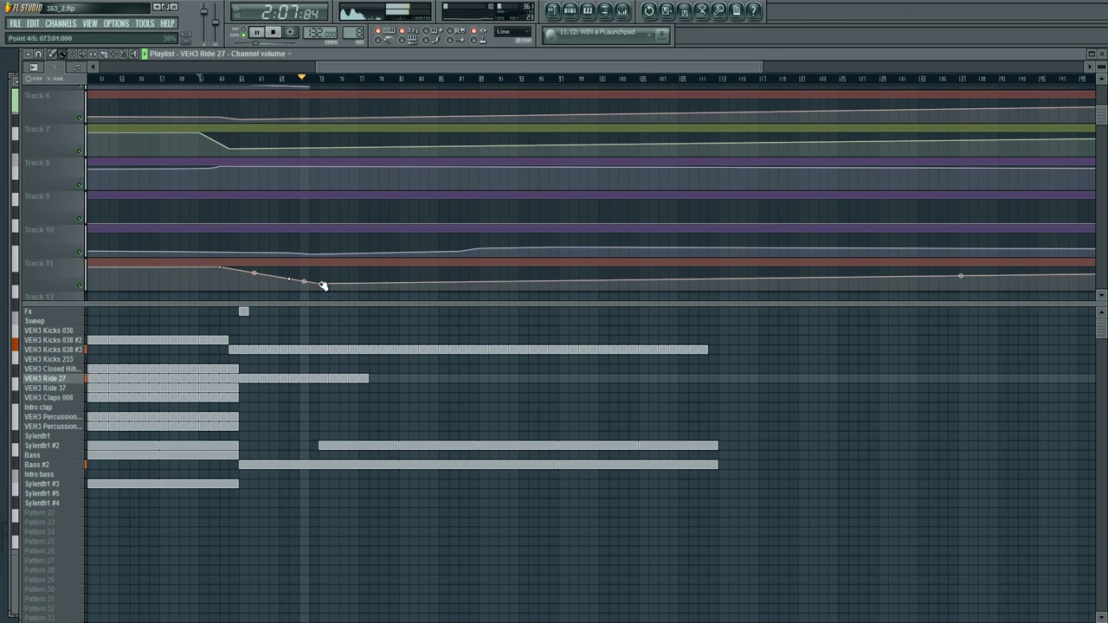
Step: Extend the VEH3 Ride 27 clips to about bar 108 and try out a Sylenth1 #3 clip at bar 71
click(379, 378)
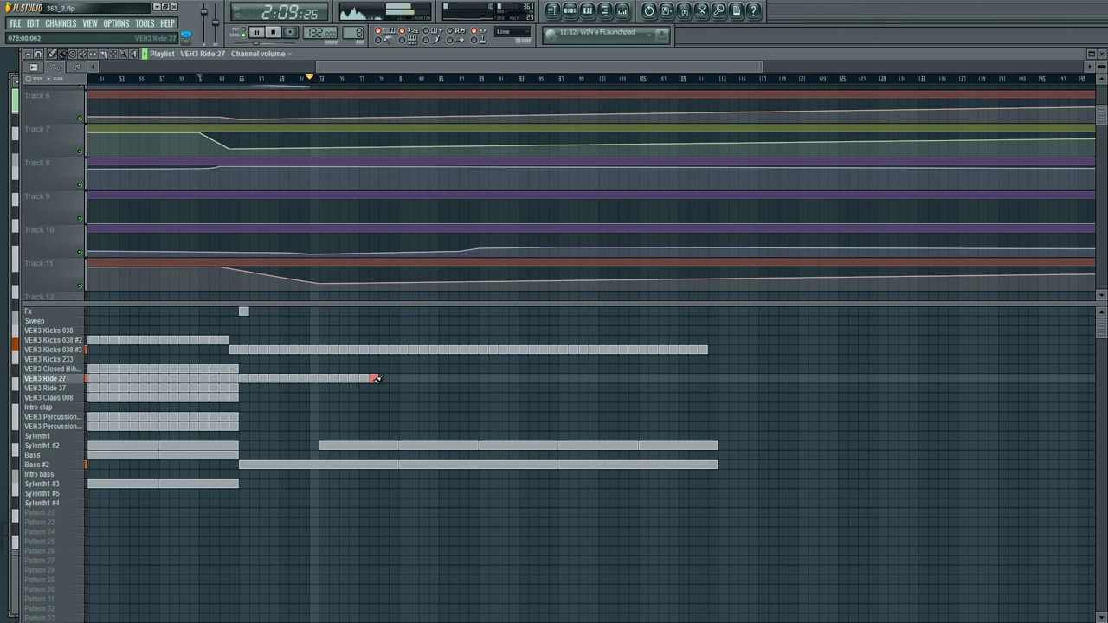
click(313, 482)
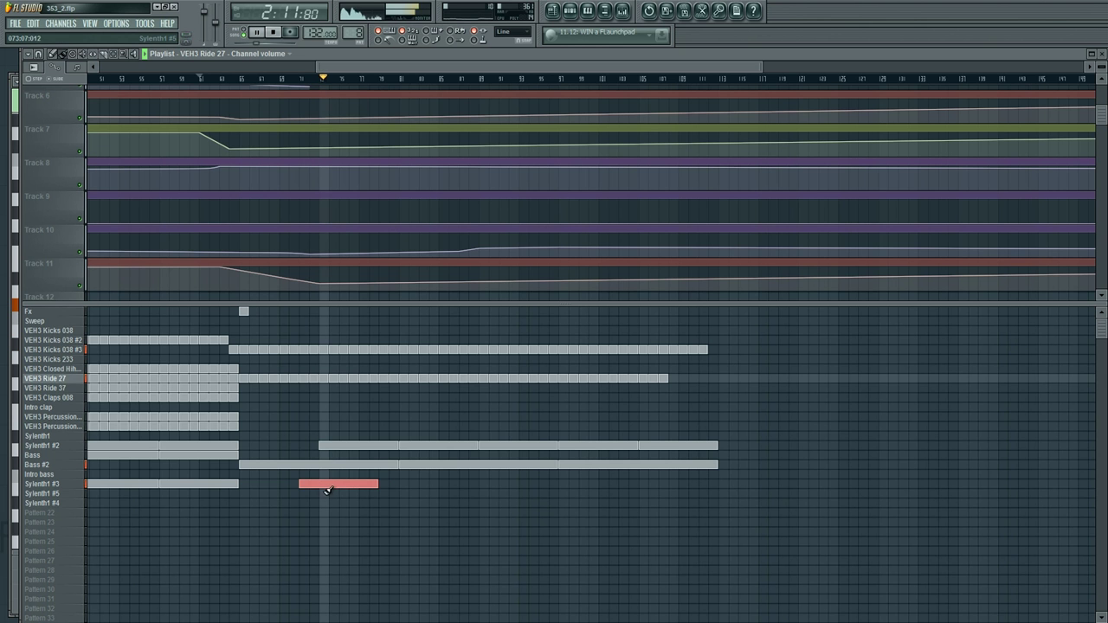
right_click(329, 486)
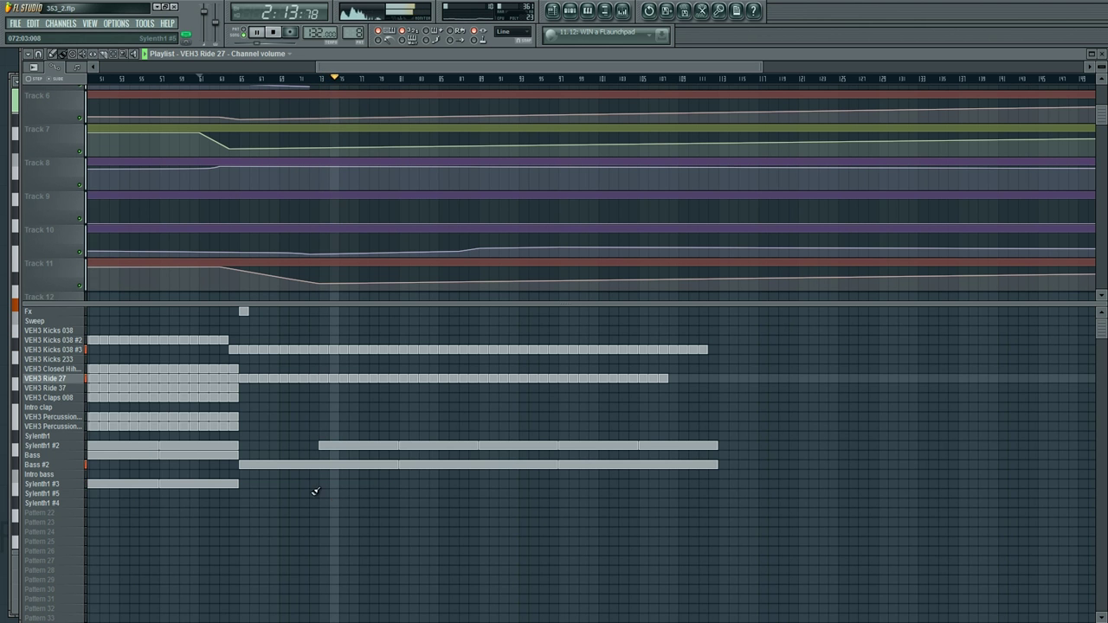
Step: Clone the Sylenth1 #3 pattern with all its notes shifted upward and place the copy in the playlist at bar 81
right_click(57, 490)
click(165, 527)
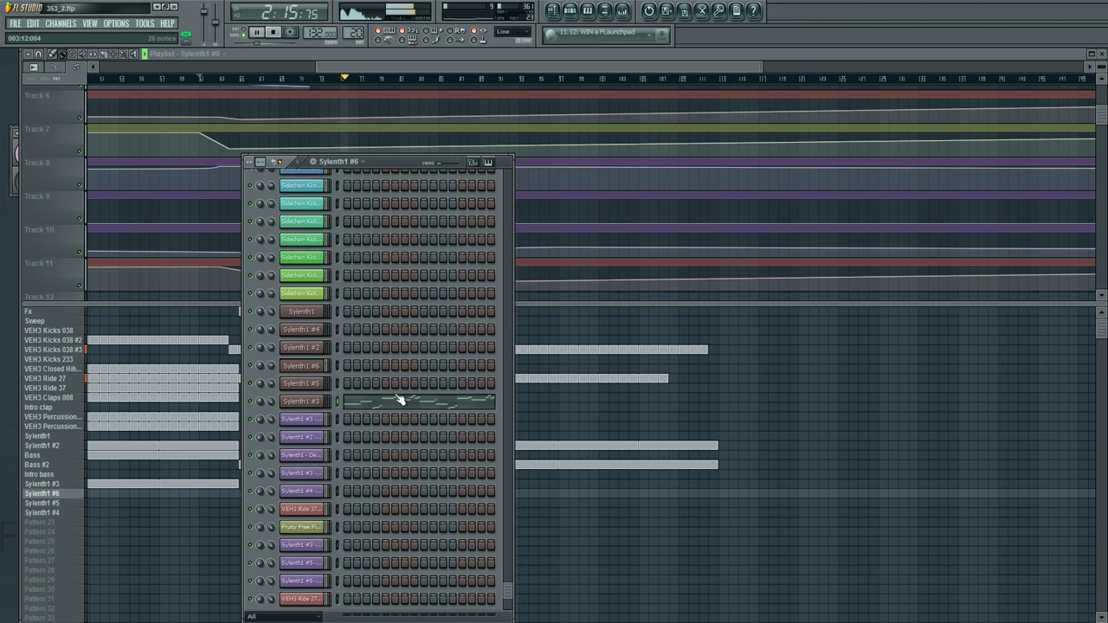
click(397, 401)
scroll(176, 386, up, 2)
key(ctrl+a)
drag(65, 444, 64, 285)
key(F5)
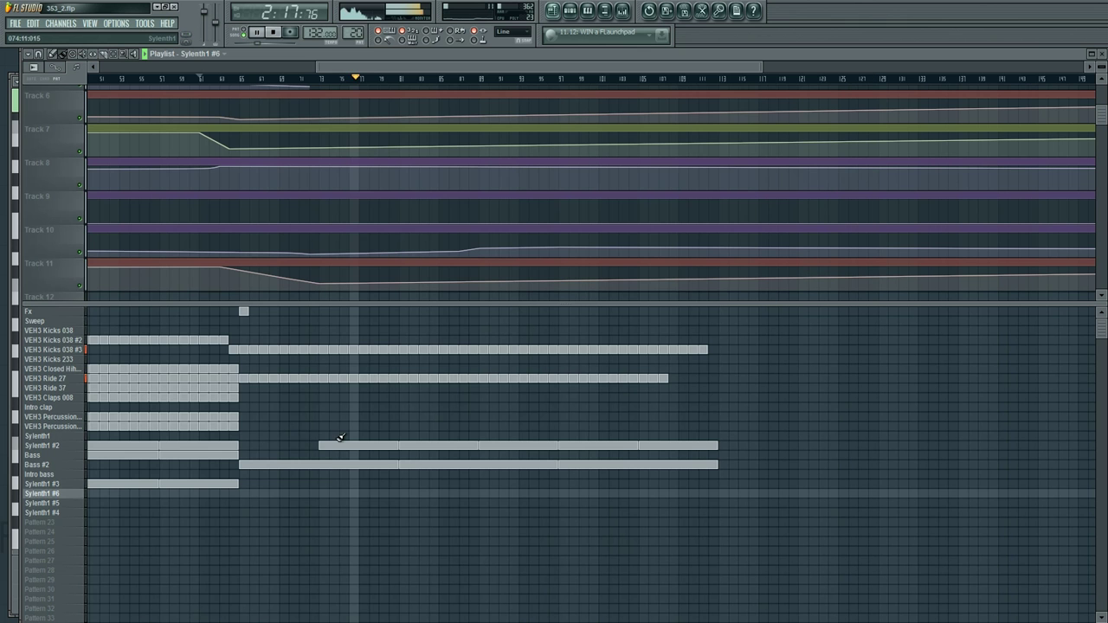
click(401, 497)
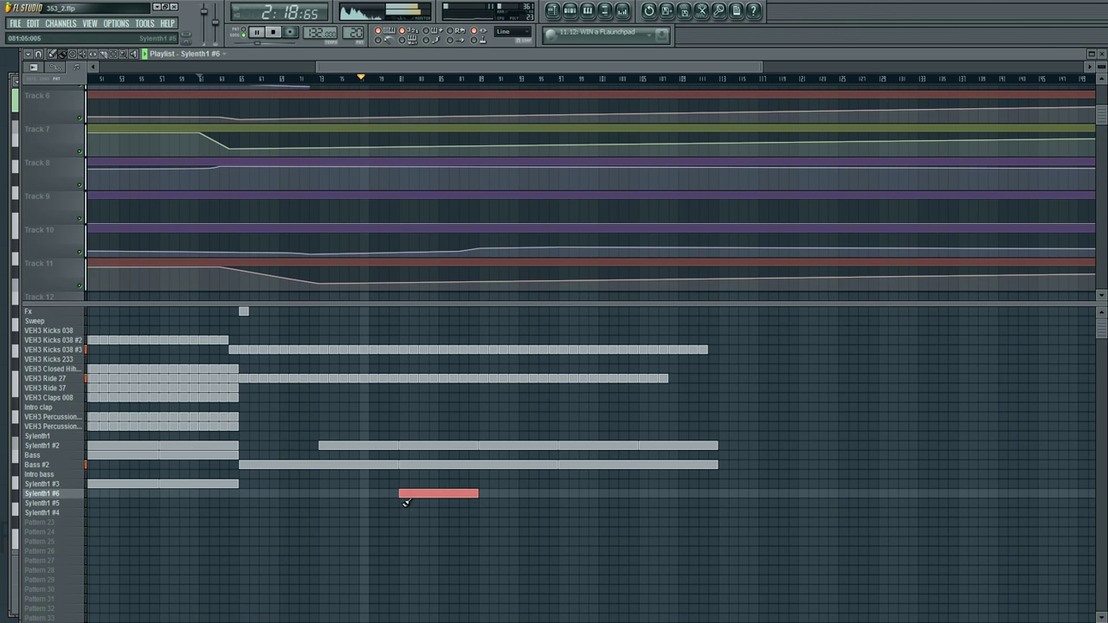
Step: Continue the VEH3 Ride 27 volume fade with envelope points at about bars 77 and 80, ending at the lowest level
right_click(378, 291)
drag(378, 291, 360, 287)
right_click(389, 291)
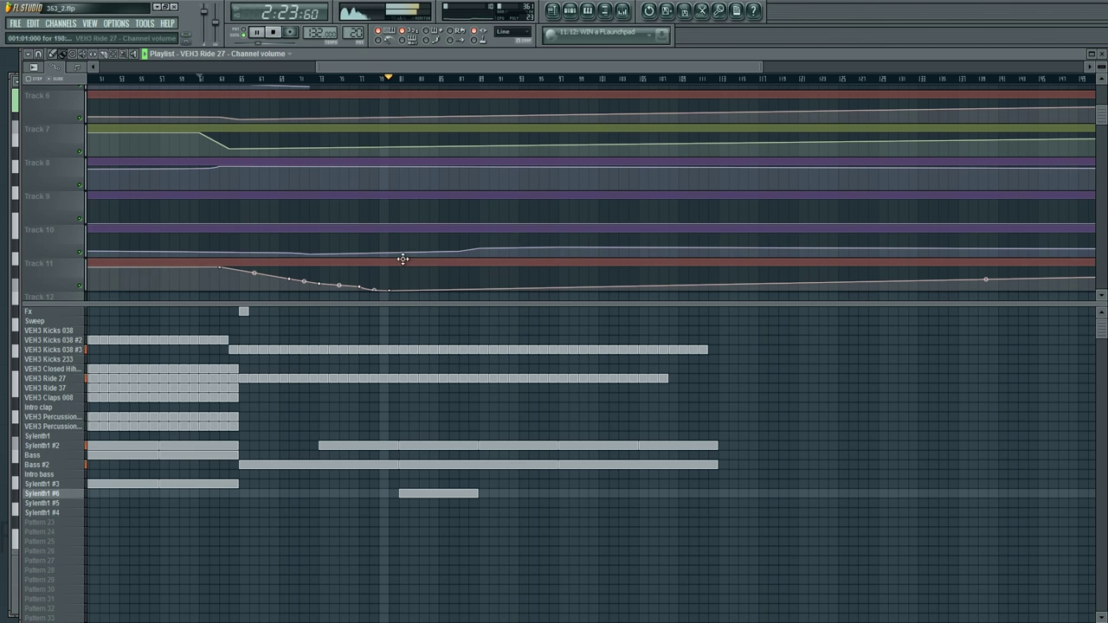
Step: Add a point at about bar 81 in the Sylenth1 #6 filter cutoff envelope and delete the VEH3 Ride 27 clips from bar 81 onward
scroll(400, 261, up, 1)
right_click(401, 287)
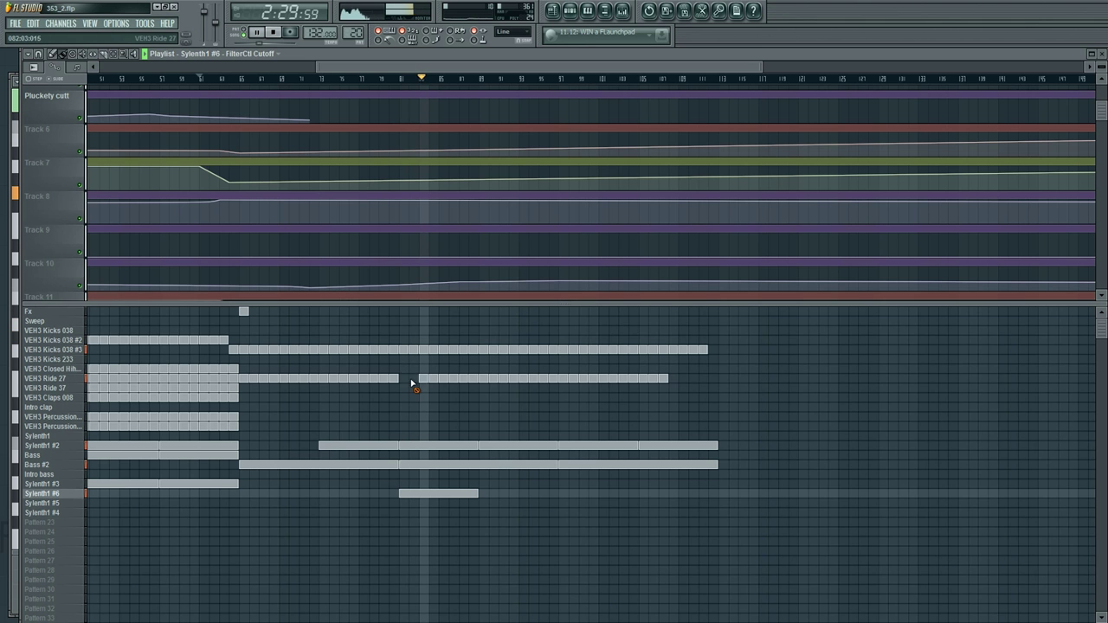
right_click(410, 380)
Step: Extend the Pluckety cutt envelope for Sylenth1 #4 filter cutoff with rising points at about bar 83 and bar 95, ending near 39%
scroll(459, 249, up, 2)
click(419, 185)
click(473, 184)
click(528, 183)
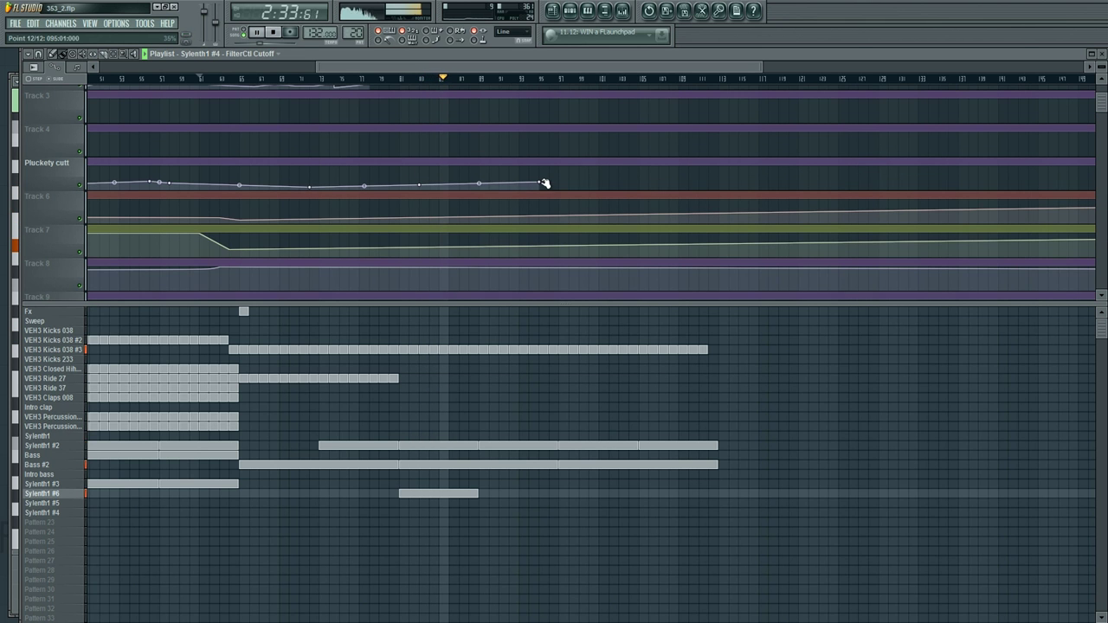
Step: Add two more Sylenth1 #6 clips after the existing one, filling the row from bar 89 to bar 105
click(491, 495)
click(566, 493)
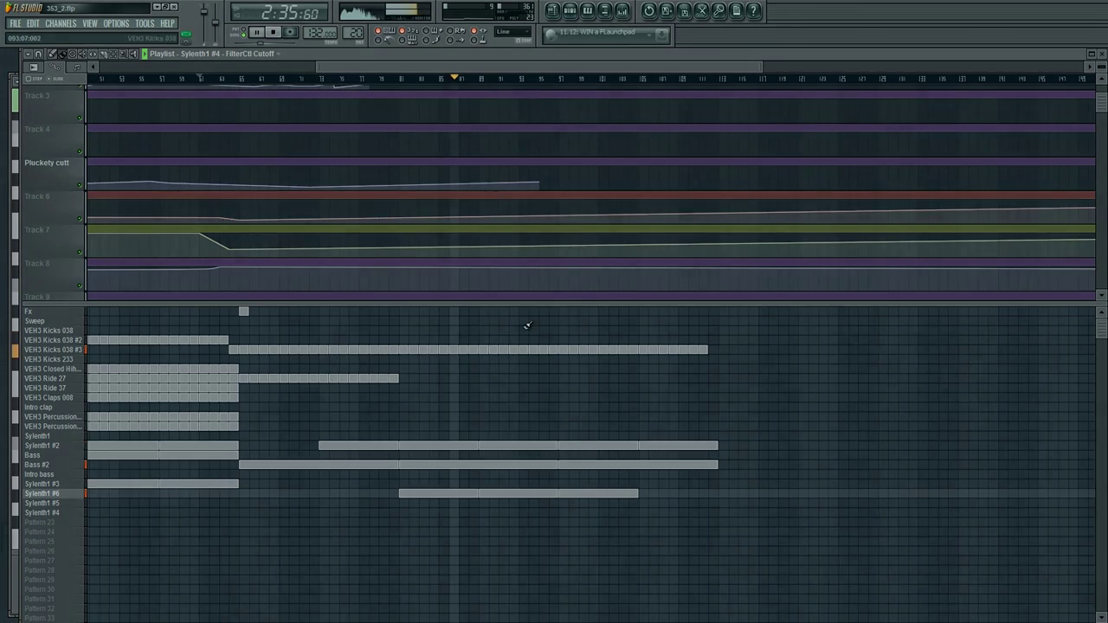
scroll(498, 192, down, 5)
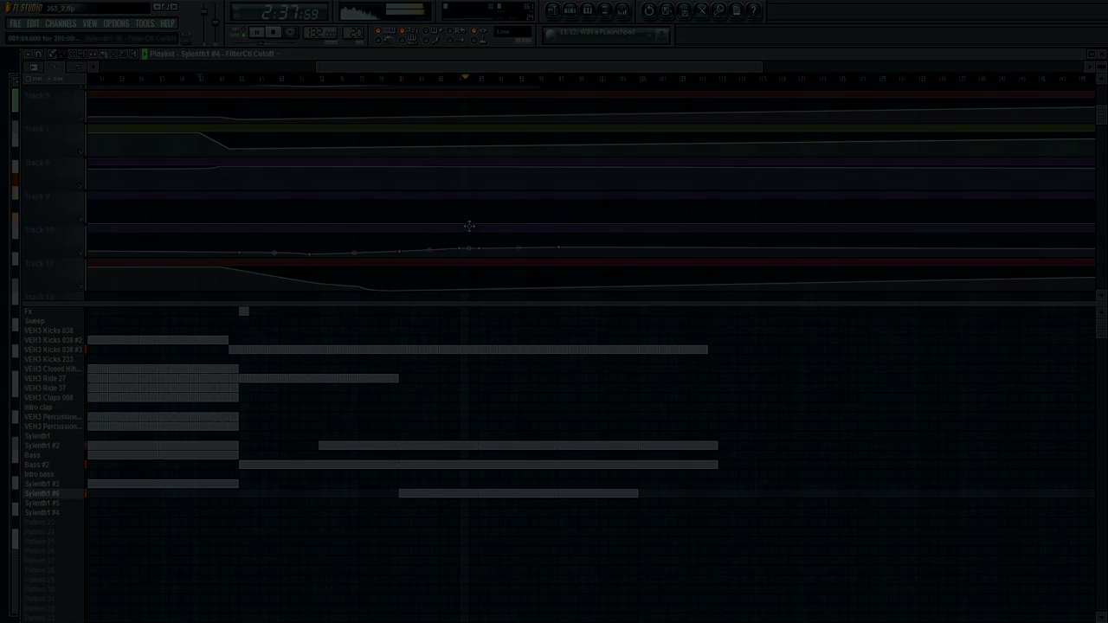